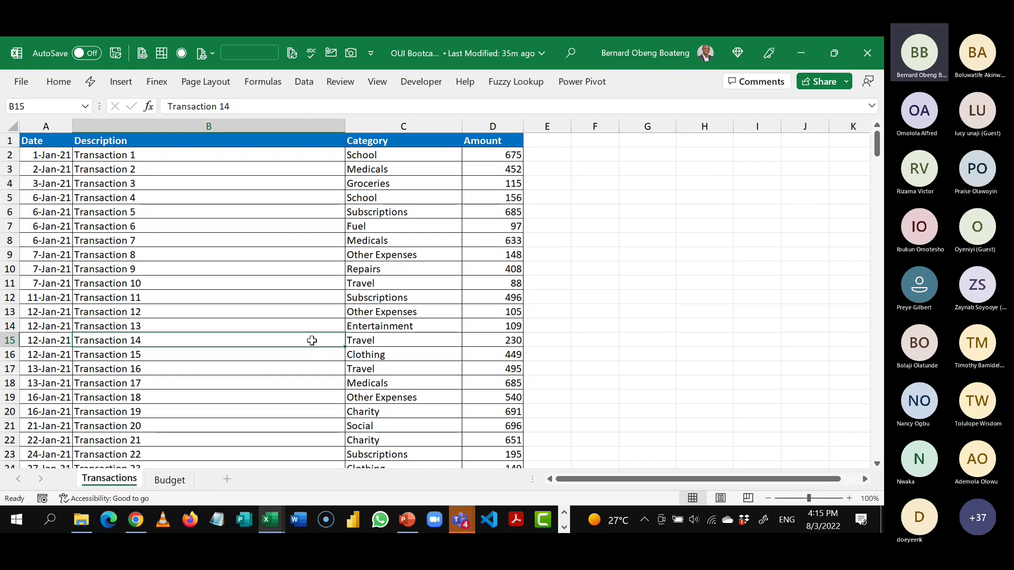
- Examine the first records of the Transactions sheet across the Date, Description, Category and Amount columns
left_click(57, 156)
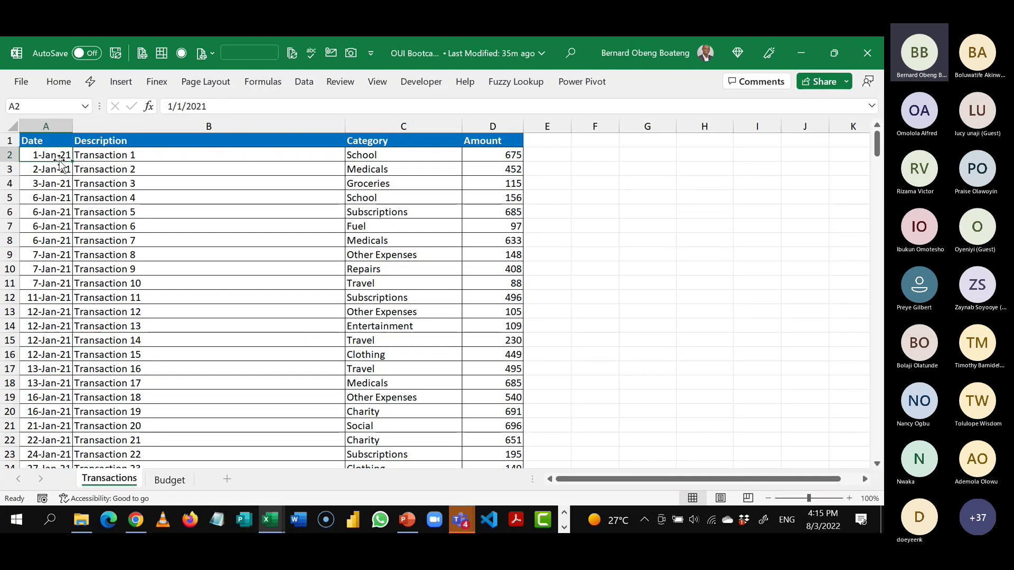
left_click(145, 165)
left_click(142, 155)
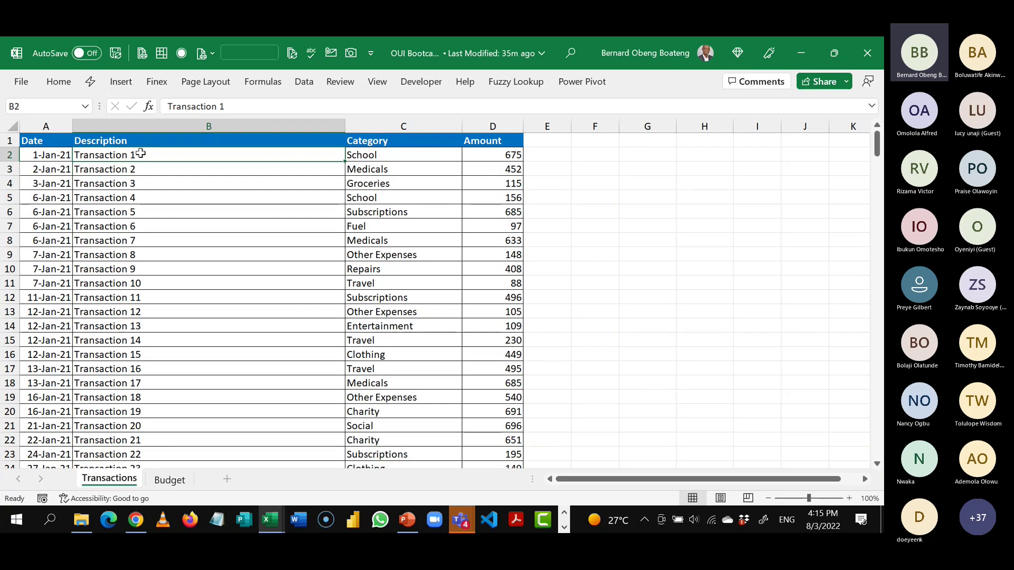
left_click(380, 168)
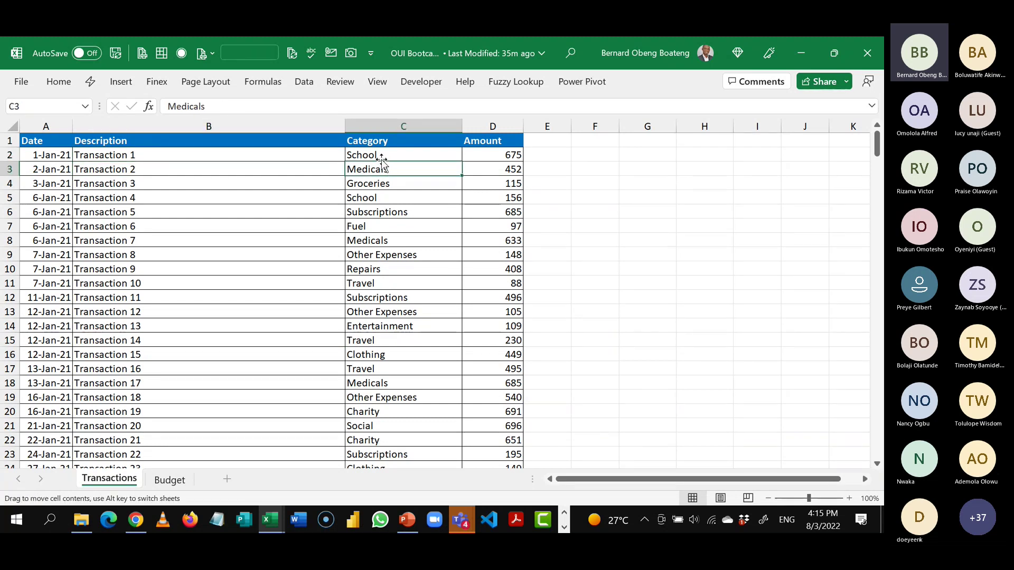
left_click(482, 158)
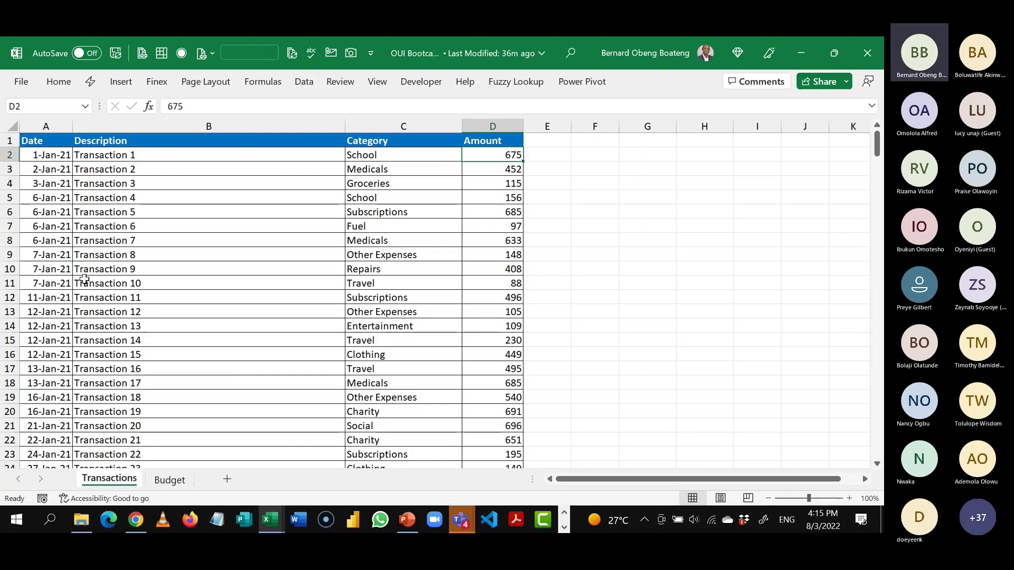
- Open the Budget sheet and review its Category and Class columns
left_click(166, 482)
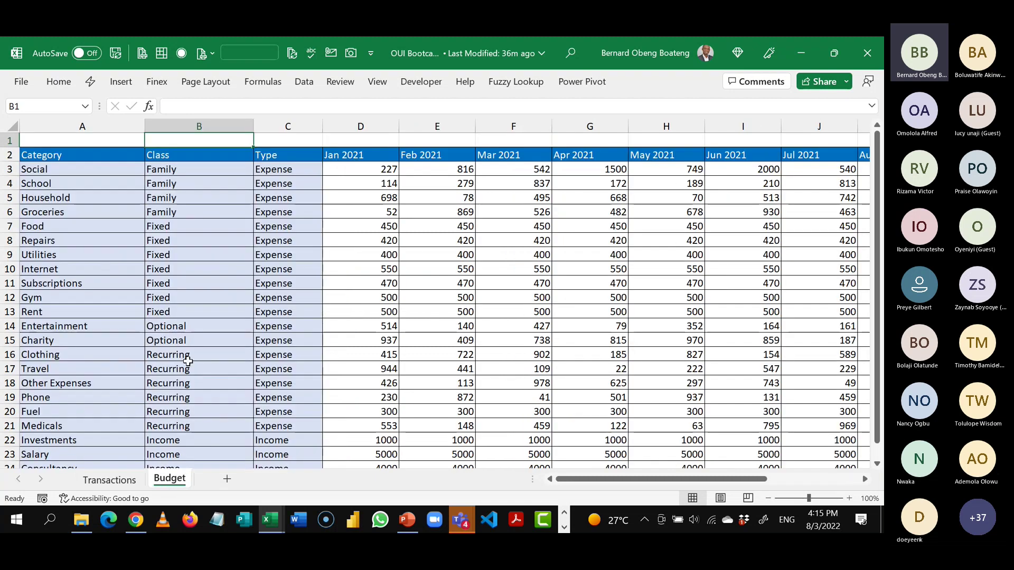
left_click(195, 328)
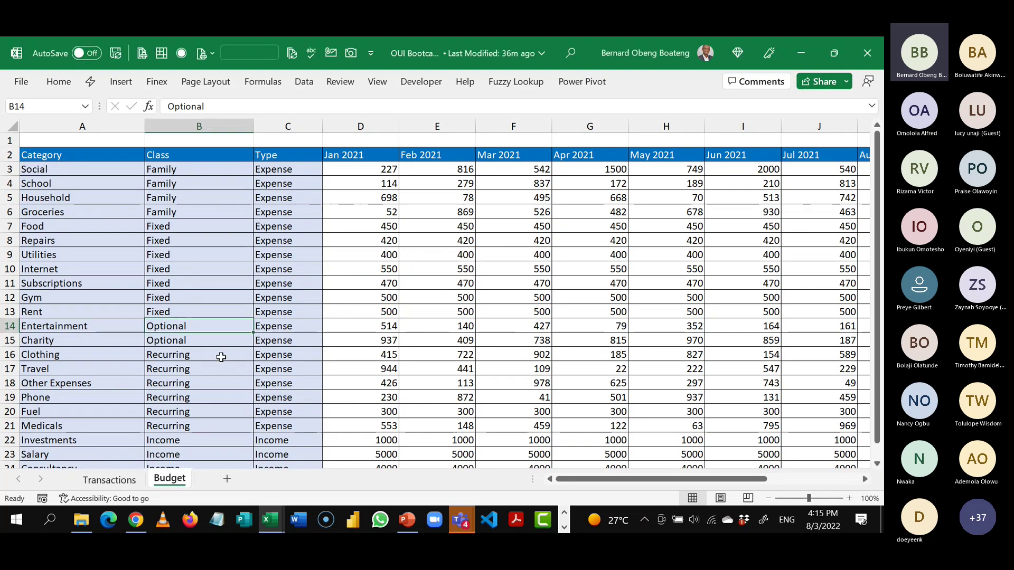
left_click(132, 281)
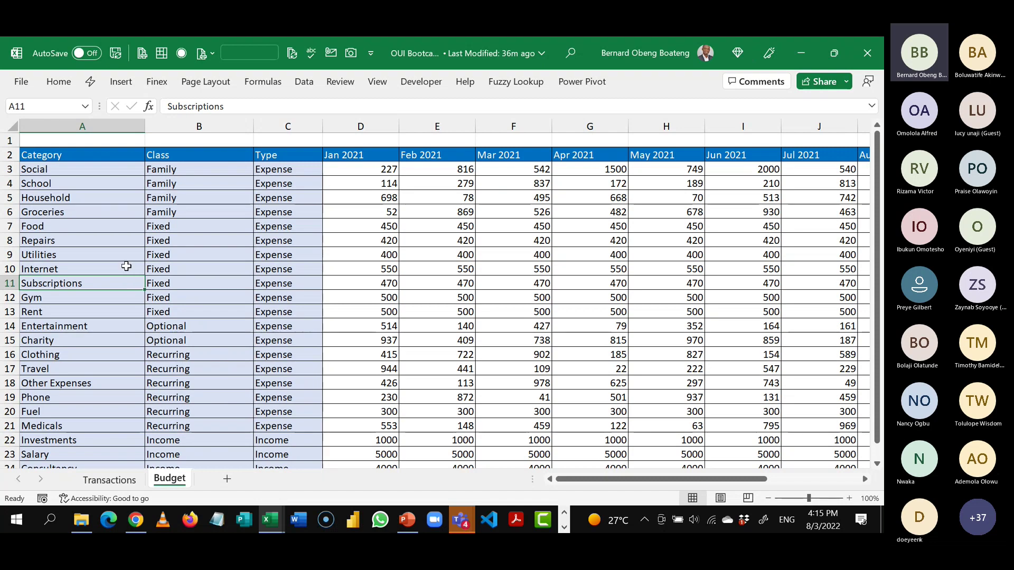
left_click(71, 171)
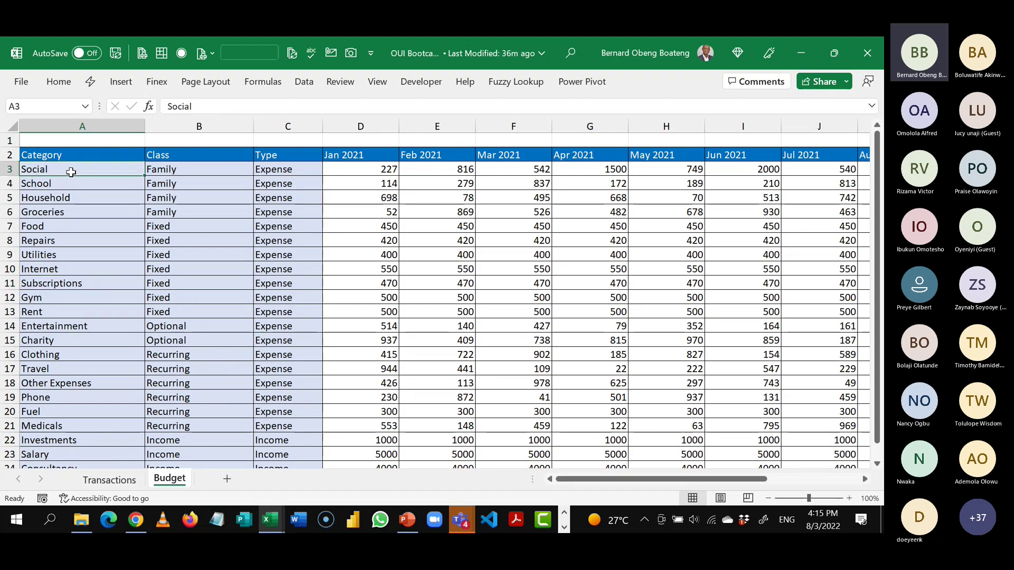
- Compare the Category column of the Transactions sheet with the category list on the Budget sheet
left_click(110, 479)
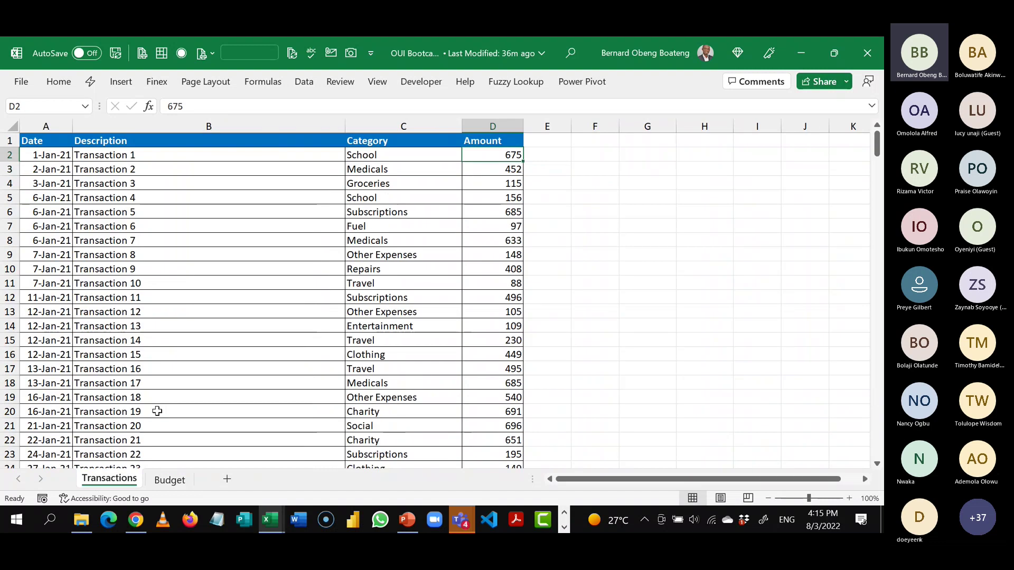
left_click(407, 155)
left_click(169, 480)
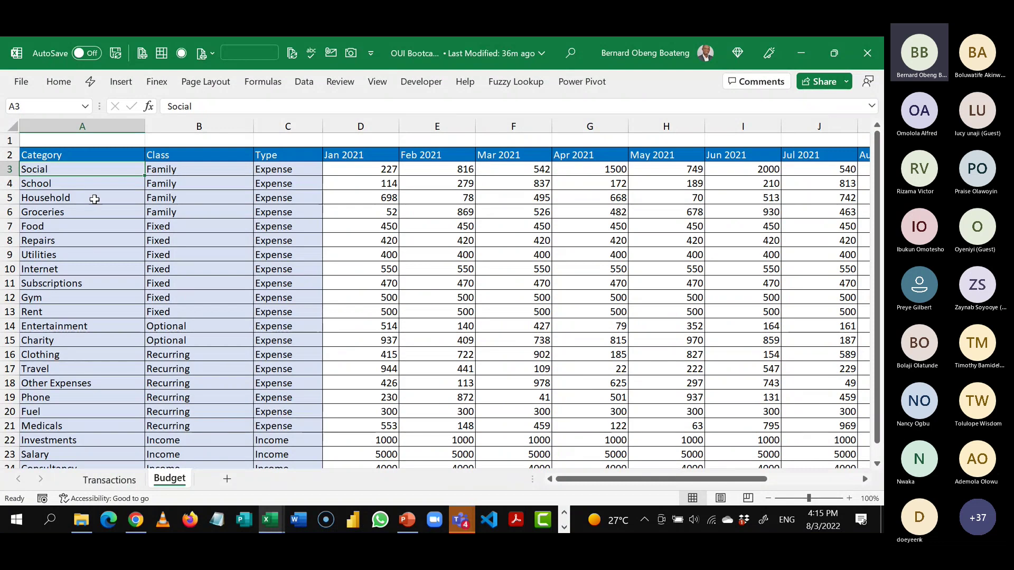
- Examine the Food row of the Budget sheet, covering its class, type and monthly amounts from Jan 2021 to Dec 2021
left_click(35, 226)
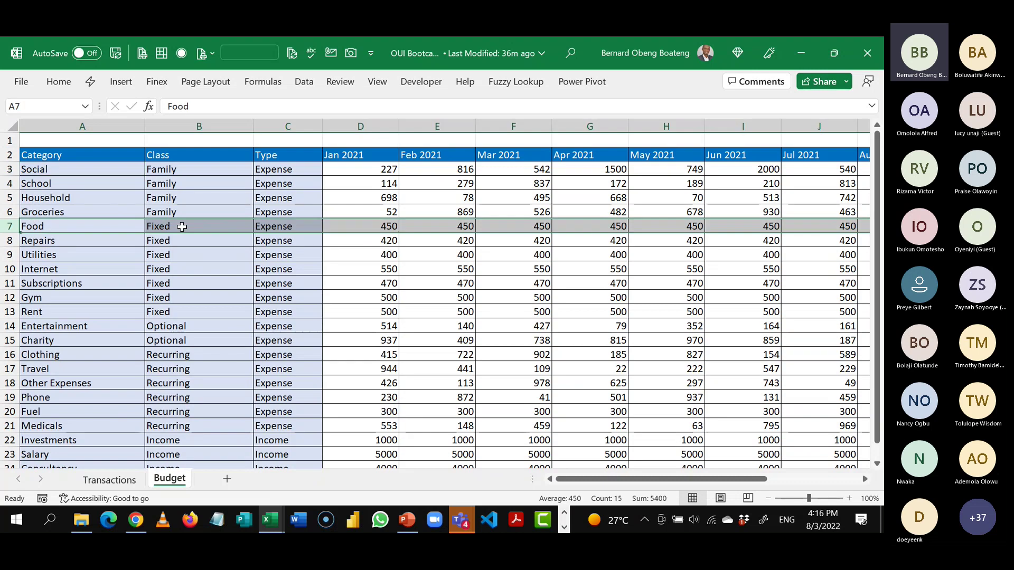
left_click(179, 227)
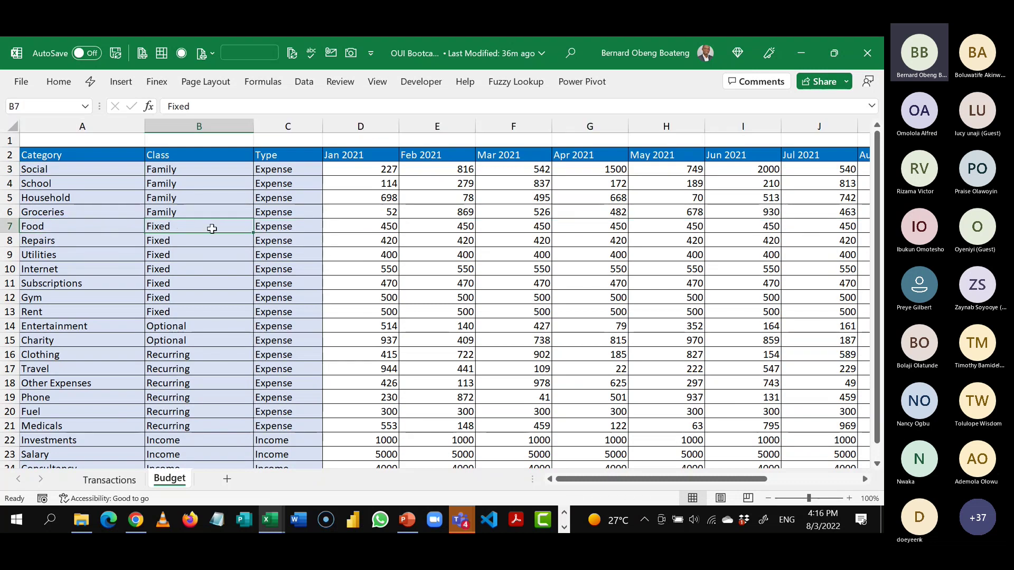
left_click(295, 228)
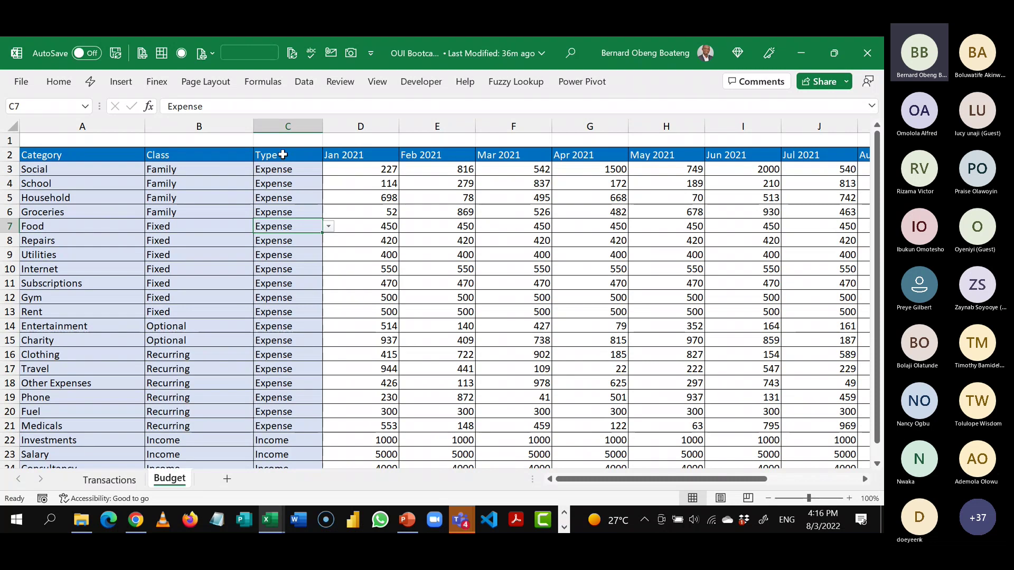
left_click(367, 225)
key("shift+Right")
key("shift+Right")
key("shift+Right")
key("shift+Right")
key("shift+Right")
key("shift+Right")
key("shift+Right")
key("shift+Right")
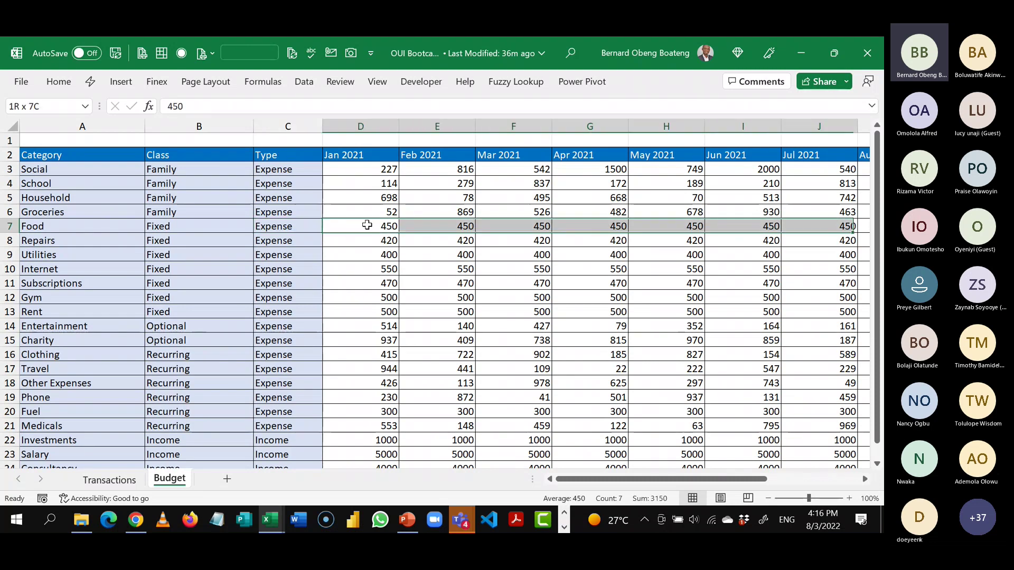
key("shift+Right")
key("shift+Right")
key("shift+Right")
key("shift+Right")
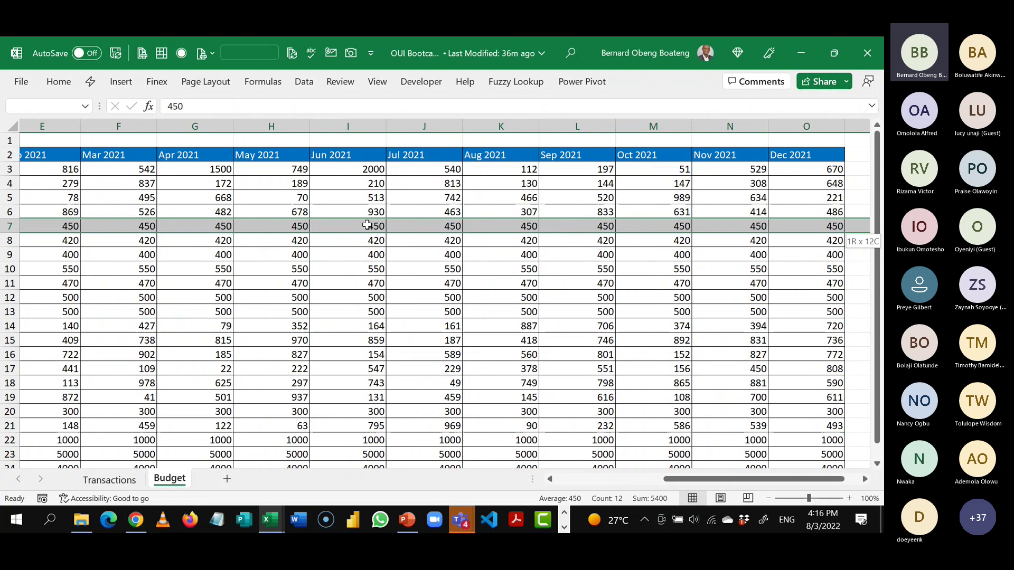
key("Home")
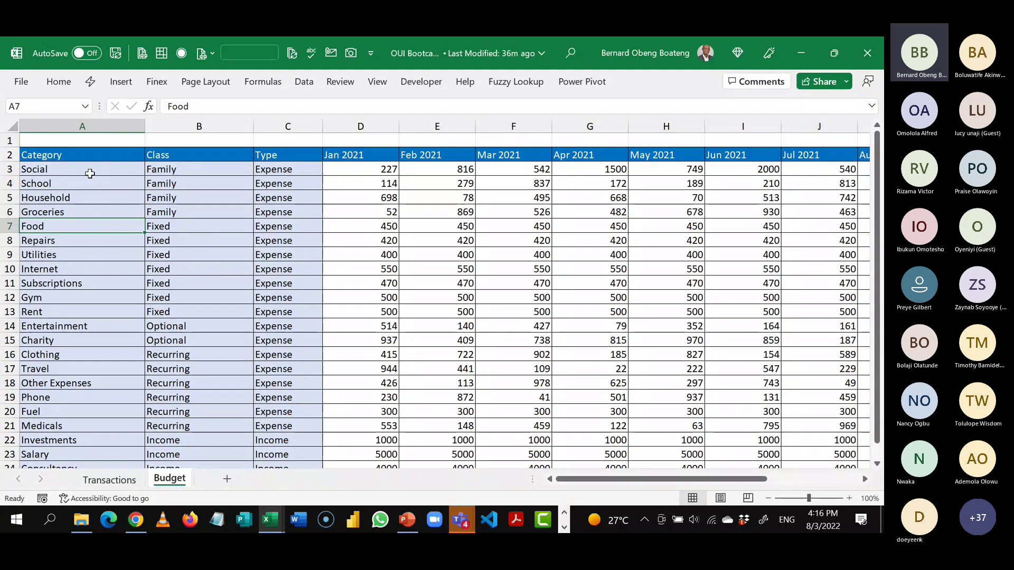
- Review the Budget categories from Social to Investments and compare the Budget sheet with the Transactions sheet
left_click_drag(90, 170, 99, 436)
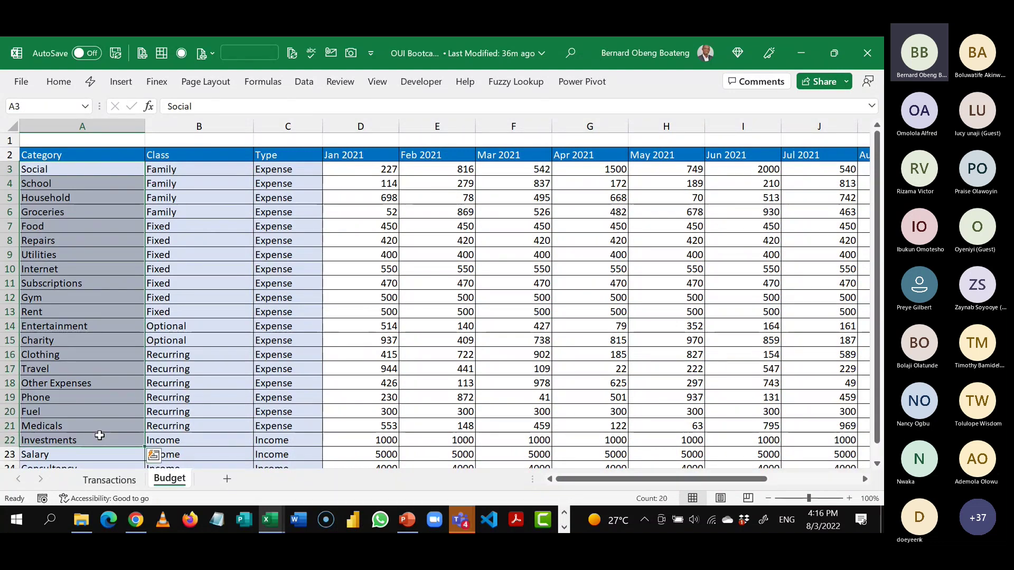
left_click(155, 436)
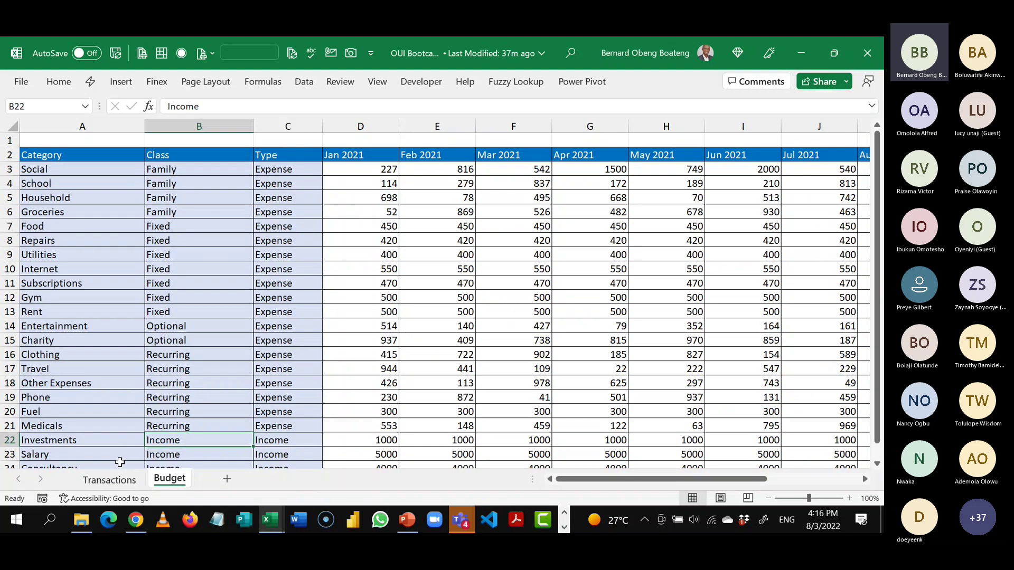
left_click(114, 478)
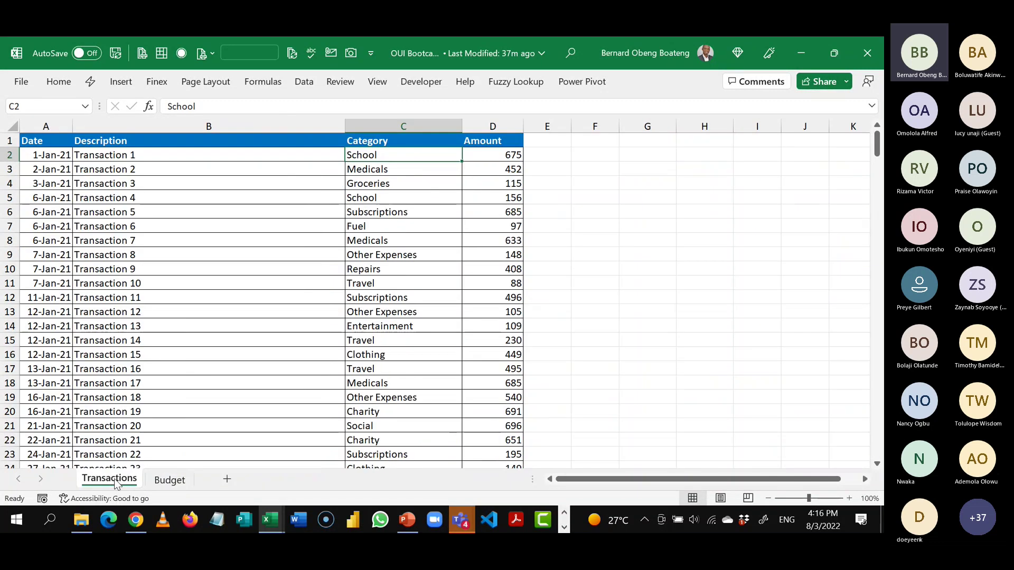
left_click(164, 483)
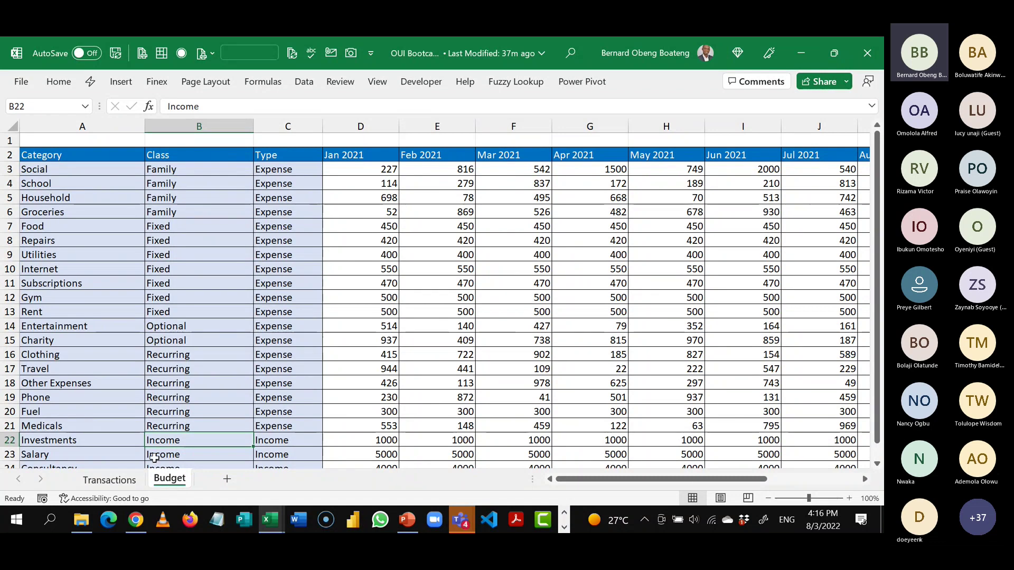
left_click(111, 479)
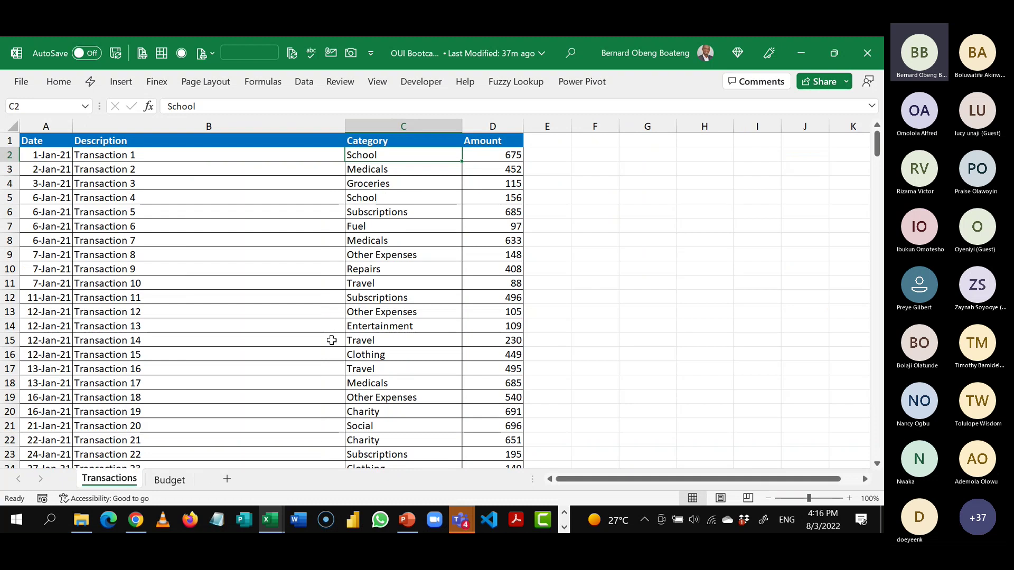
left_click(170, 479)
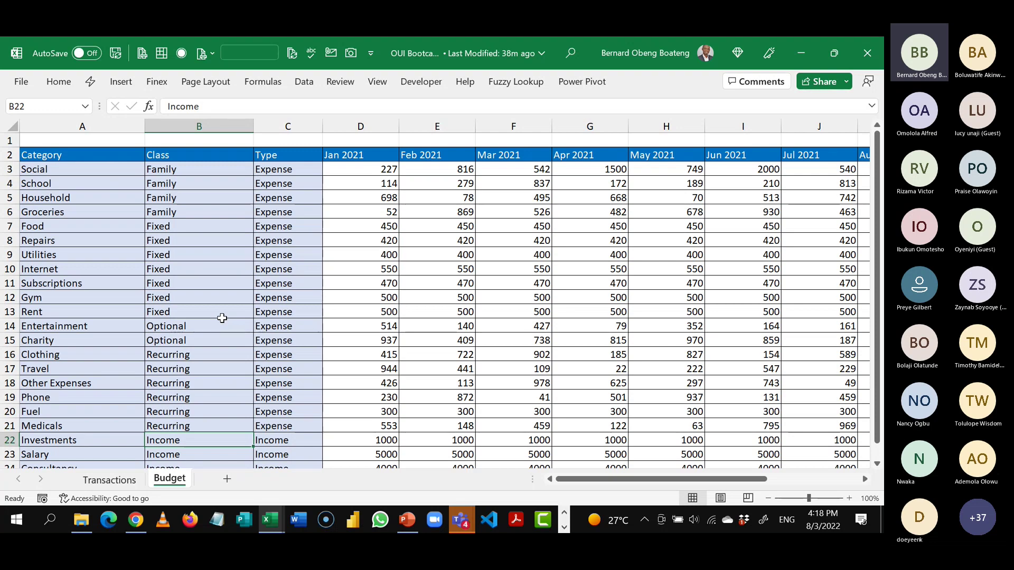
left_click(373, 353)
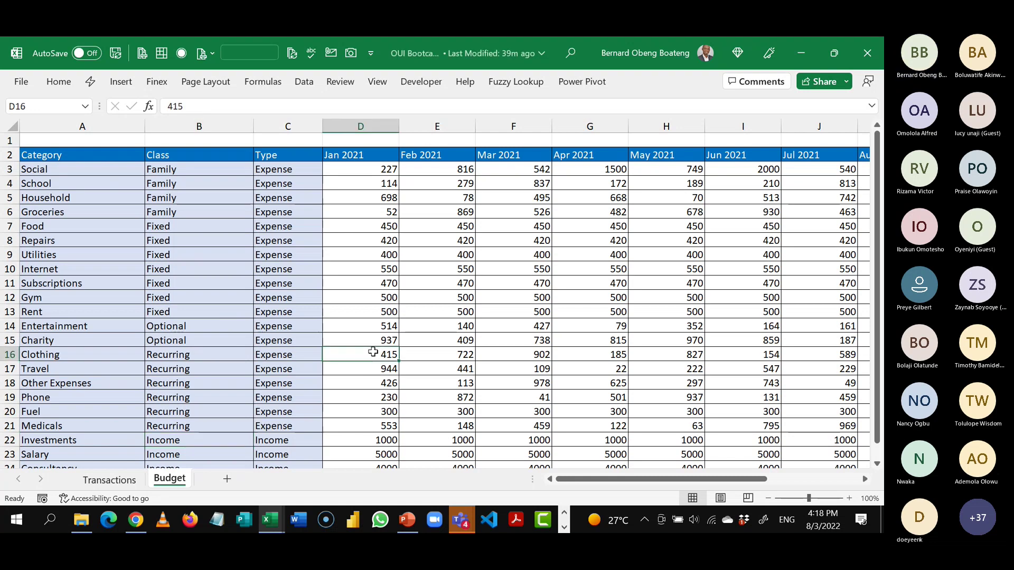
- Return to the Transactions sheet and examine the entries in its Amount, Category and Date columns
left_click(109, 479)
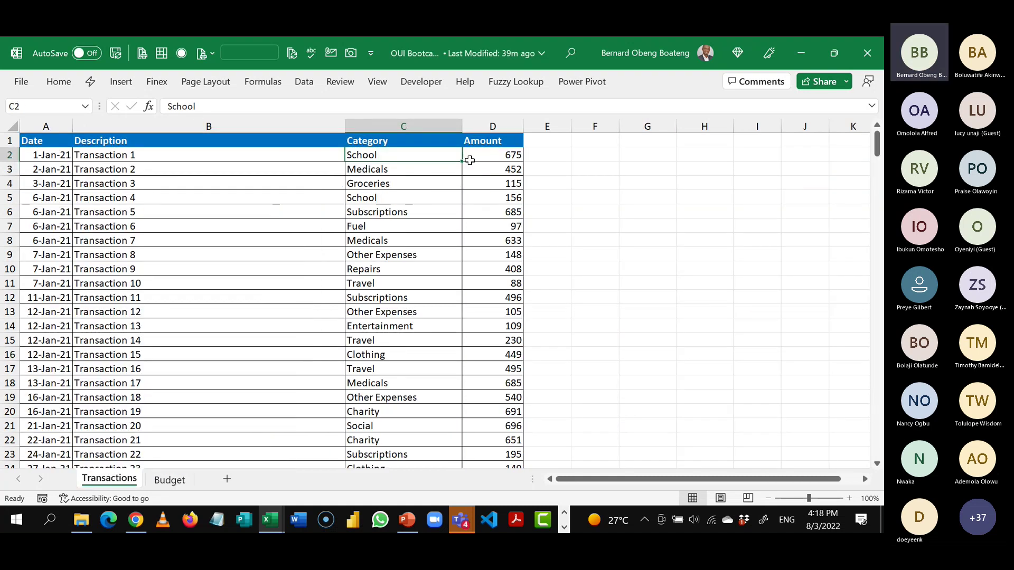
left_click(485, 153)
left_click_drag(506, 406, 506, 418)
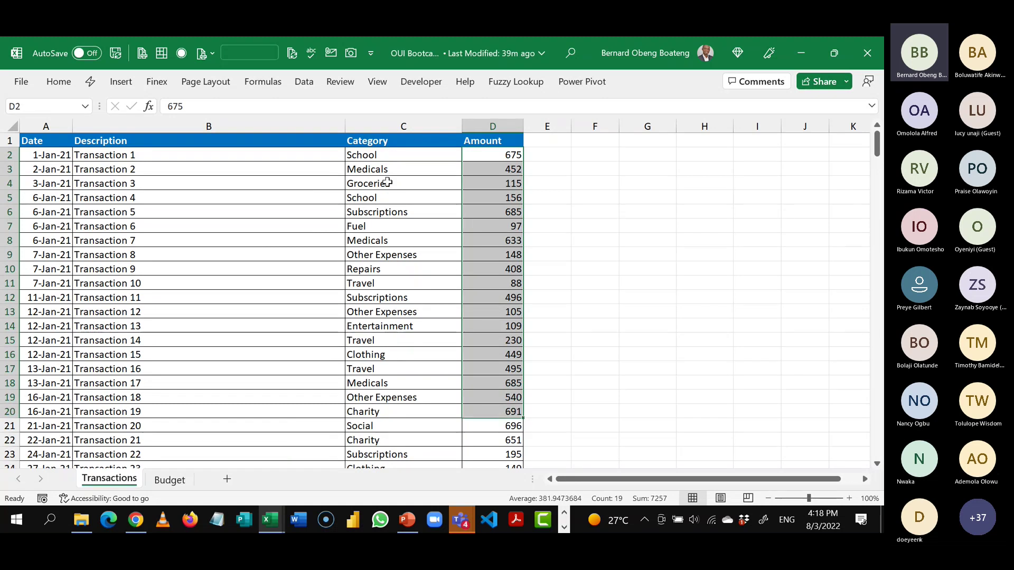
left_click_drag(381, 157, 390, 335)
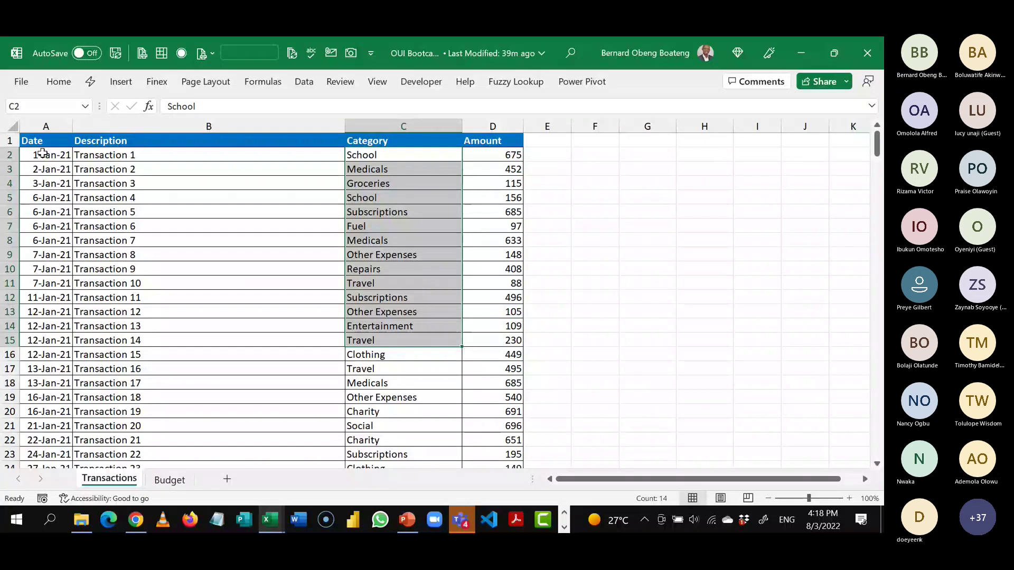
left_click_drag(42, 153, 47, 326)
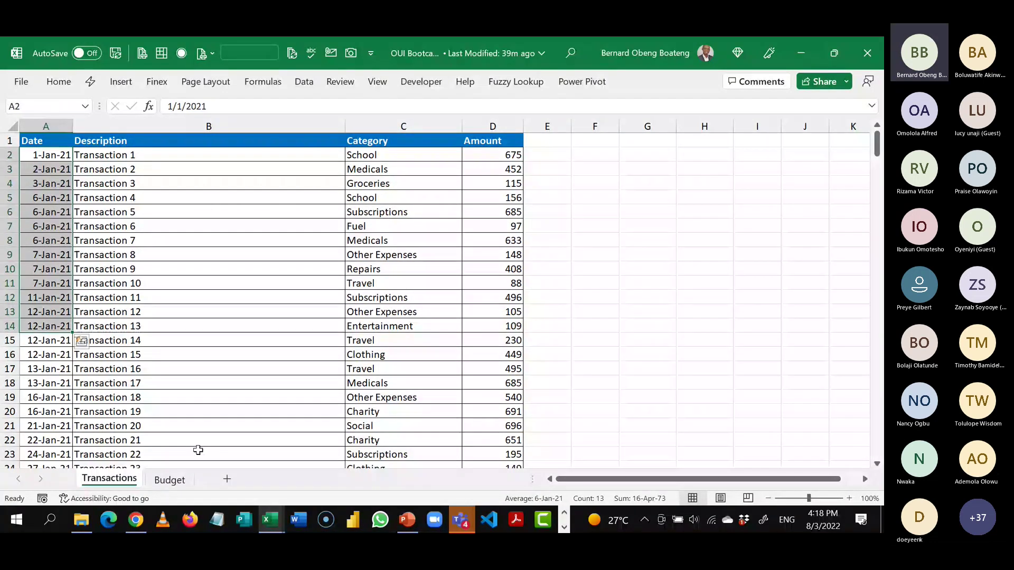
- Check the Budget sheet once more and review the Transactions table's layout from the Date through the Category column
left_click(170, 479)
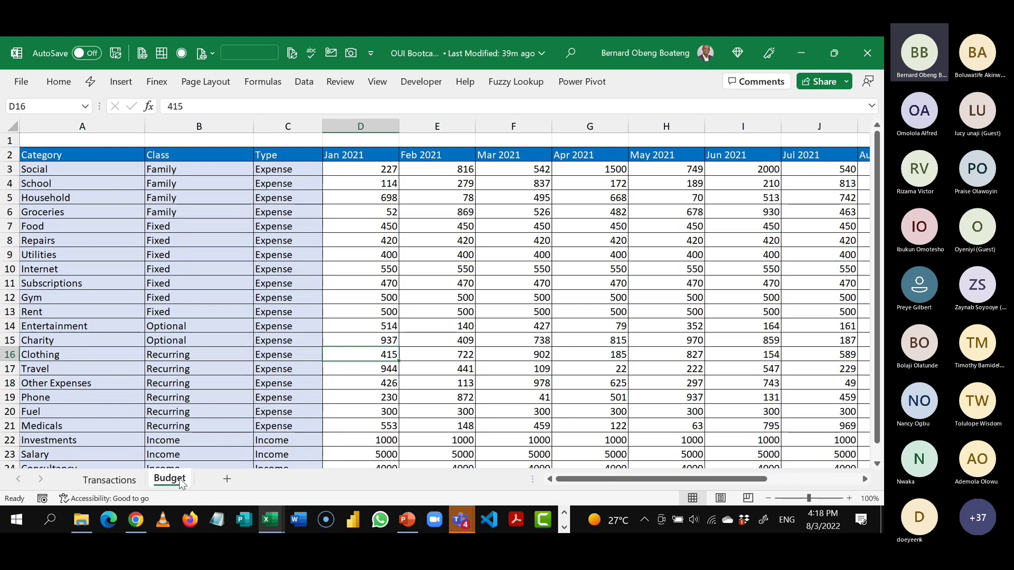
left_click(109, 480)
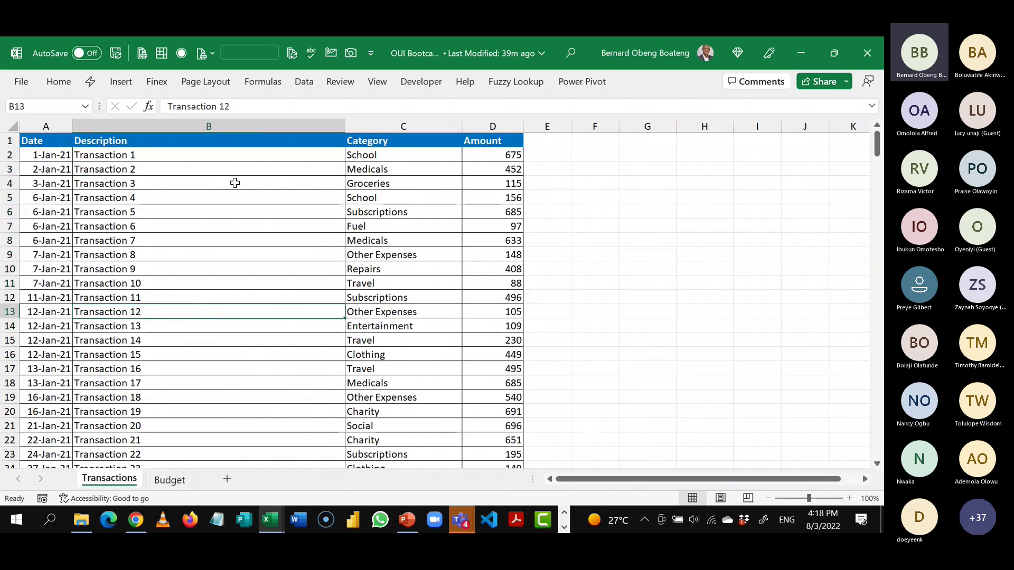
left_click(262, 198)
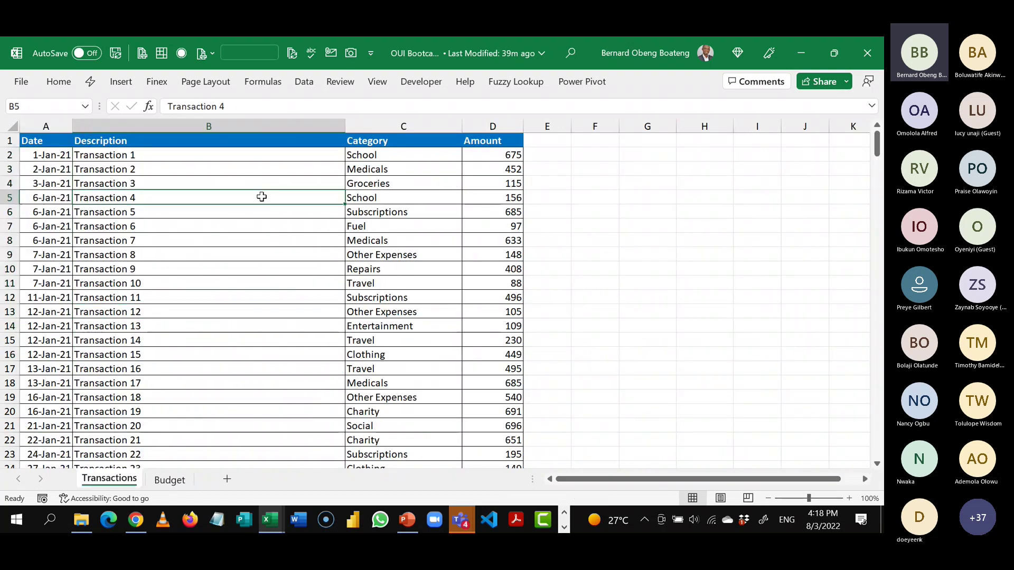
left_click(292, 230)
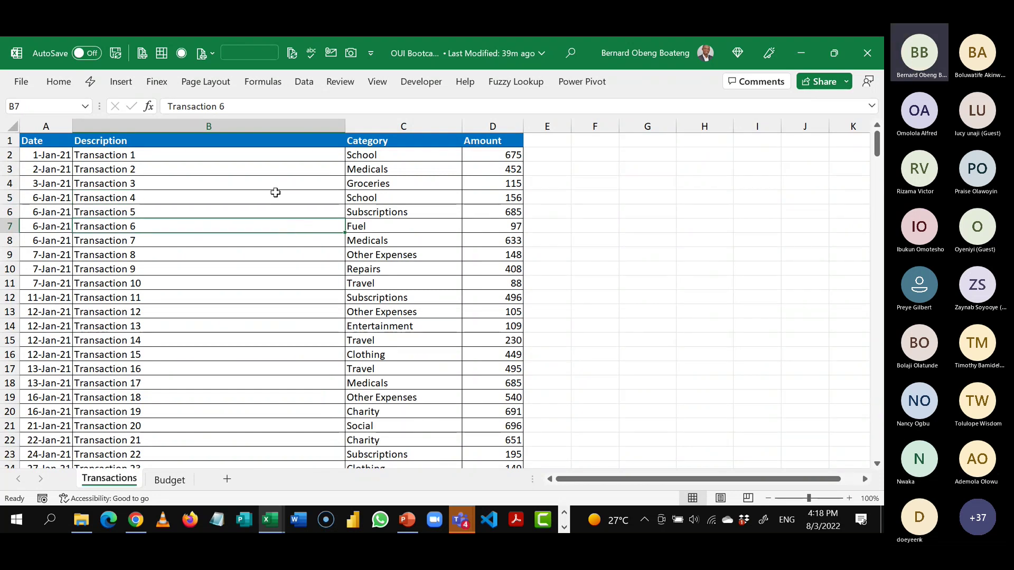
left_click_drag(275, 192, 549, 413)
left_click(603, 357)
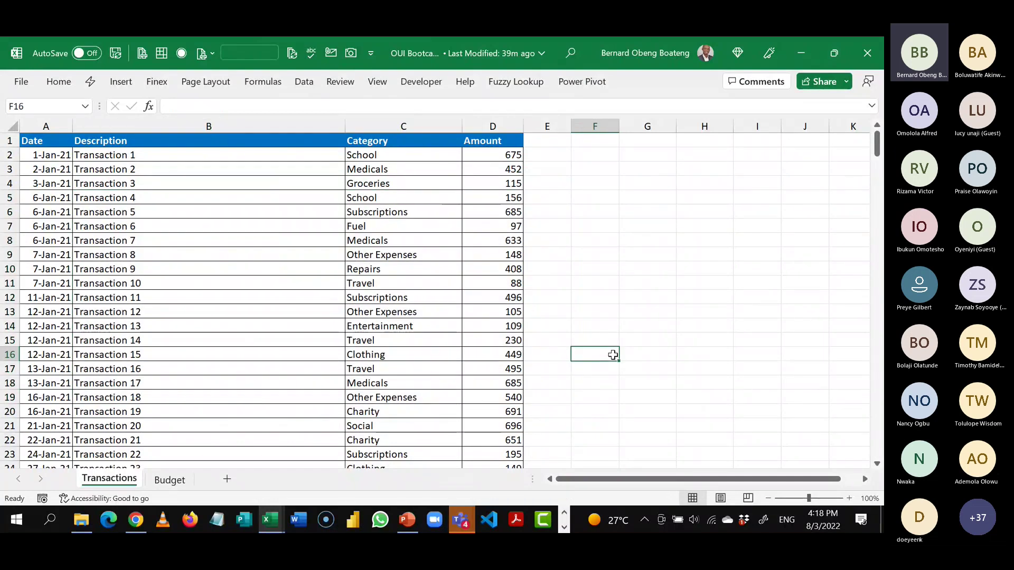
left_click(585, 330)
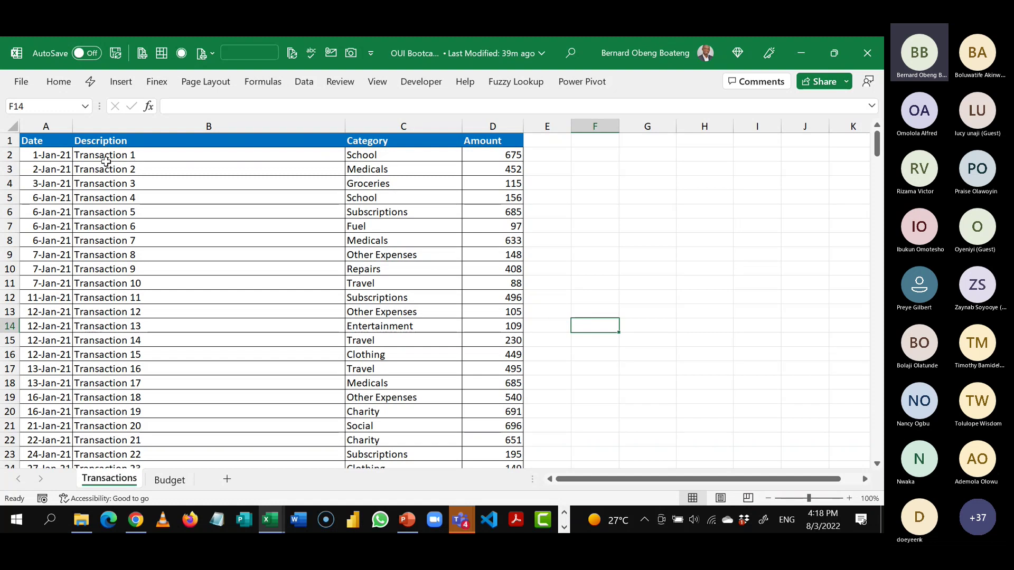
left_click_drag(37, 140, 457, 448)
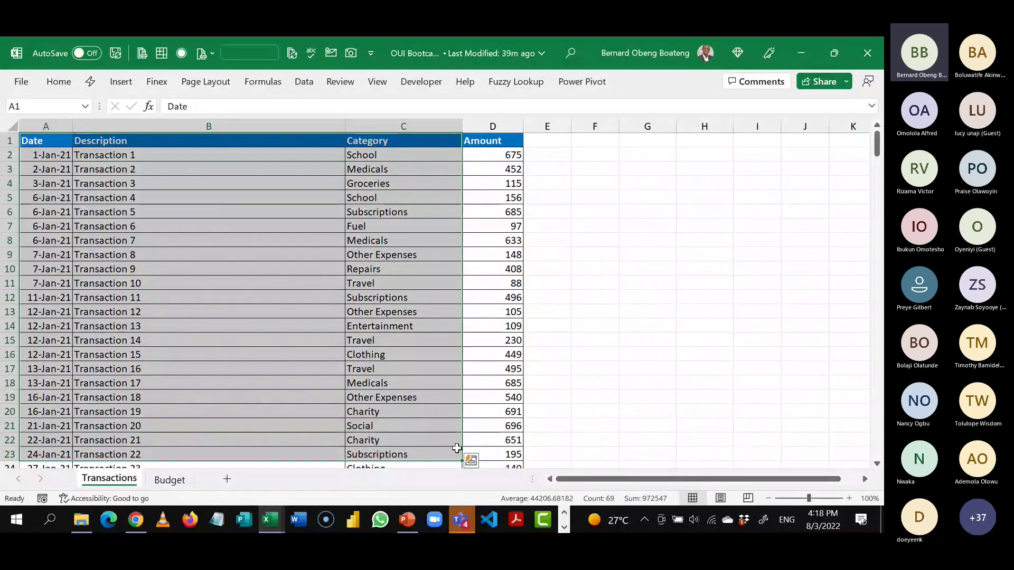
left_click(408, 411)
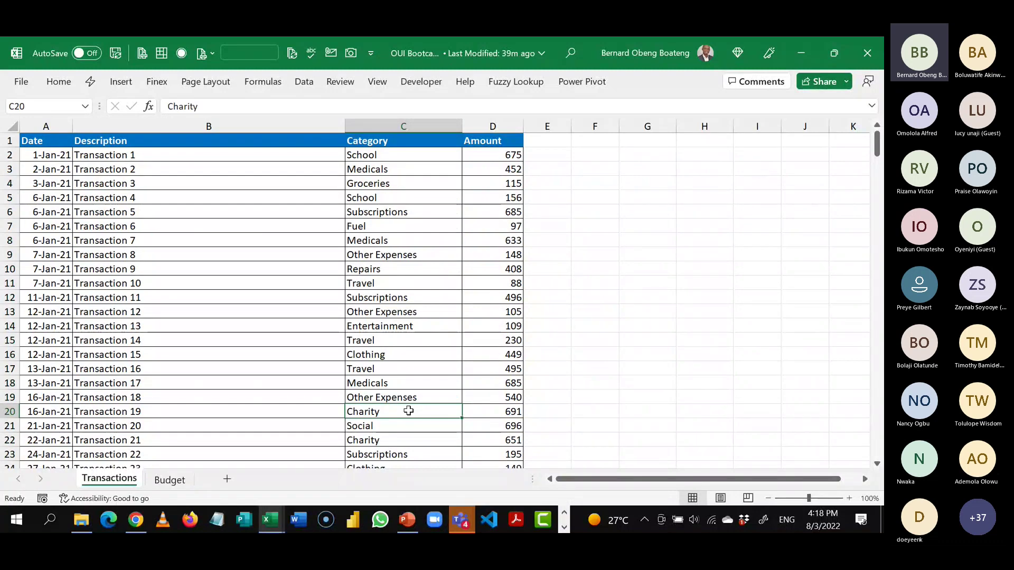
- Review the Category column of the Transactions sheet from row 20 up to its header
key("Up")
key("Up")
key("Up")
key("Up")
key("Up")
key("Up")
key("Up")
key("Up")
key("Up")
key("Up")
key("Up")
key("Up")
key("Up")
key("Up")
key("Up")
key("Up")
key("Up")
key("Up")
key("Up")
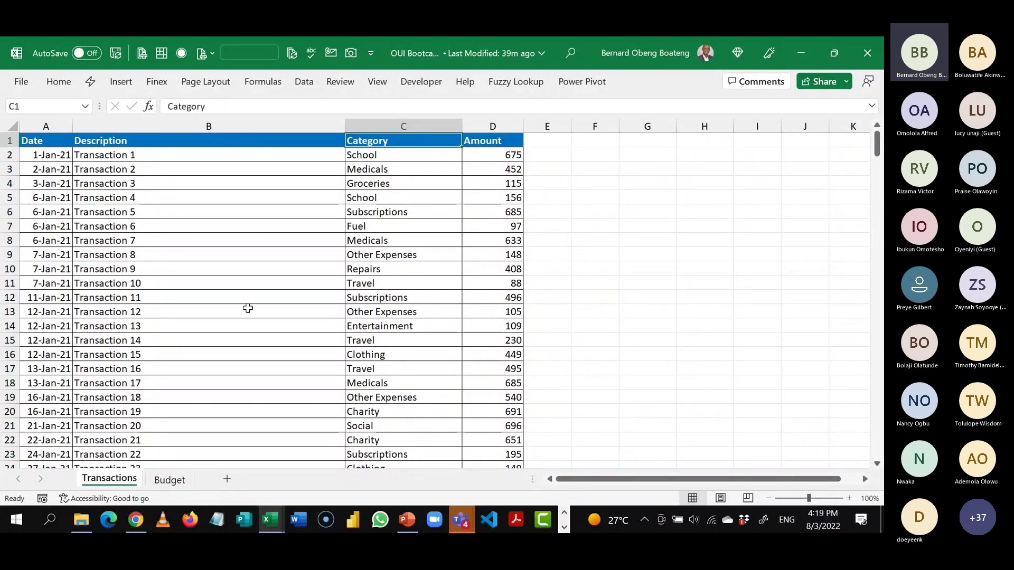
left_click(65, 88)
left_click(147, 248)
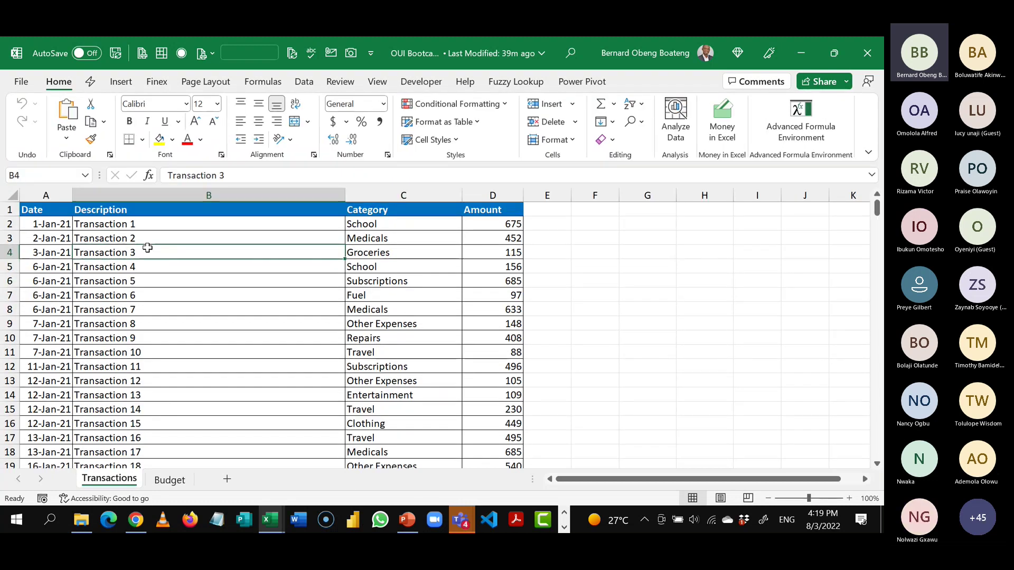
left_click(190, 283)
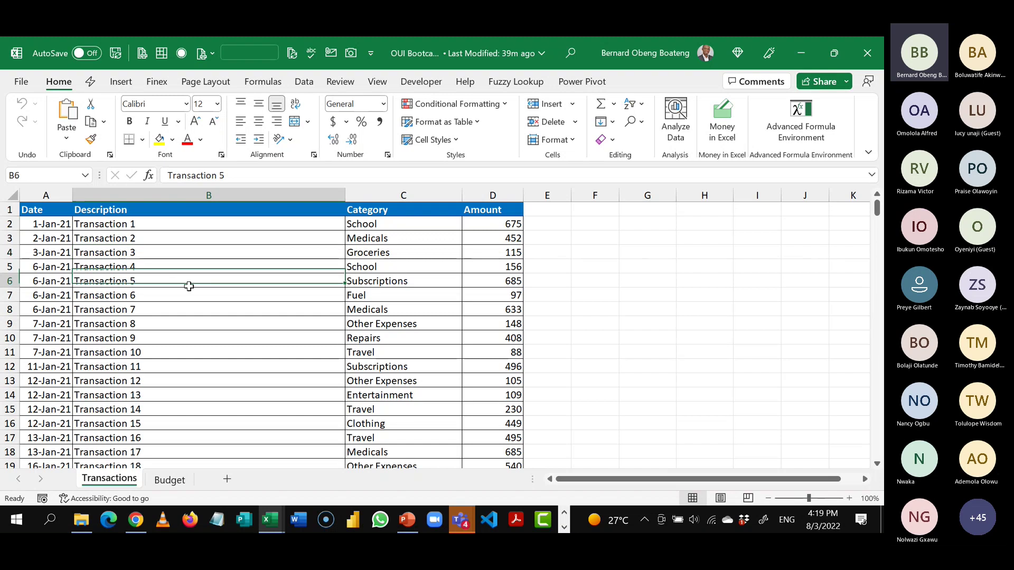
left_click(297, 266)
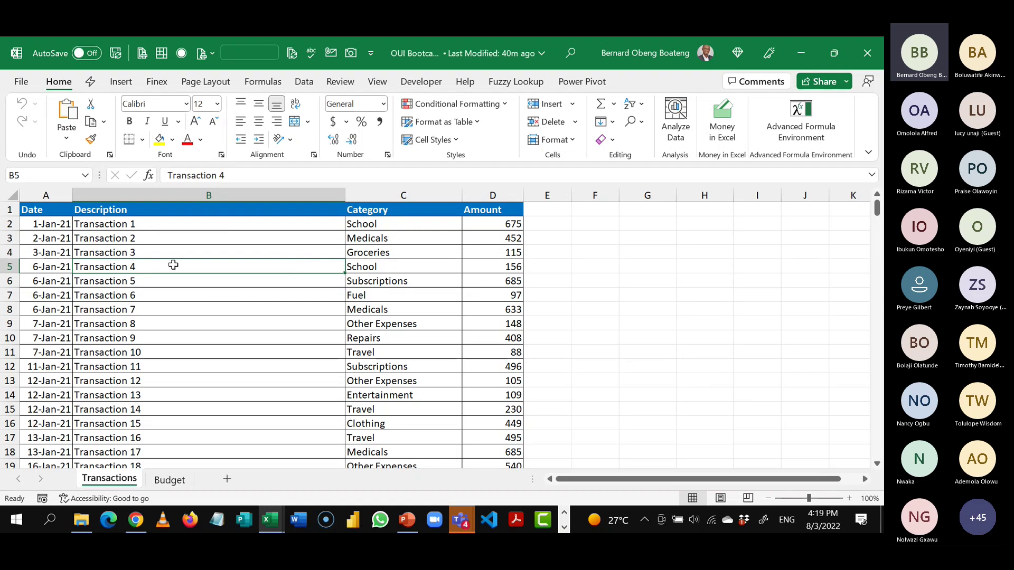
left_click(129, 284)
left_click(363, 294)
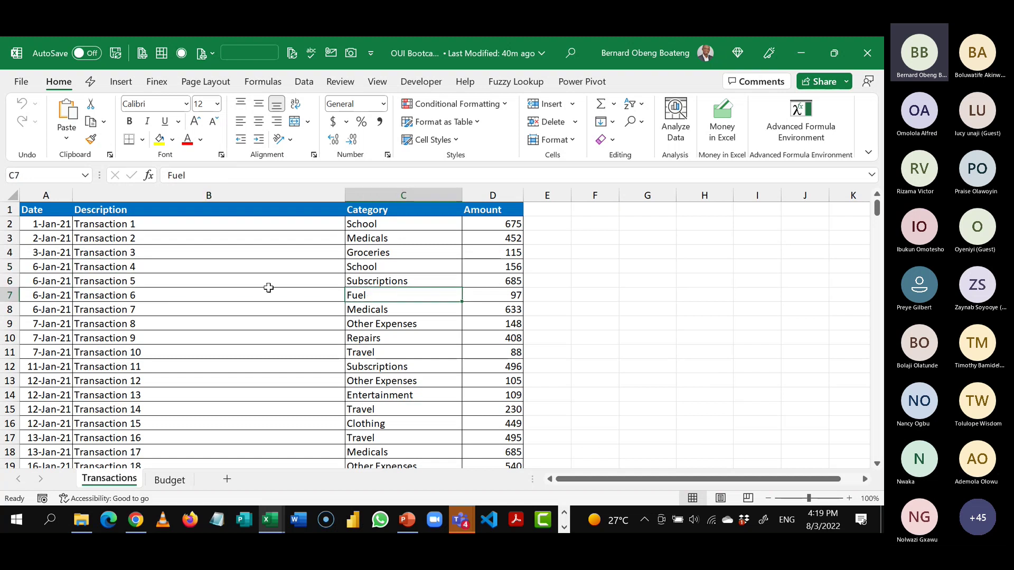
- Convert the Transactions data range, from the Date to the Amount column, into a table
left_click(148, 237)
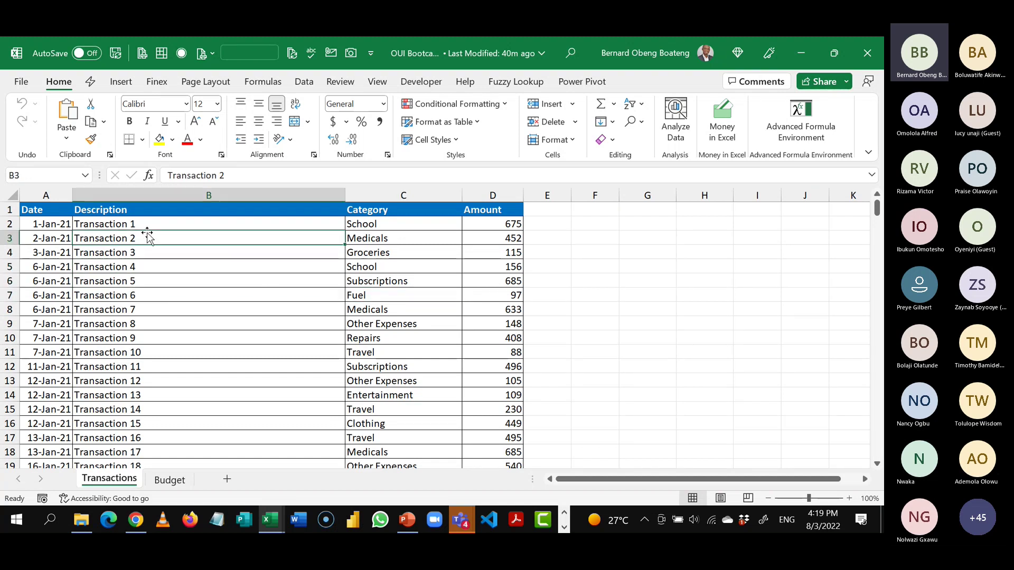
left_click(123, 85)
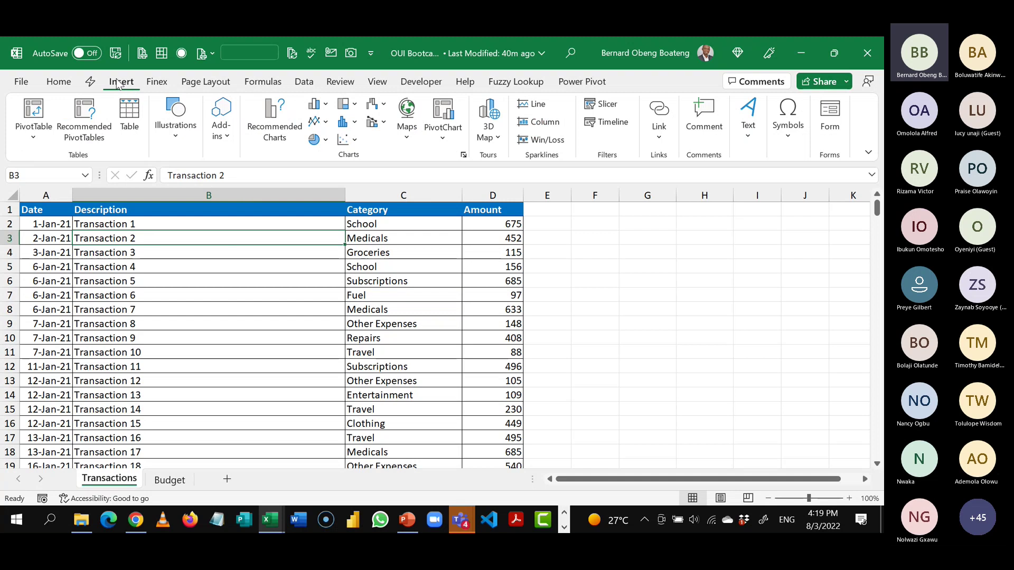
left_click(133, 133)
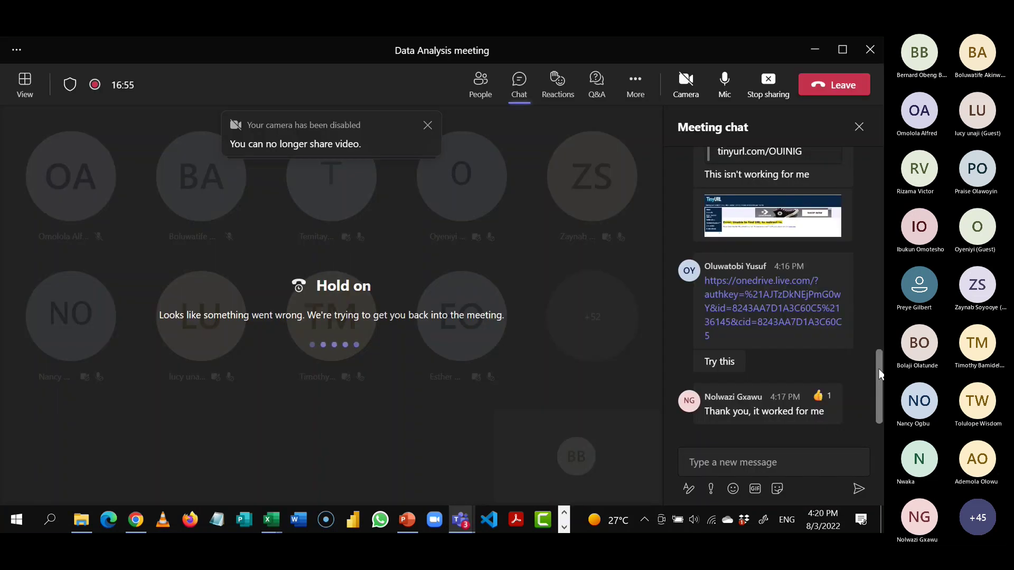
- Look back through earlier messages in the meeting chat, then switch to the OUI Bootcamp_Start.xlsx workbook in Excel
left_click_drag(880, 374, 871, 243)
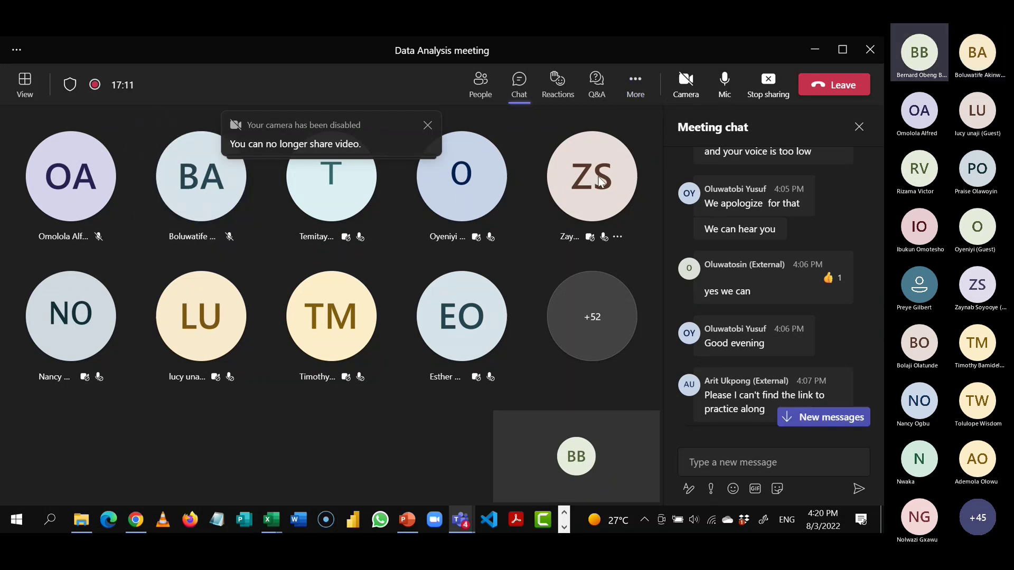
left_click(274, 523)
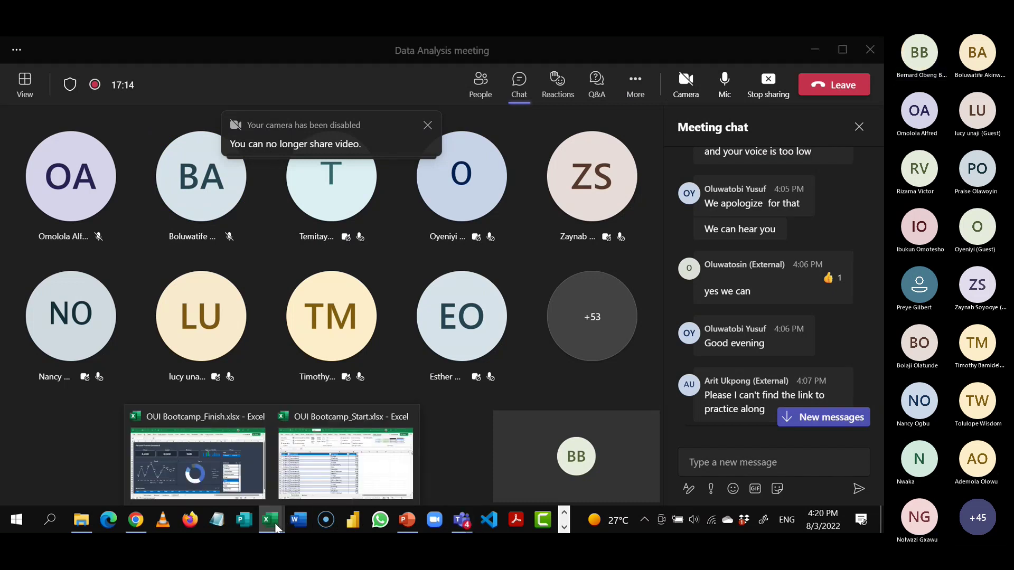
left_click(324, 479)
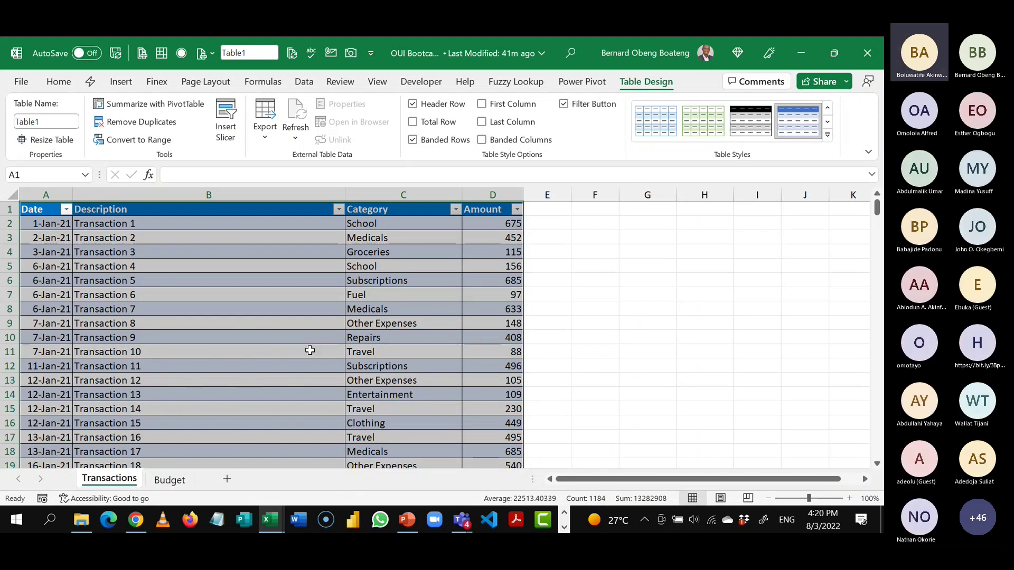
left_click(310, 351)
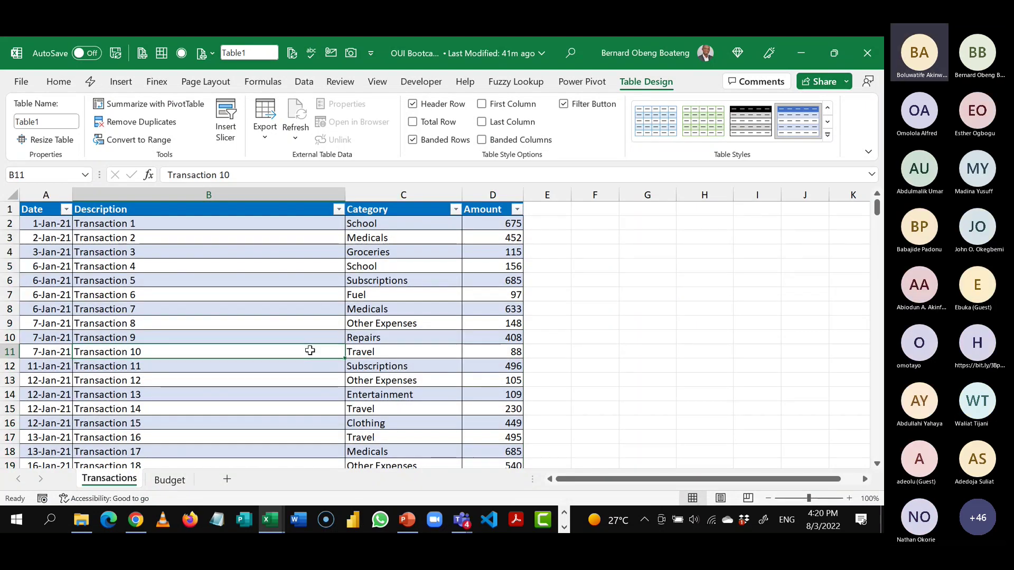
- Compare the commands offered with a cell inside the Transactions table selected and with an empty cell outside it selected
left_click(290, 266)
left_click(298, 320)
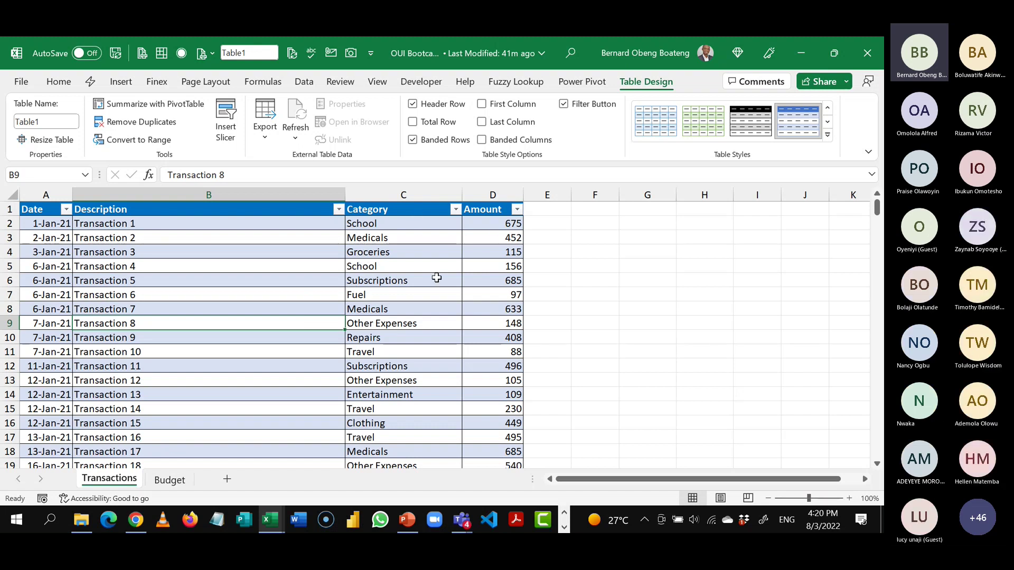
left_click(627, 296)
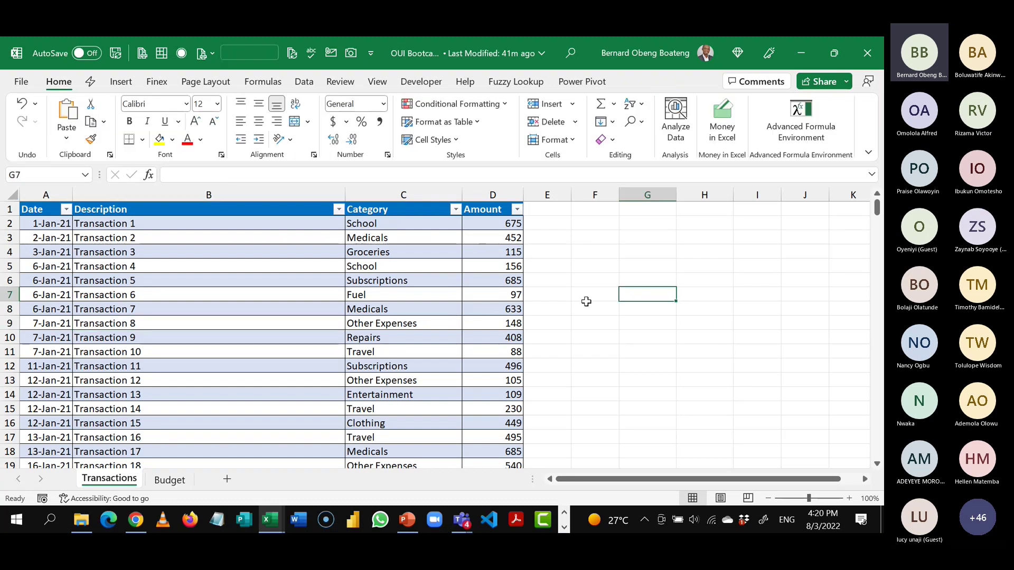
left_click(486, 280)
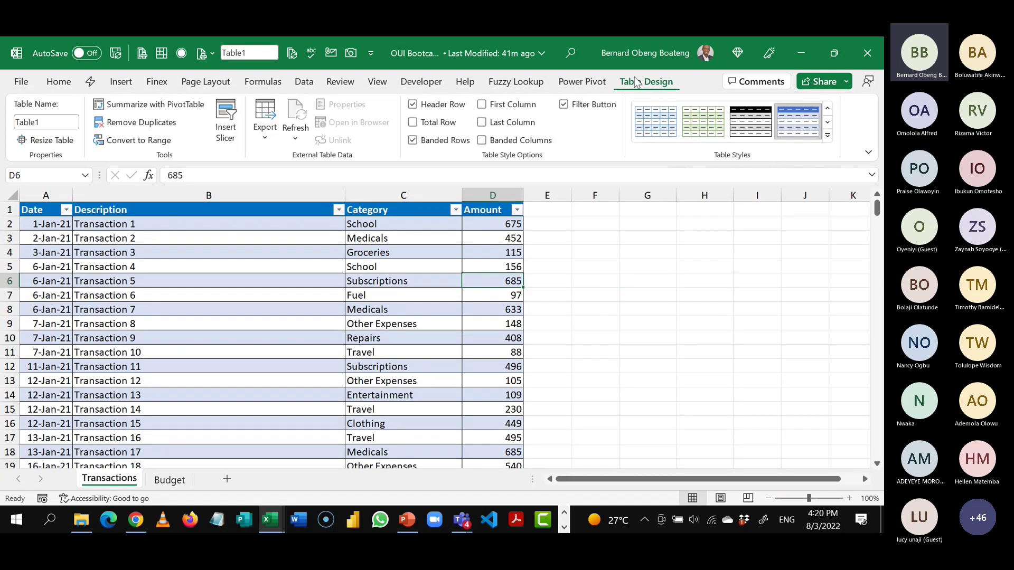
key("Down")
key("Down")
key("Left")
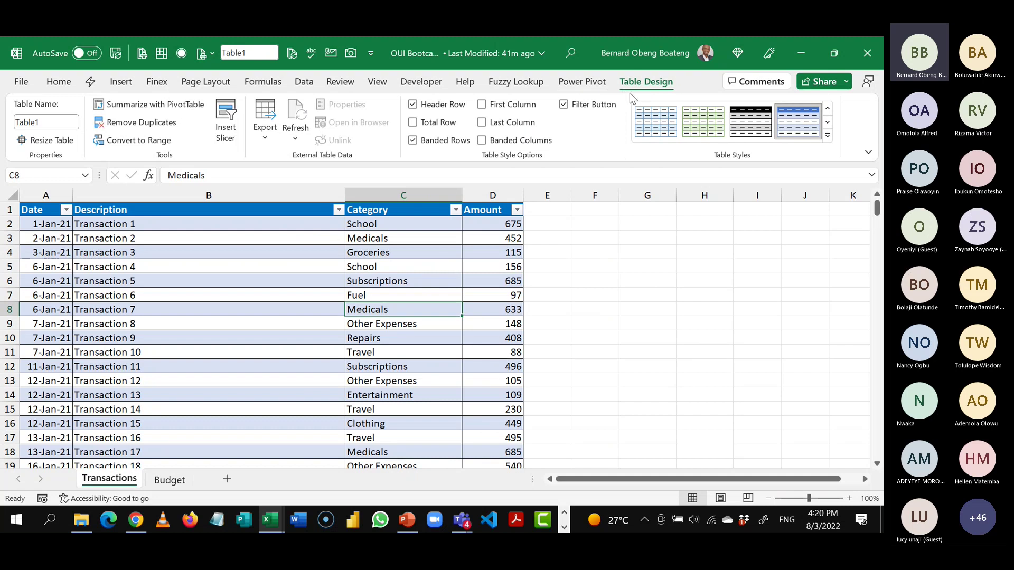
left_click(616, 246)
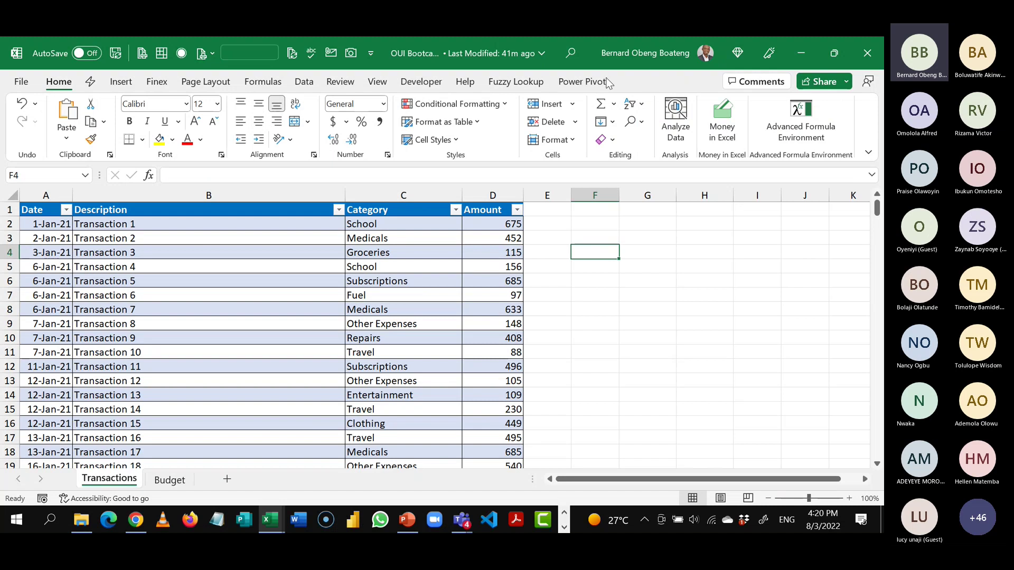
- Rename the table on the Transactions sheet as Transactions
left_click(477, 290)
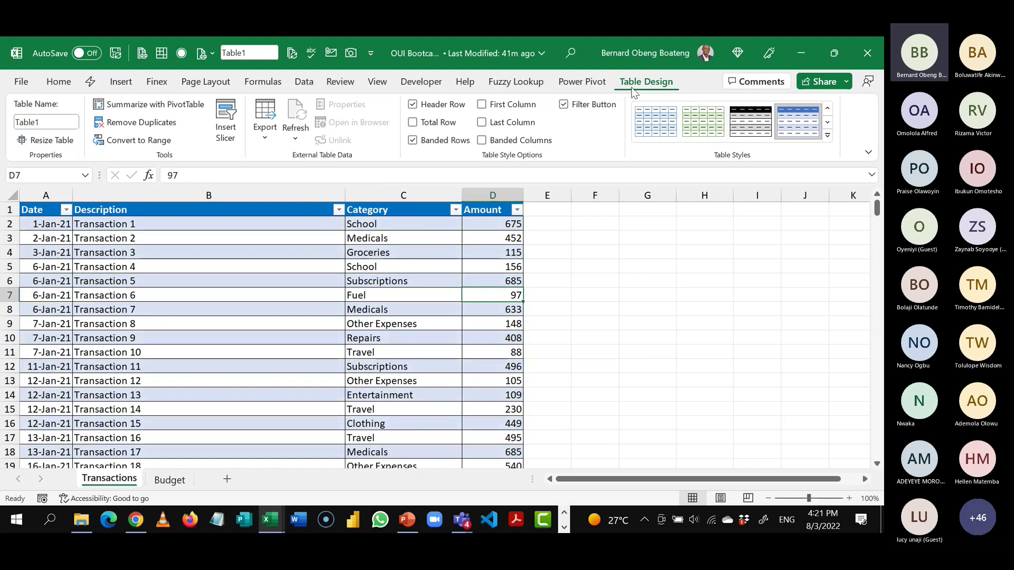
left_click(60, 126)
type("Tr")
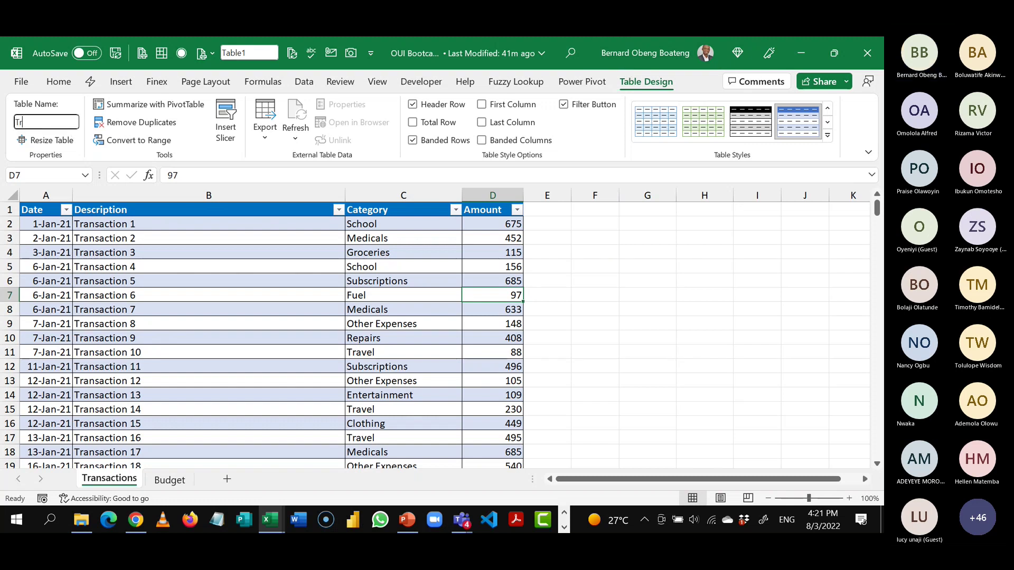
type("ansactions")
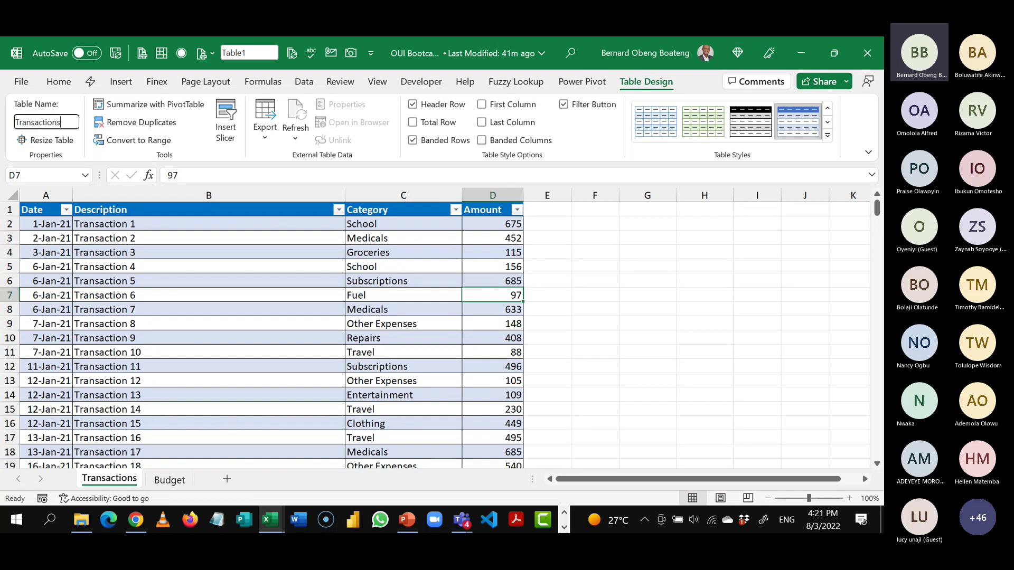
key("Return")
left_click(80, 321)
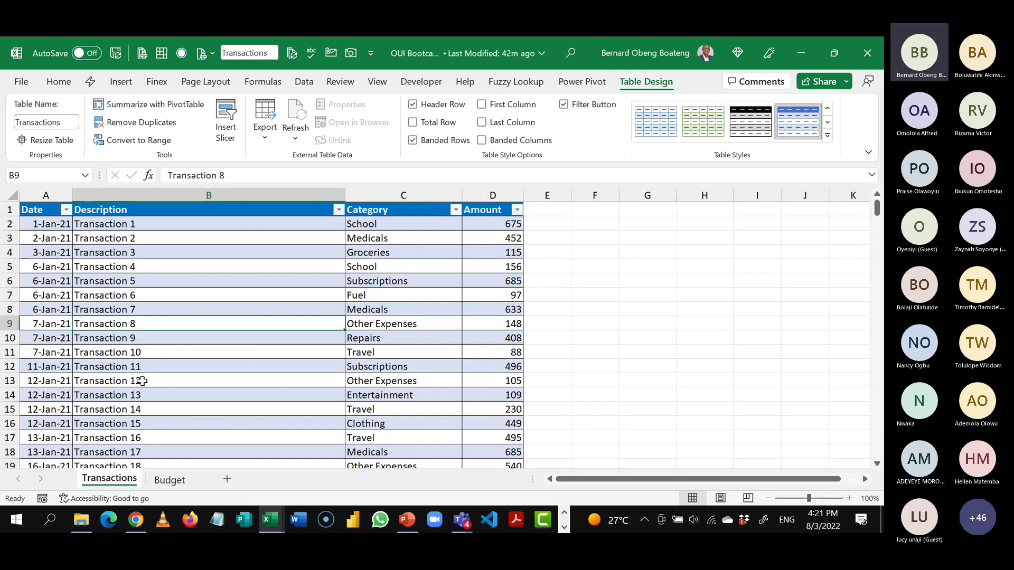
- Convert the Budget sheet's data range A2:O24 into a table with headers
left_click(171, 482)
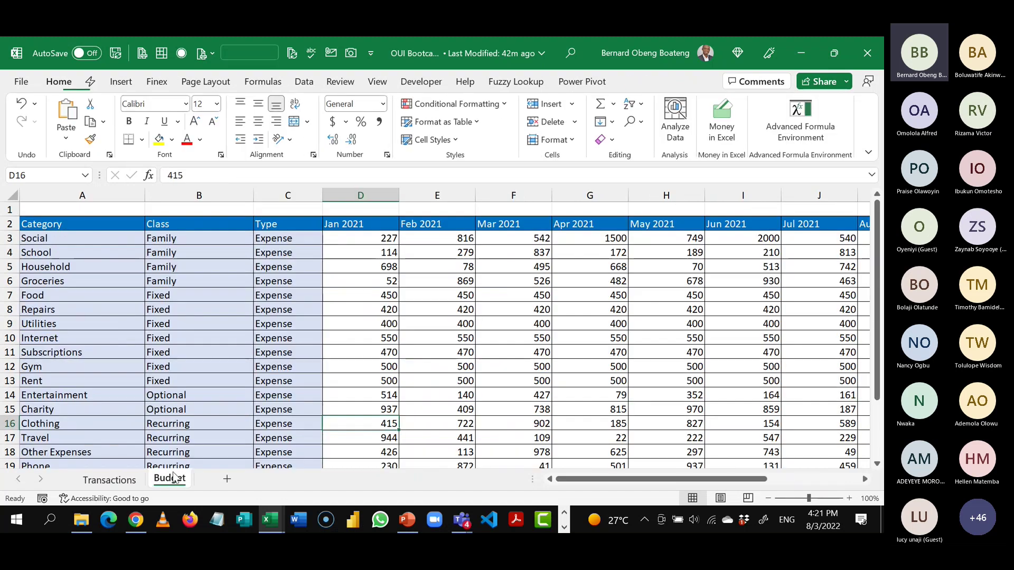
left_click(243, 350)
left_click(360, 338)
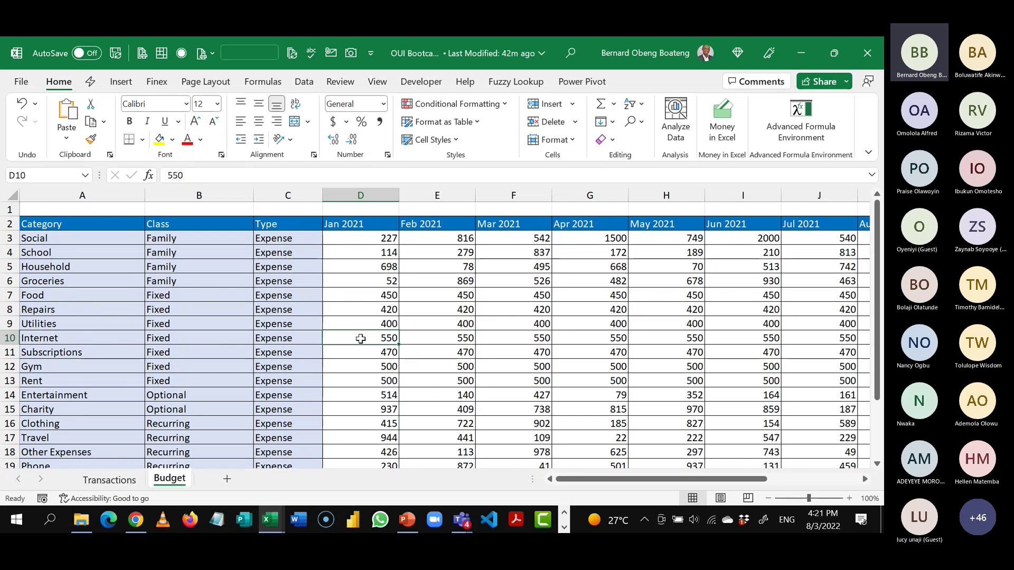
left_click(132, 80)
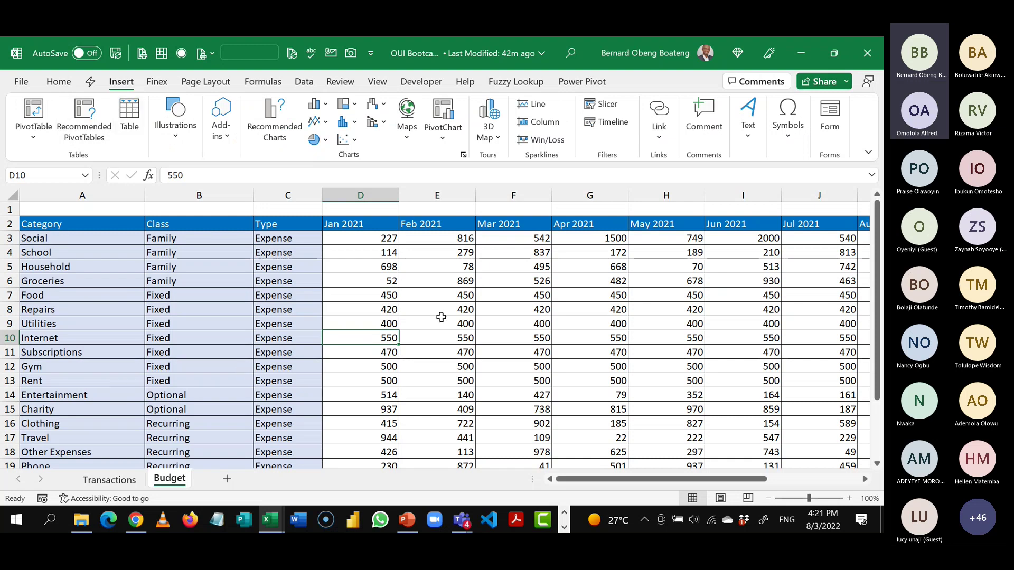
left_click(443, 322)
key("ctrl+t")
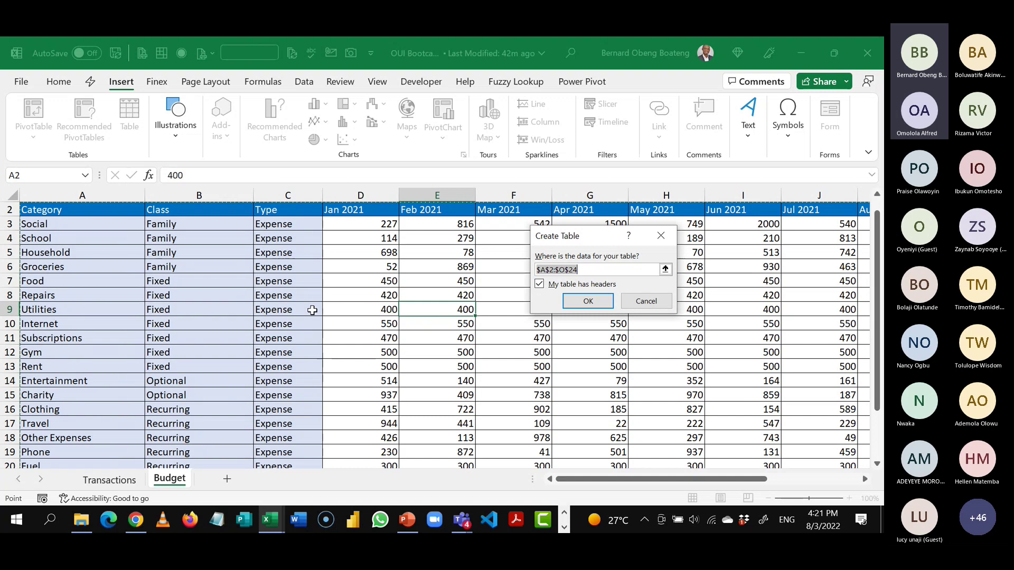
left_click(584, 300)
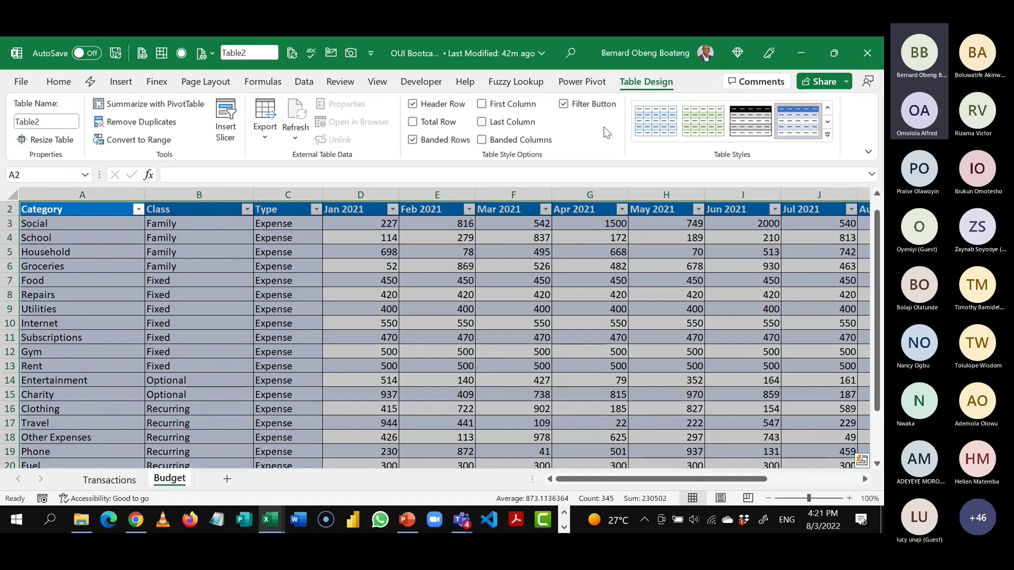
- Rename the table on the Budget sheet as Budget
left_click(62, 120)
type("Budg")
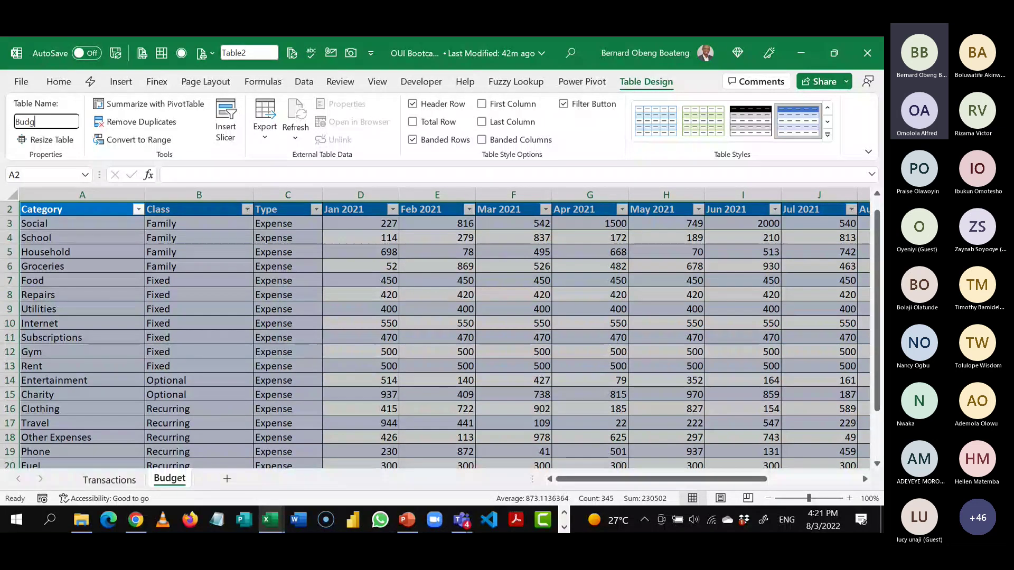
type("e")
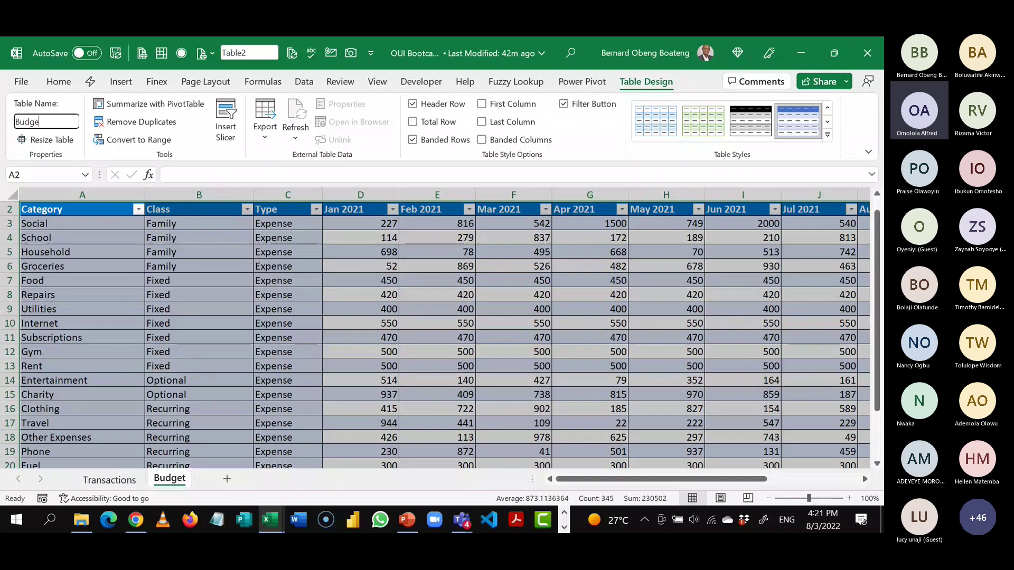
type("t")
left_click(79, 352)
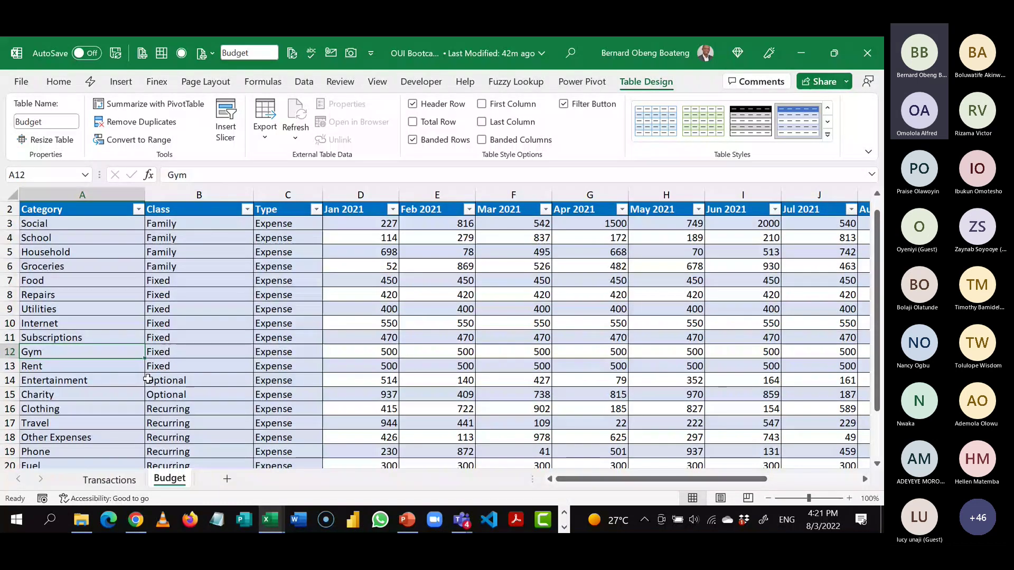
- Try referencing the Transactions table by name in a formula in cell G7 of the Transactions sheet
key("ctrl+Page_Up")
type("=")
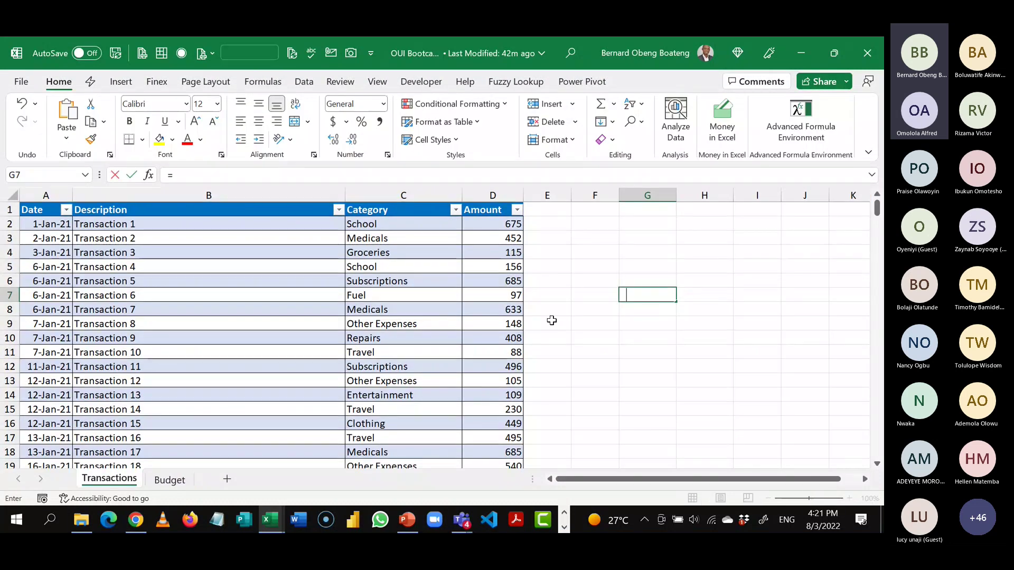
type("tra")
key("BackSpace")
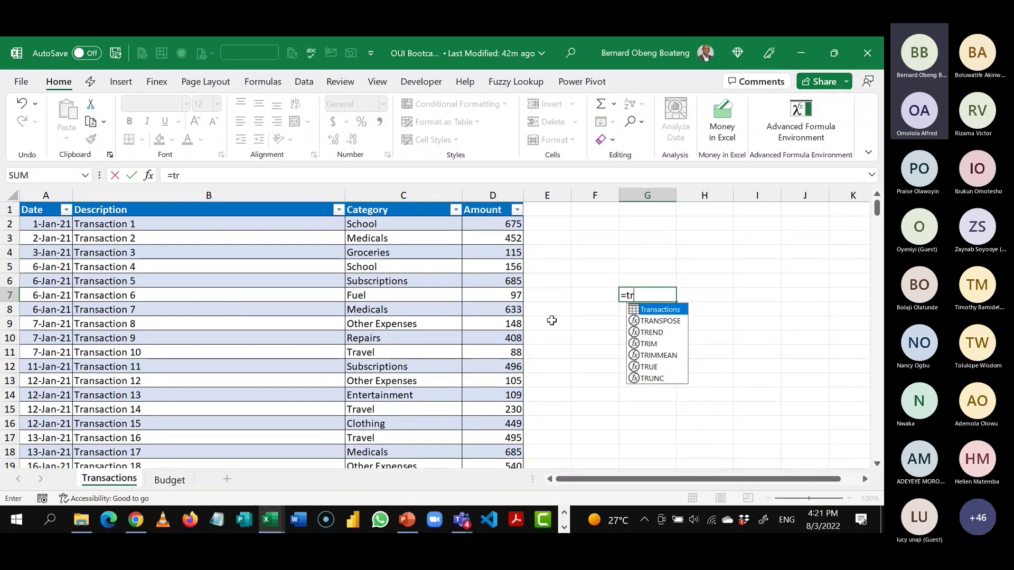
key("Tab")
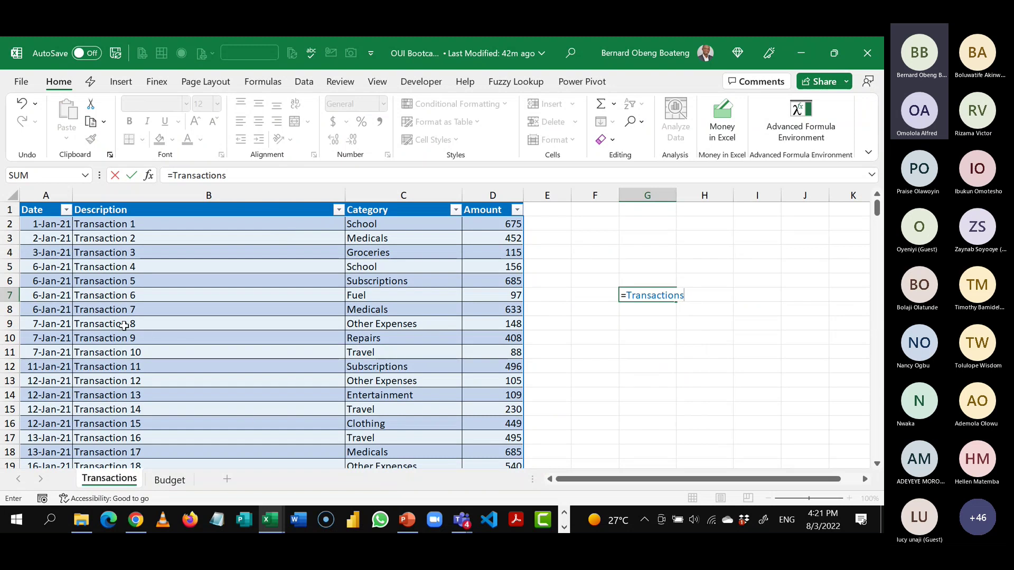
key("Escape")
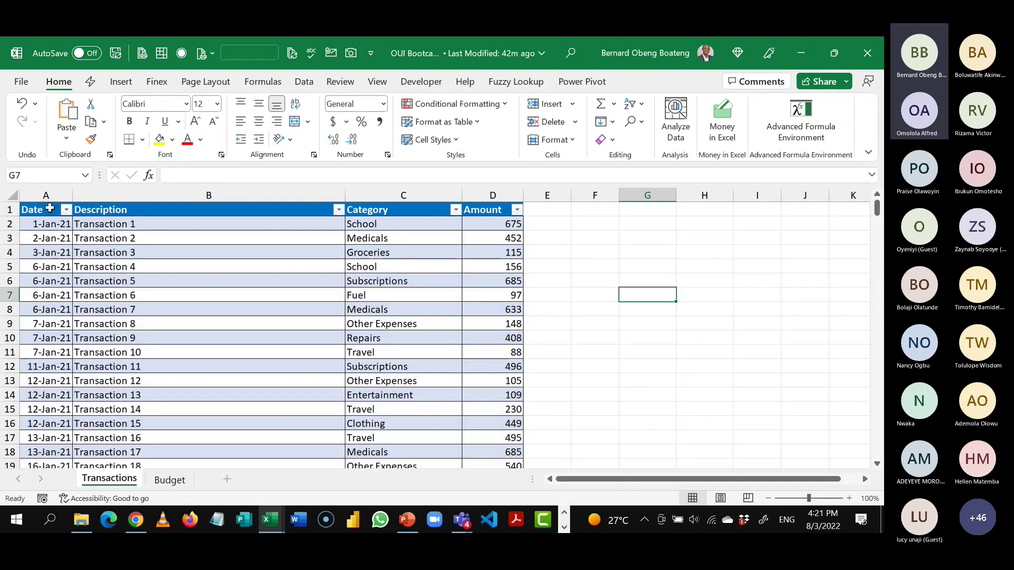
left_click_drag(43, 212, 438, 421)
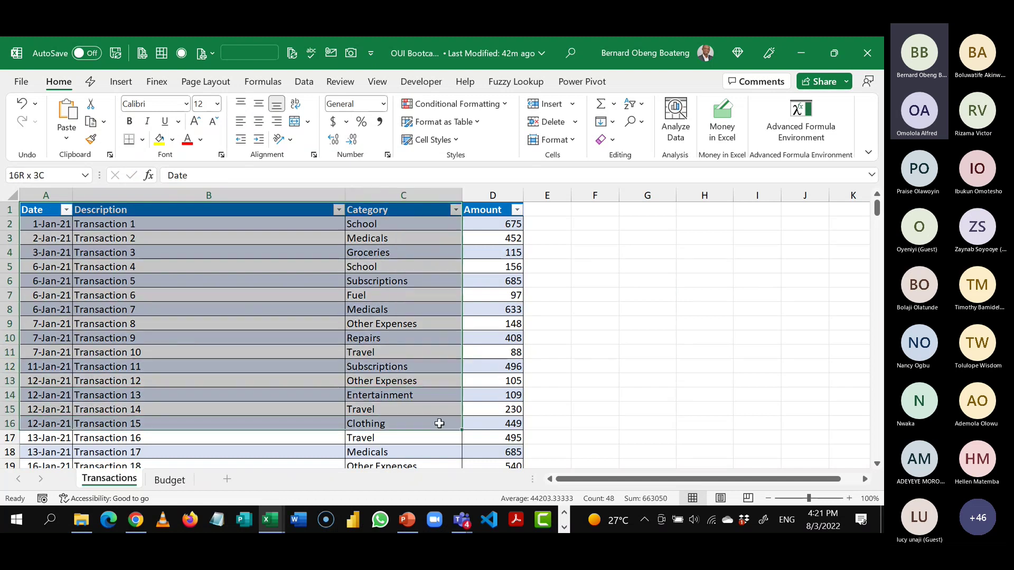
left_click(594, 371)
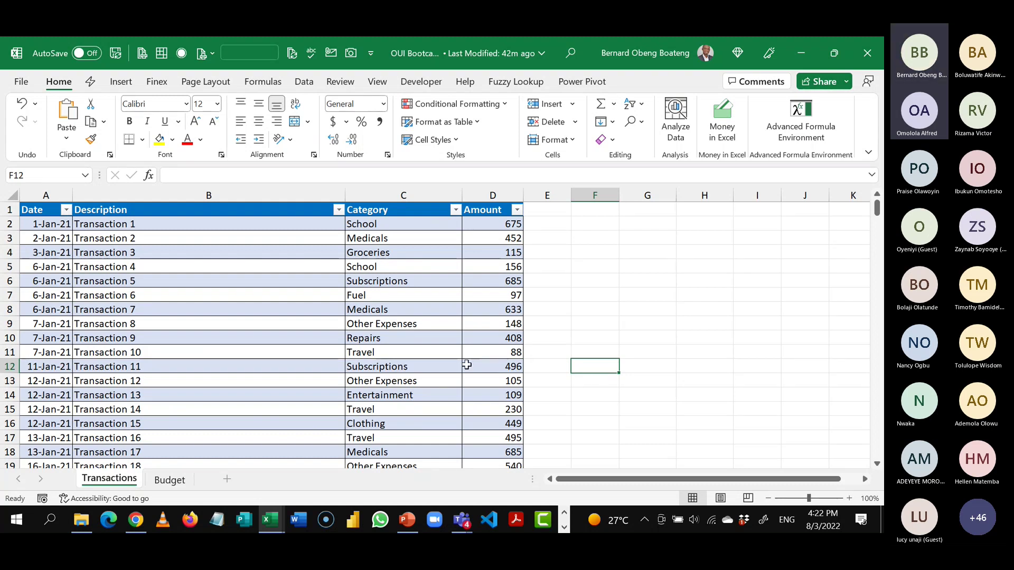
- Switch to the OUI Presentation in PowerPoint and present the slide on the three golden rules for structuring data in Excel
left_click(228, 426)
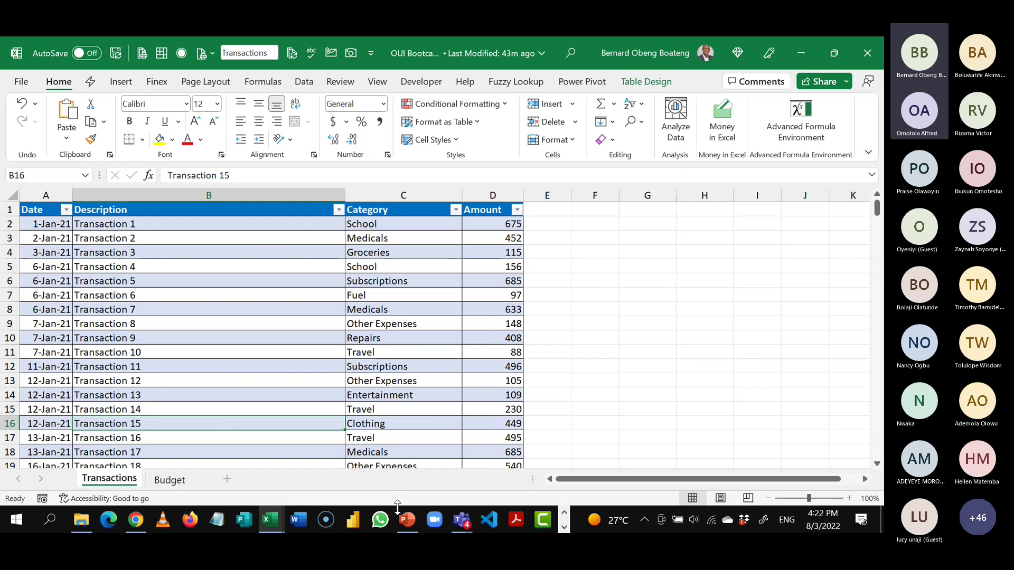
mouse_move(404, 520)
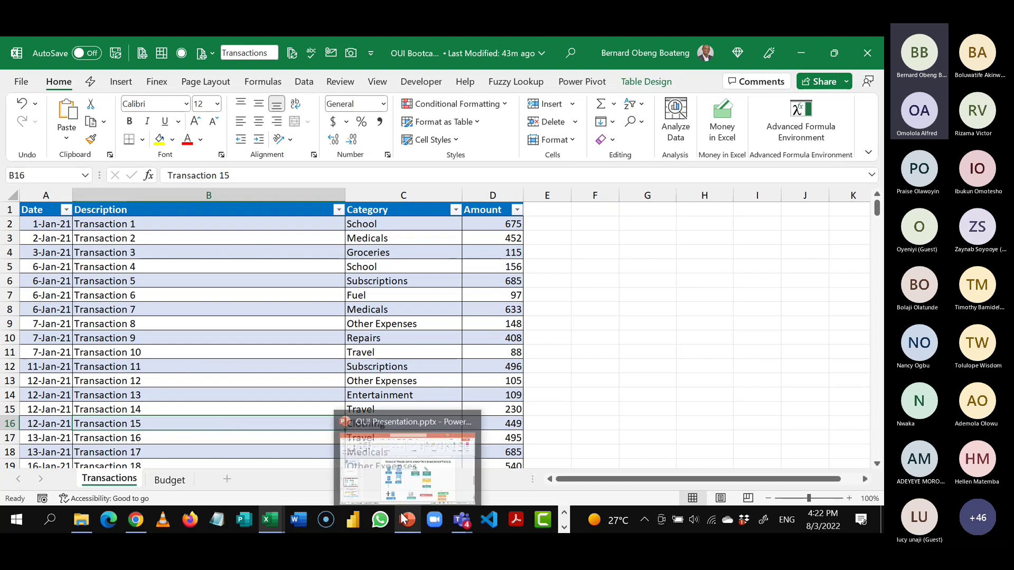
left_click(422, 322)
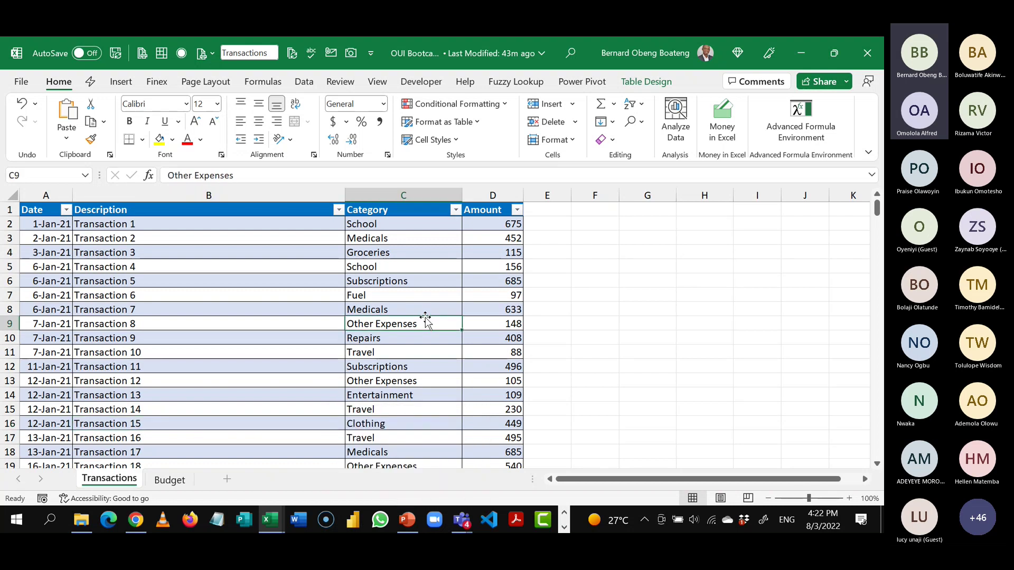
left_click(410, 520)
scroll(149, 357, "down", 1)
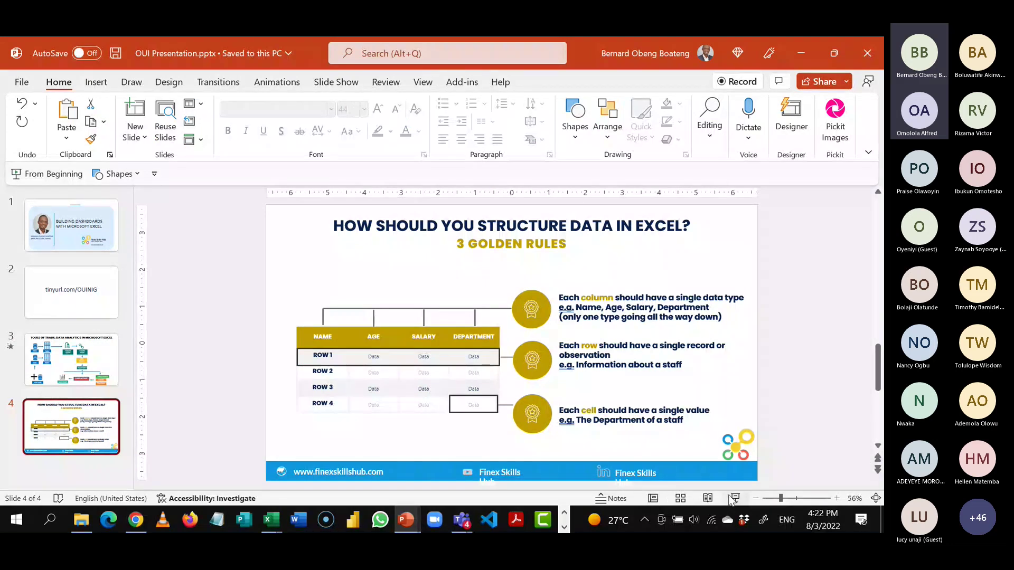
left_click(735, 499)
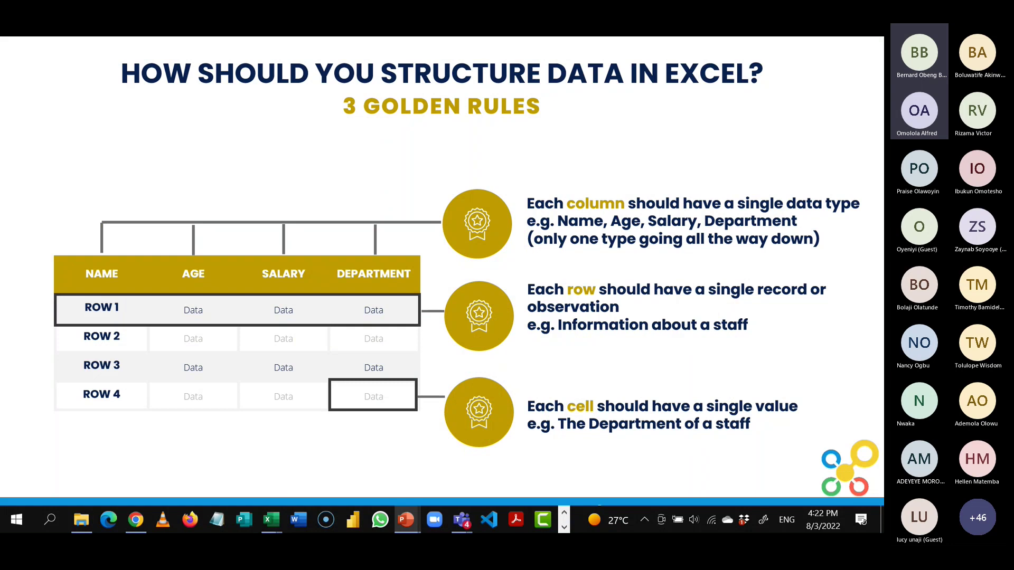
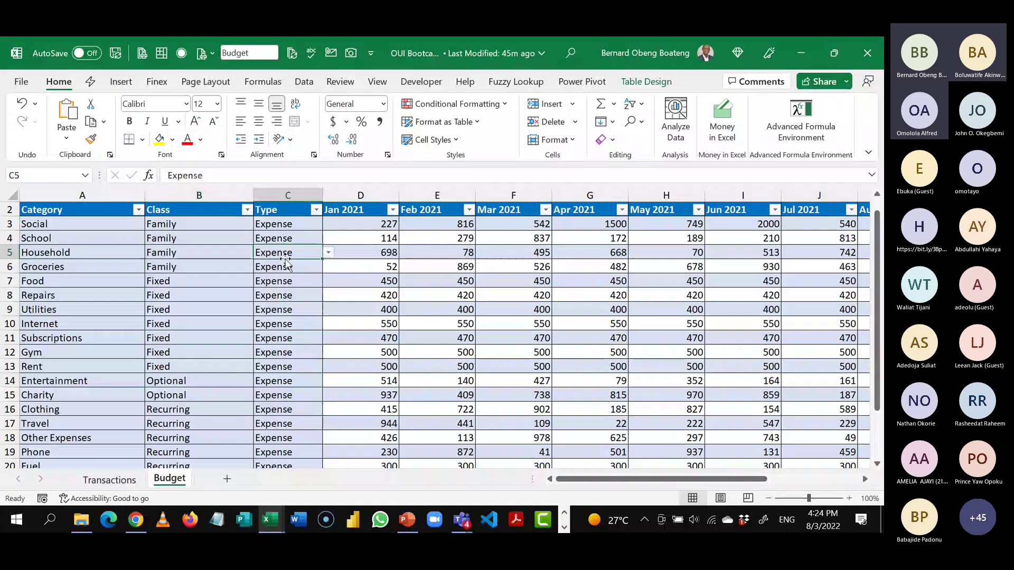
- Examine the School row on the Budget sheet across its monthly amounts from Jan 2021 to Jul 2021
left_click(348, 243)
key("shift+Right")
key("shift+Right")
key("shift+Right")
key("shift+Right")
key("shift+Right")
key("shift+Right")
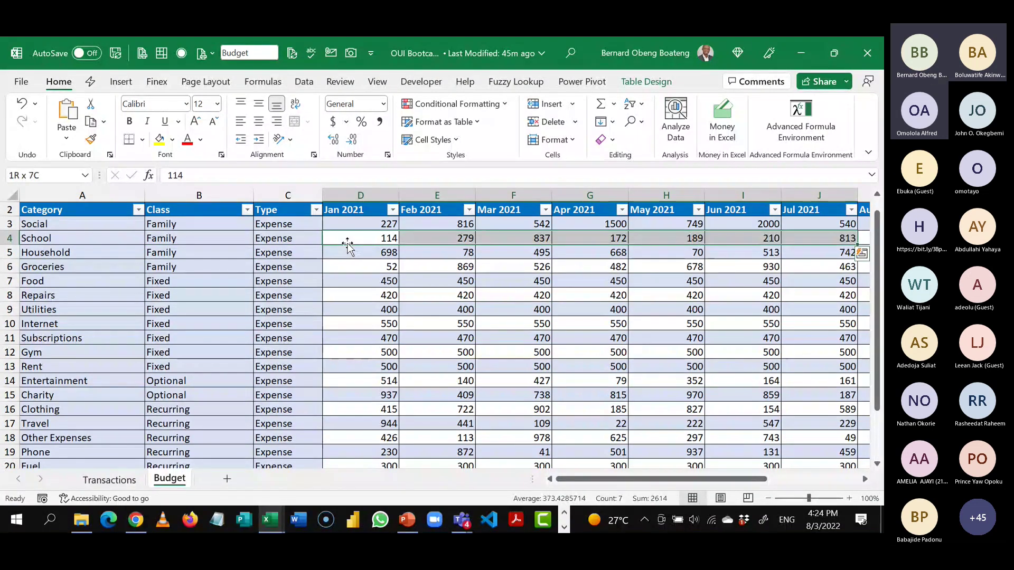
key("Left")
key("Left")
key("Left")
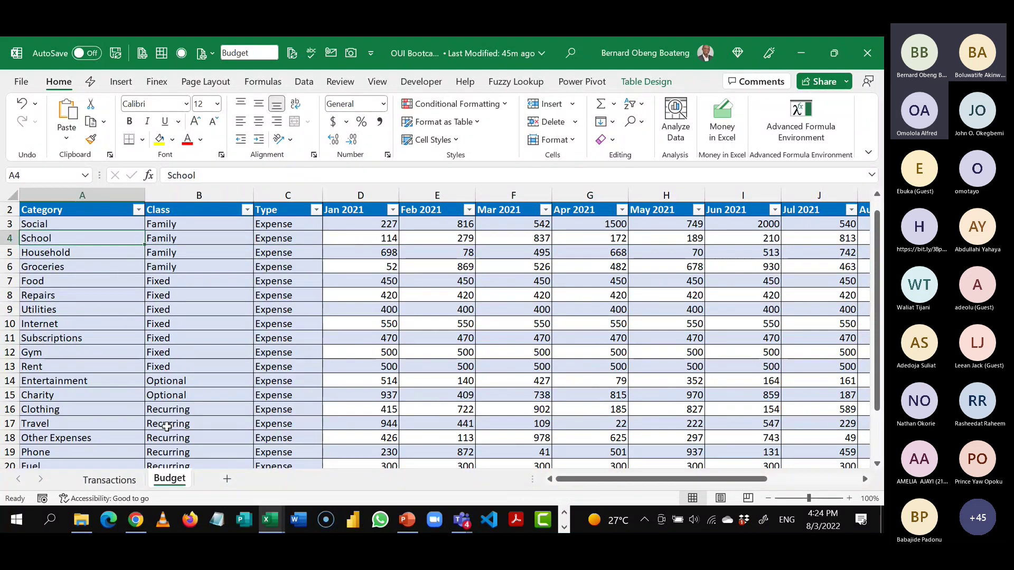
- Check the Data Analysis meeting window in Microsoft Teams and return to the OUI Bootcamp_Start workbook in Excel
left_click(110, 479)
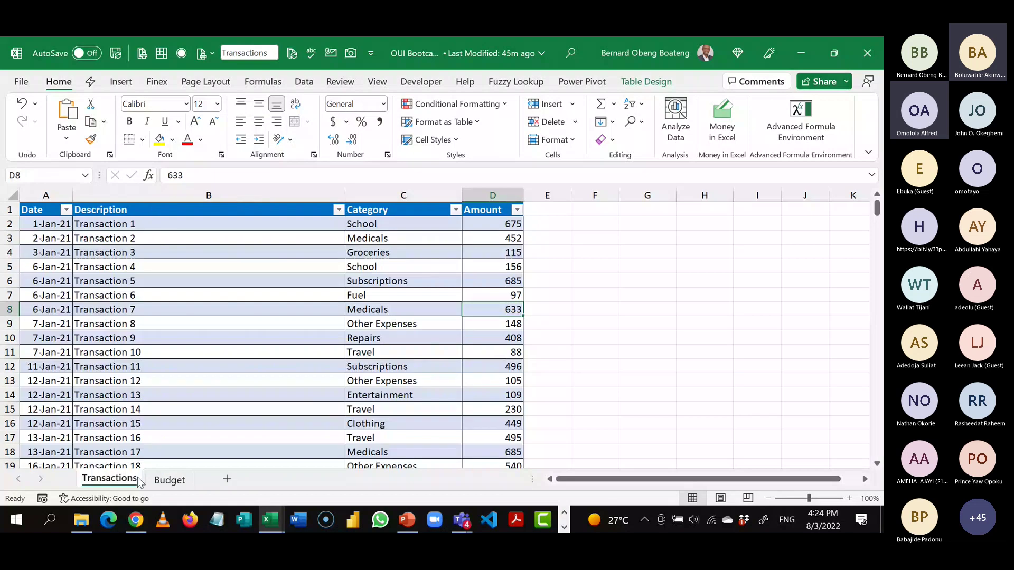
left_click(169, 480)
left_click(459, 522)
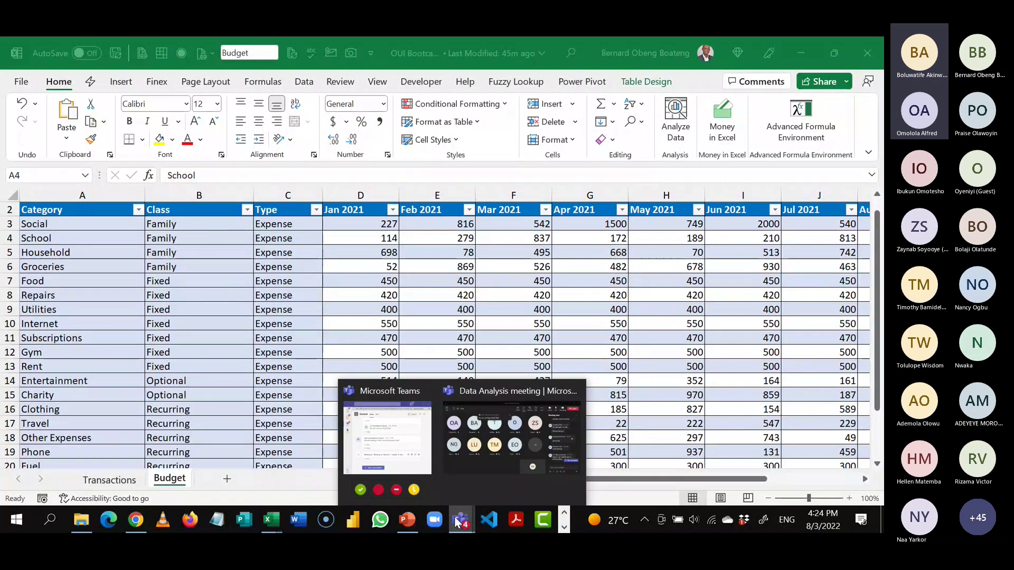
left_click(462, 470)
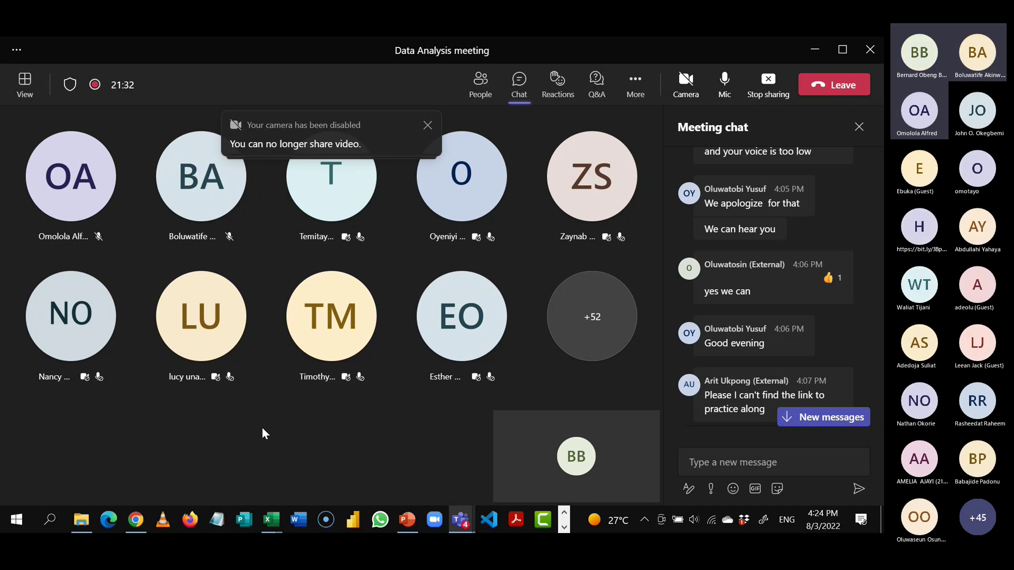
left_click(270, 520)
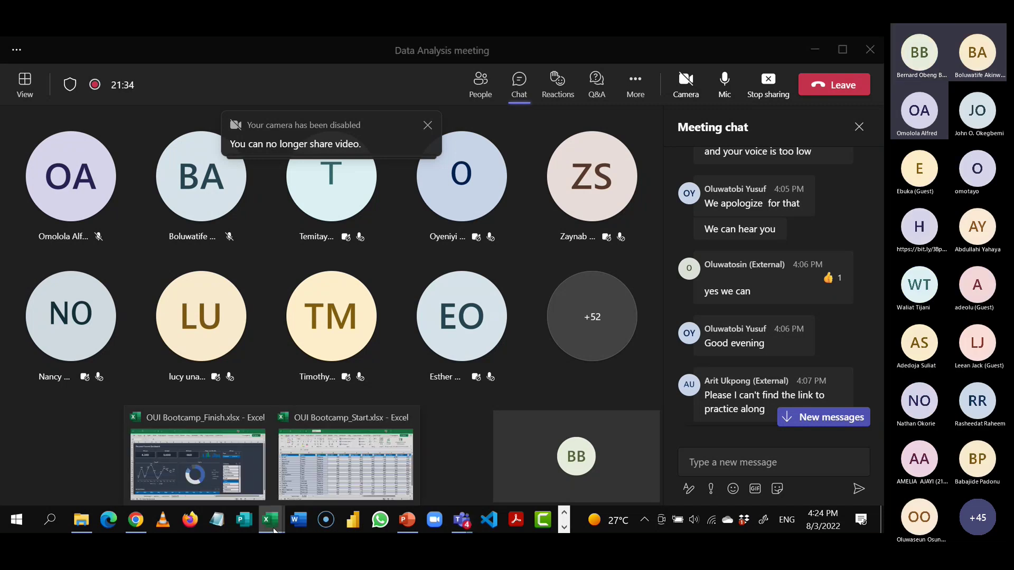
left_click(299, 468)
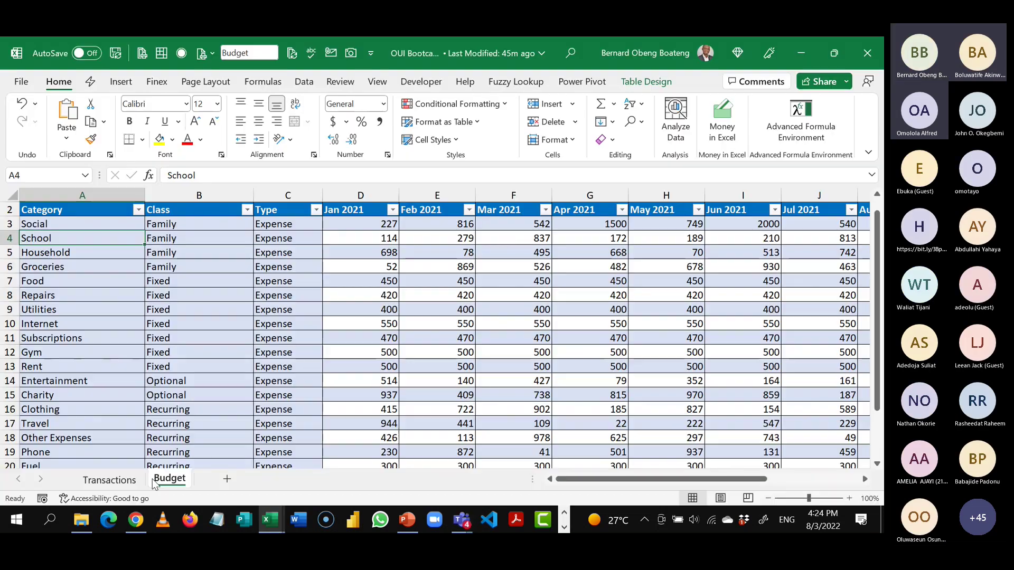
- Compare the layout of the Transactions table with that of the Budget table, ending on the Transactions sheet
left_click(123, 482)
left_click(137, 354)
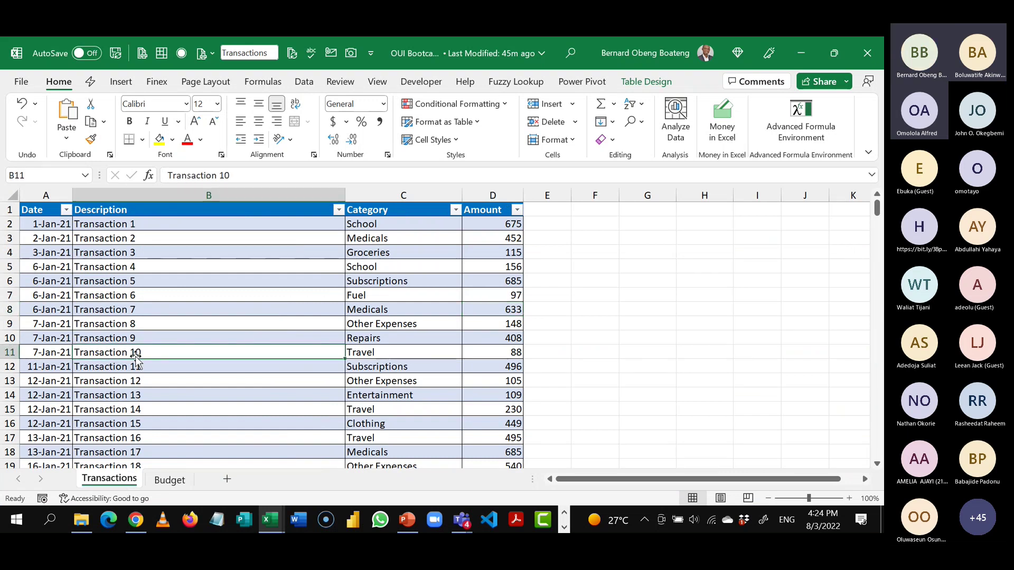
left_click(154, 277)
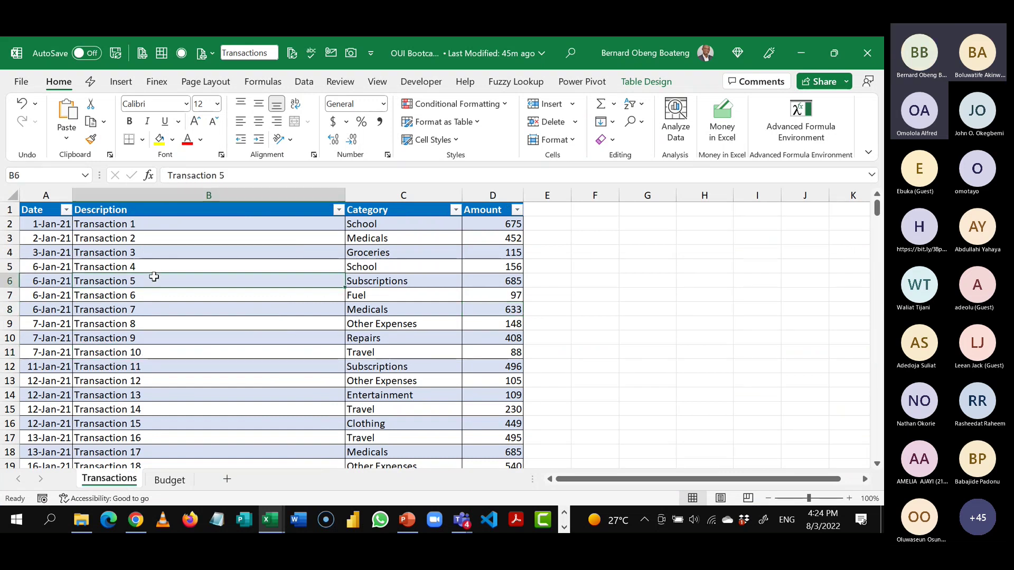
left_click(170, 480)
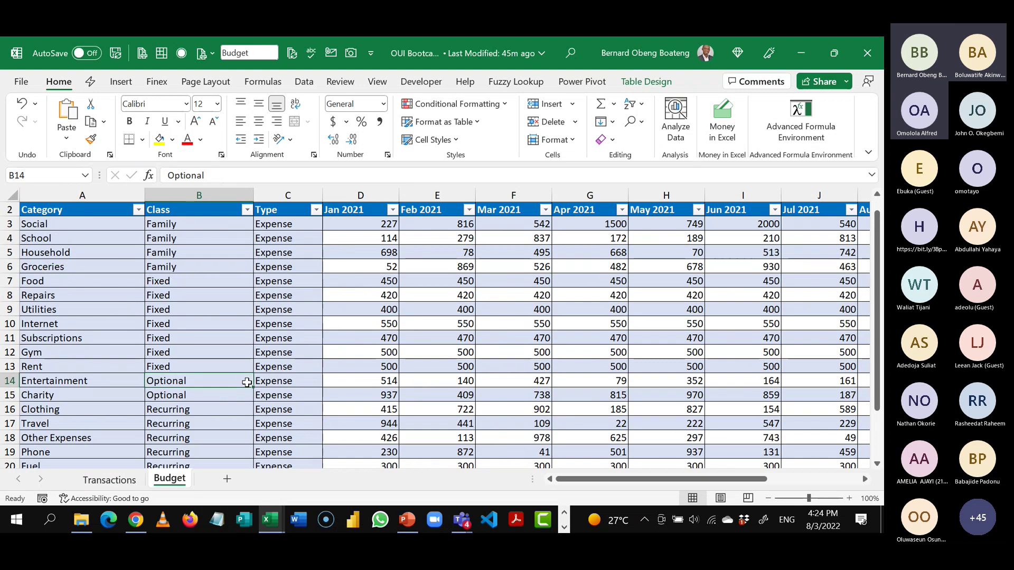
left_click(111, 479)
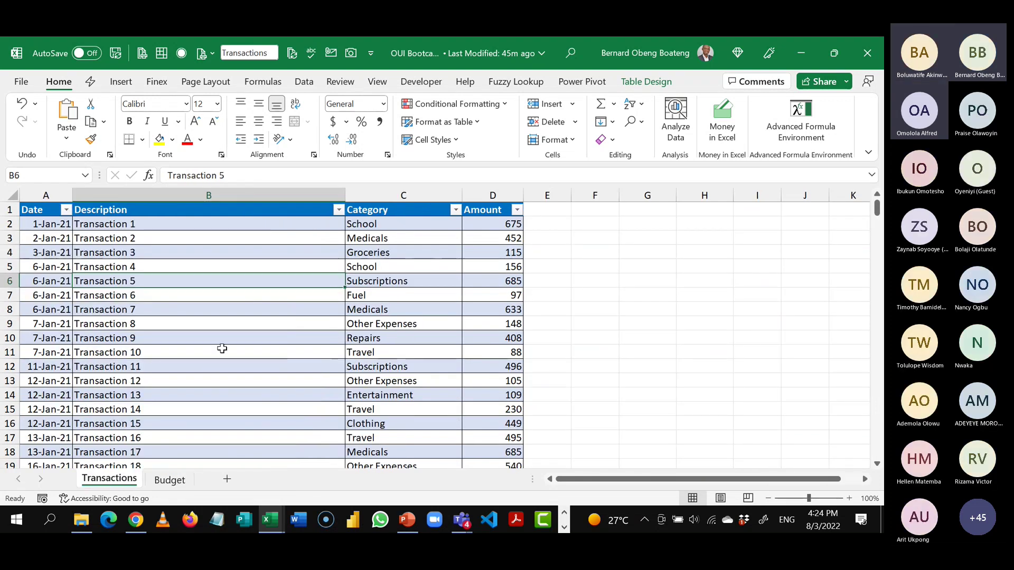
left_click(222, 349)
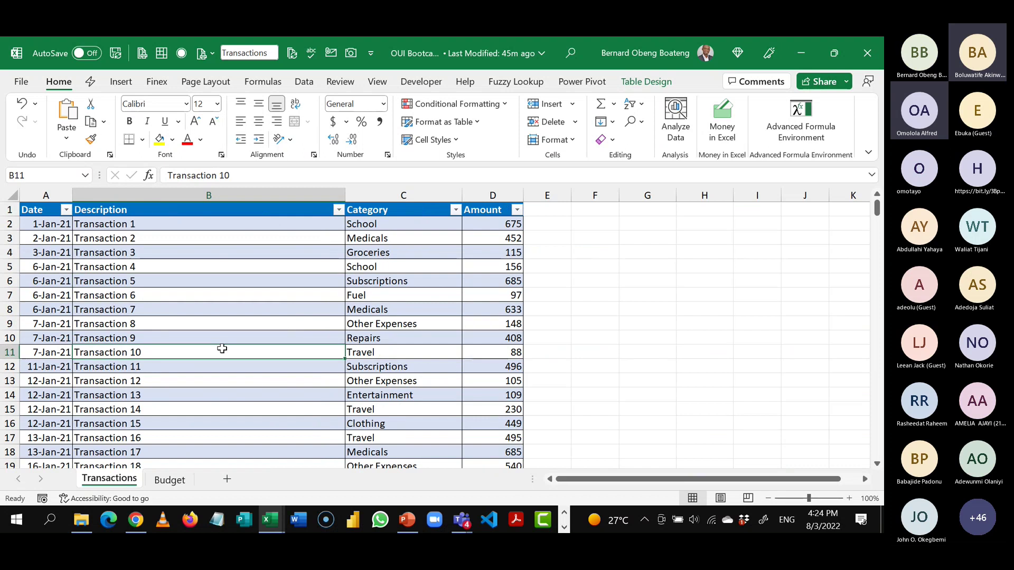
- Look at the meeting chat in Microsoft Teams again and switch back to the OUI Bootcamp_Start workbook in Excel
left_click(461, 520)
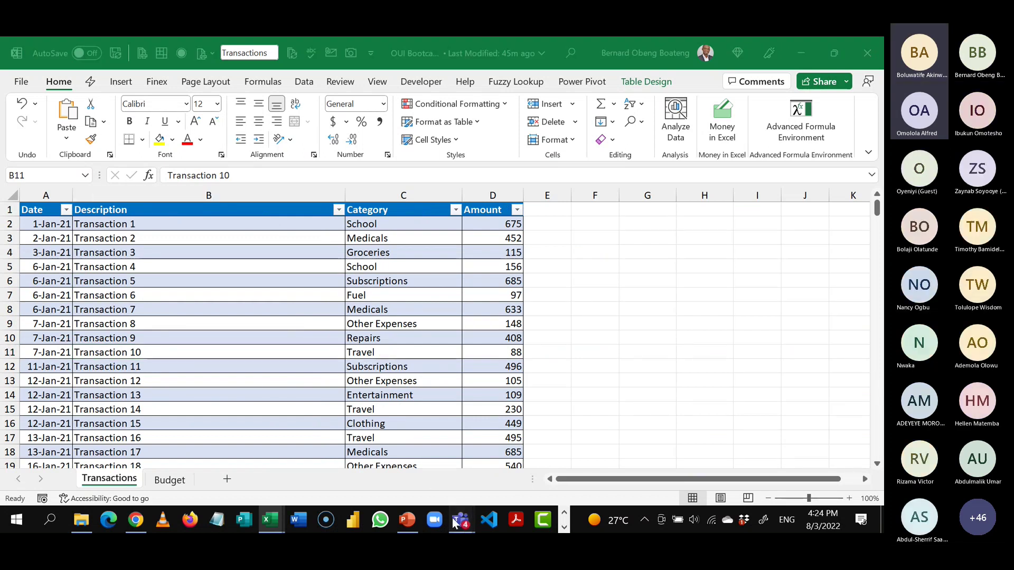
left_click(506, 464)
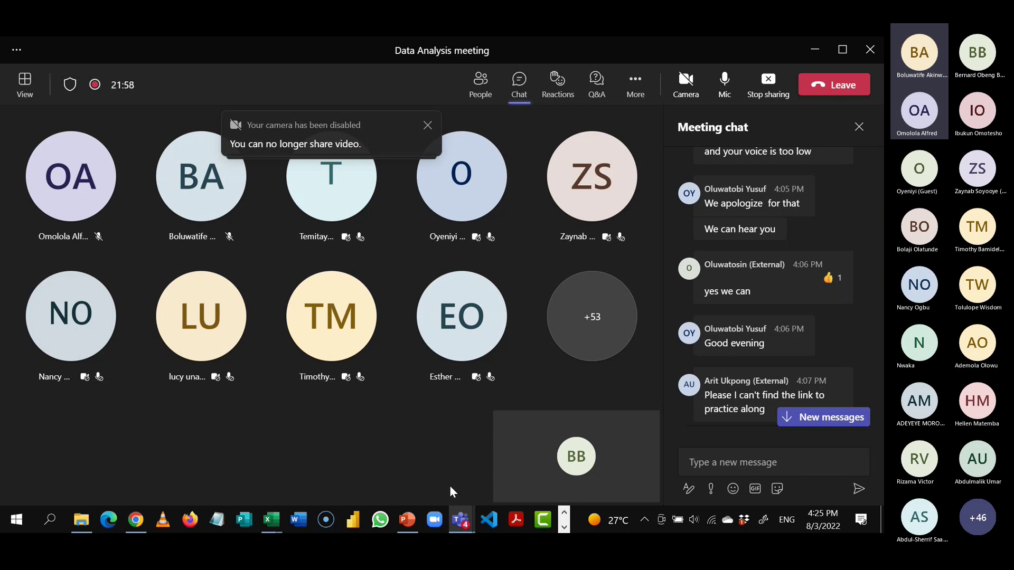
left_click(461, 520)
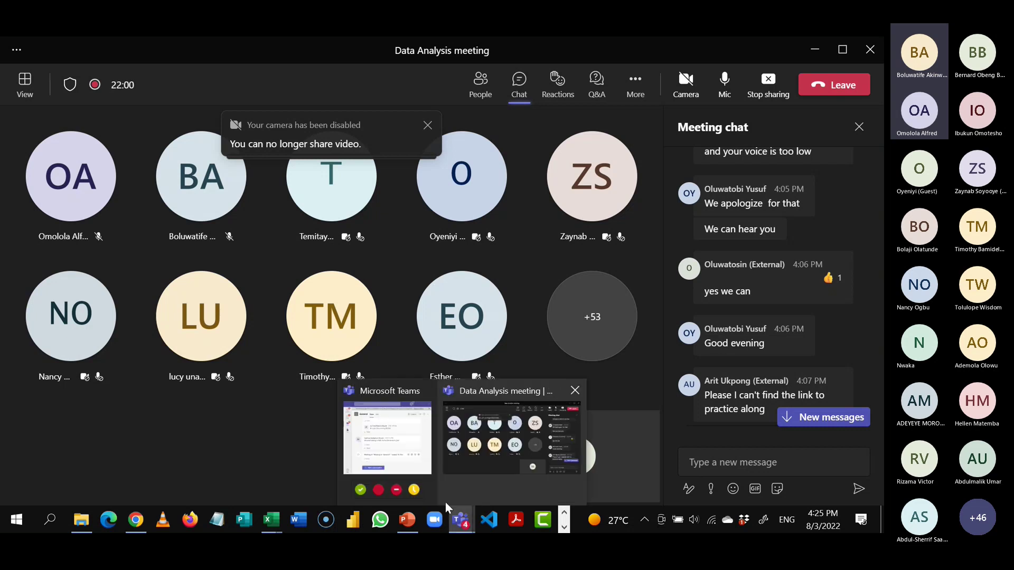
mouse_move(413, 464)
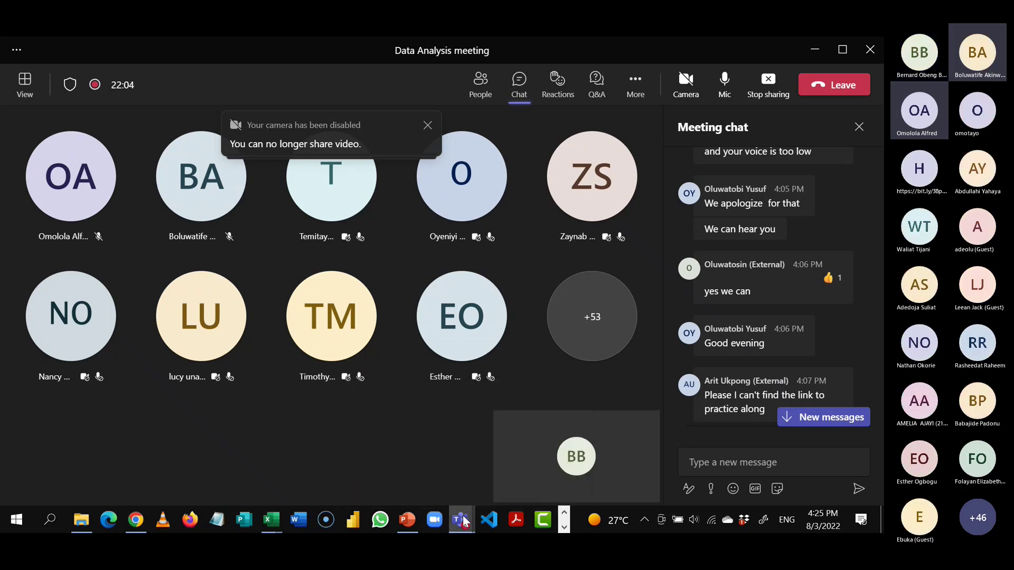
mouse_move(463, 521)
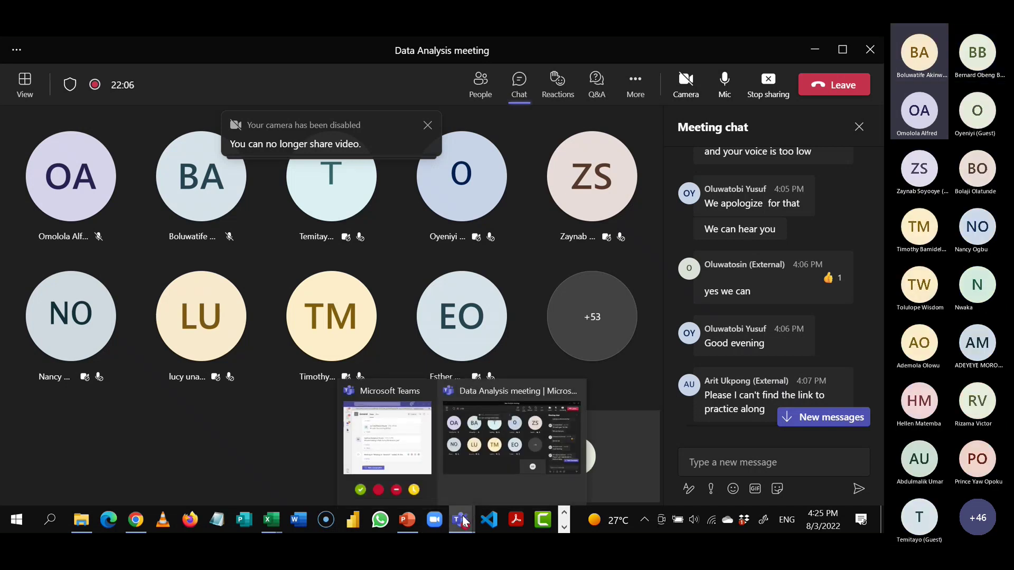
mouse_move(270, 521)
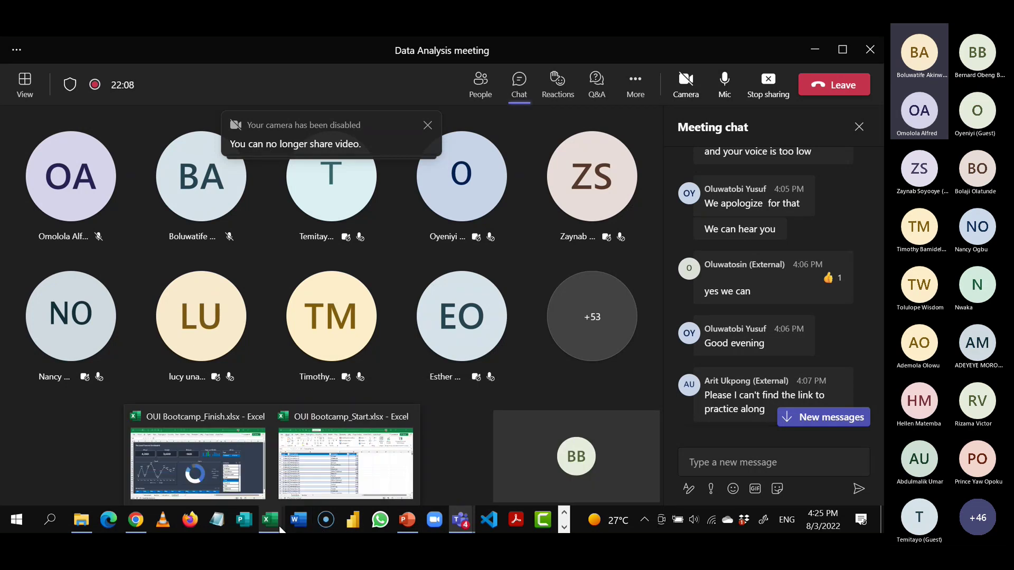
left_click(320, 479)
- Examine the Date, Description, Category and Amount columns of the Transactions table one by one
left_click(201, 408)
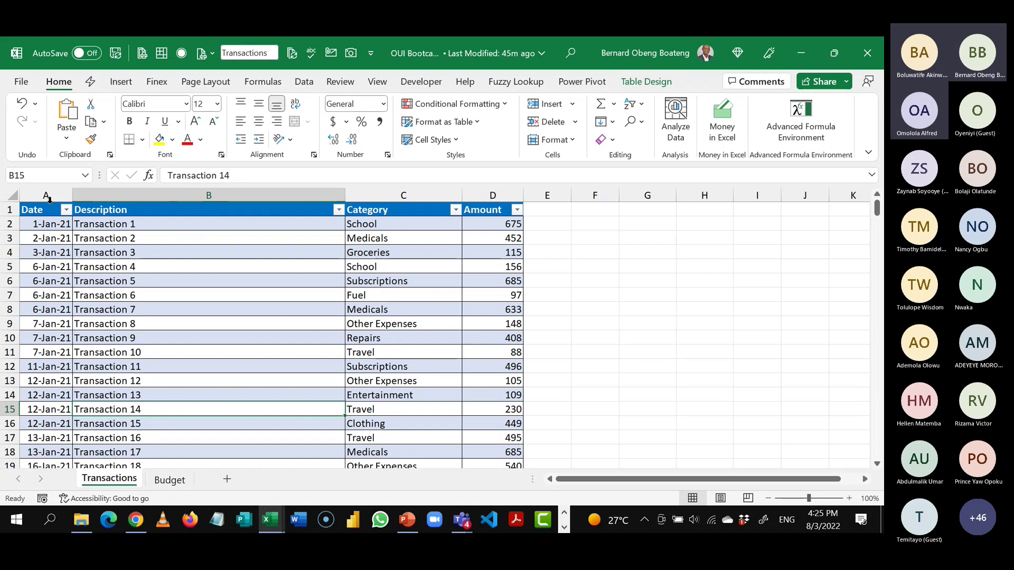
left_click(47, 196)
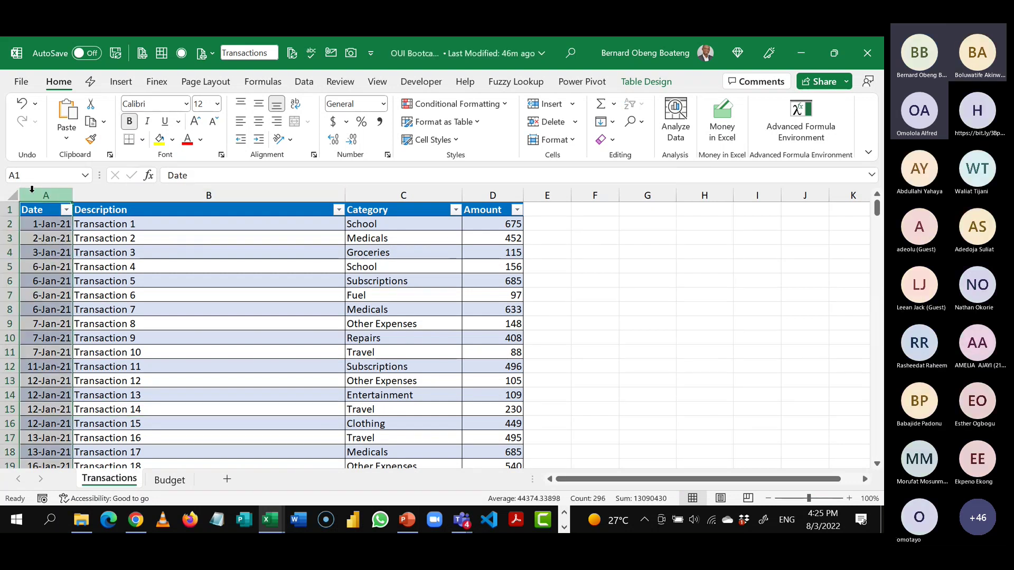
left_click(141, 192)
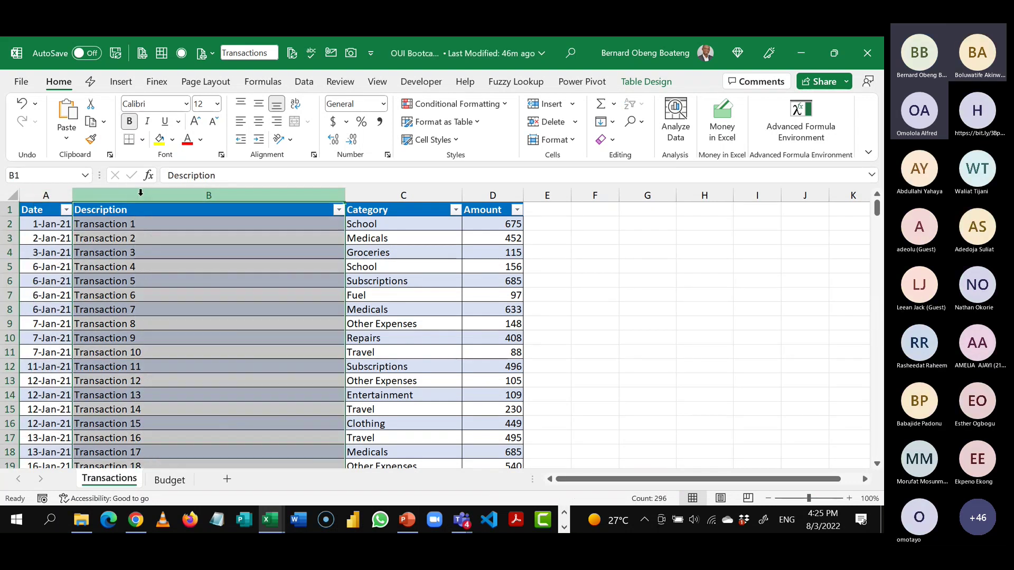
left_click(399, 199)
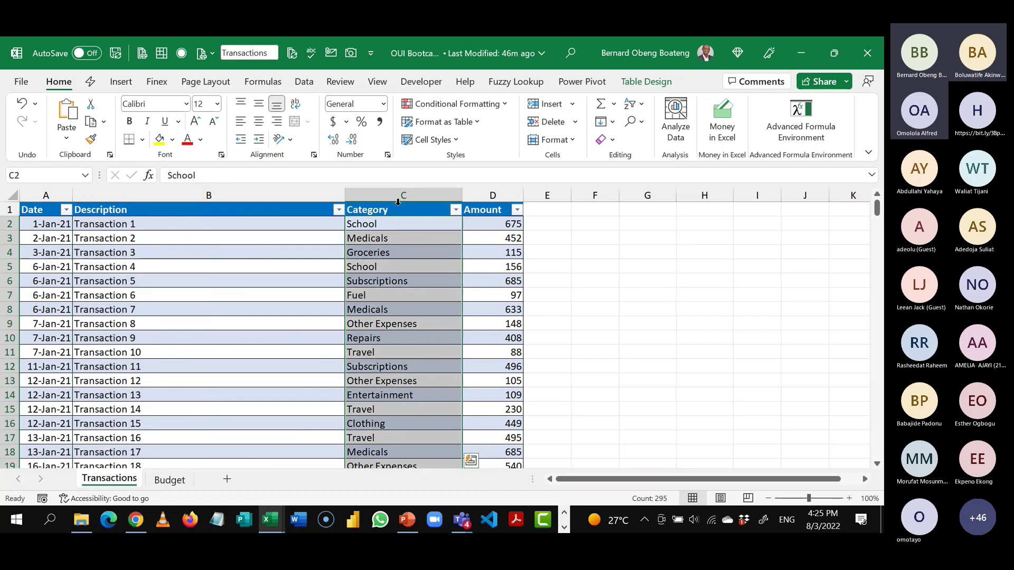
left_click(492, 194)
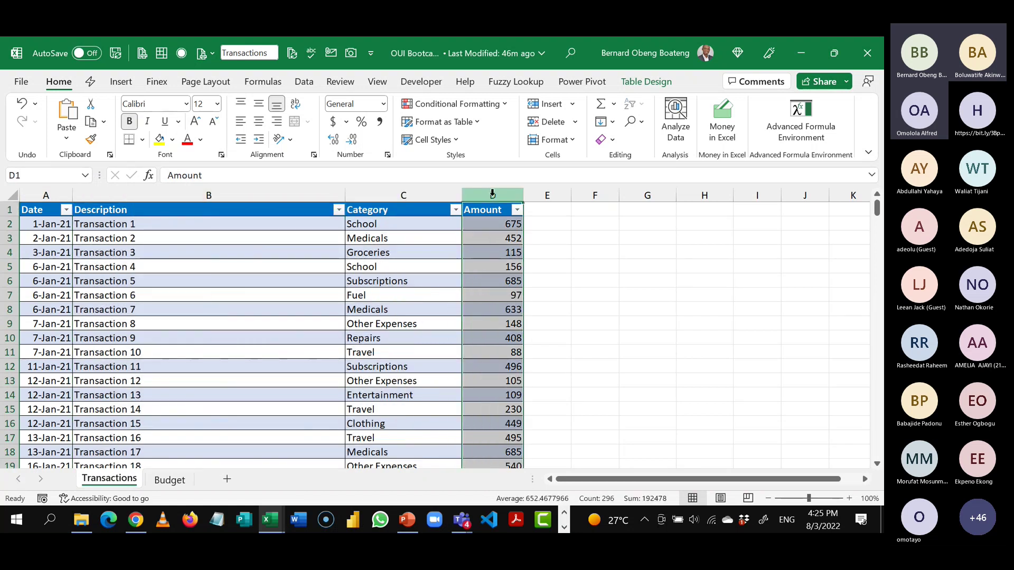
left_click(286, 306)
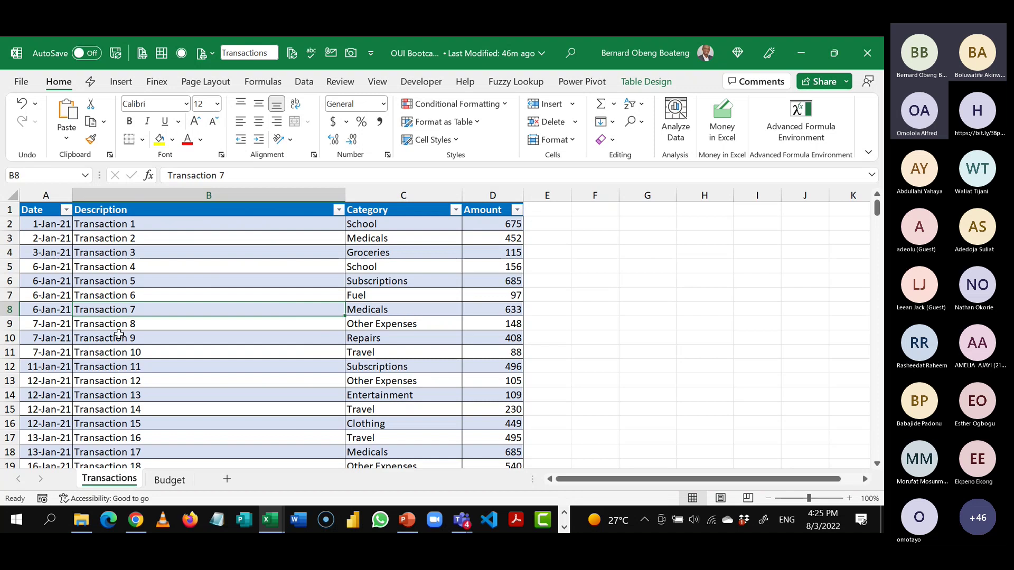
- Examine the Category, Class and Type columns of the table on the Budget sheet in turn
left_click(170, 479)
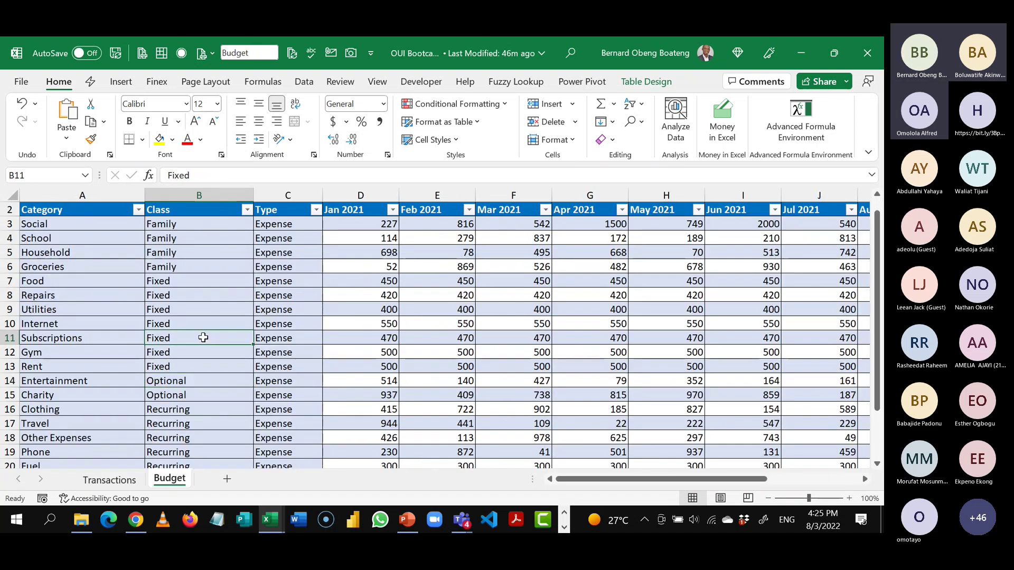
left_click(92, 198)
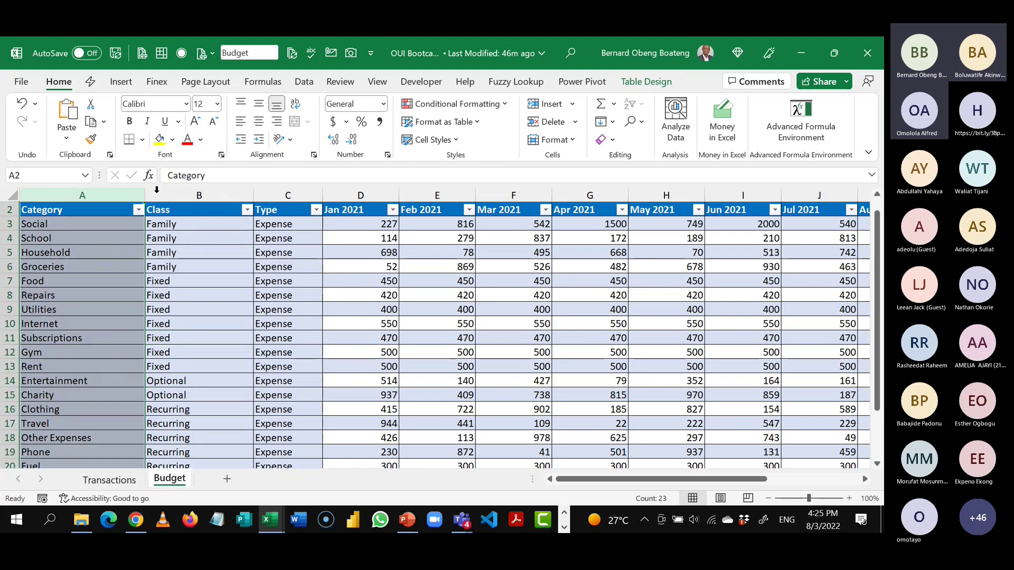
left_click(199, 195)
left_click(284, 195)
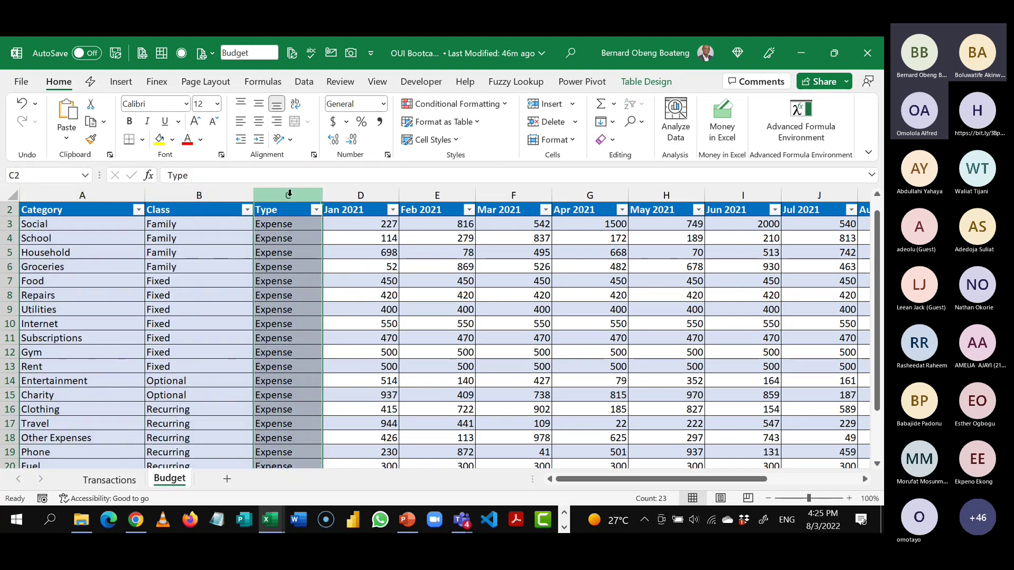
- Select the Social row's monthly amounts from Jan 2021 to Nov 2021 to review the Budget table's month columns
left_click(349, 223)
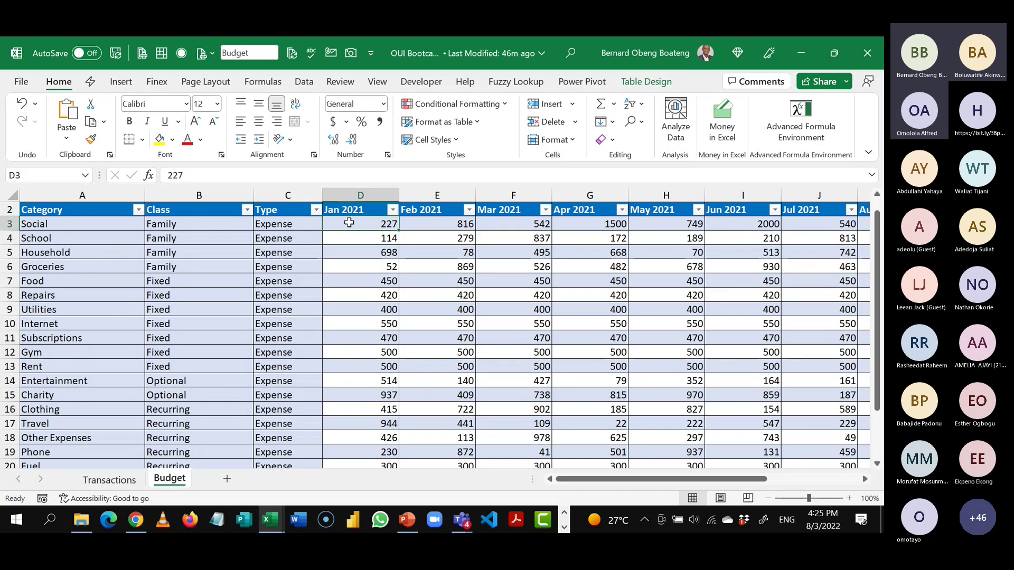
key("shift+Right")
key("shift+Right")
key("shift+Right")
key("shift+Right")
key("shift+Right")
key("shift+Right")
key("shift+Right")
key("shift+Right")
key("shift+Right")
key("shift+Right")
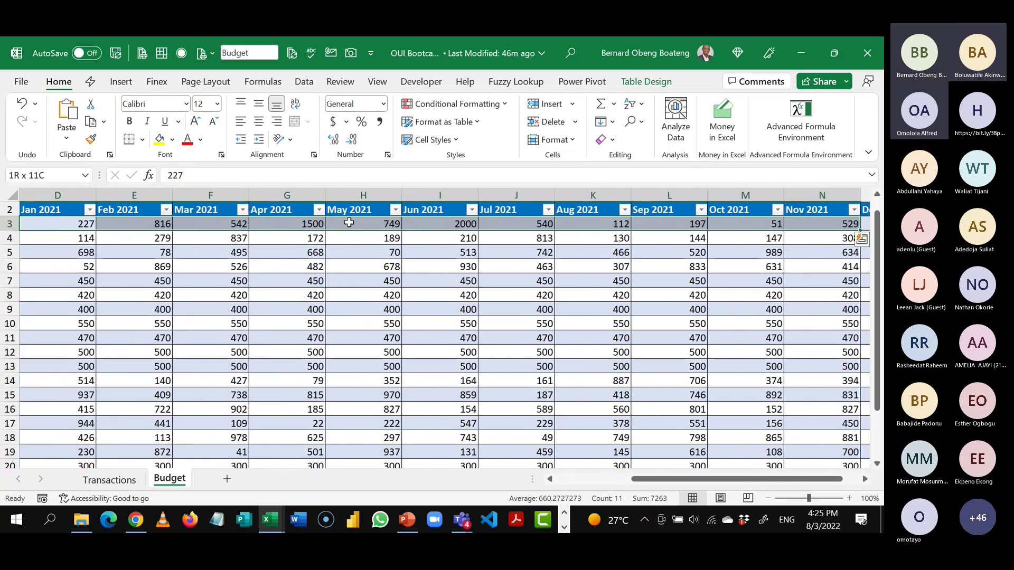
- Move along the Social row's monthly amounts and select the Budget table's month columns from Jan 2021 onward to review them
key("Left")
key("Right")
key("Right")
key("Right")
key("Right")
key("Right")
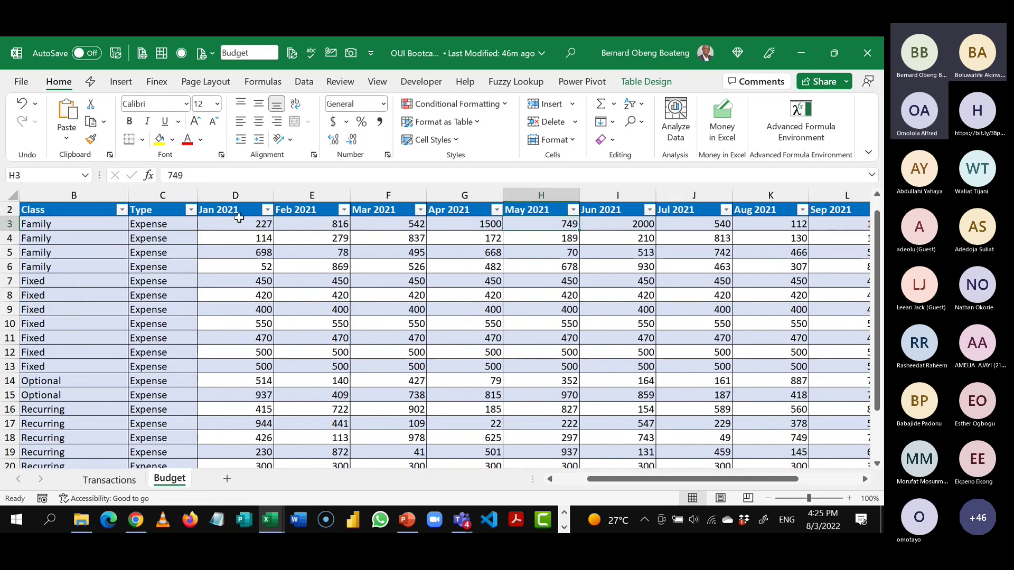
left_click(236, 195)
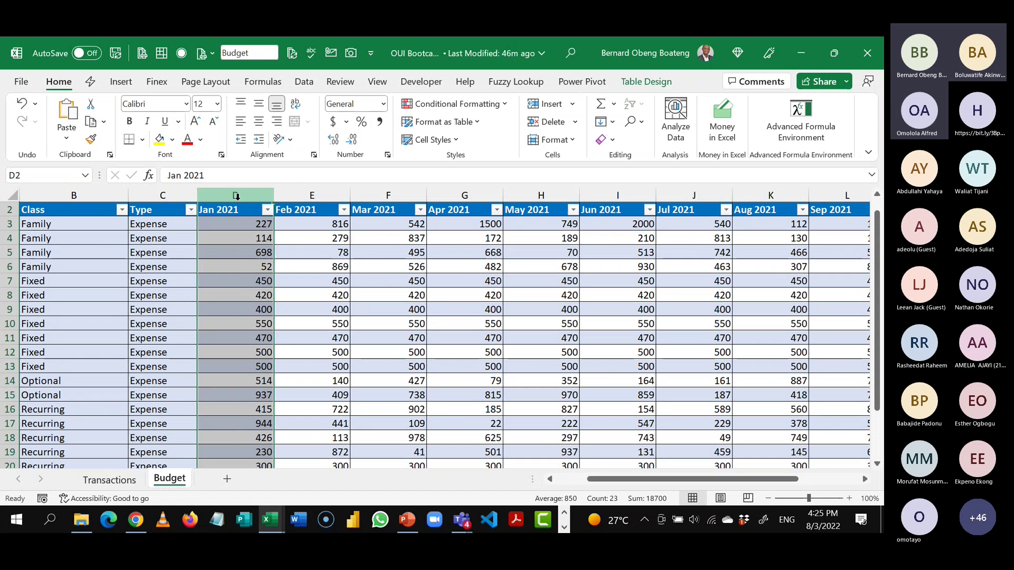
left_click_drag(236, 196, 869, 196)
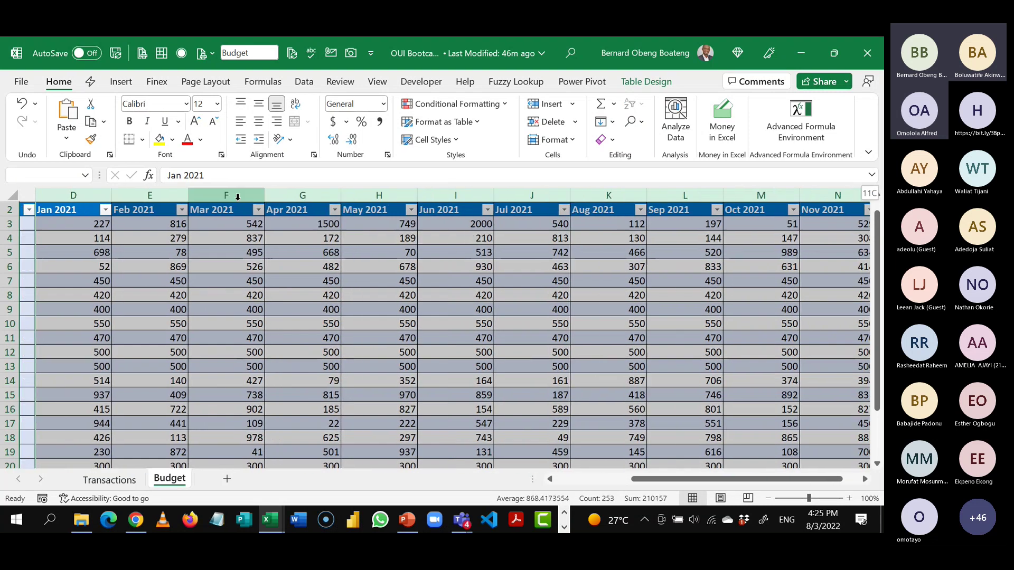
key("ctrl+Home")
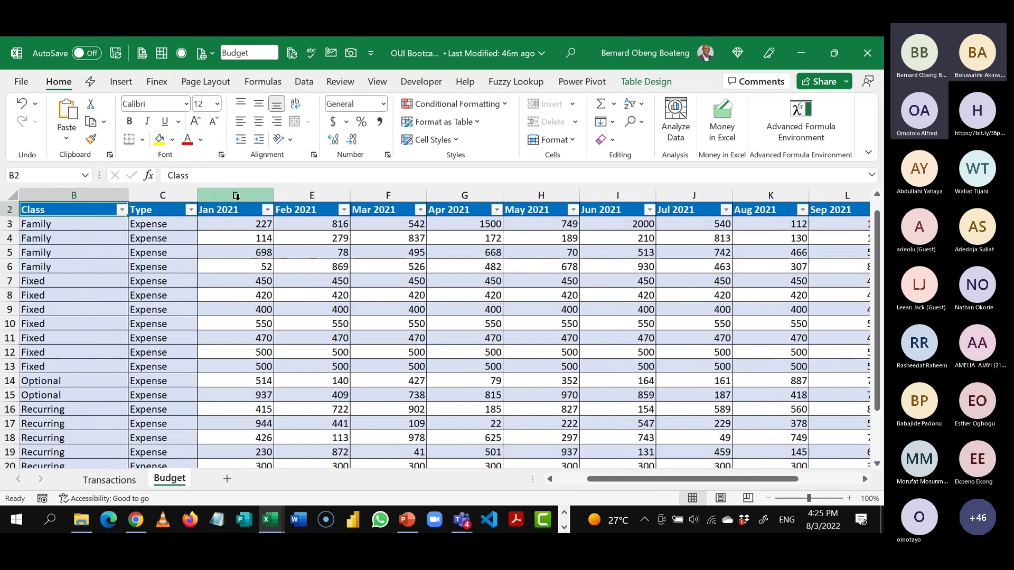
- Examine the Budget table's Jan 2021 column and the Jan 2021 and Feb 2021 headers
key("Right")
key("Right")
key("Right")
key("Down")
key("Down")
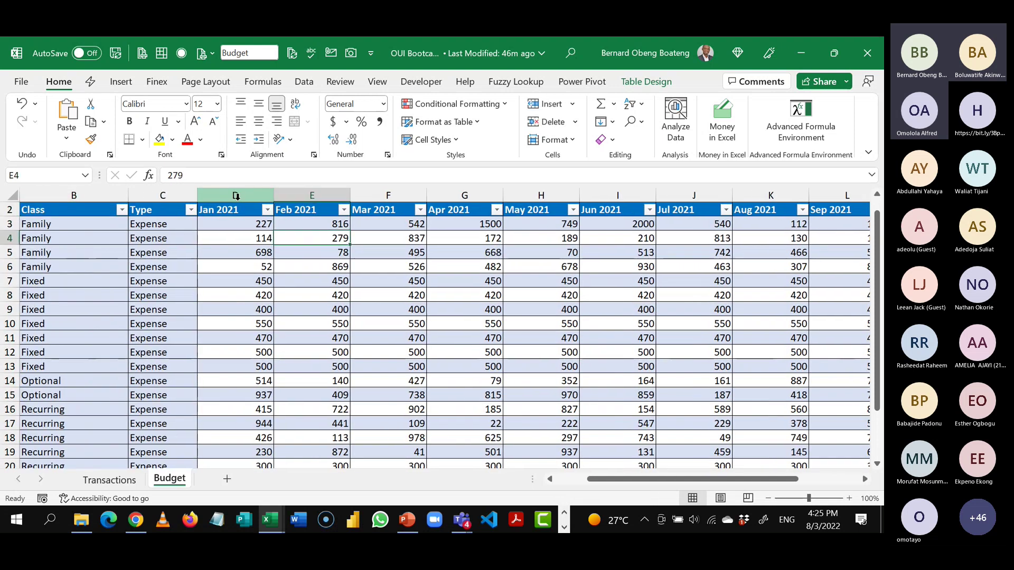
left_click(236, 196)
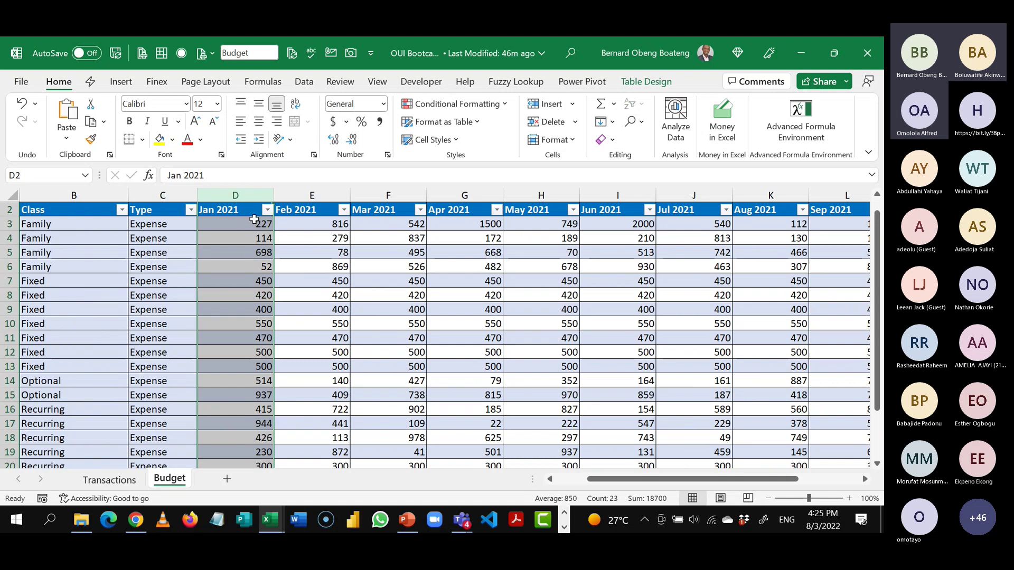
left_click(232, 211)
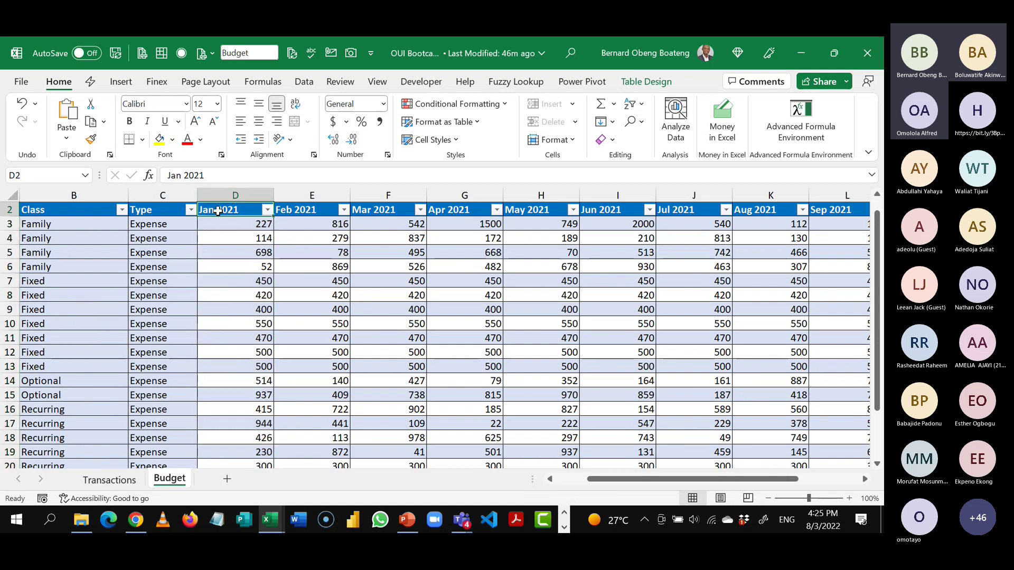
left_click(301, 210)
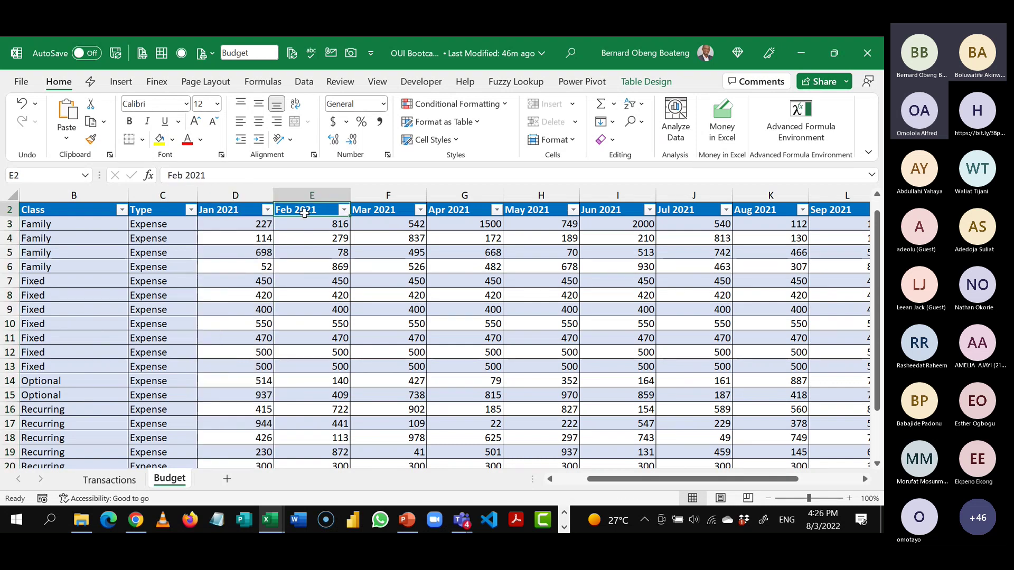
- Select the Category through Feb 2021 columns of the Budget table to review its layout
left_click(194, 238)
key("Left")
key("Left")
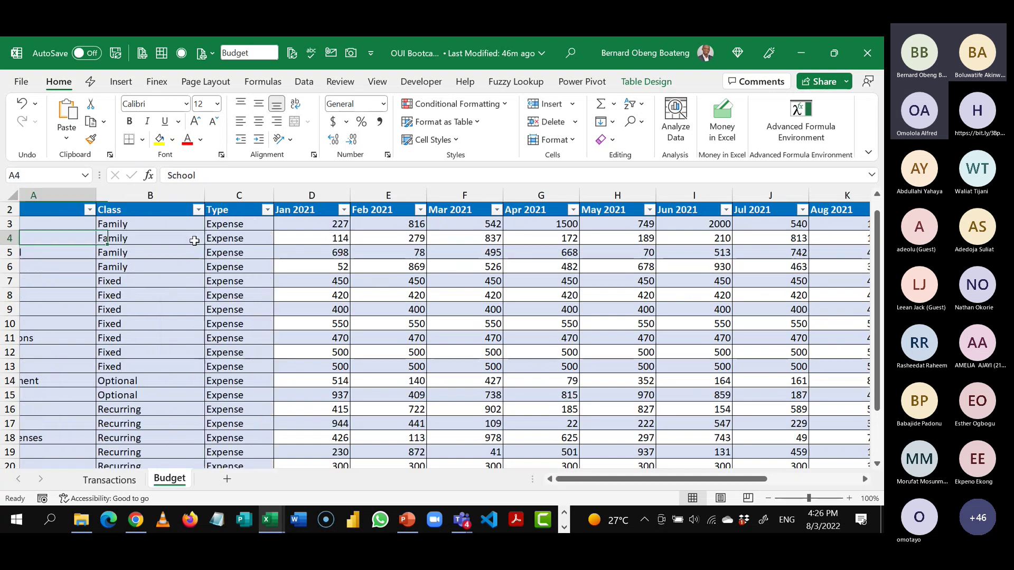
left_click_drag(85, 195, 438, 195)
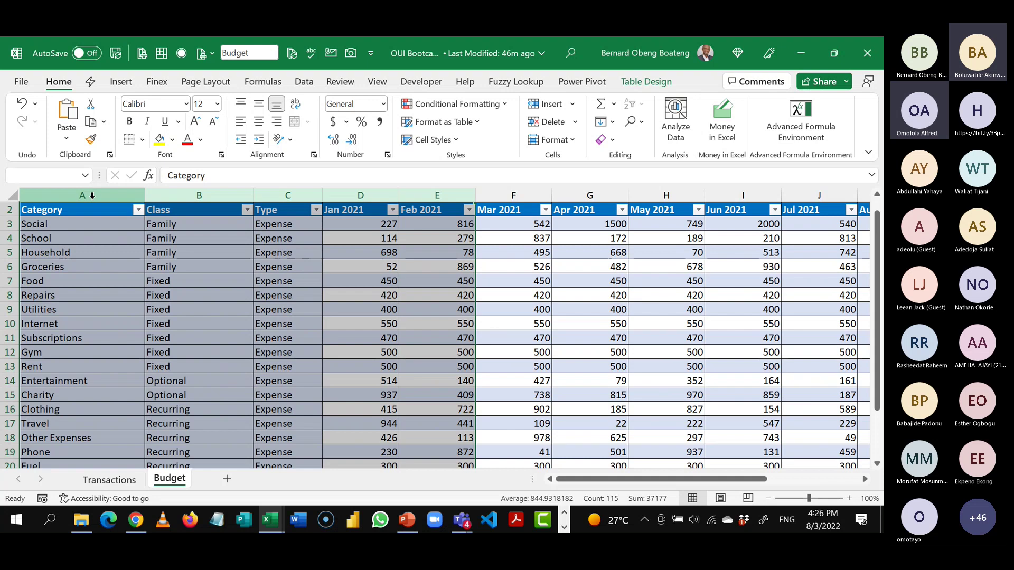
left_click(357, 306)
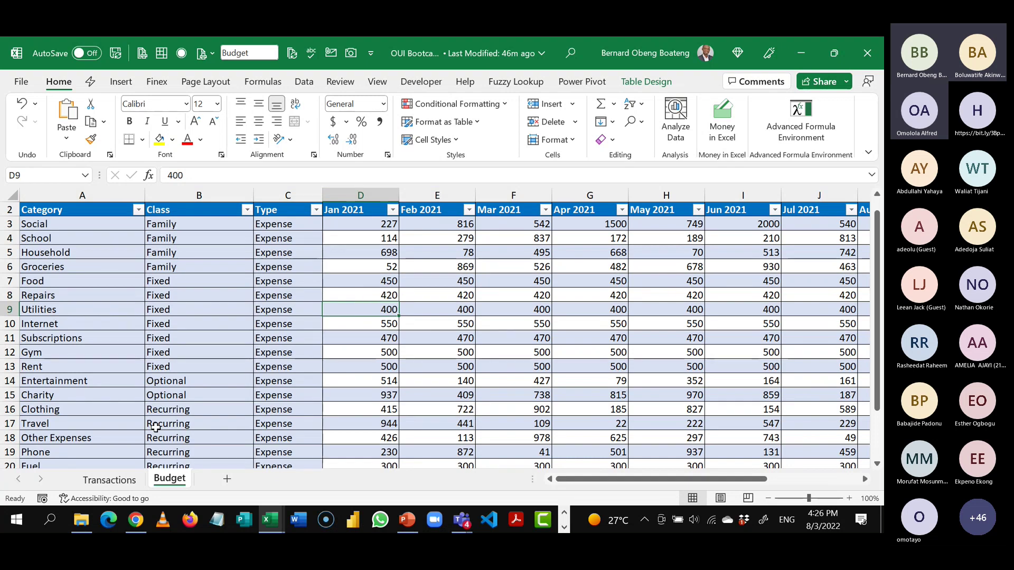
- Compare the structure of the Transactions table with that of the Budget table by alternating between the two sheets
left_click(112, 480)
left_click(202, 398)
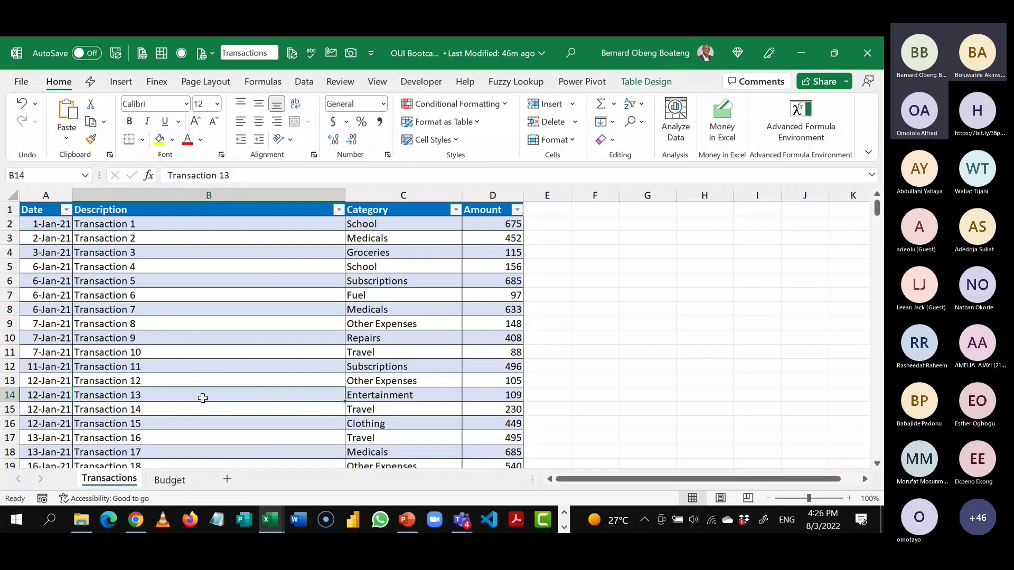
left_click(170, 480)
left_click(134, 480)
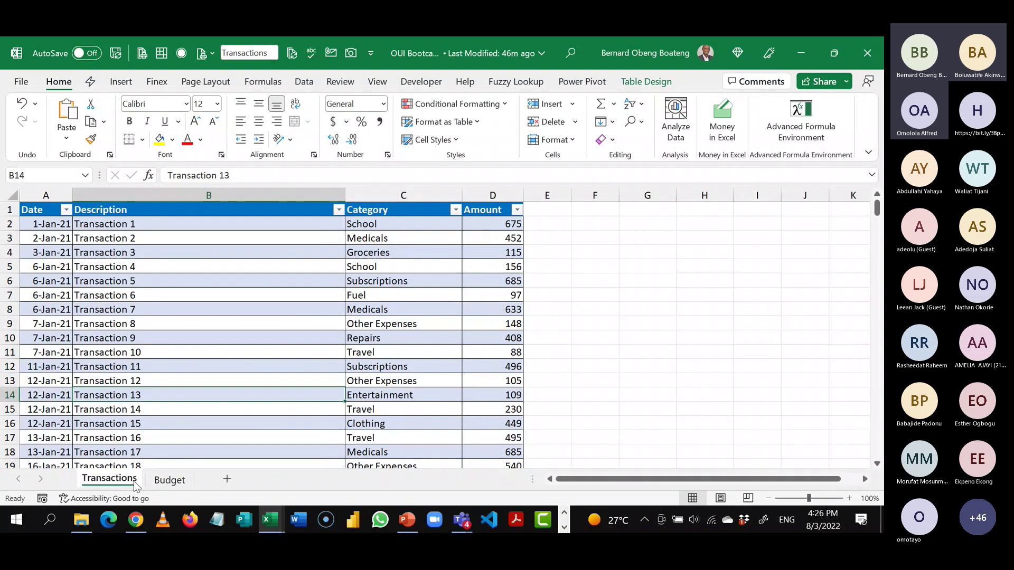
left_click(246, 312)
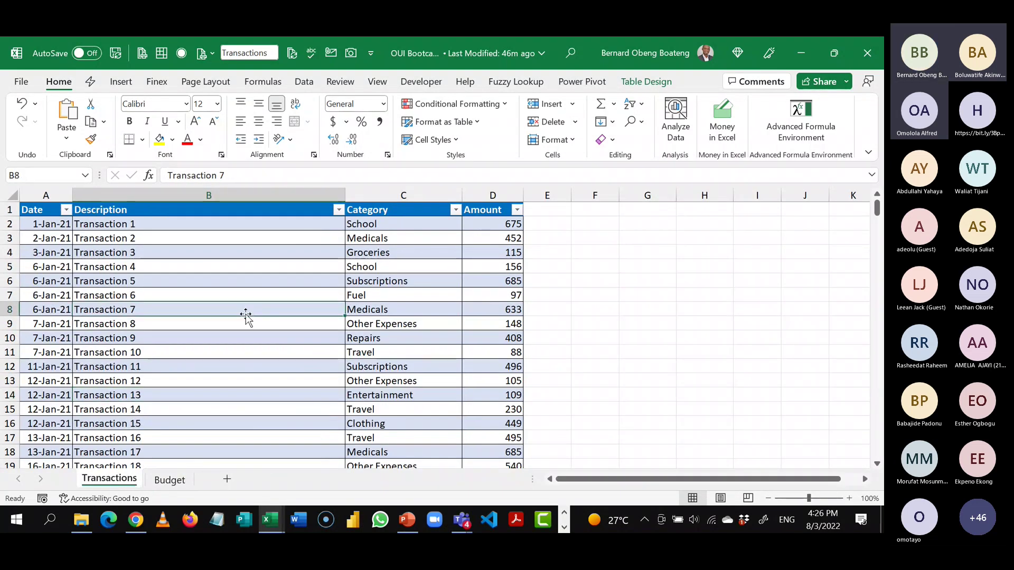
left_click(249, 354)
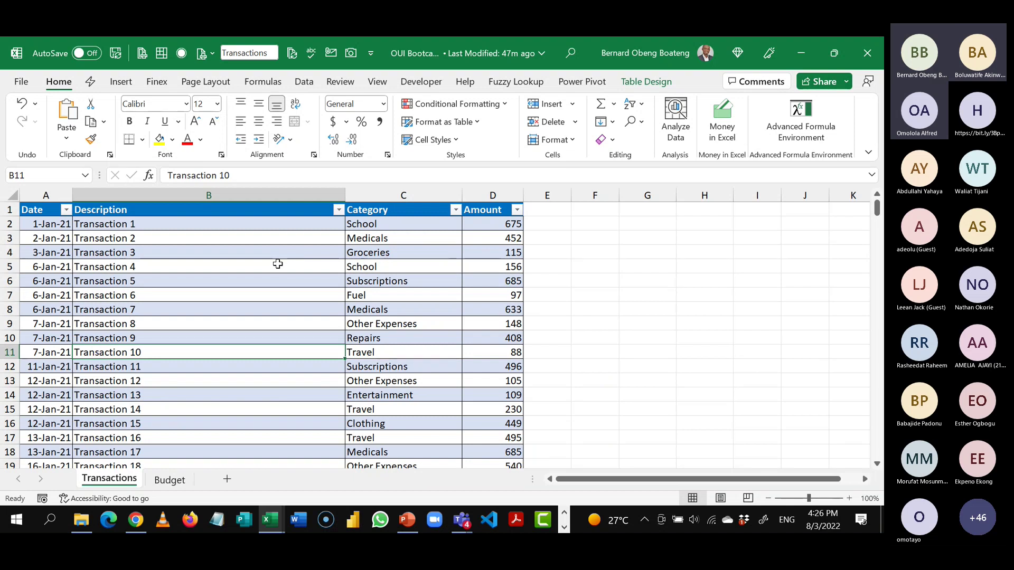
left_click(170, 480)
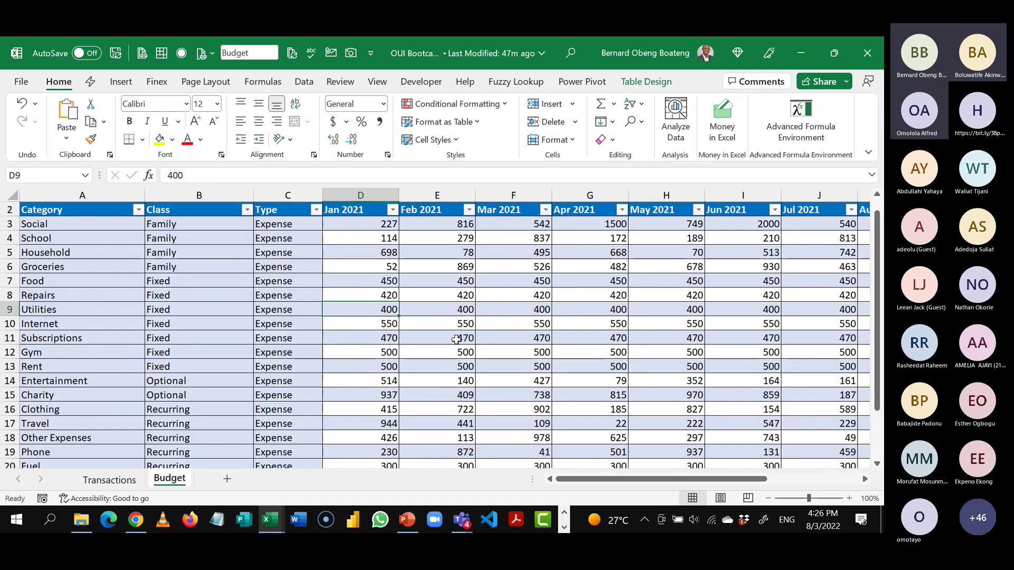
left_click(388, 294)
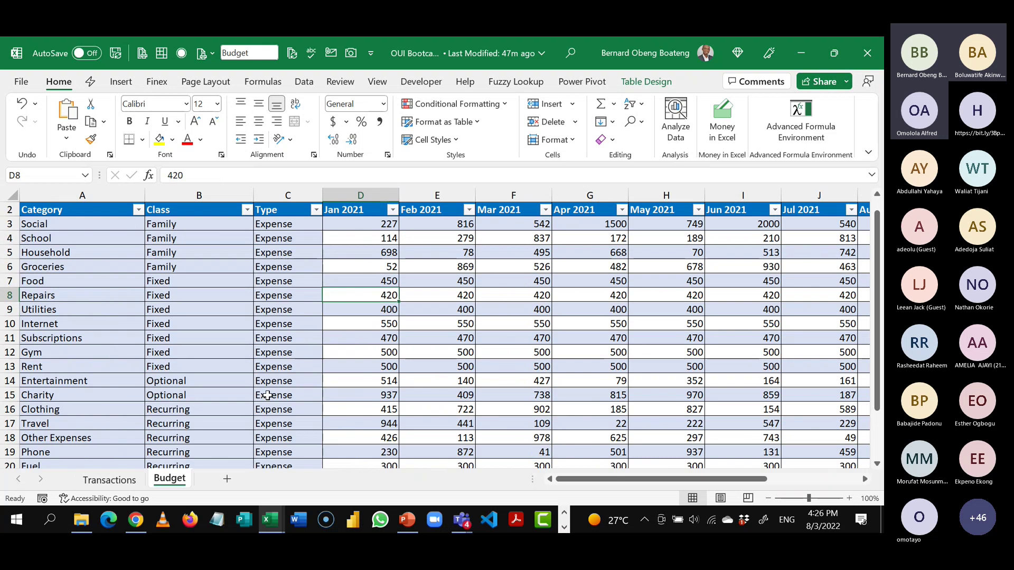
left_click(132, 478)
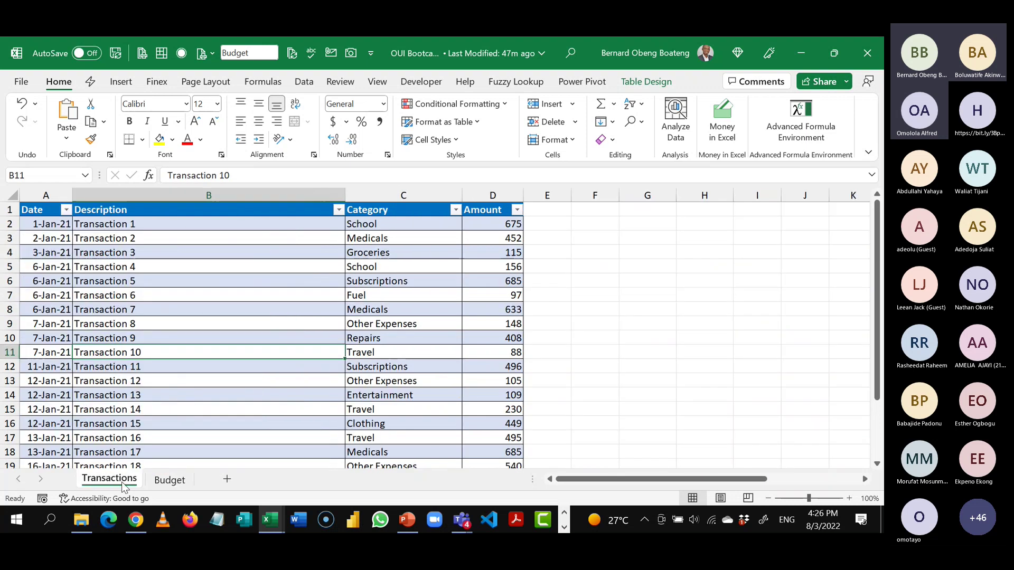
left_click(290, 264)
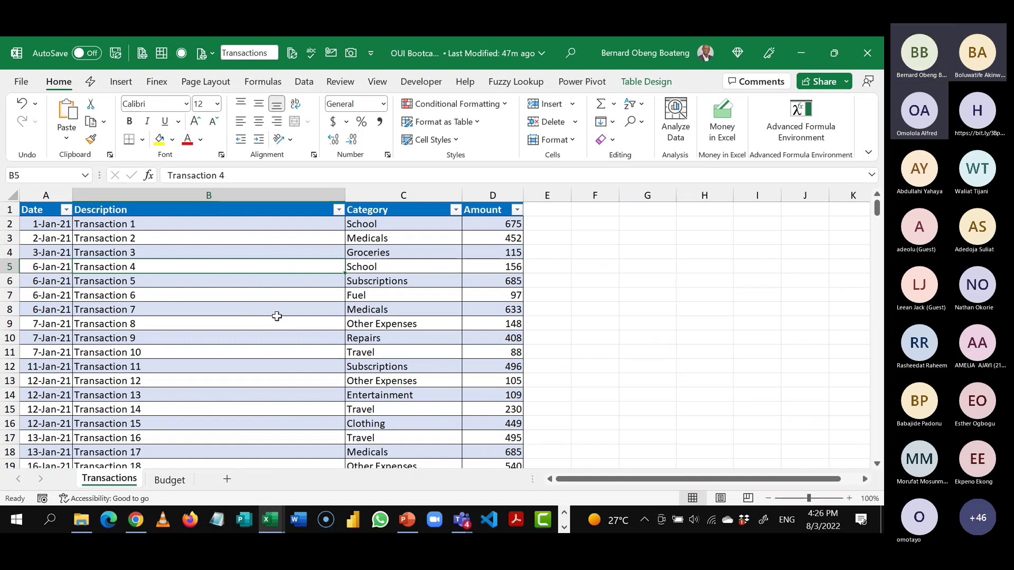
left_click(273, 253)
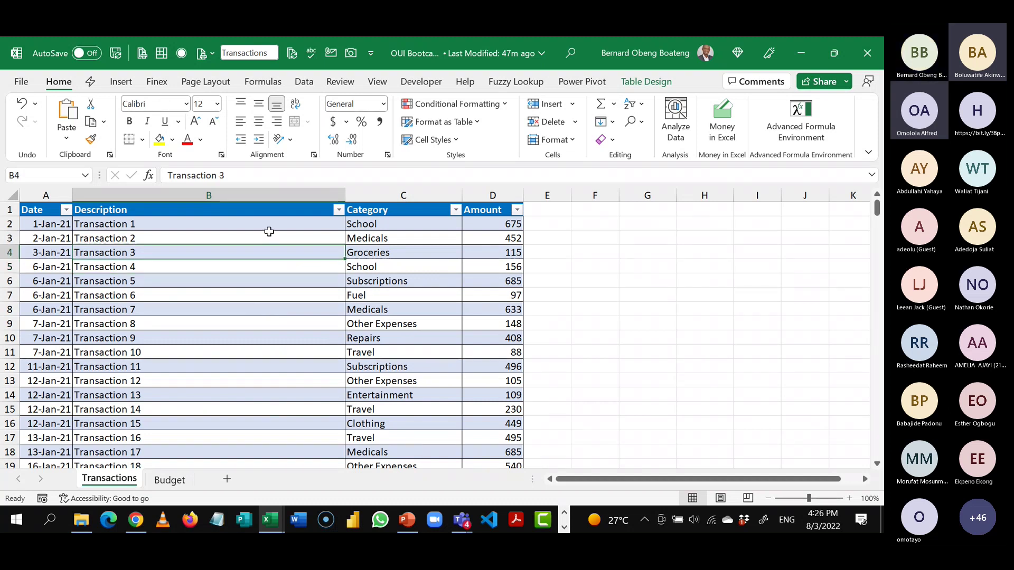
- Look through the external data sources for file imports and the options for importing data from a picture
left_click(304, 81)
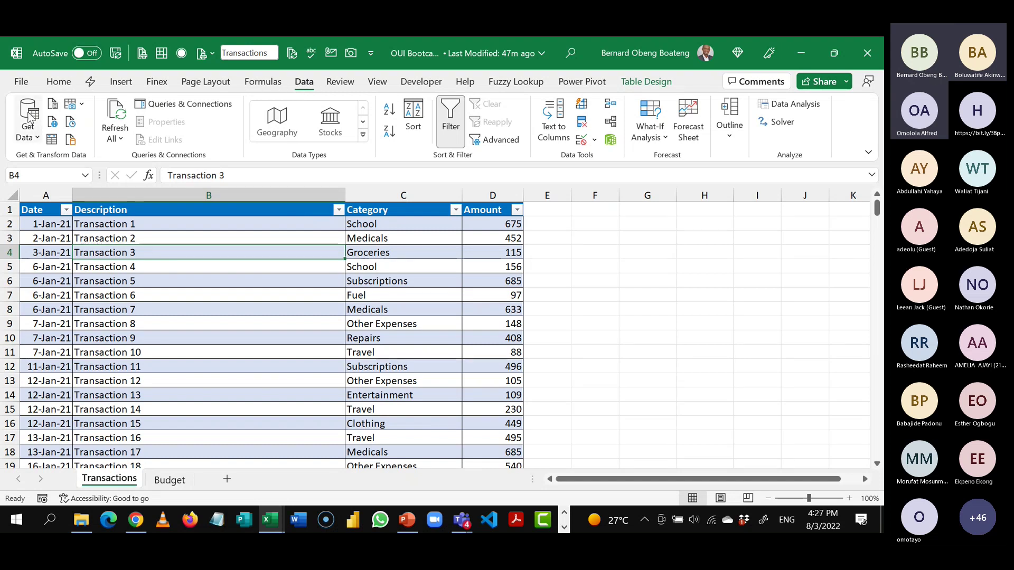
left_click(26, 137)
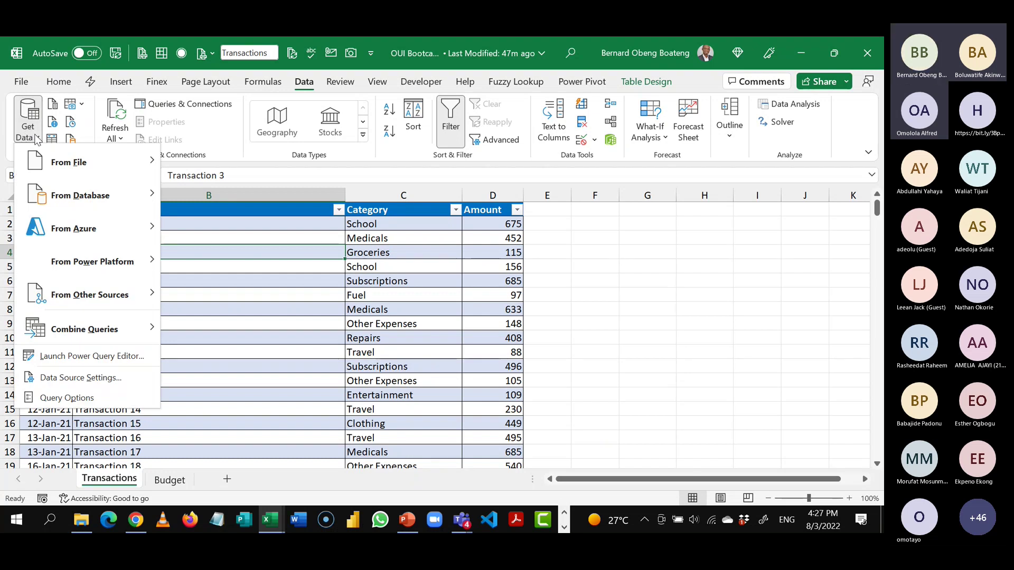
mouse_move(60, 157)
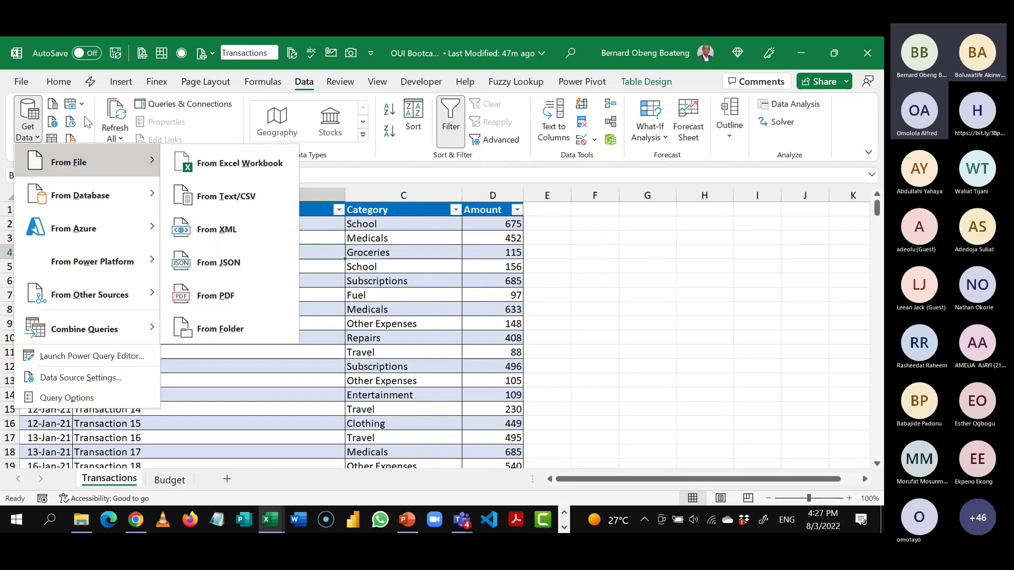
left_click(71, 87)
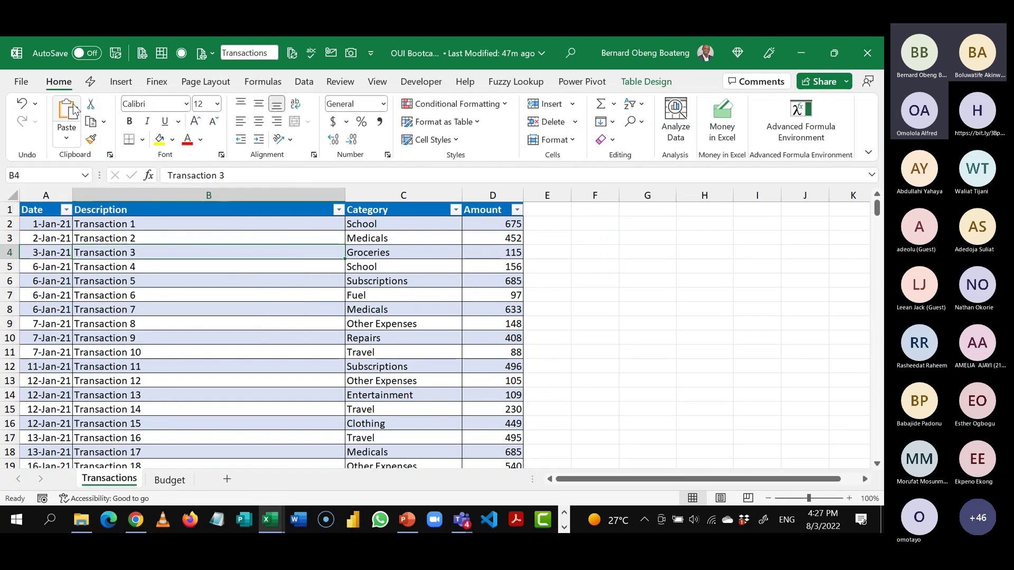
left_click(306, 83)
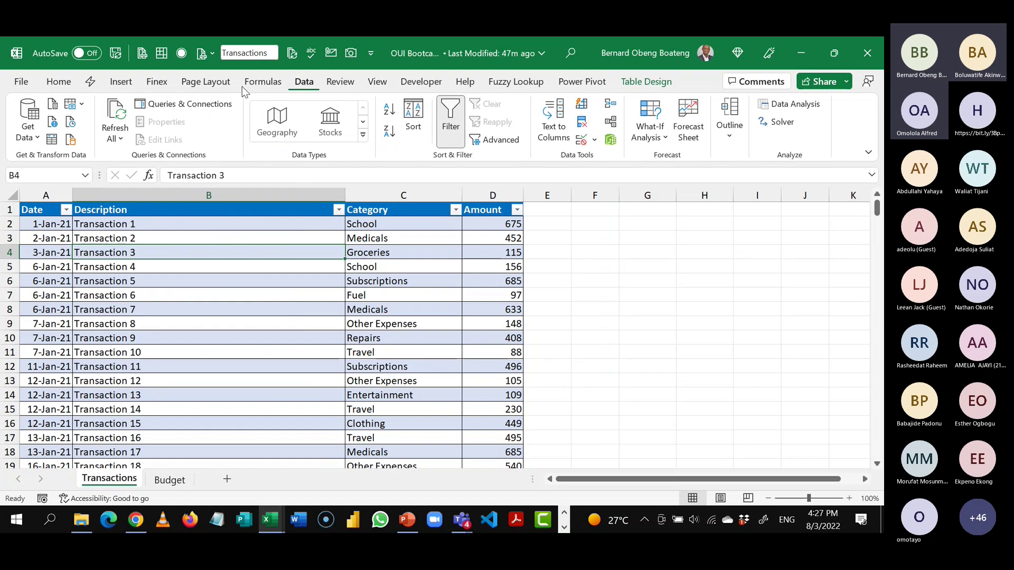
left_click(80, 106)
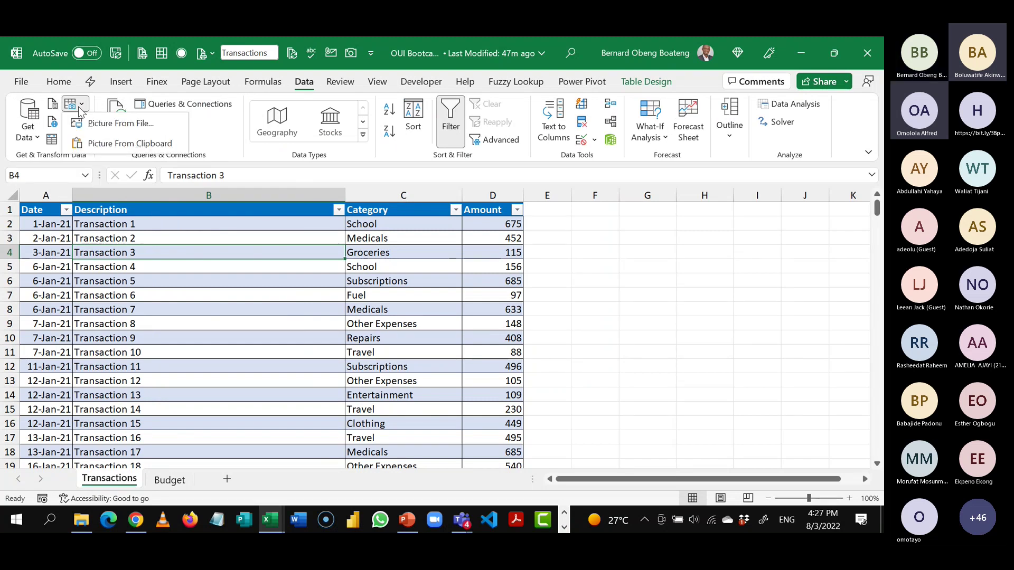
left_click(102, 255)
left_click(176, 293)
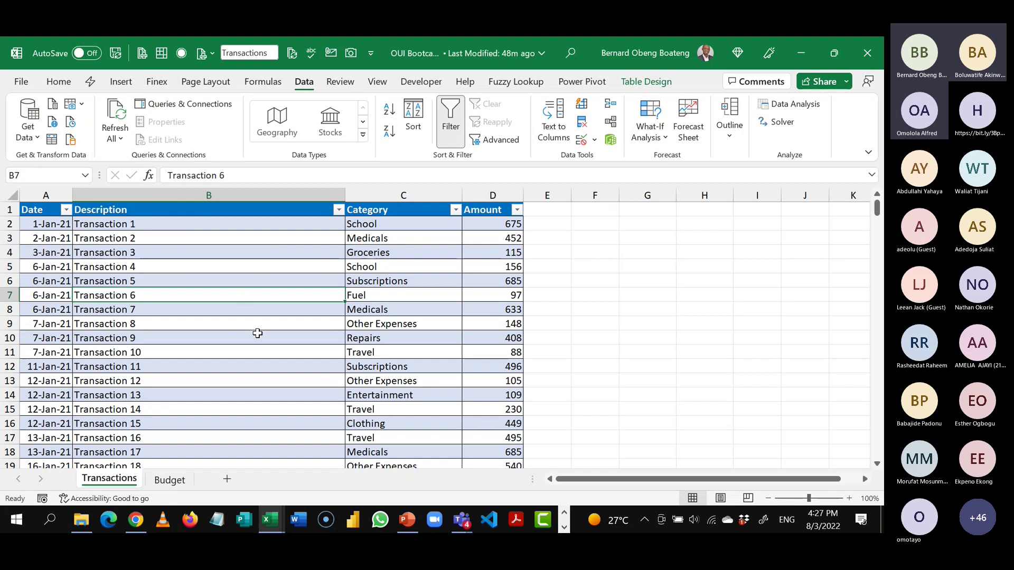
- Try to load the Transactions table into Power Query and return to the OUI Bootcamp_Start workbook
left_click(52, 140)
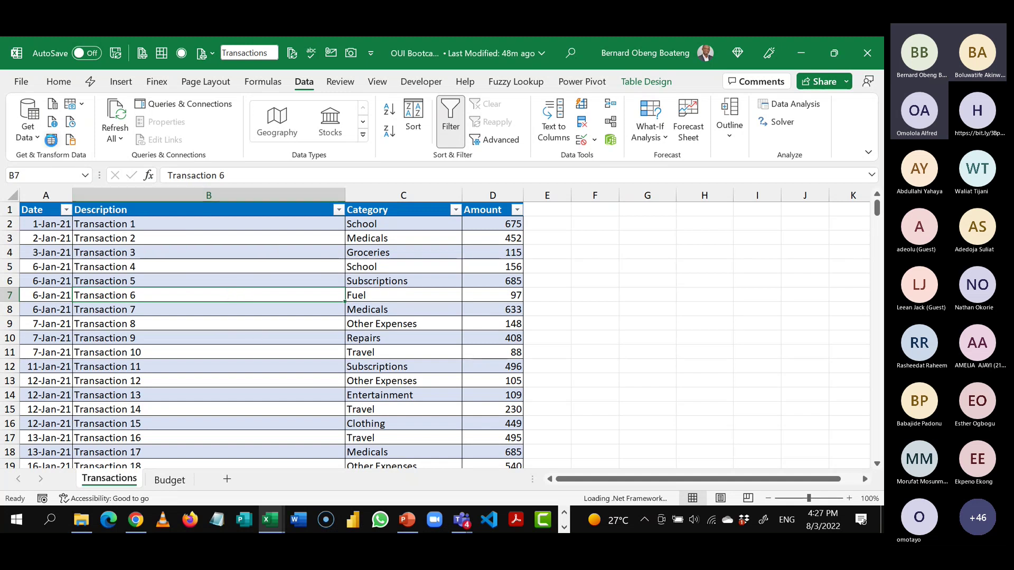
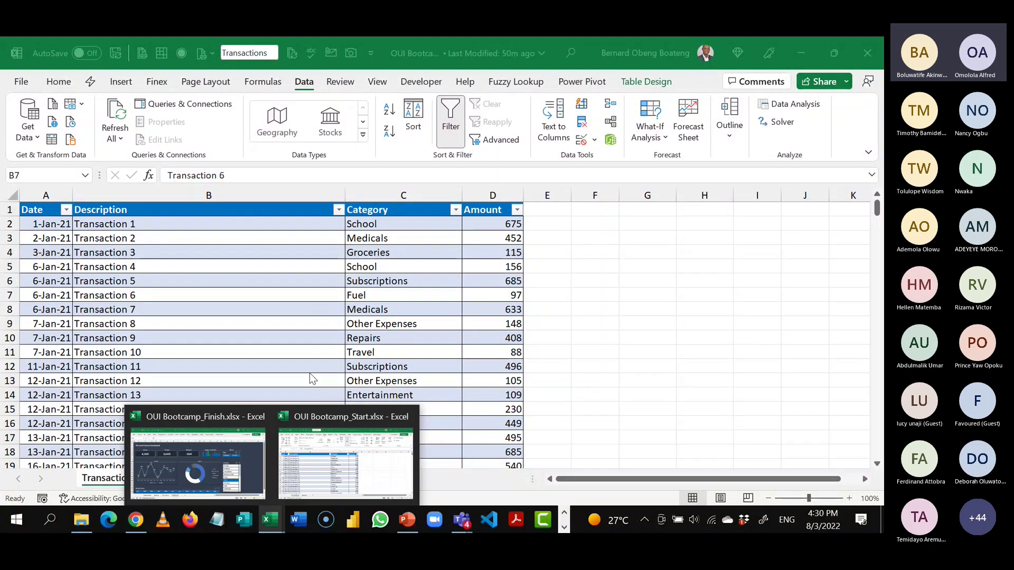
left_click(322, 455)
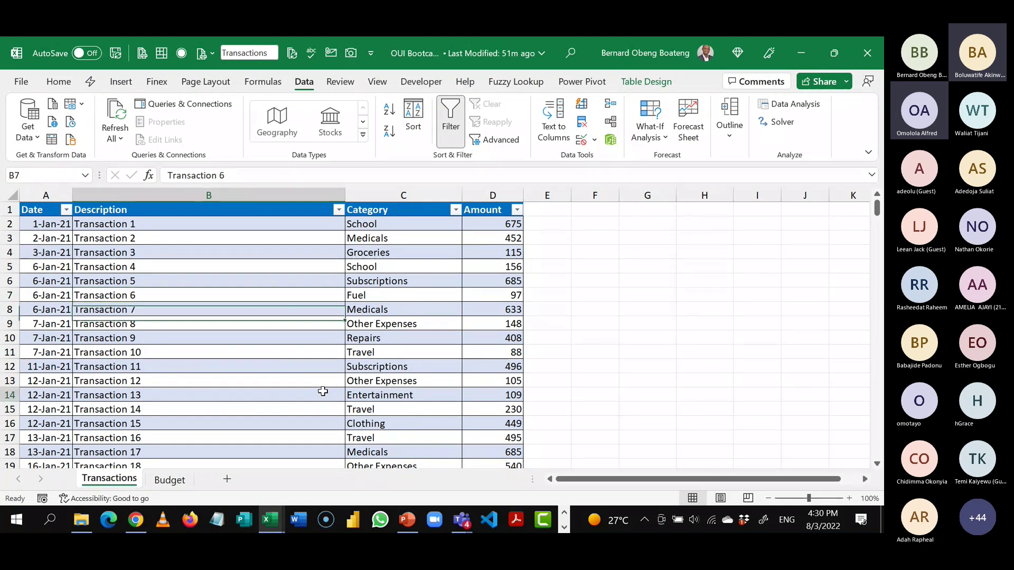
- Look over the Transactions and Budget sheets again and switch to the Personal Finance Dashboard in the OUI Bootcamp_Finish workbook
left_click(323, 395)
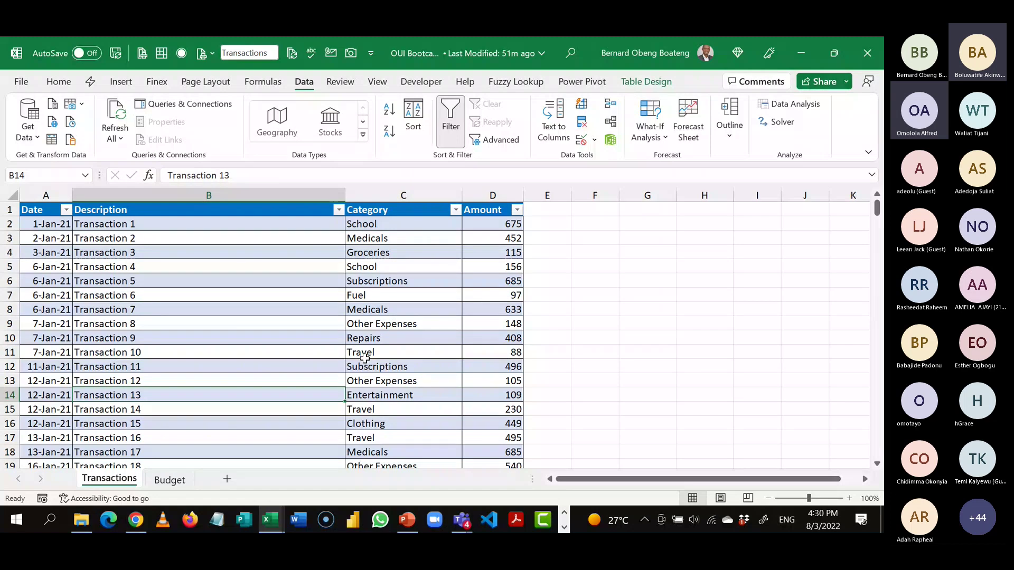
left_click(265, 336)
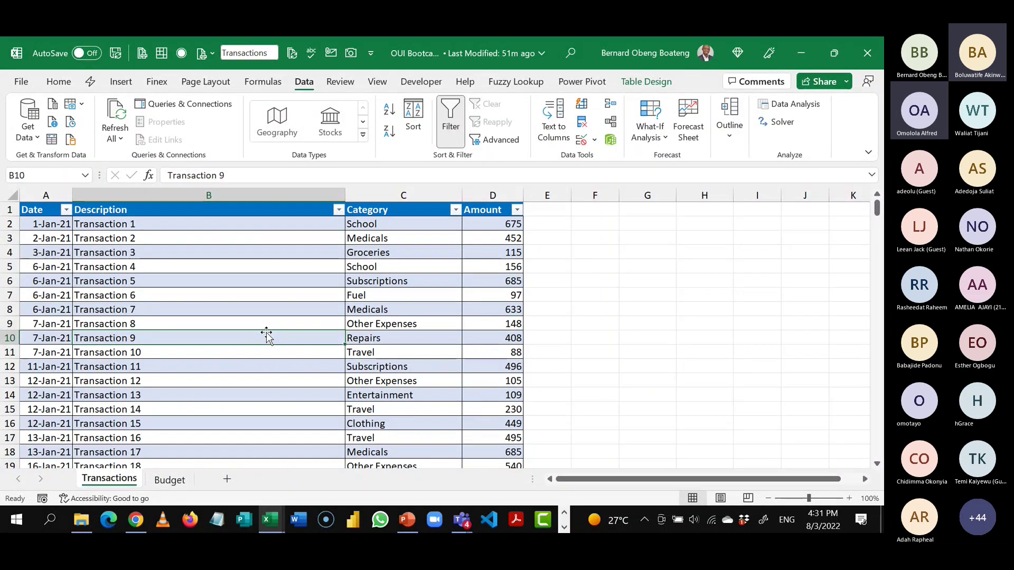
left_click(282, 420)
left_click(170, 480)
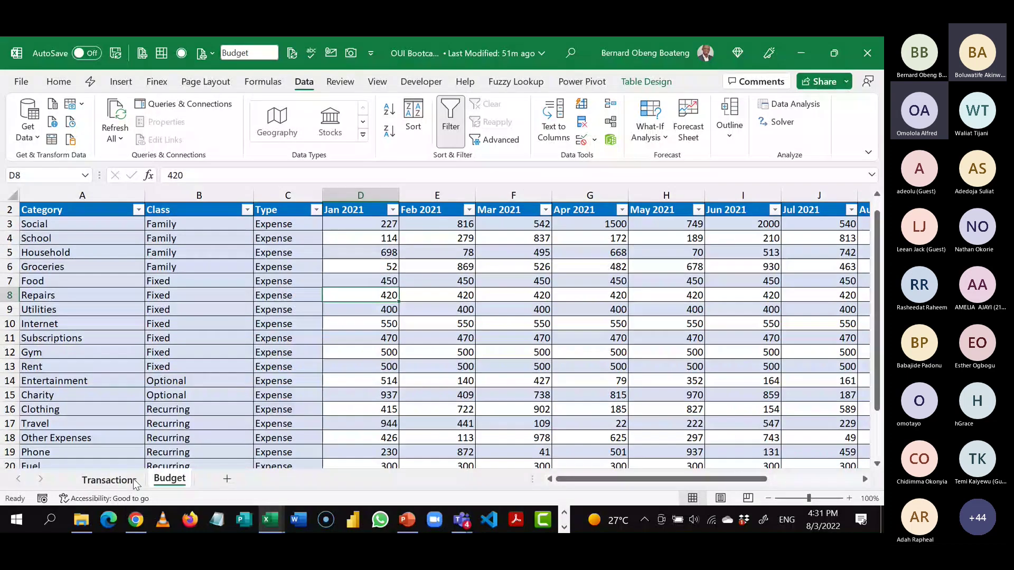
left_click(108, 480)
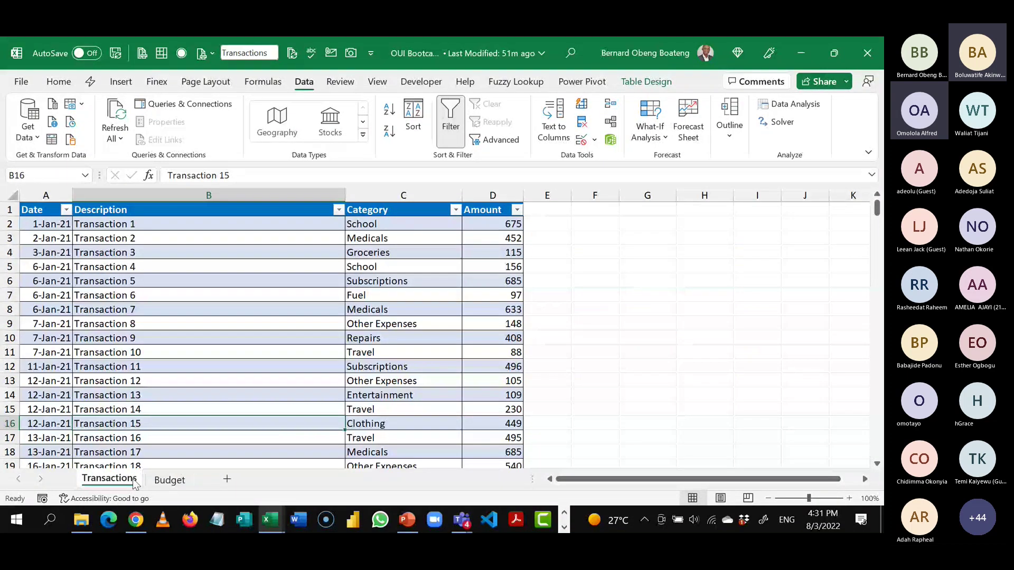
key("alt+Tab")
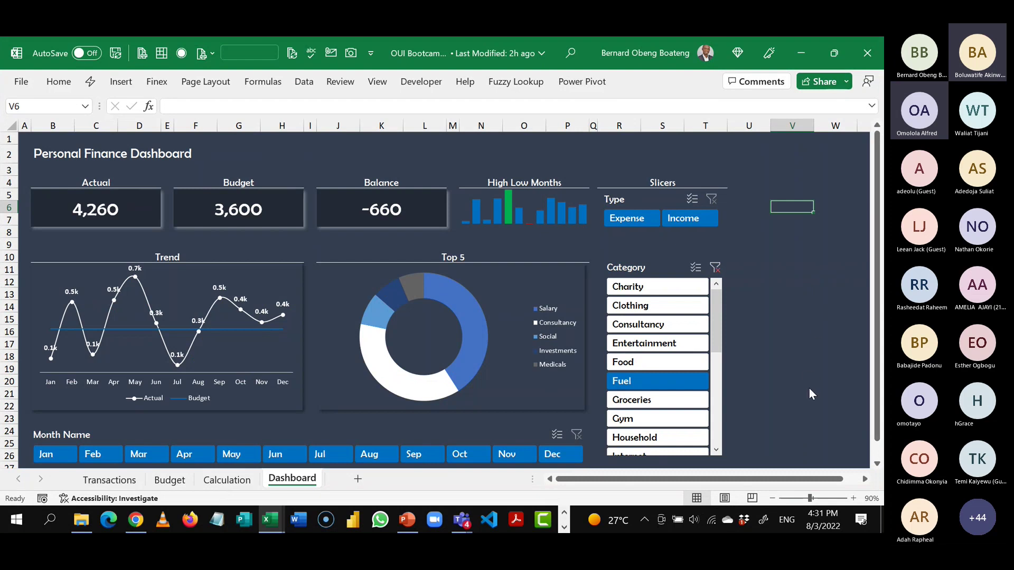
- Filter the Personal Finance Dashboard to the Internet category
left_click(775, 46)
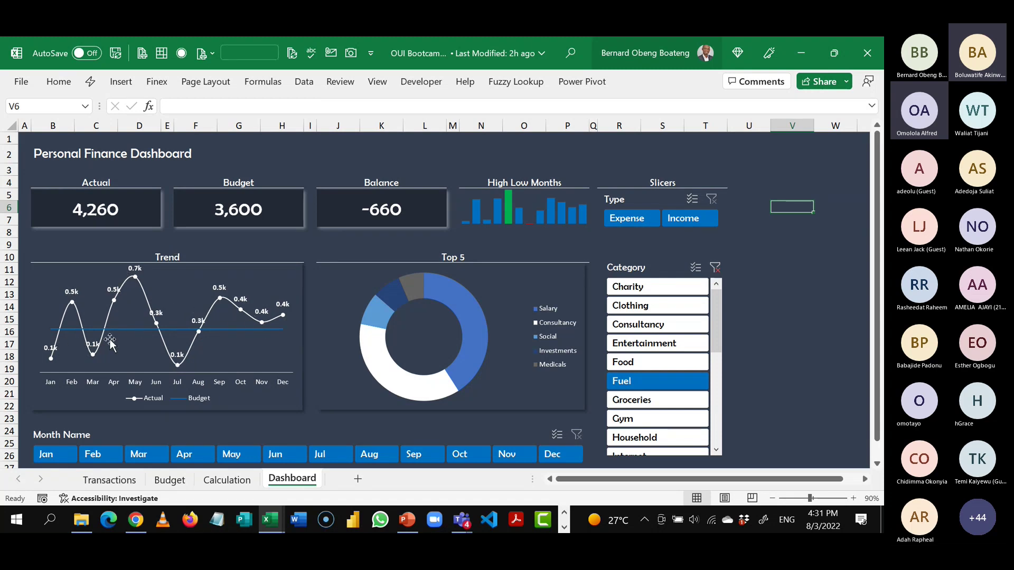
left_click(715, 451)
left_click(715, 450)
left_click(681, 423)
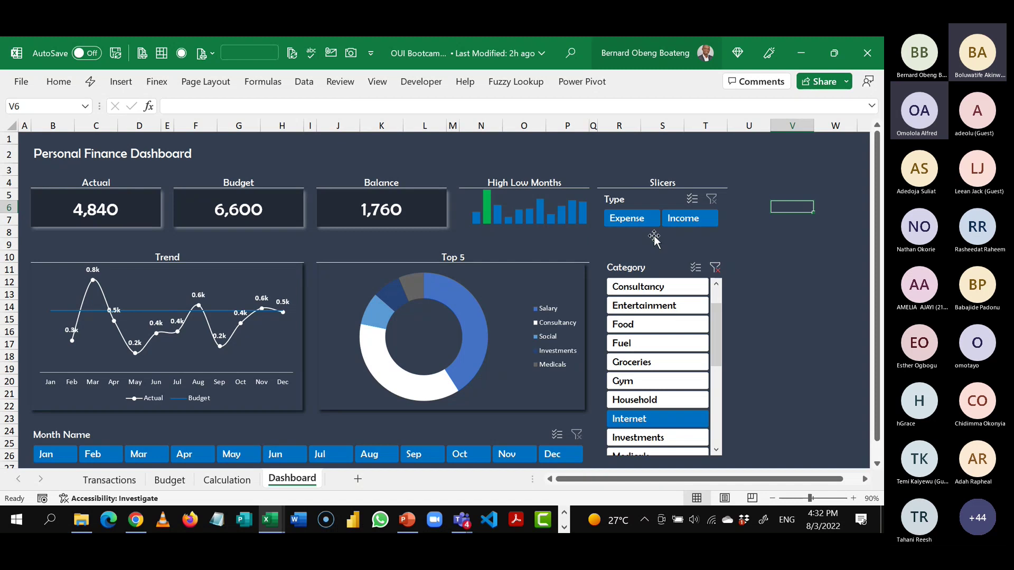
- Clear the dashboard's category filter and show only Income for Jan
left_click(715, 269)
left_click(688, 220)
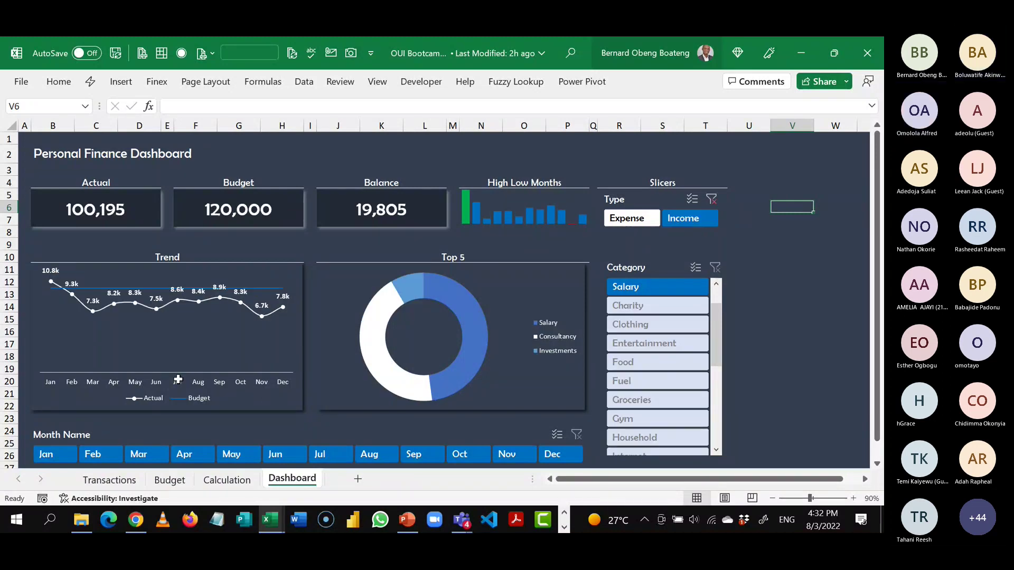
left_click(72, 450)
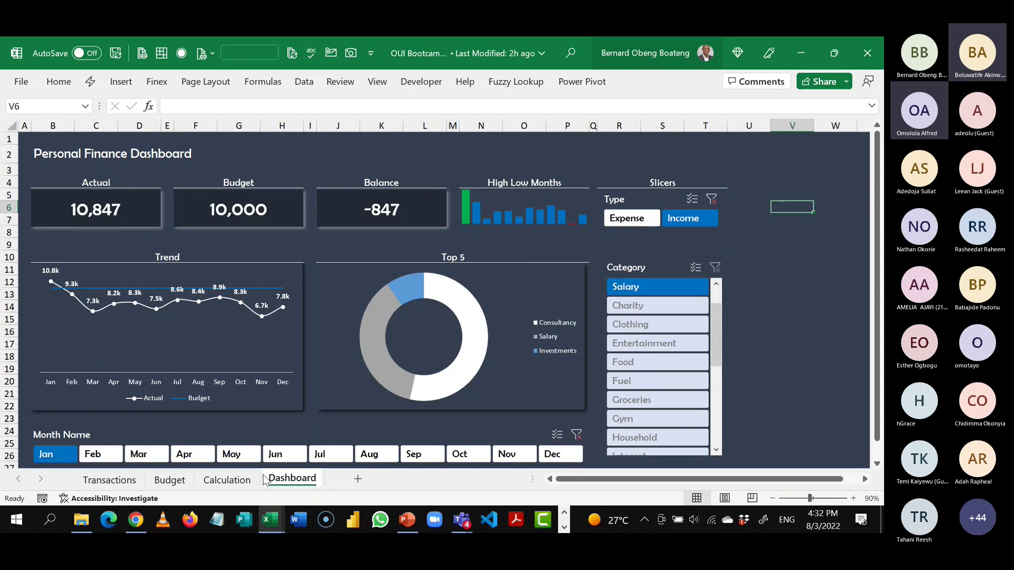
- Switch to the OUI Bootcamp_Start workbook and load its Transactions table into Power Query
left_click(276, 522)
left_click(335, 461)
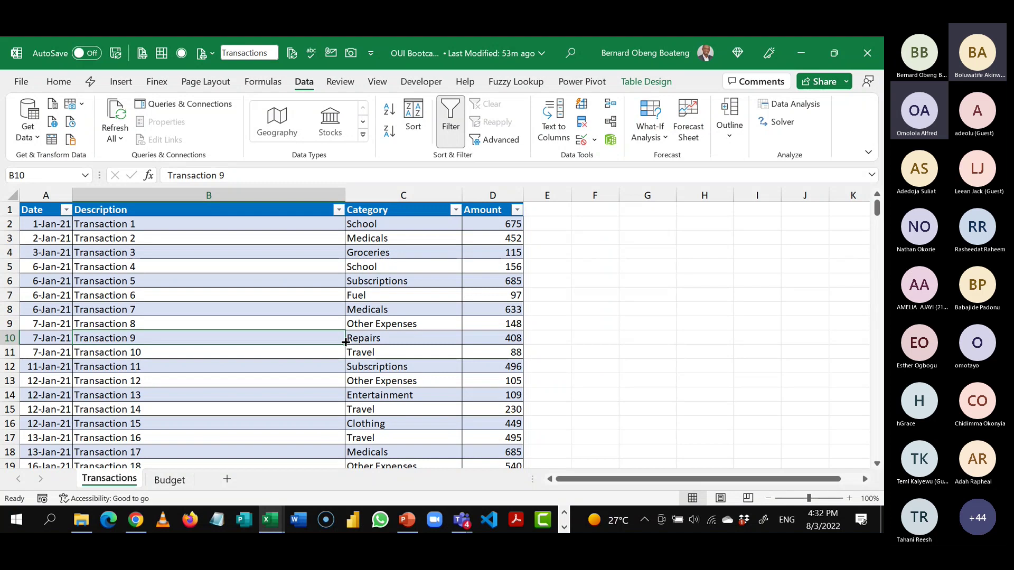
left_click(290, 290)
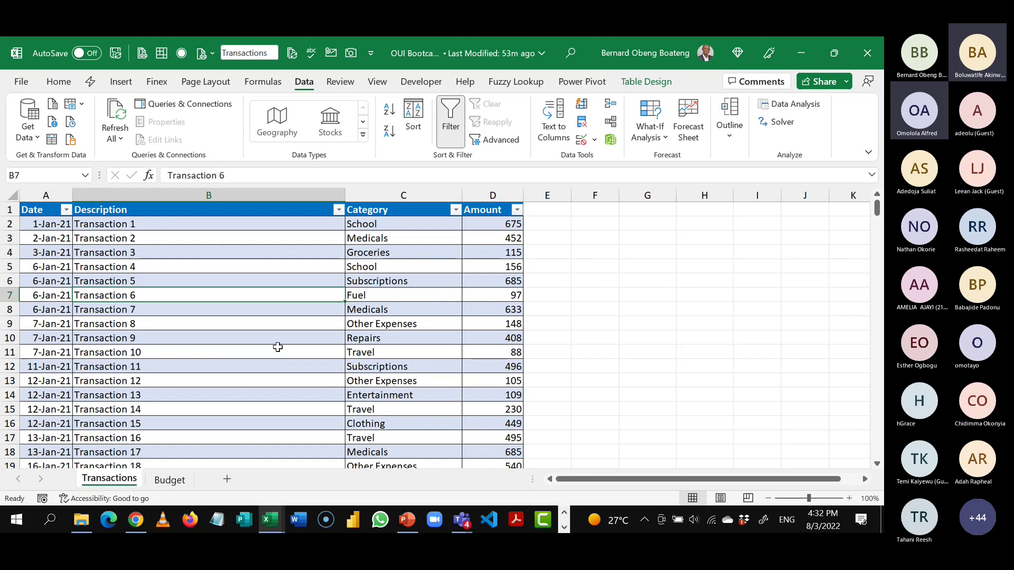
left_click(265, 266)
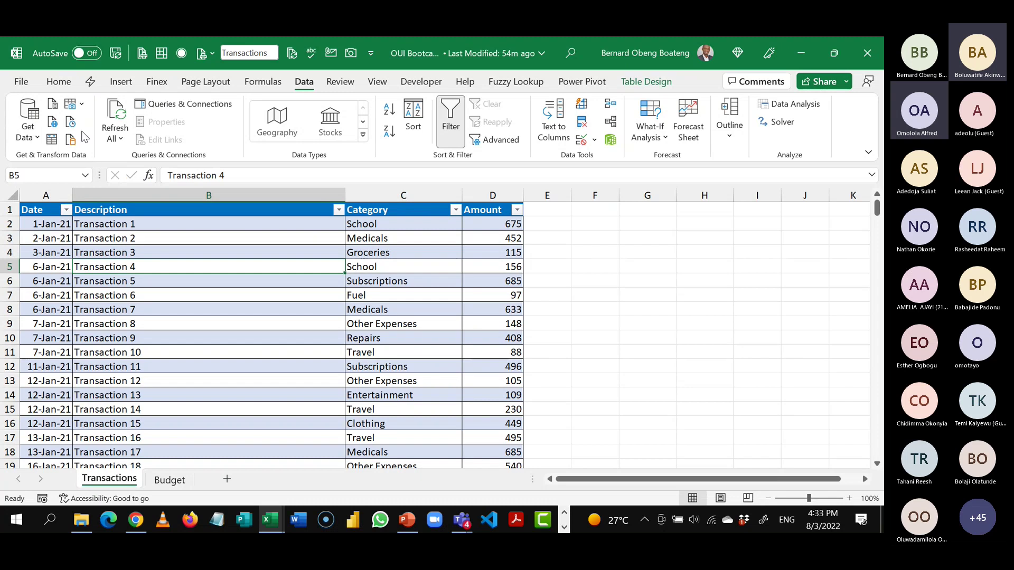
left_click(85, 251)
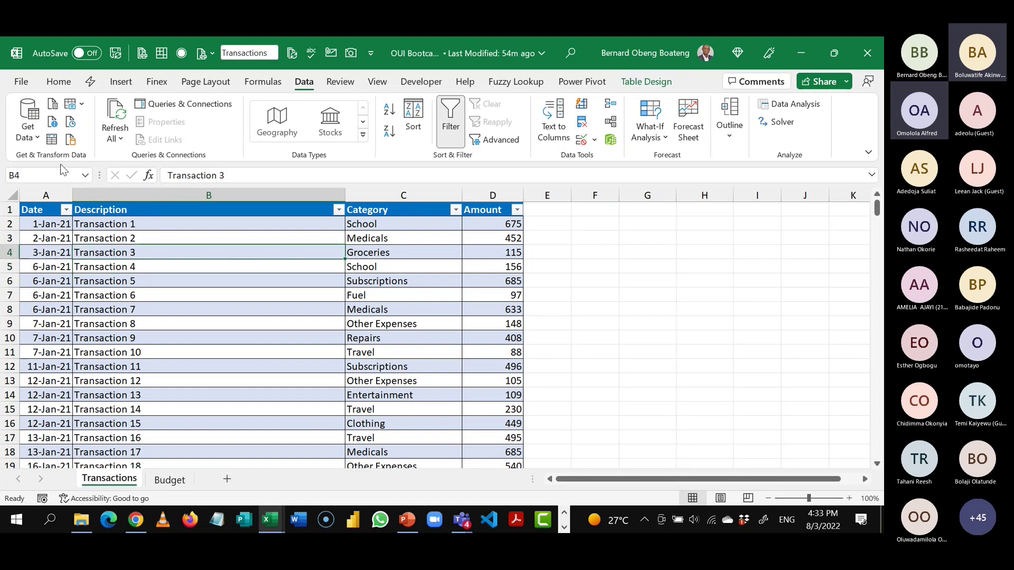
left_click(52, 139)
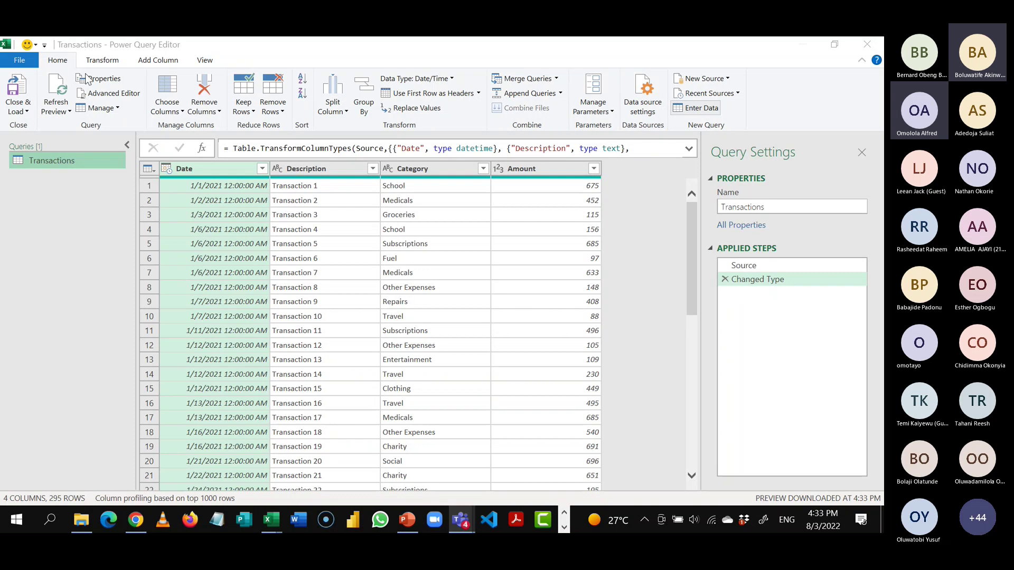
- Look over the commands for transforming and adding columns, and the name of the Transactions query
left_click(108, 62)
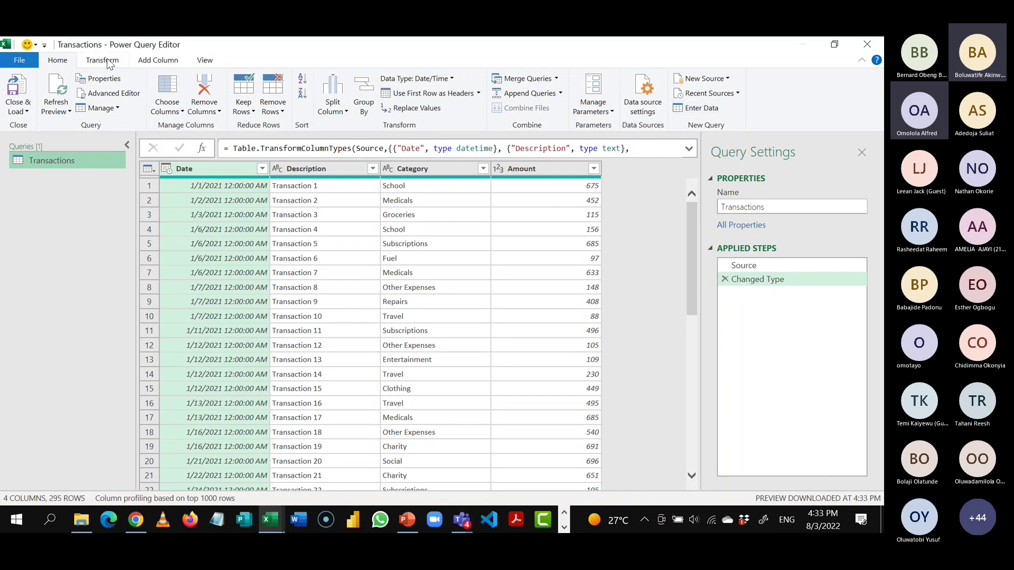
left_click(157, 64)
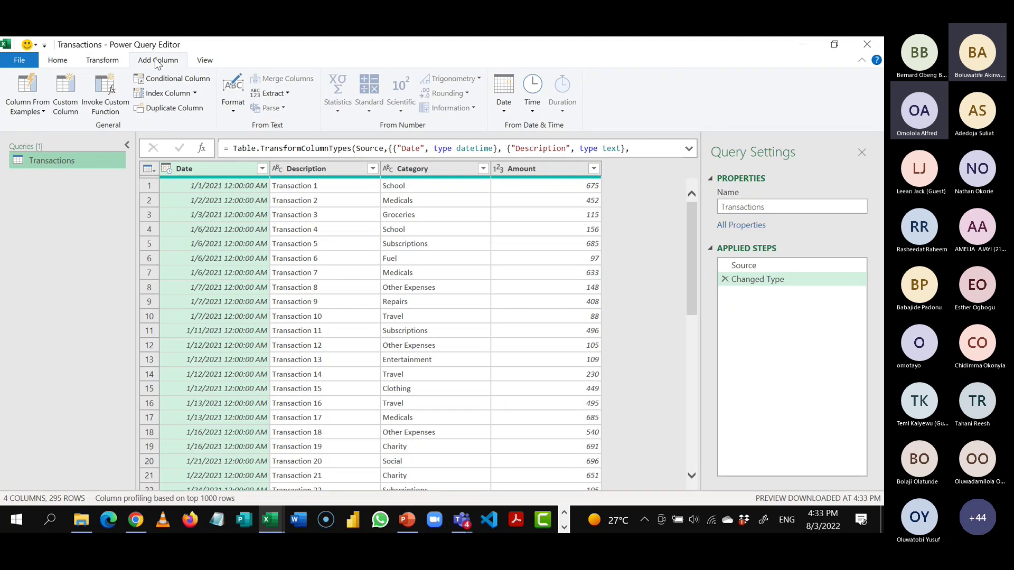
left_click(94, 64)
left_click(65, 61)
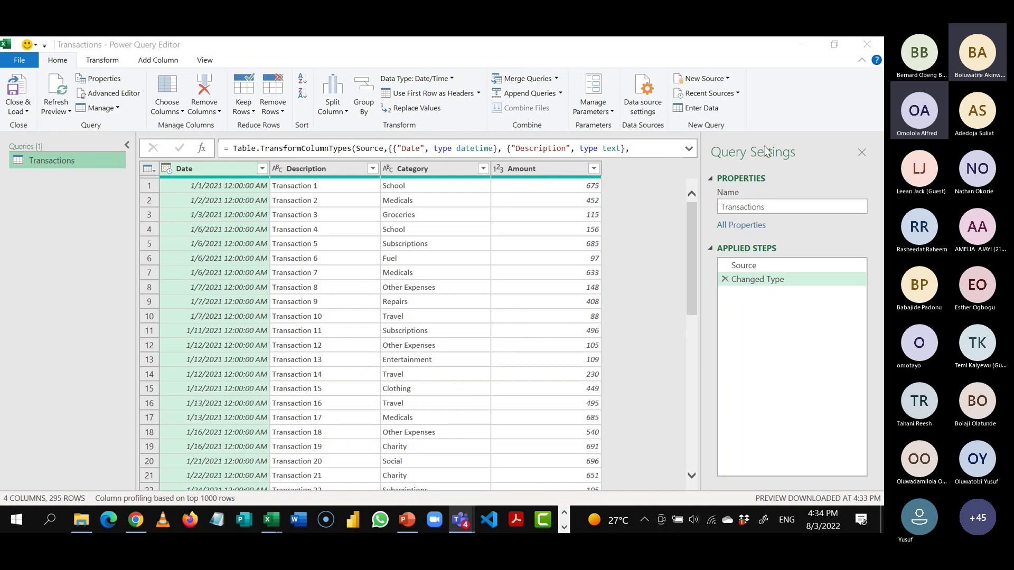
left_click(780, 207)
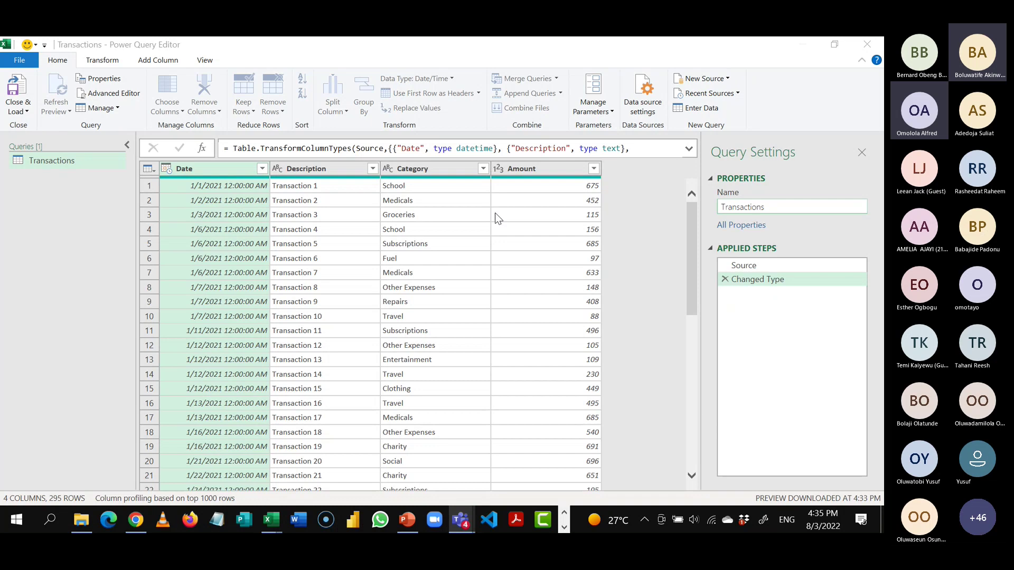
- Copy the whole formula of the Transactions query's Source step
left_click(748, 265)
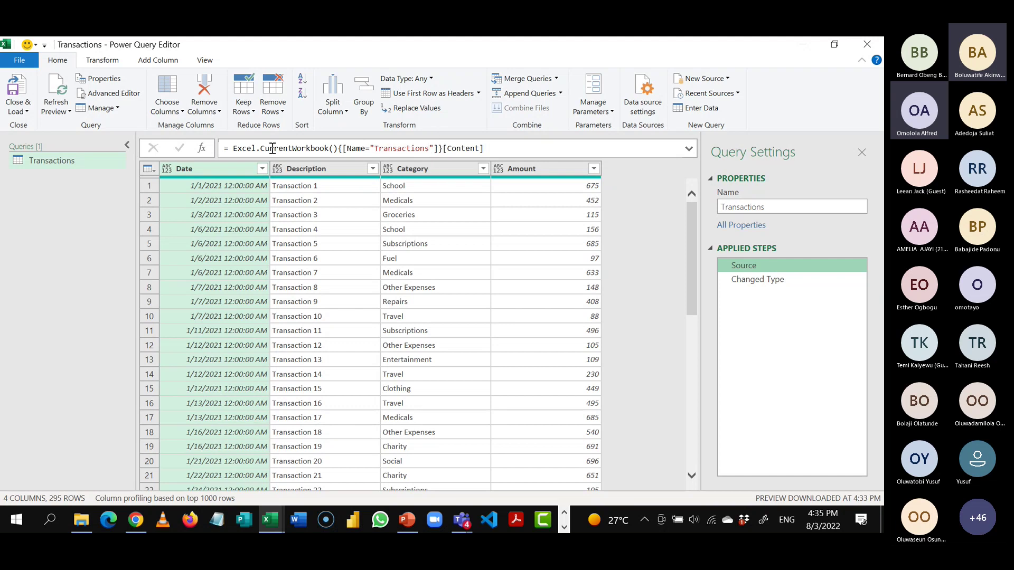
left_click(510, 152)
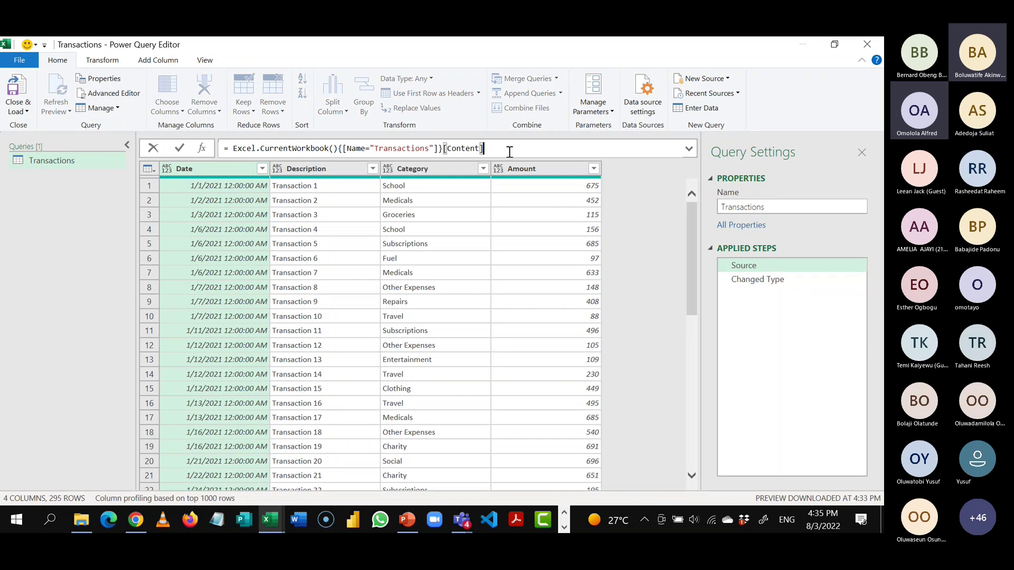
left_click_drag(509, 152, 350, 148)
left_click(497, 148)
key("ctrl+a")
key("ctrl+c")
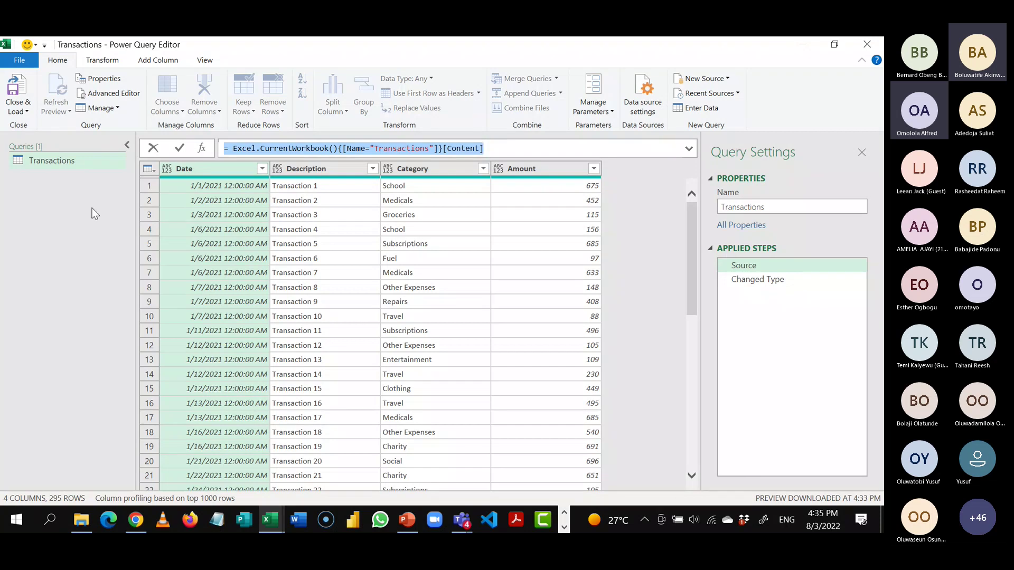
- Create a blank query and paste the copied source formula into it
left_click(727, 81)
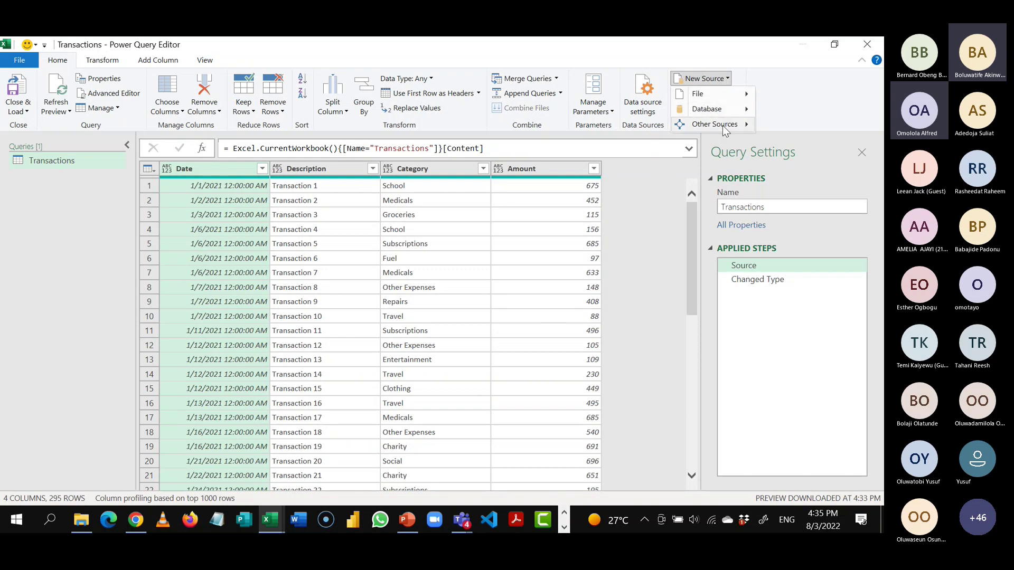
mouse_move(723, 126)
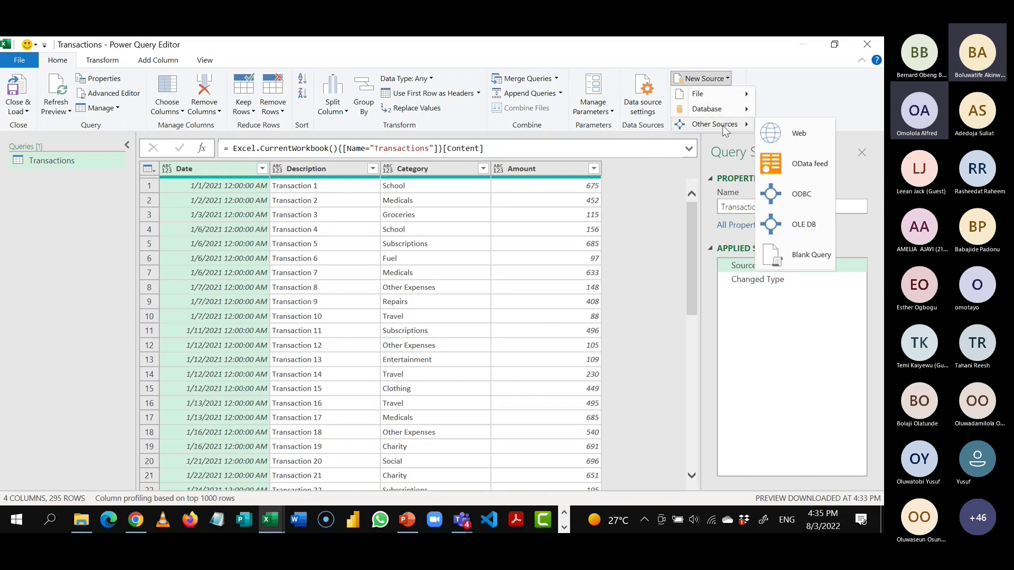
left_click(804, 257)
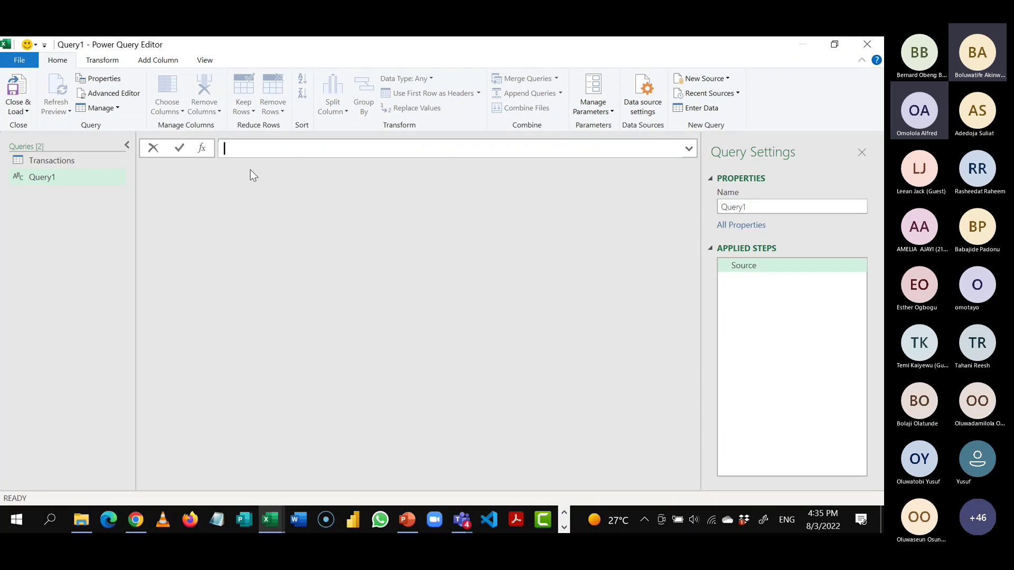
key("ctrl+v")
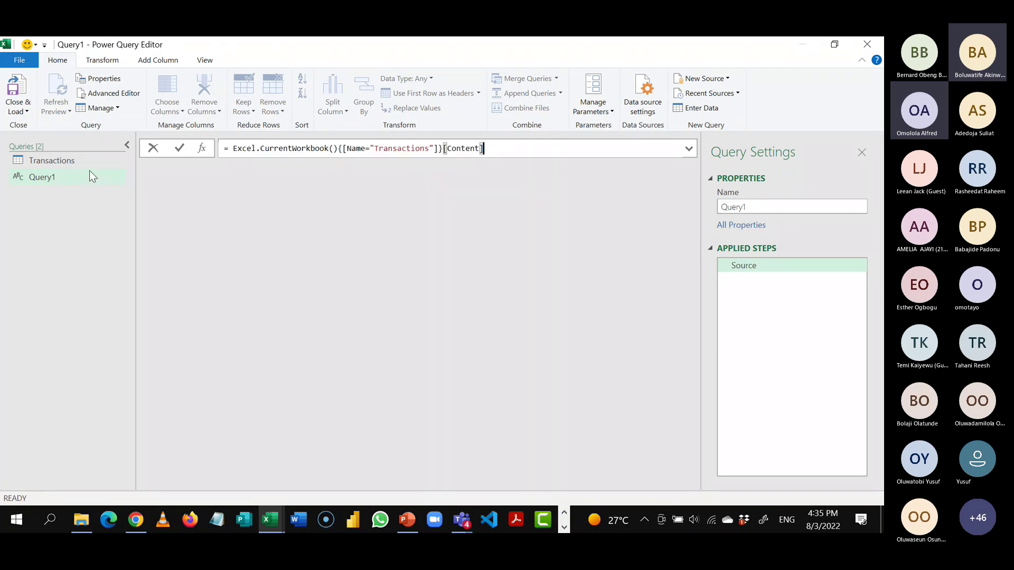
- Replace the table name in the new query's formula with Budget and apply the formula
left_click(429, 149)
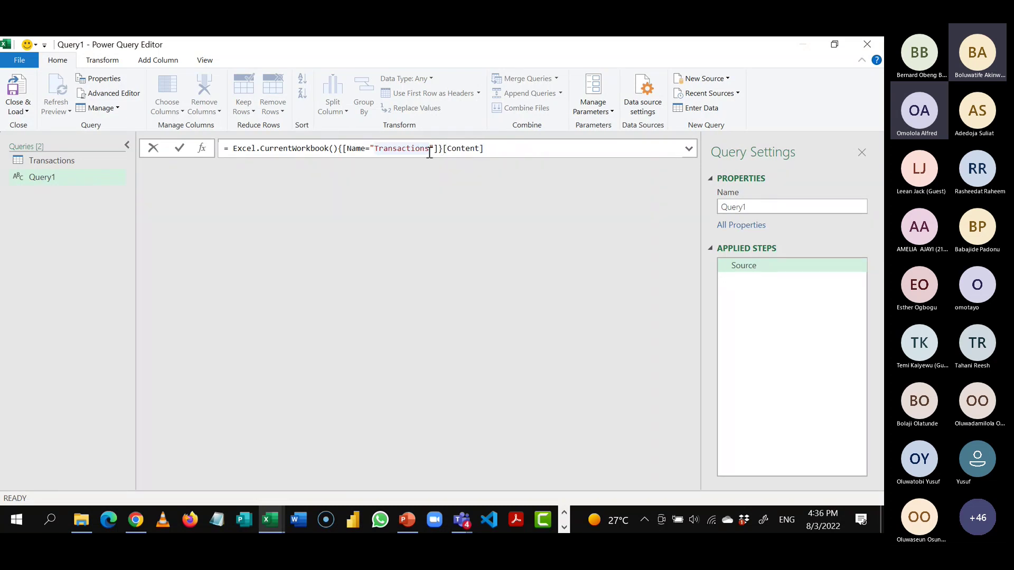
key("BackSpace")
key("BackSpace")
key("BackSpace")
key("BackSpace")
key("BackSpace")
key("BackSpace")
key("BackSpace")
key("BackSpace")
key("BackSpace")
key("BackSpace")
key("BackSpace")
key("BackSpace")
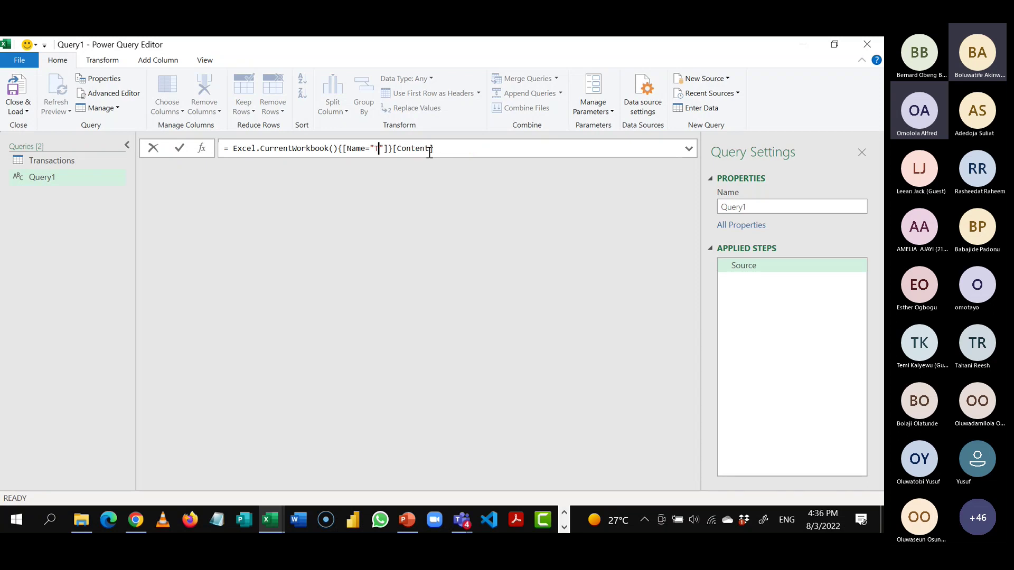
type("Budget")
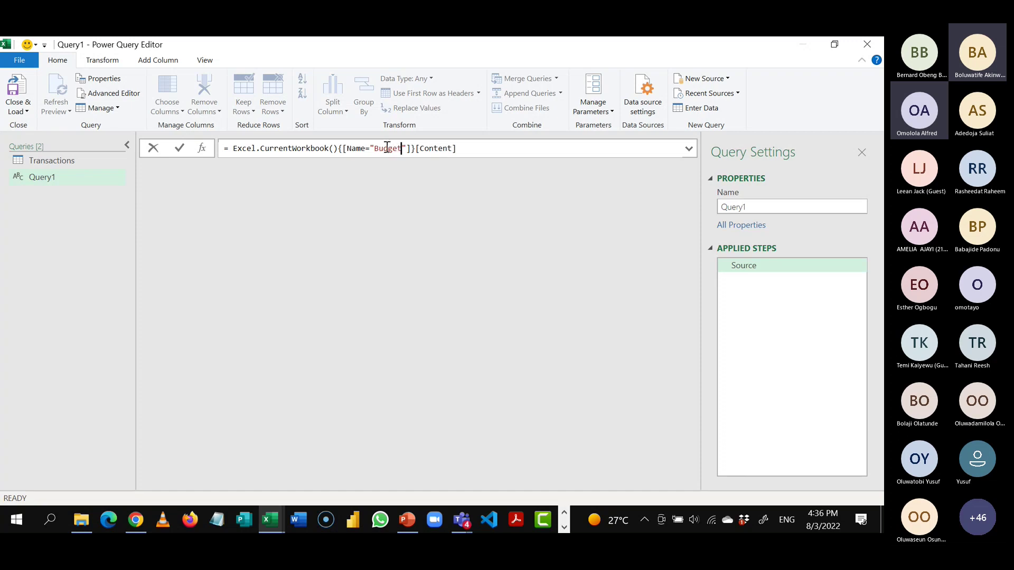
key("Return")
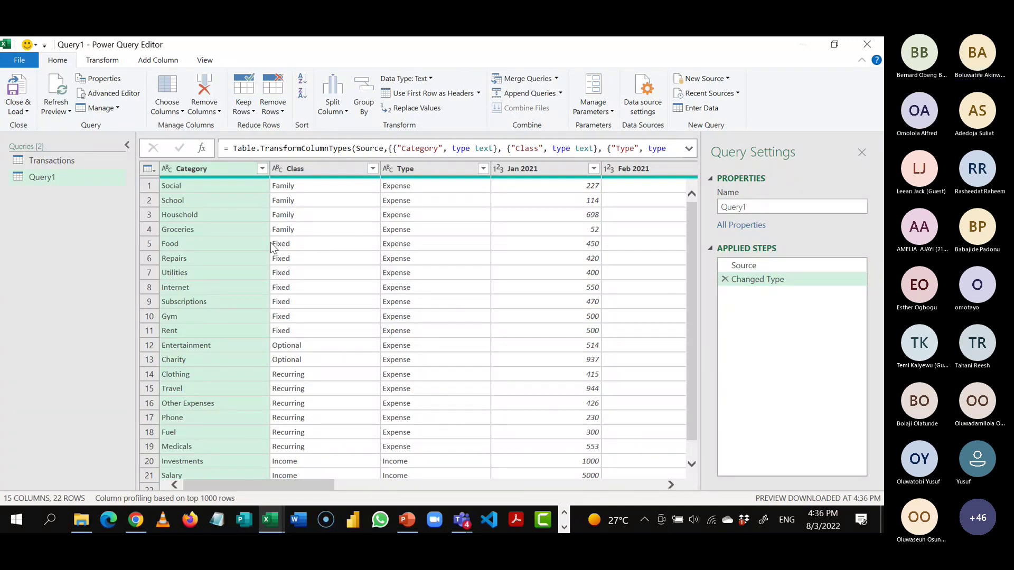
- Review the Category, Class and Type columns of the newly loaded budget data
left_click(302, 169)
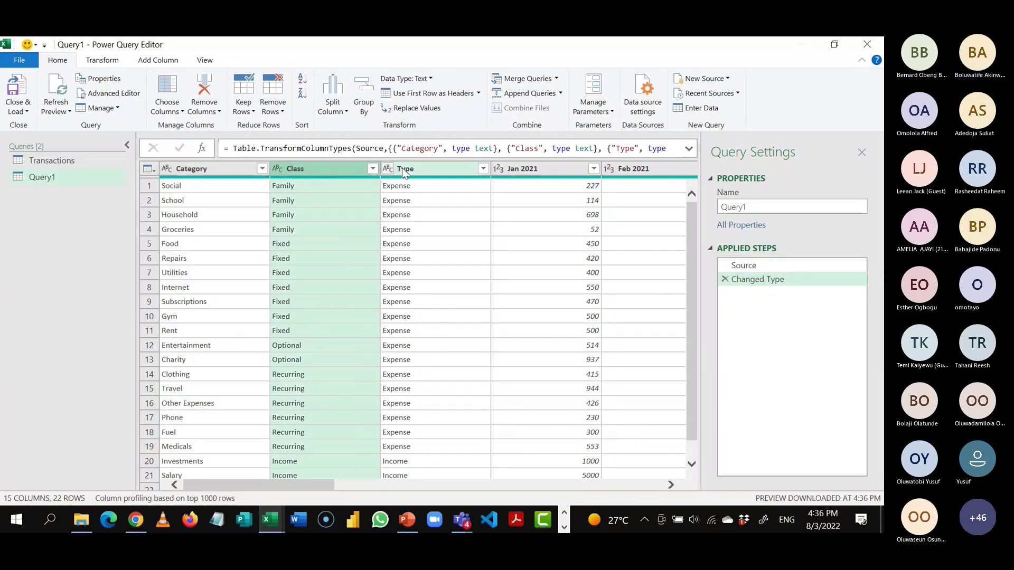
left_click(410, 168)
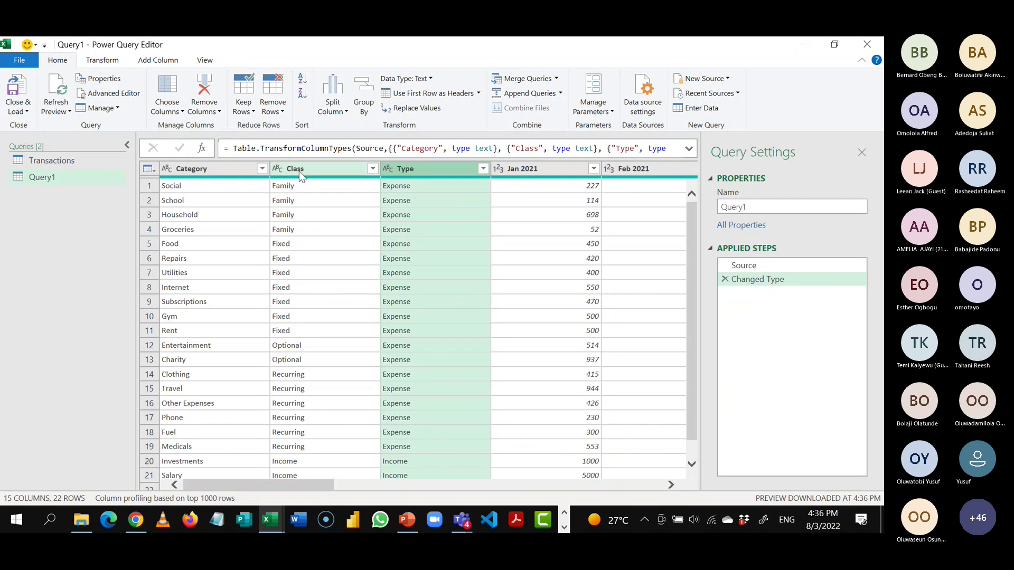
left_click(239, 175)
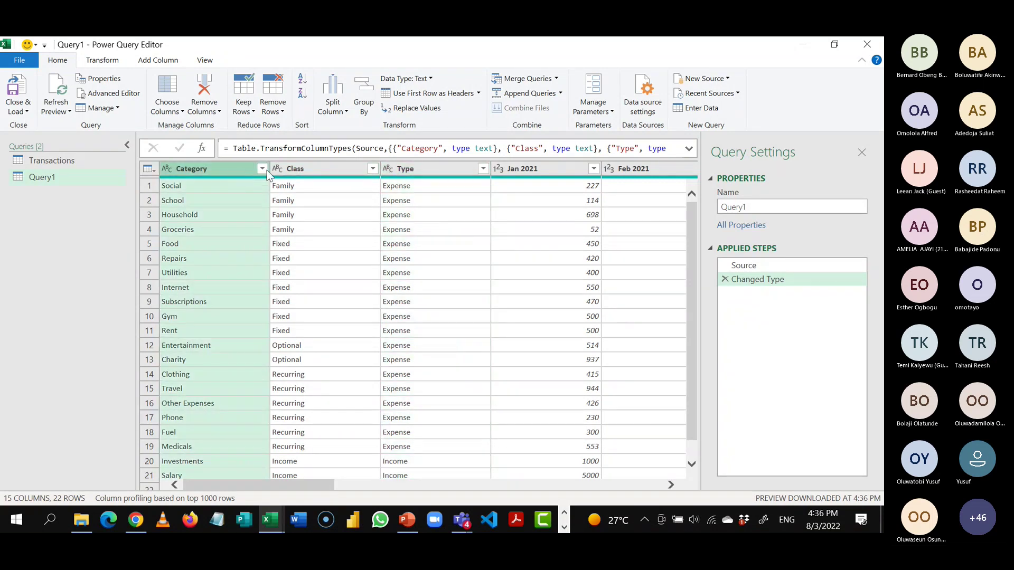
left_click(303, 170)
left_click(401, 168)
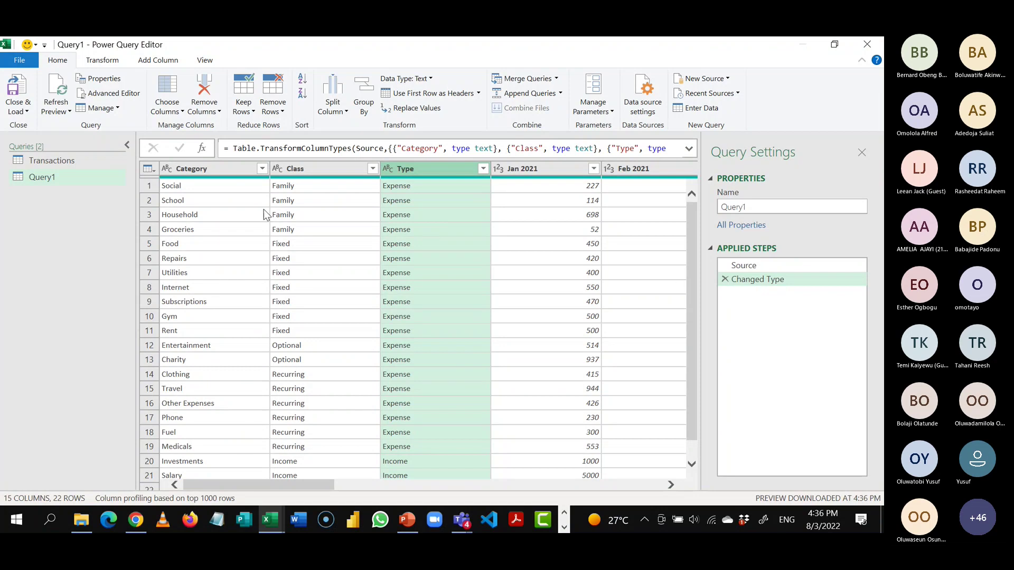
- Rename the new query as Budget
left_click(763, 206)
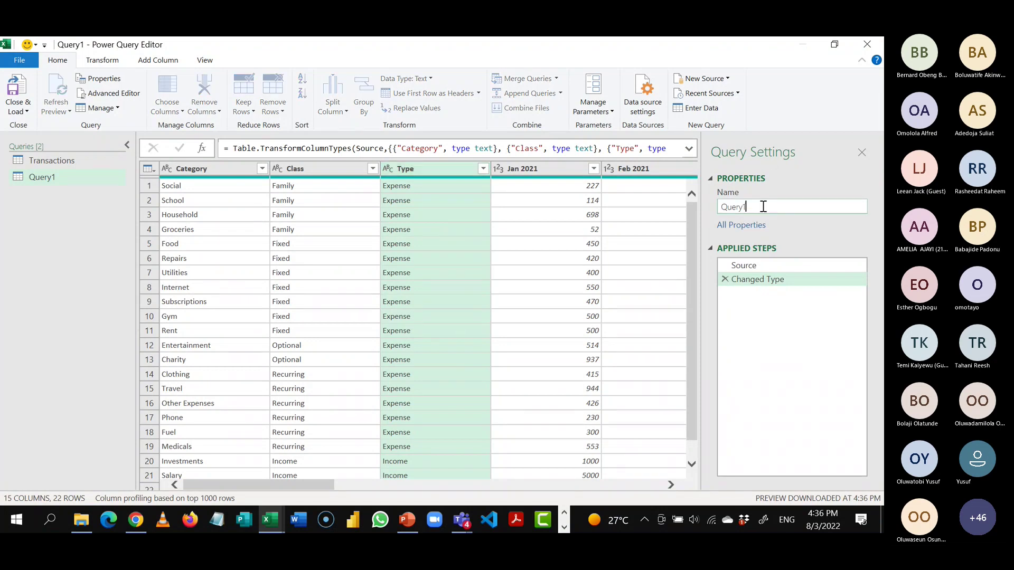
double_click(763, 207)
type("Budget")
key("Return")
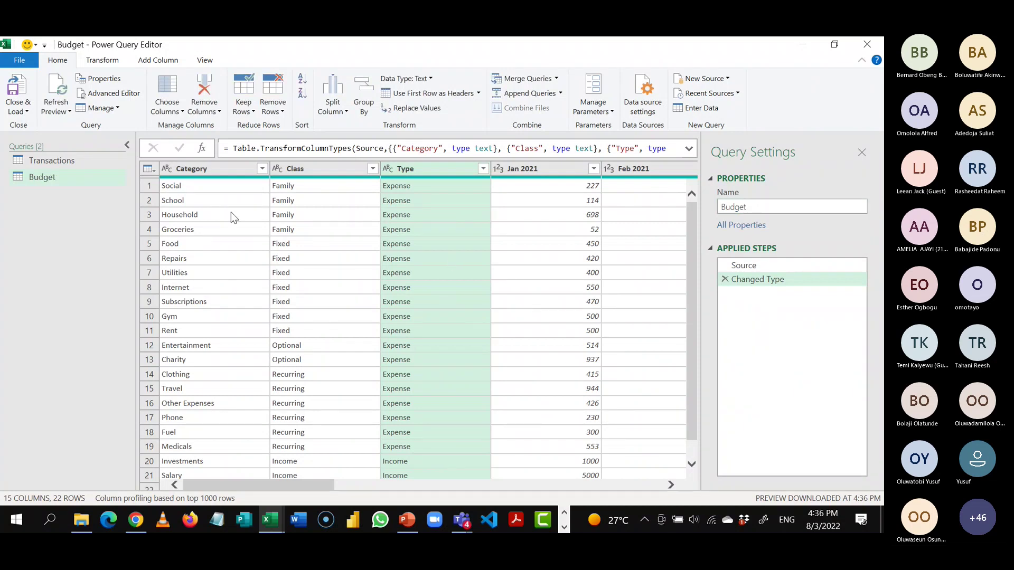
- Examine how the Budget query's Category, Class and Type columns are laid out beside the monthly columns from Jan 2021 to Mar 2021
left_click(224, 173)
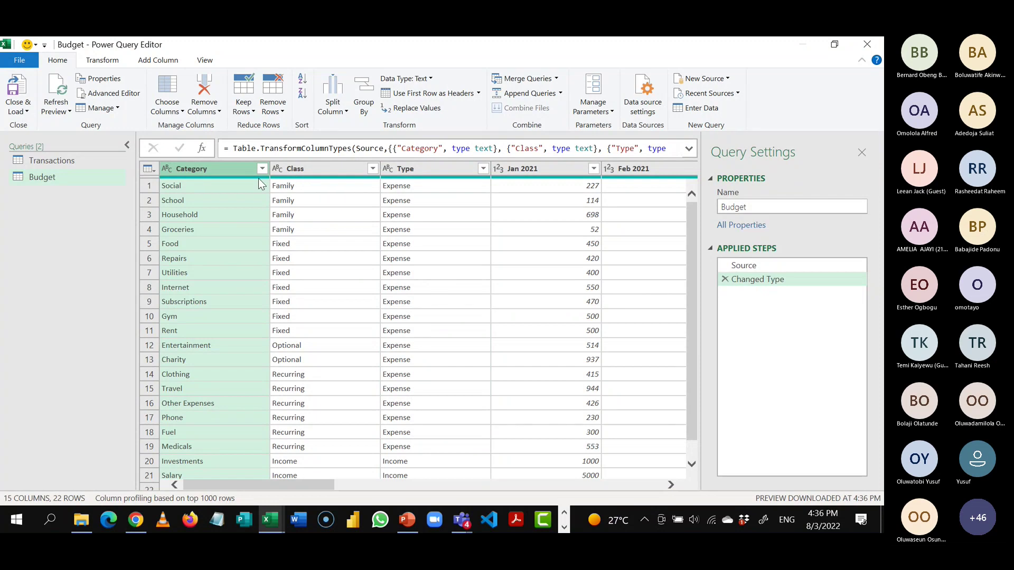
mouse_move(260, 180)
left_click(296, 168)
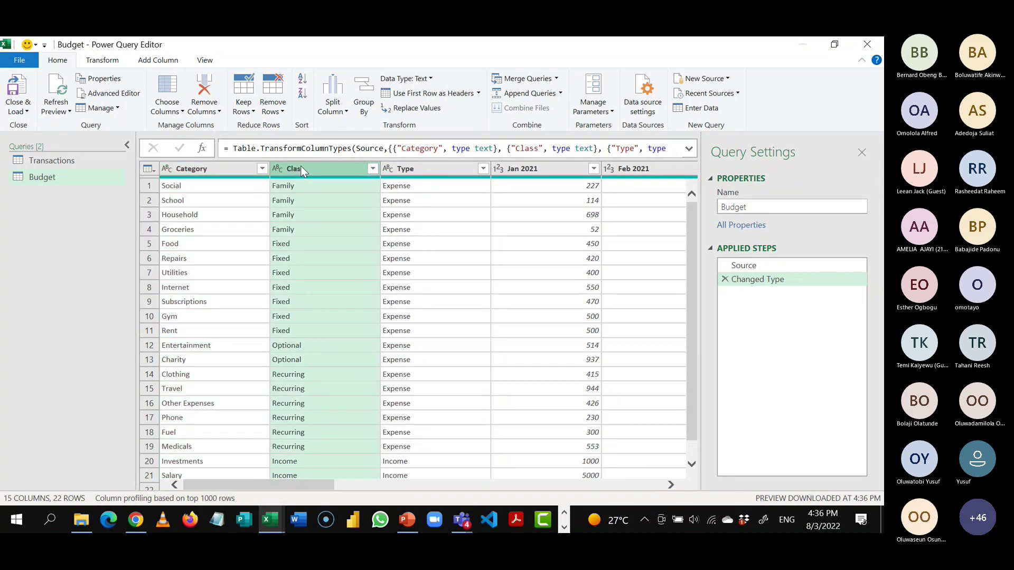
left_click(433, 173)
left_click(530, 170)
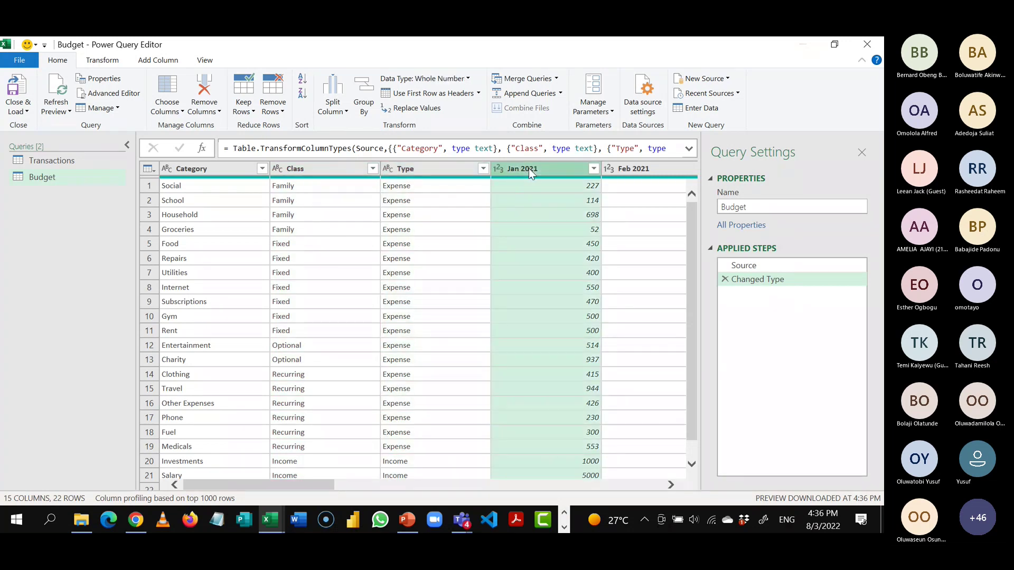
key("shift+Right")
key("shift+Right")
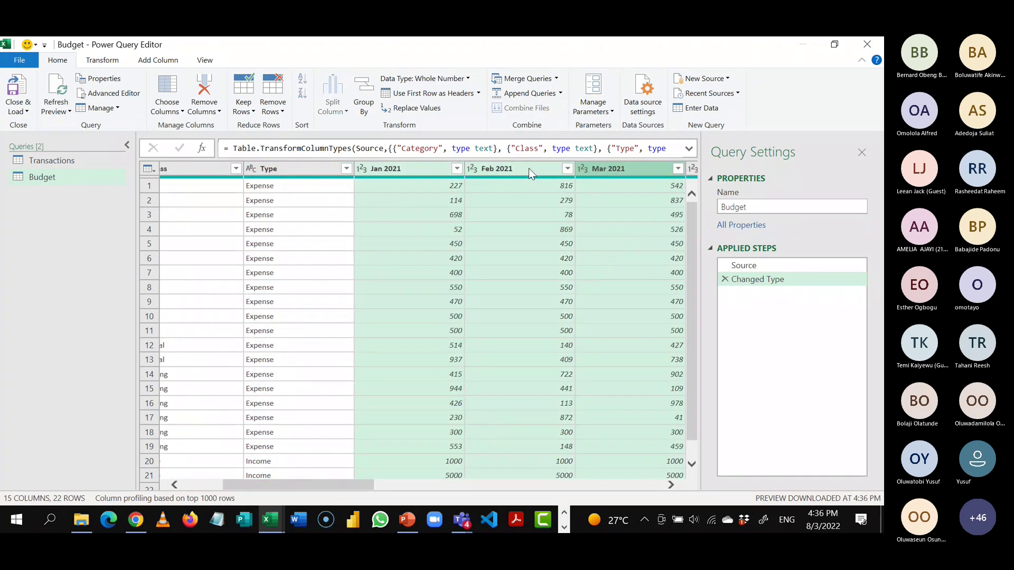
key("shift+Left")
key("shift+Left")
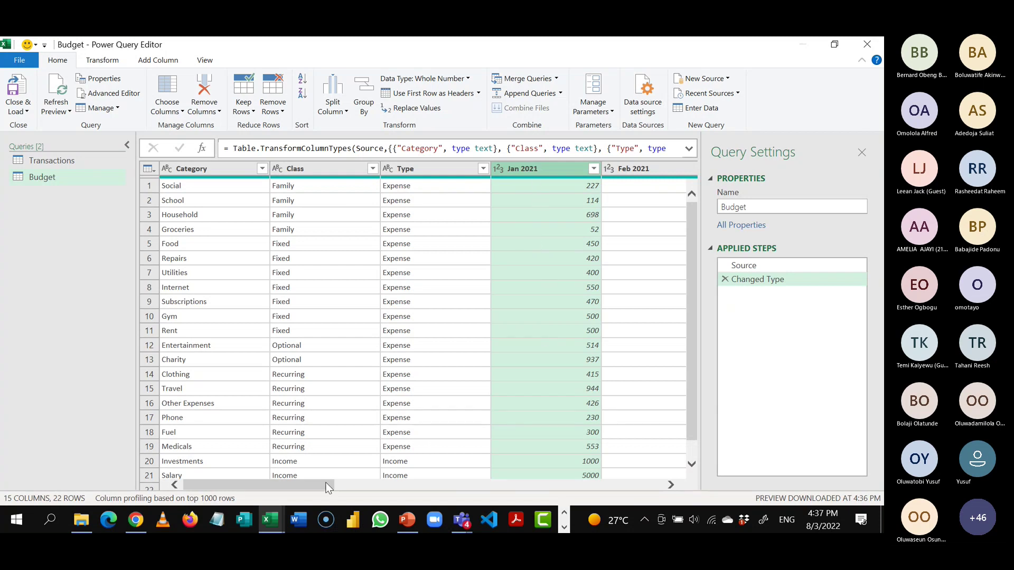
- Select all monthly columns of the Budget query from Jan 2021 through Dec 2021
mouse_move(325, 482)
left_mouse_down()
mouse_move(407, 487)
mouse_move(343, 490)
left_mouse_up()
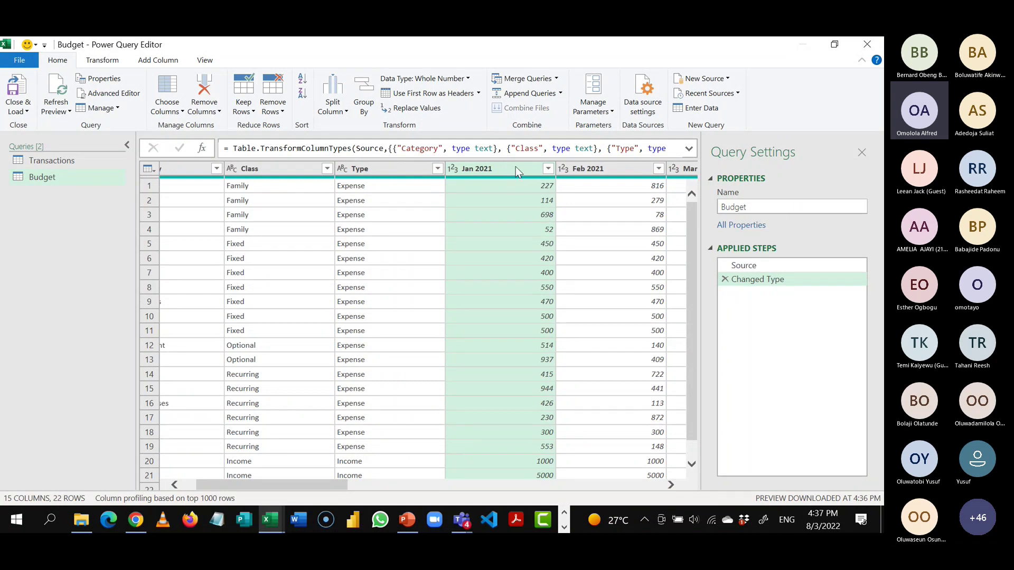
left_click(516, 167)
key("shift+Right")
key("shift+Right")
key("shift+Right")
key("shift+Right")
key("shift+Right")
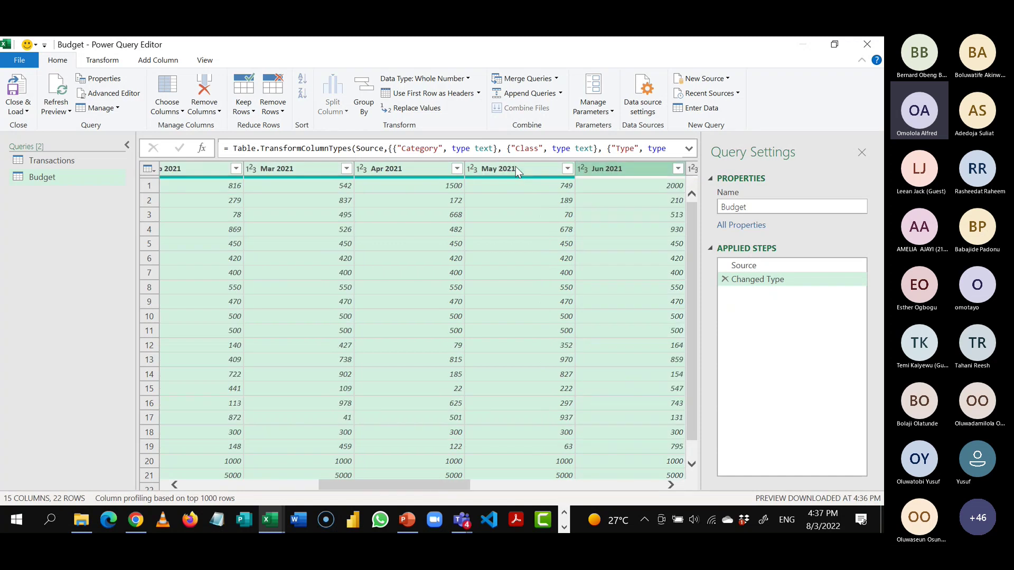
key("shift+Right")
key("shift+Right")
key("shift+Right")
key("shift+Right")
key("shift+Right")
key("shift+Right")
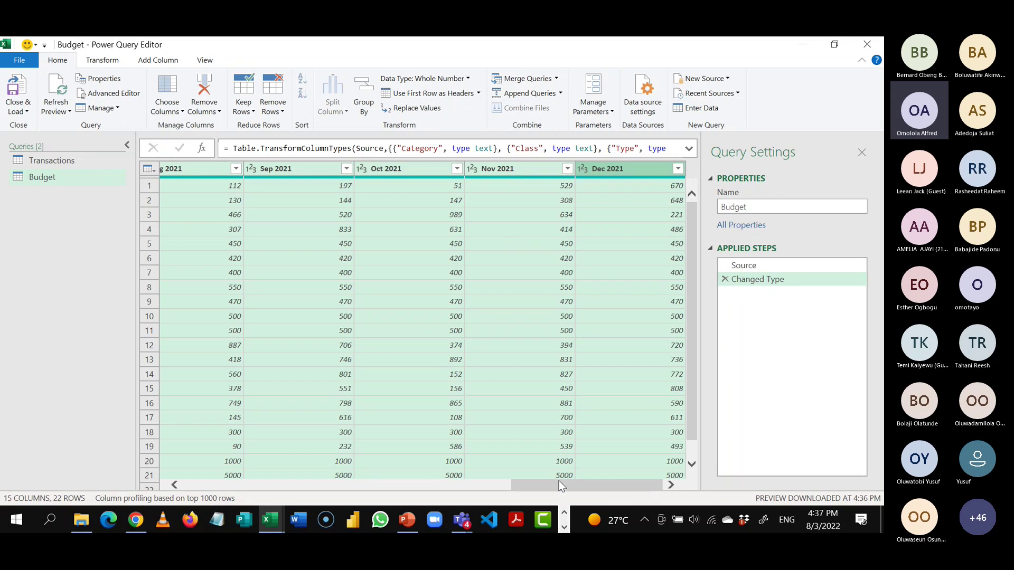
left_click_drag(562, 487, 227, 493)
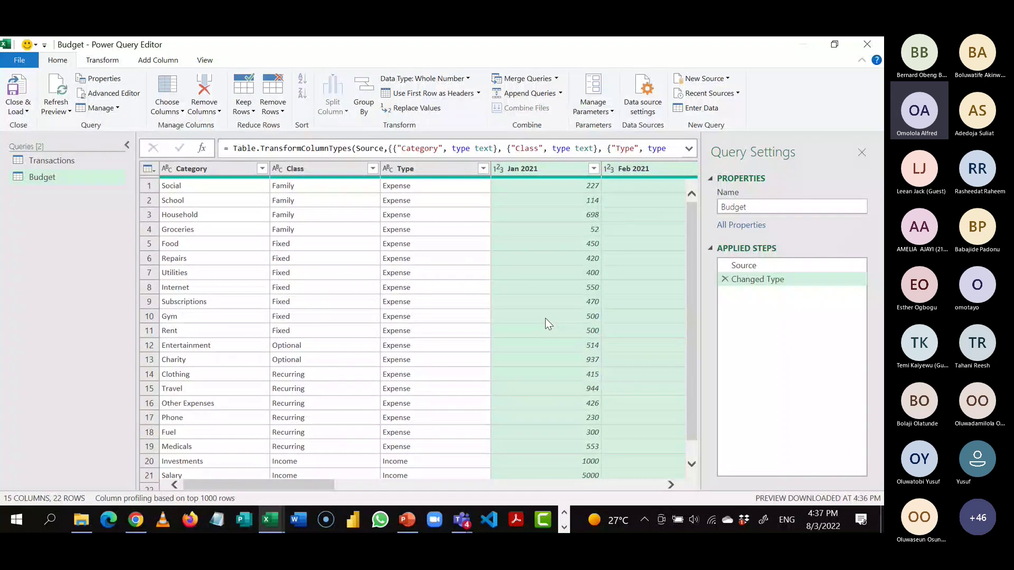
- Unpivot the monthly columns from Jan 2021 through Dec 2021 in the Budget query
left_click(541, 169)
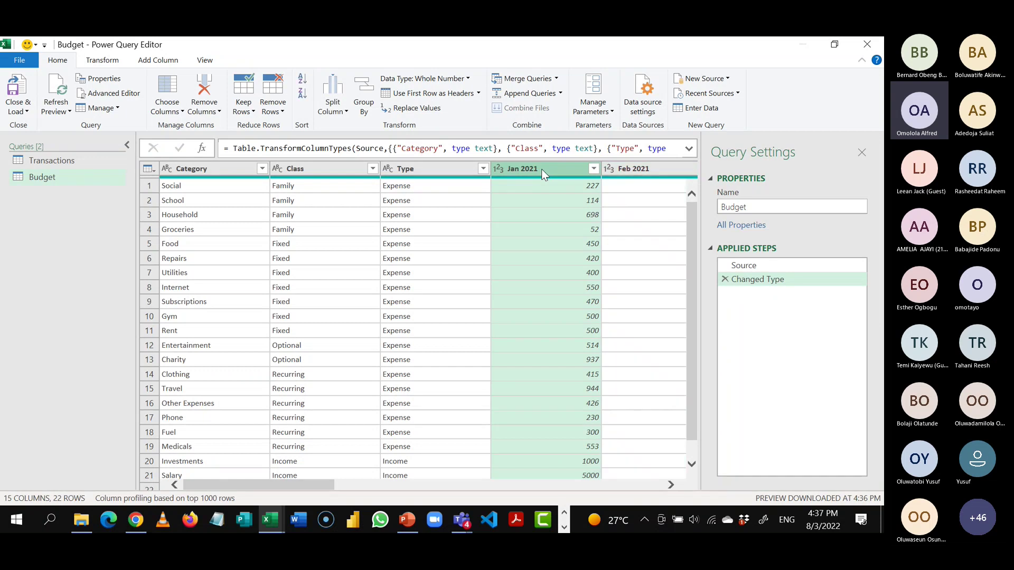
key("shift+Right")
key("shift+Right")
key("shift+Right")
key("shift+Right")
key("shift+Right")
key("shift+Right")
key("shift+Right")
key("shift+Right")
key("shift+Right")
key("shift+Right")
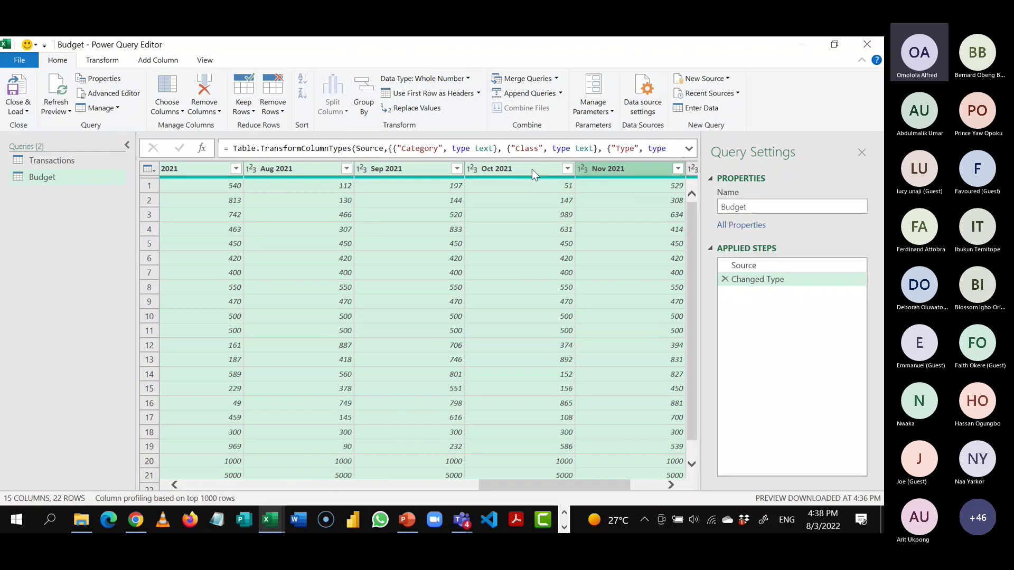
key("shift+Right")
right_click(531, 169)
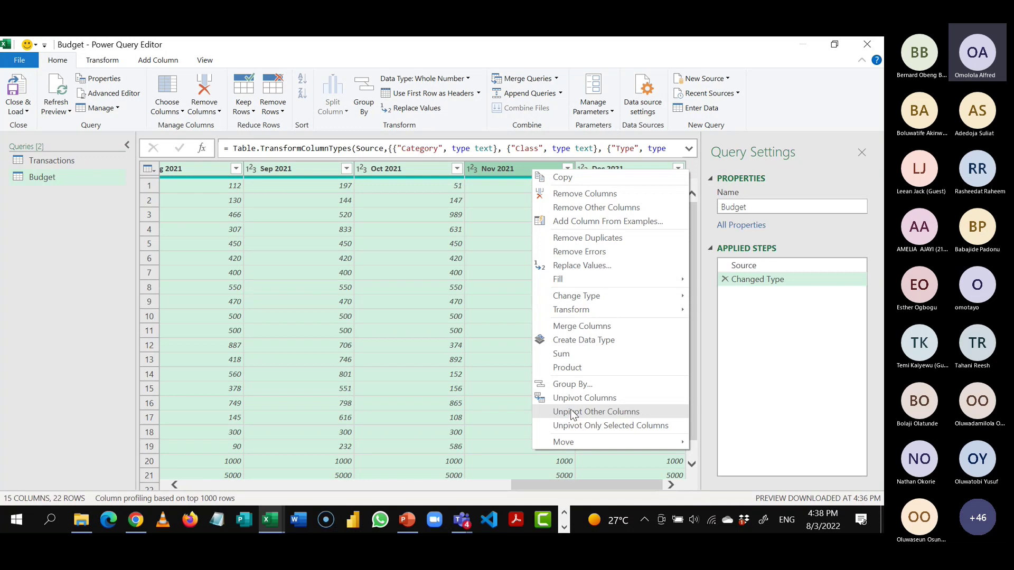
left_click(603, 401)
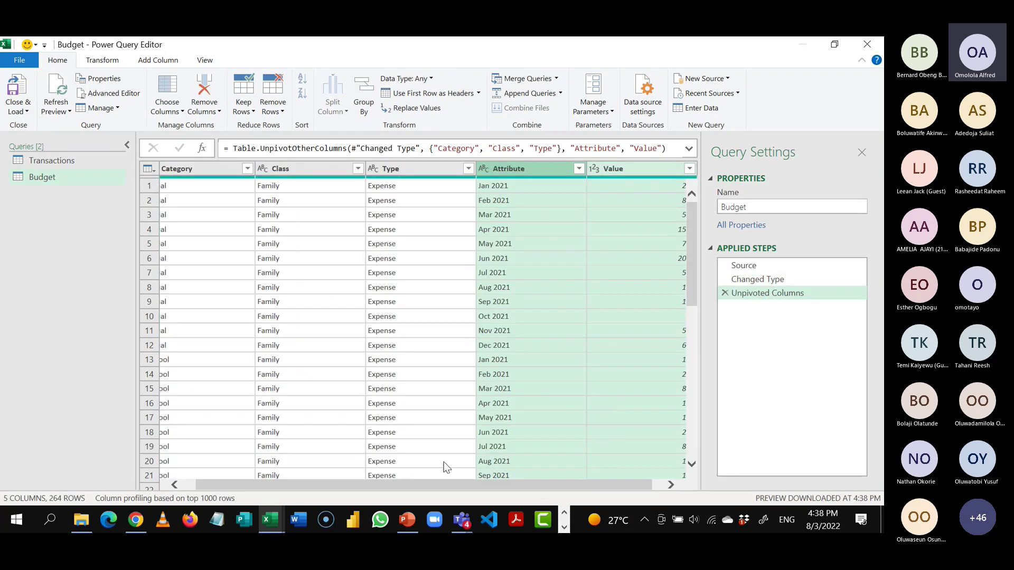
- Review the unpivoted Budget table's Category, Class, Type, Attribute and Value columns, comparing the months with their amounts
scroll(359, 486, "left", 1)
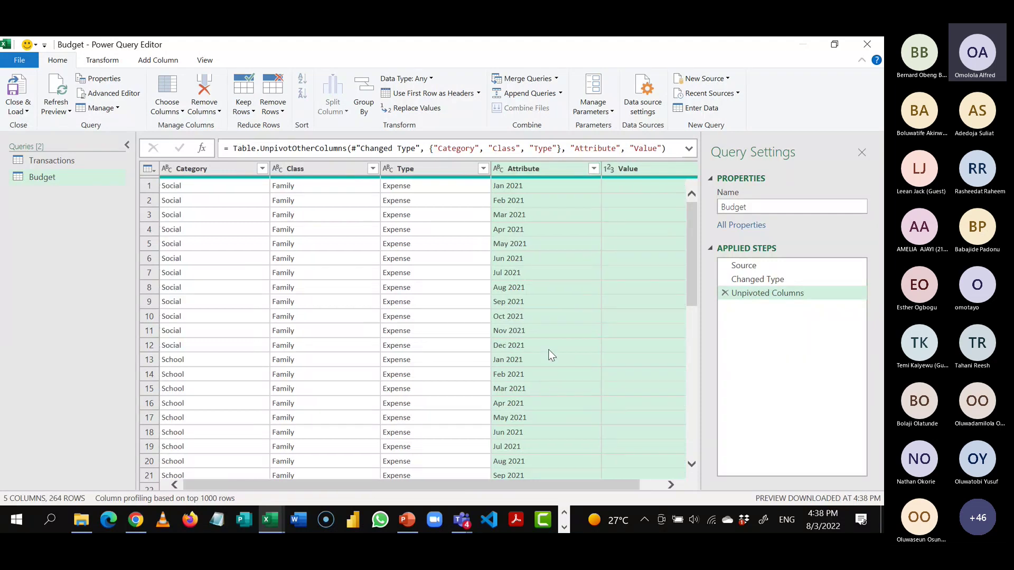
left_click(234, 174)
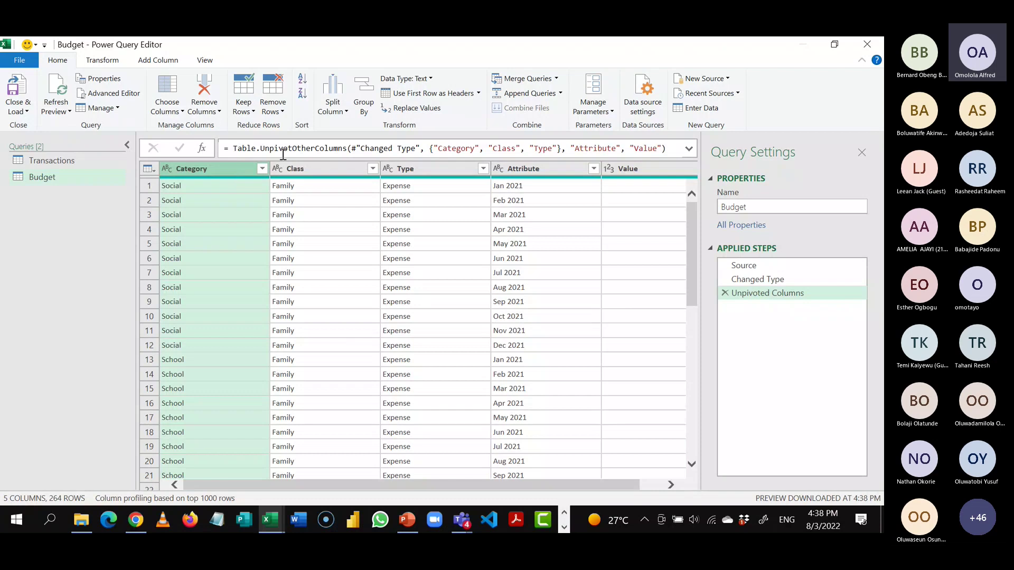
left_click(303, 170)
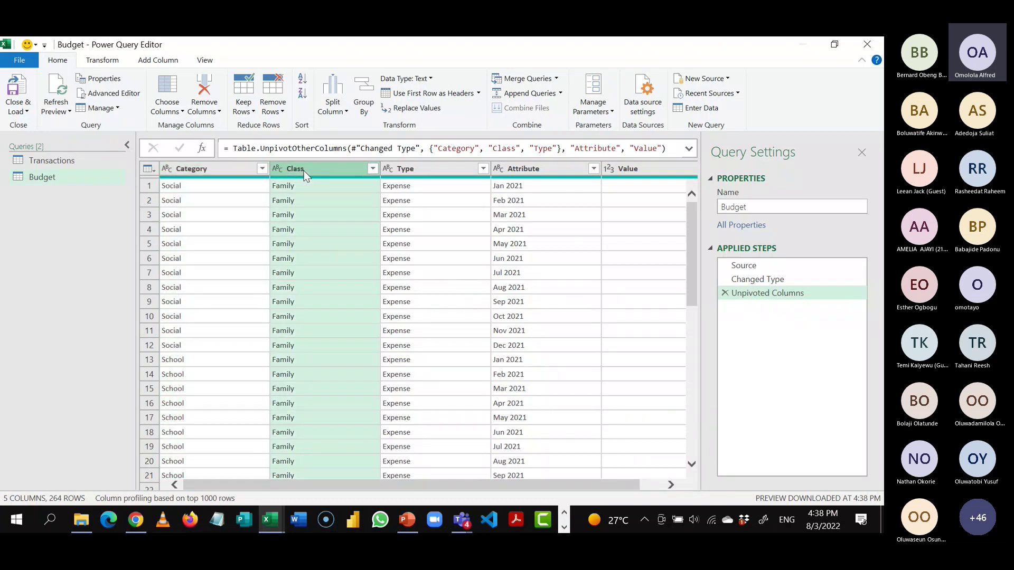
left_click(420, 165)
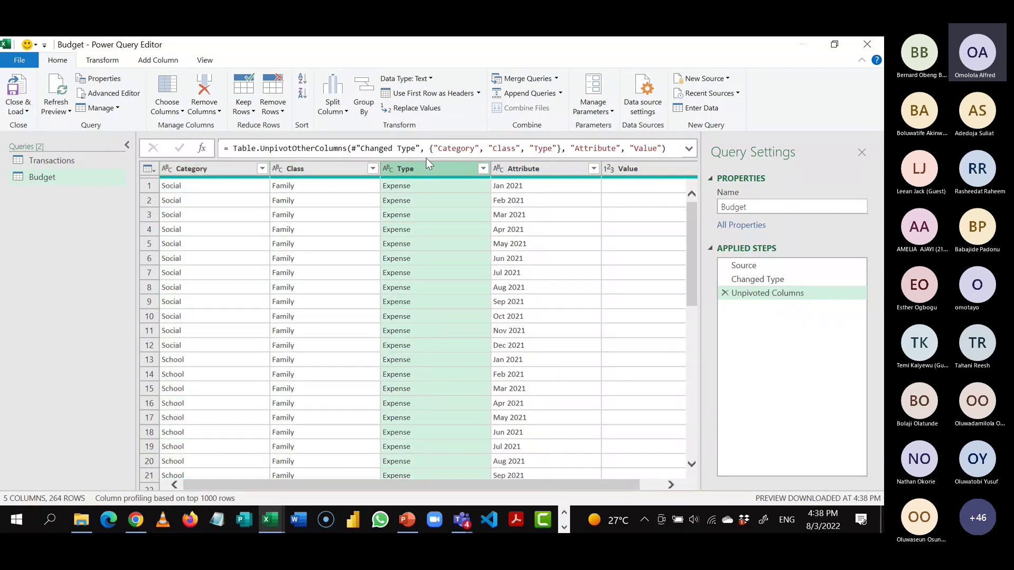
left_click(528, 168)
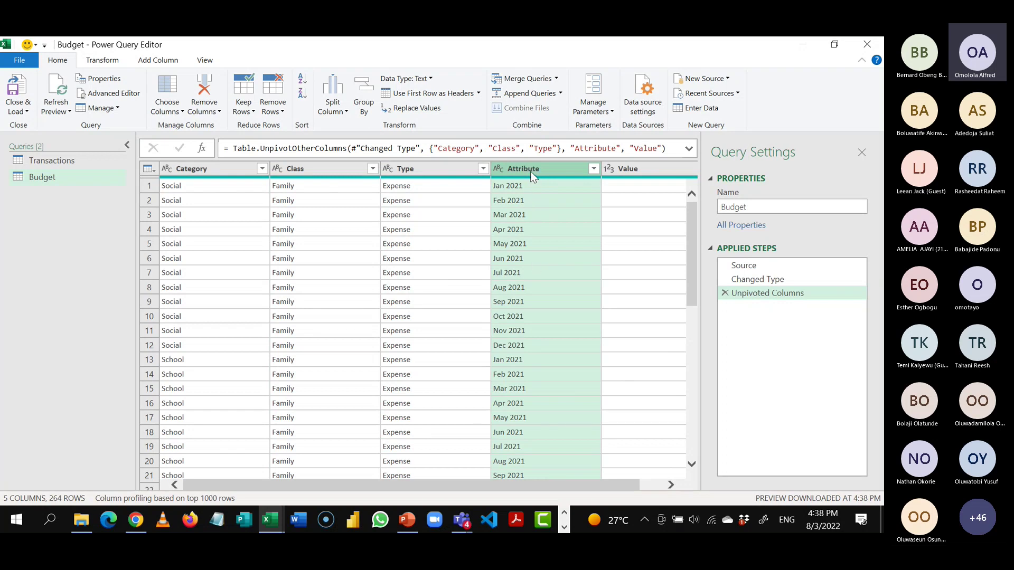
left_click(622, 401)
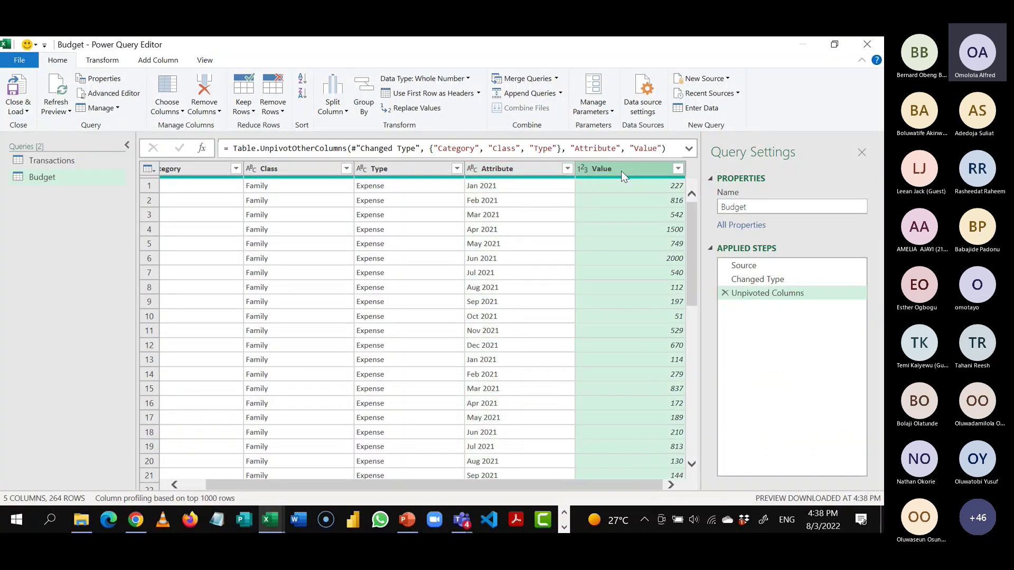
left_click(533, 170)
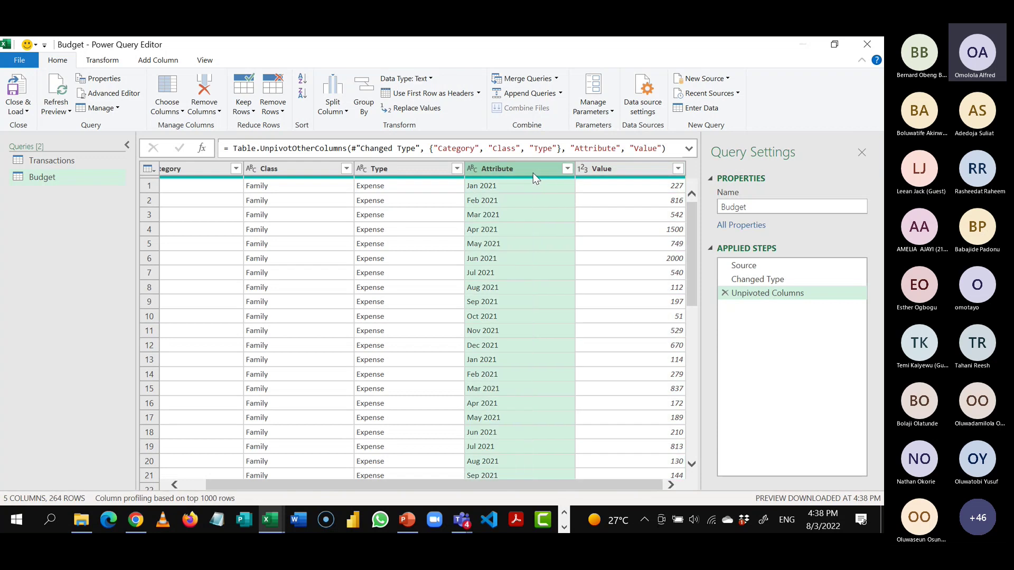
left_click(621, 170)
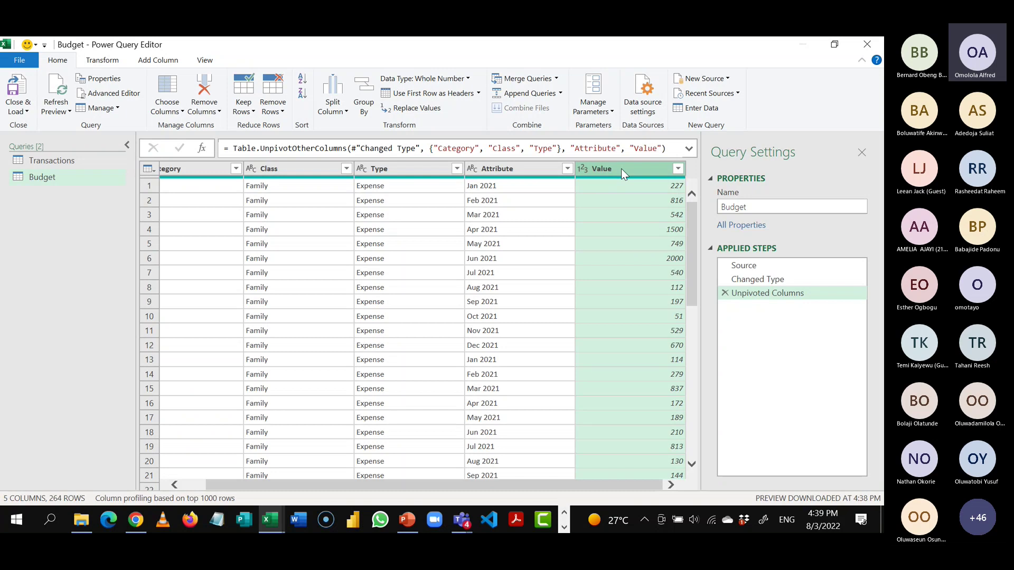
left_click(524, 171)
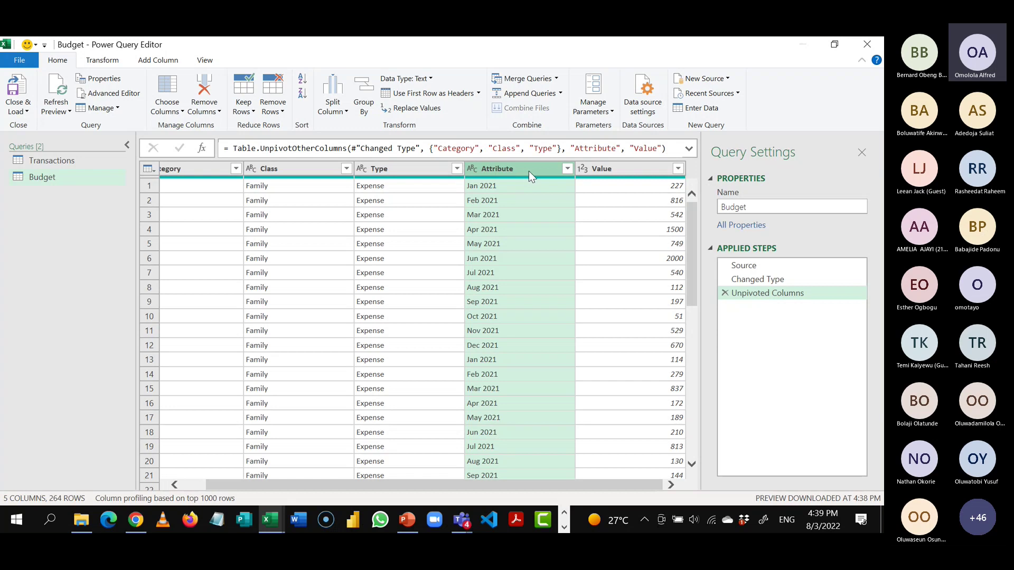
left_click(629, 173)
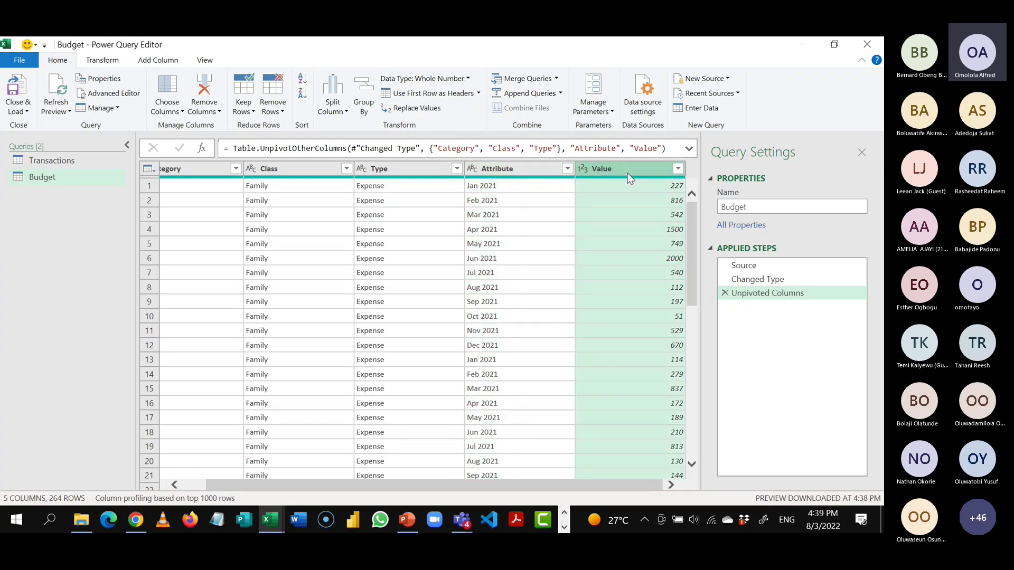
left_click(524, 169)
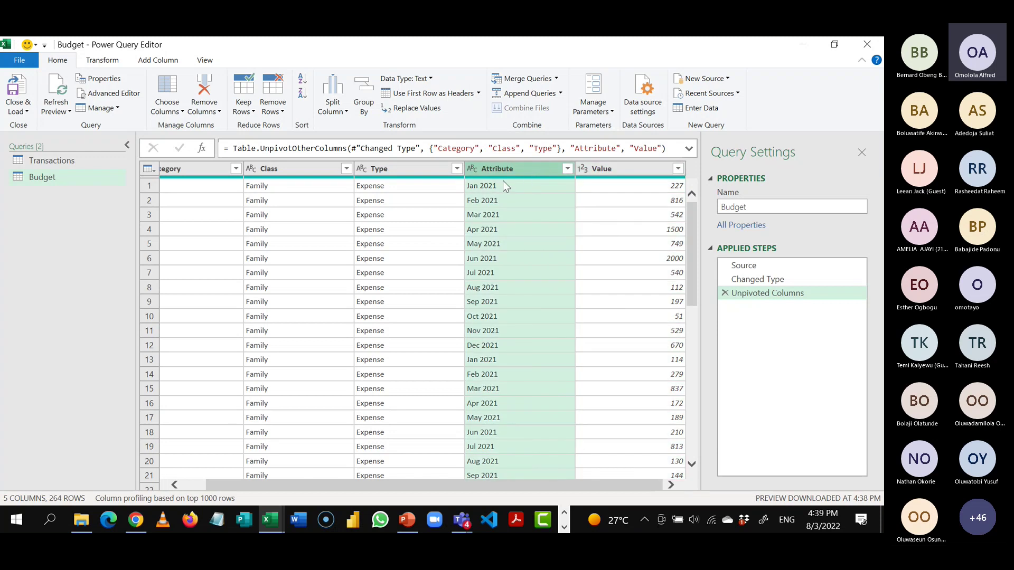
left_click(625, 168)
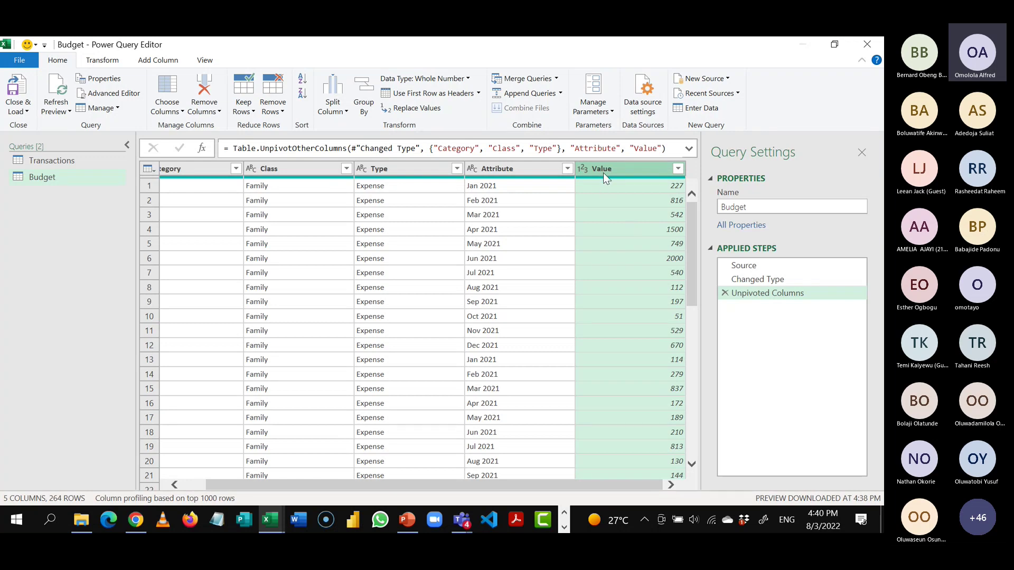
- Rename the Attribute column as Date and the Value column as Amount
double_click(538, 169)
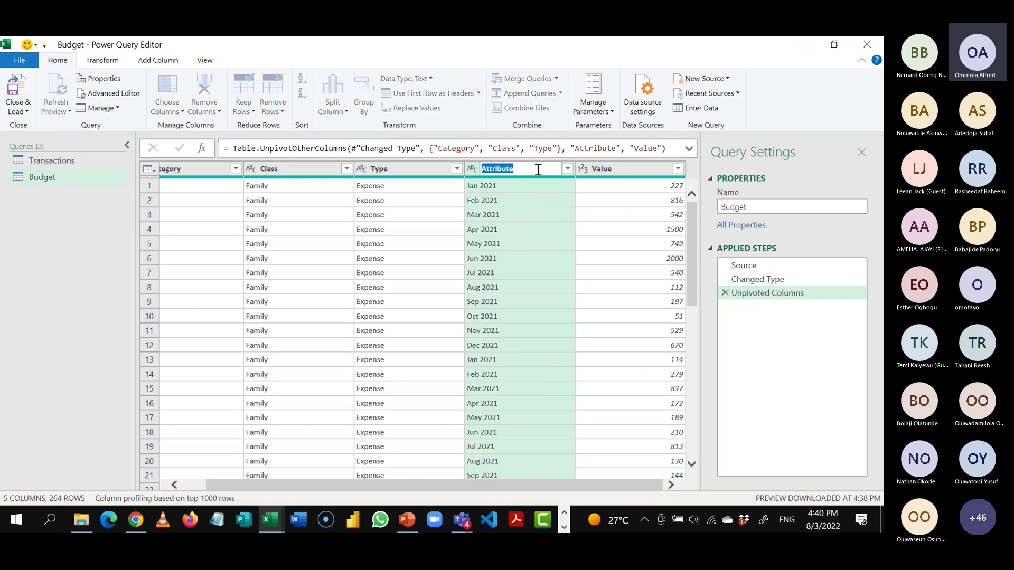
type("Date")
key("Return")
double_click(619, 167)
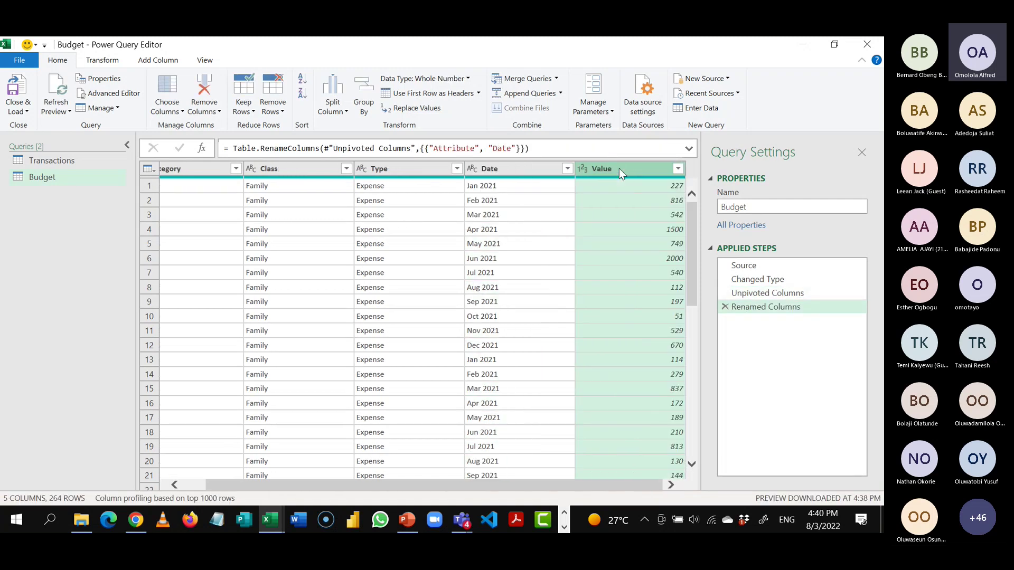
type("Amount")
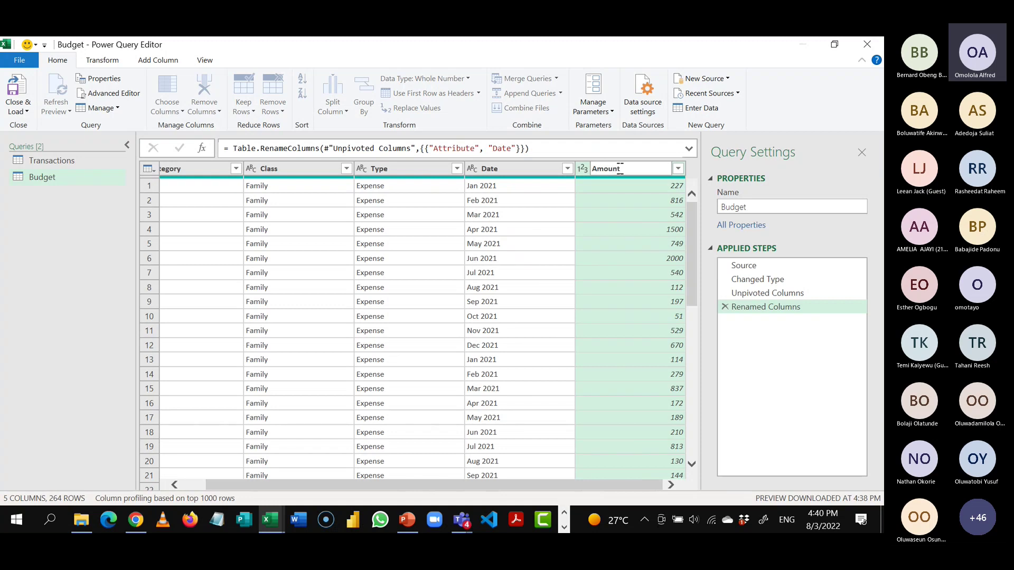
key("Return")
- Change the data type of the Budget query's Date column from text to Date
left_click(514, 169)
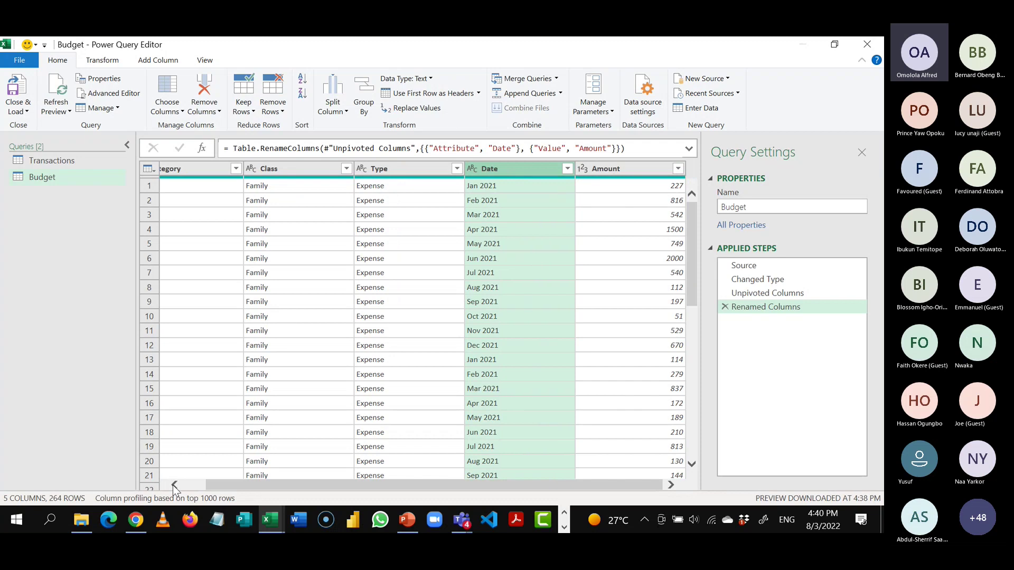
left_click(175, 485)
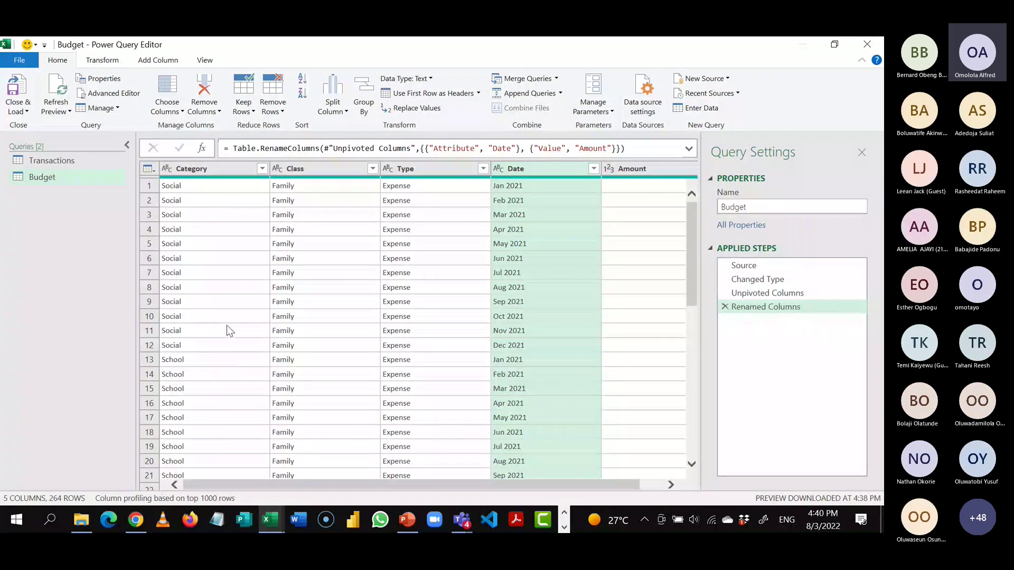
left_click(229, 172)
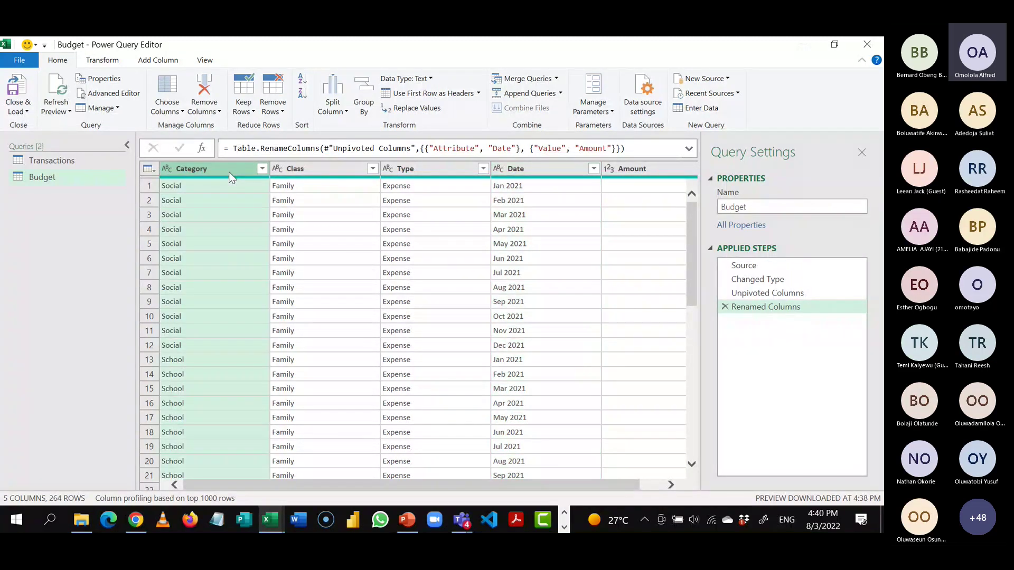
left_click(309, 171)
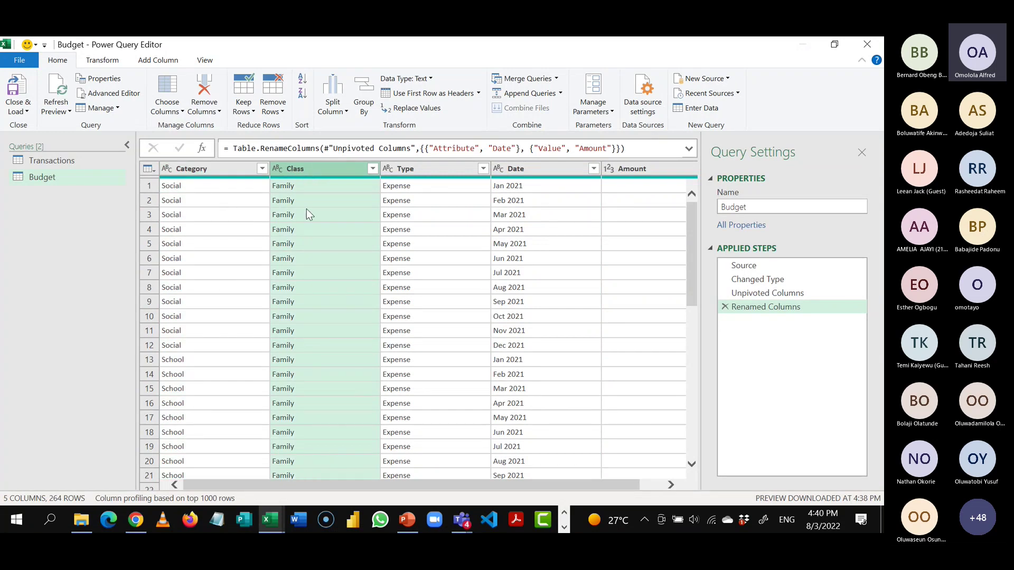
left_click(228, 173)
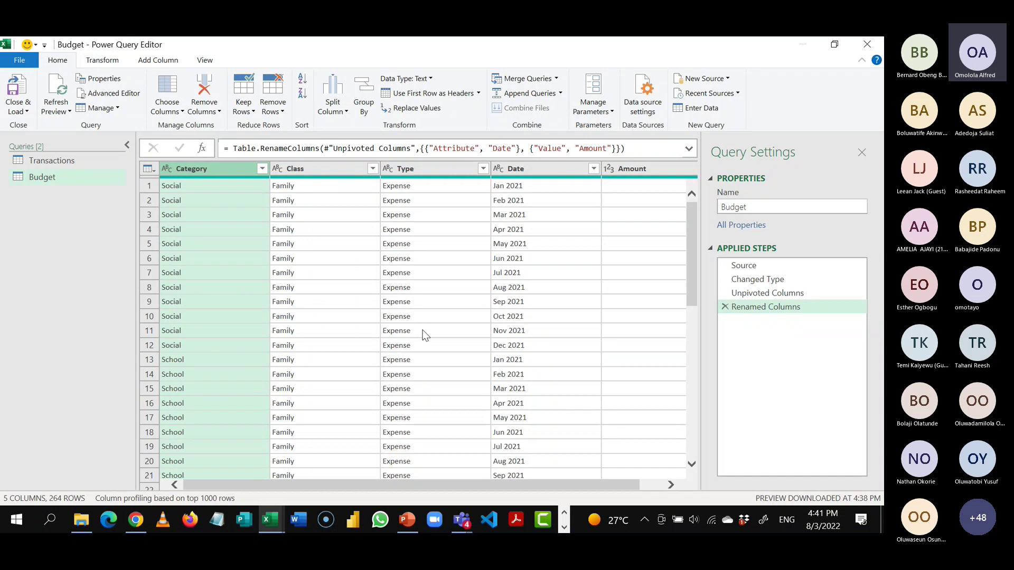
left_click(540, 483)
left_click_drag(540, 482, 598, 488)
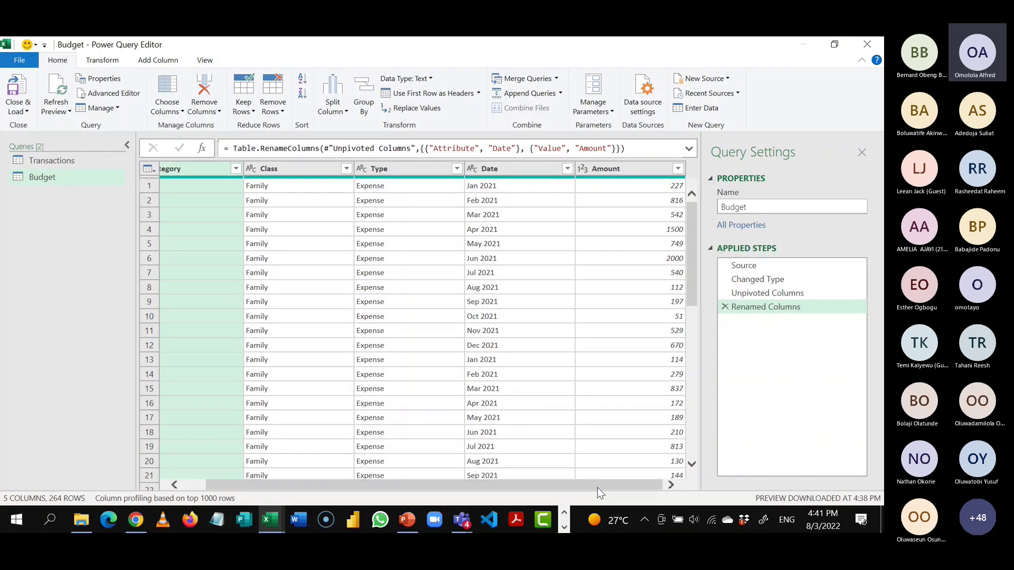
left_click(502, 173)
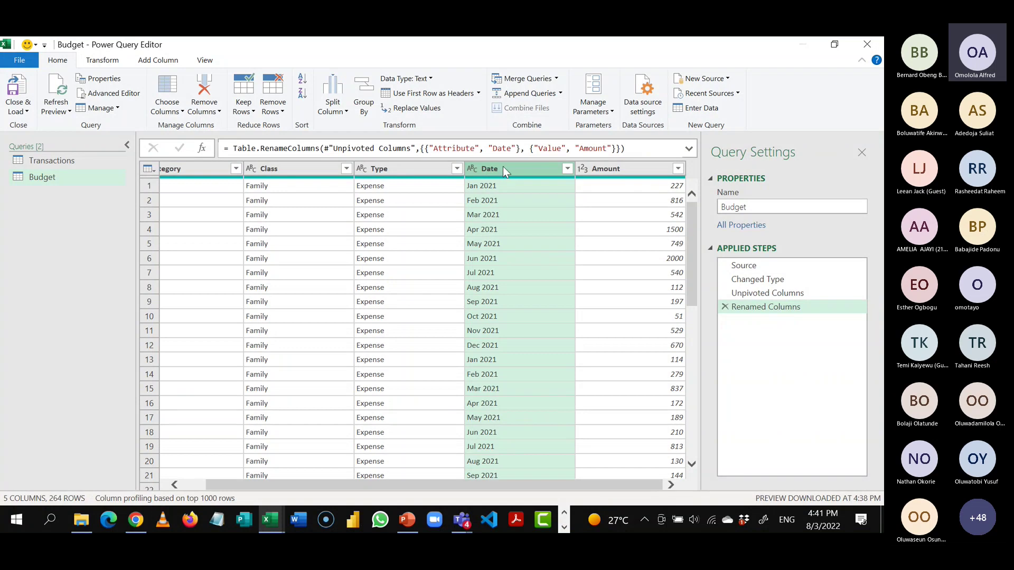
left_click(471, 169)
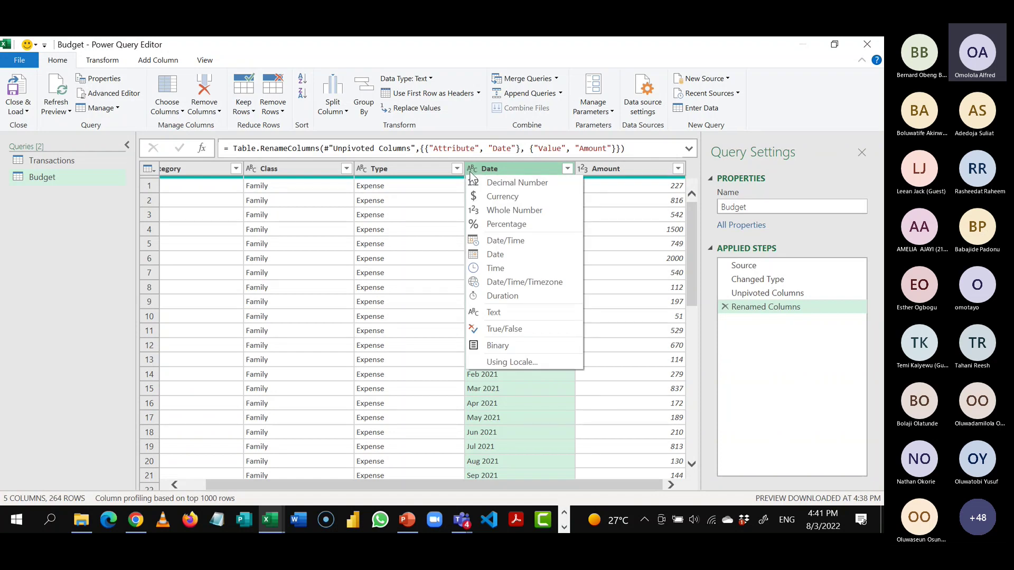
left_click(496, 255)
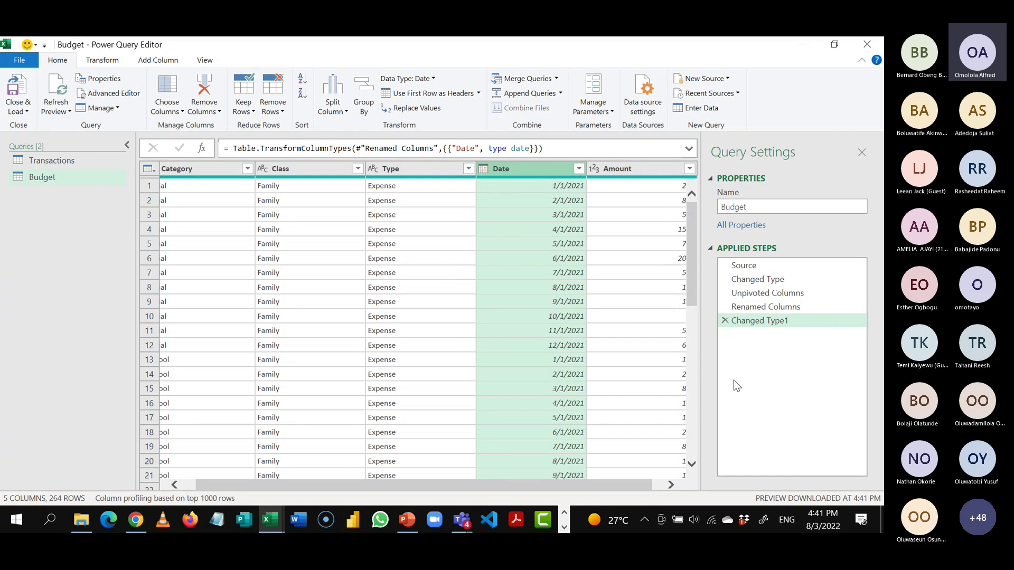
- Check the Amount, Date and Type columns of the Budget query
left_click(670, 484)
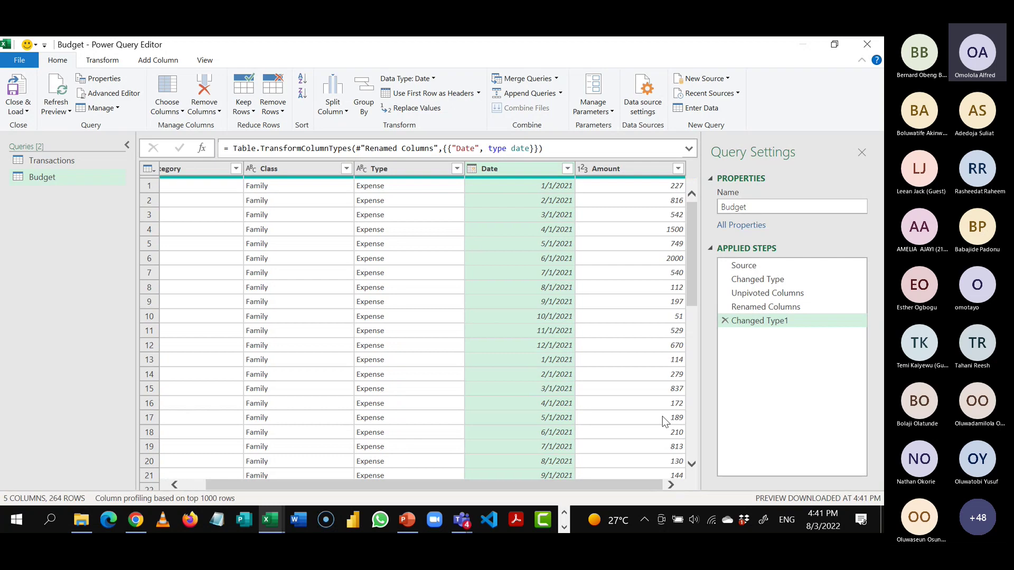
left_click(615, 170)
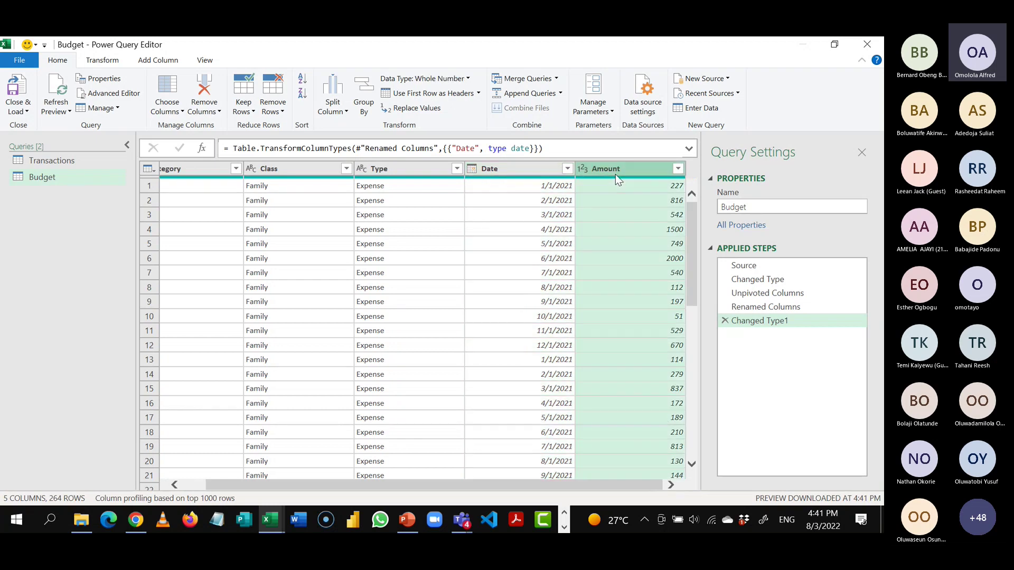
left_click(492, 172)
left_click(407, 173)
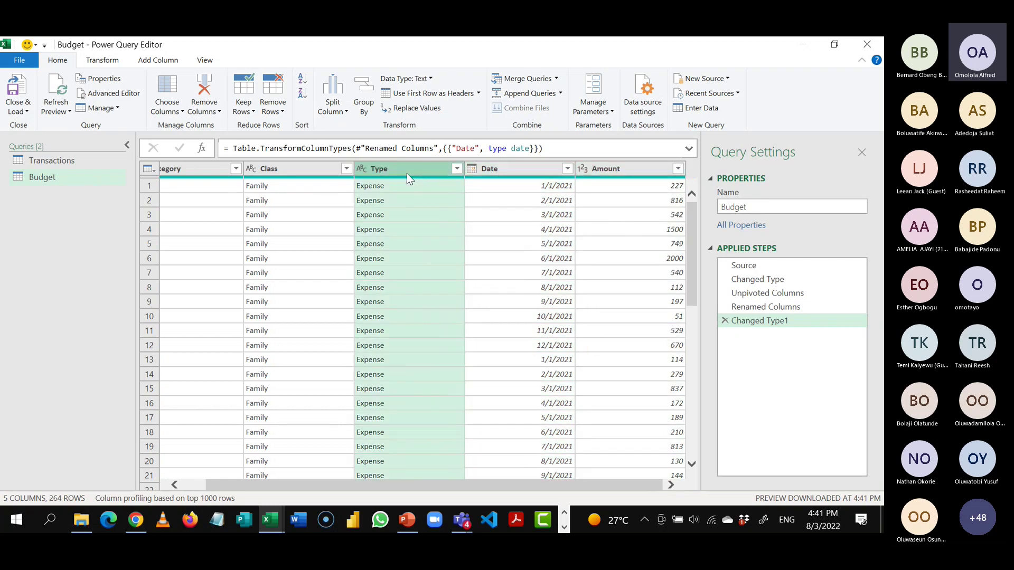
- Change the data type of the Transactions query's Date column from Date/Time to Date, replacing the current type conversion
key("Left")
key("Left")
key("Left")
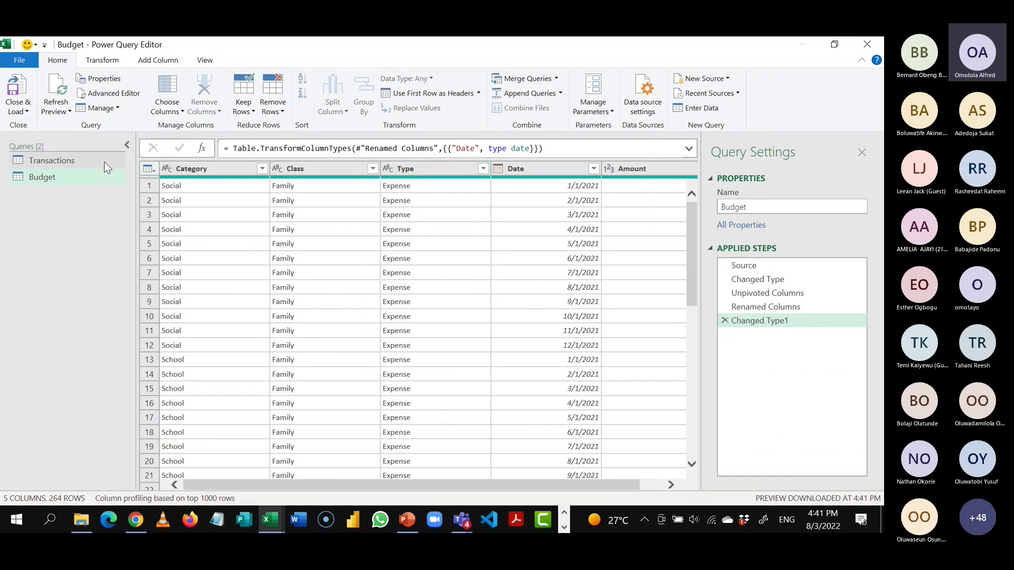
left_click(93, 162)
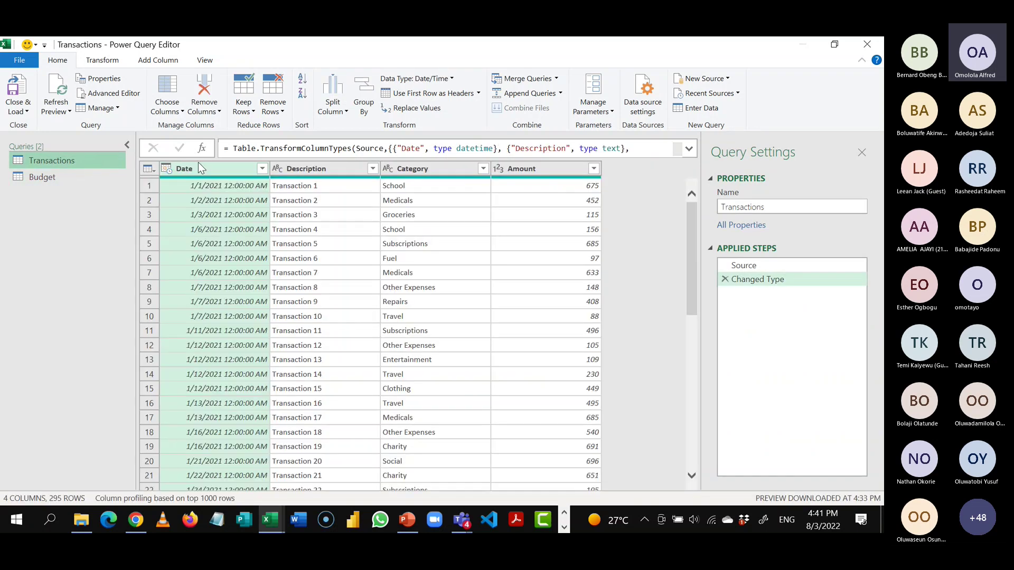
left_click(198, 168)
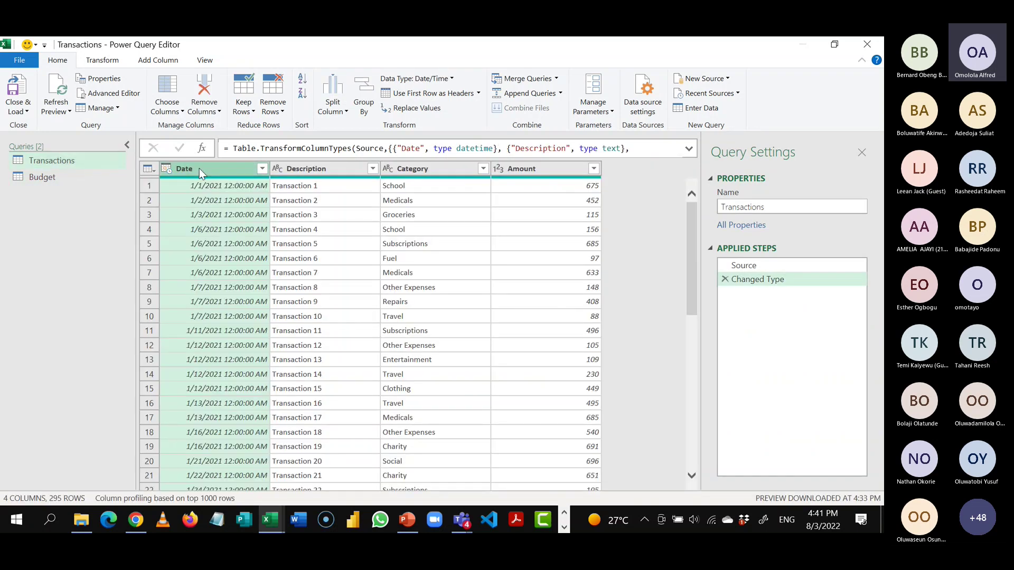
left_click(170, 169)
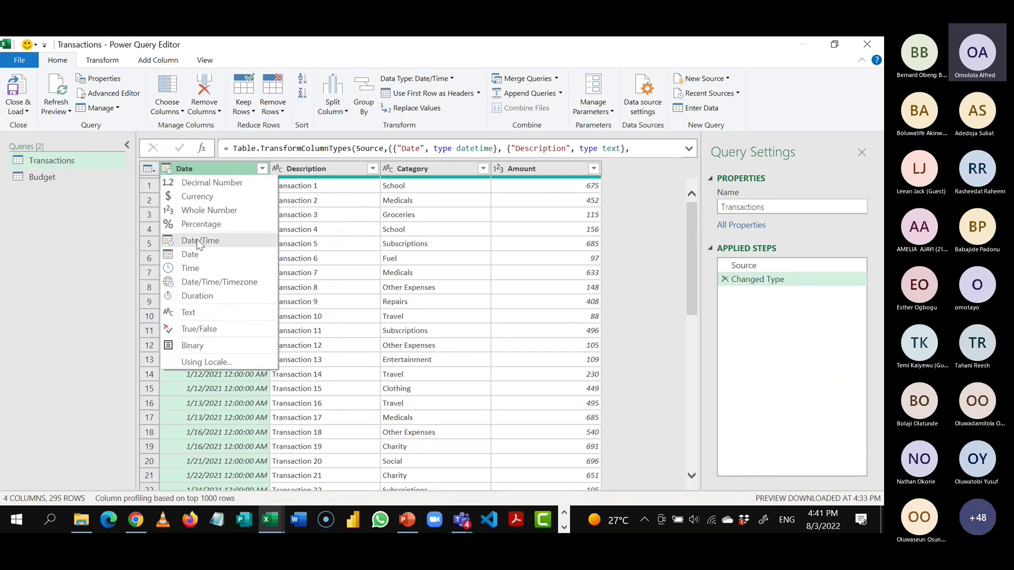
left_click(197, 254)
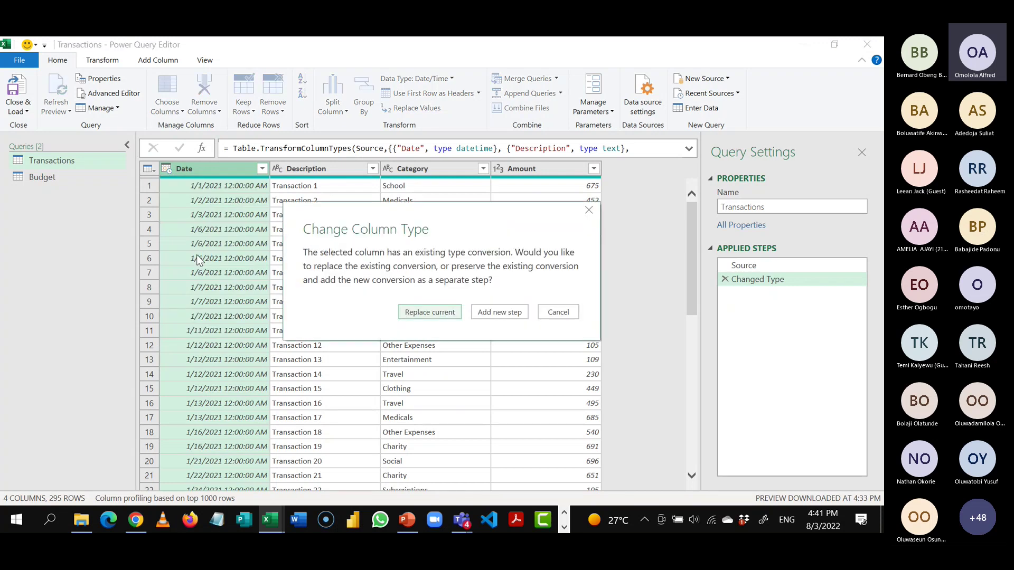
left_click(420, 312)
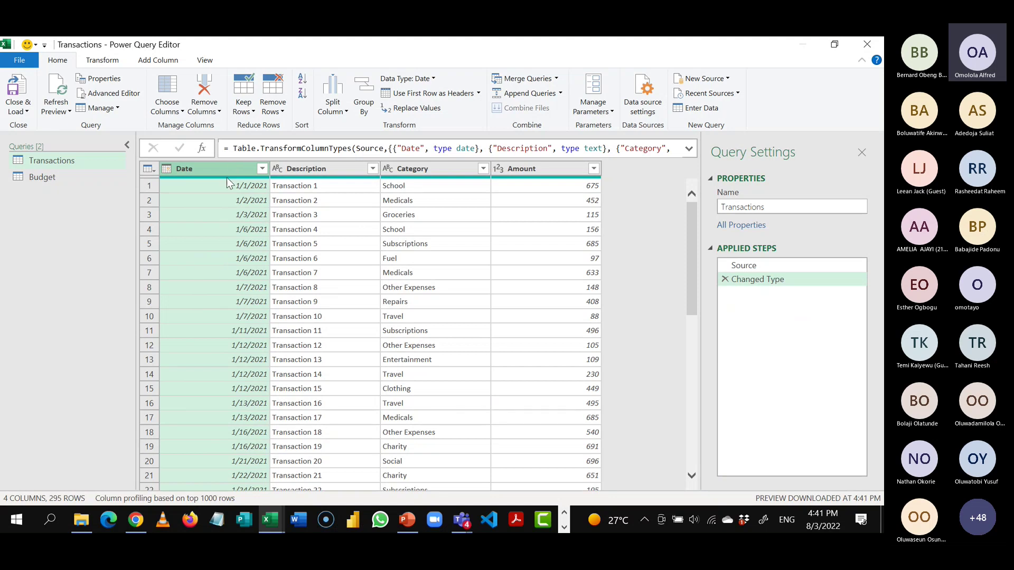
- Check the Description, Category, Amount and Date columns of the Transactions query and their data types
left_click(298, 170)
left_click(411, 171)
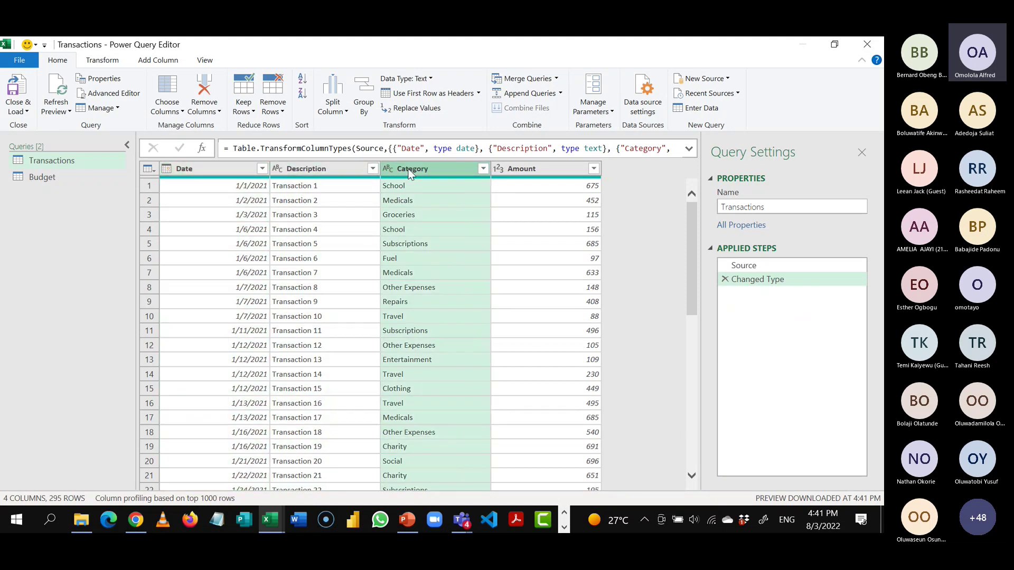
left_click(531, 170)
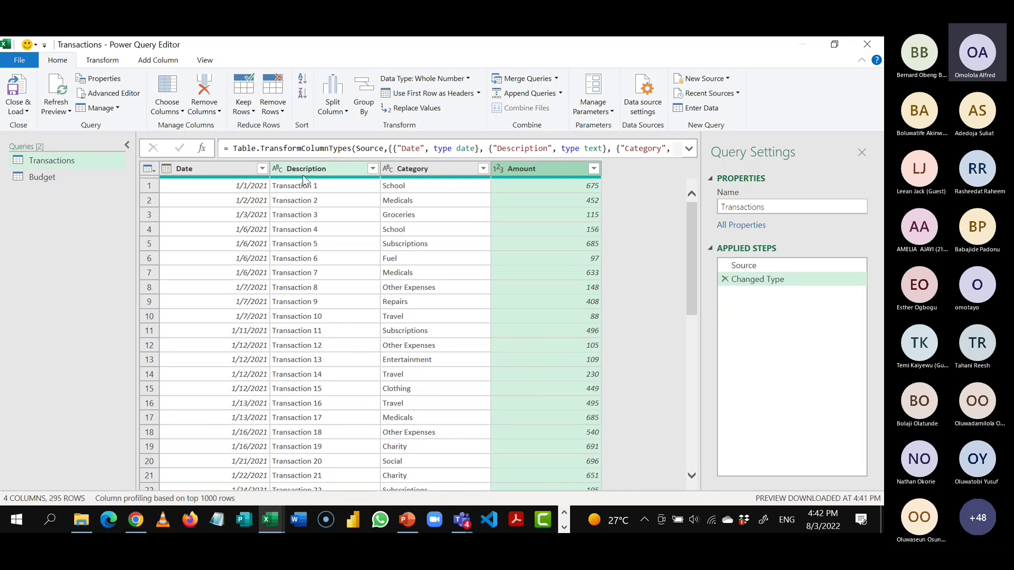
left_click(217, 173)
left_click(104, 183)
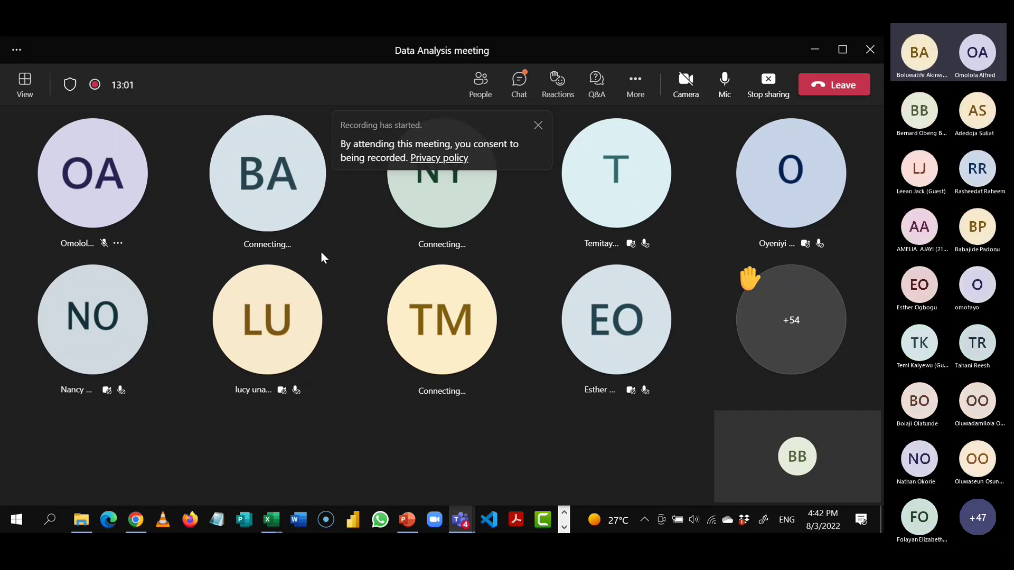
left_click(272, 521)
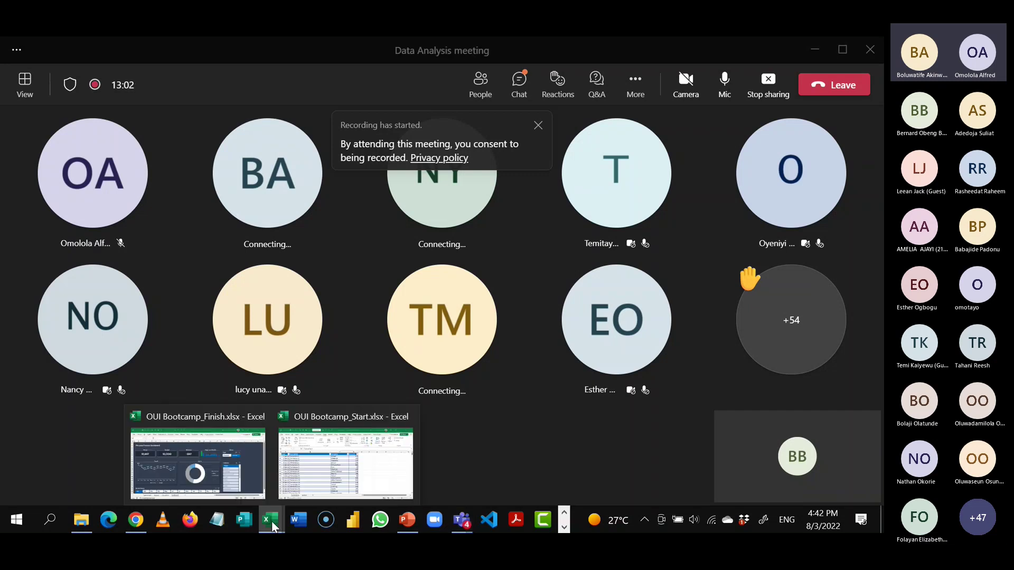
left_click(332, 480)
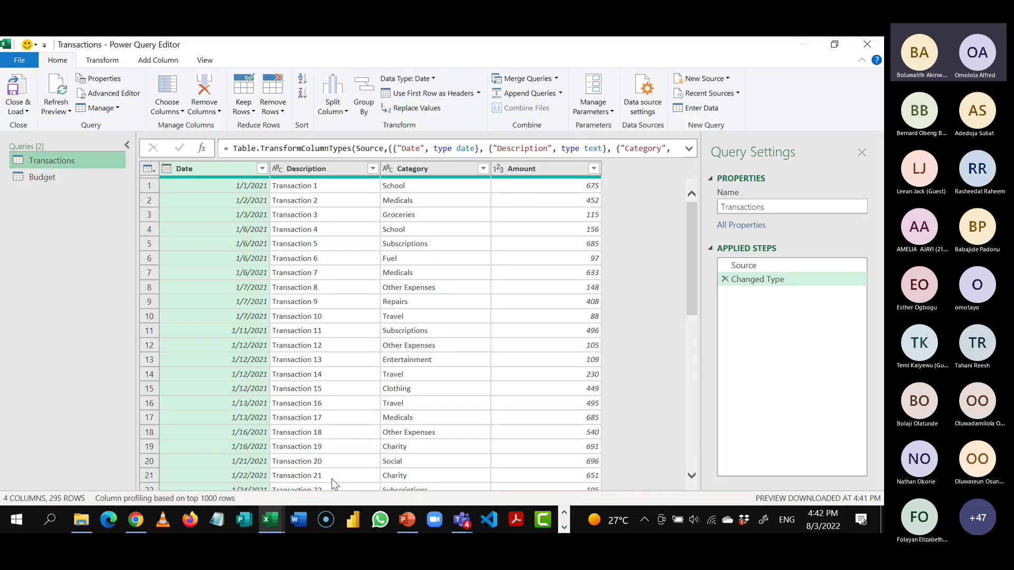
left_click(461, 520)
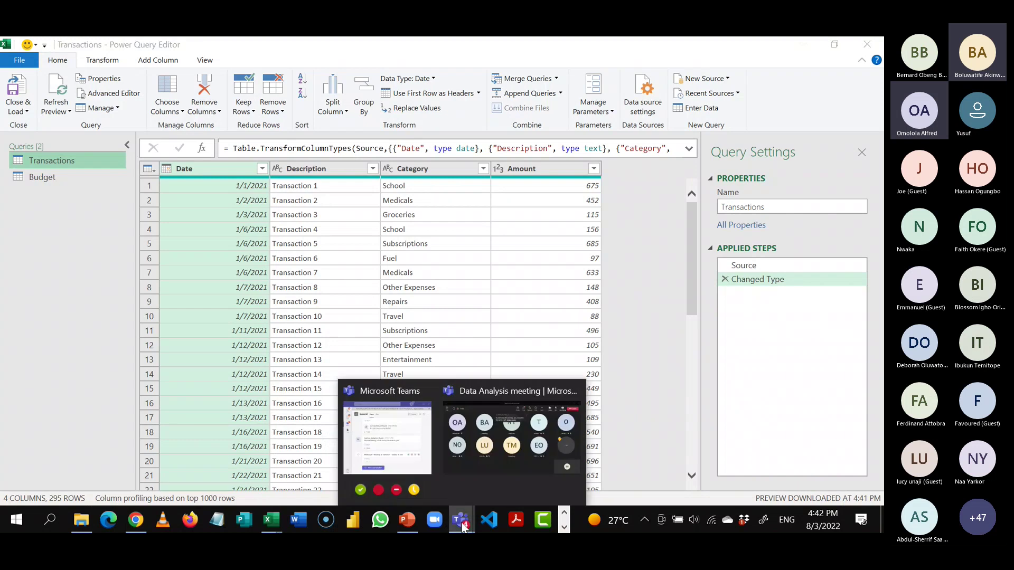
left_click(480, 445)
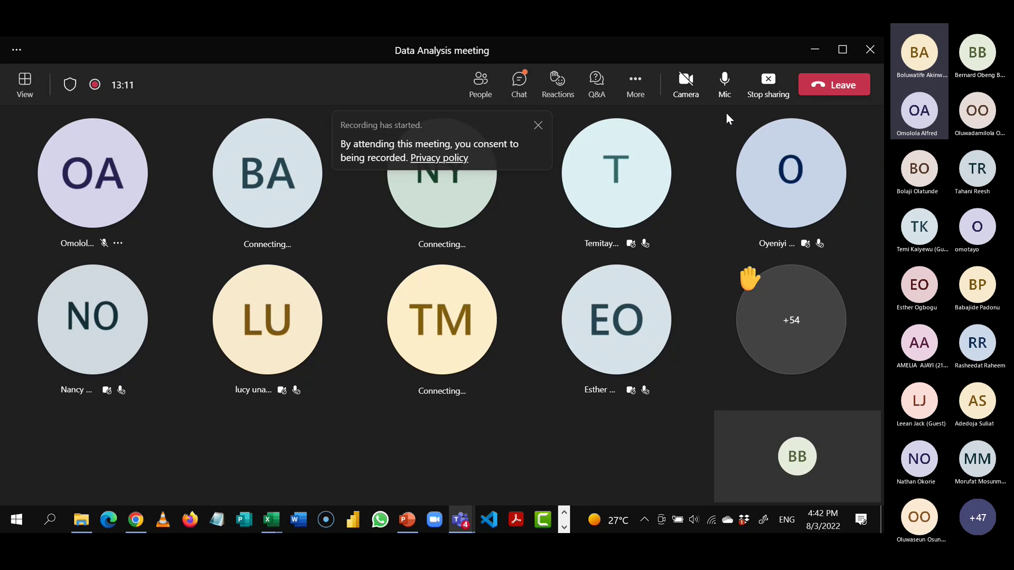
key("alt+Tab")
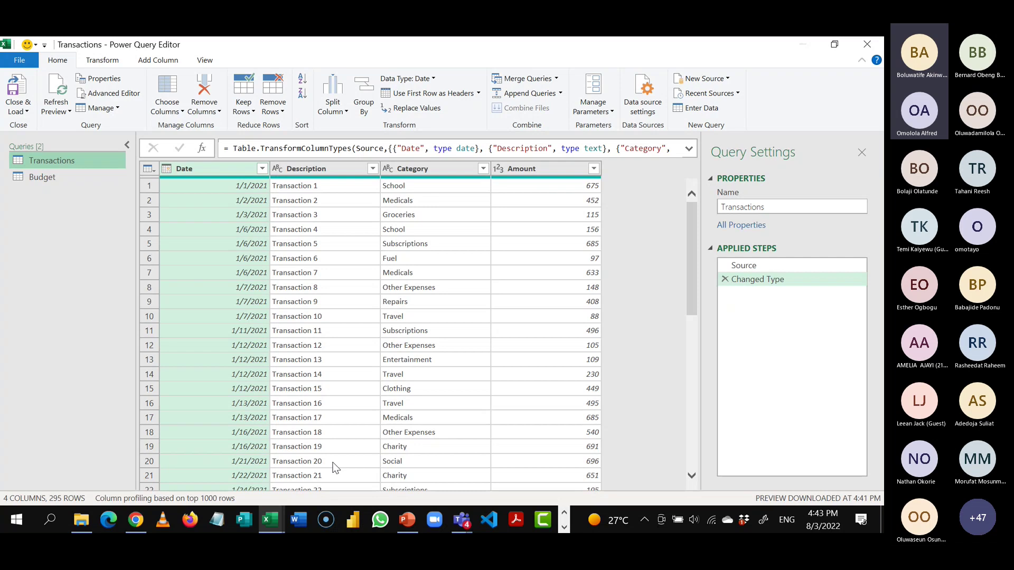
- Switch to the Data Analysis meeting in Teams and read the messages in the meeting chat
left_click(461, 520)
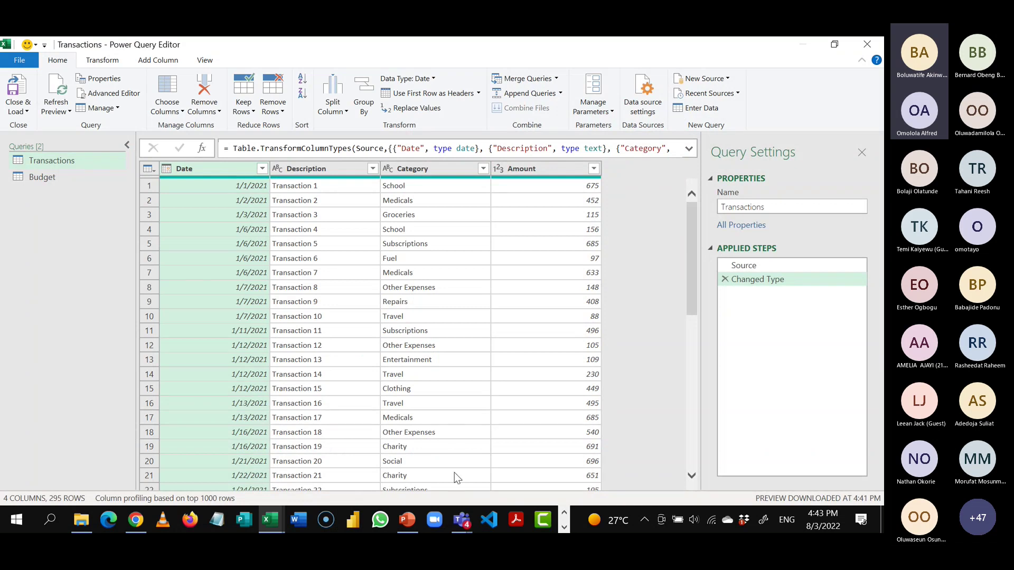
mouse_move(461, 522)
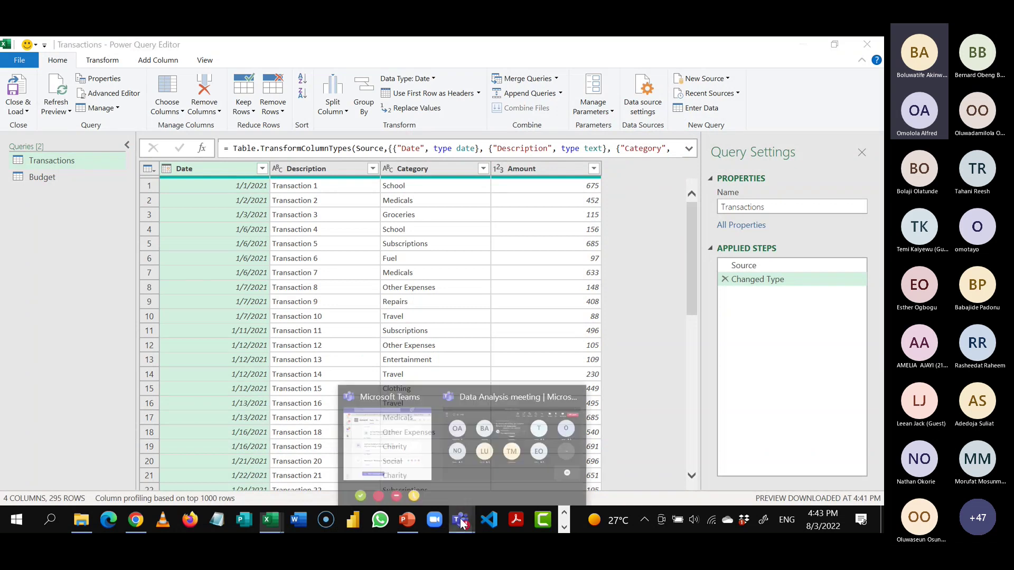
left_click(508, 455)
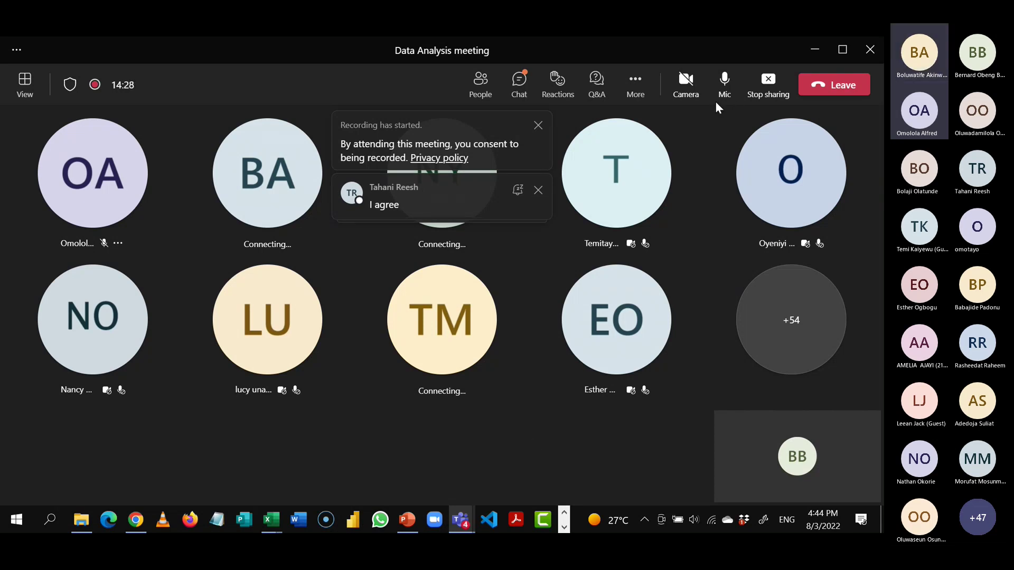
left_click(522, 89)
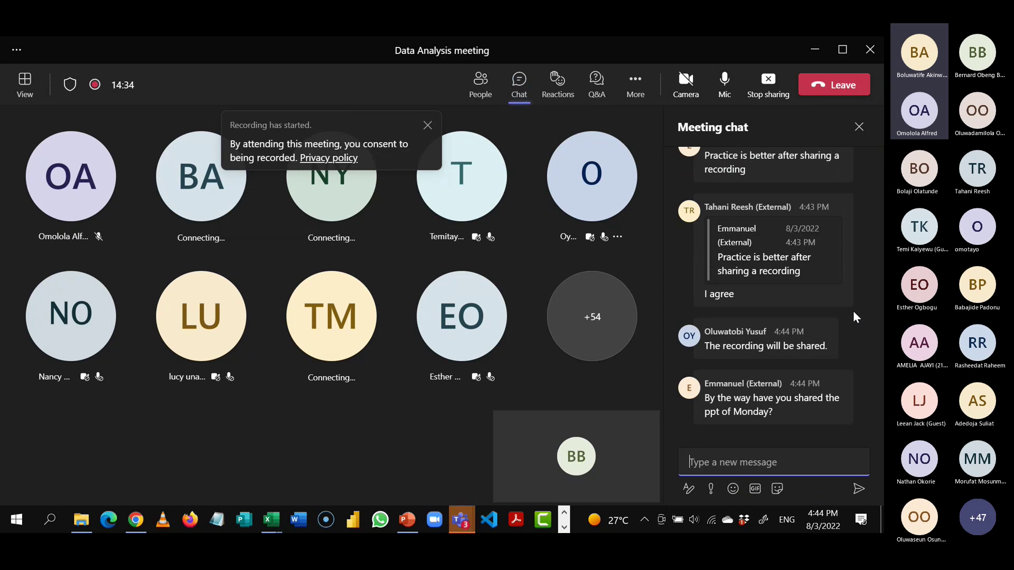
left_click_drag(880, 413, 883, 441)
scroll(881, 276, "up", 1)
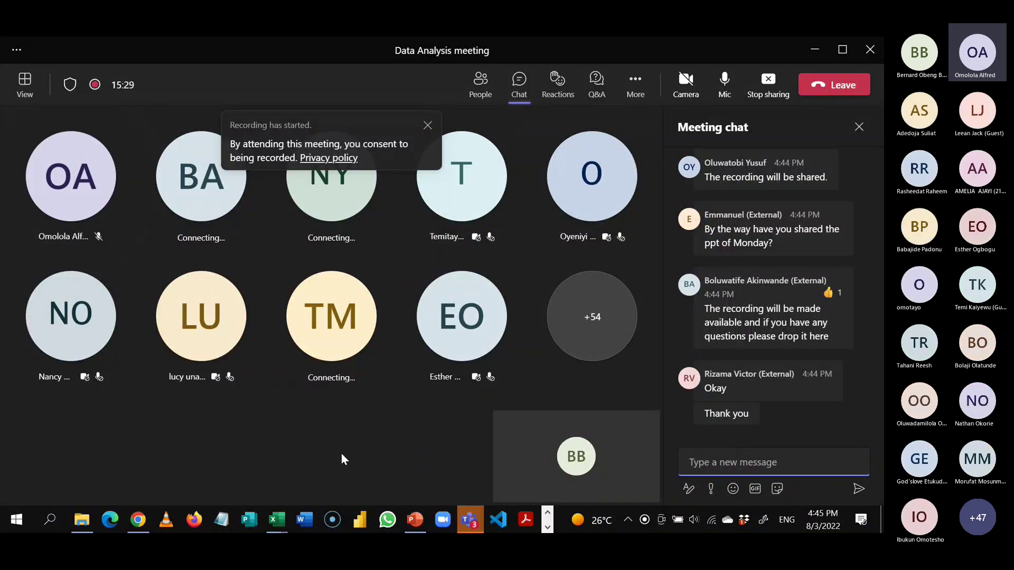
- Go back briefly to the Transactions query, and return to the Teams meeting to read the newest chat question
left_click(281, 525)
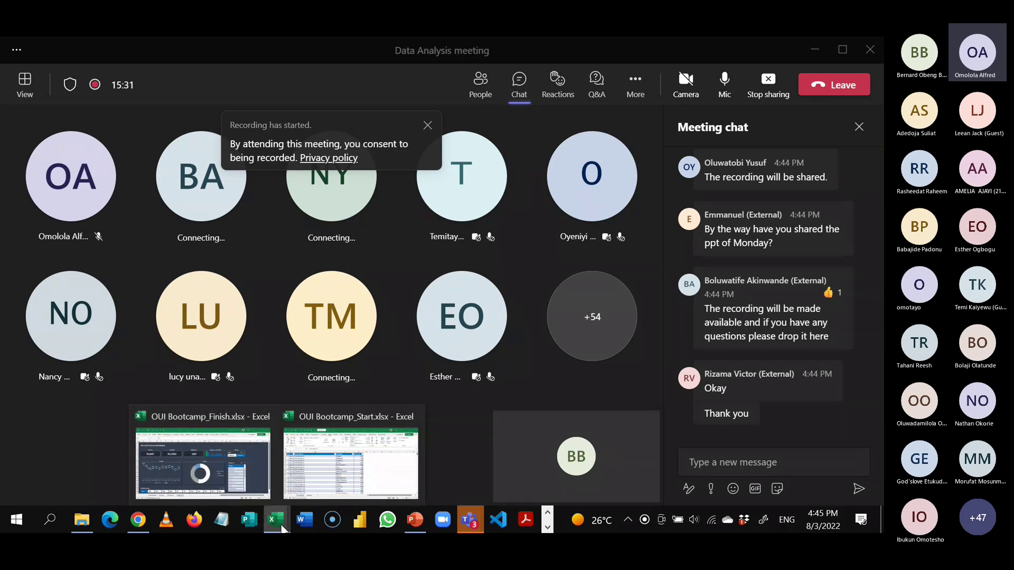
left_click(332, 479)
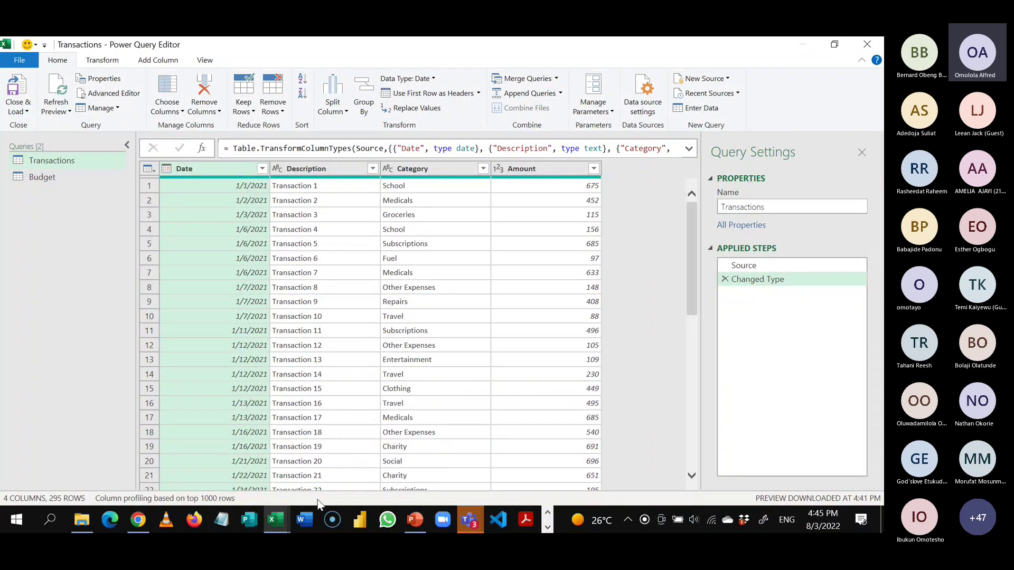
mouse_move(471, 521)
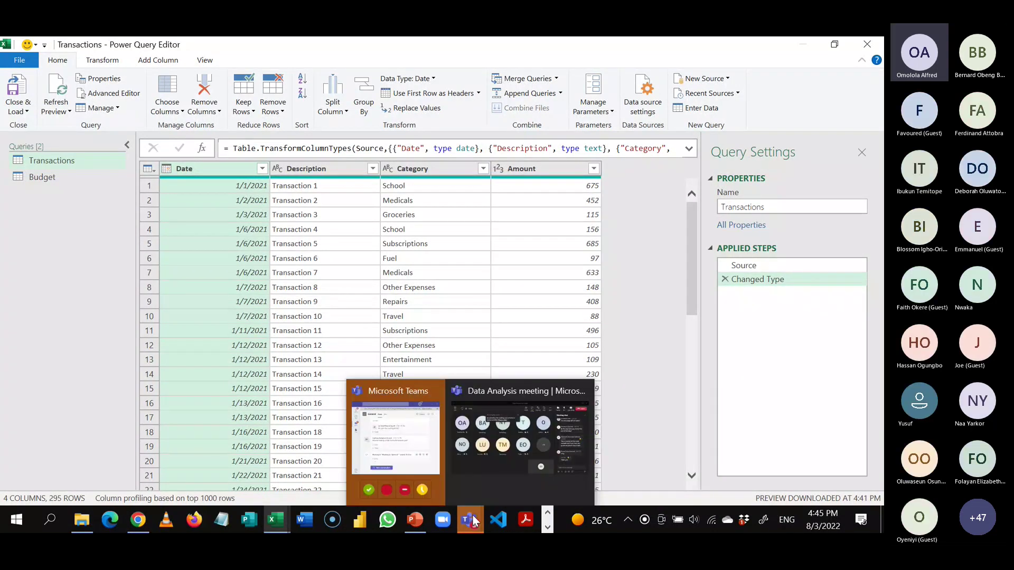
left_click(503, 460)
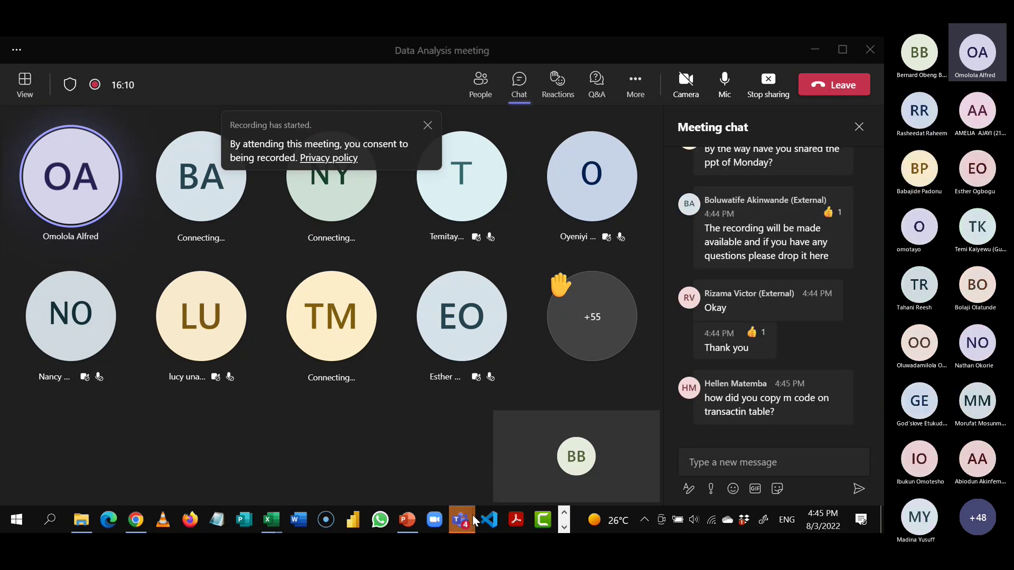
- Switch from the Teams meeting to Excel and return to the Power Query Editor of OUI Bootcamp_Start.xlsx
mouse_move(472, 514)
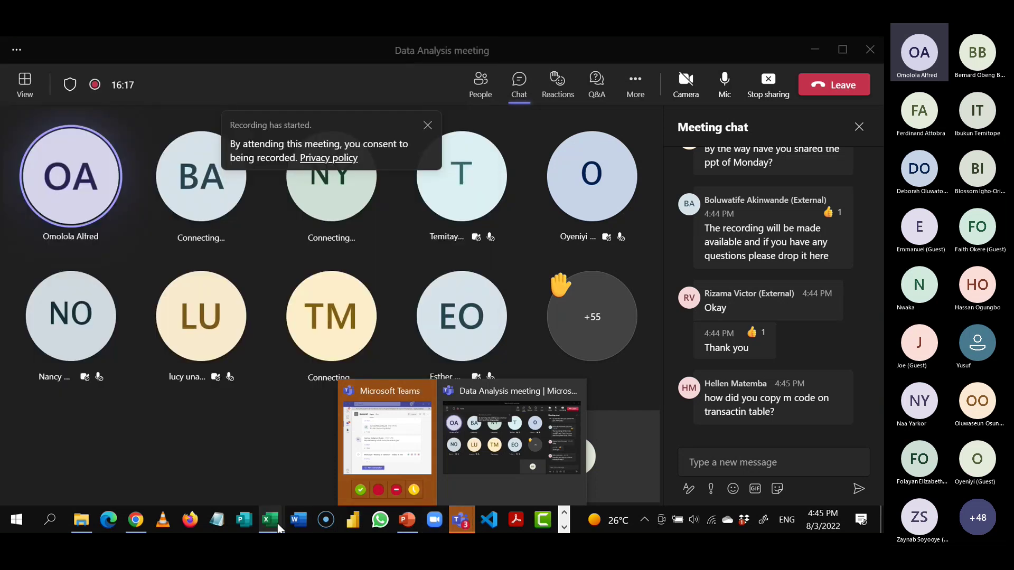
mouse_move(279, 527)
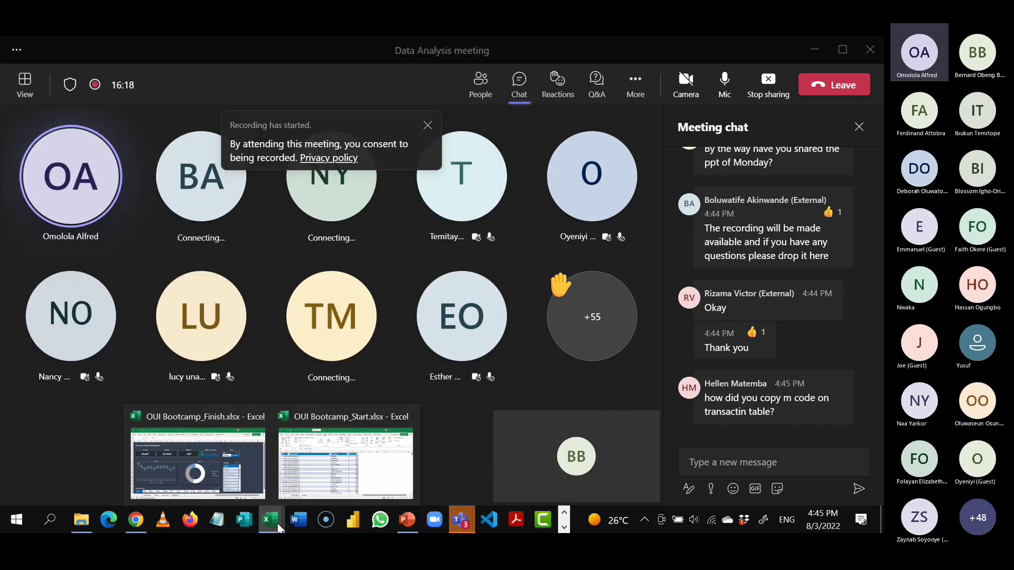
left_click(252, 471)
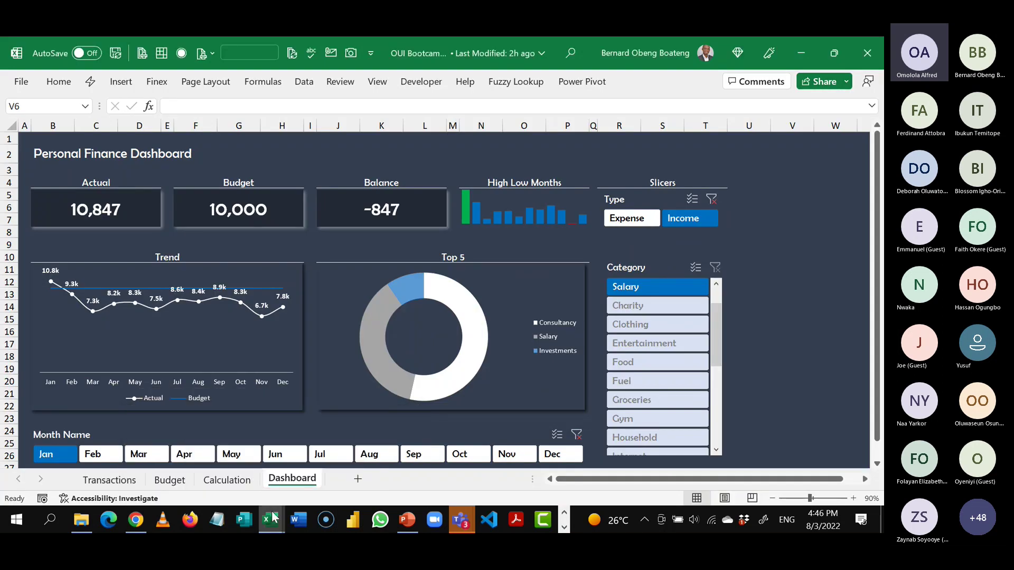
mouse_move(275, 519)
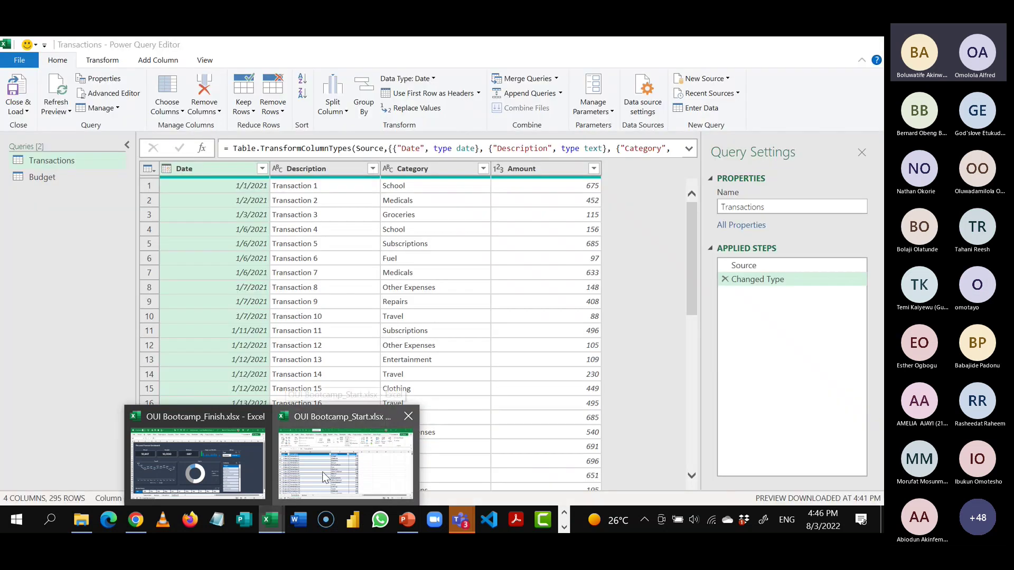
left_click(322, 471)
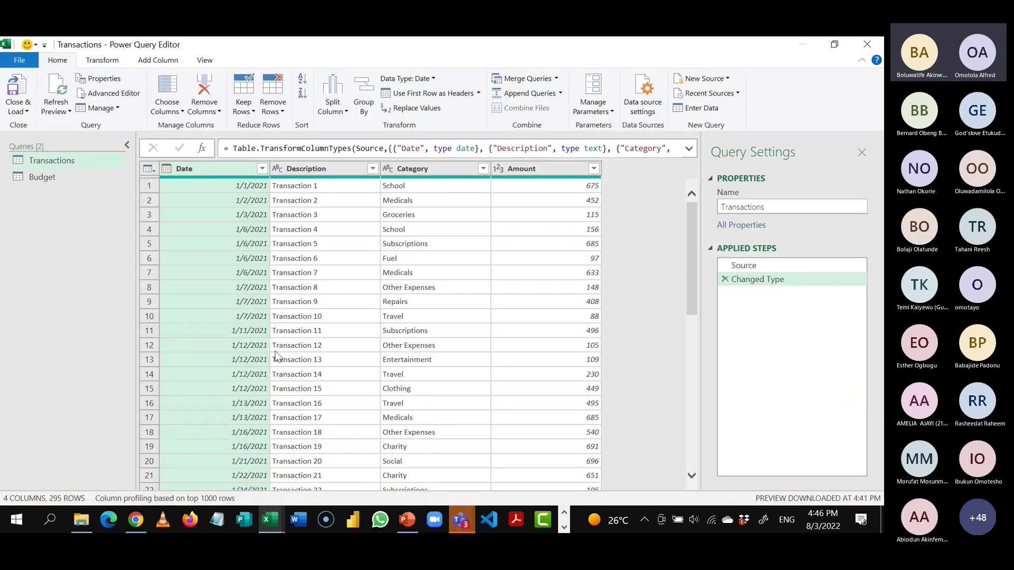
- Show the Source step of the Transactions query and select its entire M formula
left_click(82, 179)
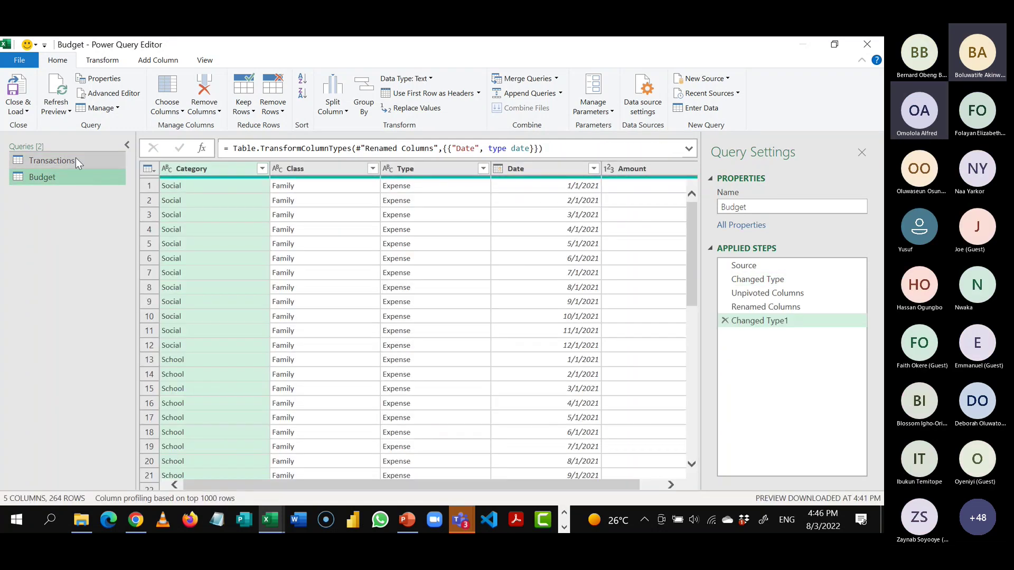
left_click(75, 159)
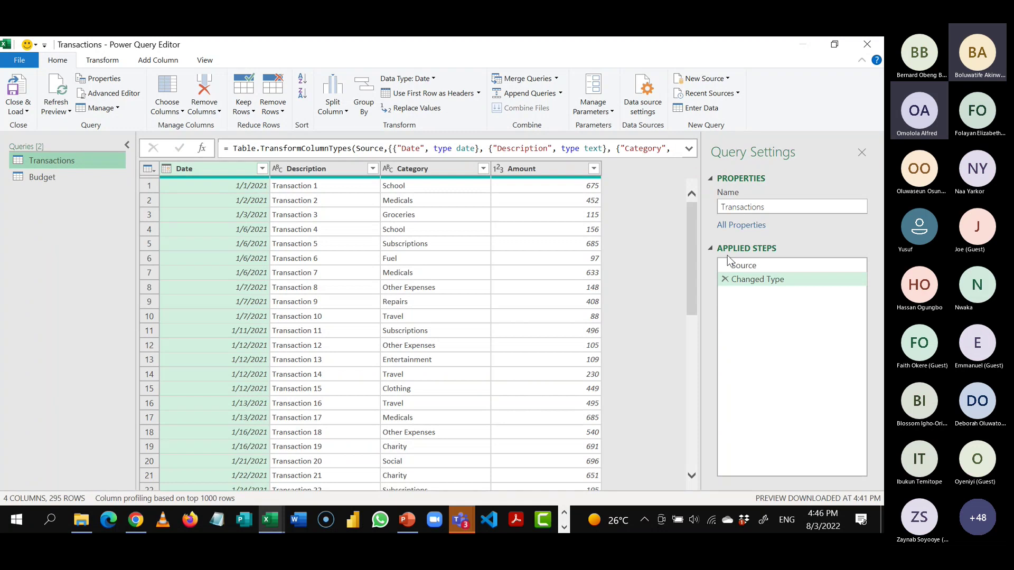
left_click(752, 264)
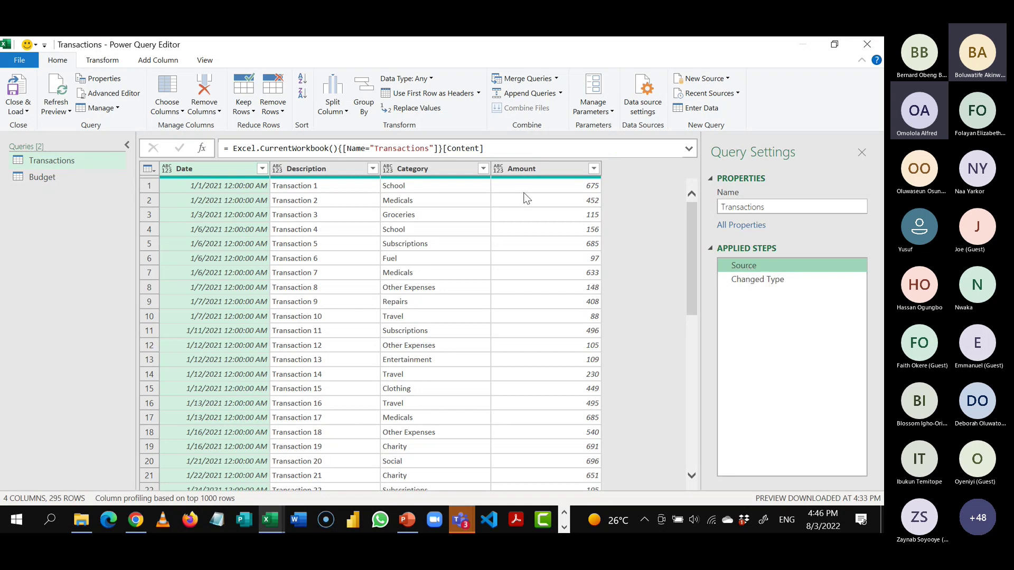
left_click(502, 148)
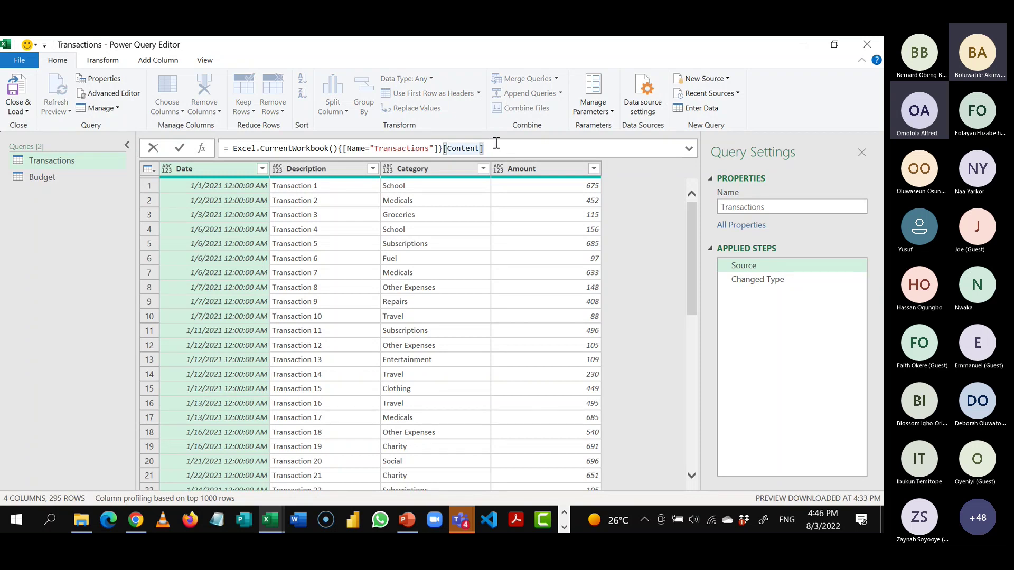
left_click_drag(496, 143, 240, 142)
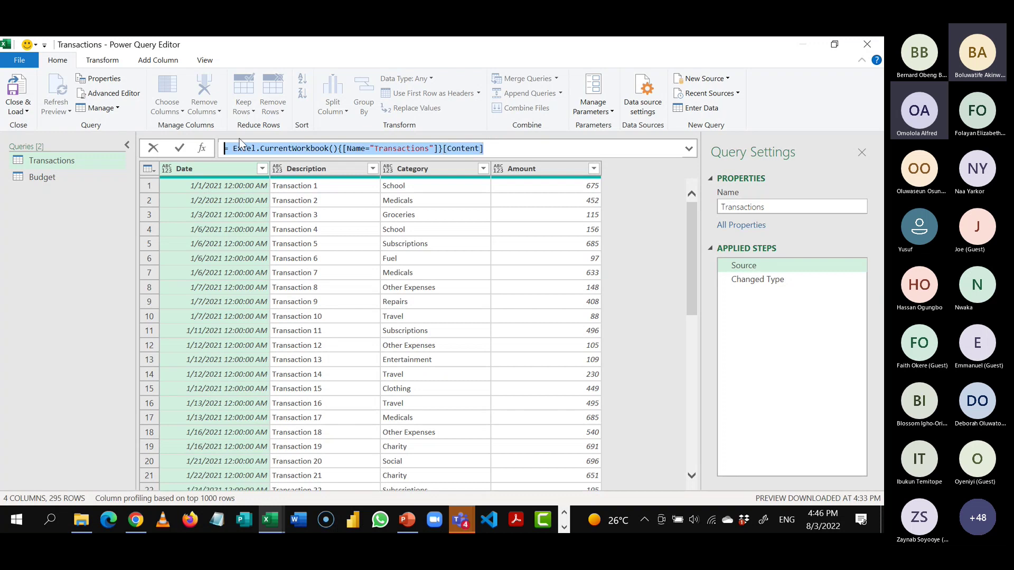
left_click(532, 146)
key("ctrl+a")
- Read the newest chat messages in the Data Analysis meeting in Teams, and return to the Power Query Editor of OUI Bootcamp_Start.xlsx
left_click(468, 467)
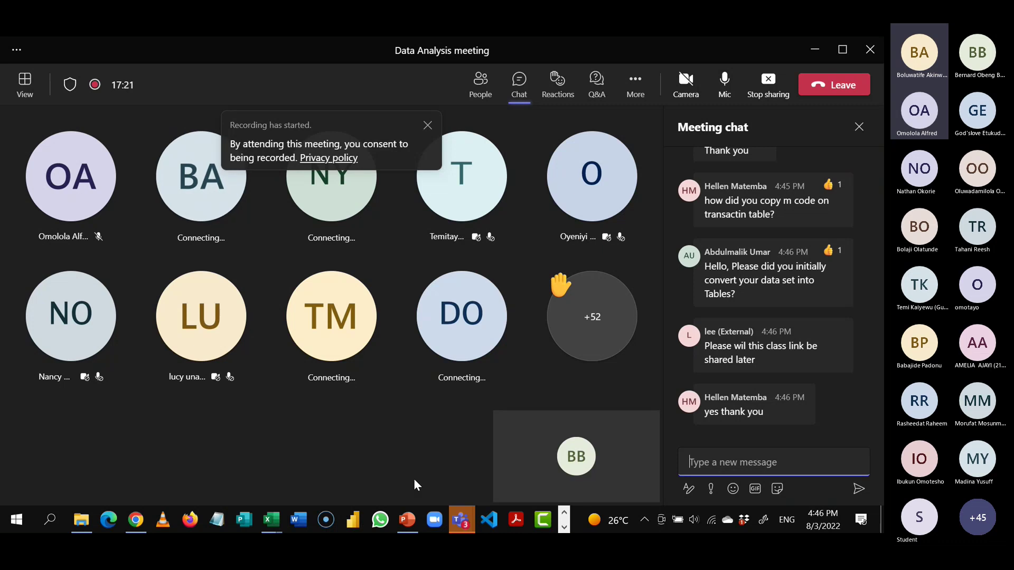
mouse_move(272, 520)
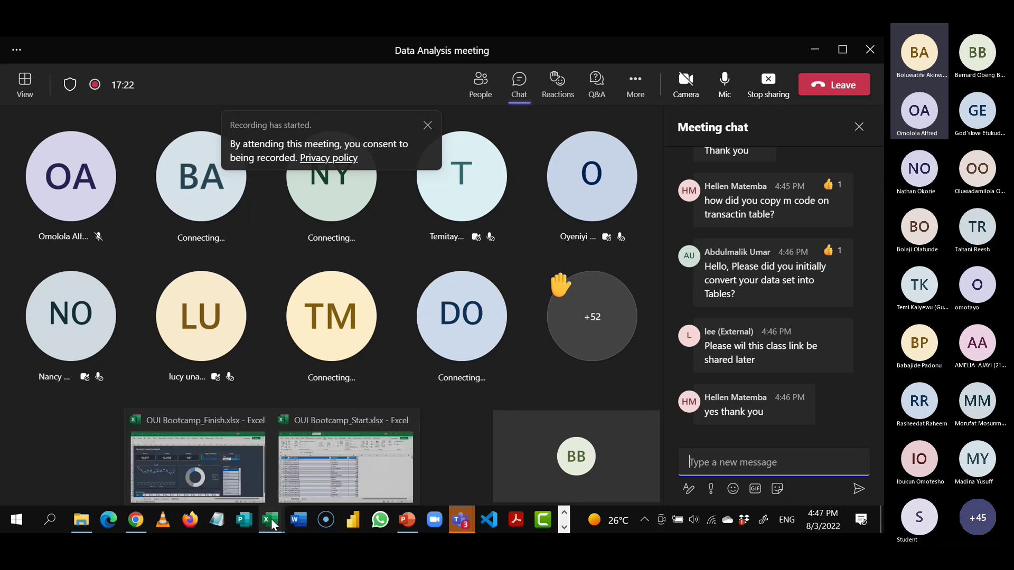
left_click(304, 482)
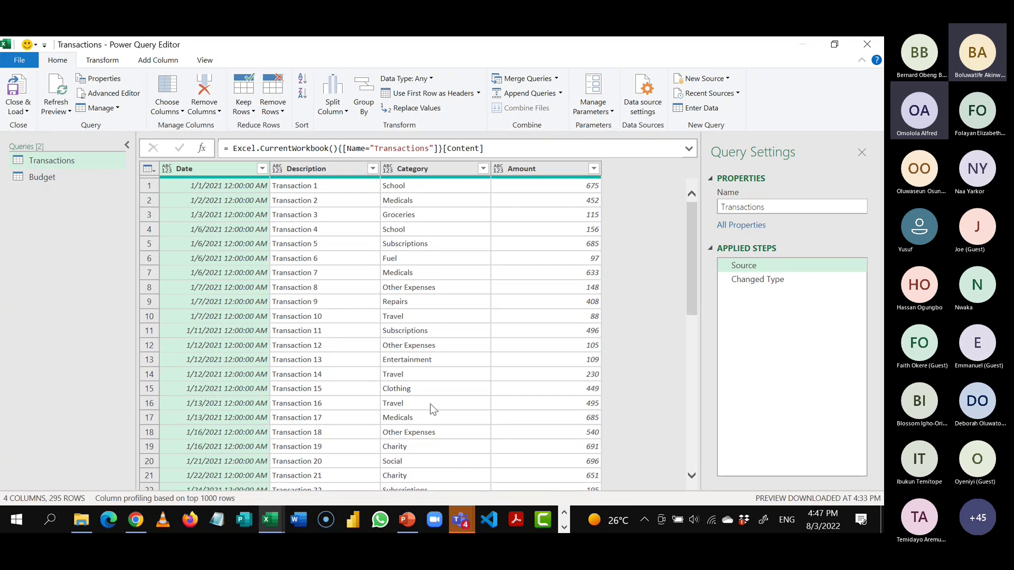
- Check the Teams meeting chat for further participant questions, and switch back to the Transactions query in Excel's Power Query Editor
left_click(458, 517)
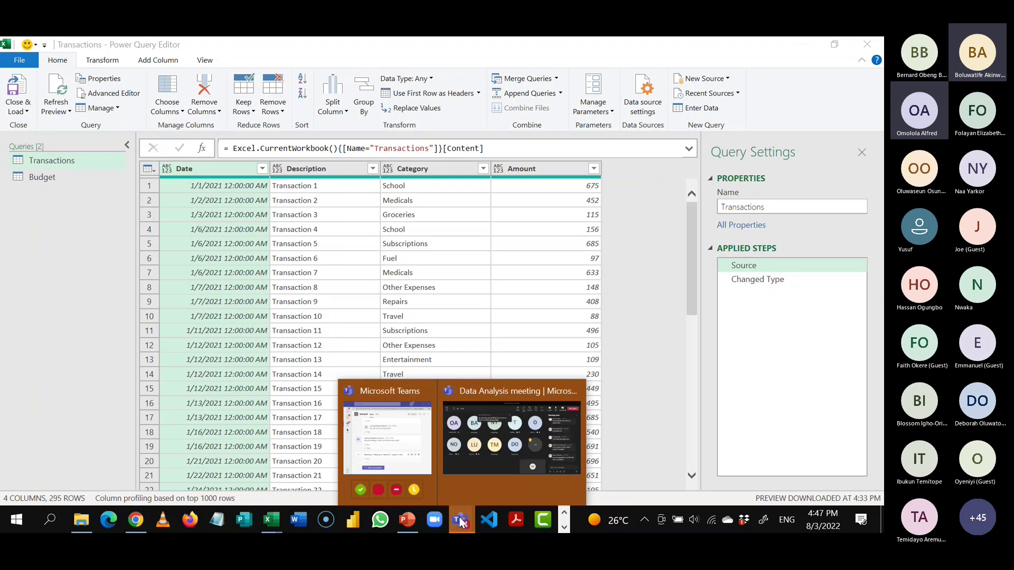
left_click(480, 476)
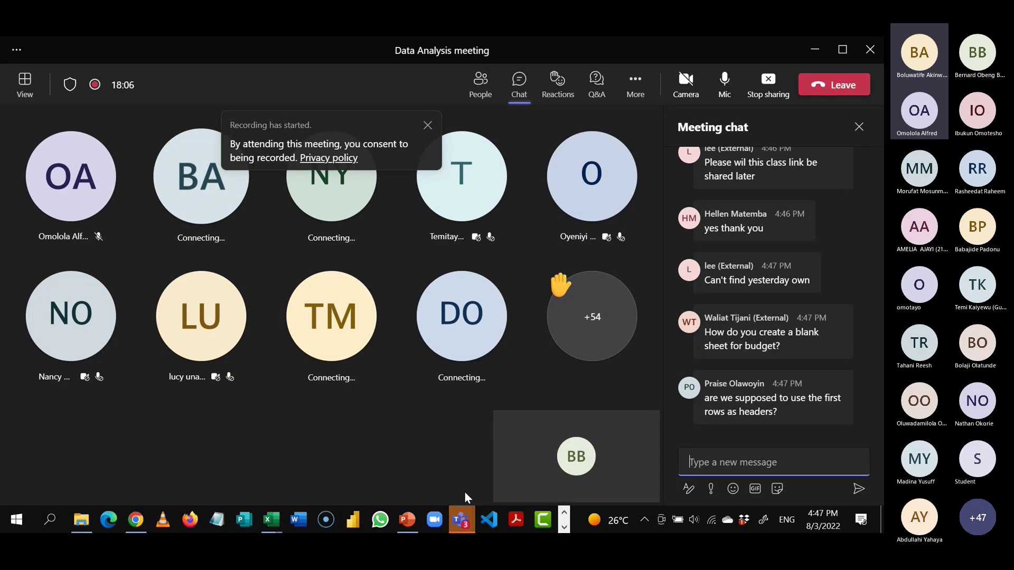
left_click(461, 520)
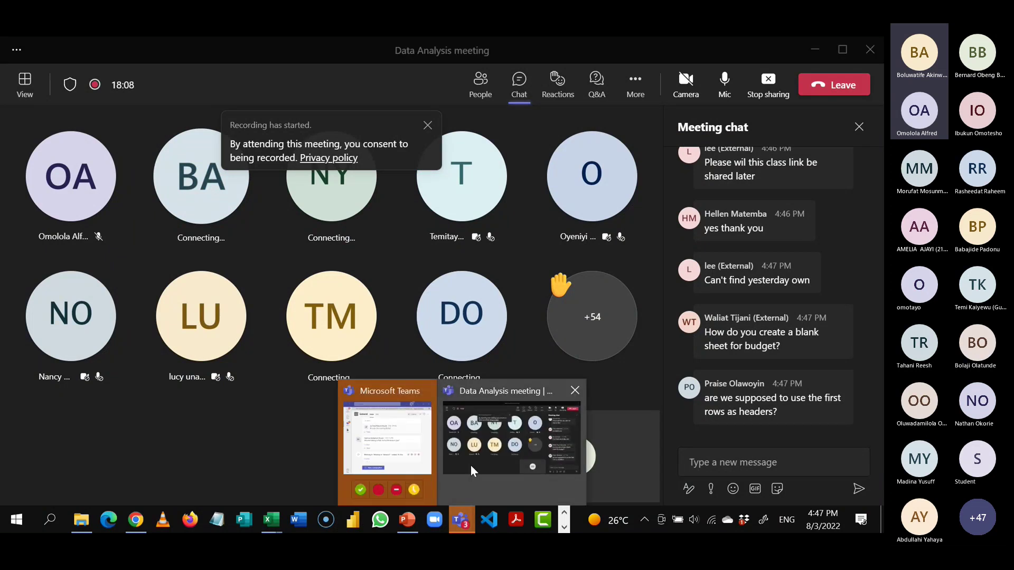
mouse_move(268, 526)
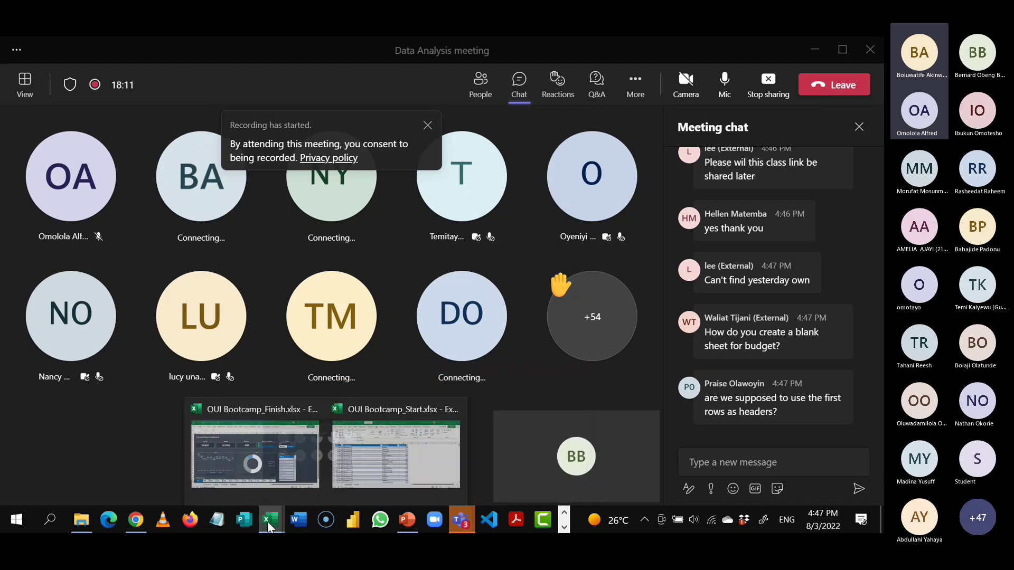
left_click(309, 485)
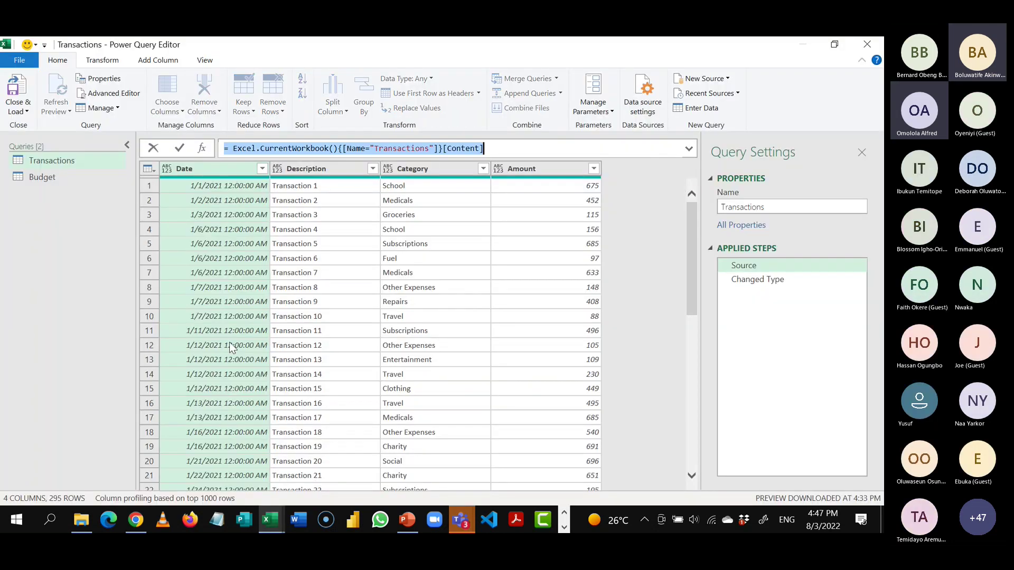
- Show the Blank Query option among the other new data sources, and leave it without adding a query
left_click(69, 176)
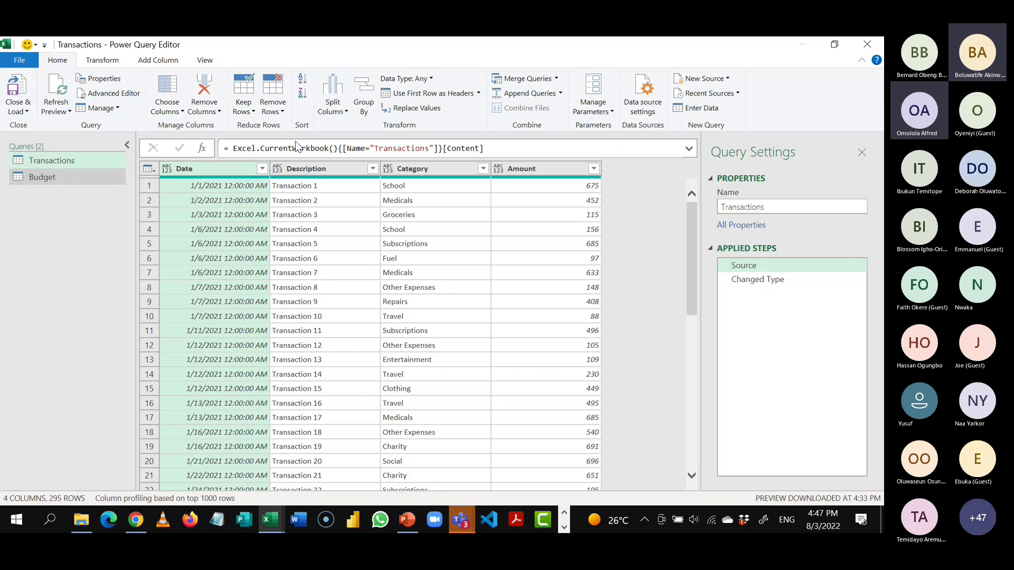
left_click(727, 80)
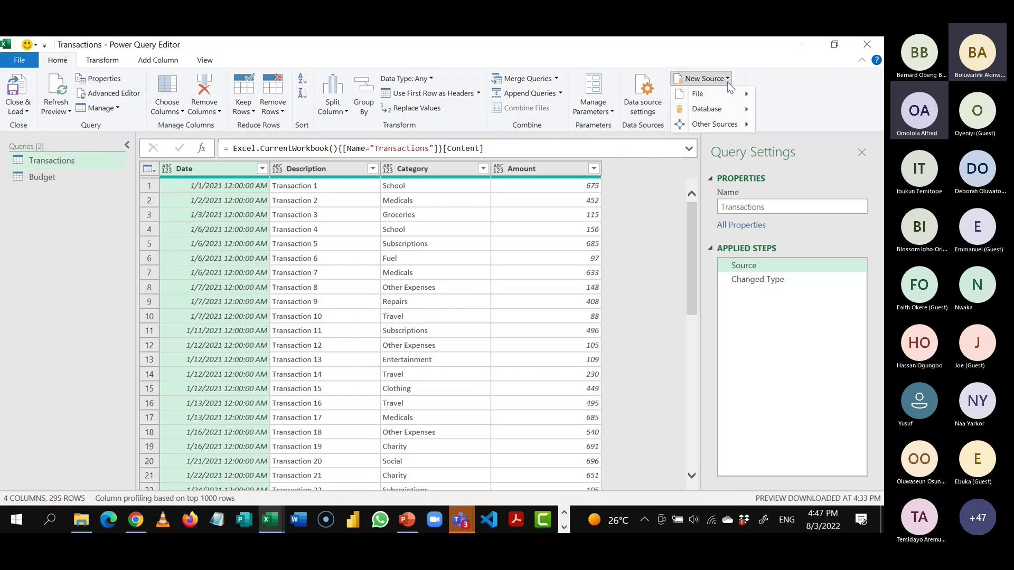
mouse_move(729, 128)
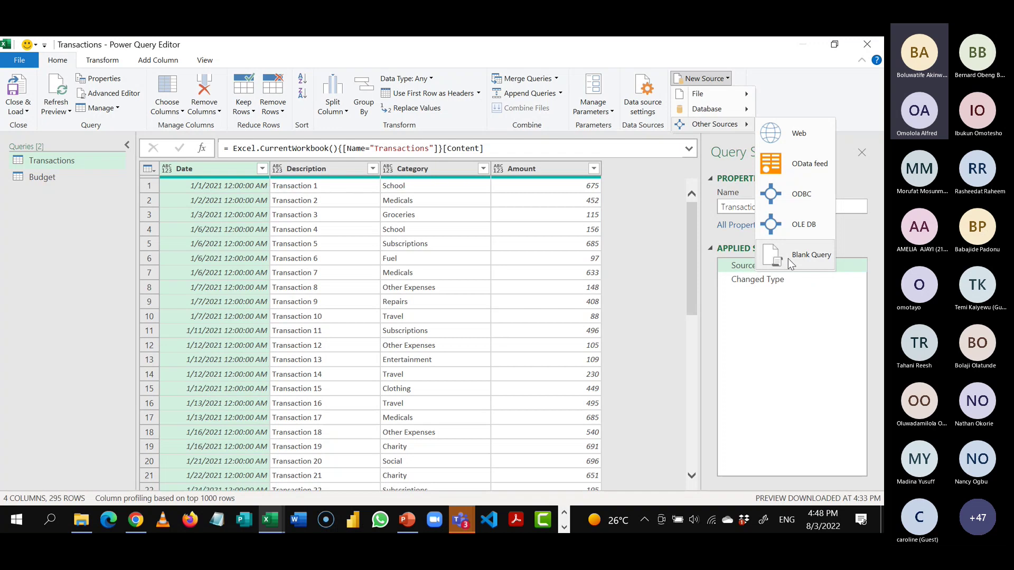
left_click(635, 338)
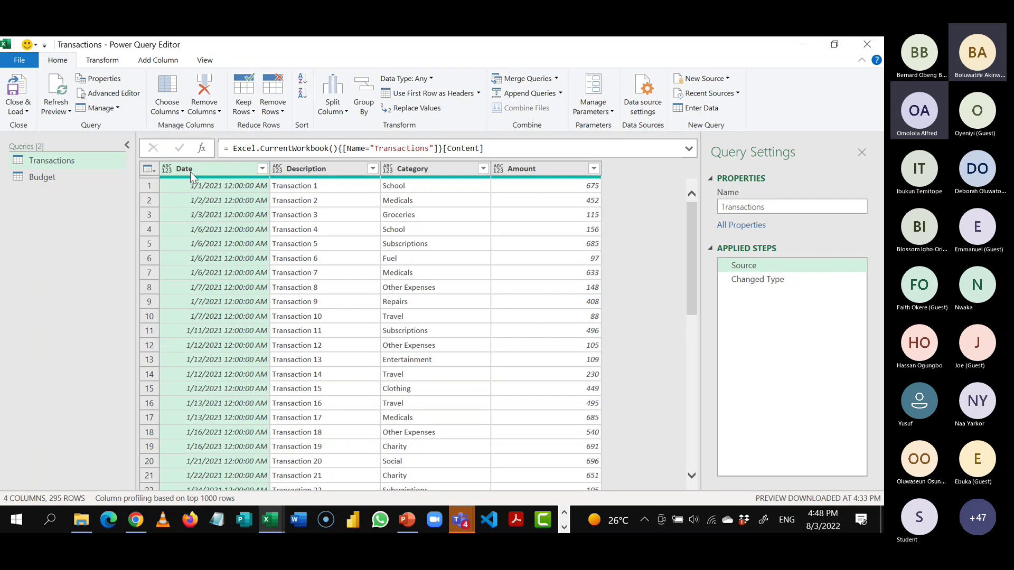
- Compare the Transactions and Budget queries by viewing their columns and applied steps alternately, ending on Budget
left_click(461, 523)
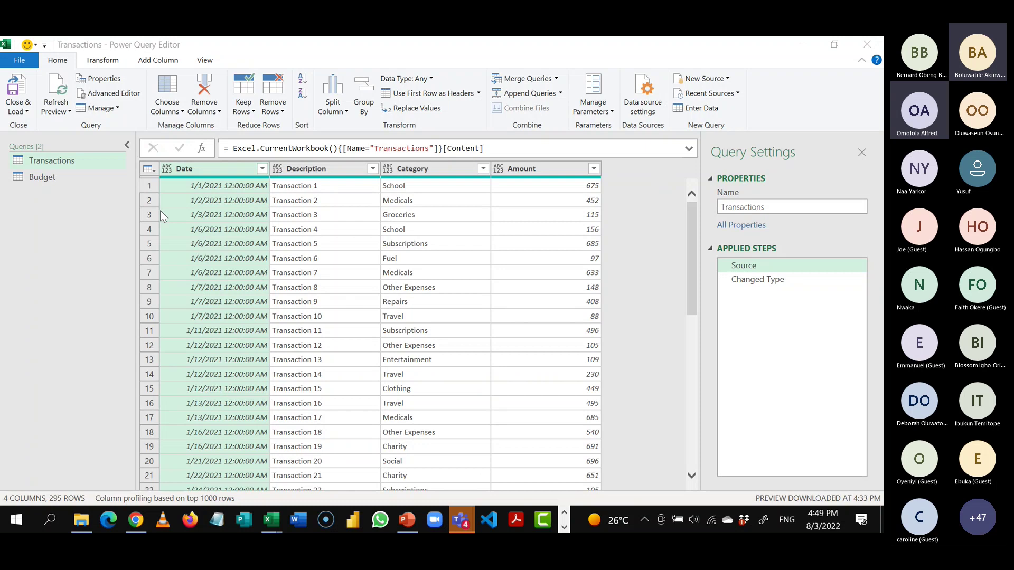
left_click(75, 180)
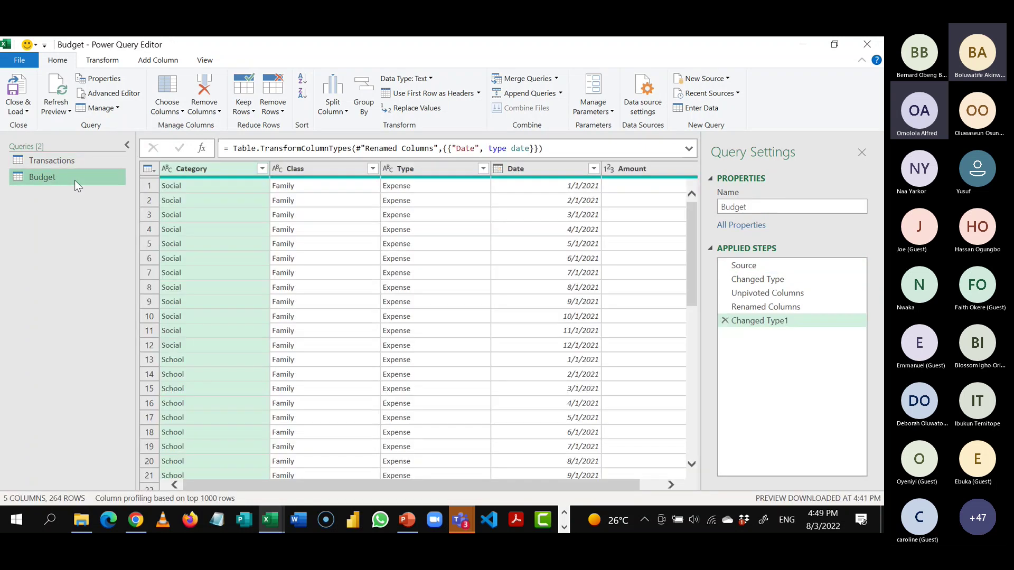
left_click(72, 163)
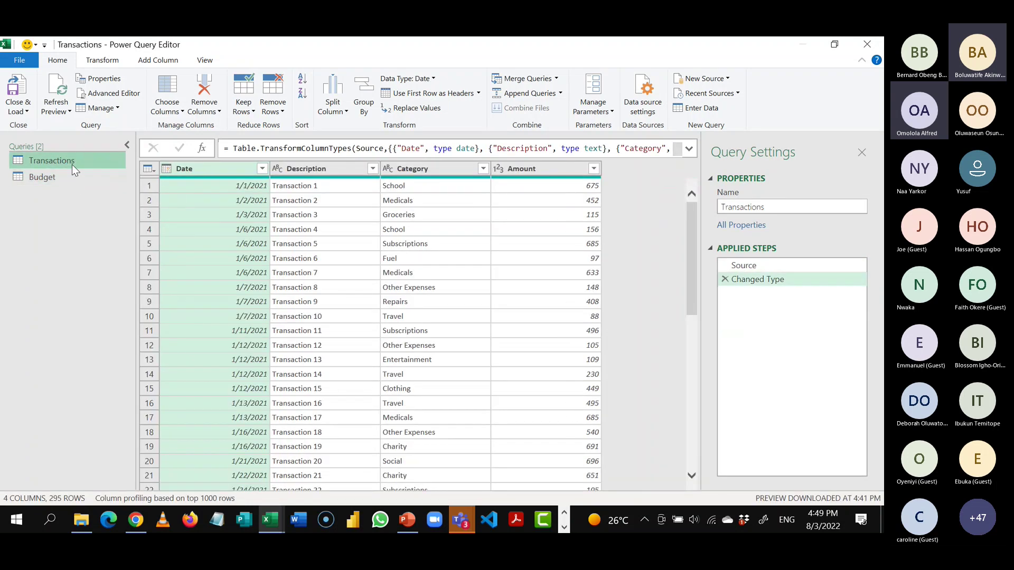
left_click(67, 173)
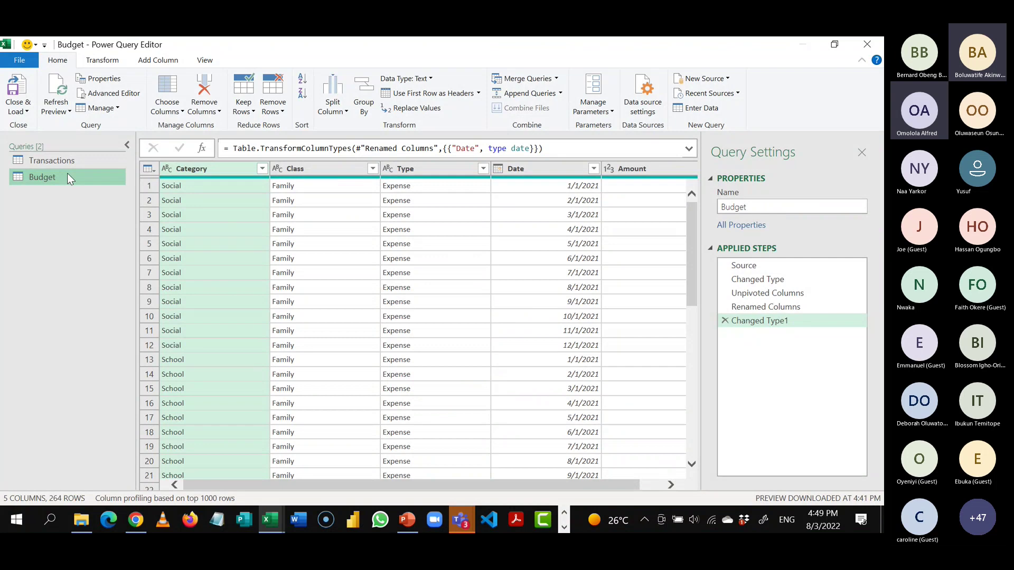
left_click(63, 161)
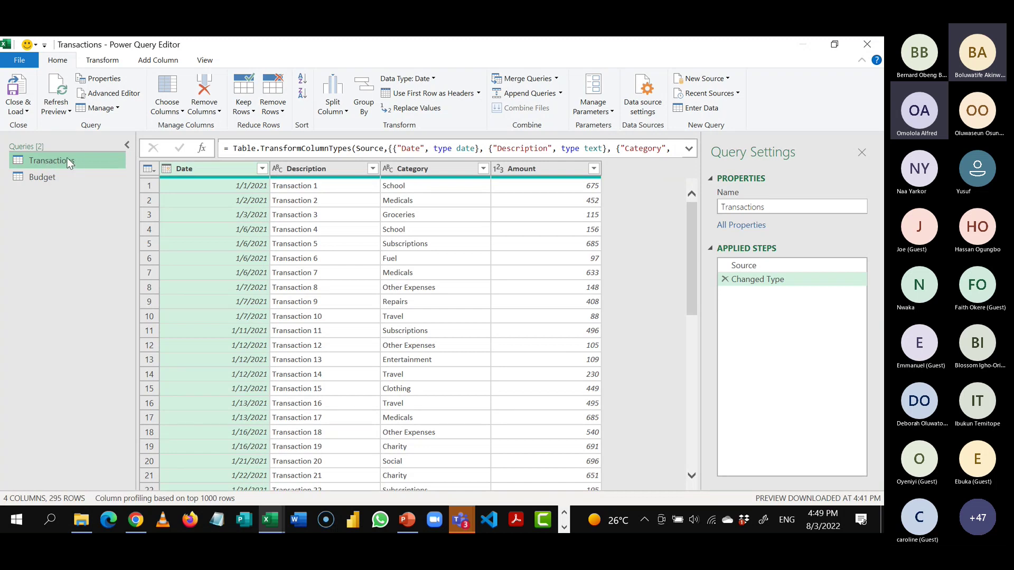
left_click(54, 178)
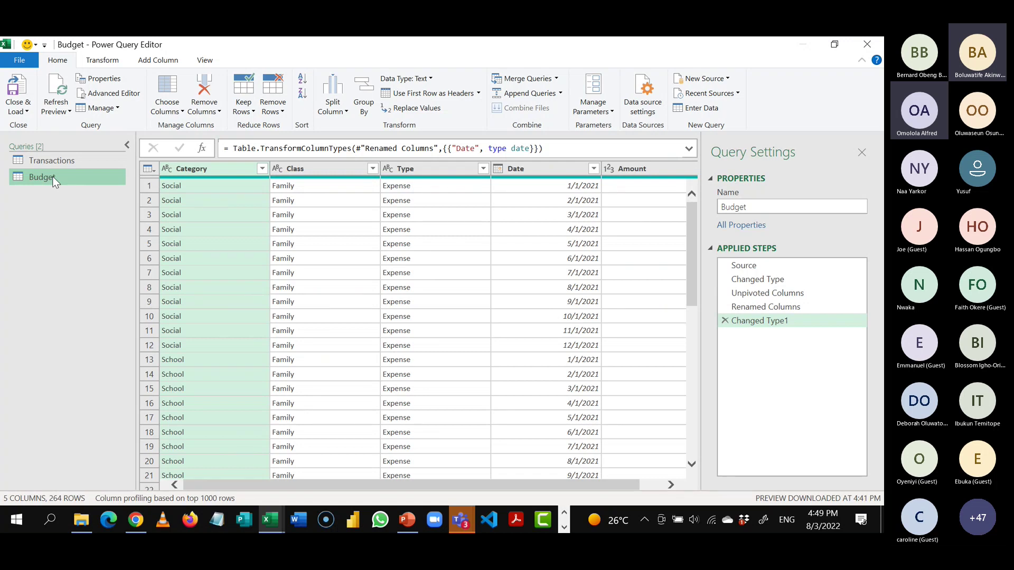
left_click(52, 160)
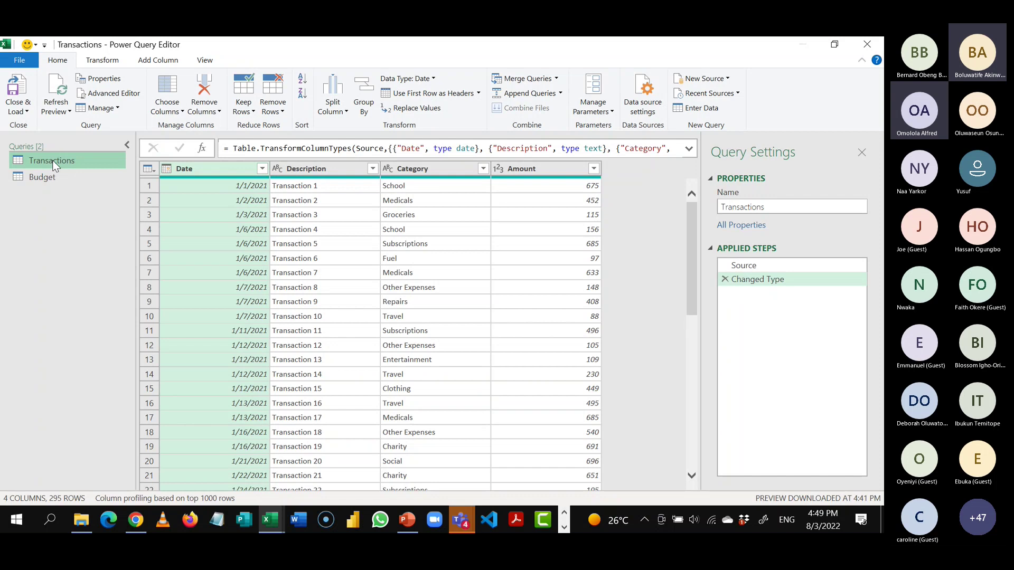
left_click(51, 175)
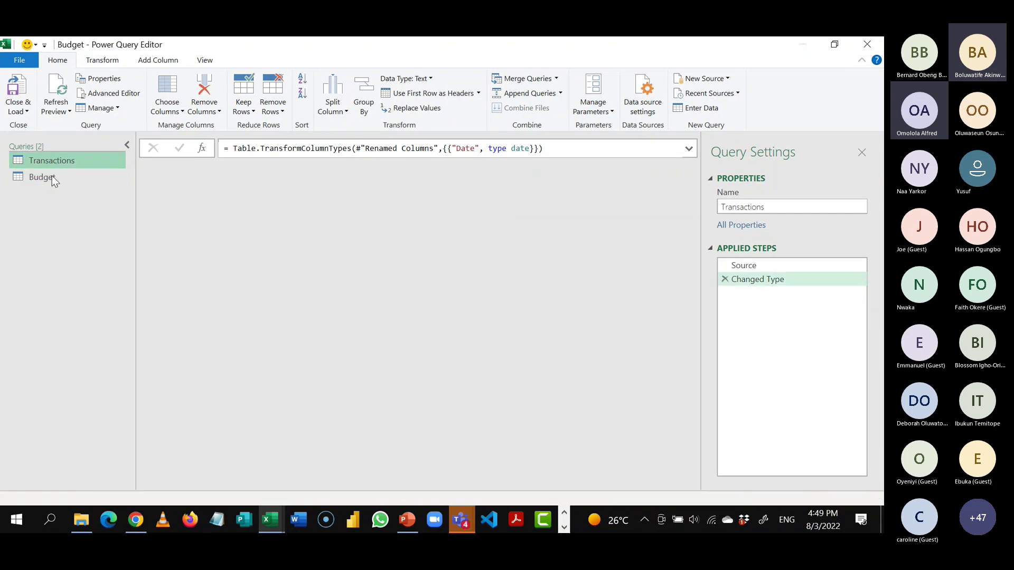
left_click(51, 177)
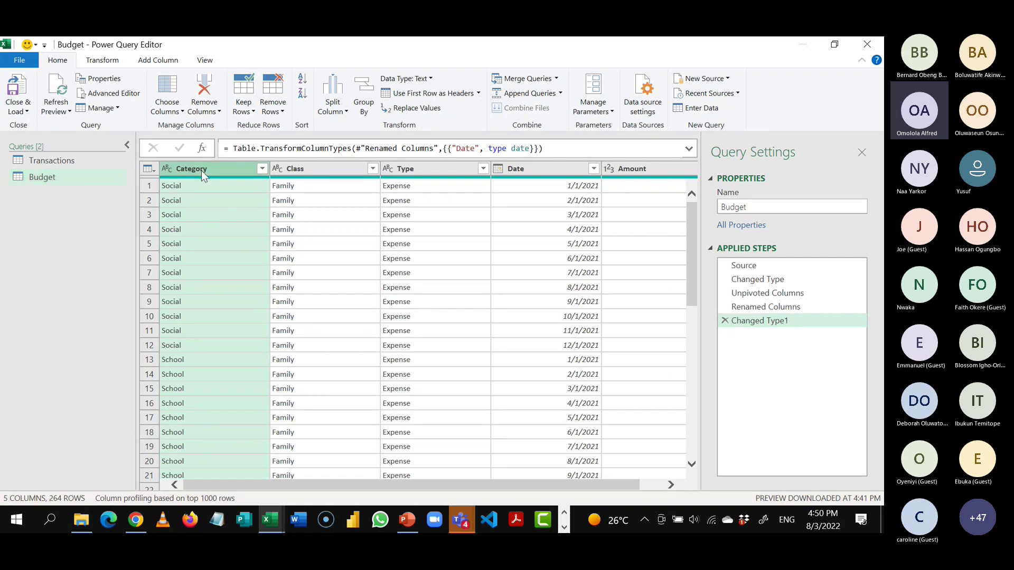
- Point out the Category, Class and Type columns of the Budget query together, and its Date, Type and Category columns individually
key("shift+Right")
key("shift+Right")
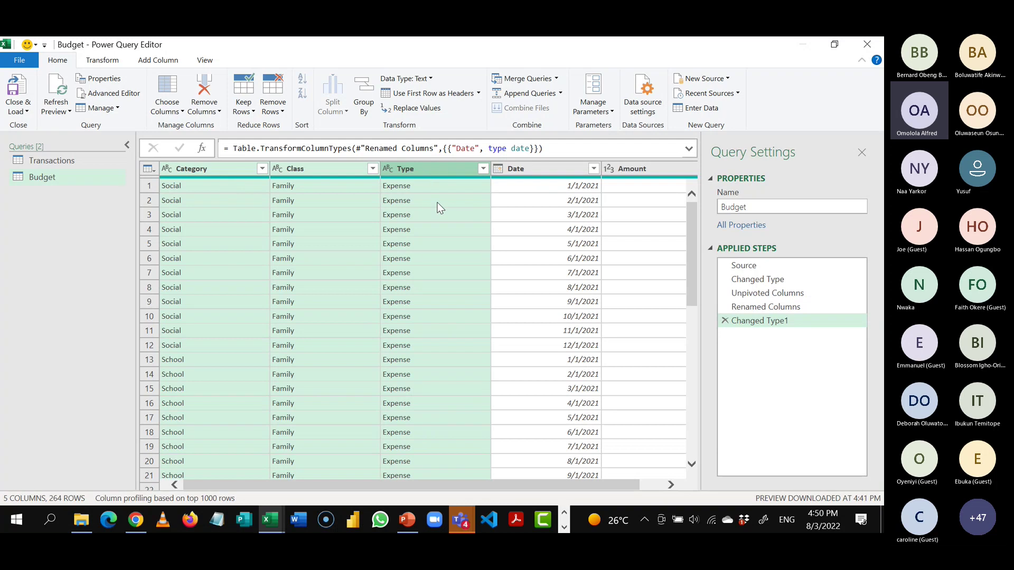
left_click(547, 171)
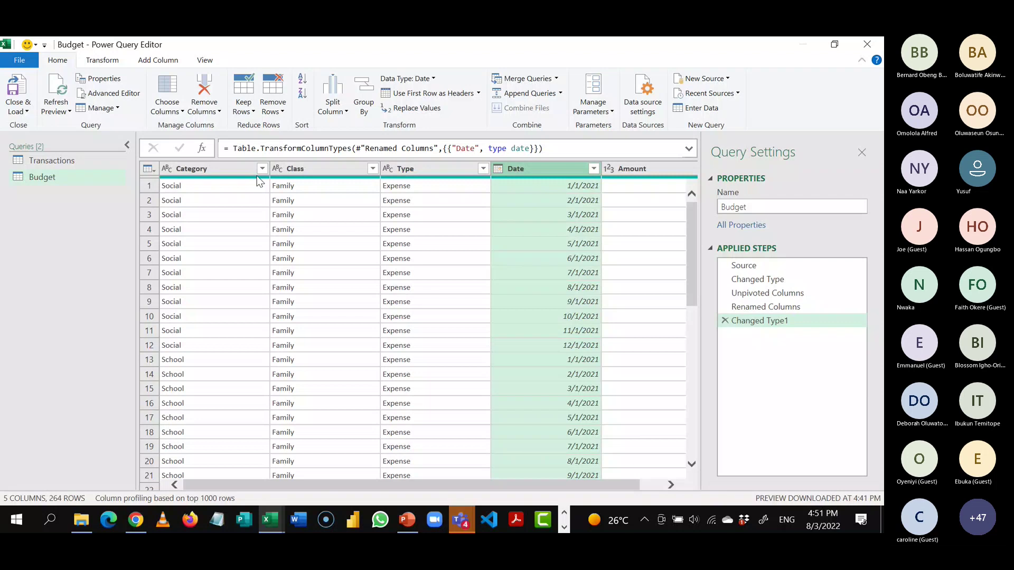
left_click(418, 171)
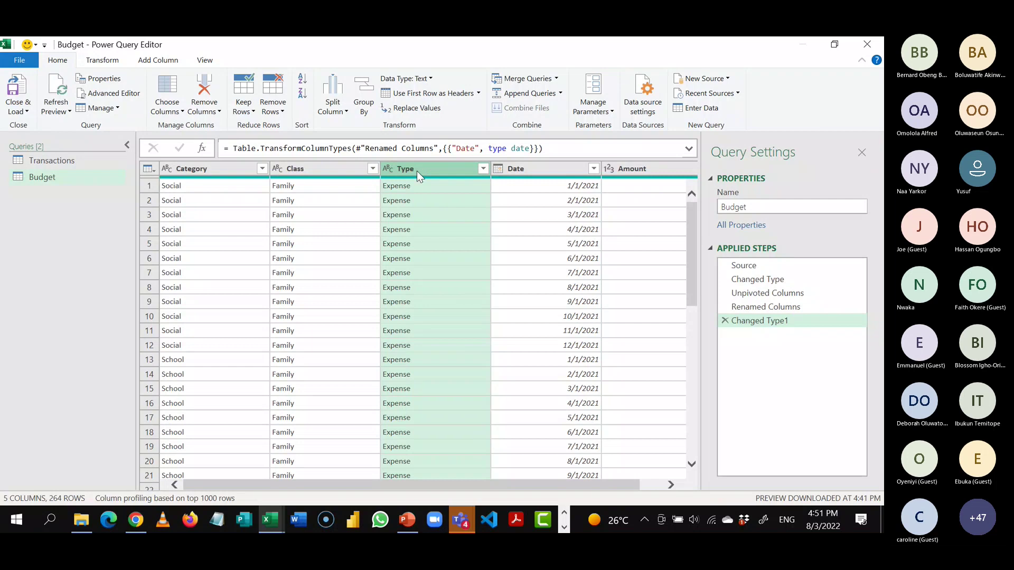
left_click(529, 176)
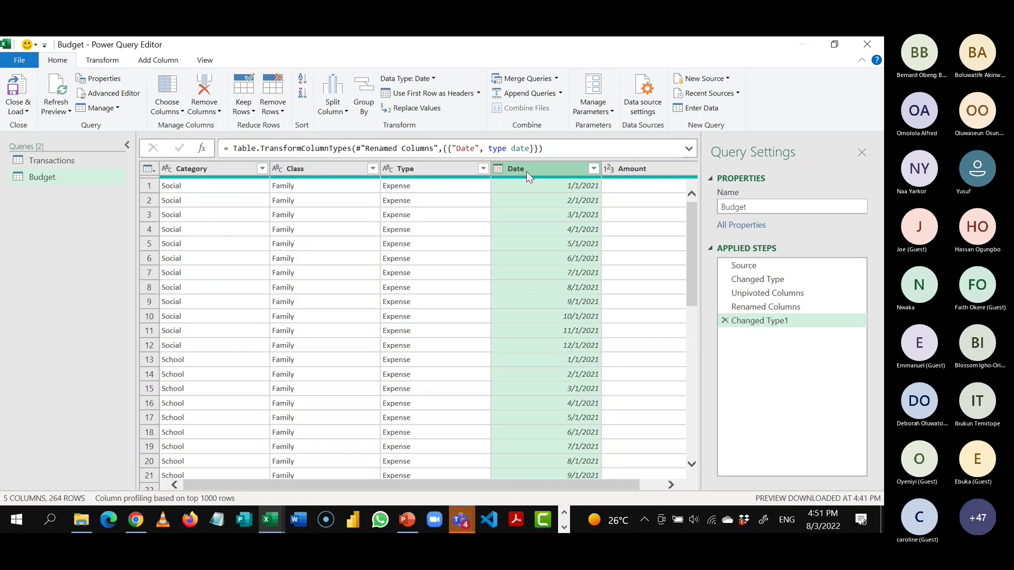
left_click(236, 174)
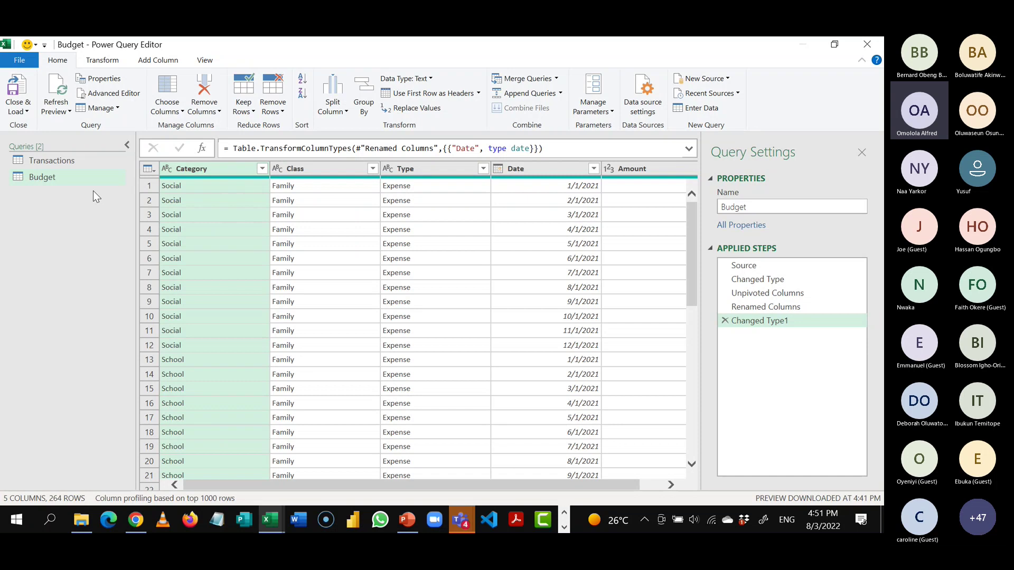
- Highlight the Category, Class and Type columns together in the Budget query as the columns shared by a lookup table
left_click(40, 178)
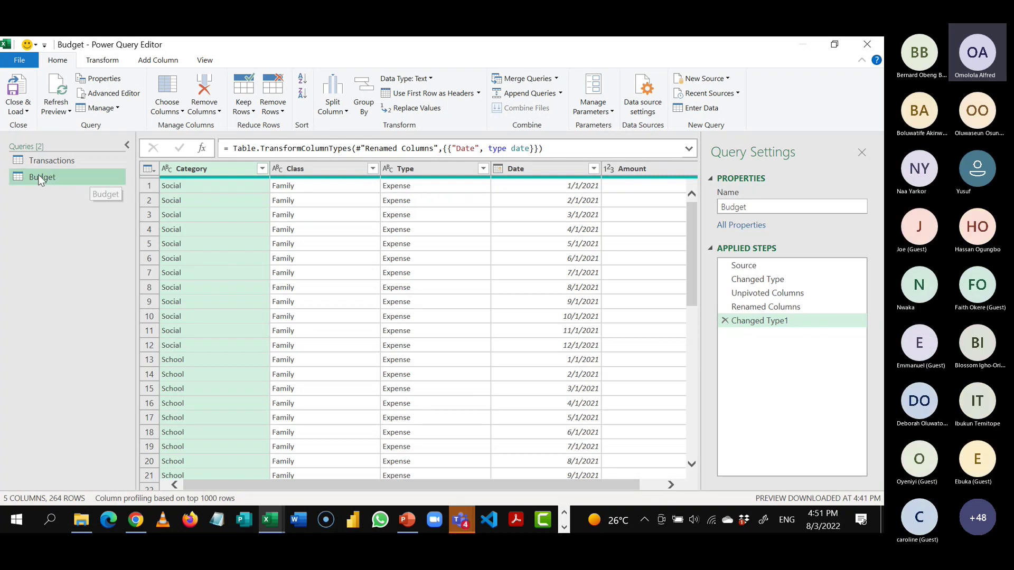
left_click(217, 171)
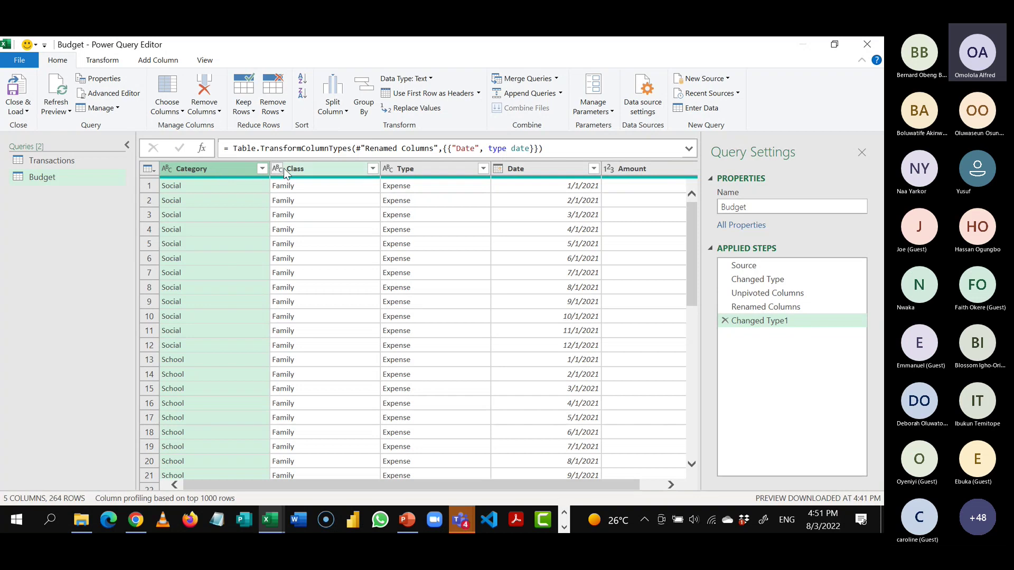
left_click(311, 171, "ctrl")
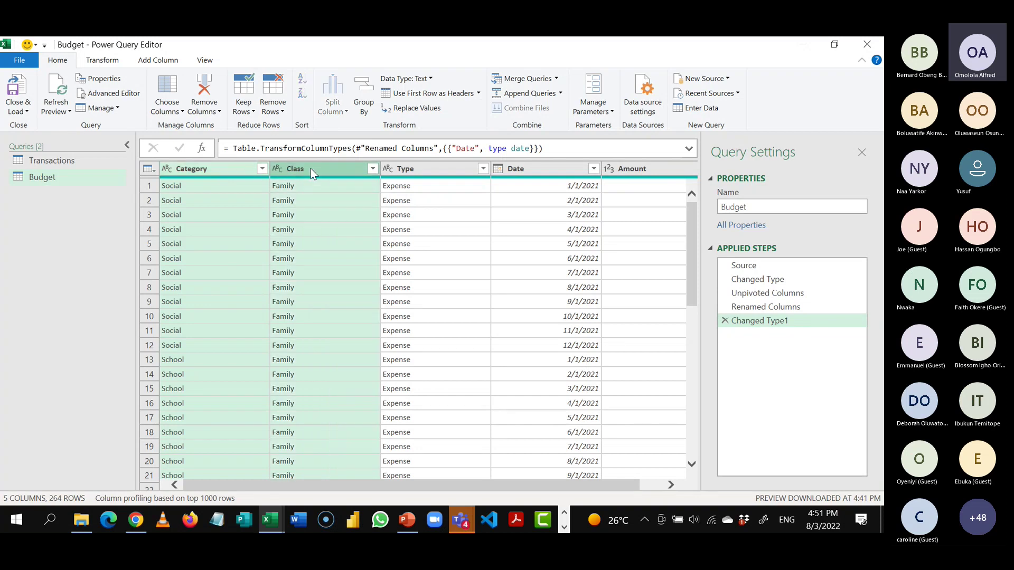
left_click(413, 167, "ctrl")
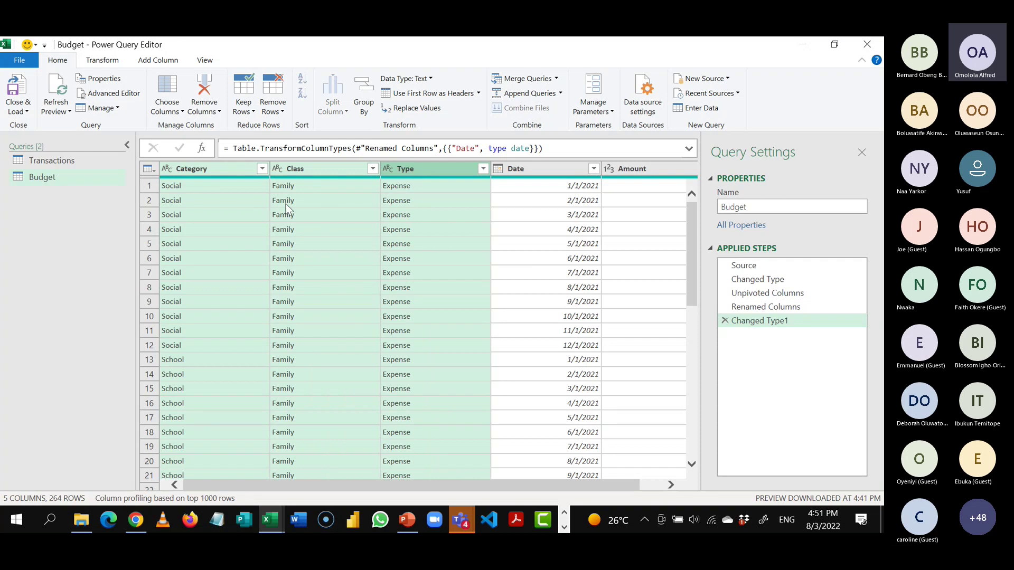
- Create a new query as a reference to the Budget query and display it
right_click(66, 177)
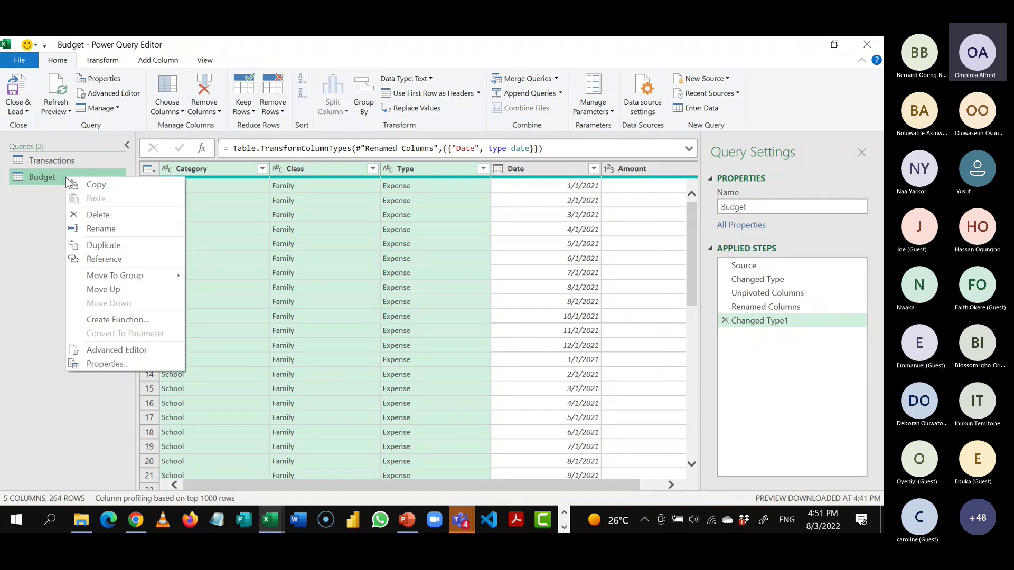
left_click(101, 262)
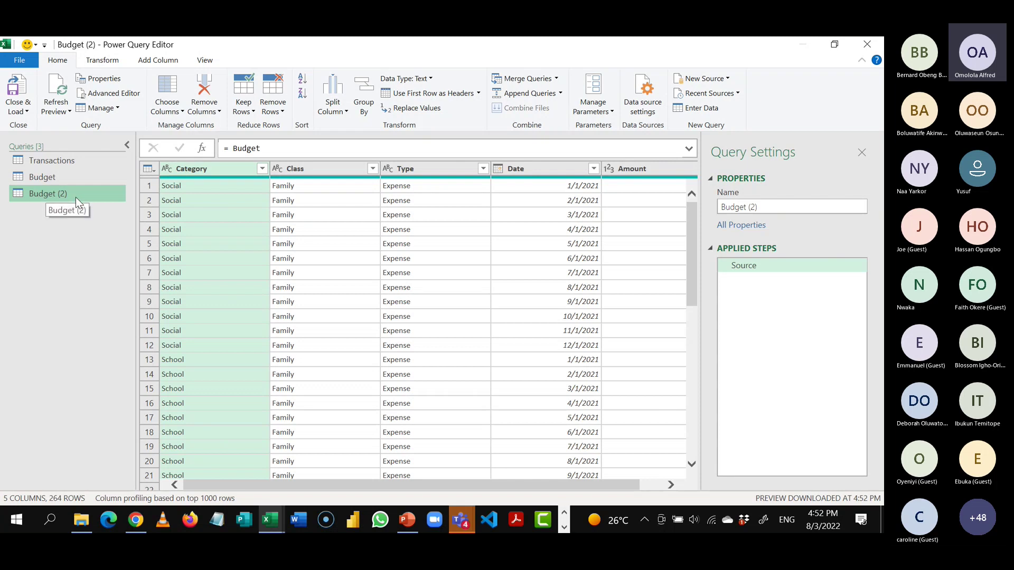
left_click(58, 179)
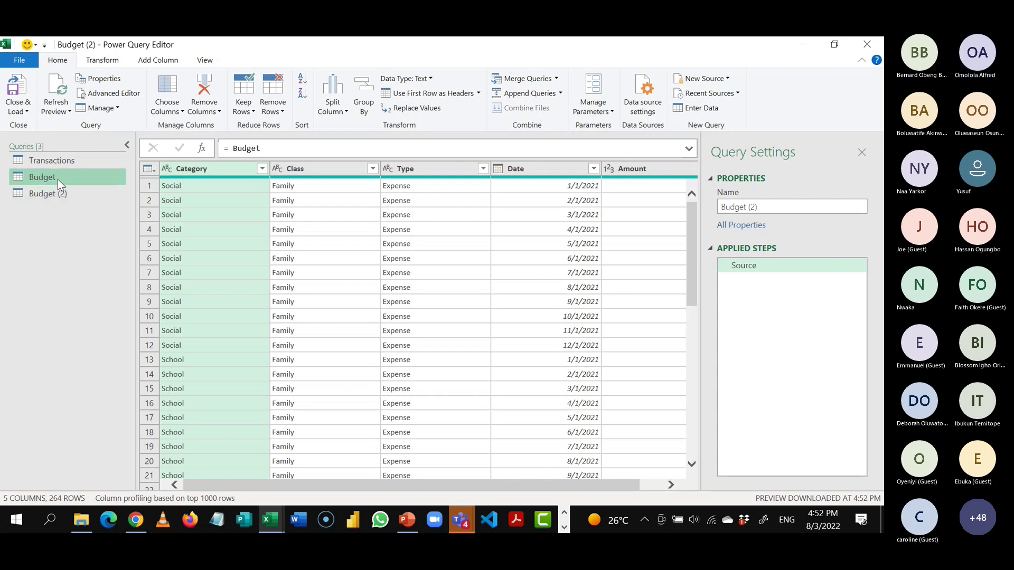
left_click(58, 195)
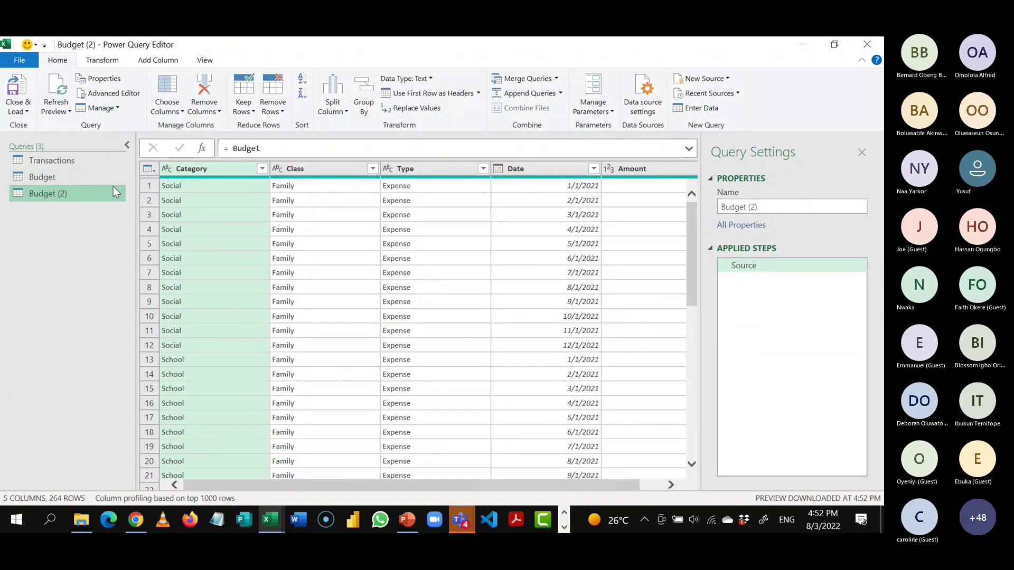
- Show the Reference command available for the Budget query, ending on the Budget (2) query
left_click(214, 173)
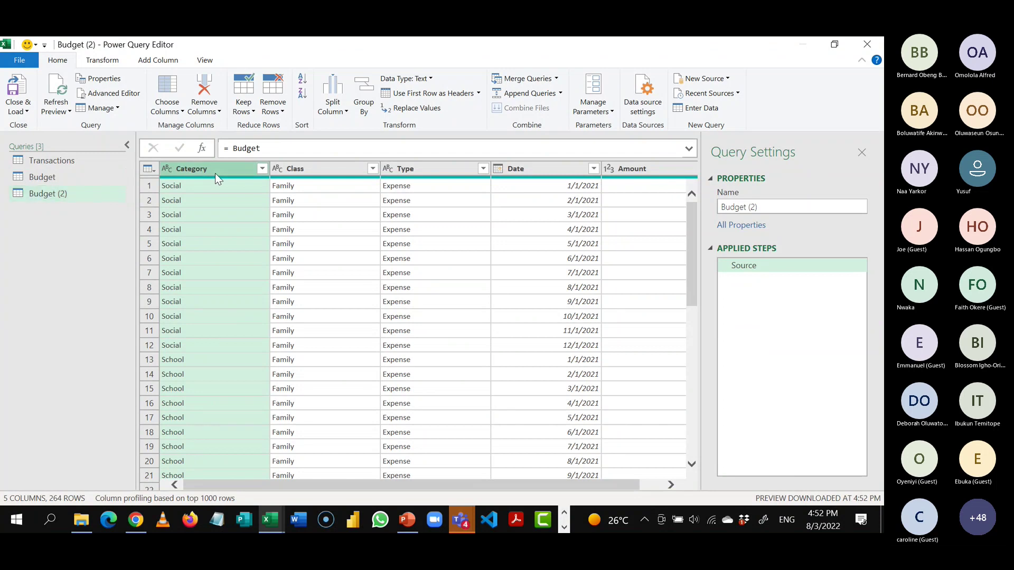
left_click(90, 176)
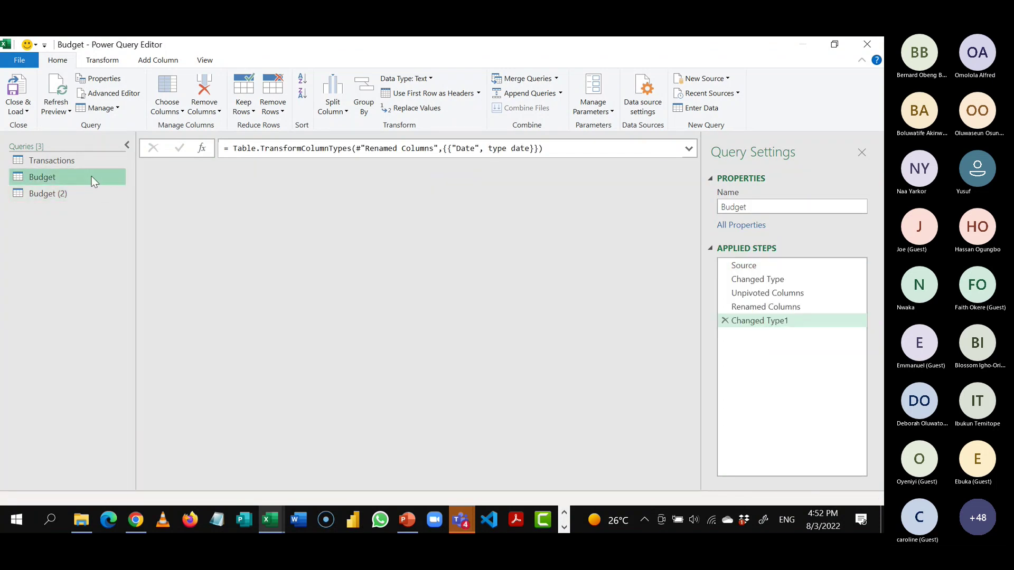
right_click(91, 176)
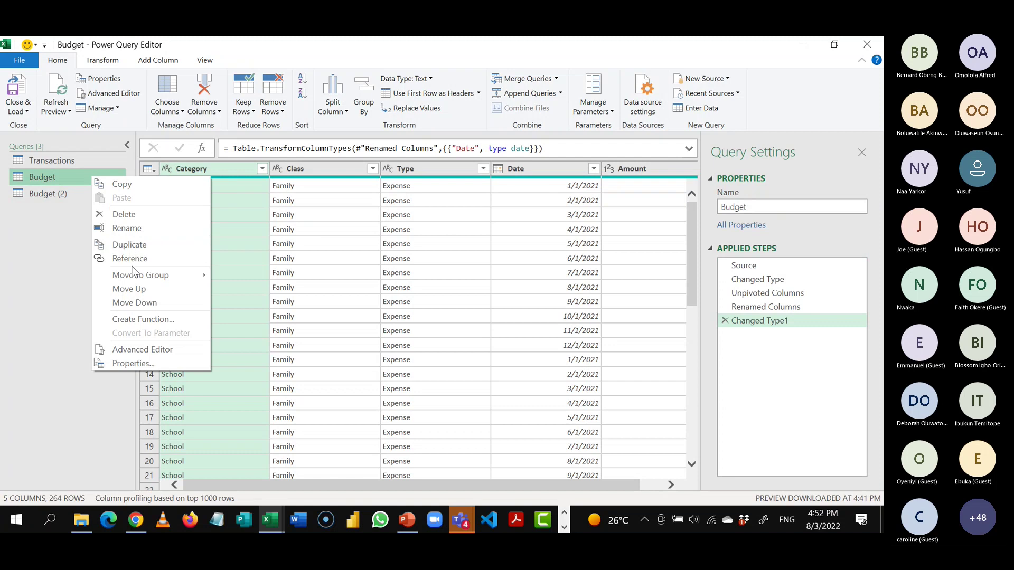
left_click(69, 194)
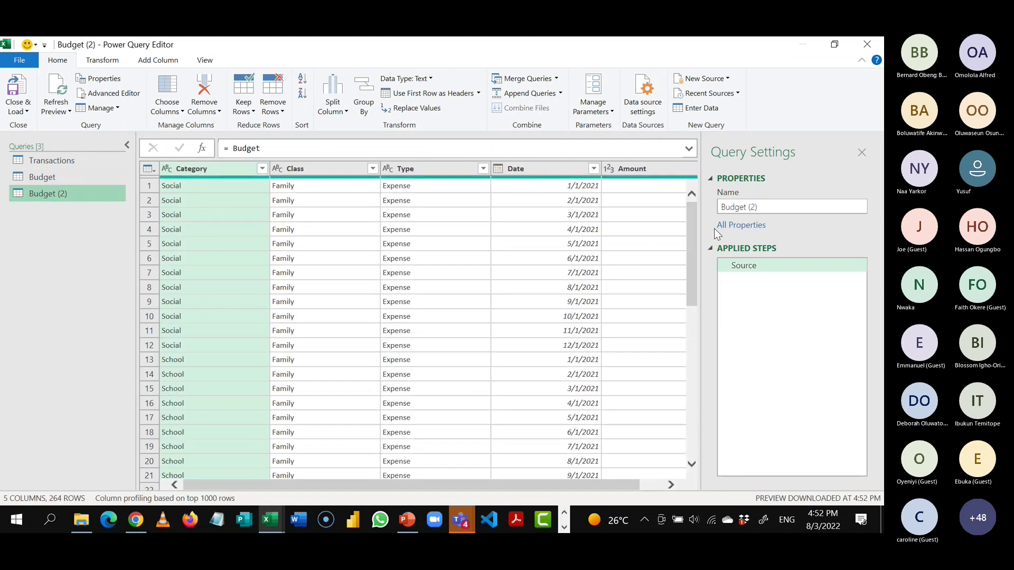
- Rename the Budget (2) query as Categories
left_click_drag(770, 206, 699, 208)
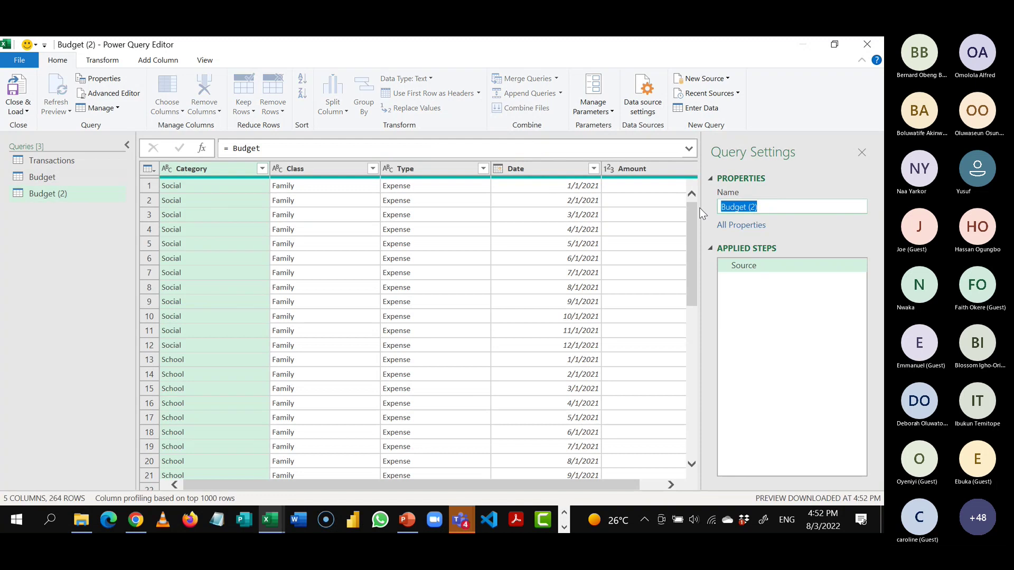
type("Categories")
key("Return")
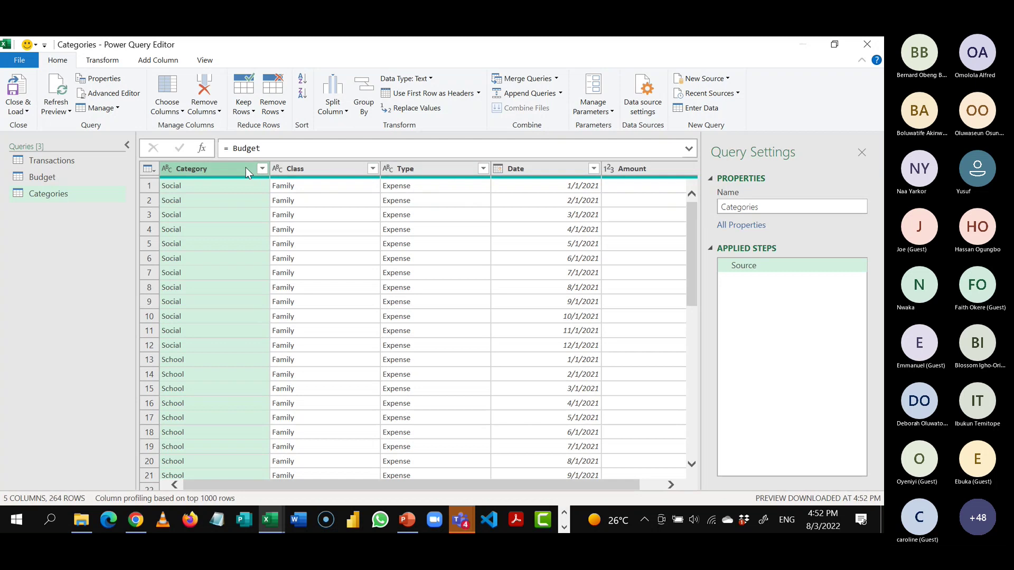
- Keep only the Category, Class and Type columns in the Categories query by removing all other columns
key("shift+Right")
key("shift+Right")
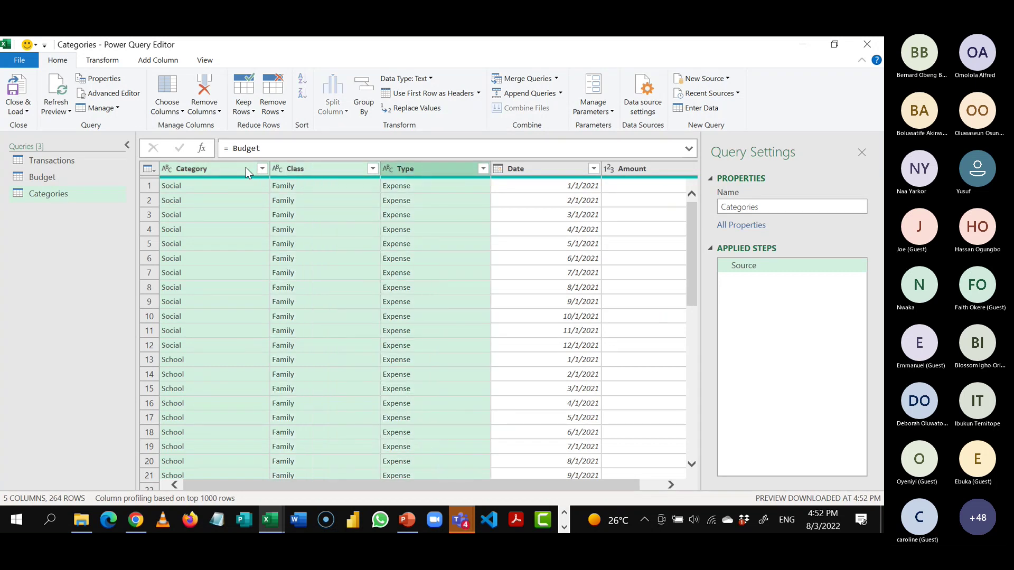
left_click(246, 167)
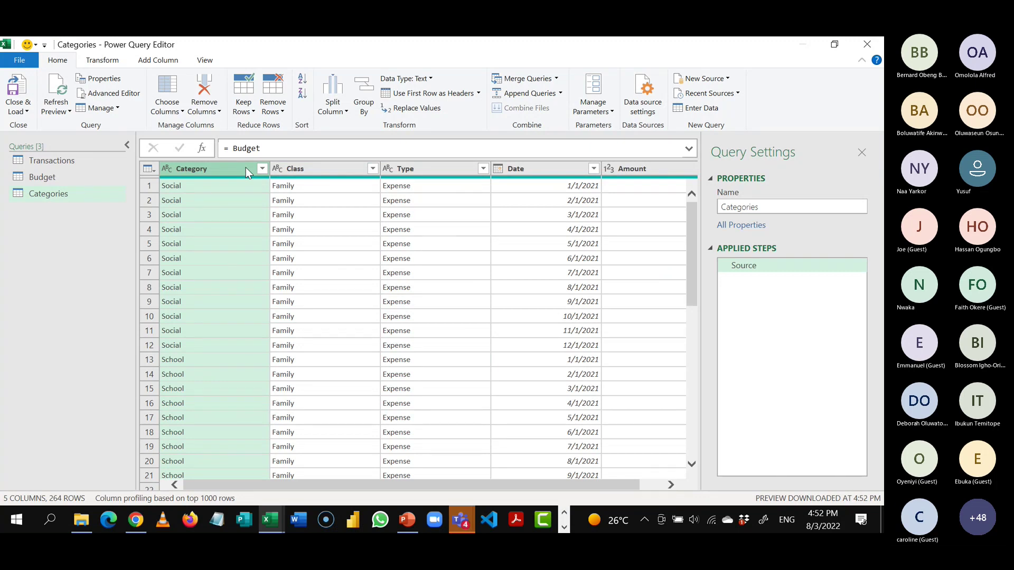
key("shift+Right")
key("shift+Right")
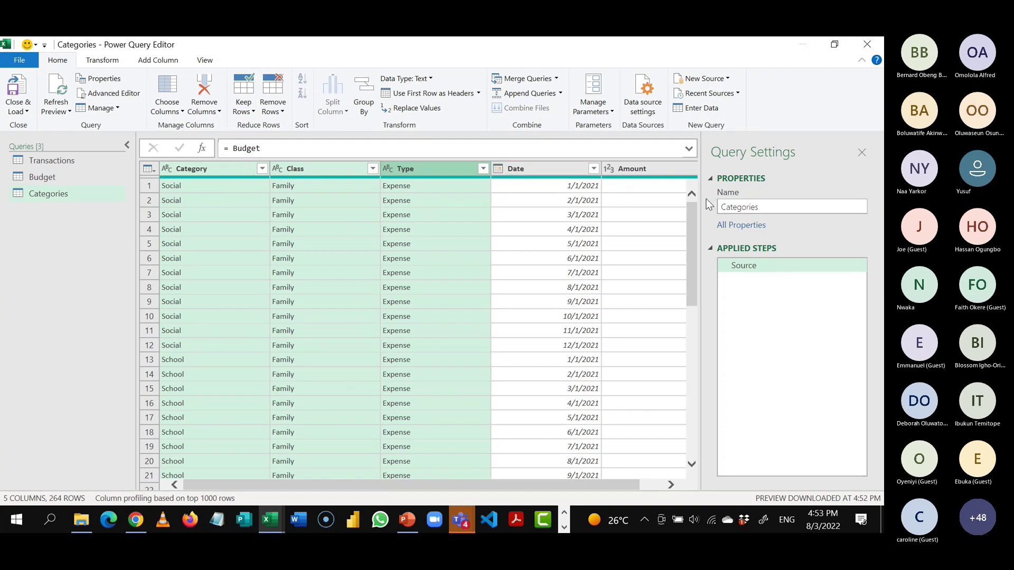
right_click(227, 174)
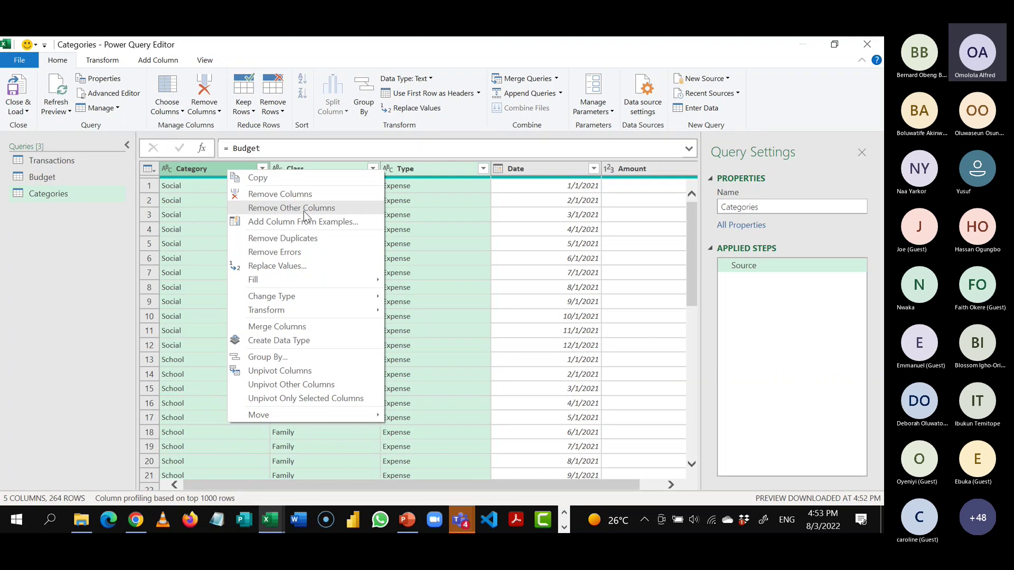
left_click(303, 209)
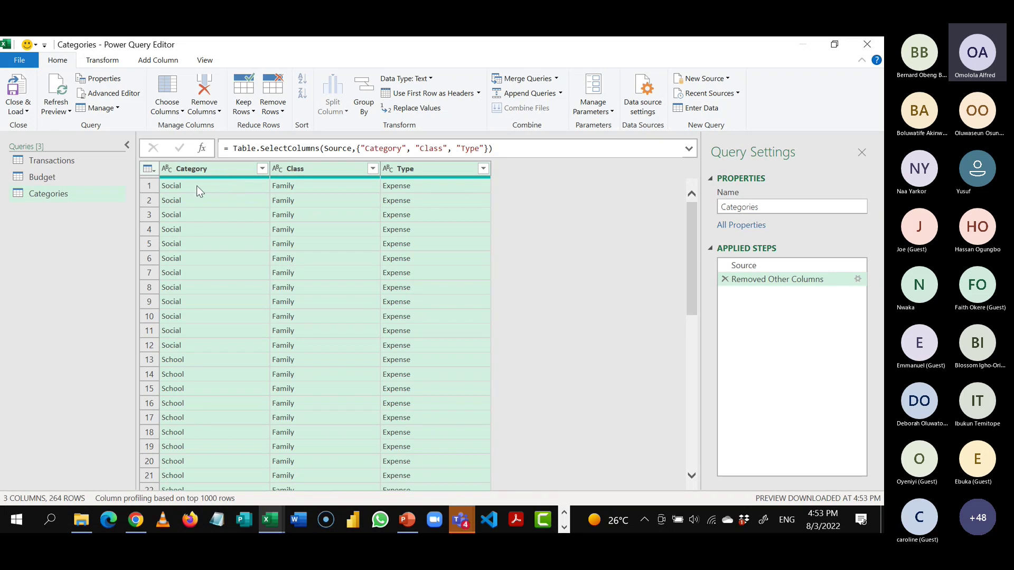
- Remove duplicate rows from the Categories query based on all three of its columns together
left_click(198, 172)
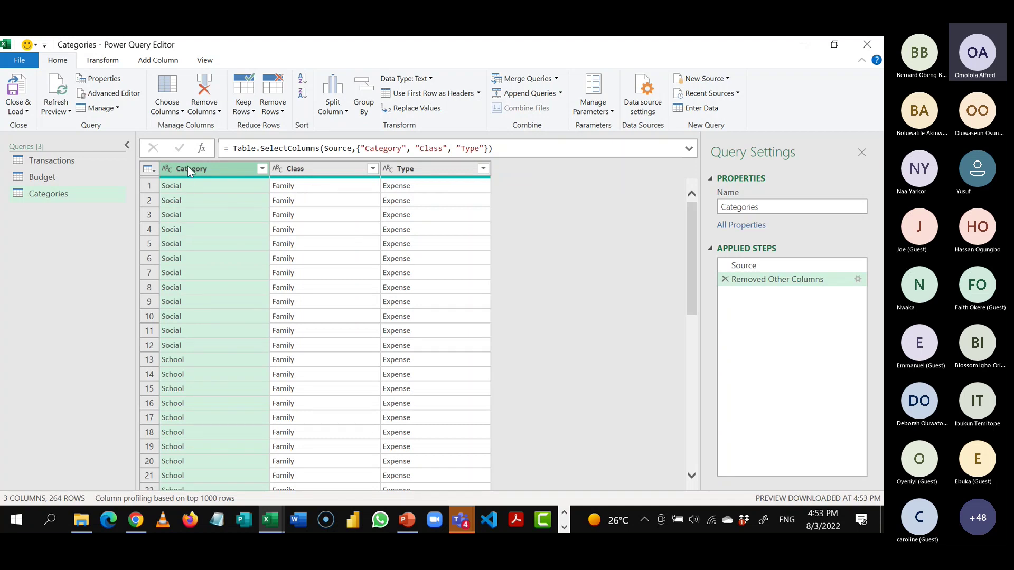
key("ctrl+a")
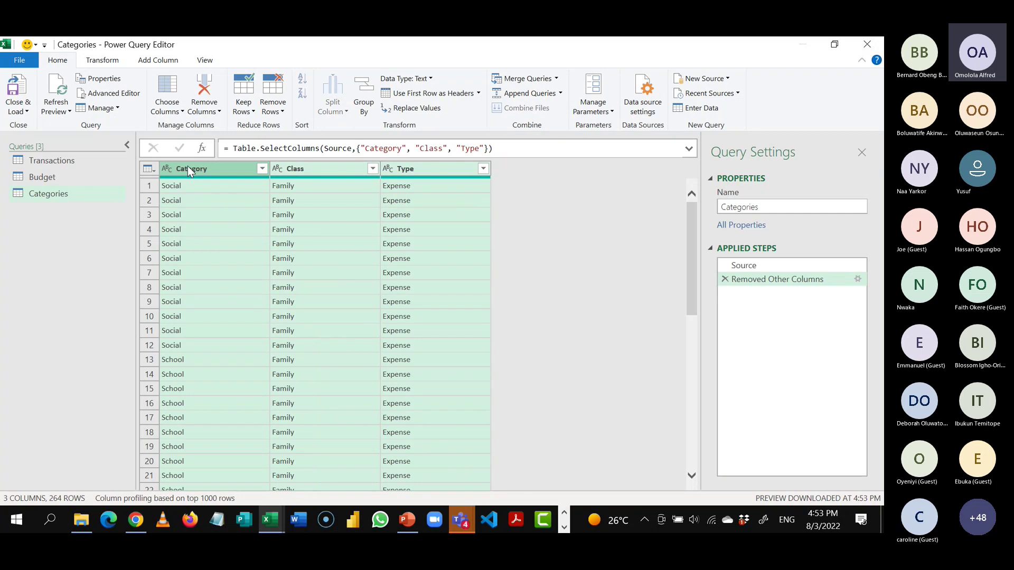
right_click(188, 166)
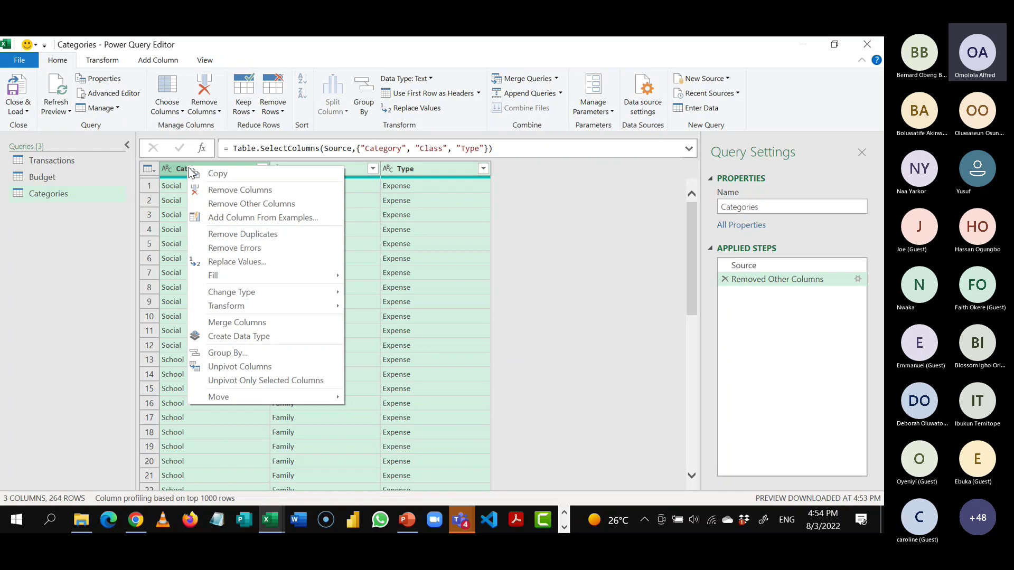
left_click(231, 235)
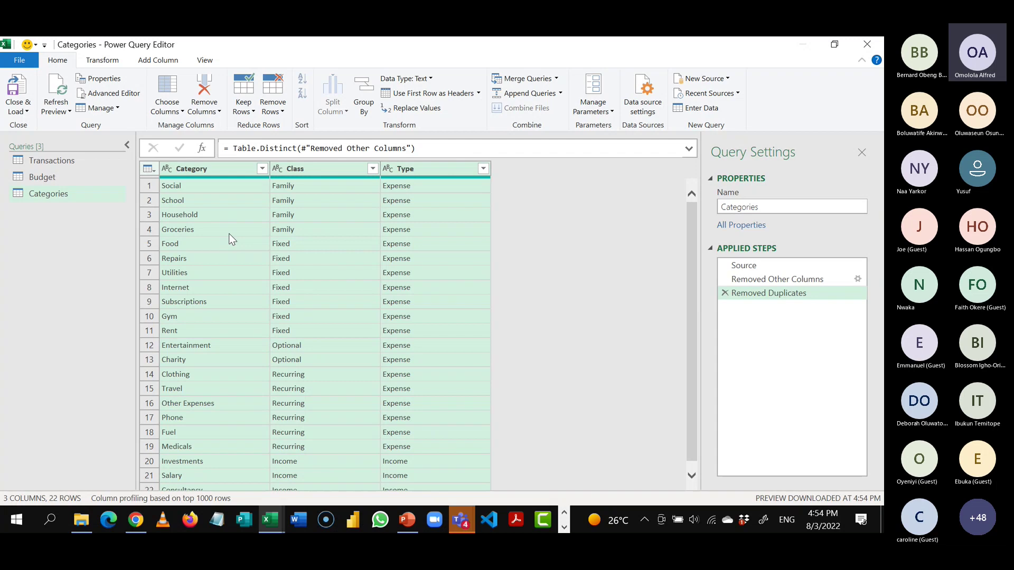
- Examine the first row's Category, Class and Type values and the distinct values offered for filtering the Type column
left_click(207, 189)
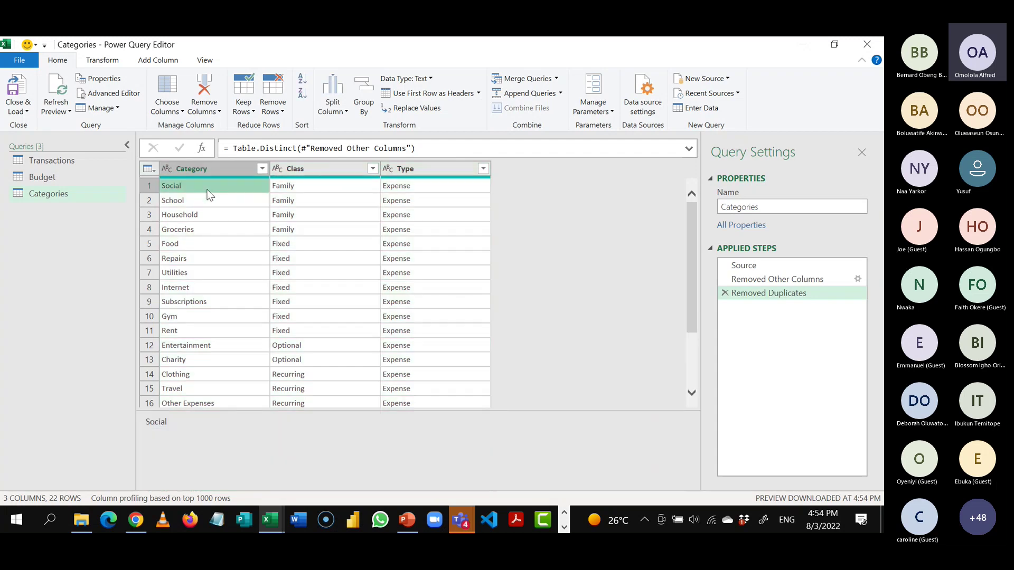
left_click(284, 189)
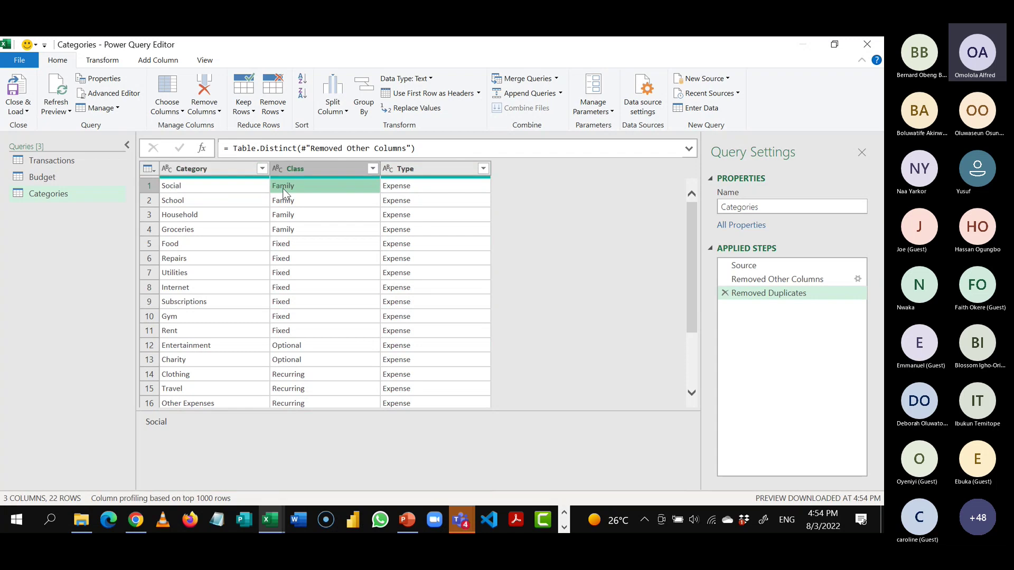
left_click(409, 188)
left_click(484, 169)
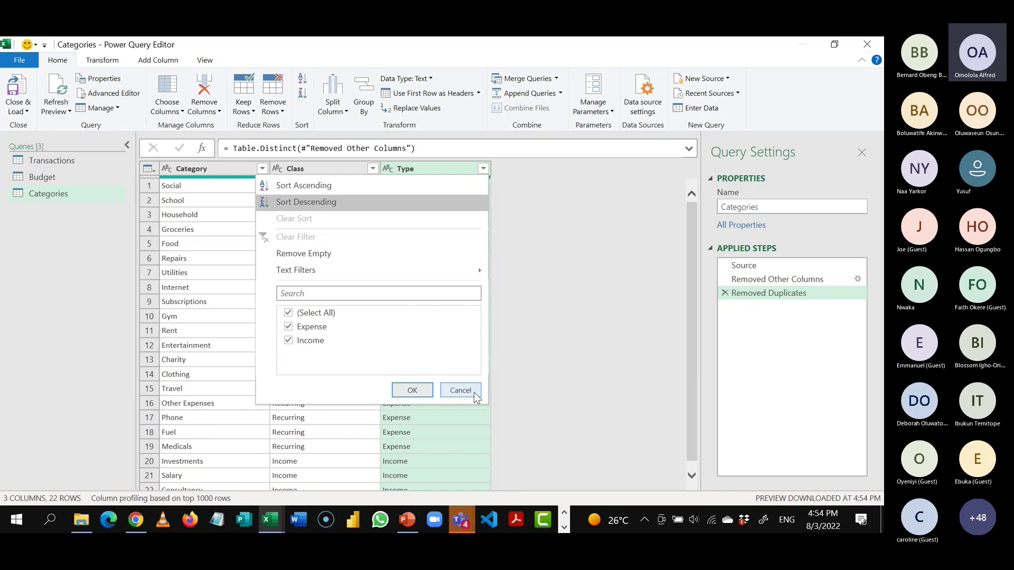
left_click(474, 391)
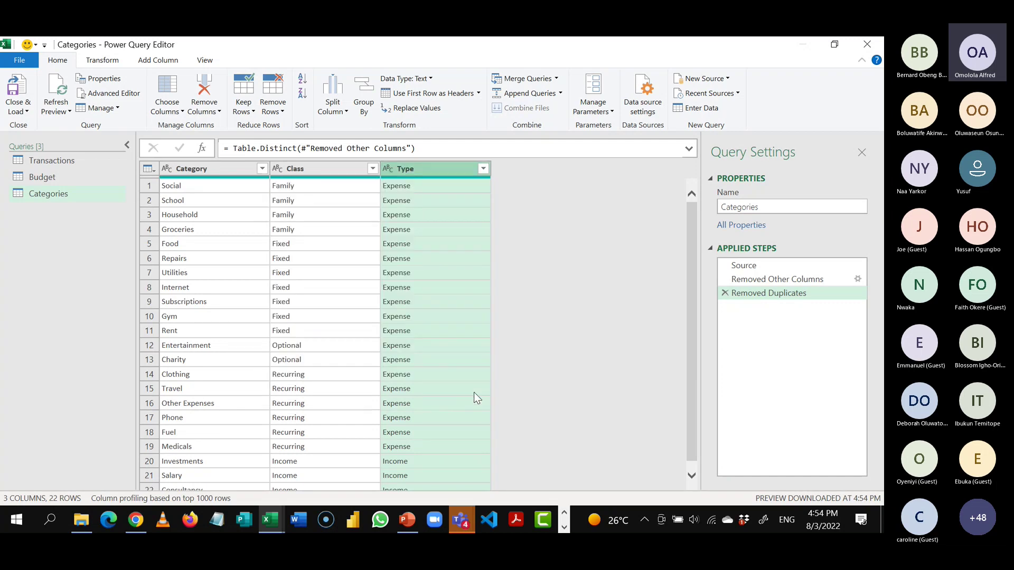
- Point out the Category, Class and Type columns of the Categories query, and compare it with the Transactions query, ending on Categories
left_click(249, 172)
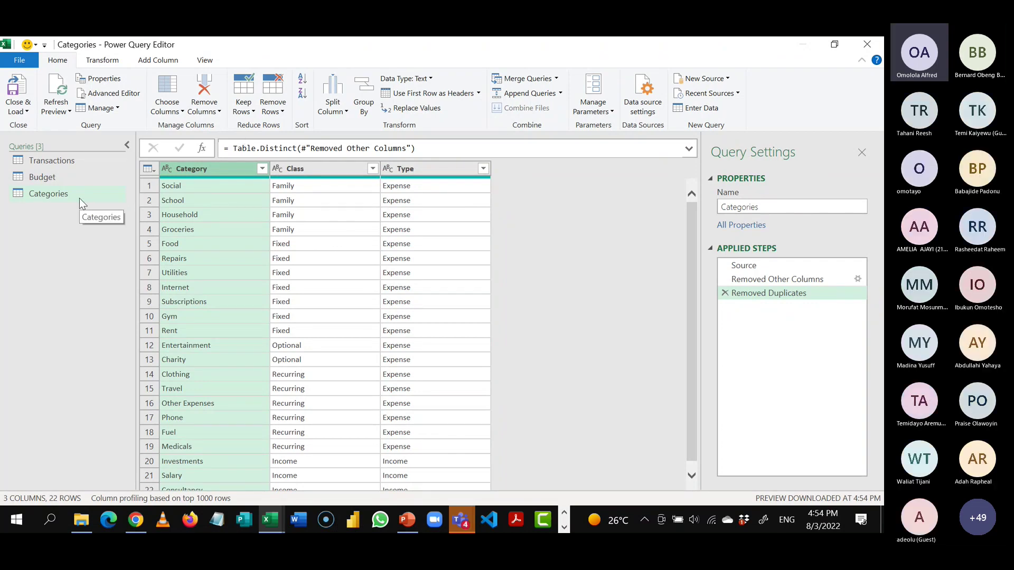
left_click(57, 198)
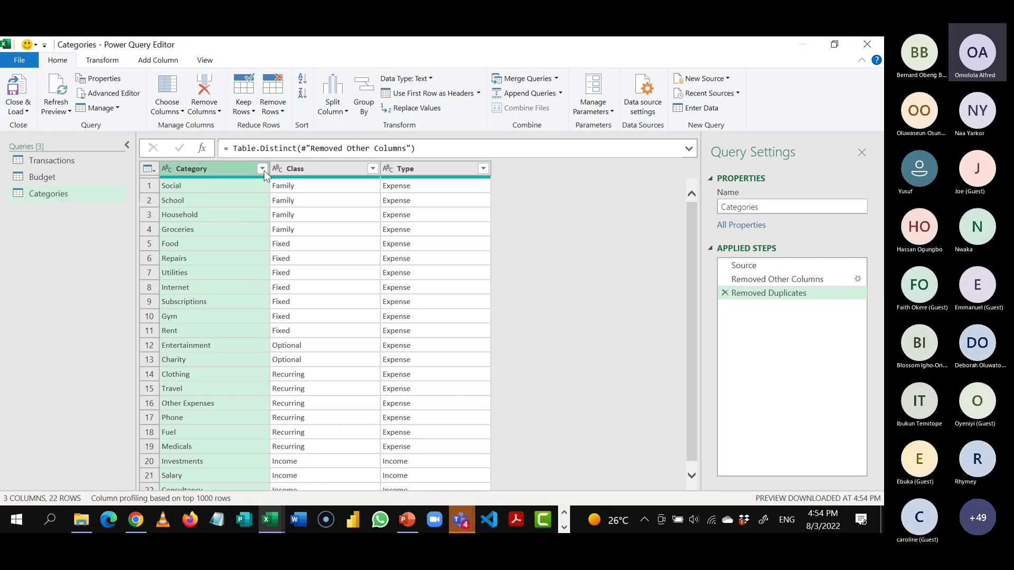
left_click(312, 170)
left_click(410, 172)
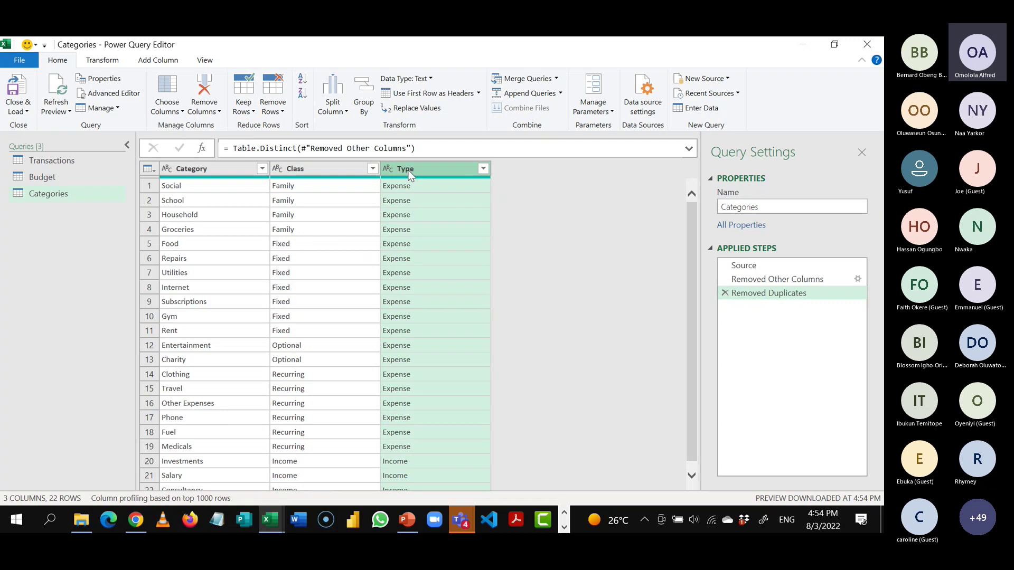
left_click(238, 168)
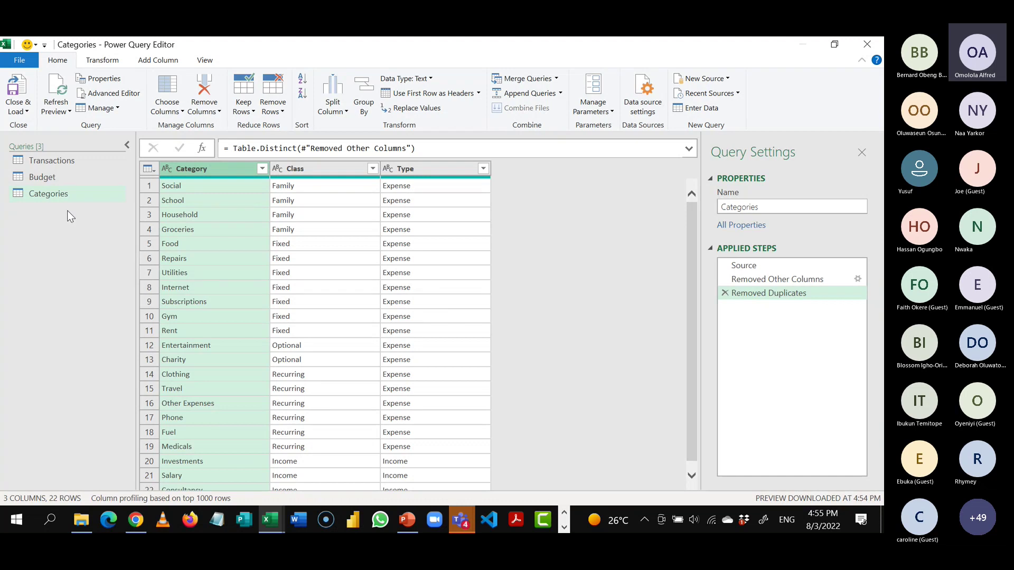
left_click(67, 159)
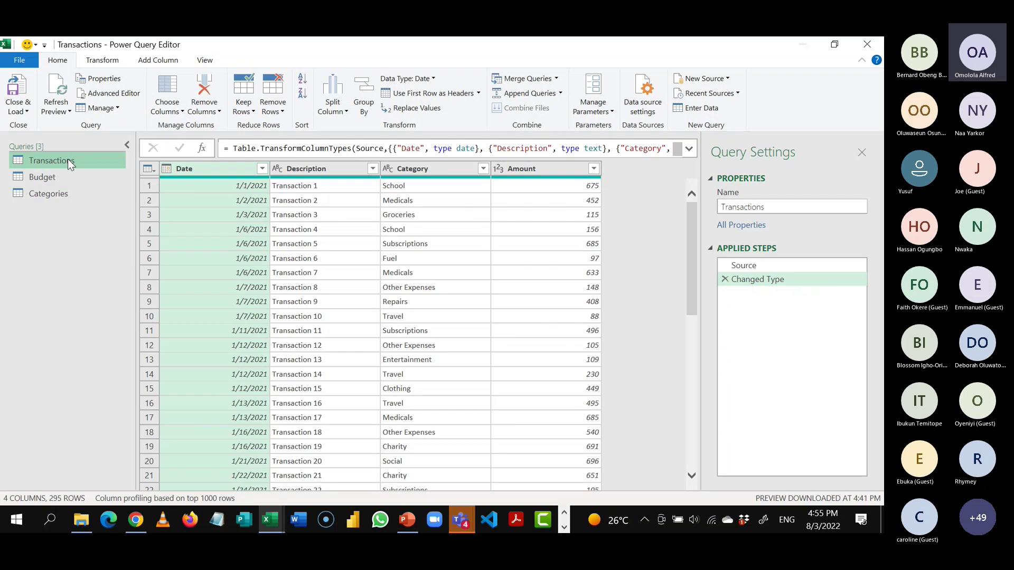
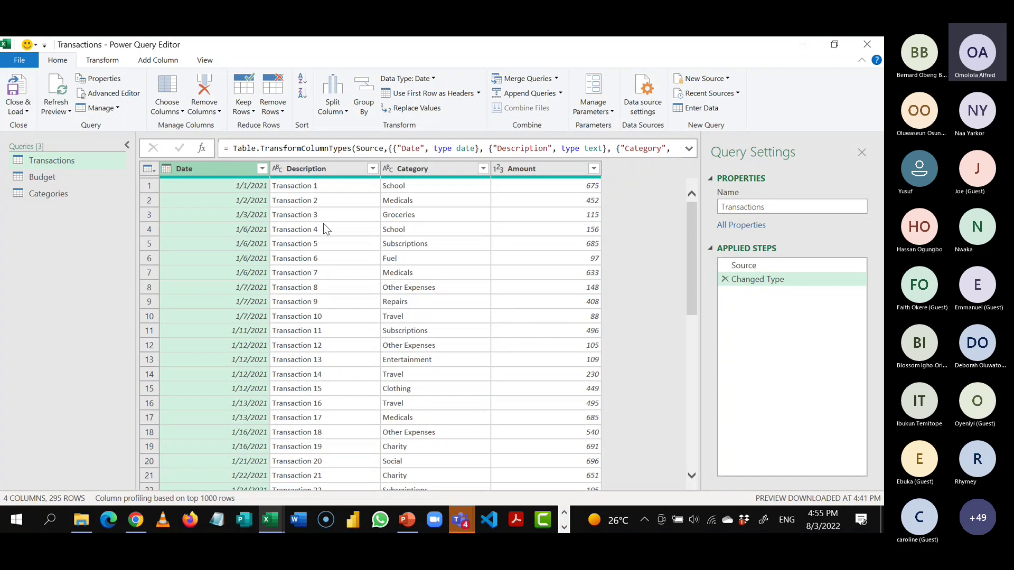
left_click(91, 193)
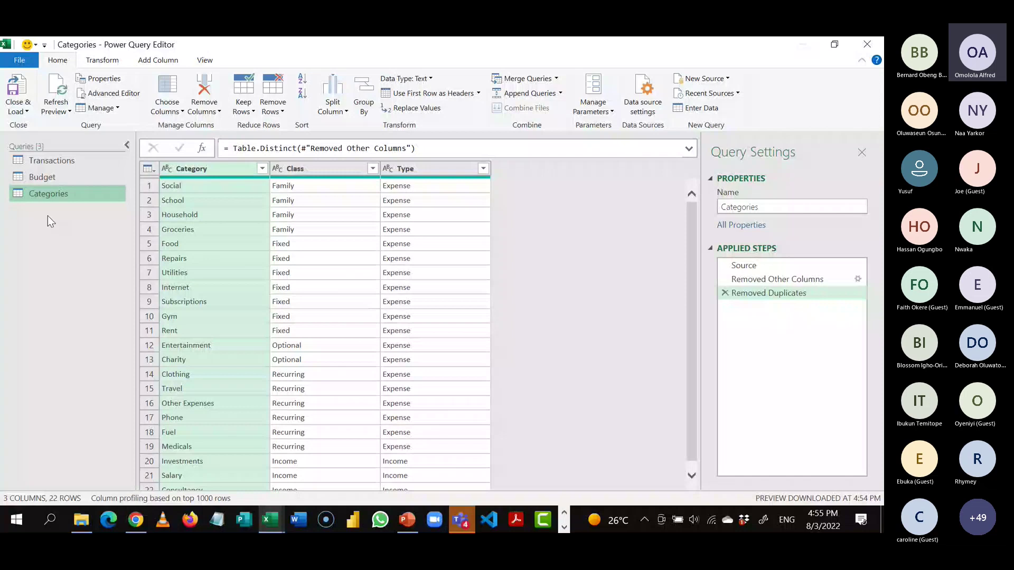
- Create a new blank query
left_click(719, 81)
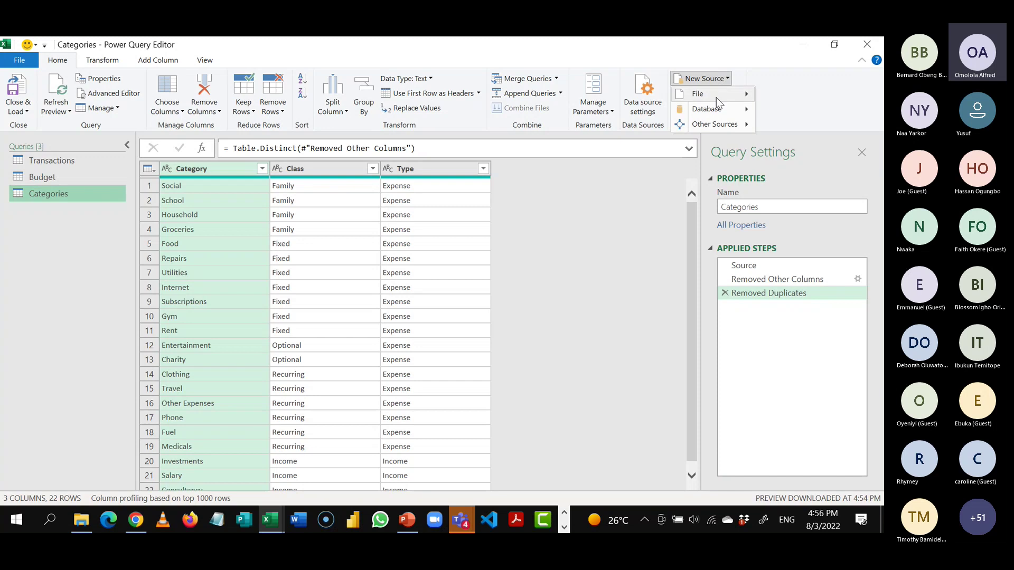
mouse_move(717, 129)
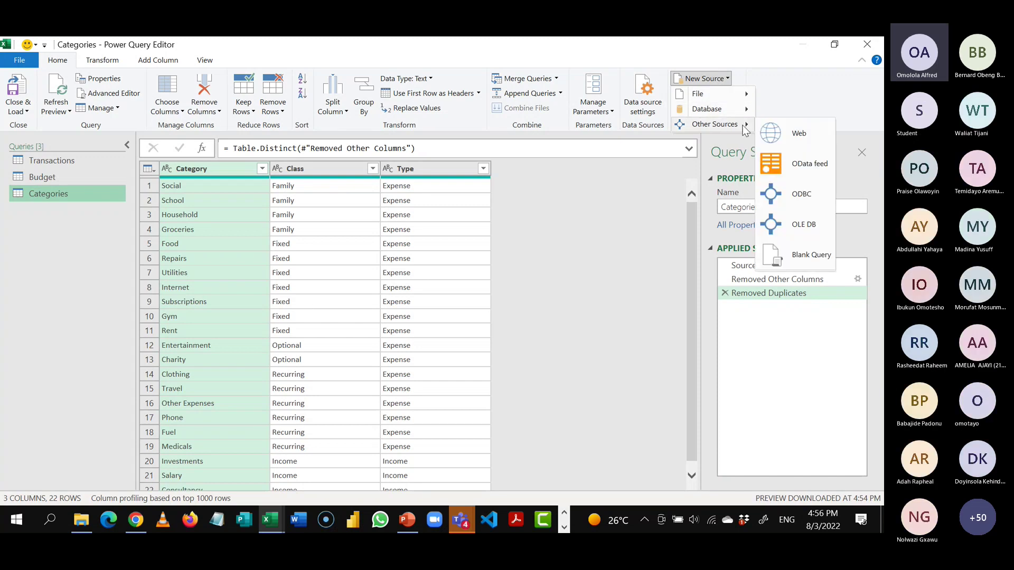
left_click(798, 256)
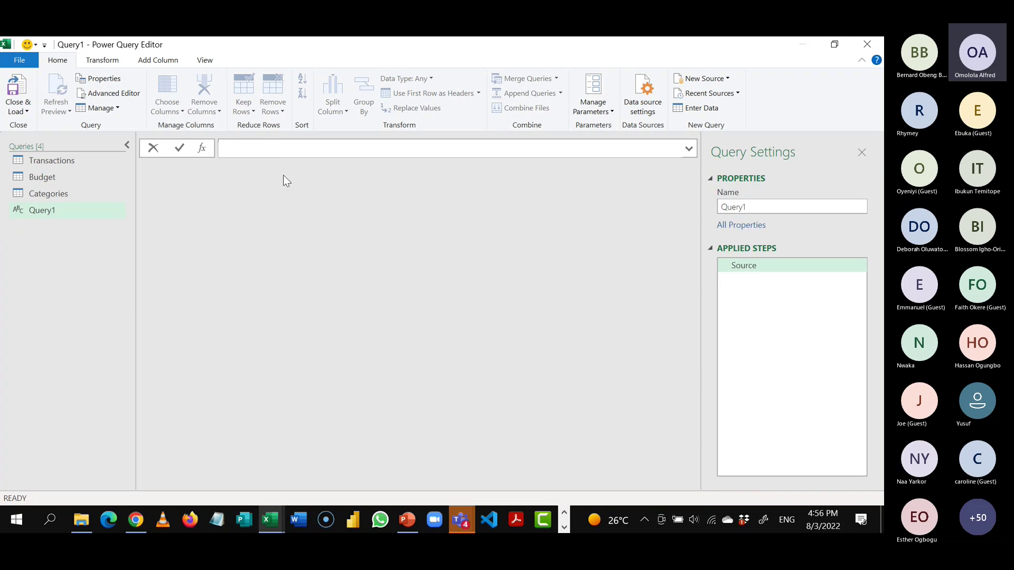
- Begin the blank query's formula with =Number.From(List.Min( to get the earliest date as a number
type("=Numb")
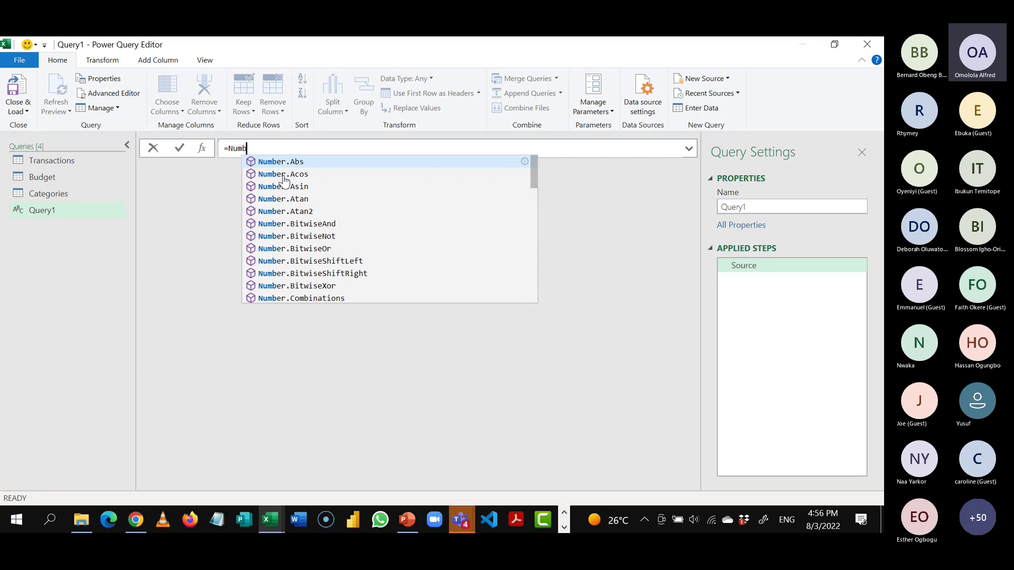
type("er.From")
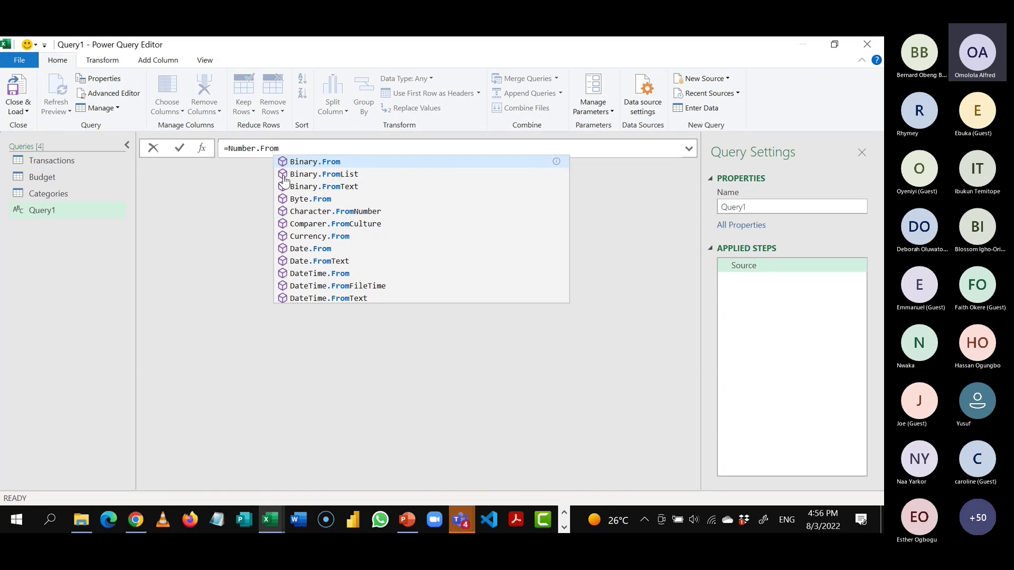
type("(")
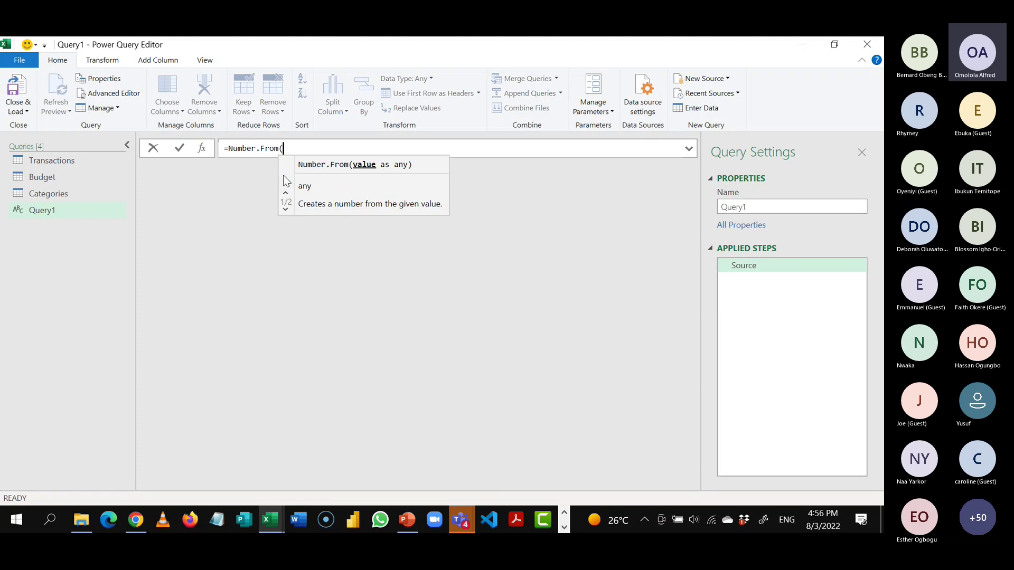
type("L")
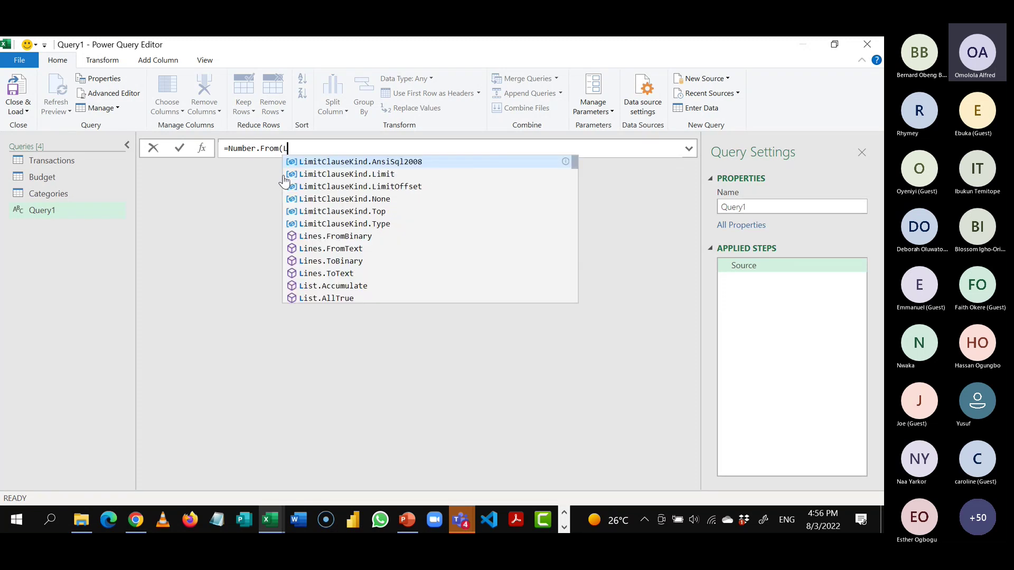
type("ist")
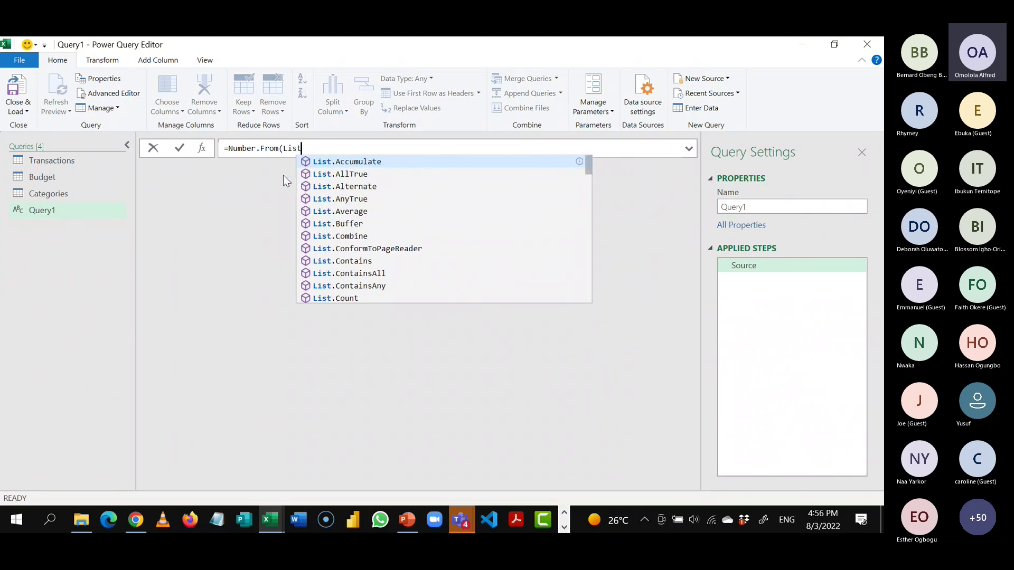
type(".Min")
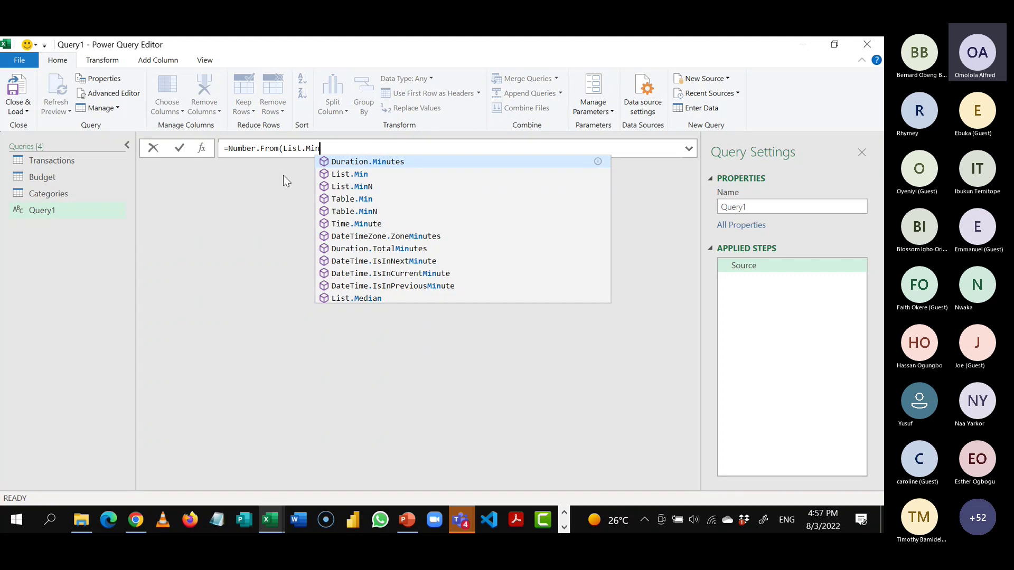
type("(")
key("Delete")
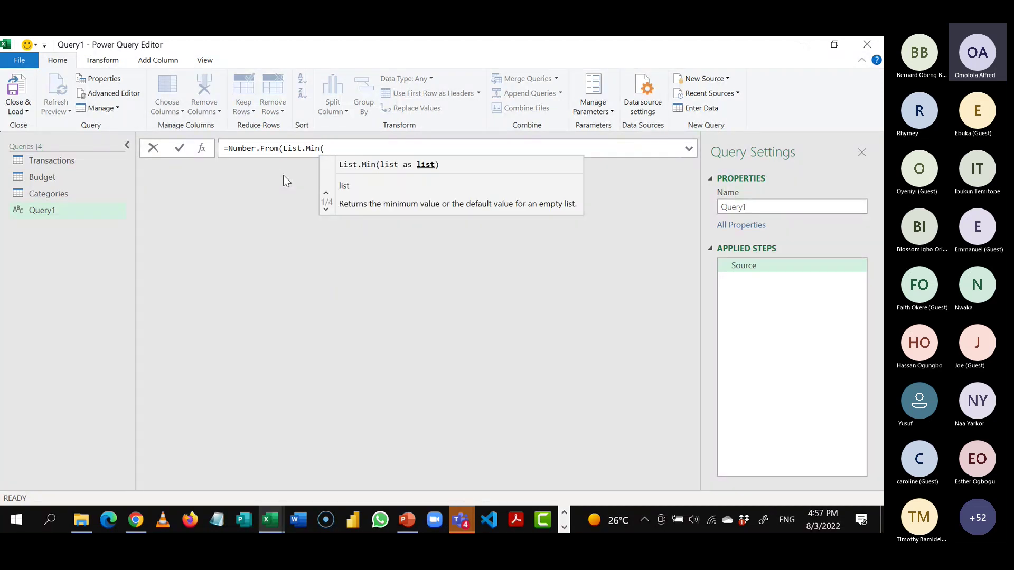
- Supply Transactions[Date] as the List.Min argument and close both functions, giving =Number.From(List.Min(Transactions[Date]))
type("T")
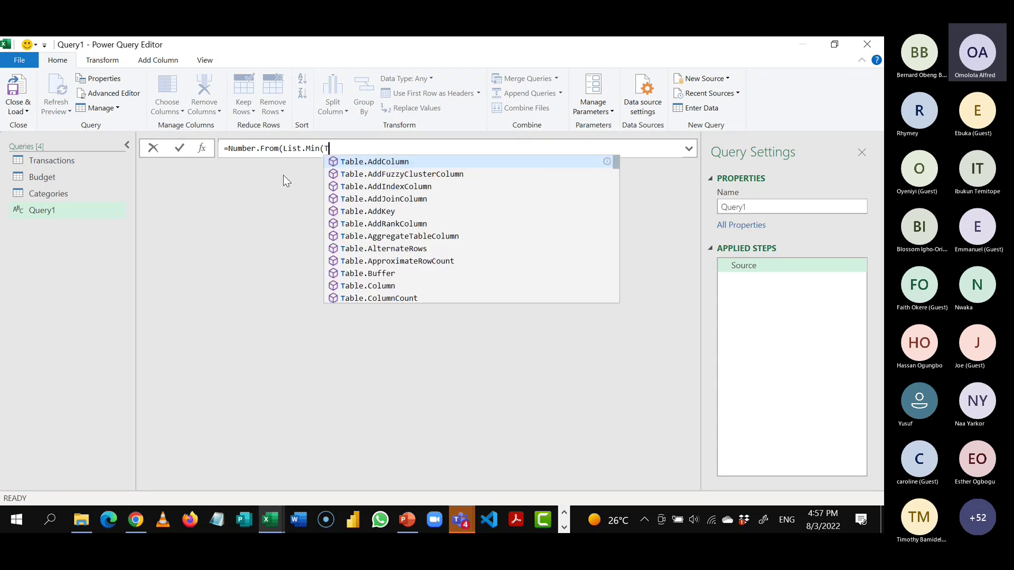
type("ransa")
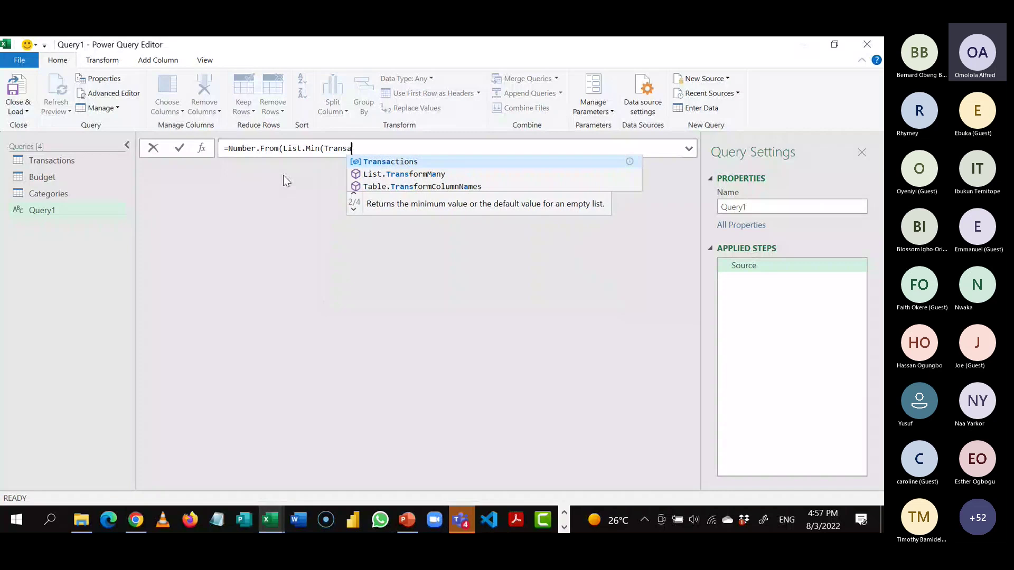
key("Tab")
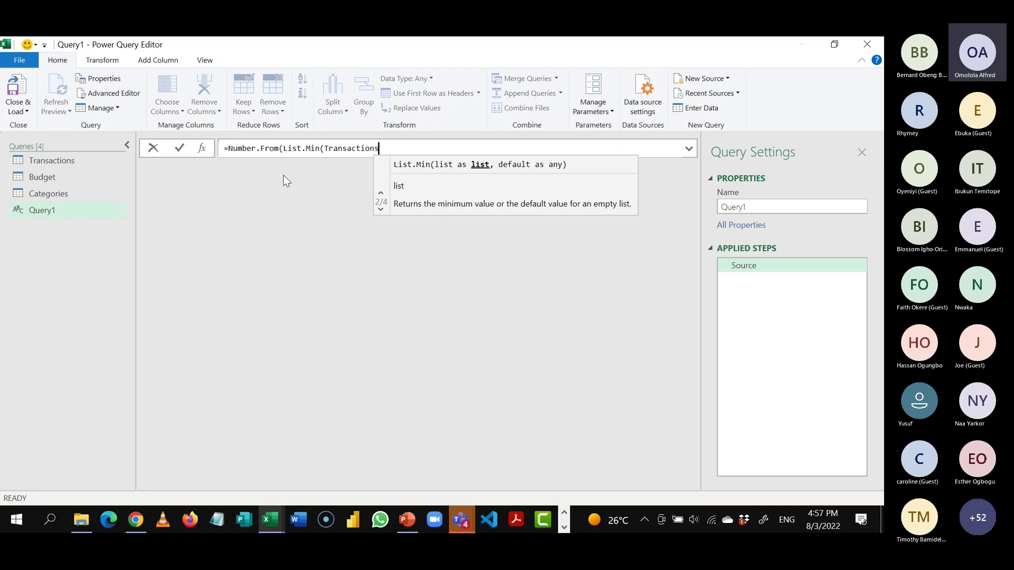
type("[")
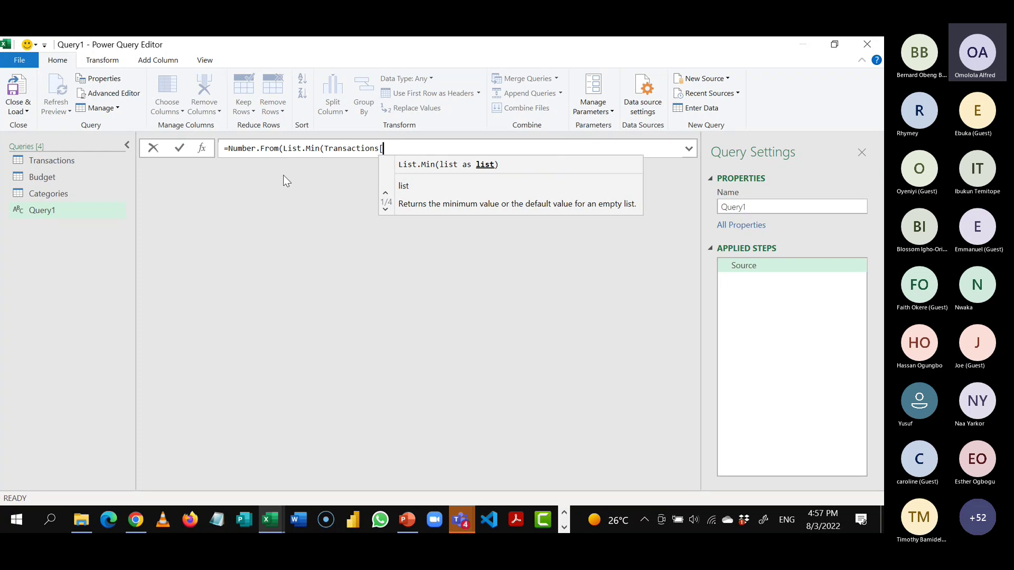
type("Date")
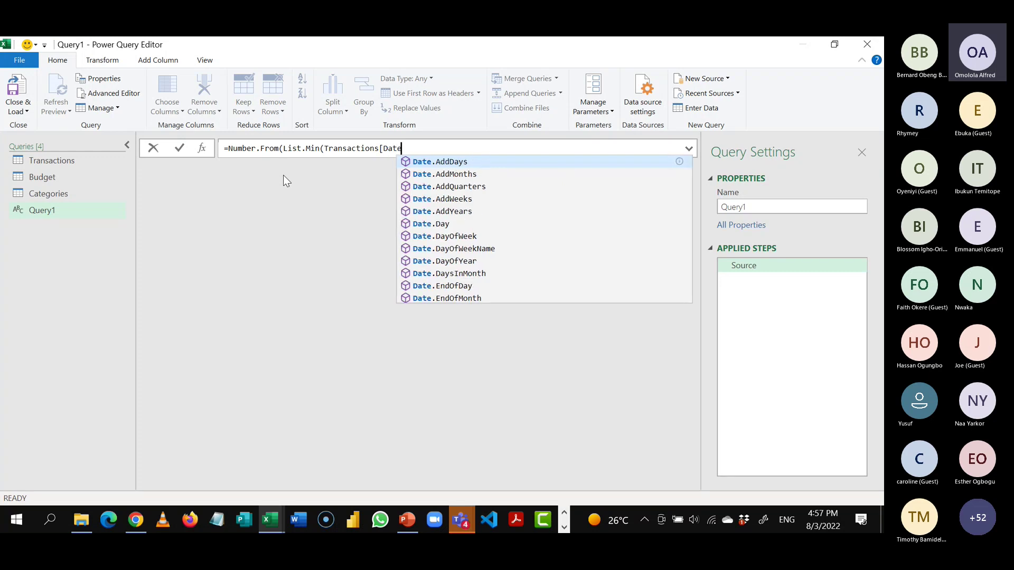
type("]")
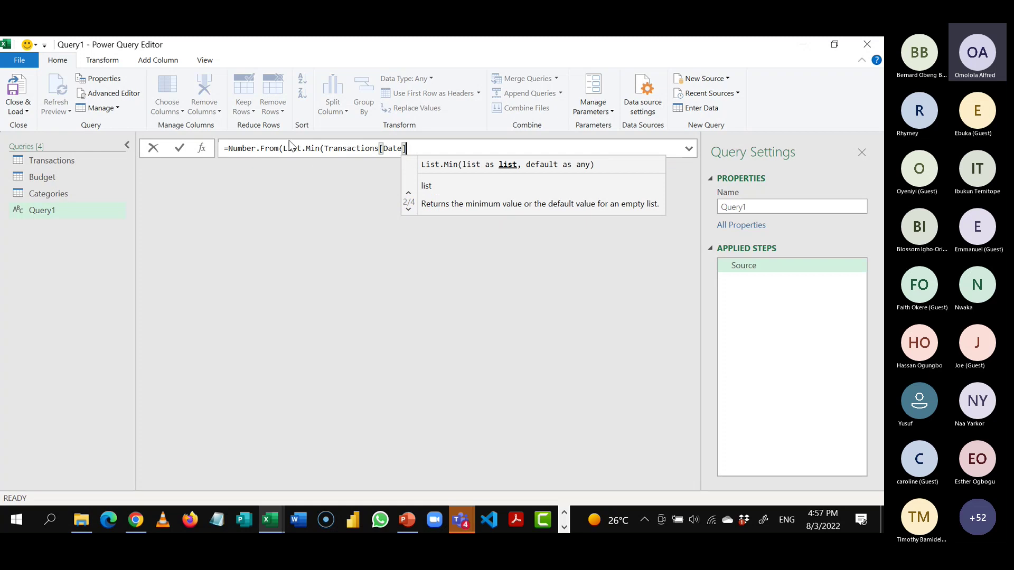
mouse_move(292, 150)
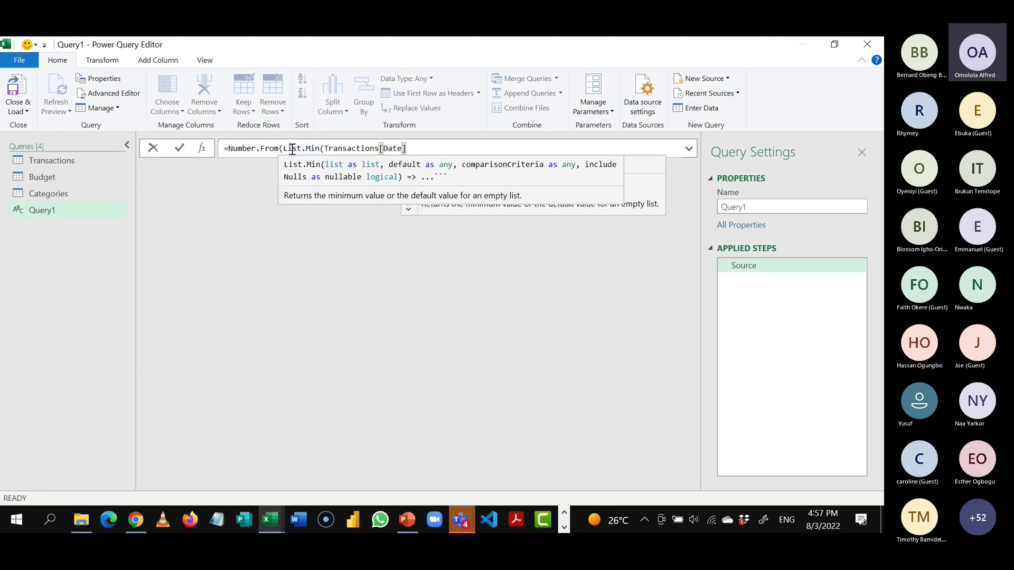
mouse_move(357, 148)
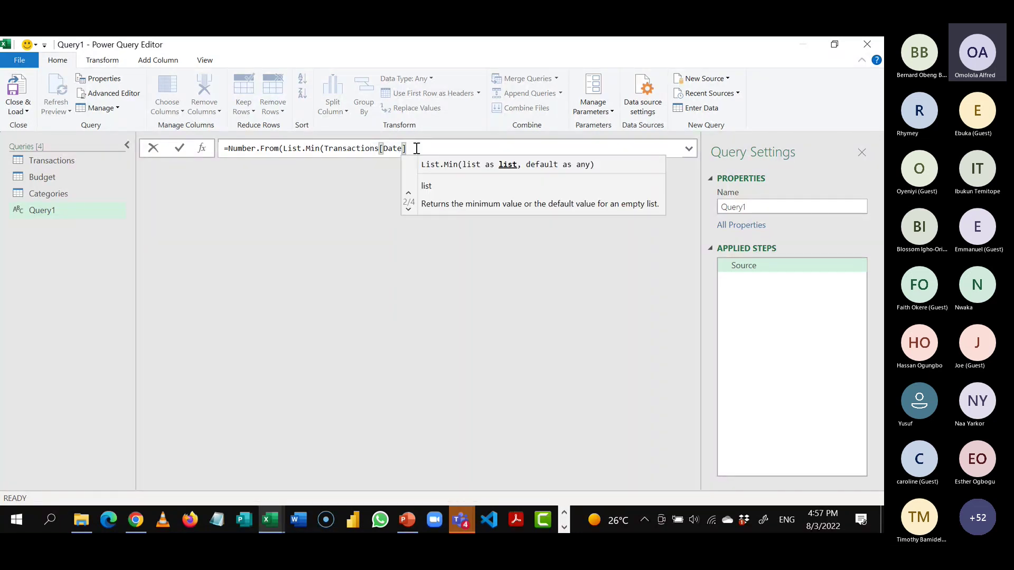
type(")")
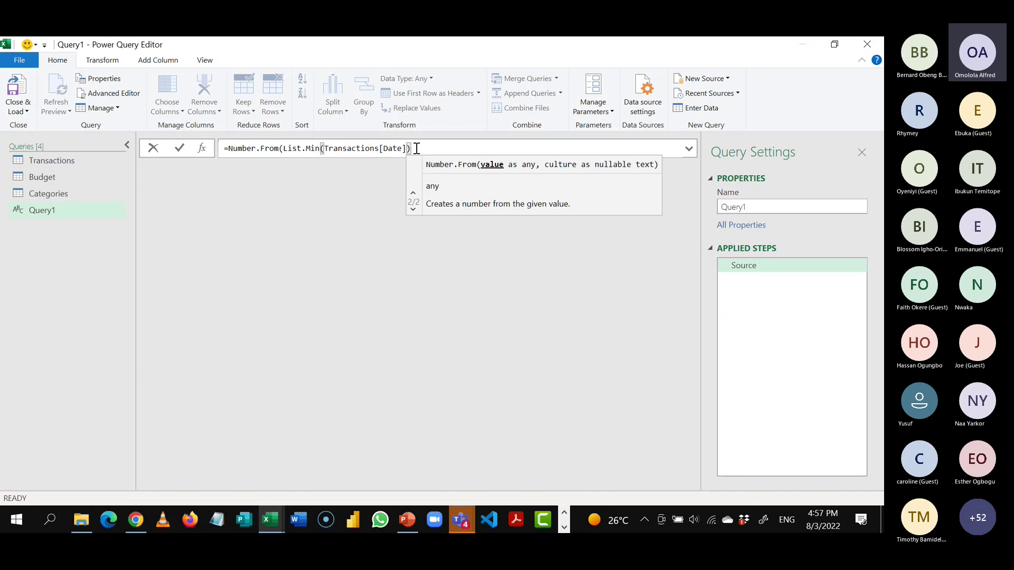
type(")")
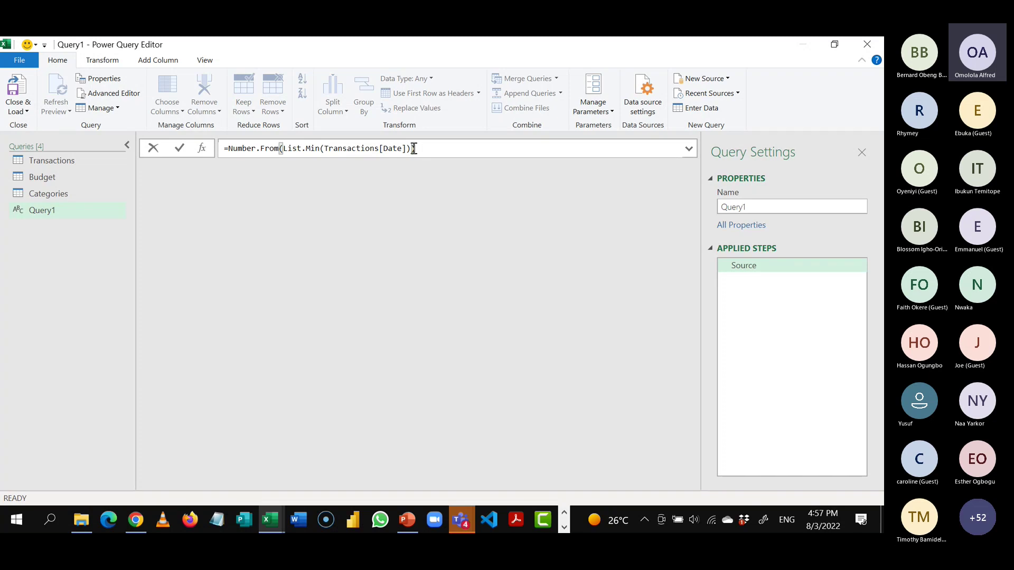
- Extend the formula with the range operator .. and a copy of the Number.From(List.Min(Transactions[Date])) expression without its equals sign
left_click_drag(414, 149, 229, 145)
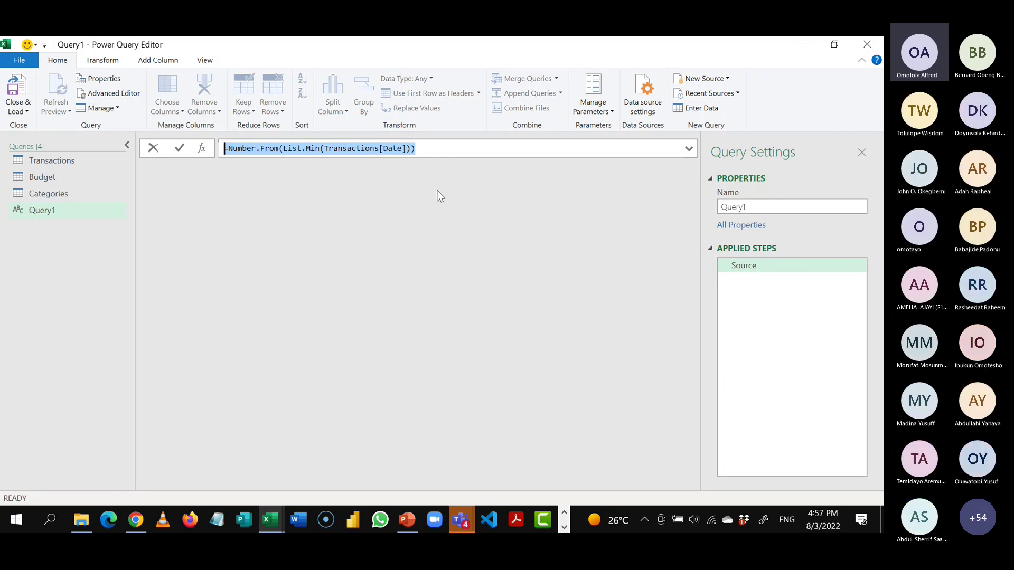
left_click(442, 151)
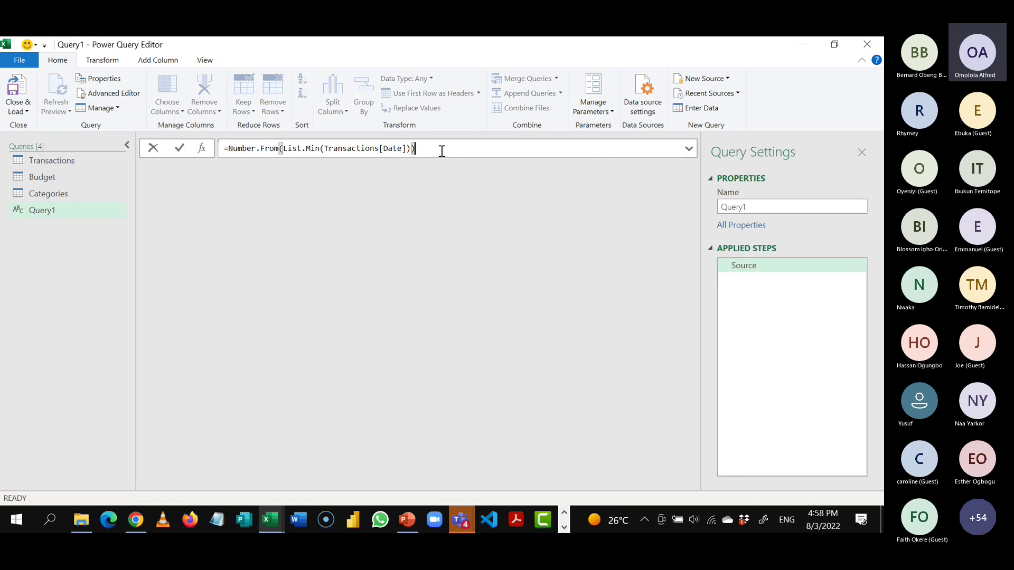
type("..")
type("=Number.From(List.Min(Transactions[Date]))")
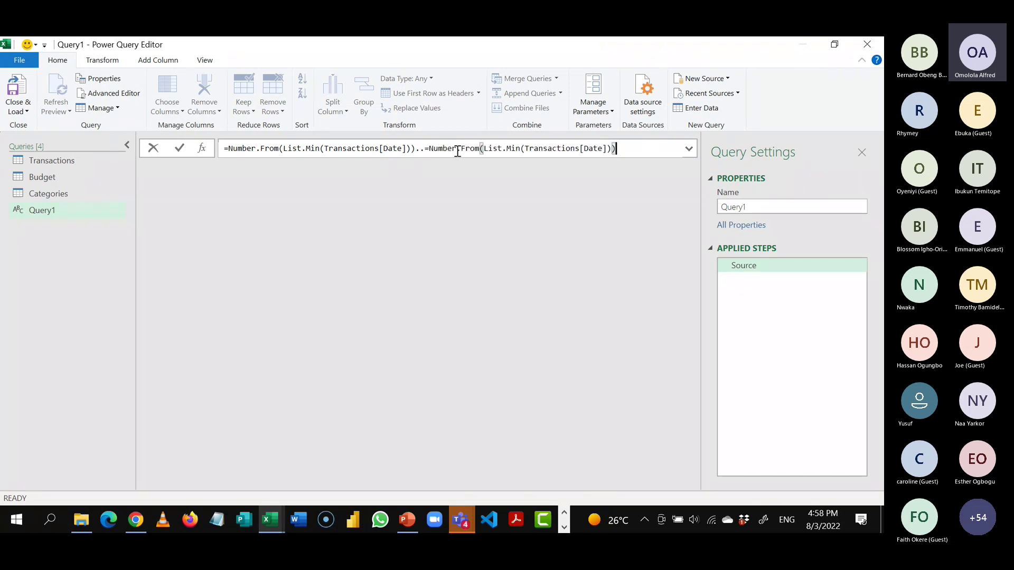
left_click(429, 148)
key("BackSpace")
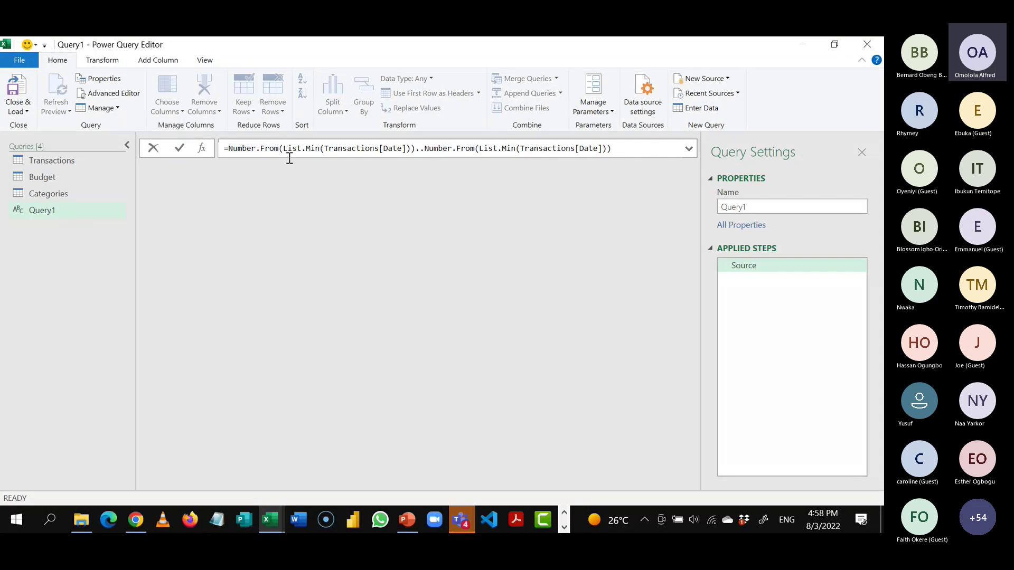
- Change List.Min to List.Max in the second half of the formula
left_click(518, 151)
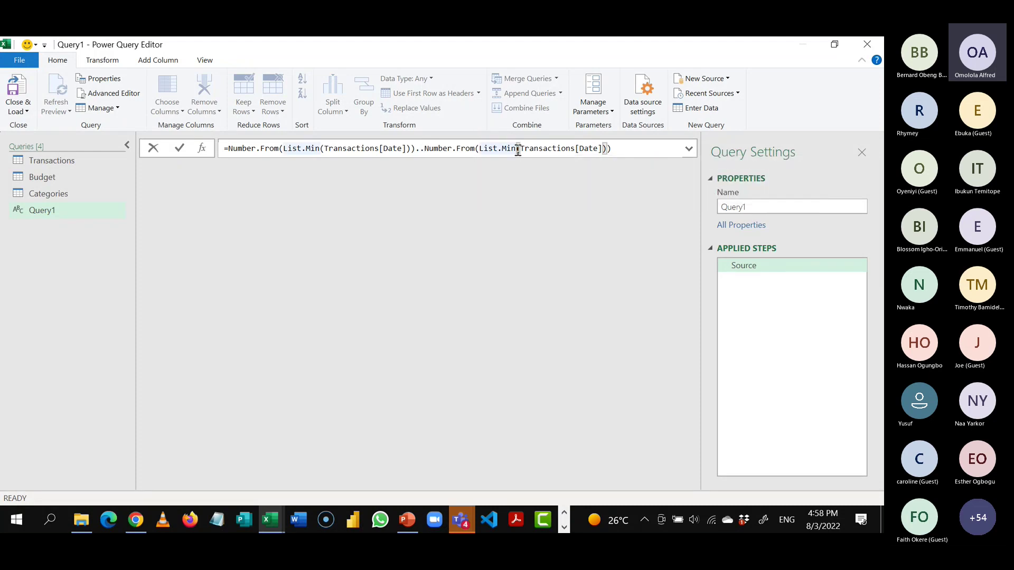
key("BackSpace")
key("BackSpace")
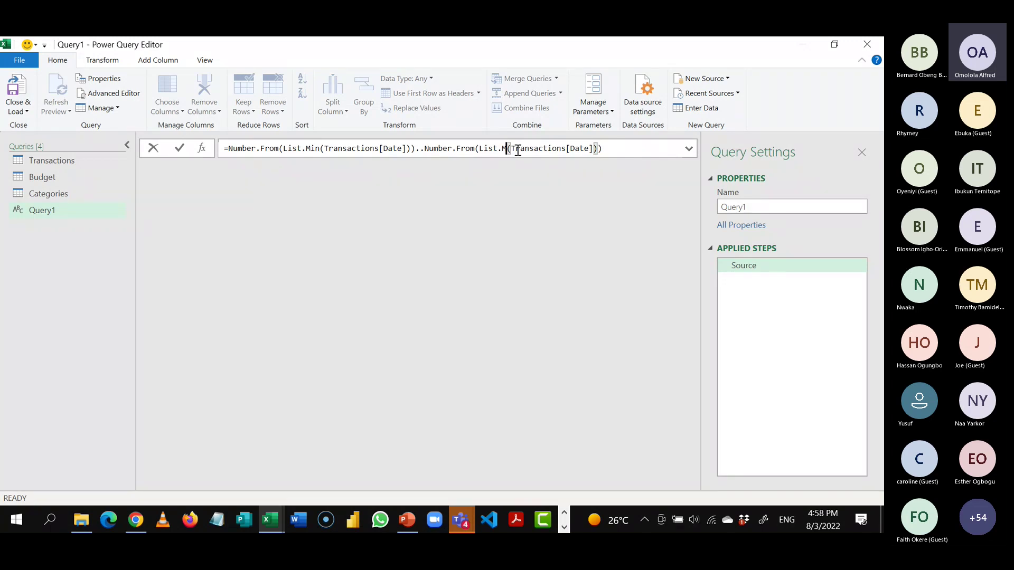
type("ax")
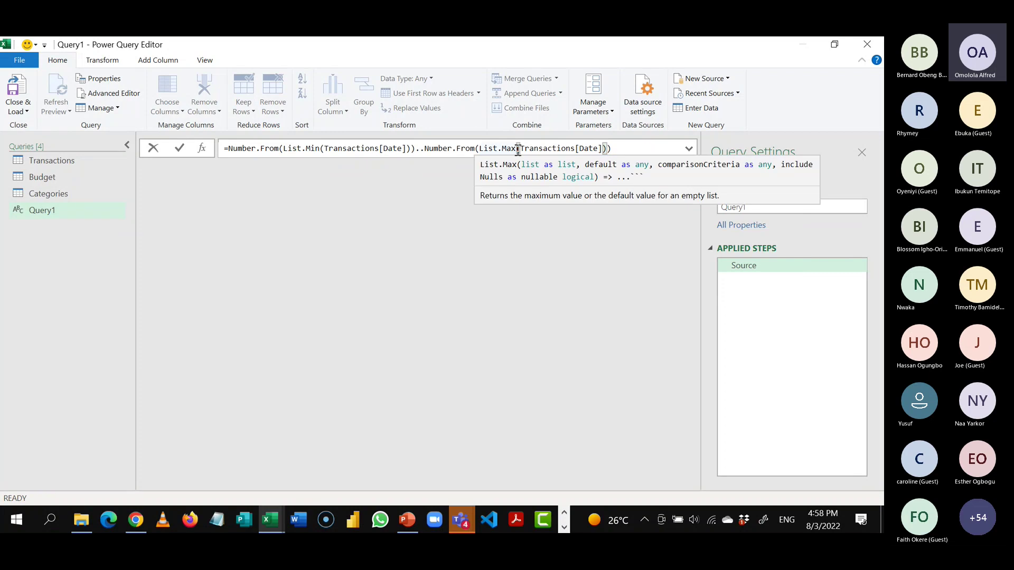
- Enclose the whole range expression after the equals sign in curly braces and commit the formula to generate the list
left_click(616, 150)
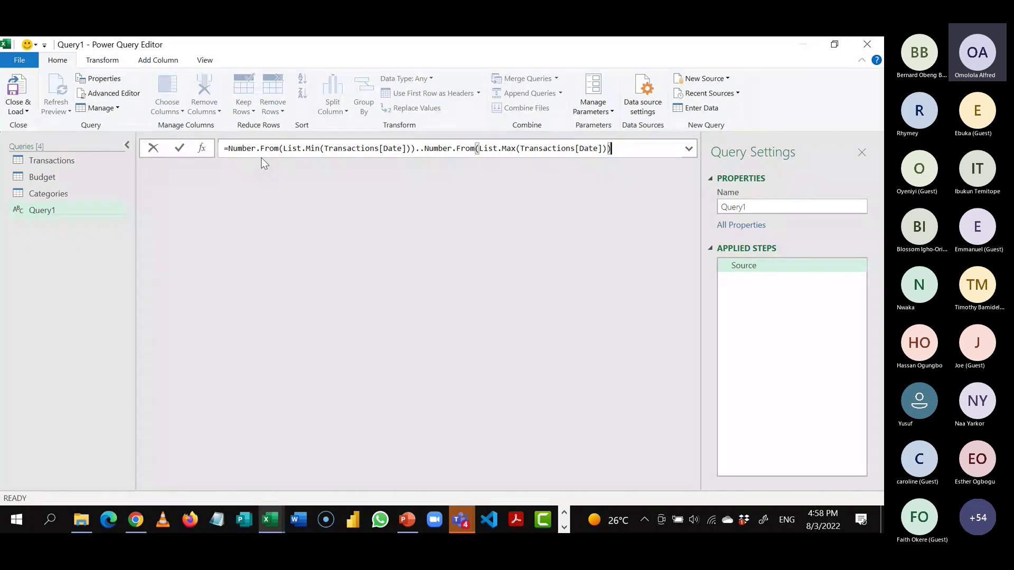
left_click(228, 148)
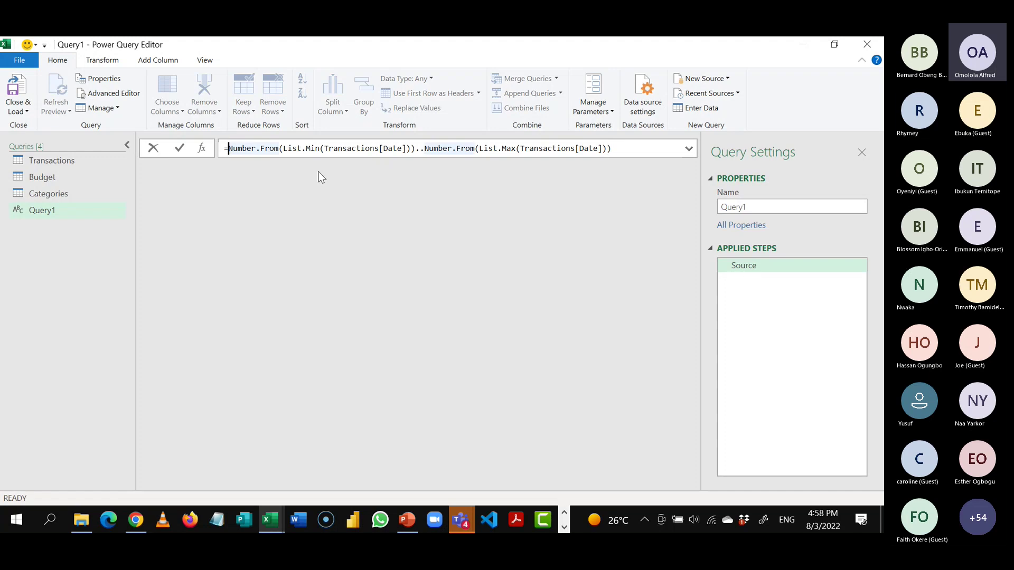
type("{")
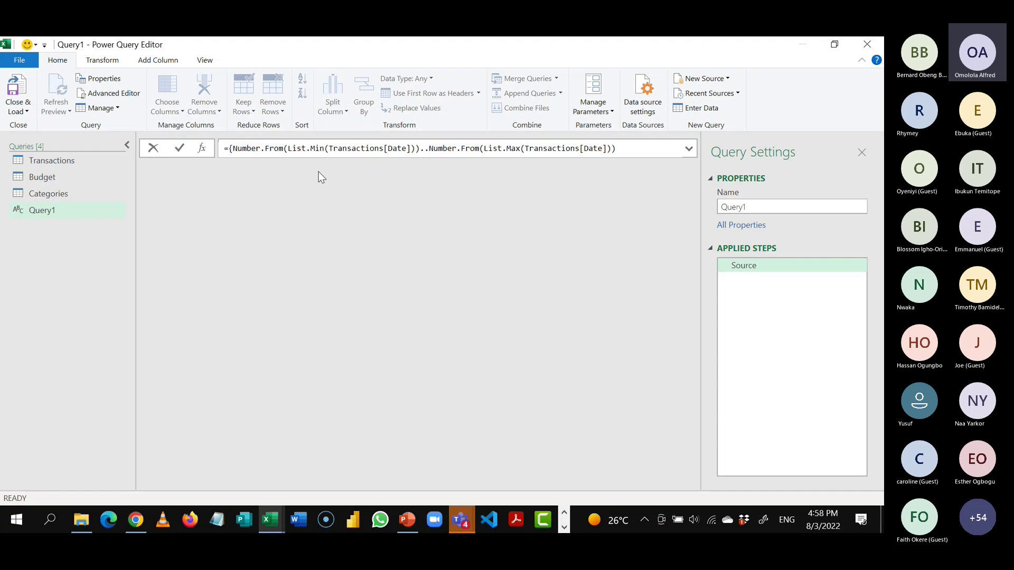
left_click(622, 149)
type("}")
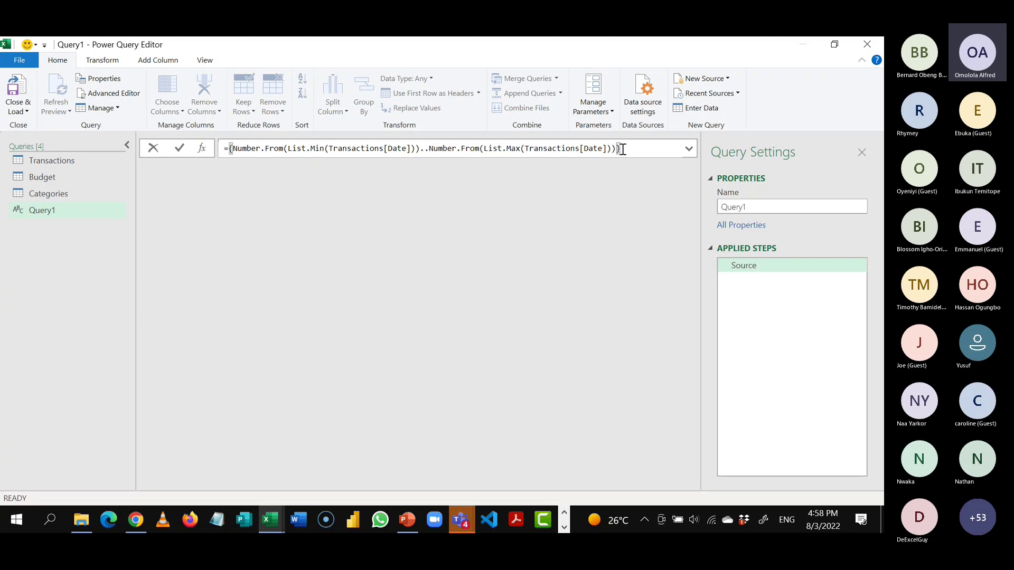
key("Return")
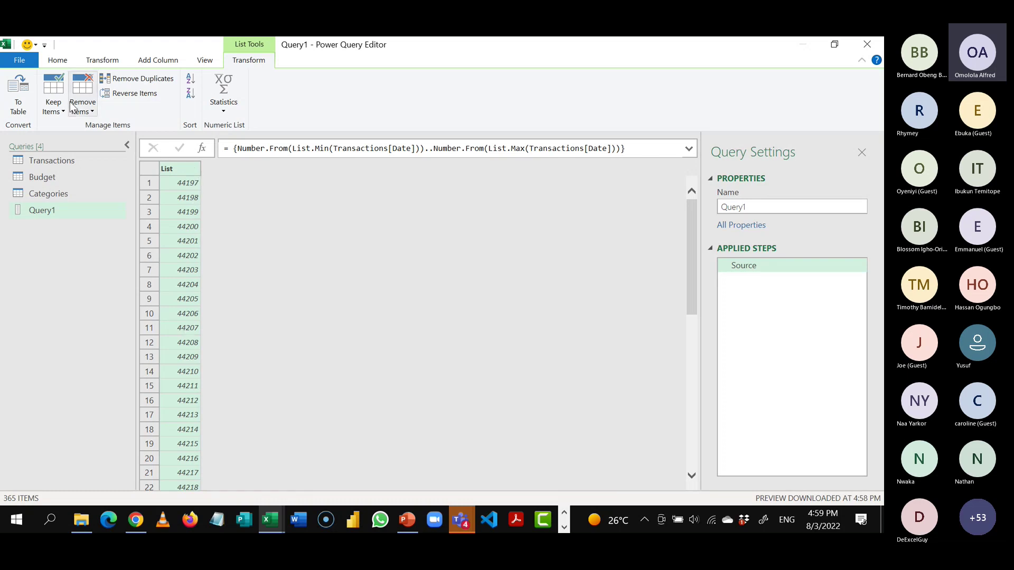
- Convert the list to a table with delimiter None and extra columns shown as errors
left_click(22, 113)
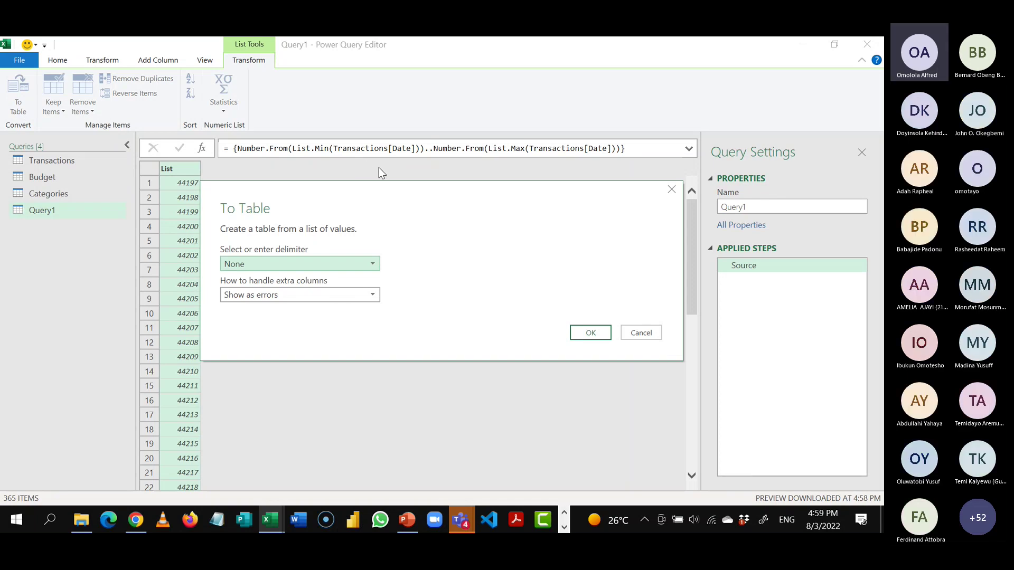
left_click(590, 333)
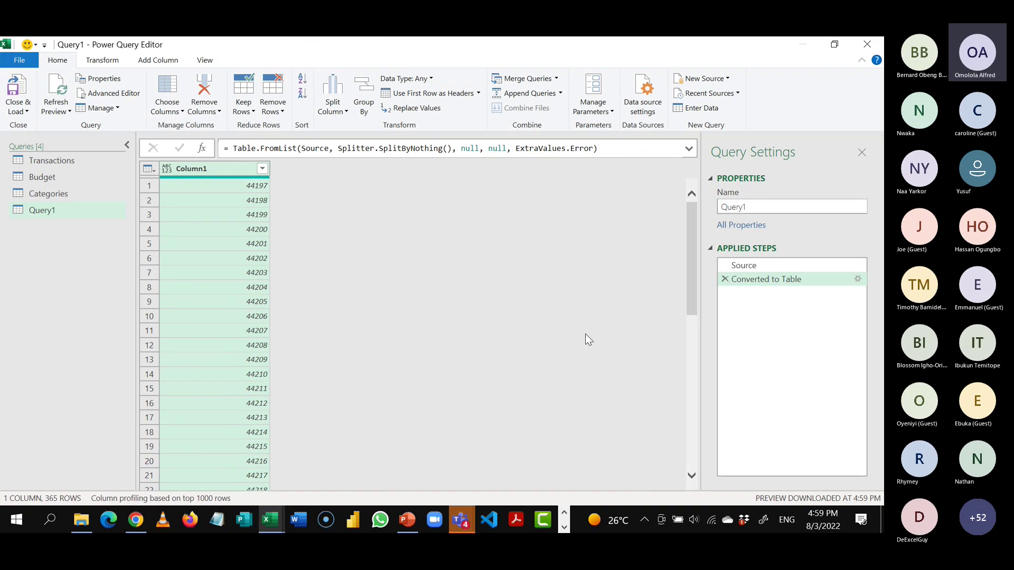
- Rename the table's only column to Date and set its data type to Date
double_click(231, 170)
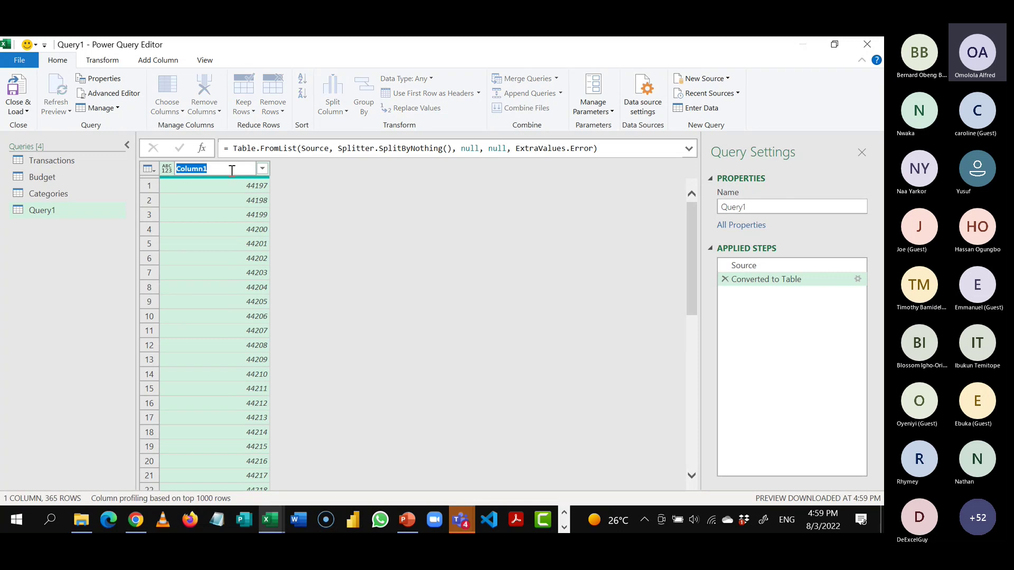
type("Date")
key("Return")
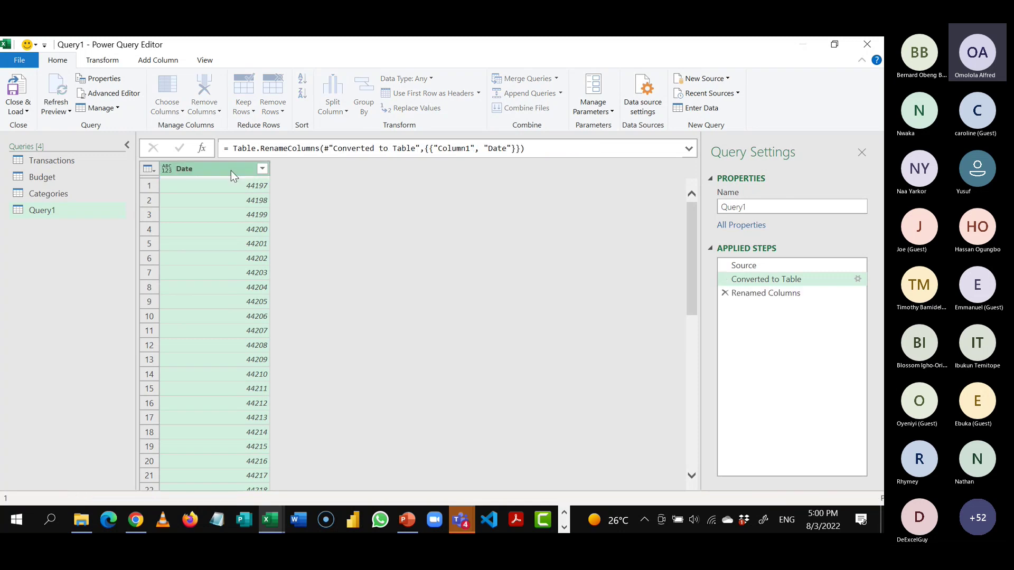
left_click(167, 170)
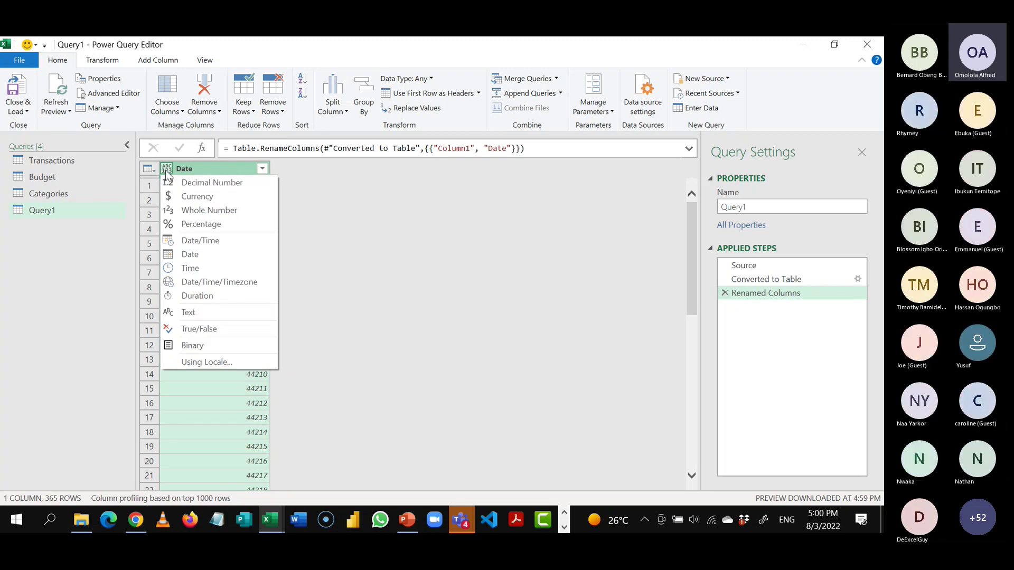
left_click(190, 256)
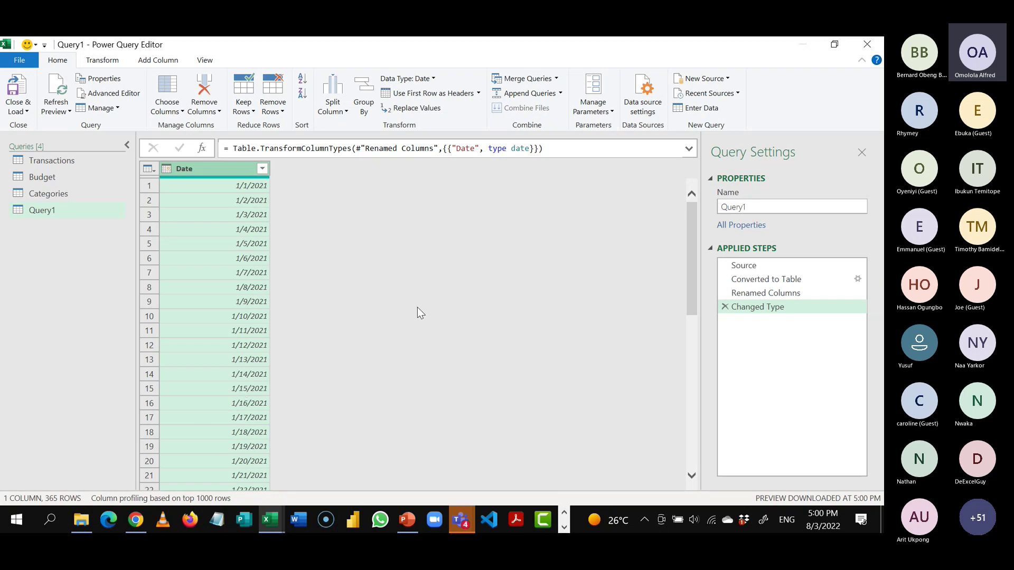
- Rename the Query1 date query to Calendar
double_click(767, 204)
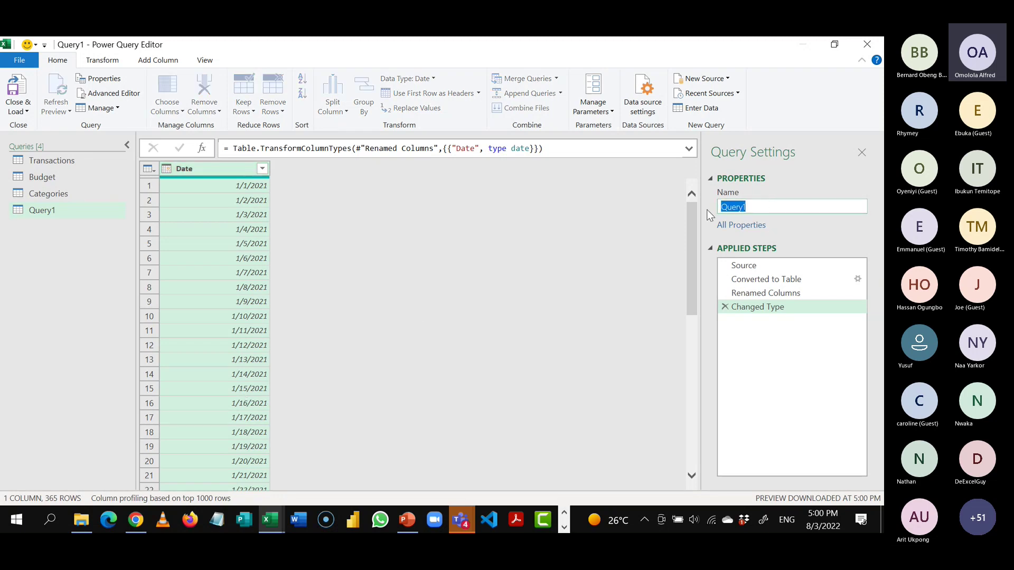
type("Calendar")
key("Return")
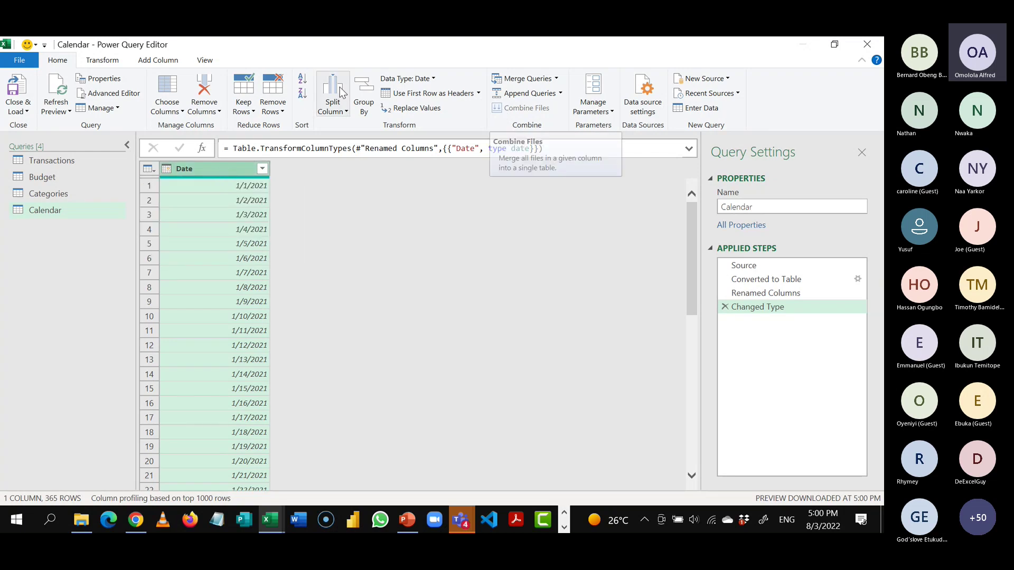
- Add a new column containing the year extracted from the Date column of the Calendar query
left_click(175, 65)
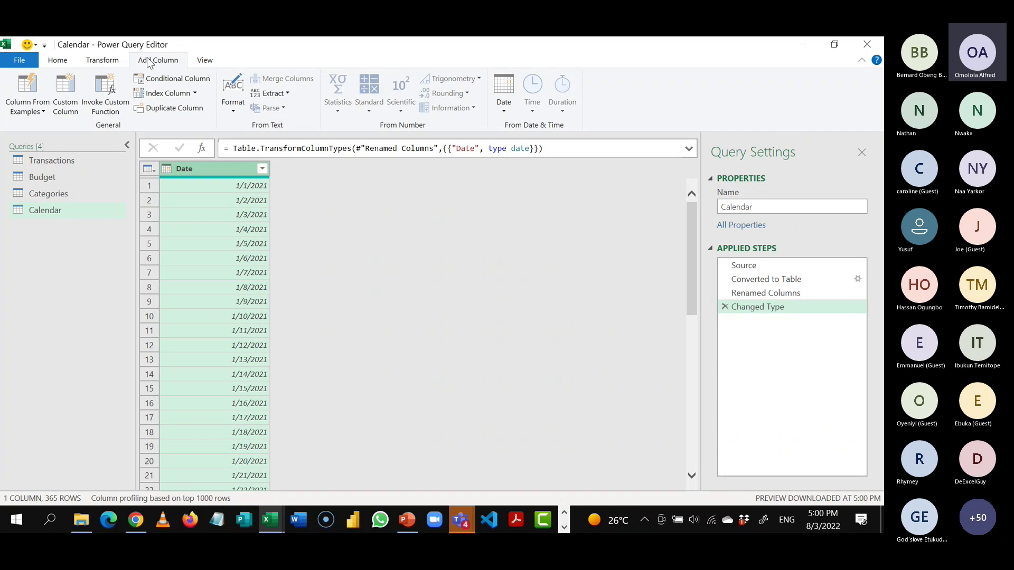
left_click(119, 62)
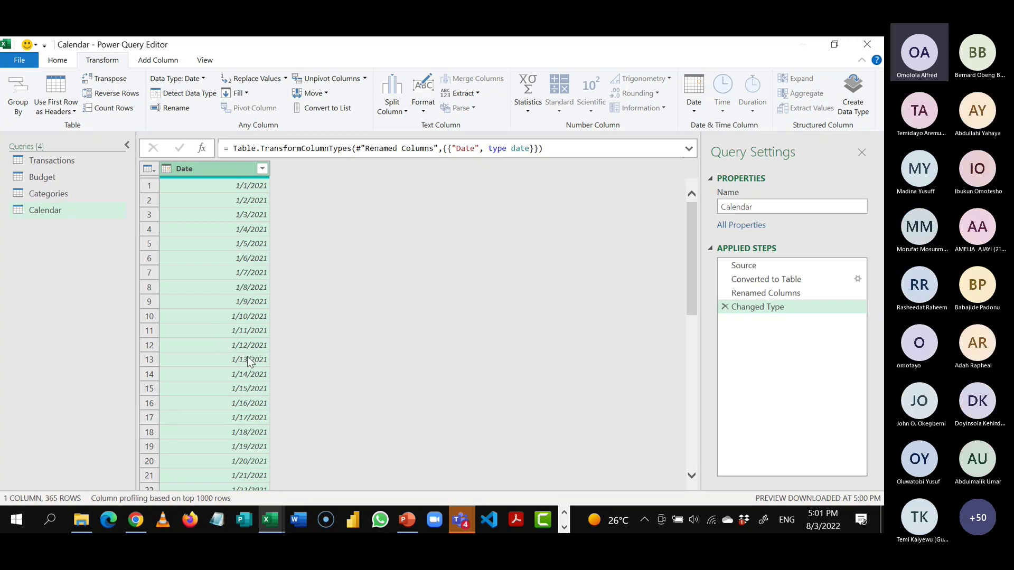
left_click(175, 62)
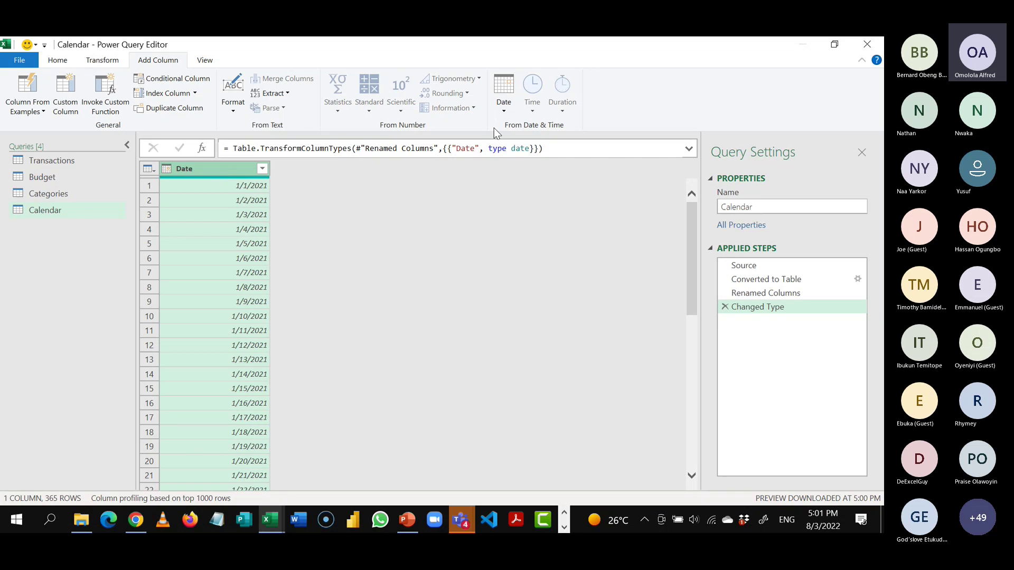
left_click(501, 113)
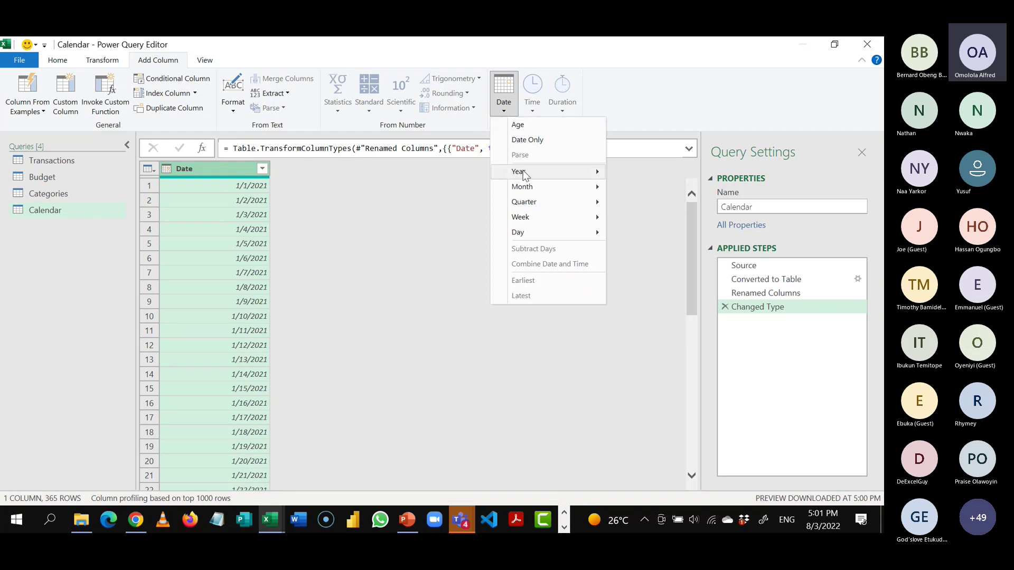
mouse_move(526, 175)
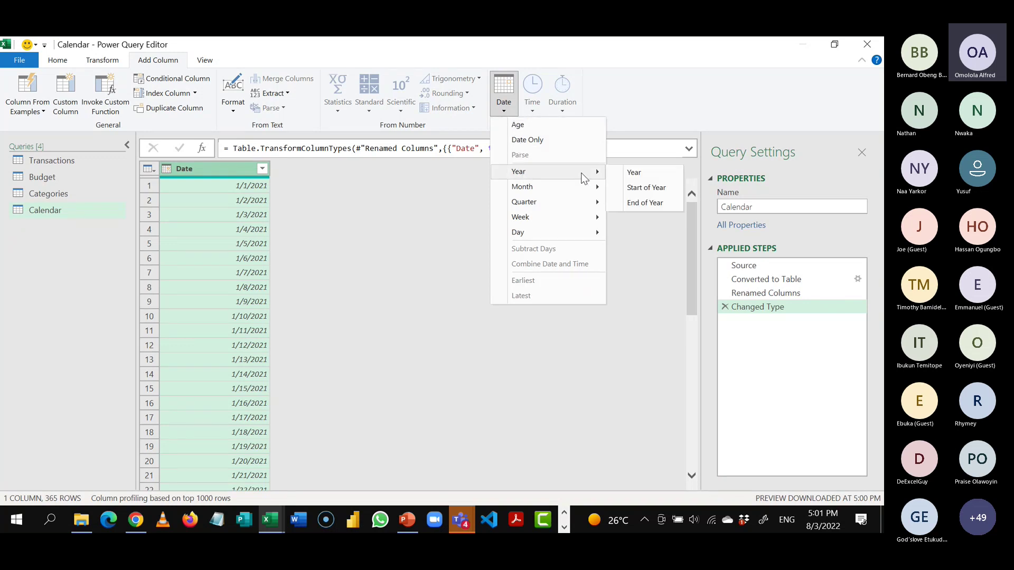
left_click(633, 174)
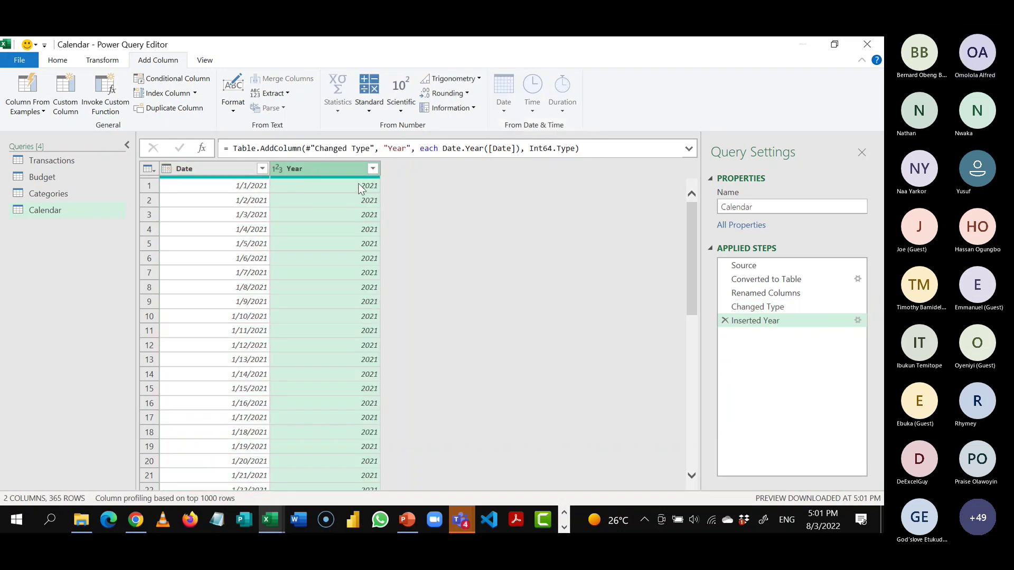
- Add a month number column derived from the Date column of the Calendar query
left_click(248, 170)
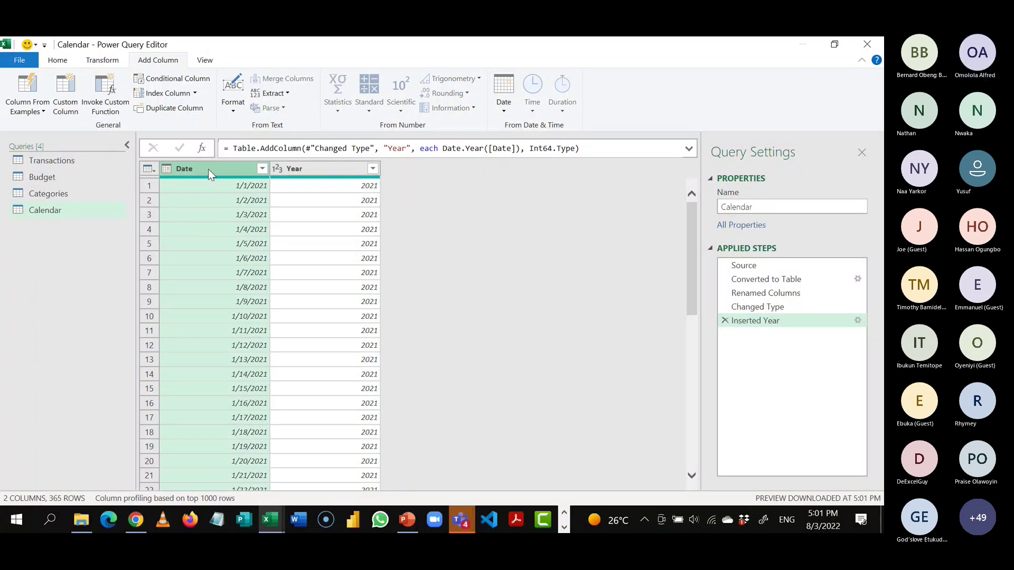
left_click(503, 98)
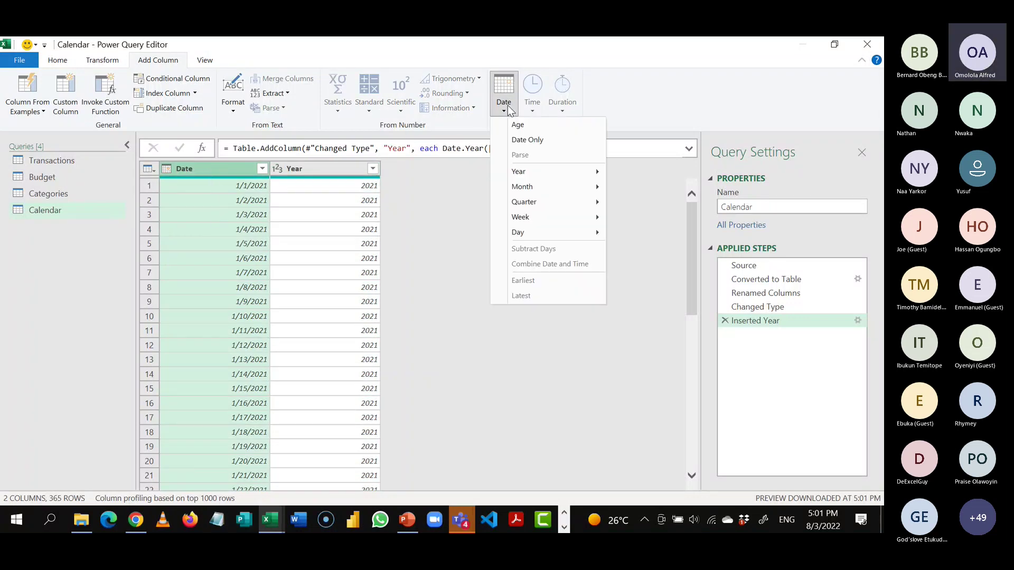
mouse_move(541, 185)
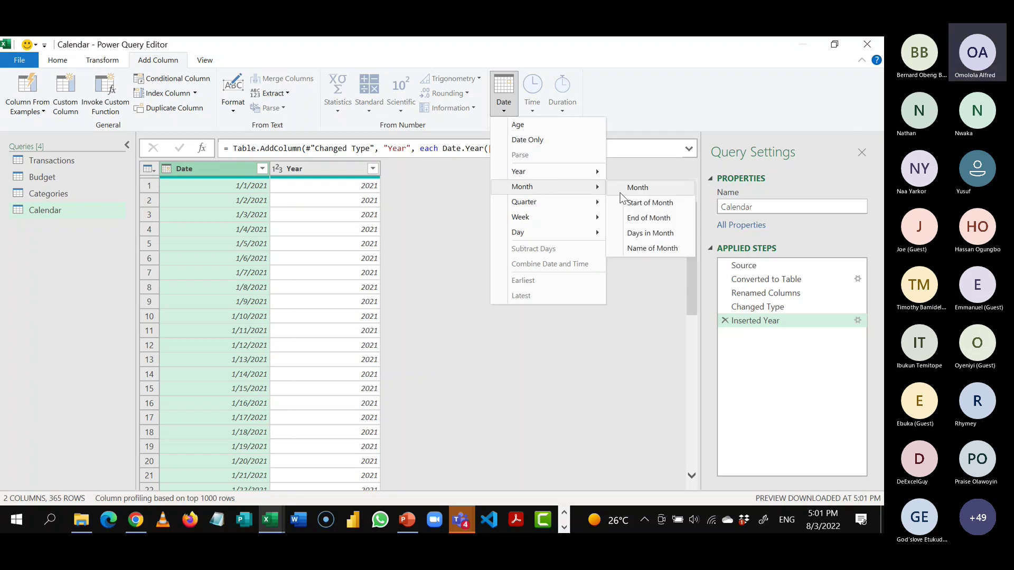
left_click(637, 192)
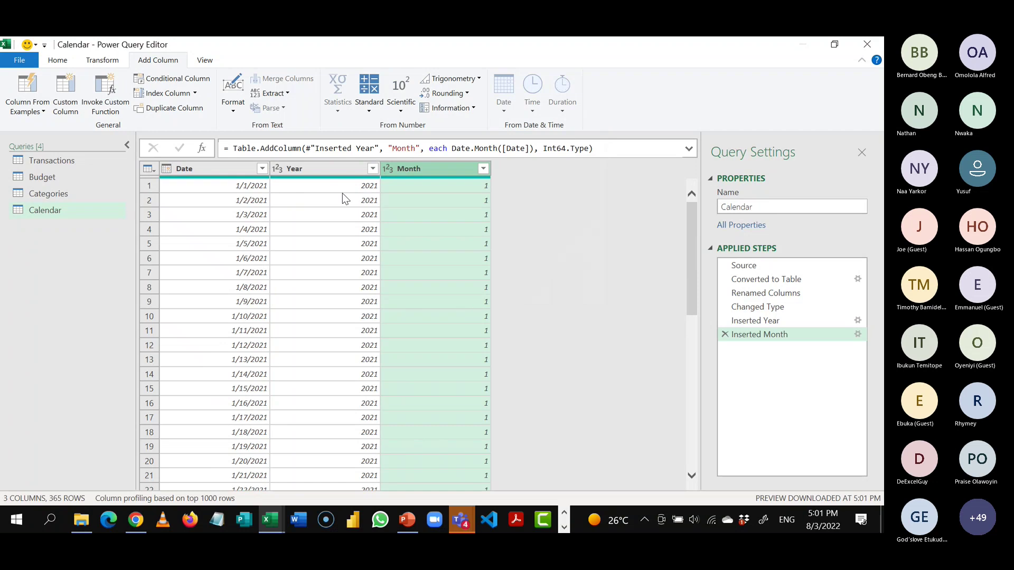
- Add a column with the name of the month, derived from the Date column of the Calendar query
left_click(238, 170)
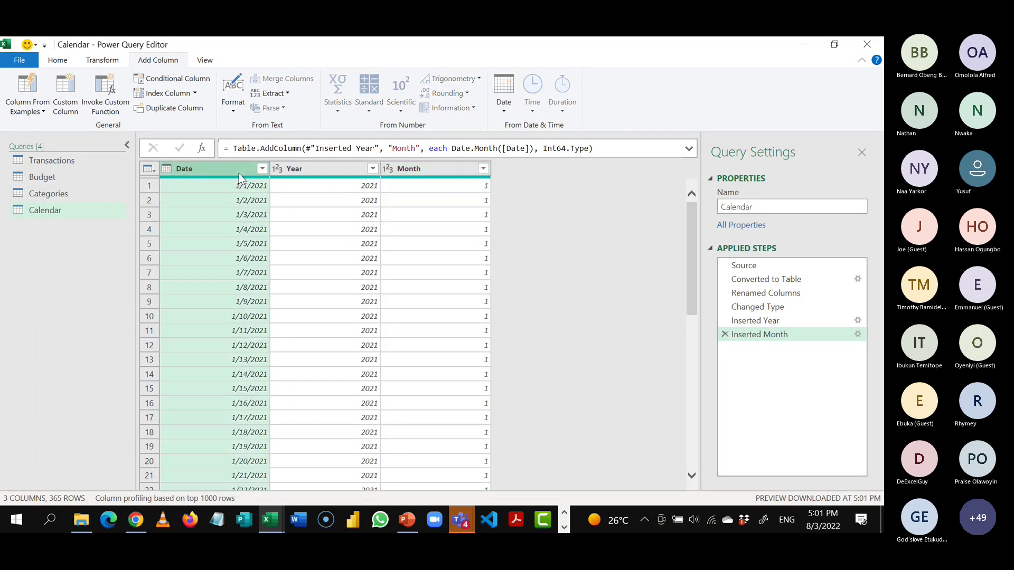
left_click(505, 108)
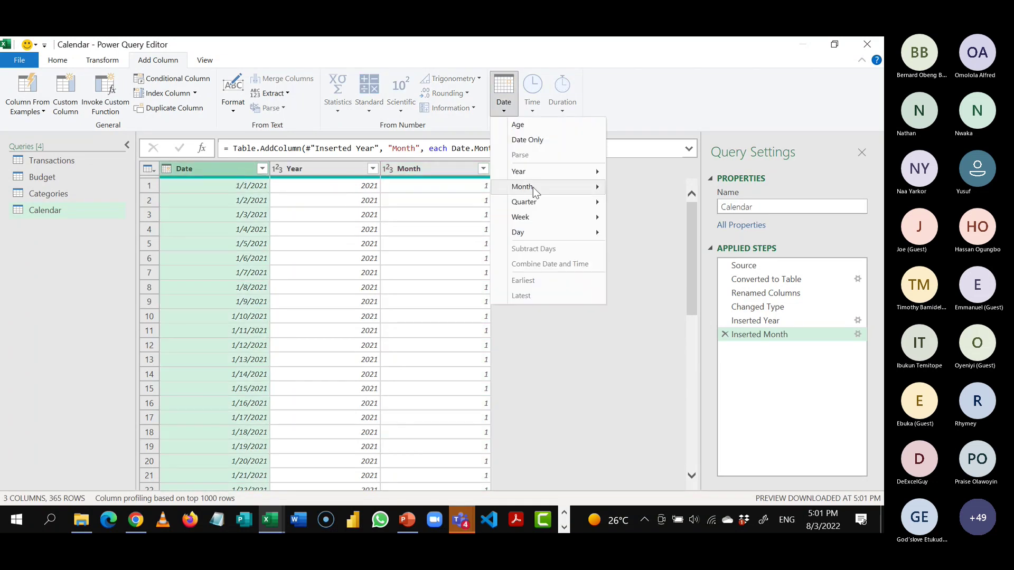
mouse_move(536, 188)
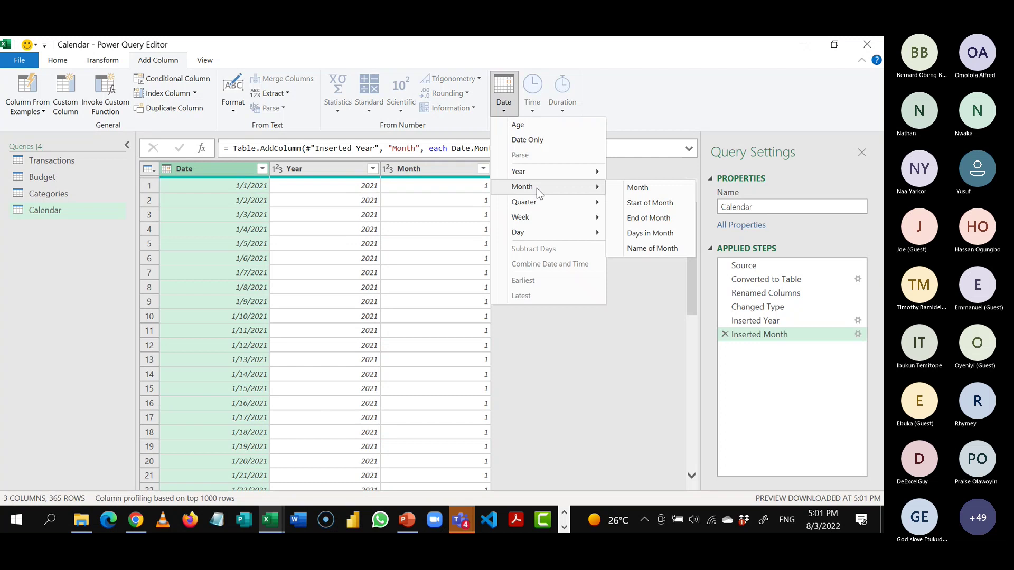
left_click(648, 252)
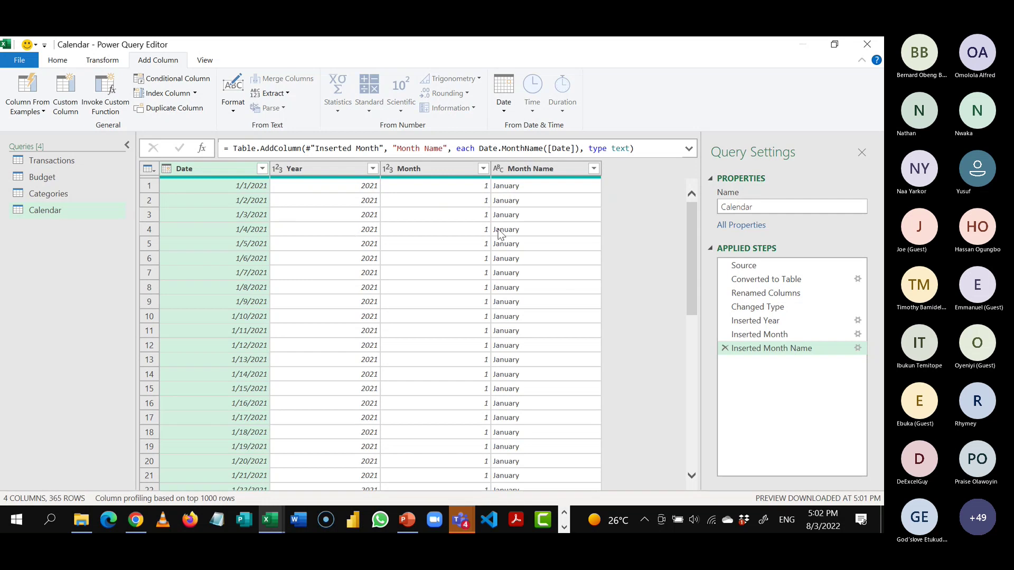
- Transform the Month Name column by extracting only its first 3 characters
left_click(546, 170)
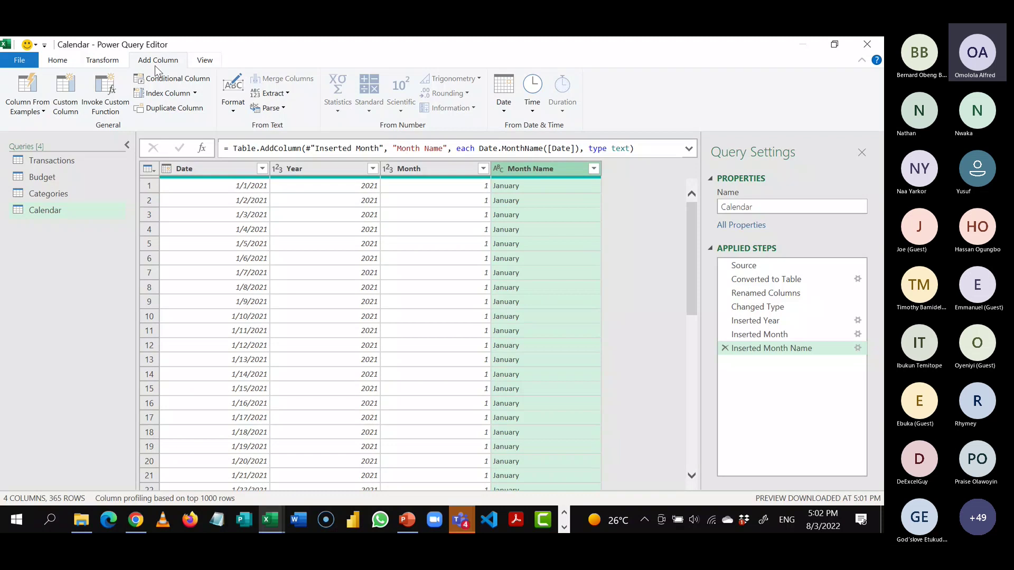
left_click(103, 60)
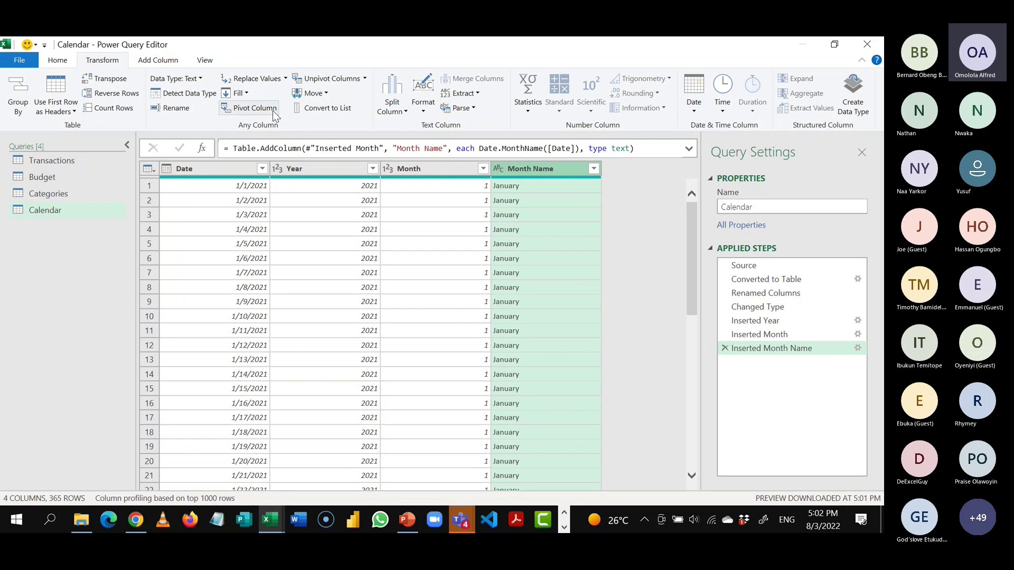
left_click(477, 94)
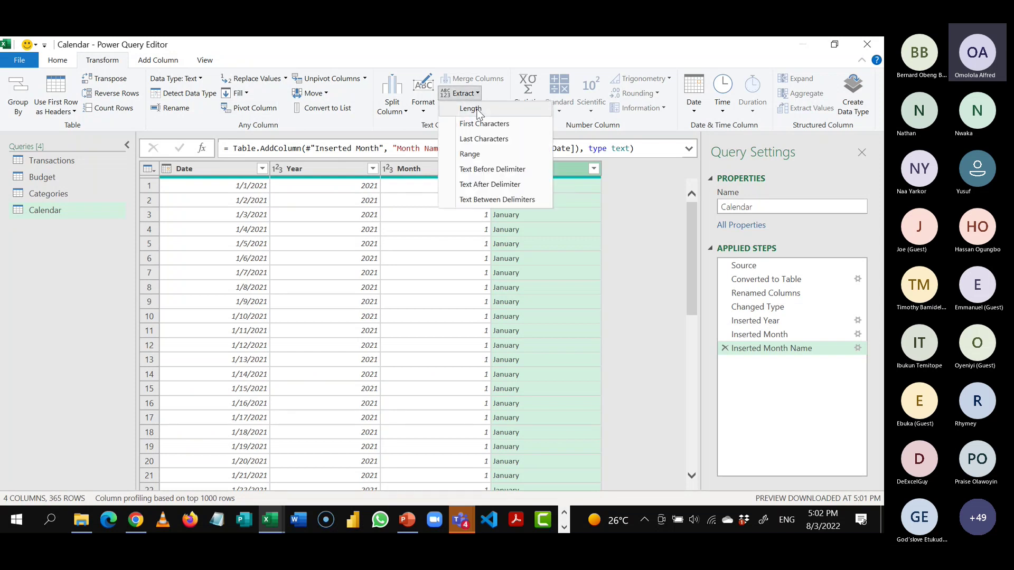
left_click(498, 126)
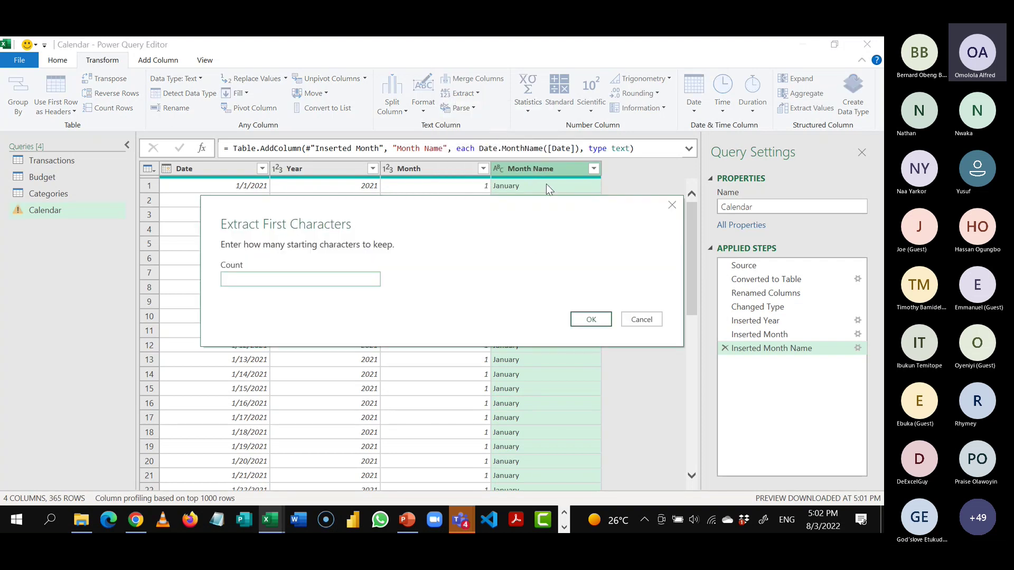
type("3")
left_click(579, 320)
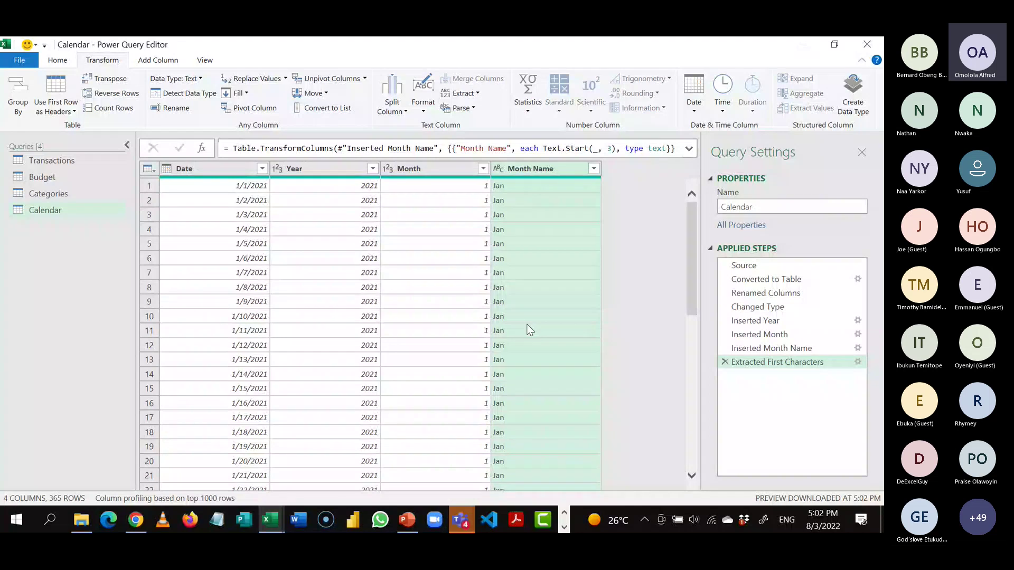
left_click(159, 61)
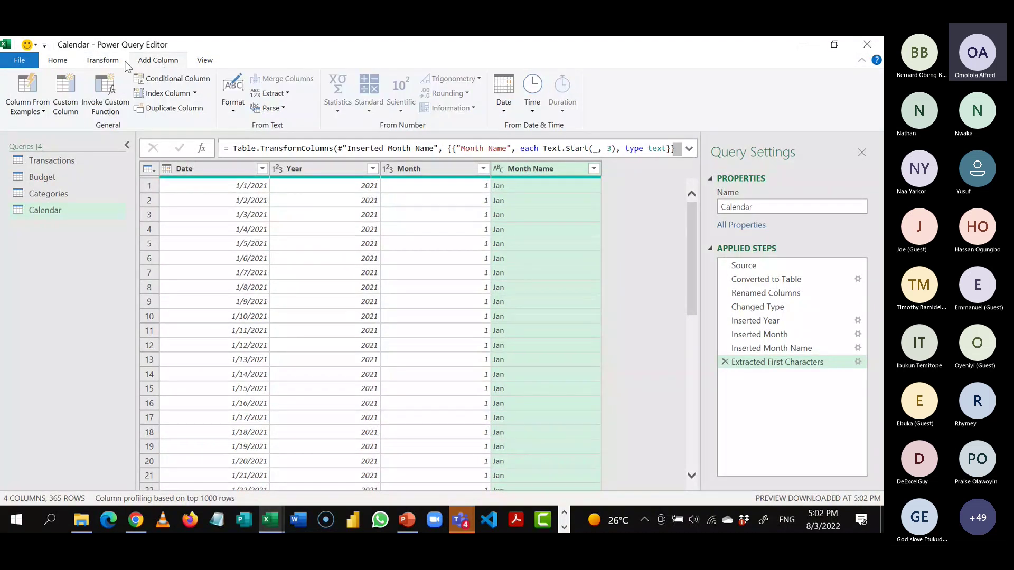
left_click(125, 61)
left_click(147, 65)
- Switch to the Data Analysis meeting in Microsoft Teams to read its chat, and return to the OUI Bootcamp_Start.xlsx query editor
mouse_move(461, 519)
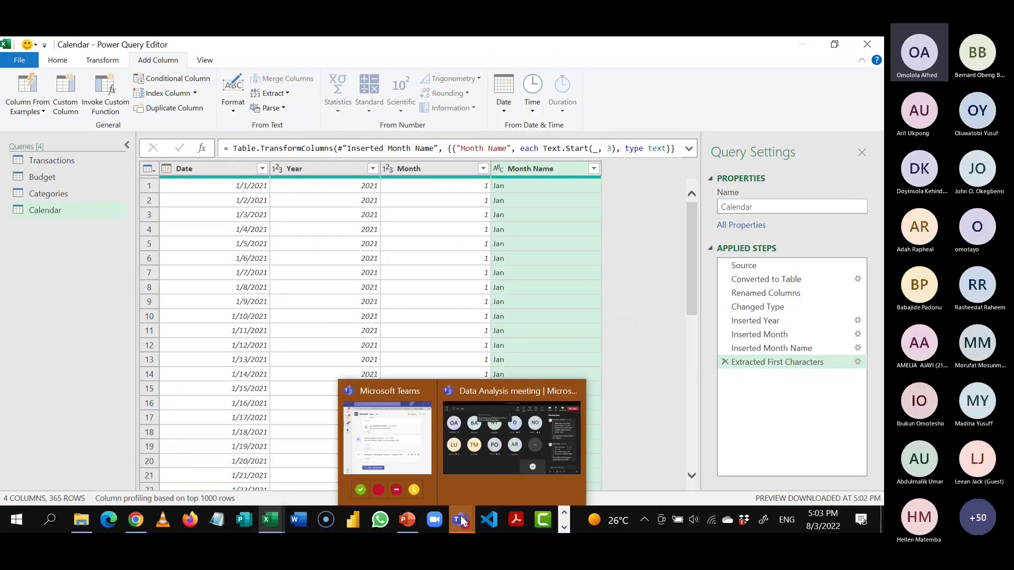
left_click(486, 471)
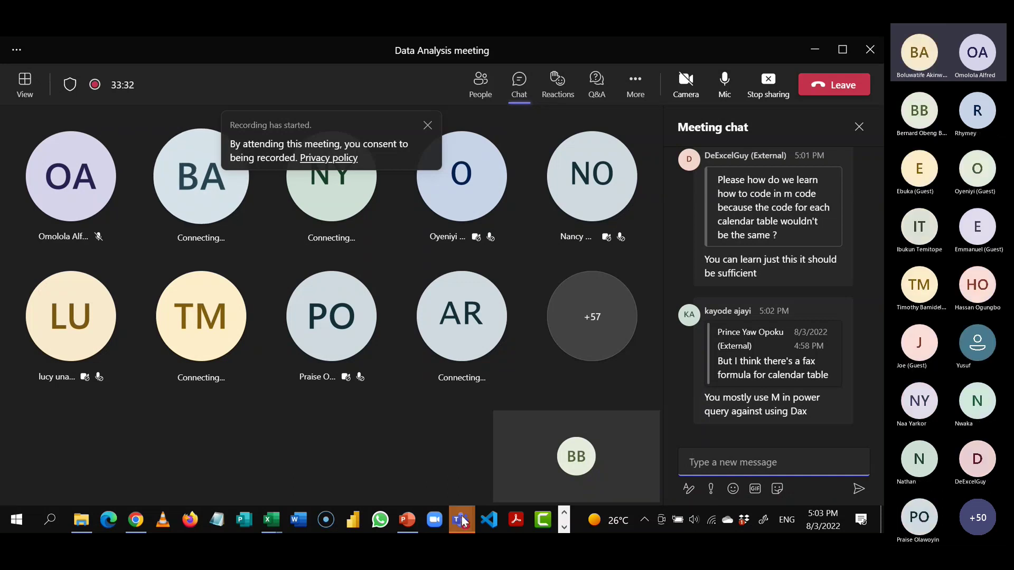
mouse_move(462, 516)
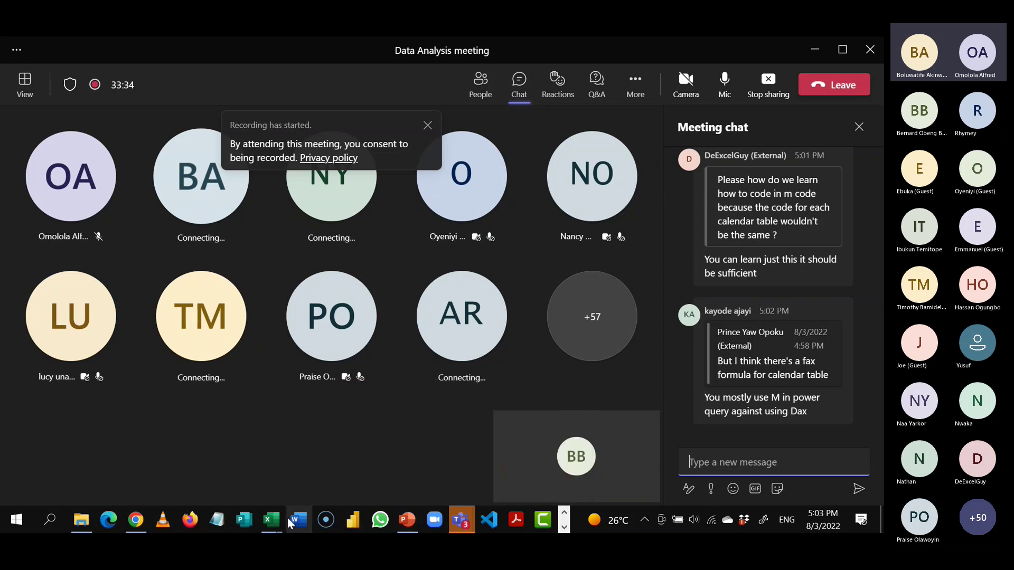
left_click(272, 520)
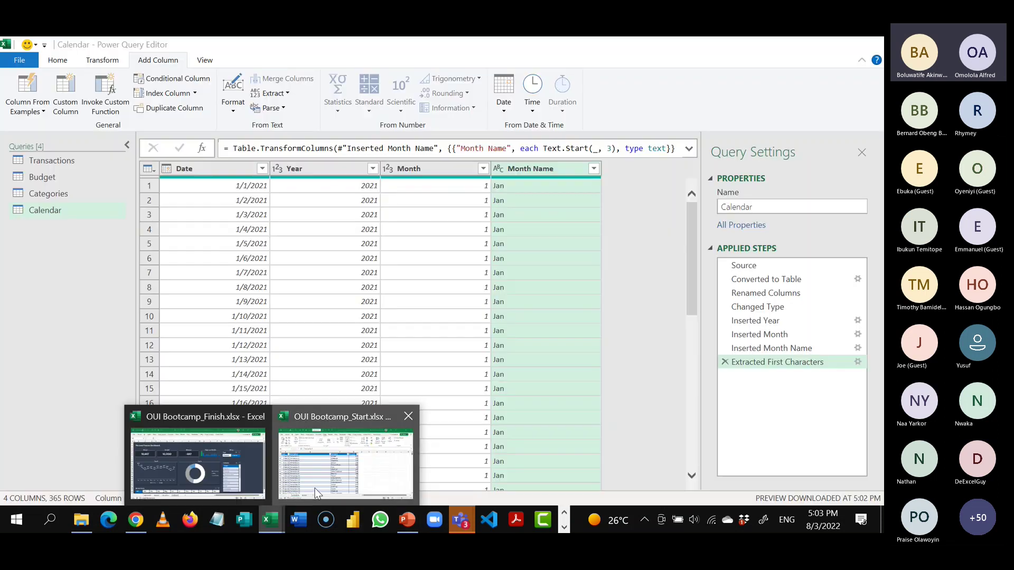
left_click(317, 491)
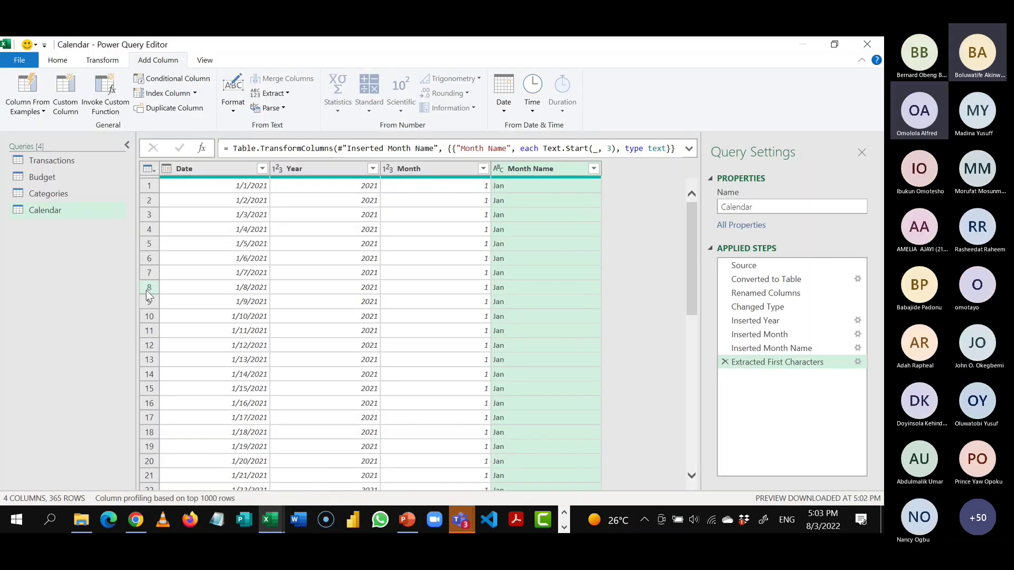
- Review the data previews of the Transactions, Budget, Categories and Calendar queries, finishing on Transactions
left_click(50, 164)
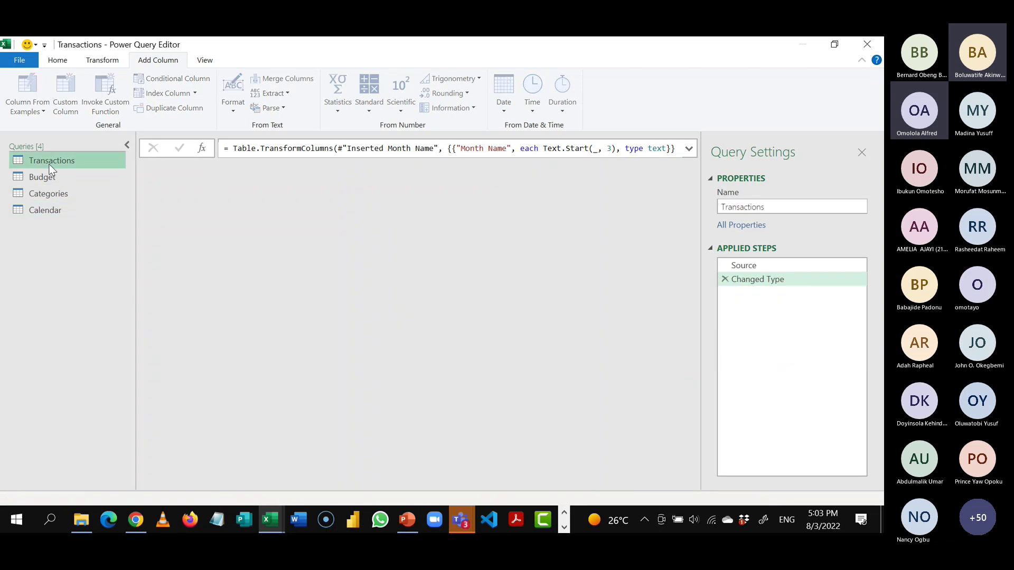
left_click(51, 180)
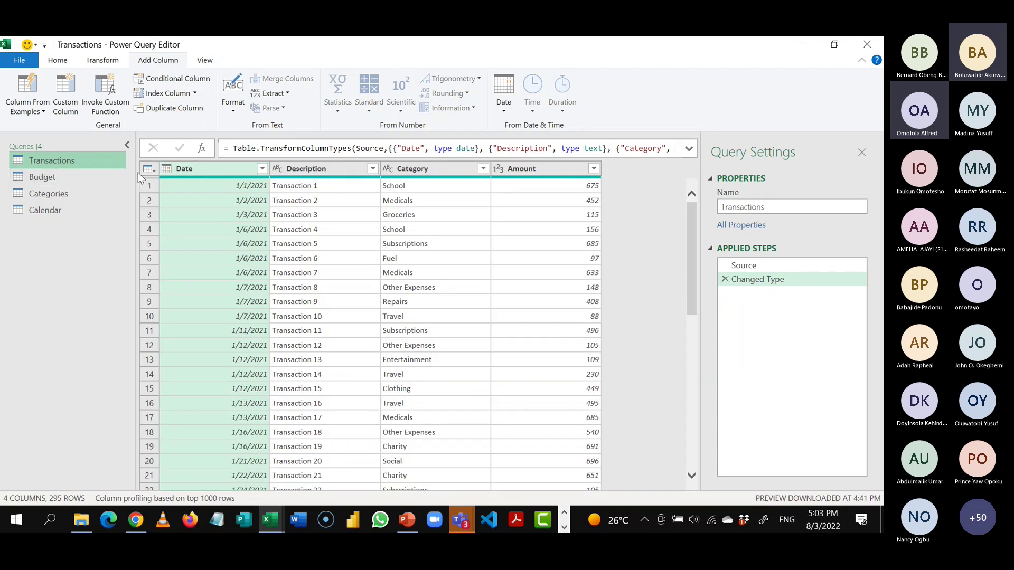
left_click(47, 177)
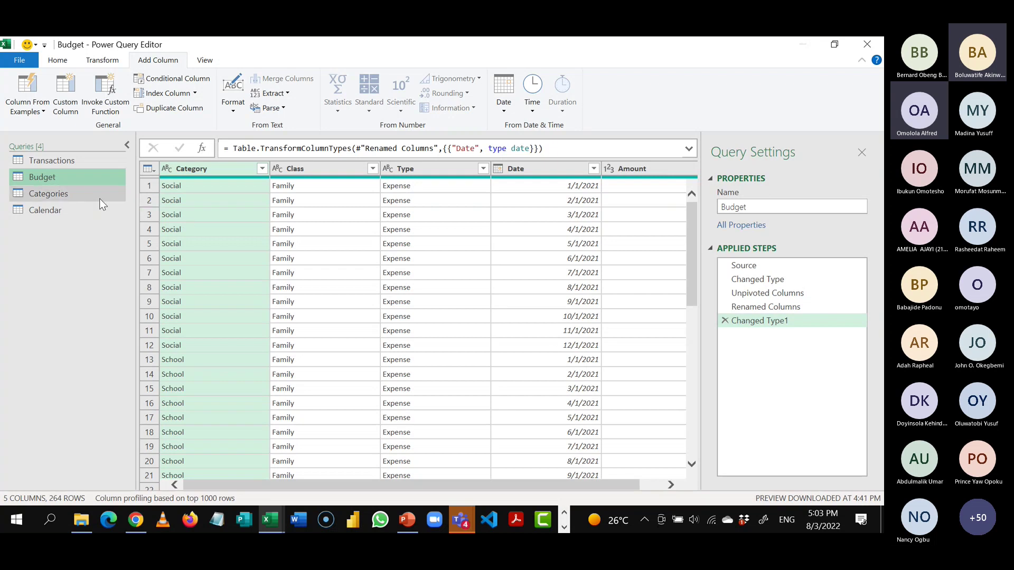
left_click(81, 194)
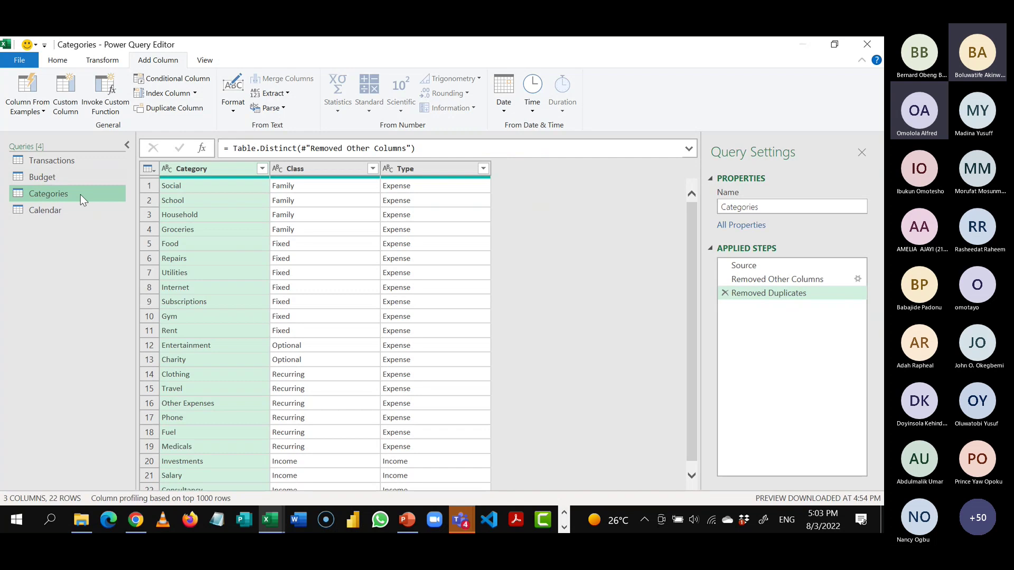
left_click(70, 211)
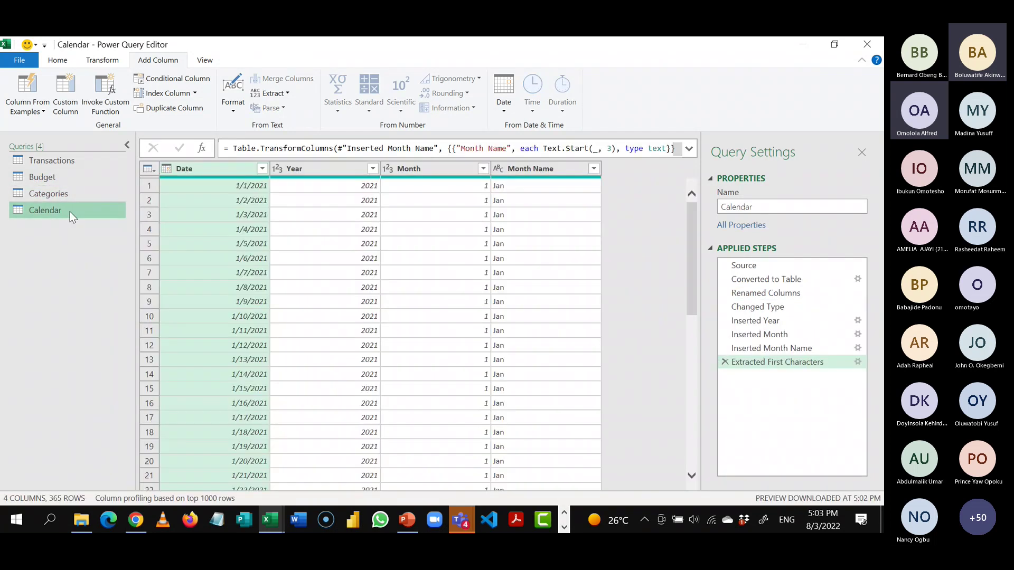
left_click(58, 193)
left_click(55, 210)
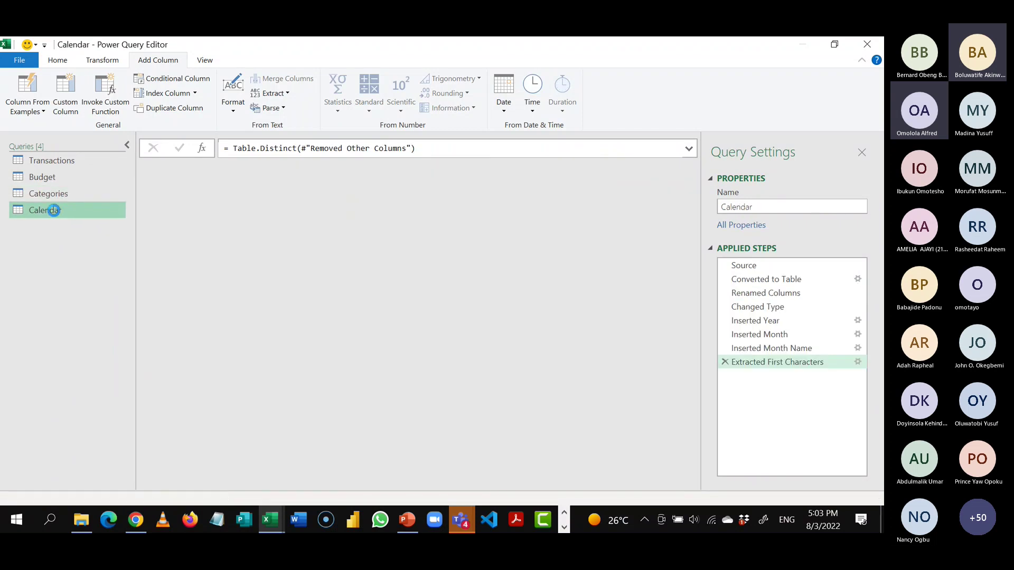
left_click(53, 180)
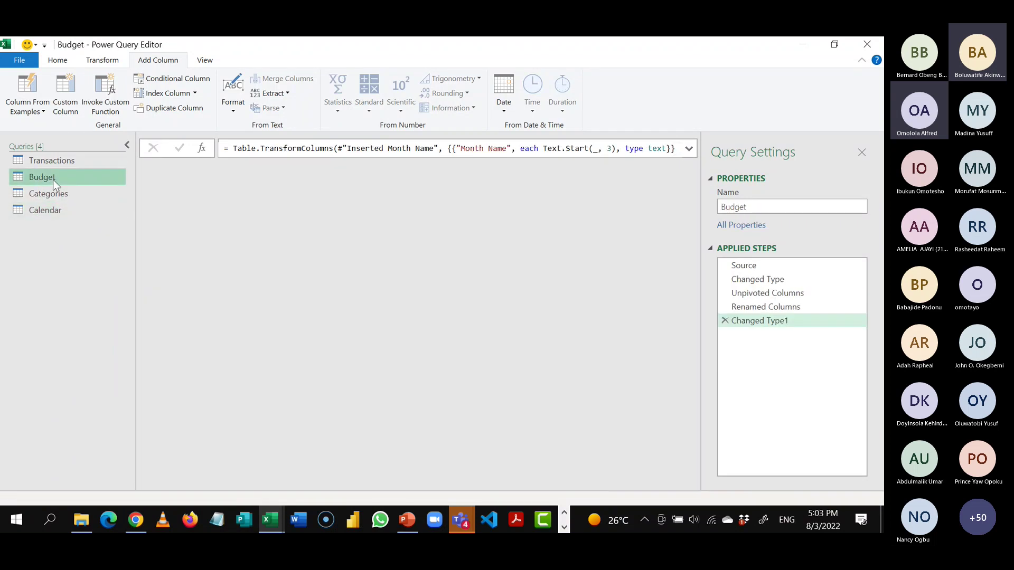
left_click(56, 163)
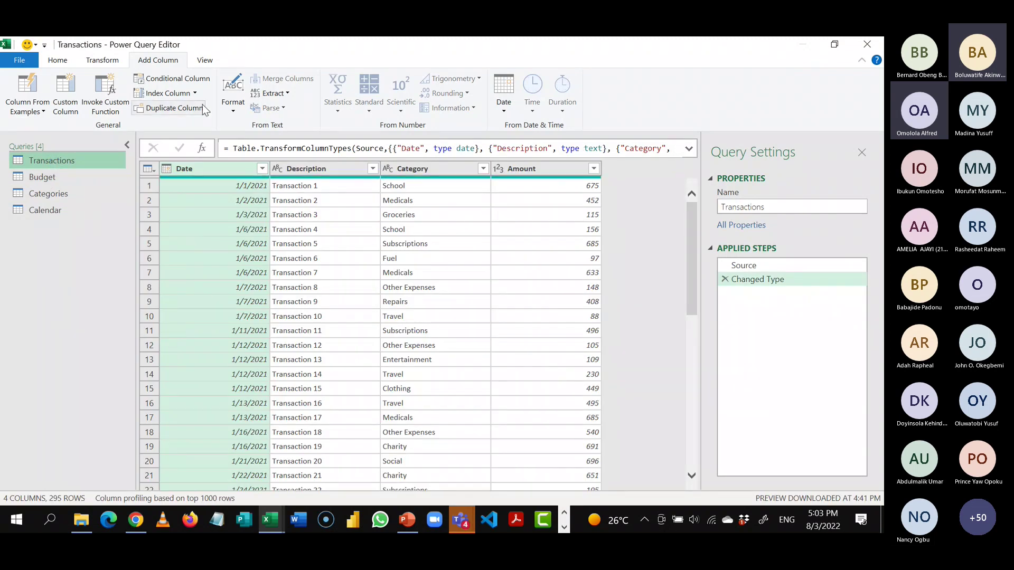
- Close and load all queries as Only Create Connection, add their data to the Data Model, and dismiss the queries list
left_click(57, 60)
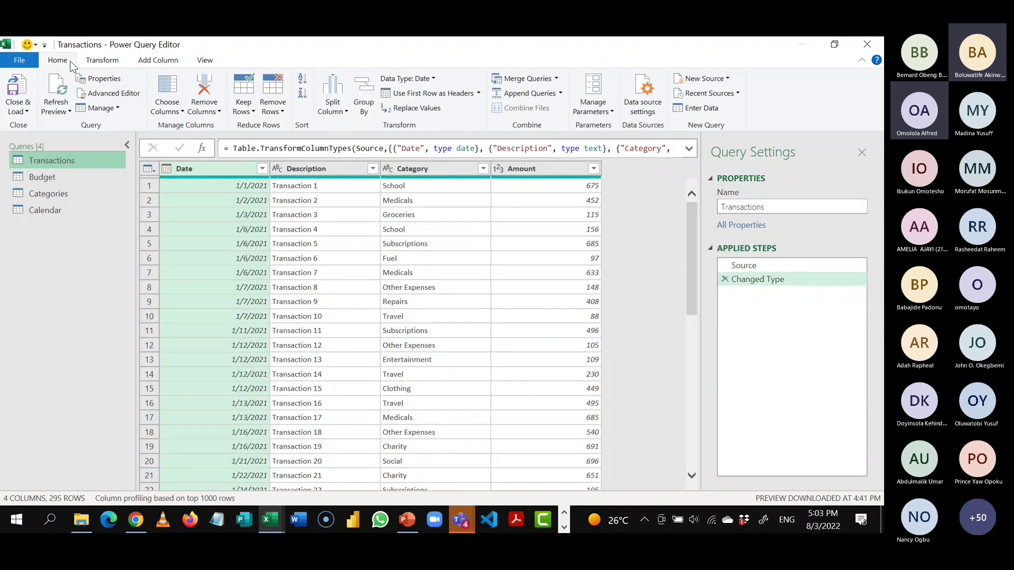
left_click(27, 110)
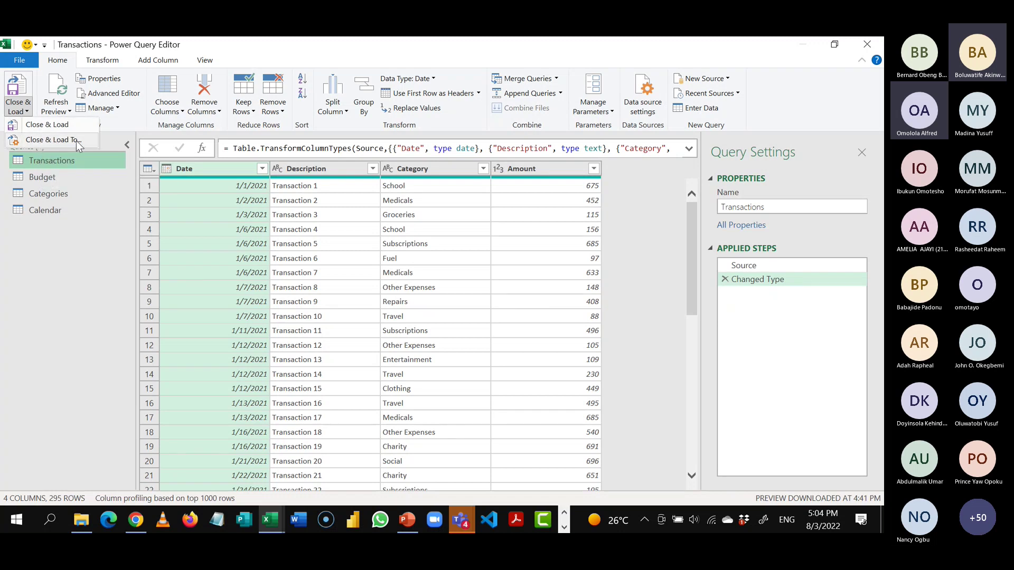
left_click(42, 140)
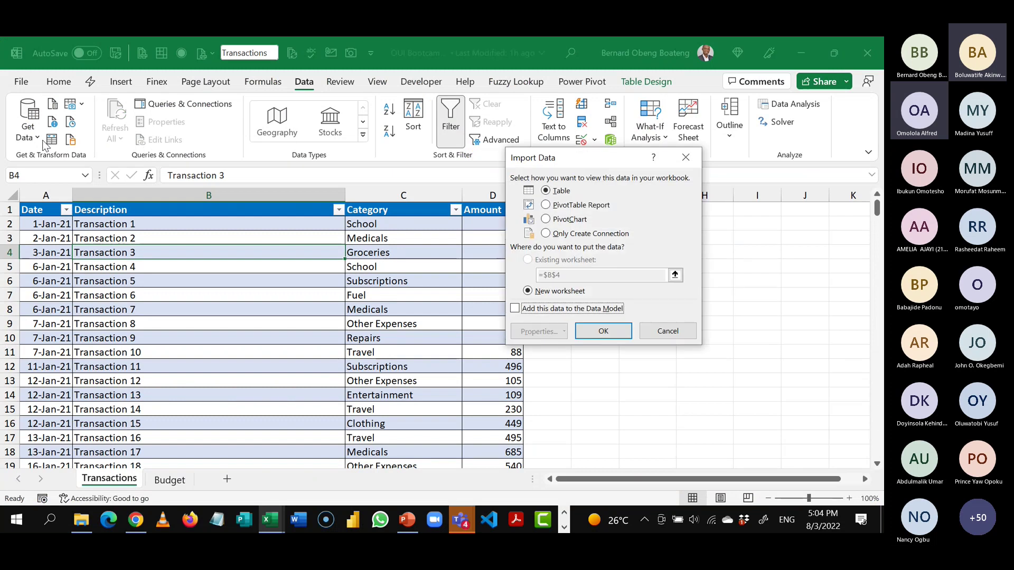
left_click_drag(535, 160, 615, 188)
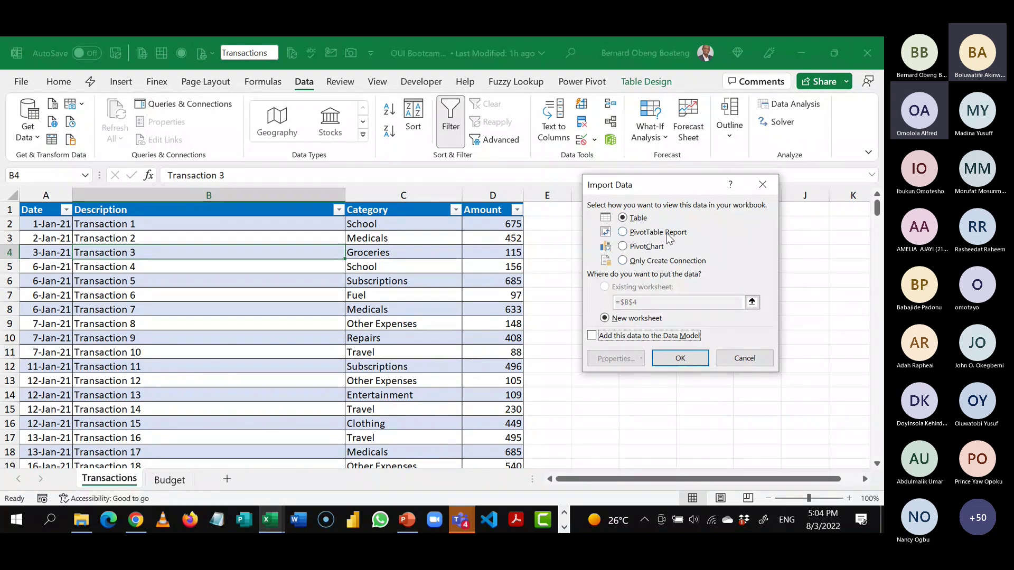
left_click(669, 264)
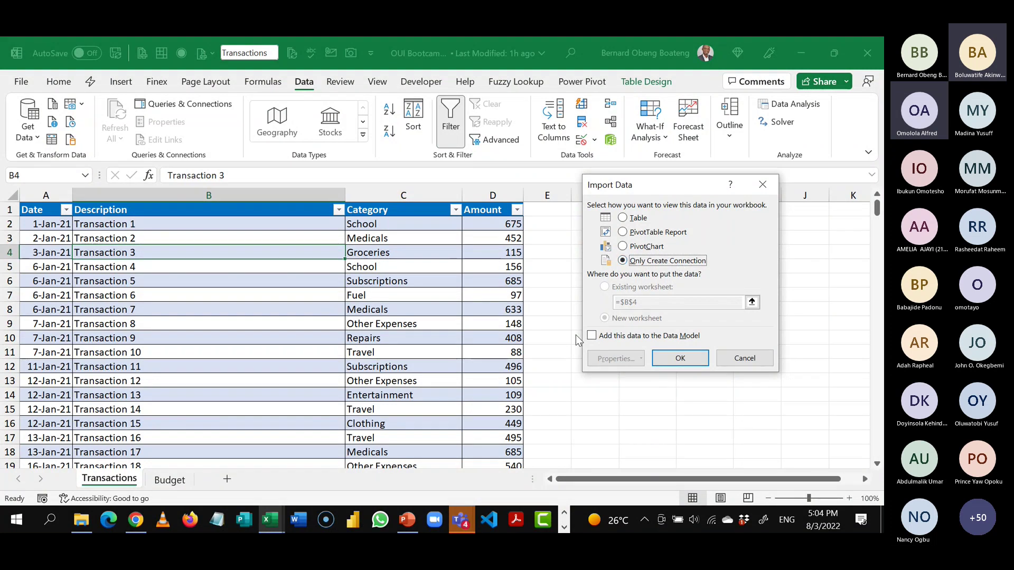
left_click(592, 337)
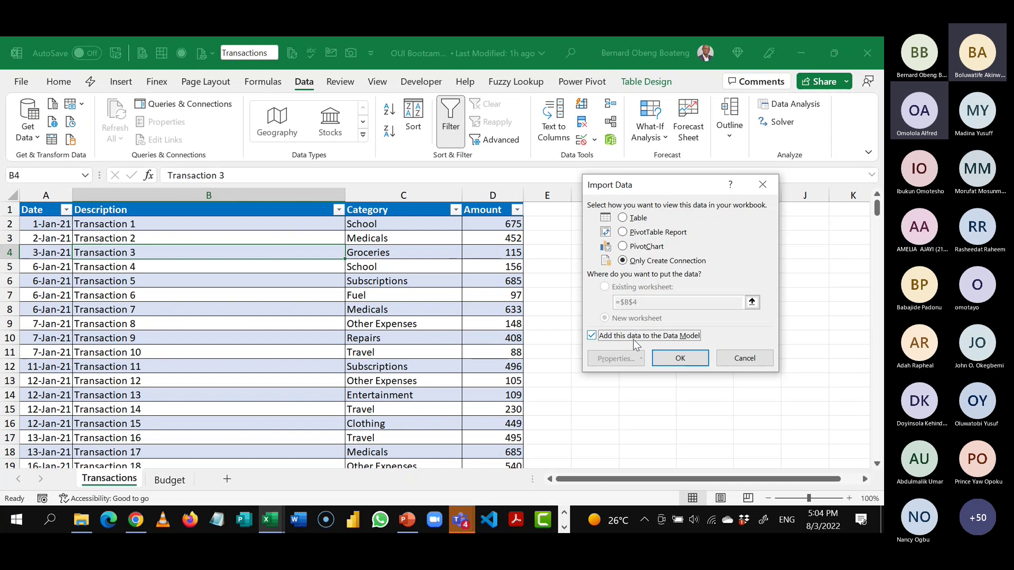
left_click(678, 358)
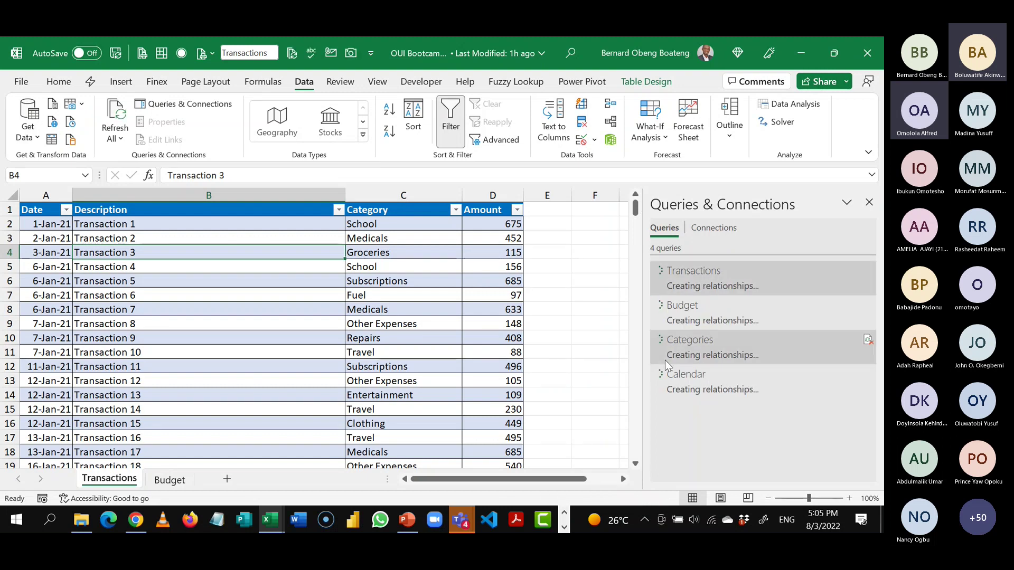
mouse_move(665, 360)
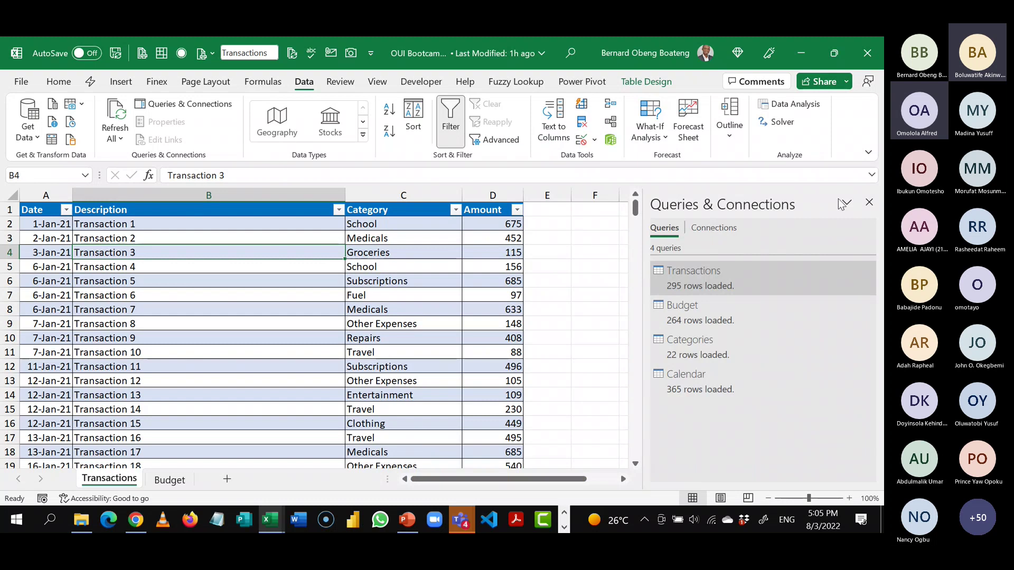
left_click(870, 203)
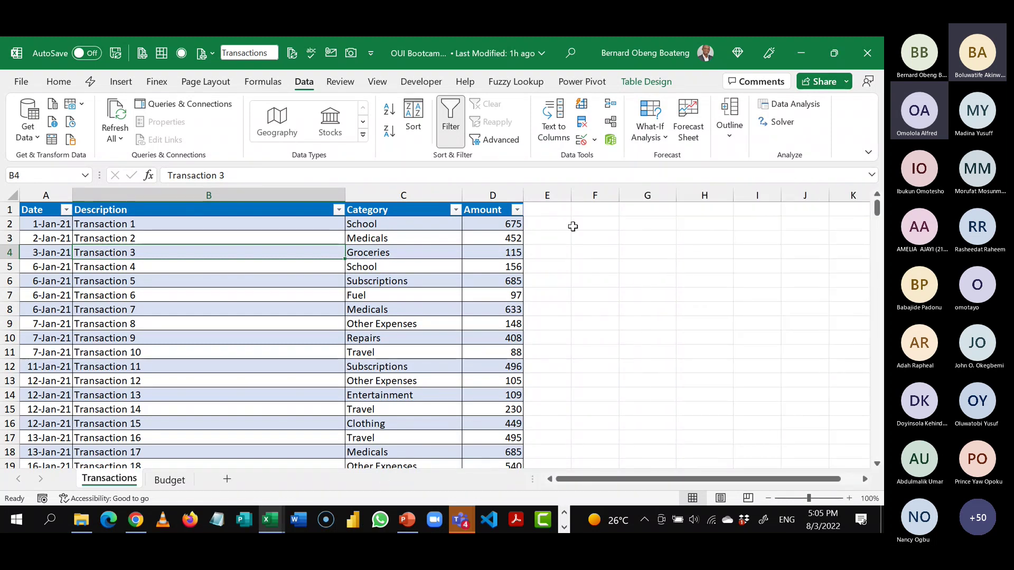
- Open the Data Model in the Power Pivot window and display its tables in Diagram View
left_click(583, 80)
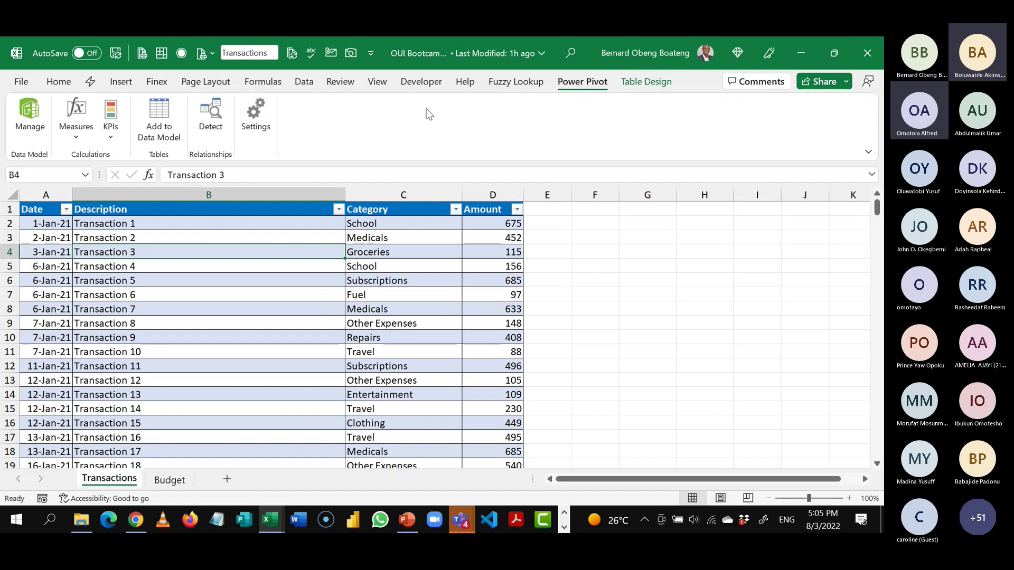
left_click(307, 82)
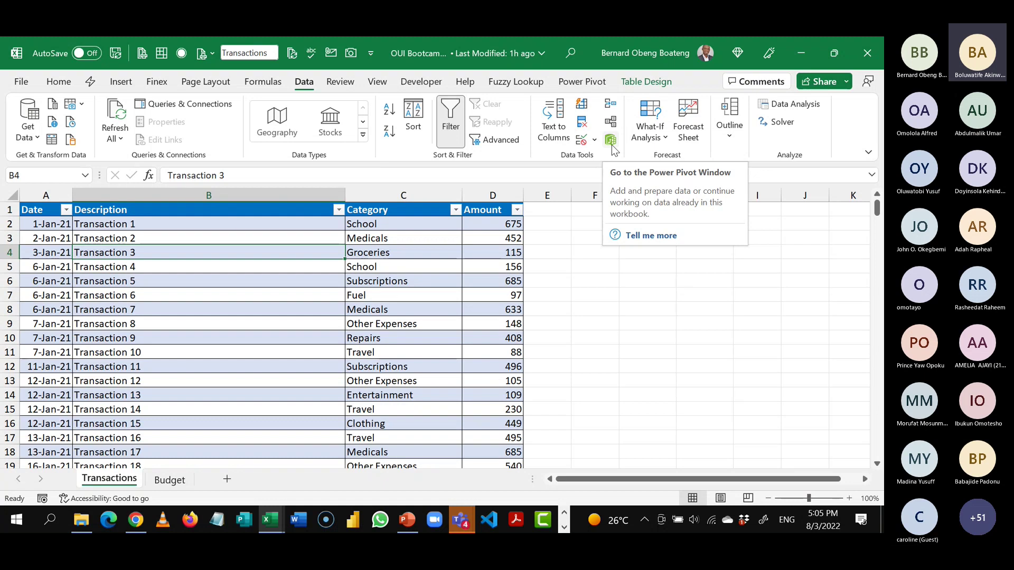
left_click(588, 82)
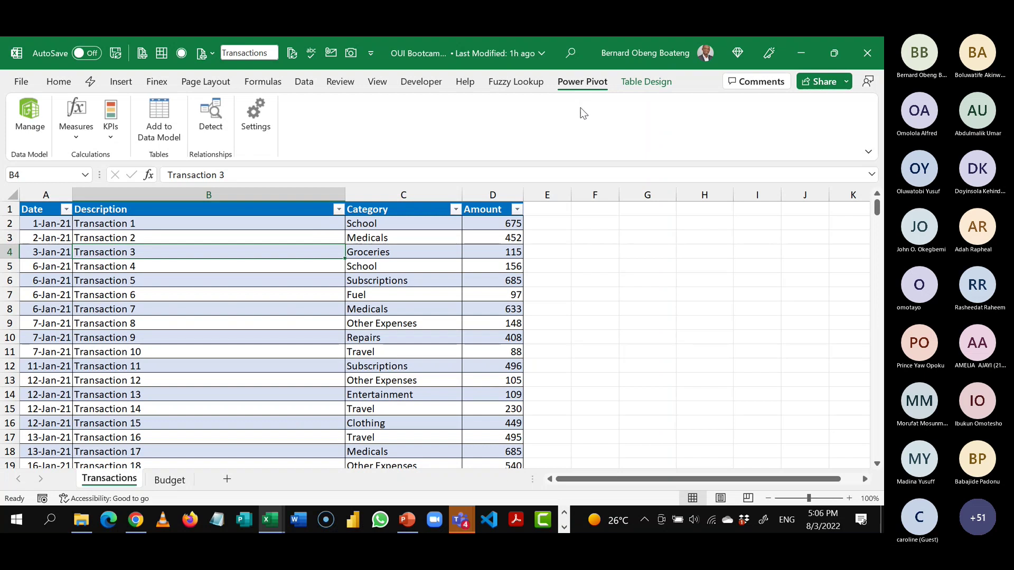
left_click(30, 125)
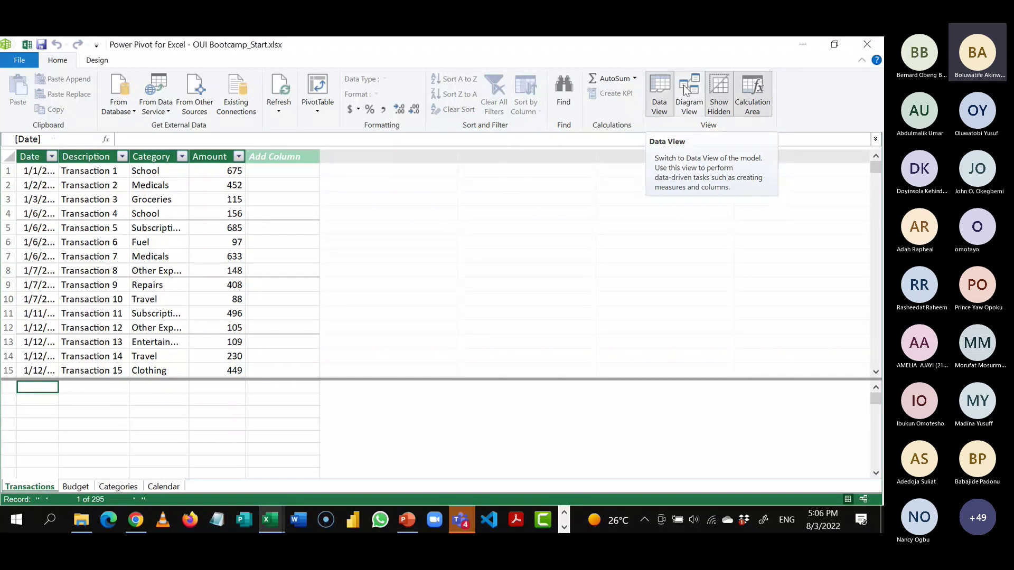
left_click(688, 99)
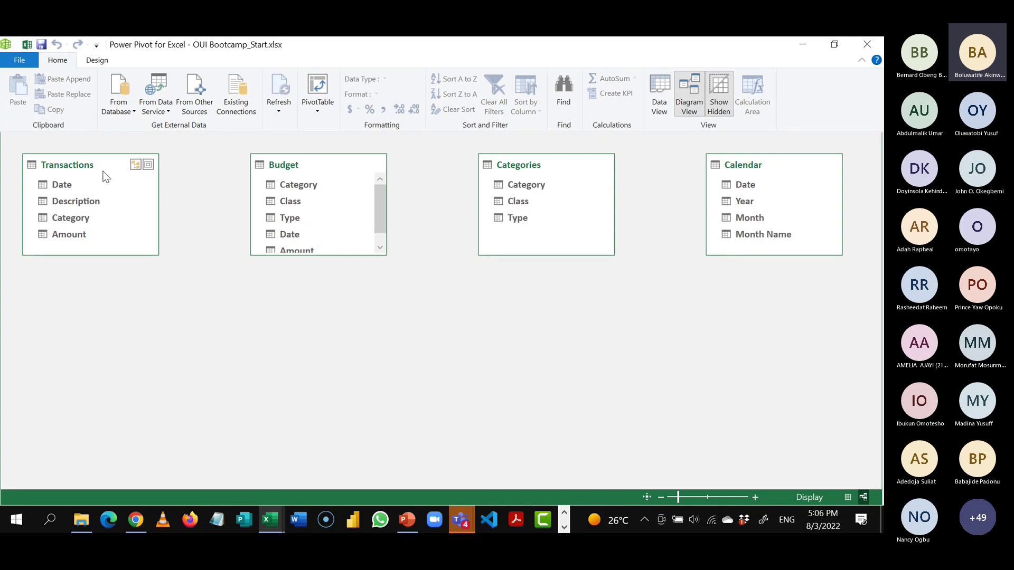
- Arrange the diagram with Transactions and Budget side by side in a lower row, and Categories and Calendar above them
left_click_drag(102, 173, 394, 308)
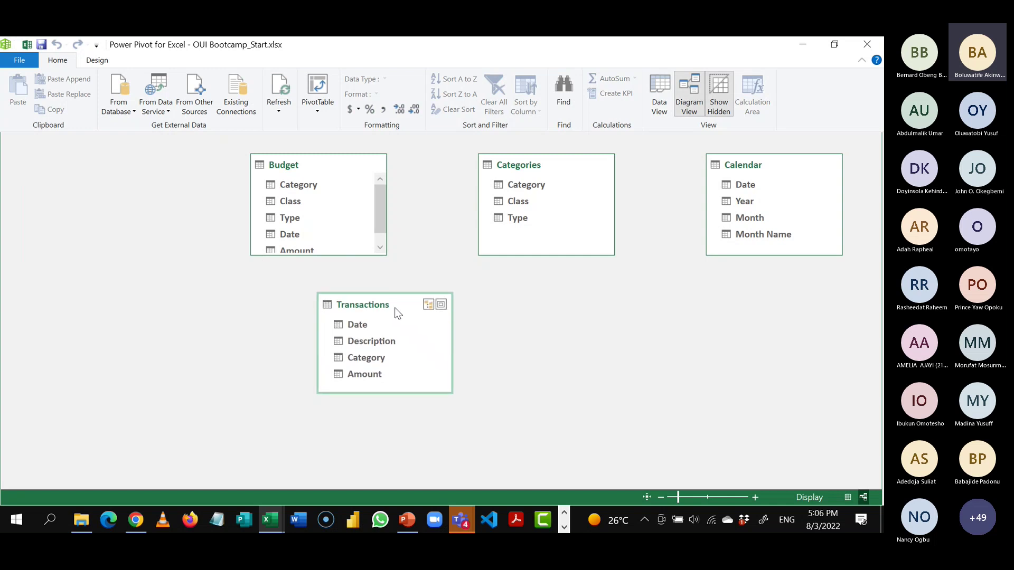
left_click(311, 167)
left_click_drag(310, 167, 551, 304)
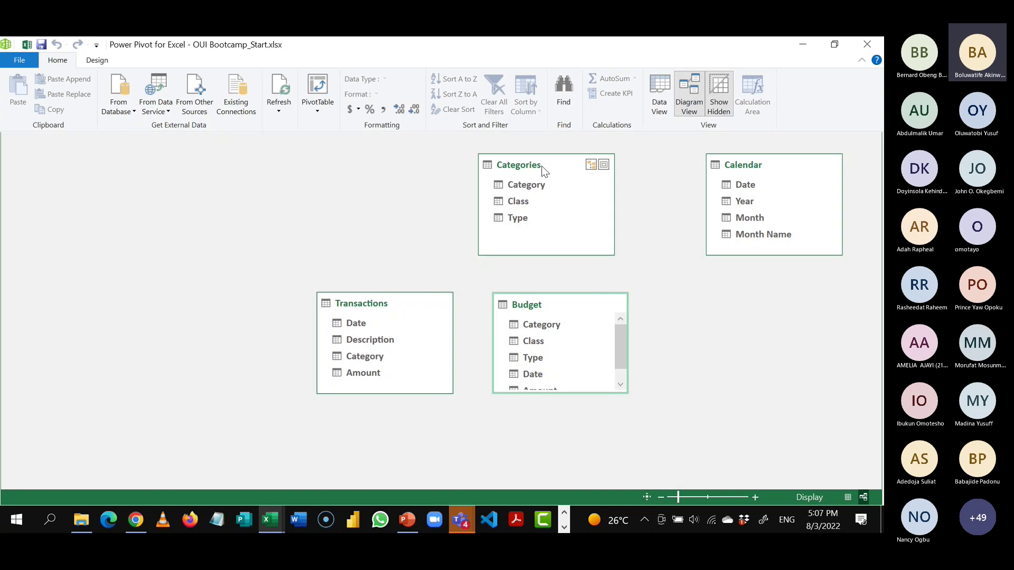
left_click_drag(543, 169, 385, 174)
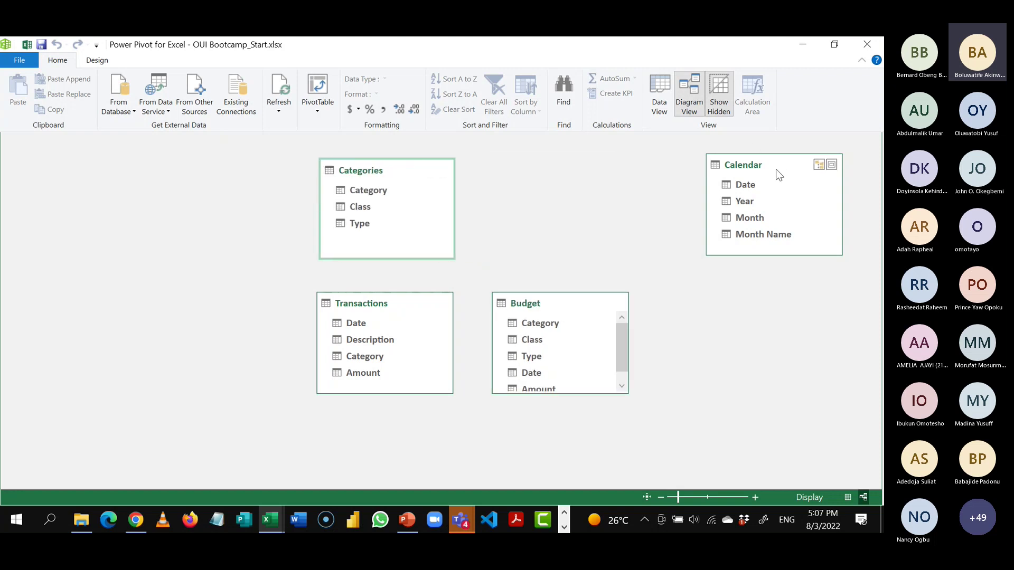
left_click_drag(776, 170, 564, 179)
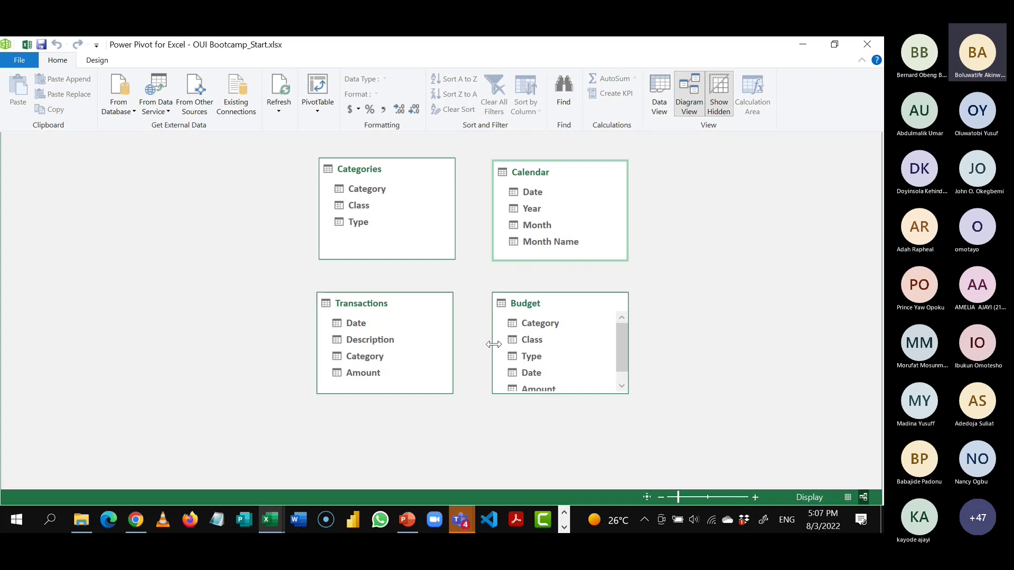
- Examine the Category columns in Categories, Budget and Transactions, and the Date column in Transactions, as candidate relationship keys
left_click(383, 190)
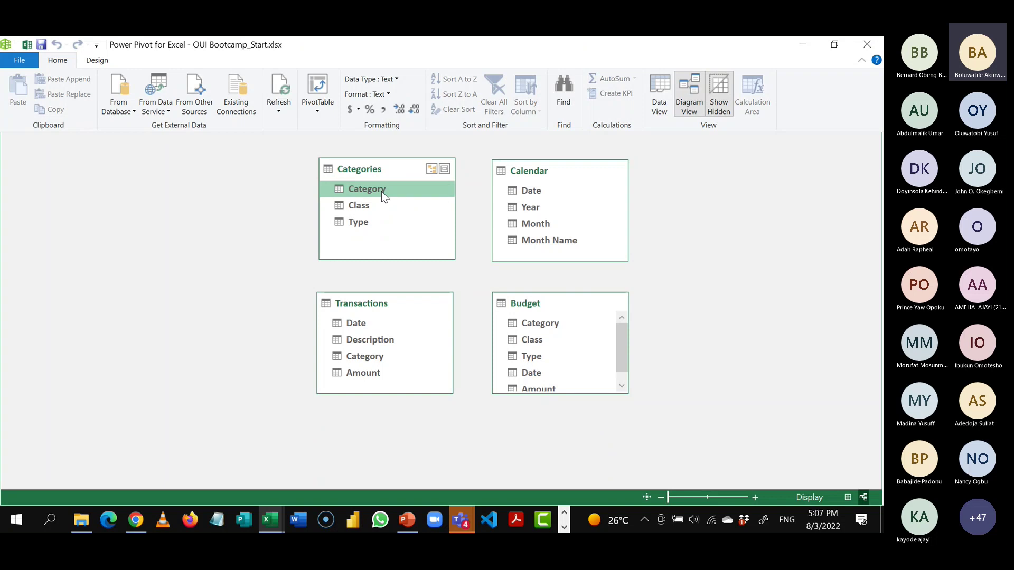
left_click(536, 326)
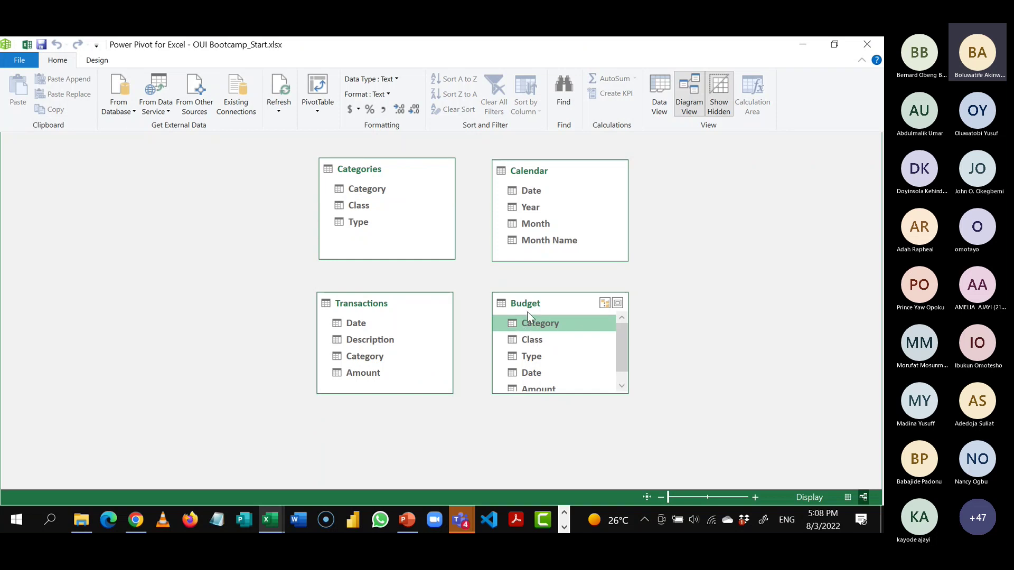
left_click(368, 192)
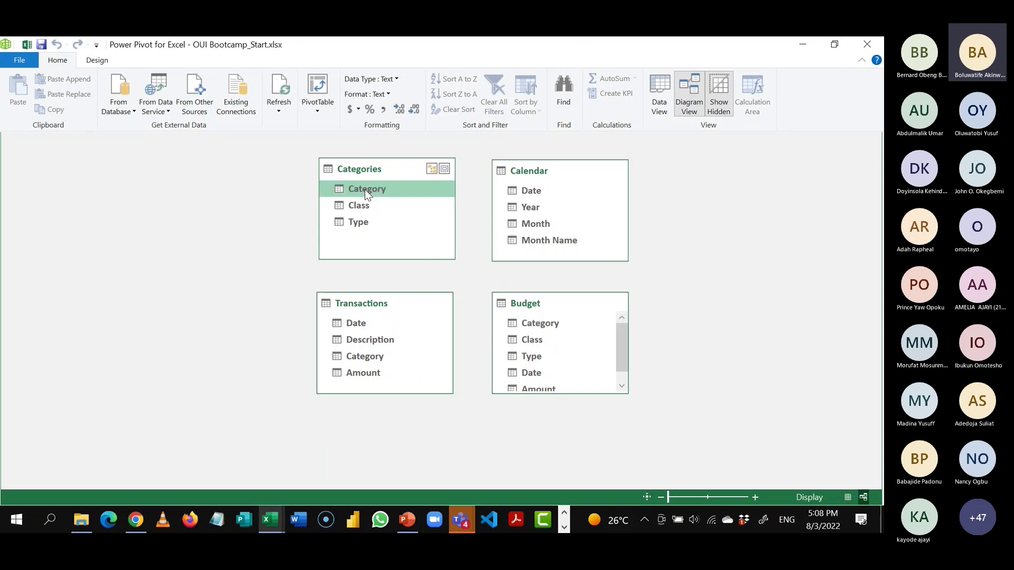
left_click(535, 325)
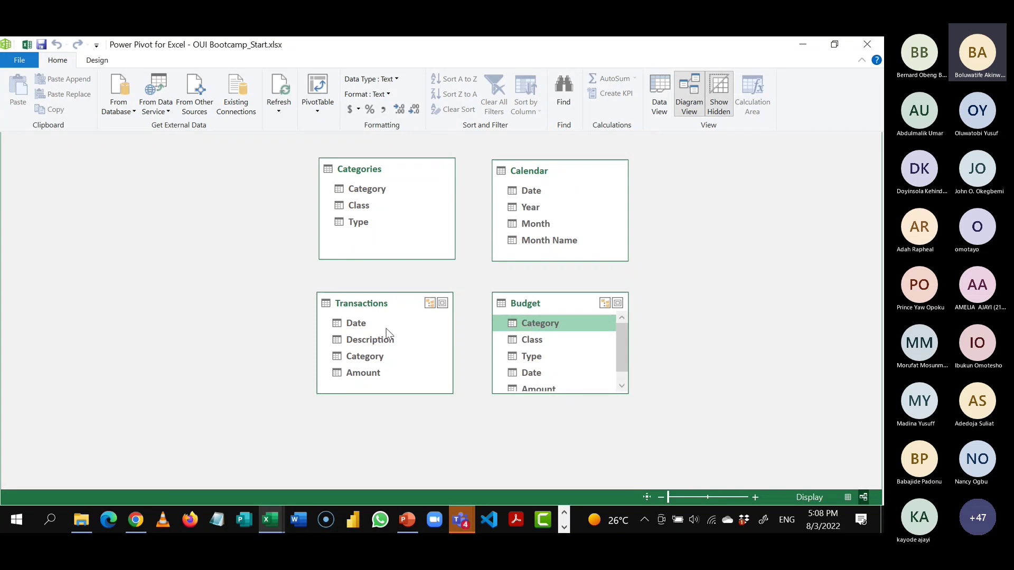
left_click(380, 357)
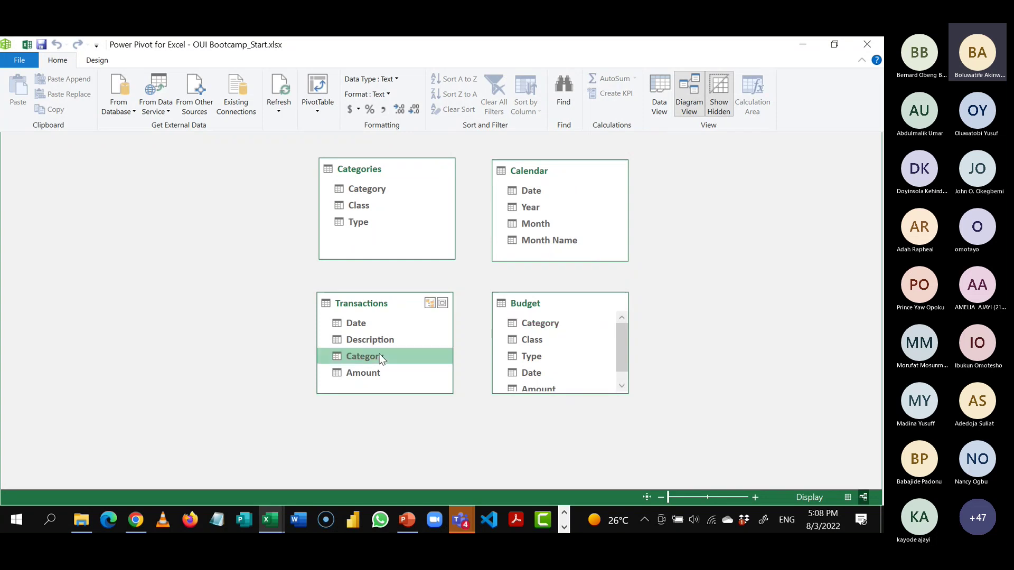
left_click(364, 324)
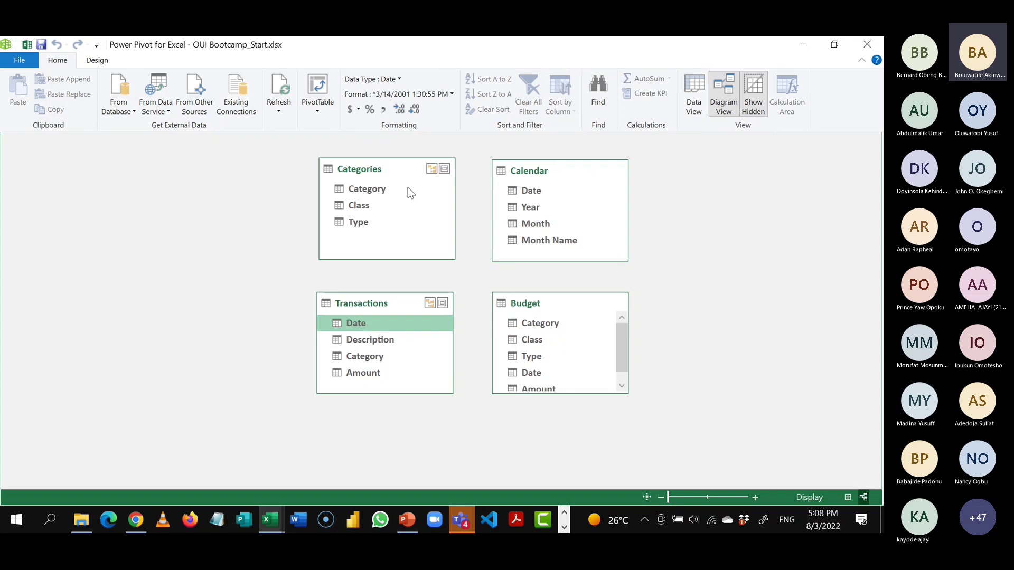
left_click(375, 191)
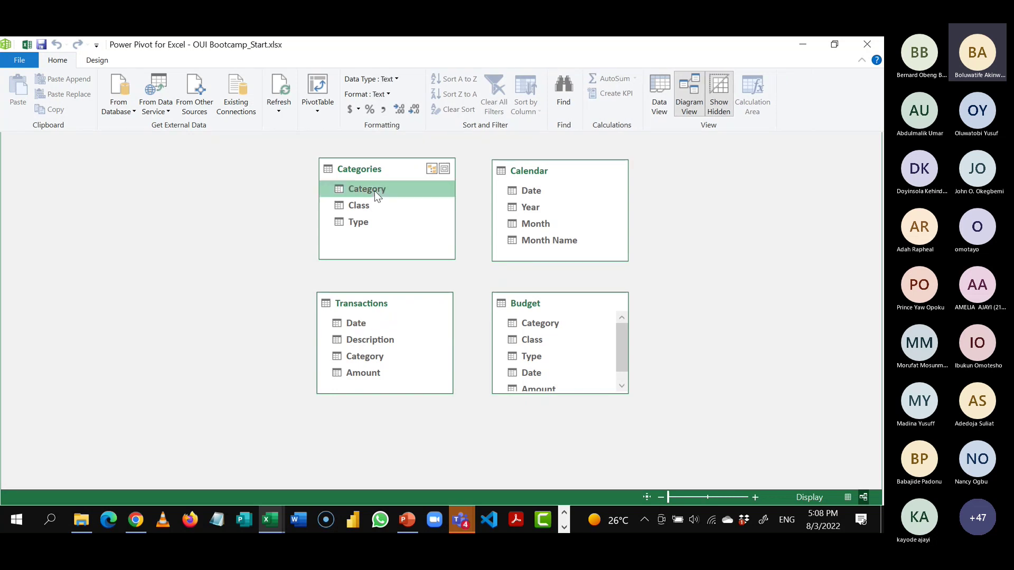
left_click(548, 326)
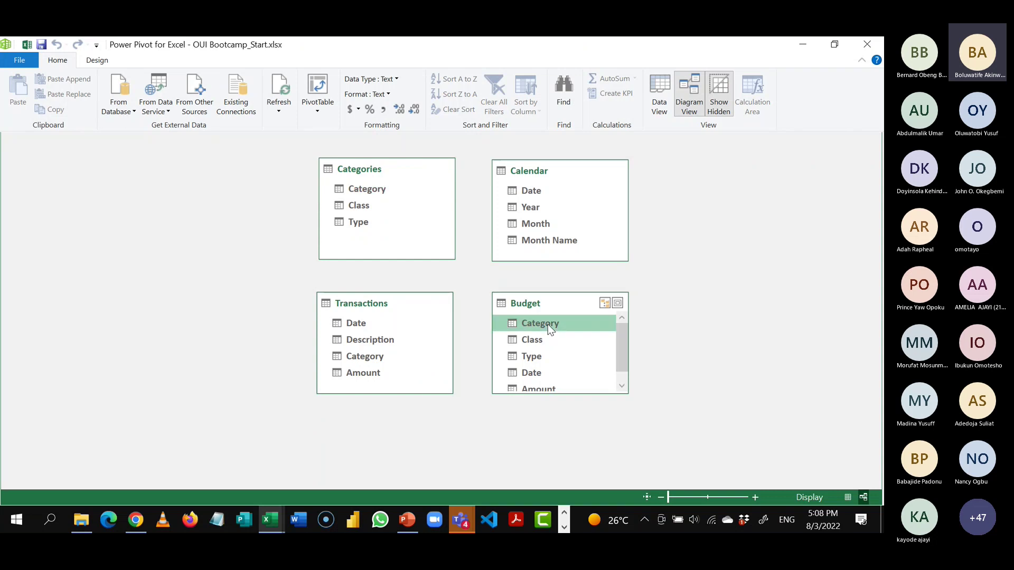
- Relate the Category columns of Budget and Transactions to Category in Categories, and move the Transactions table slightly lower
left_click(370, 190)
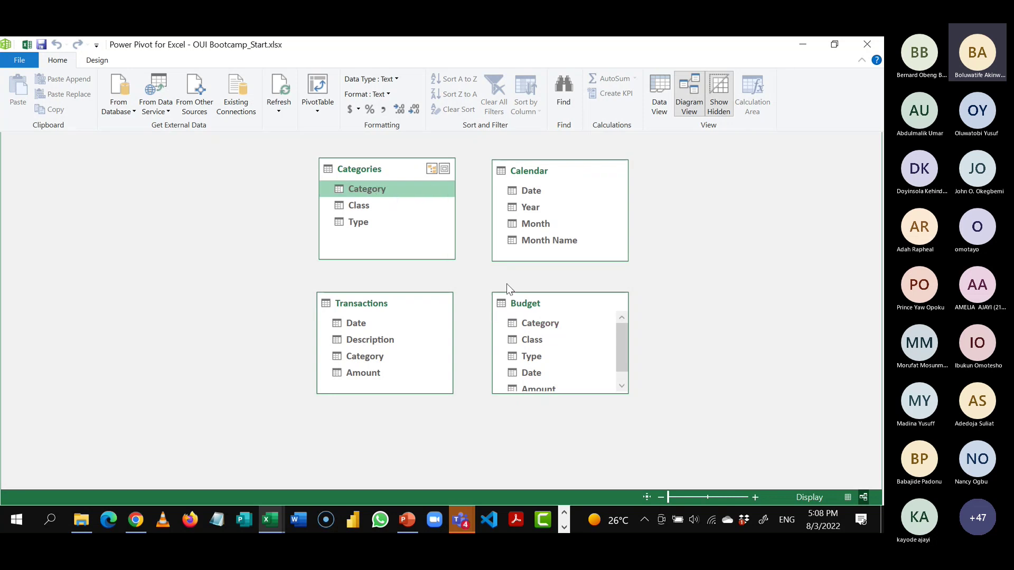
left_click(529, 326)
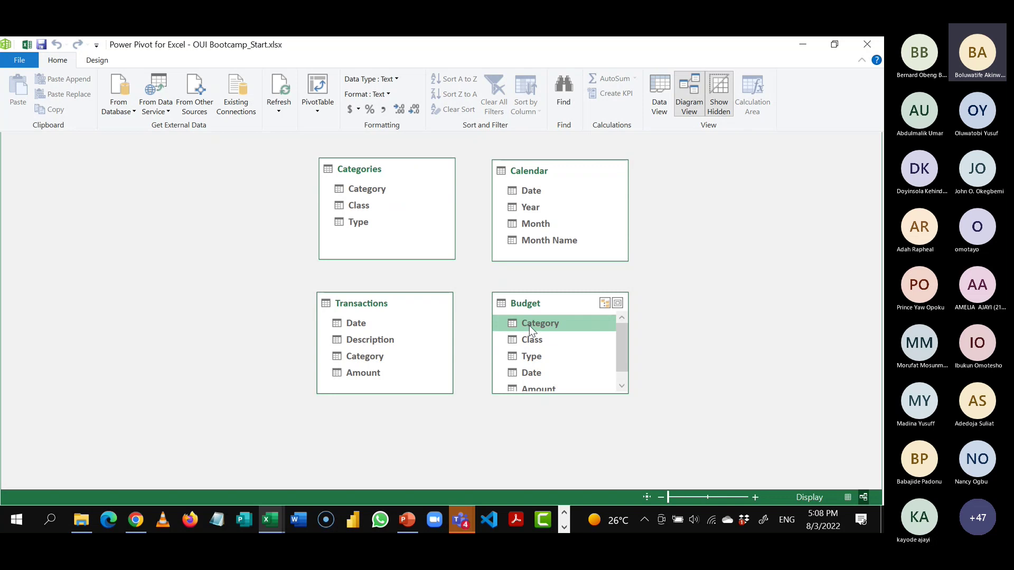
left_click_drag(526, 321, 387, 191)
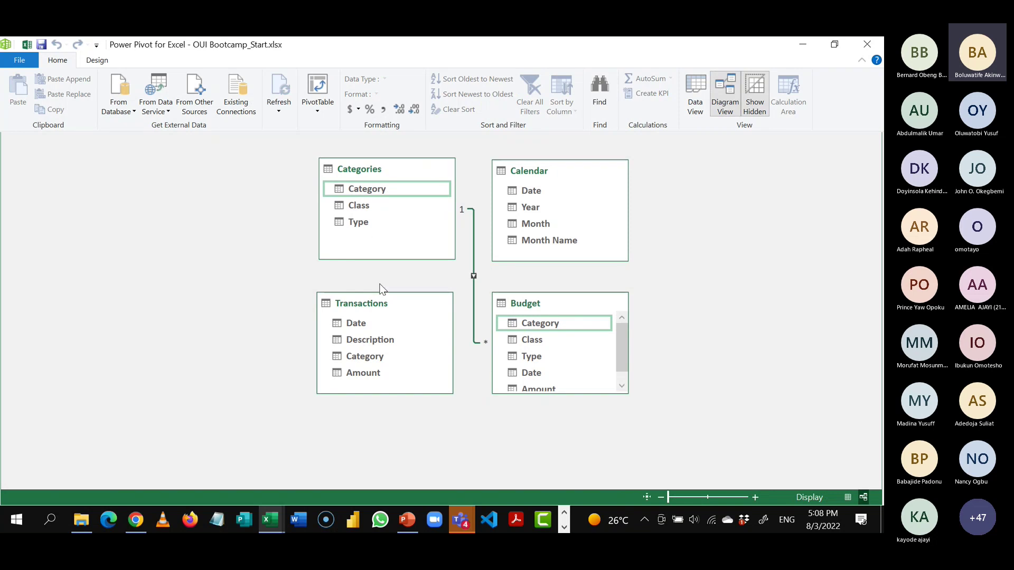
left_click(374, 359)
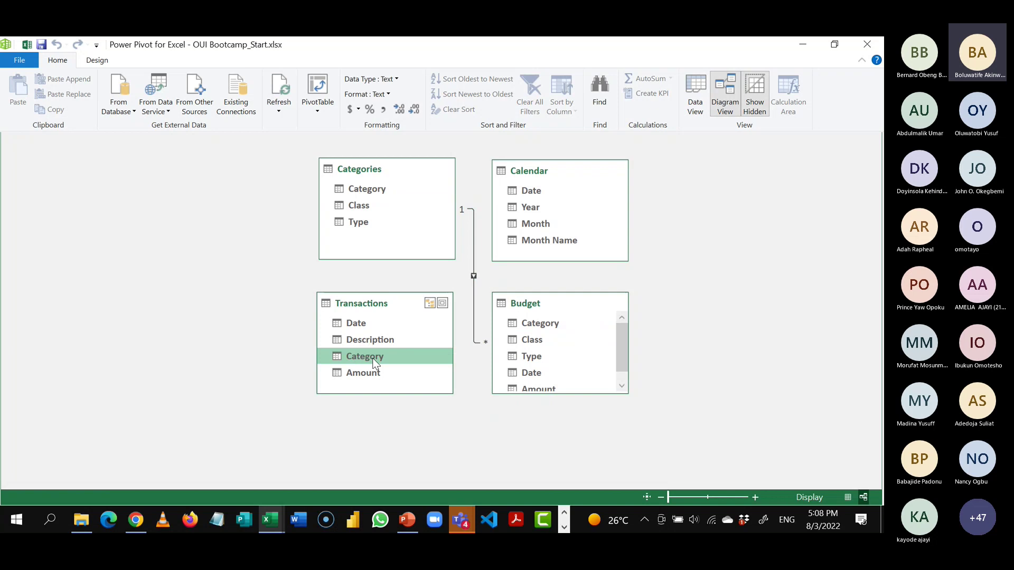
left_click_drag(372, 358, 373, 191)
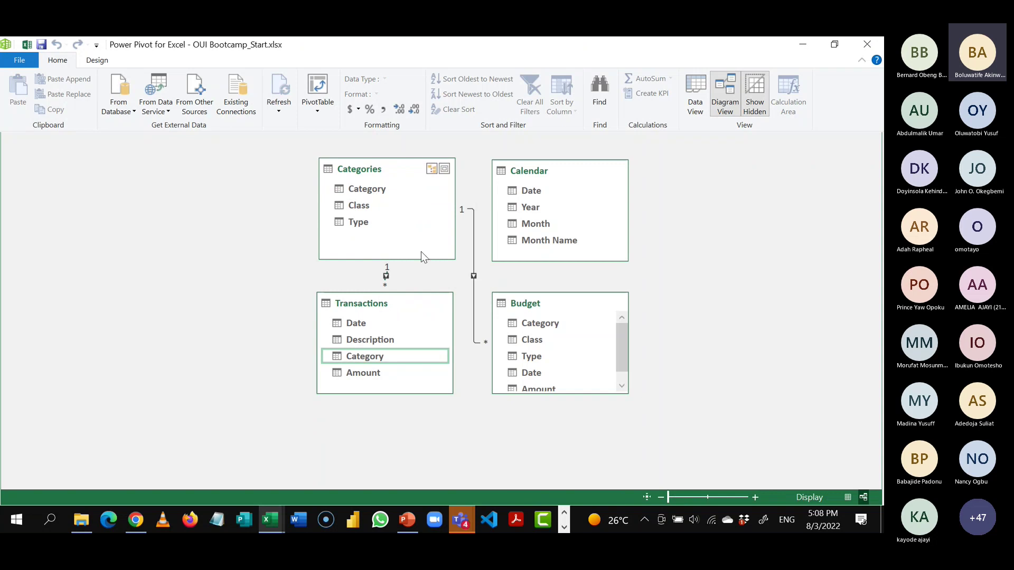
left_click_drag(407, 299, 410, 333)
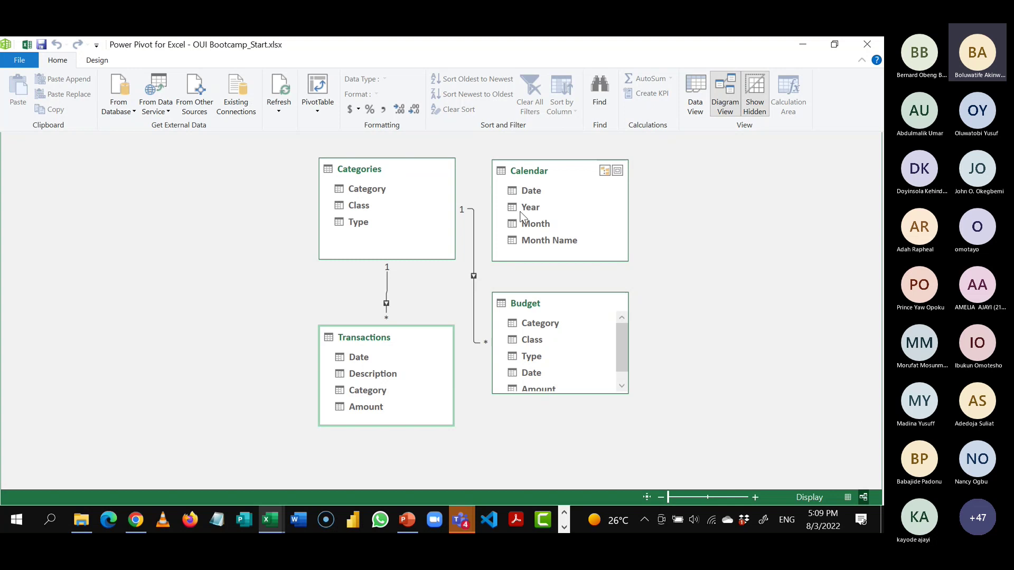
- Relate the Date columns of Transactions and Budget to Date in Calendar, and move the Budget table slightly lower
left_click(367, 361)
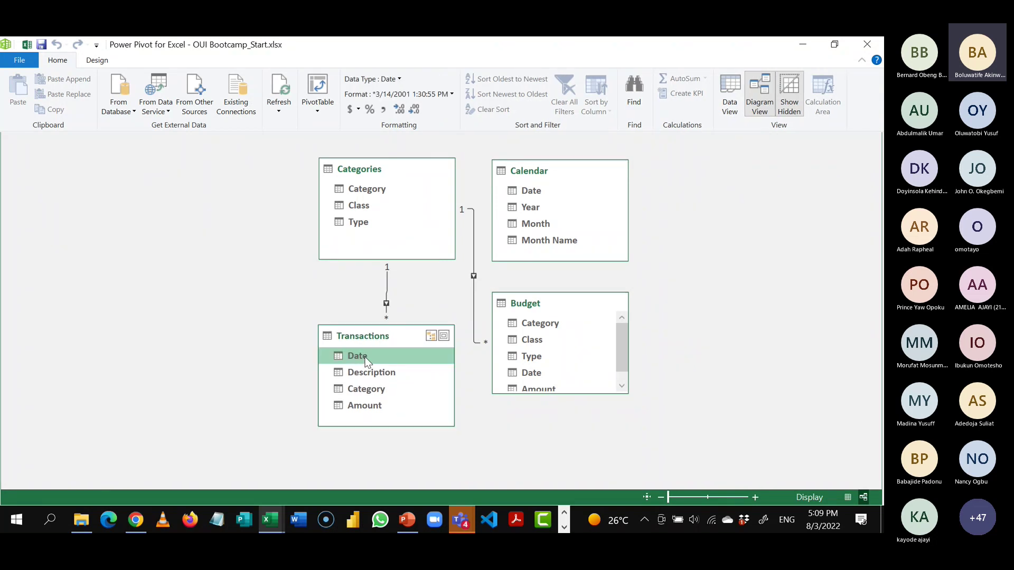
left_click_drag(366, 358, 515, 190)
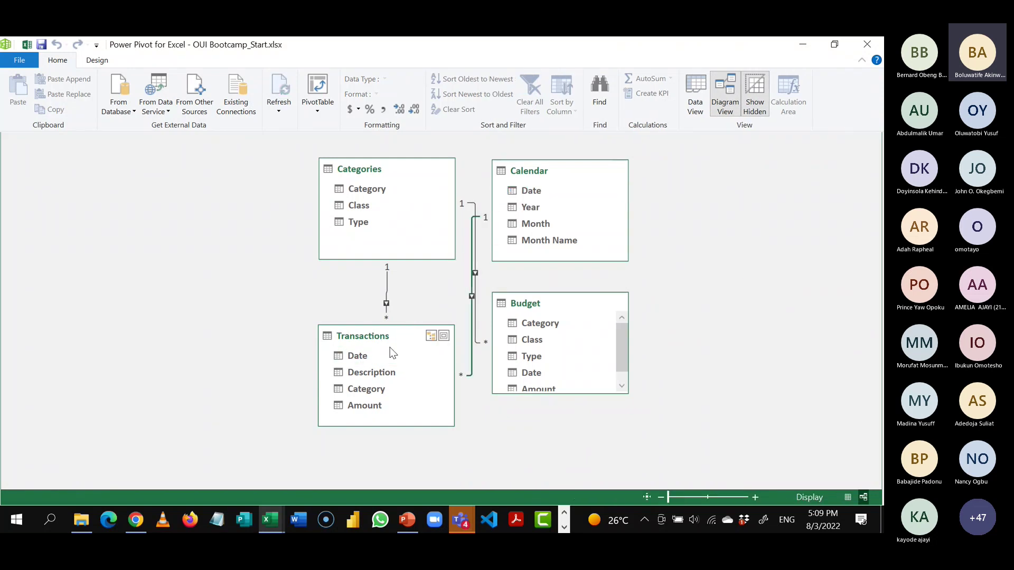
left_click(525, 374)
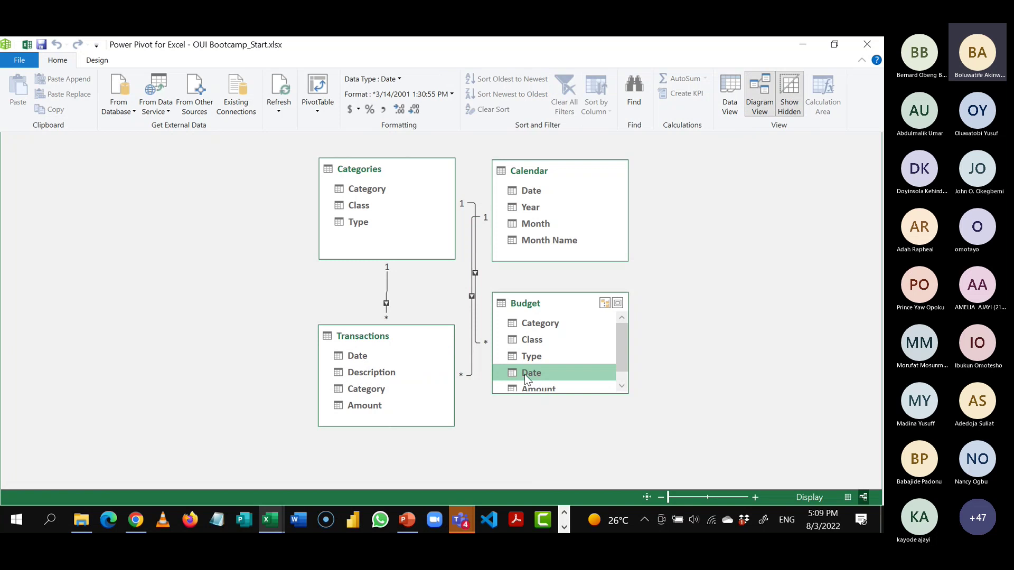
left_click_drag(524, 374, 537, 192)
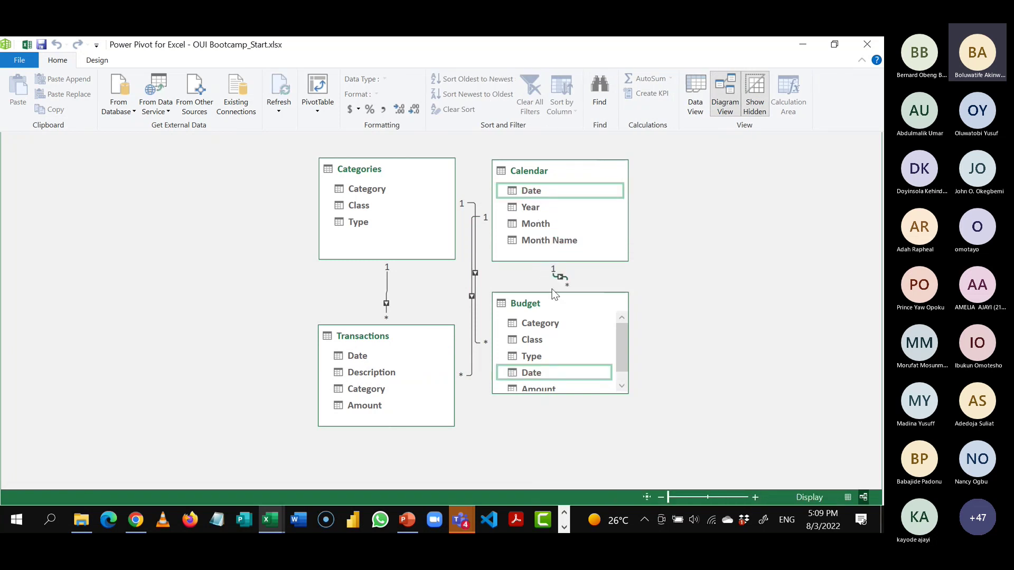
left_click_drag(553, 303, 557, 340)
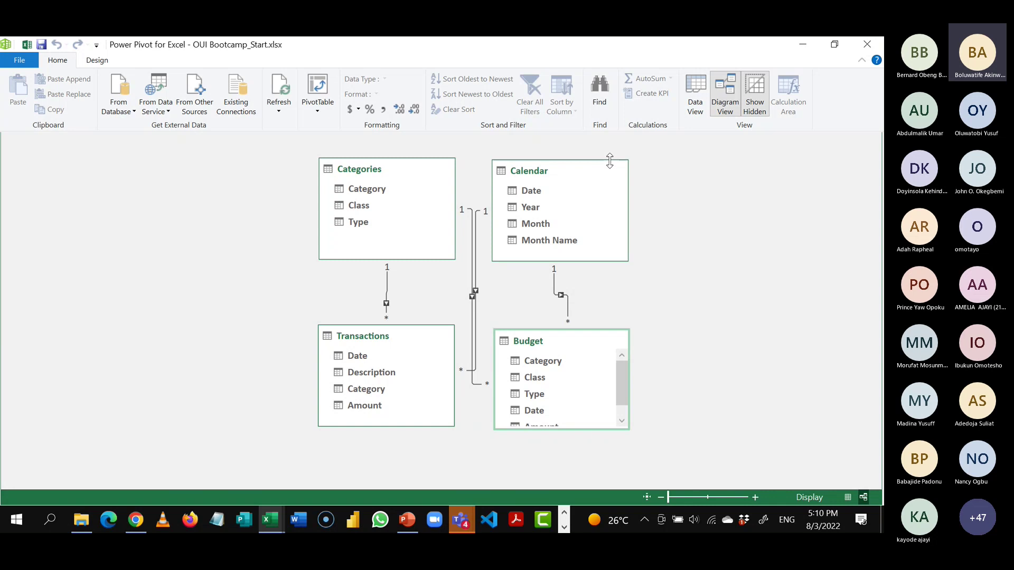
- Switch to the Data Analysis meeting in Microsoft Teams to read its chat
left_click(463, 522)
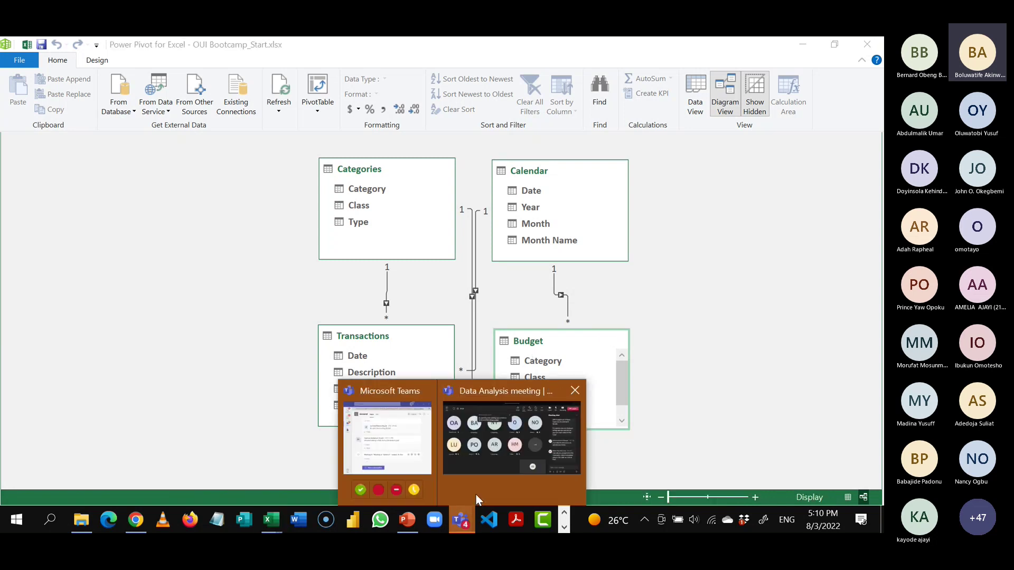
left_click(493, 464)
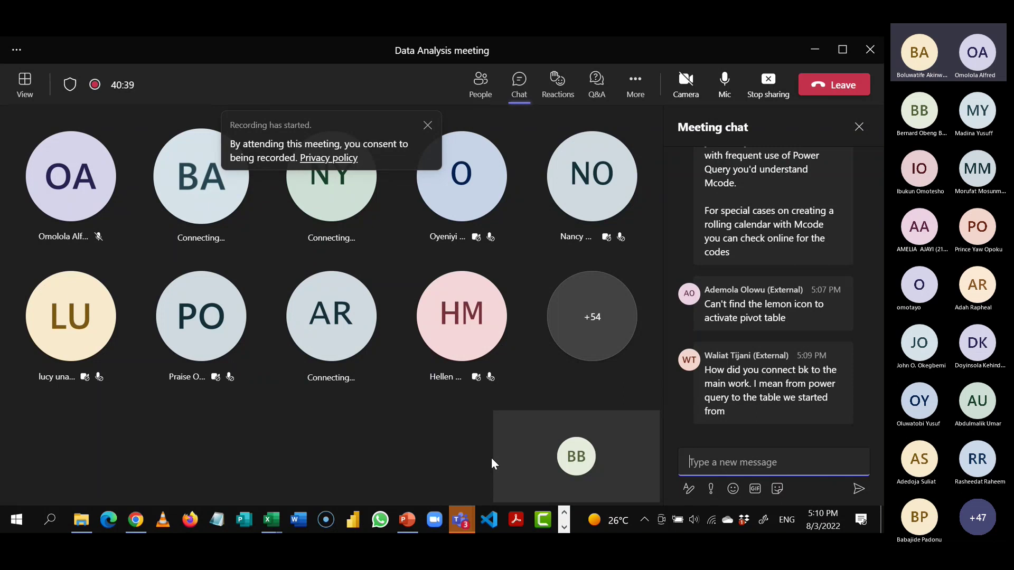
- Close the Power Pivot window and switch to OUI Bootcamp_Start.xlsx in Excel
left_click(271, 520)
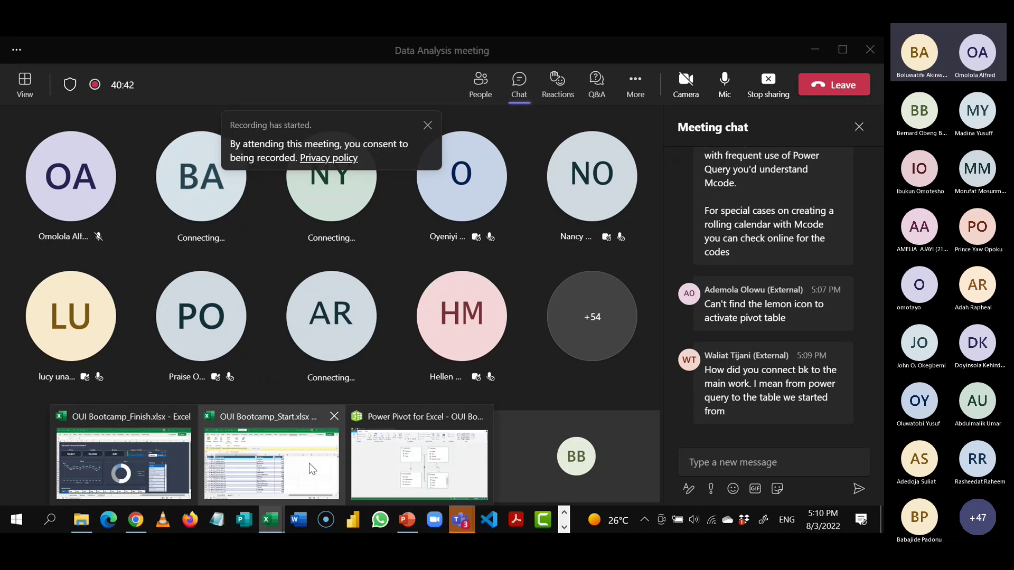
mouse_move(422, 454)
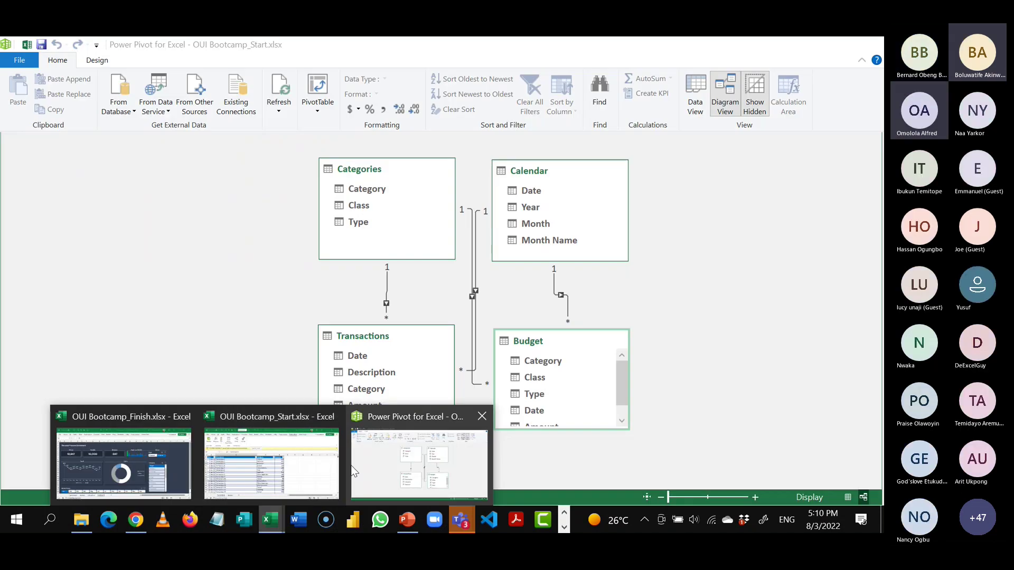
left_click(489, 418)
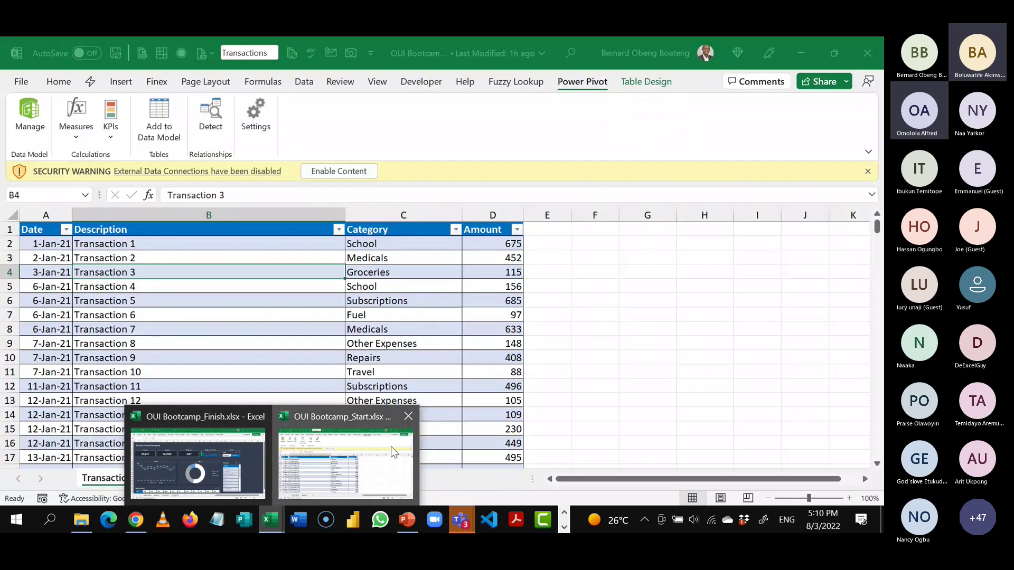
left_click(391, 446)
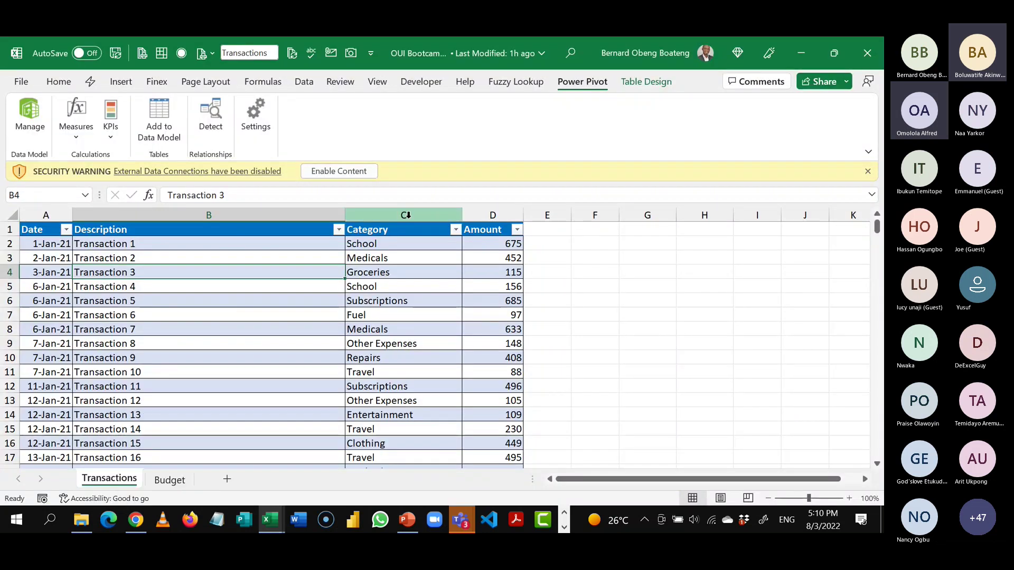
- Enable the workbook's external data connections and make the file a trusted document
left_click(352, 173)
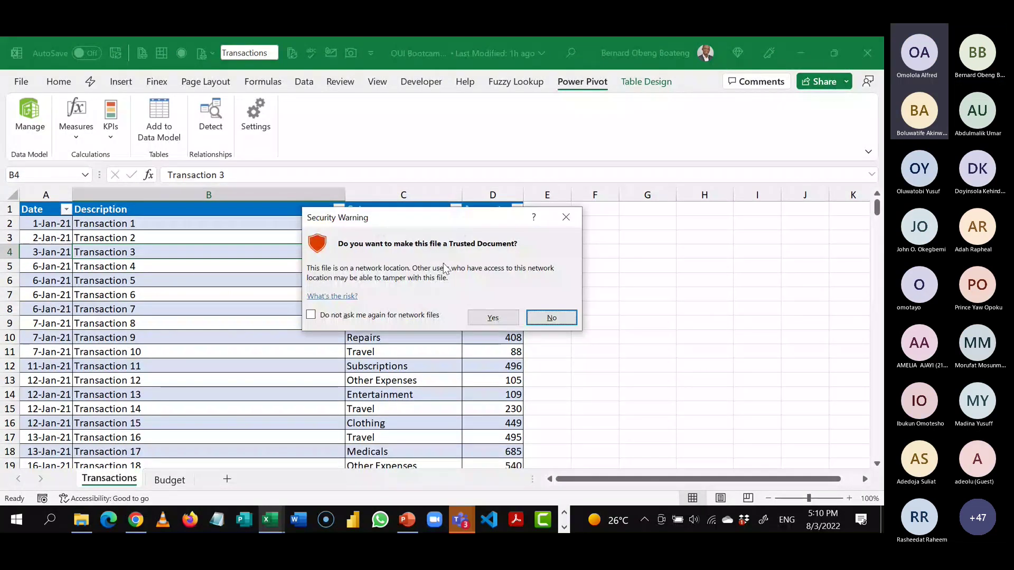
left_click(482, 316)
left_click(336, 324)
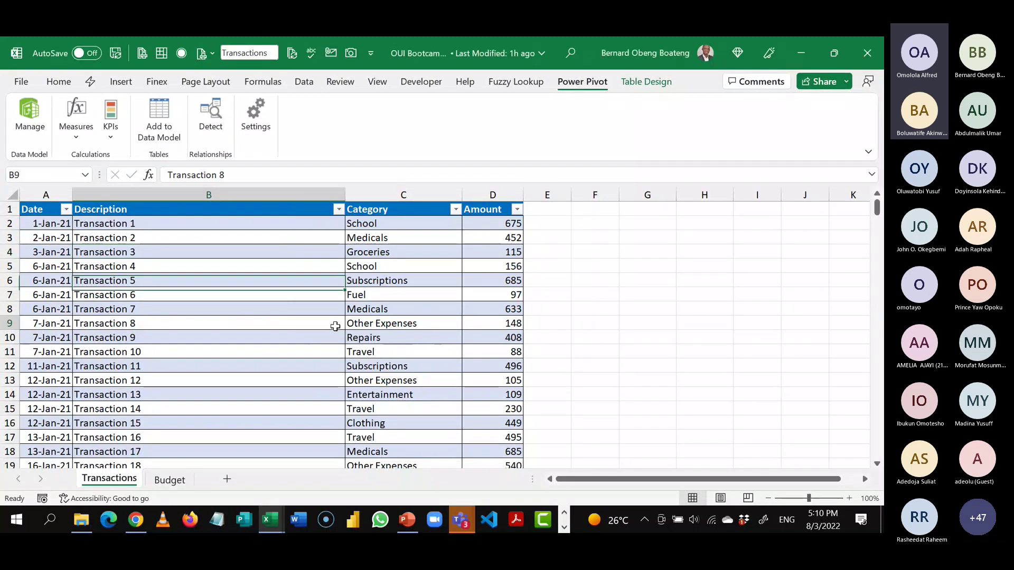
- Open the workbook's queries in Power Query Editor and add a Quarter column based on Date in the Calendar query
left_click(304, 81)
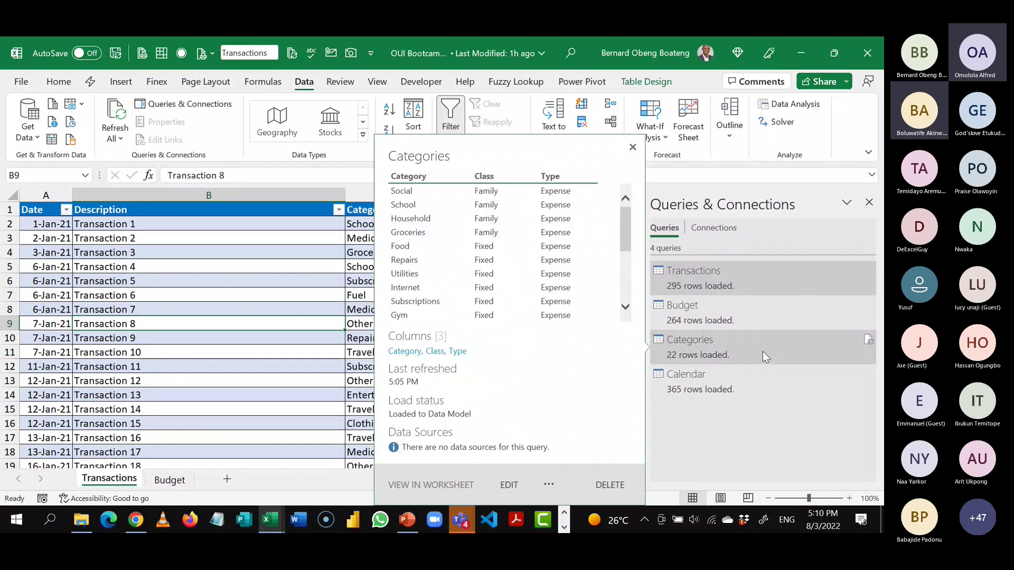
double_click(763, 352)
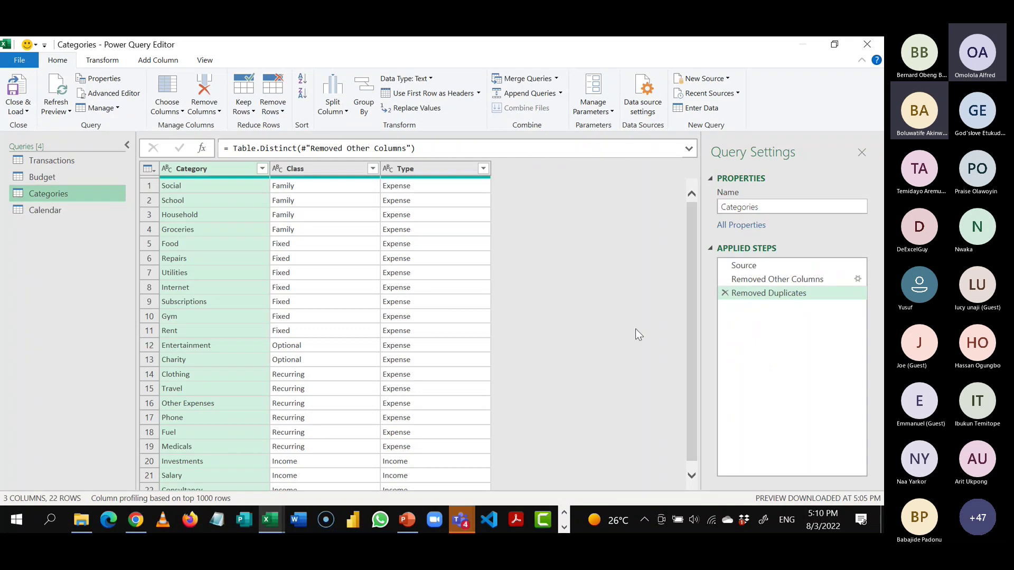
left_click(69, 212)
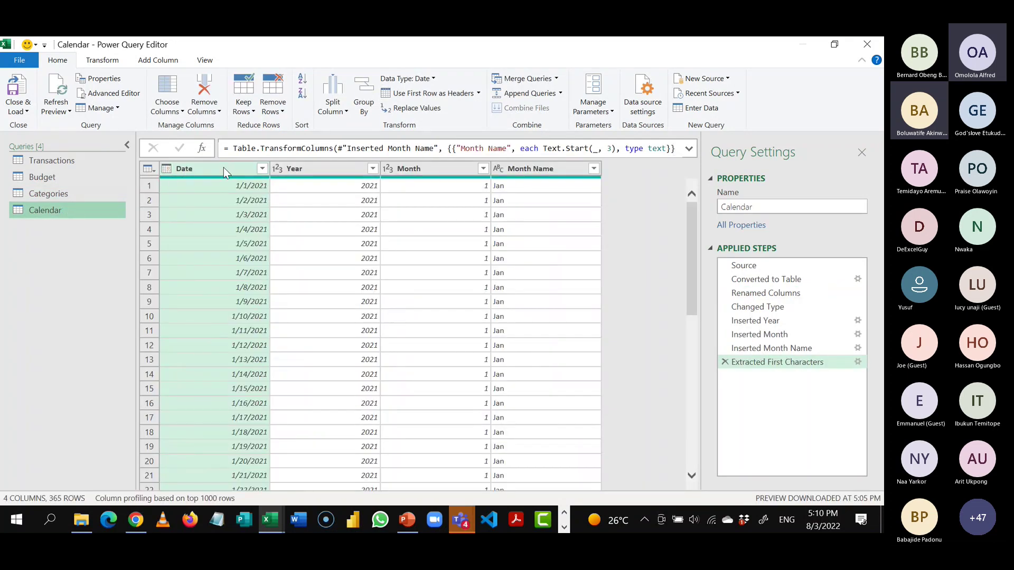
left_click(223, 167)
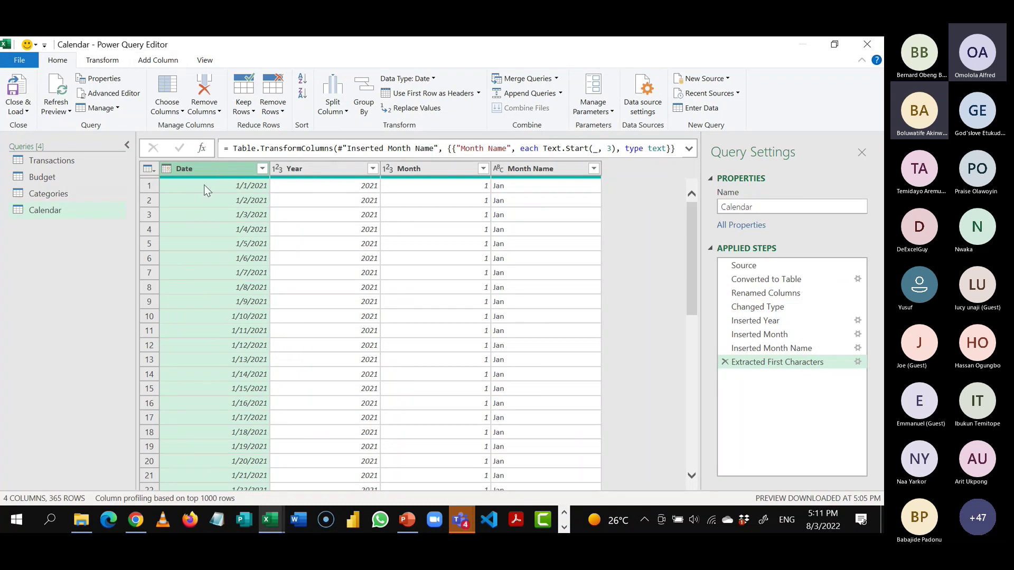
left_click(168, 64)
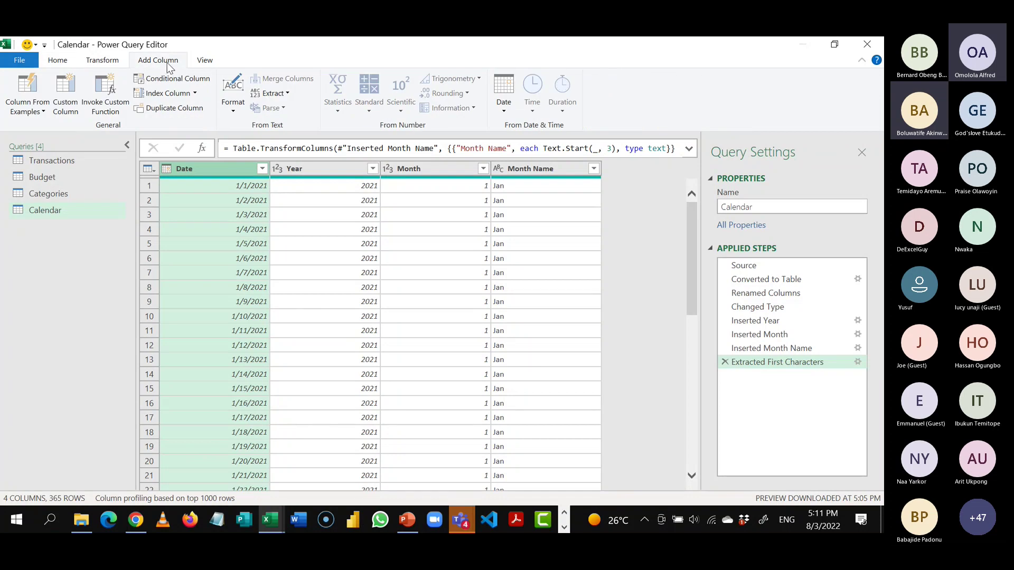
left_click(501, 112)
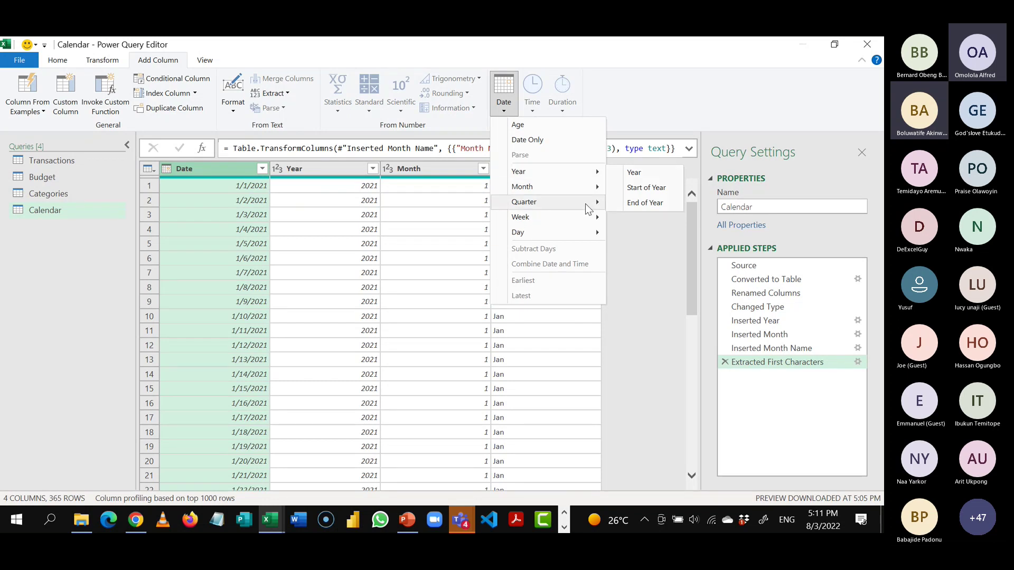
mouse_move(585, 204)
left_click(630, 204)
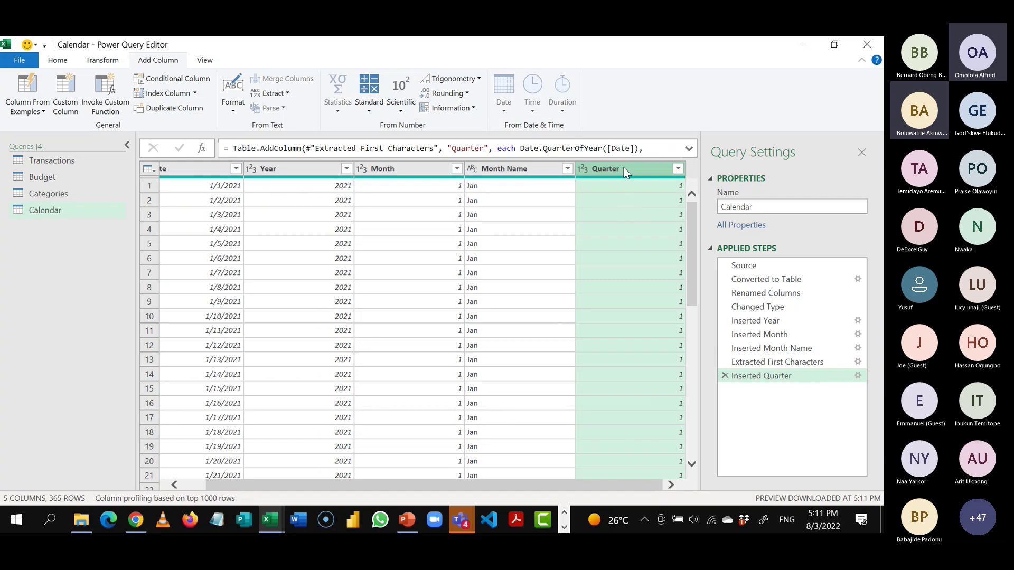
- Remove the Quarter column from the Calendar query and leave the Power Query Editor
right_click(625, 174)
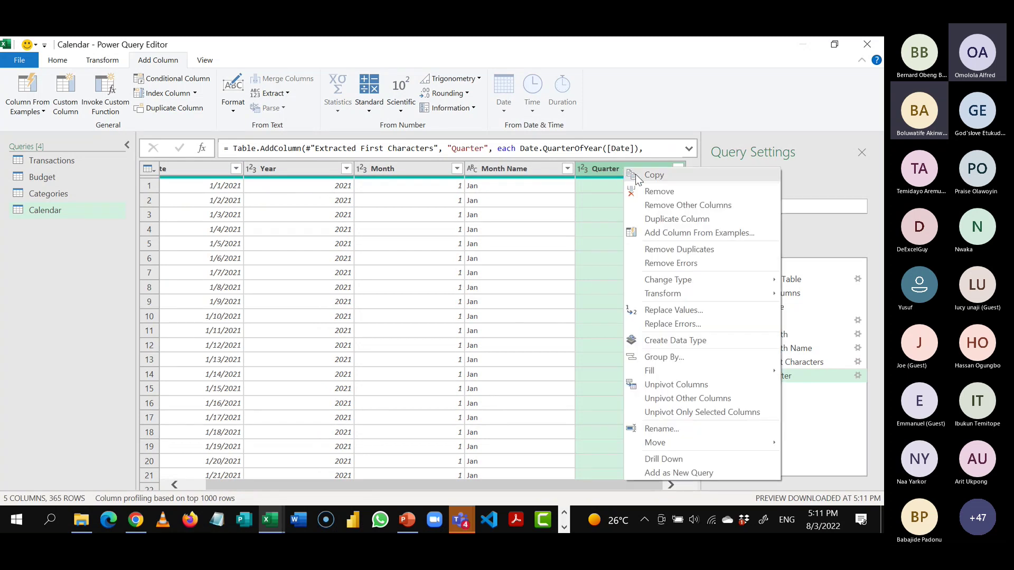
left_click(660, 191)
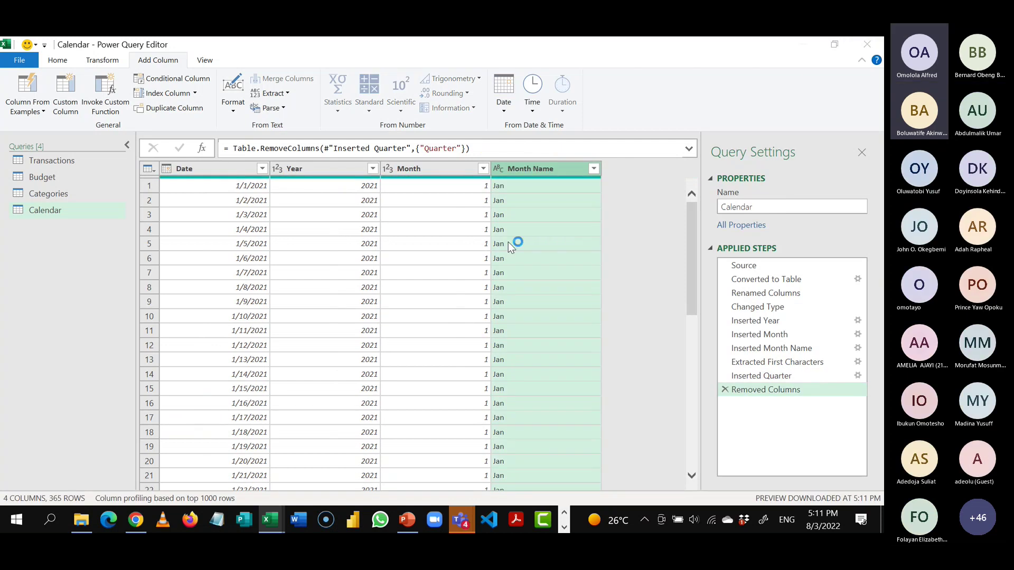
left_click(507, 298)
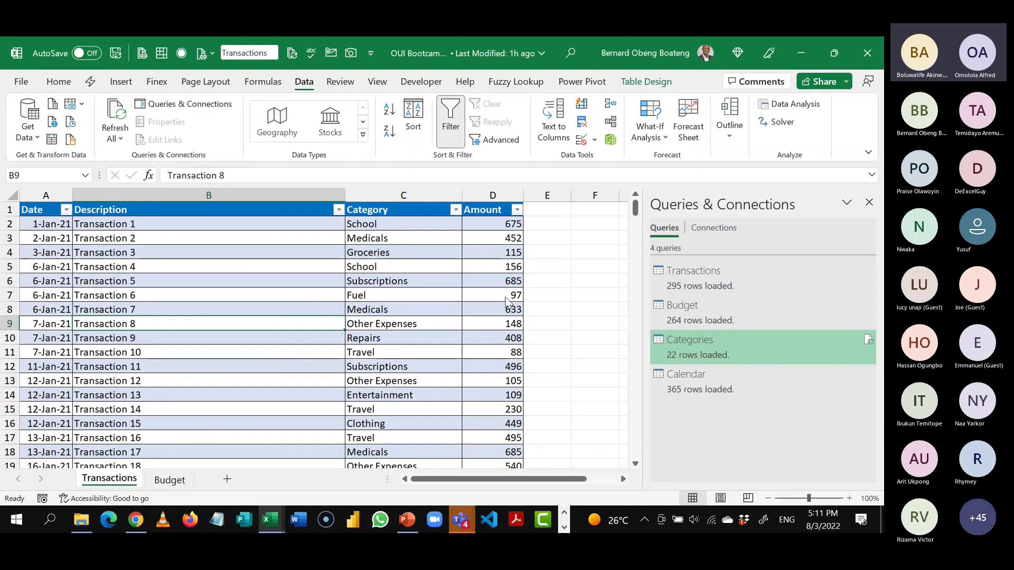
- Check the Data Analysis meeting's chat in Microsoft Teams and return to OUI Bootcamp_Start.xlsx in Excel
left_click(459, 518)
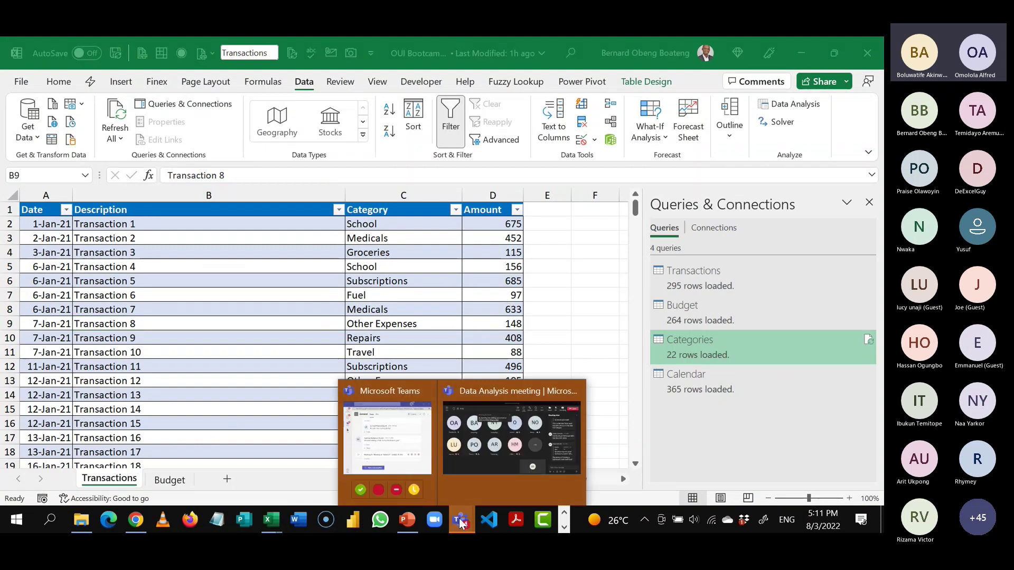
left_click(479, 468)
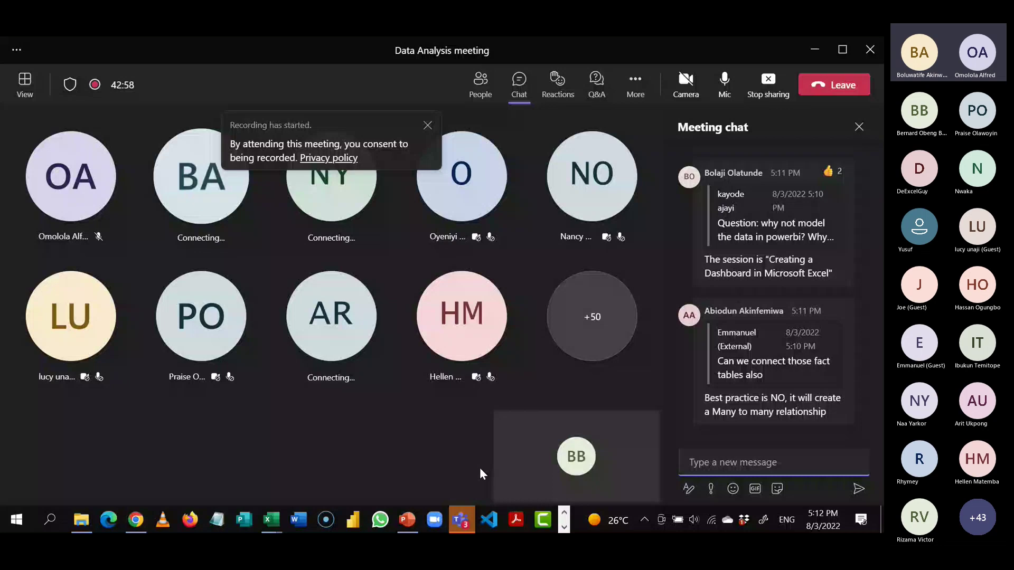
left_click(267, 528)
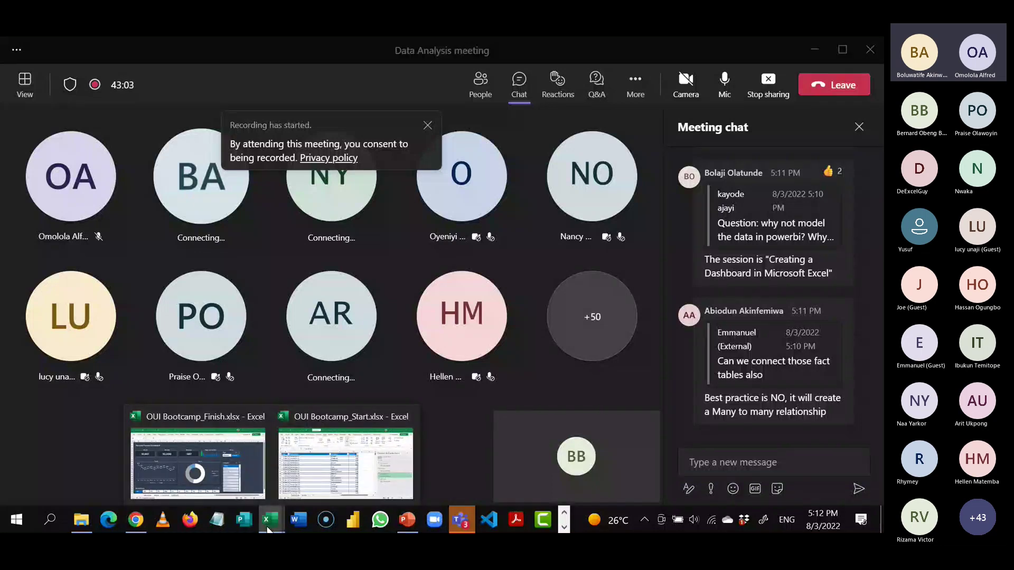
left_click(321, 476)
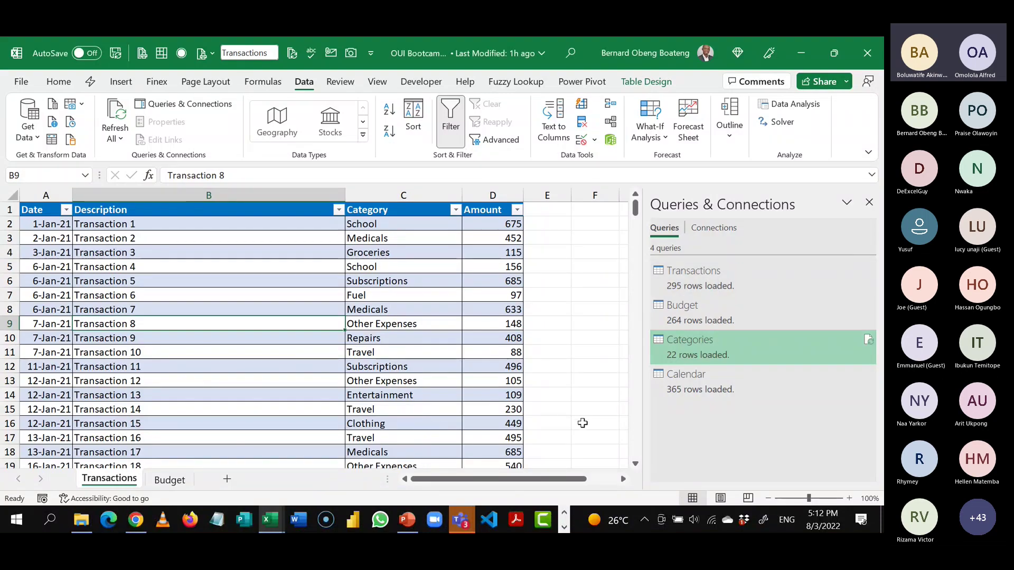
- Close the list of workbook queries, bring up the Power Pivot commands, and select cell F3 beside the Transactions table
left_click(869, 203)
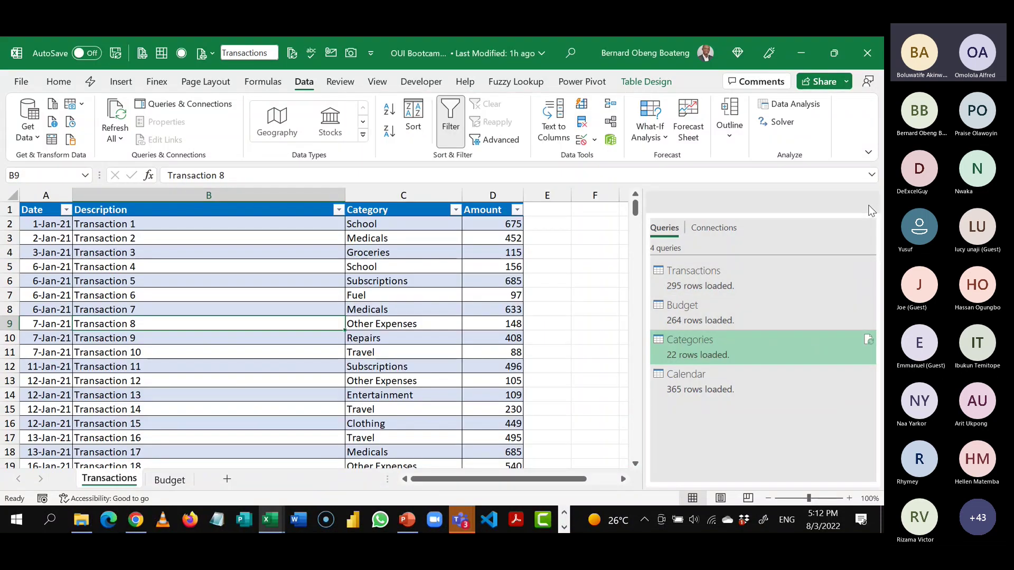
left_click(493, 399)
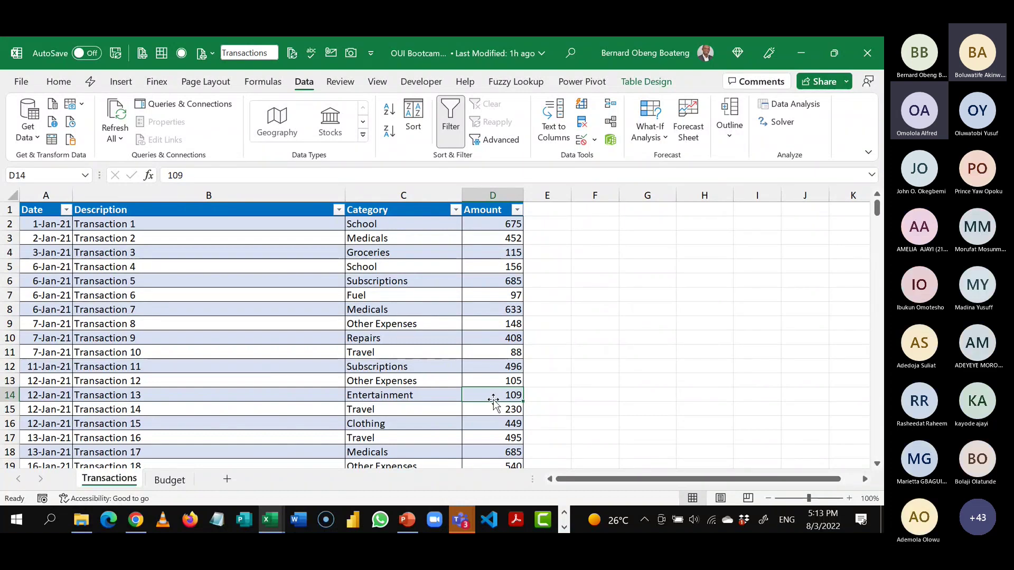
left_click(568, 85)
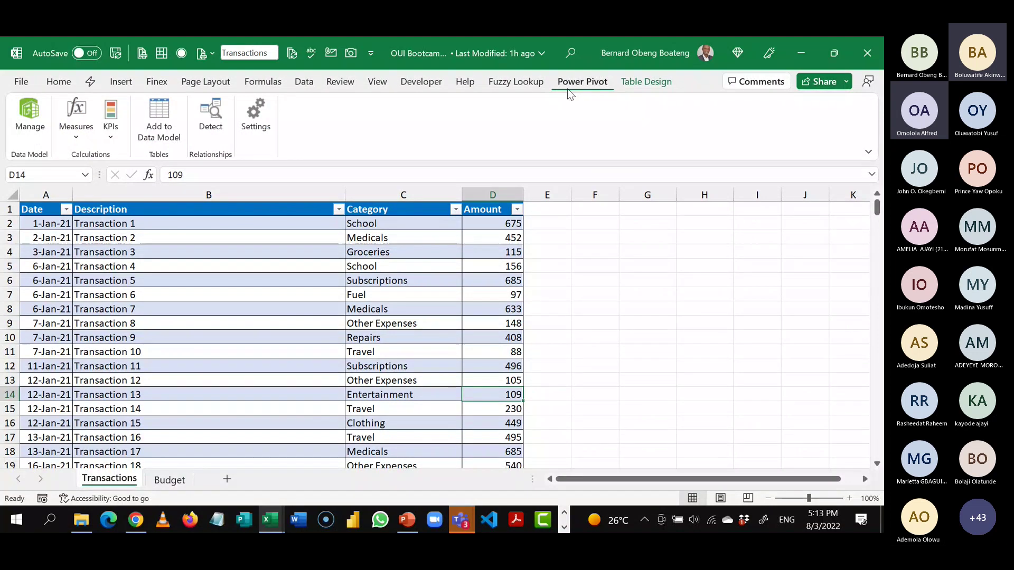
left_click(593, 238)
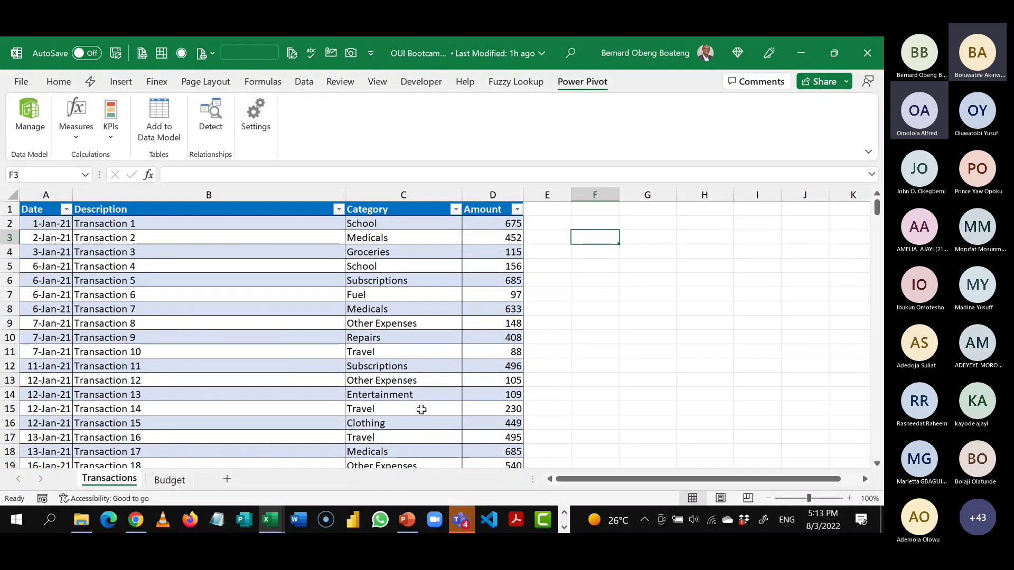
- Inspect the cell links of the Actual, Budget and Balance cards on the Dashboard in OUI Bootcamp_Finish.xlsx, and return to OUI Bootcamp_Start.xlsx
left_click(275, 520)
left_click(229, 483)
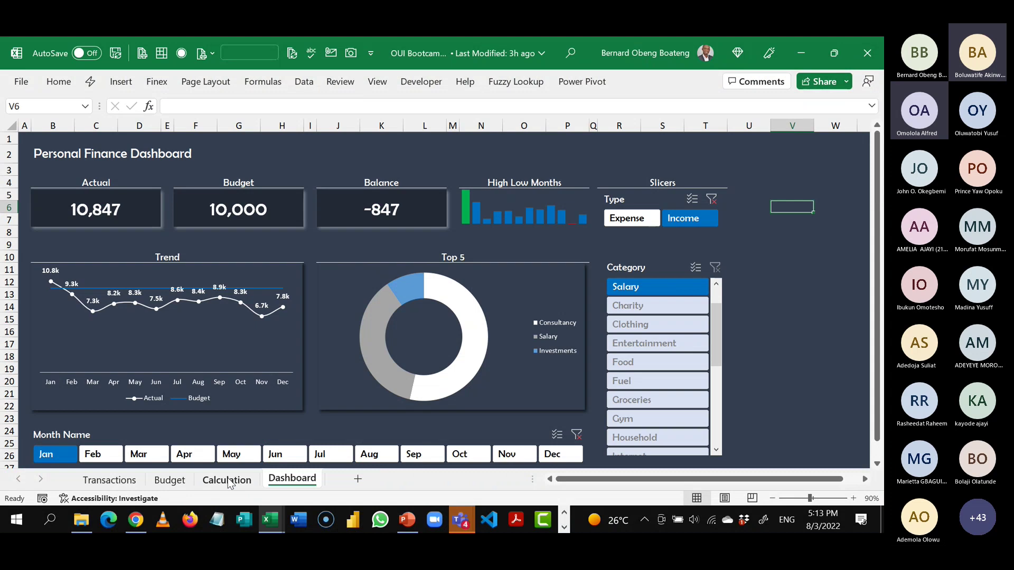
left_click(124, 201)
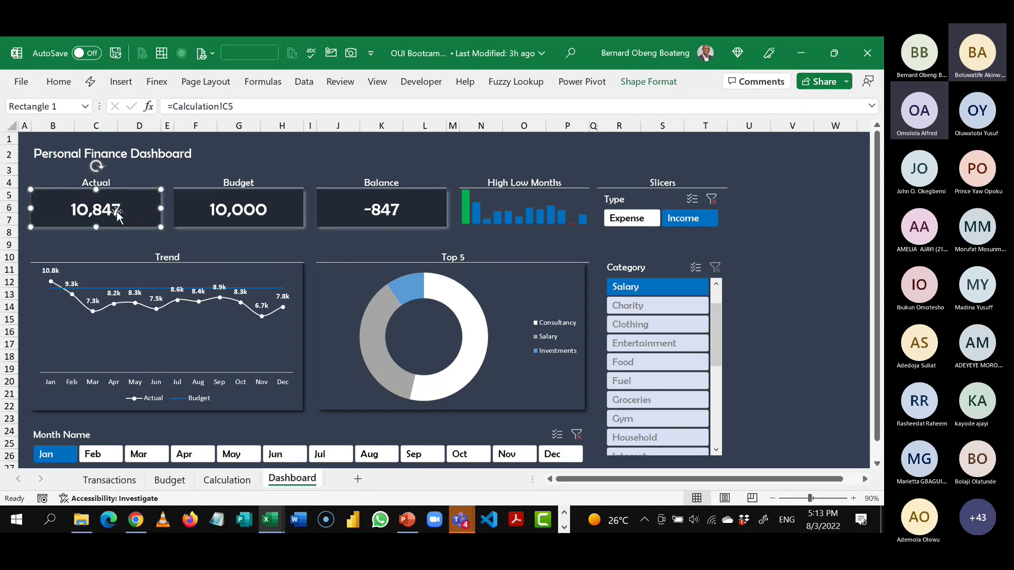
left_click(244, 201)
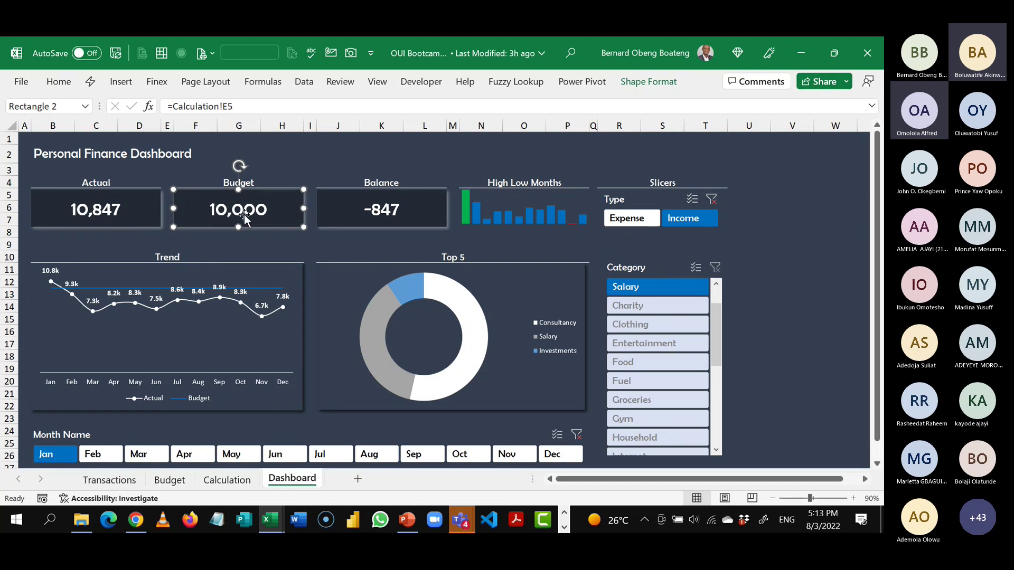
left_click(327, 204)
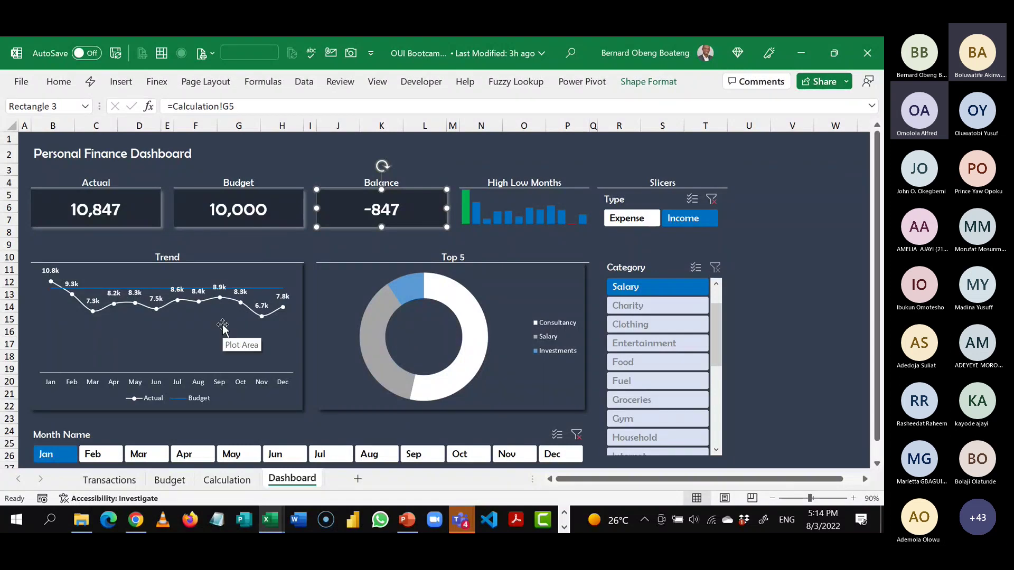
left_click(267, 523)
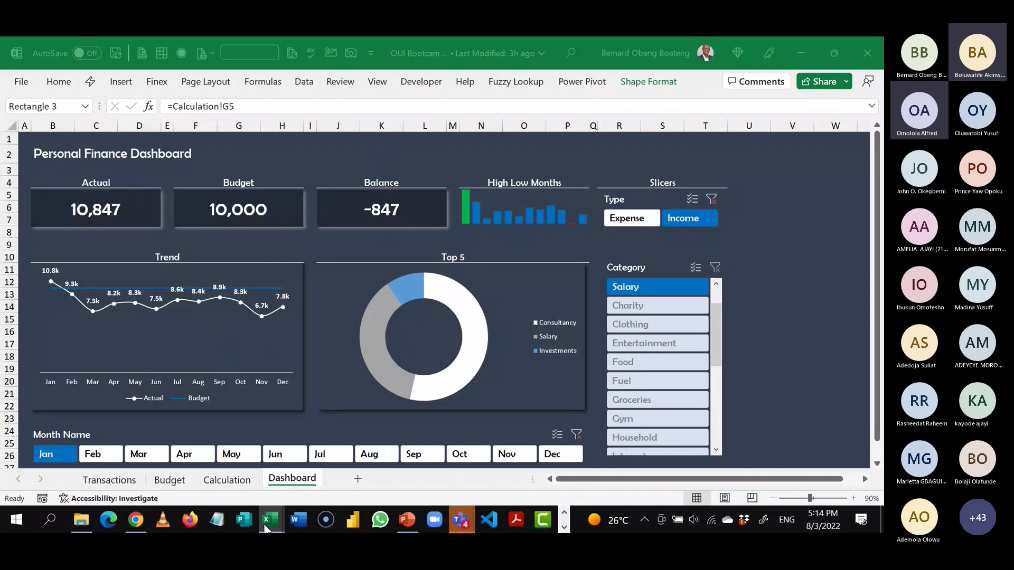
left_click(329, 462)
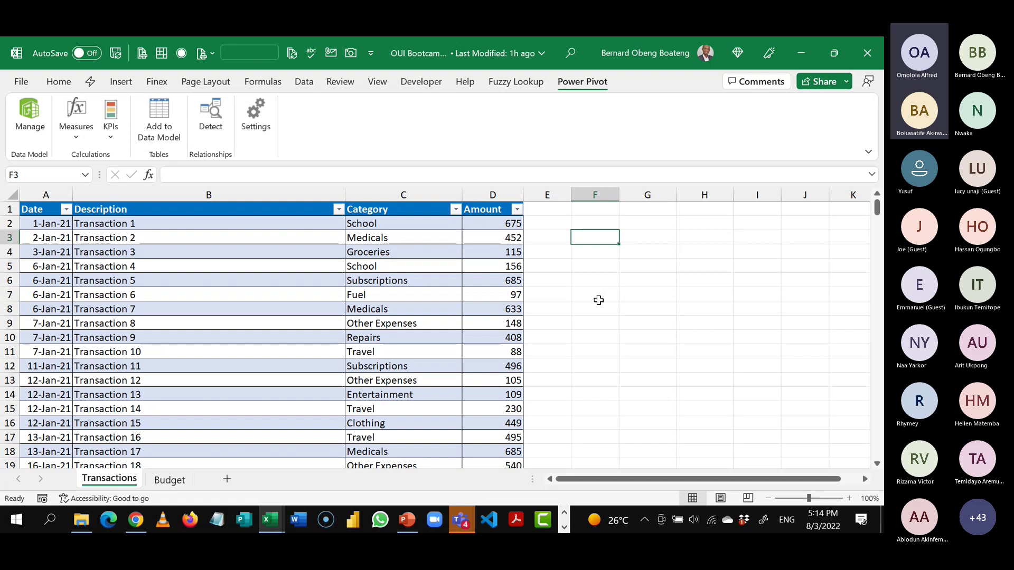
key("Down")
key("Down")
key("ctrl+c")
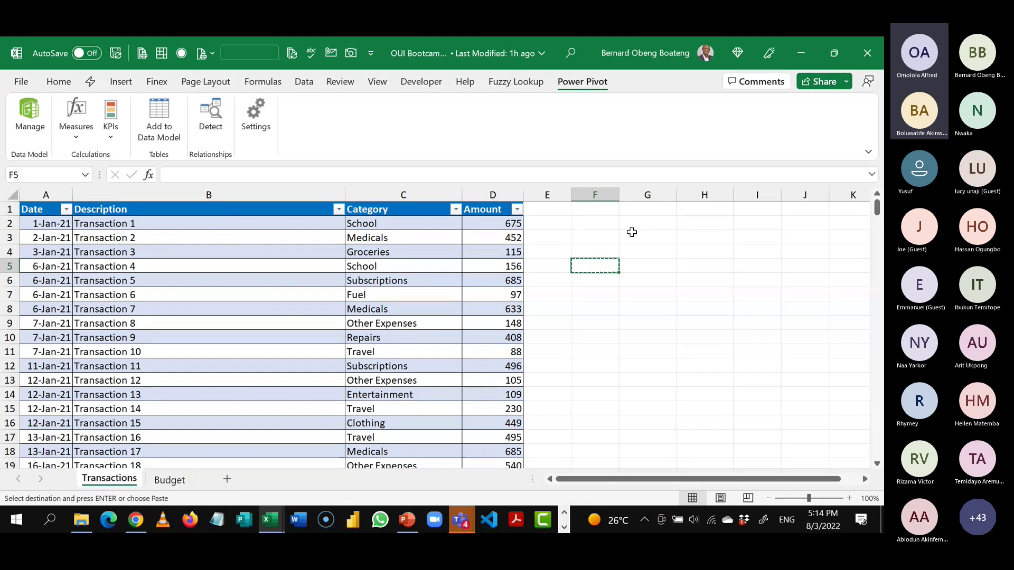
- Switch to the Data Analysis meeting in Microsoft Teams and read the newest chat messages
left_click(459, 528)
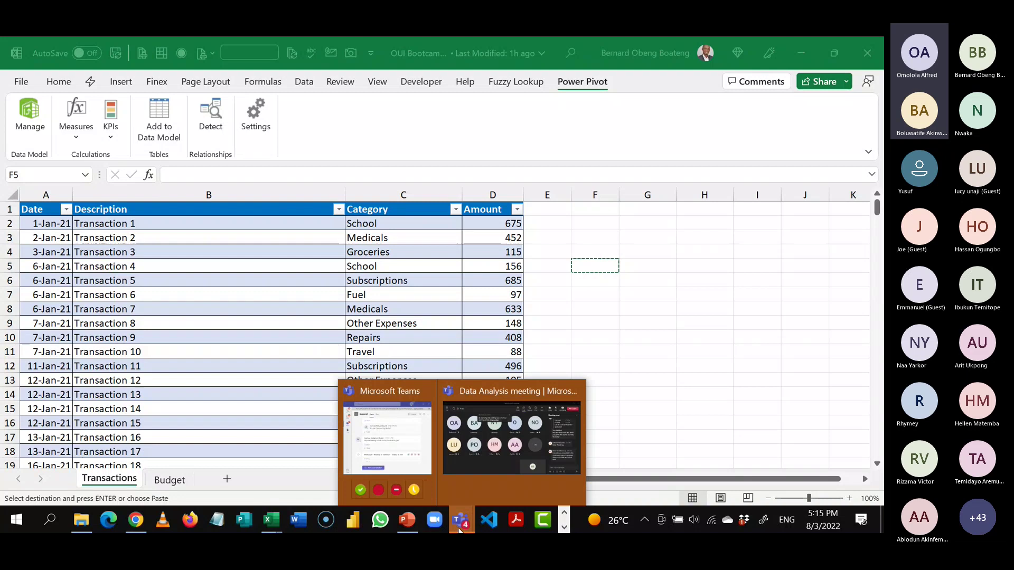
left_click(494, 452)
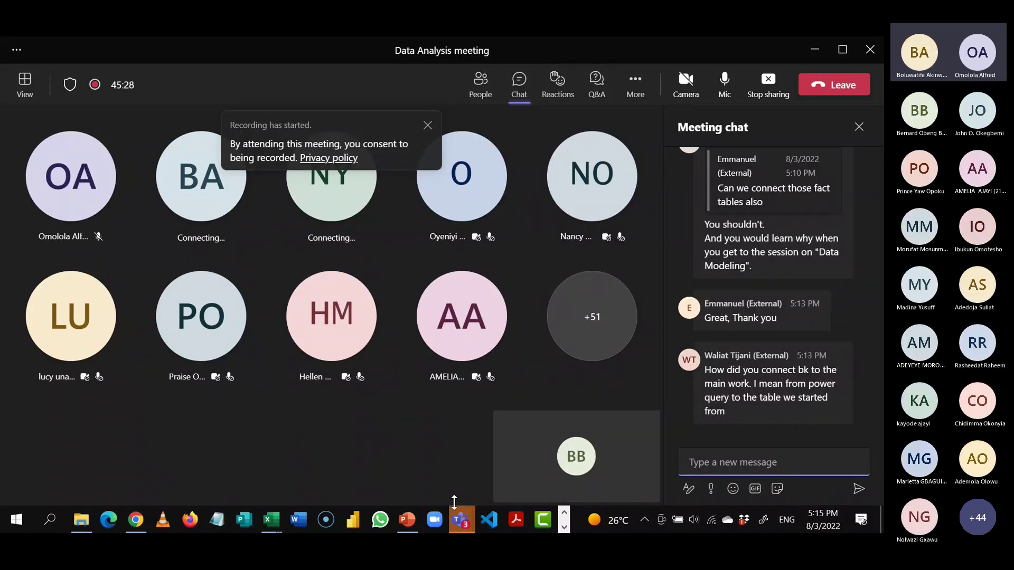
mouse_move(457, 514)
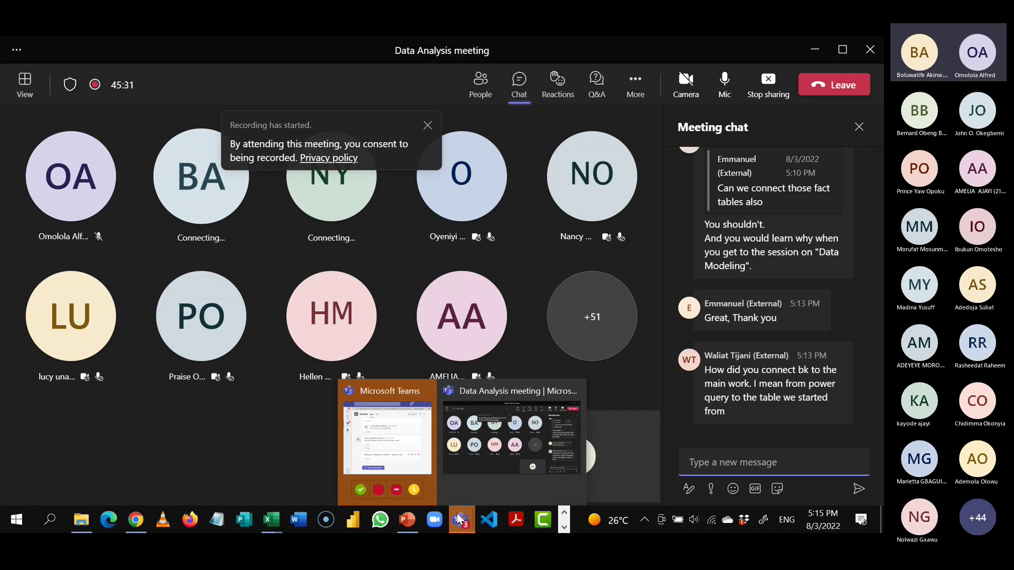
mouse_move(270, 521)
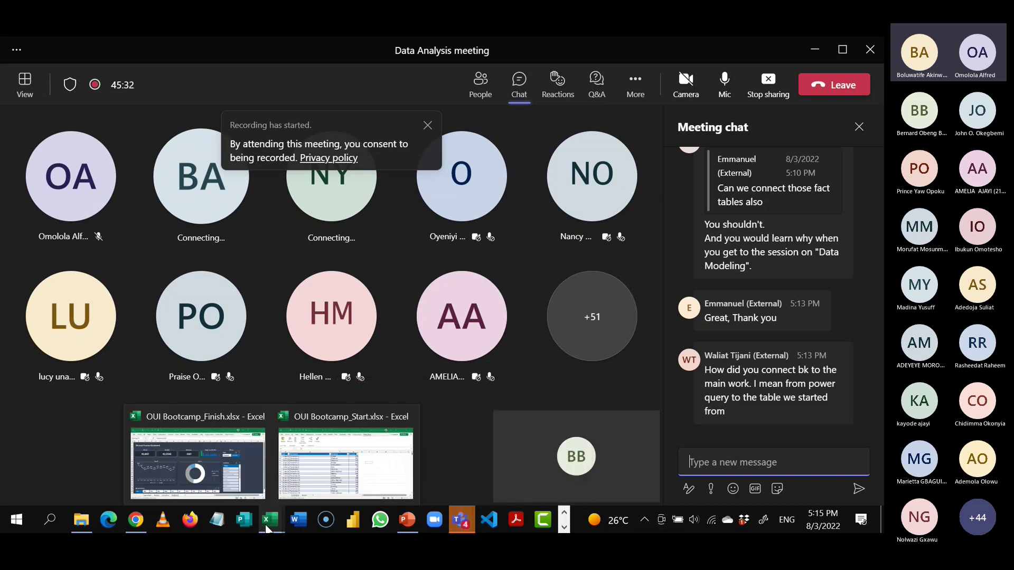
- Return to OUI Bootcamp_Start.xlsx in Excel and paste the copied blank cell into its Data Model as a new table named My Measures
left_click(334, 496)
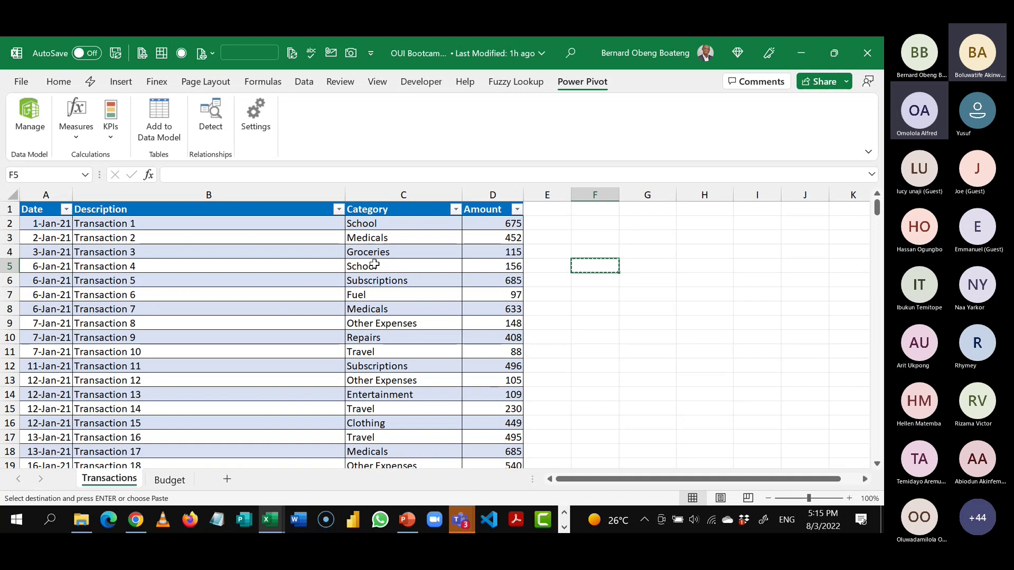
left_click(32, 126)
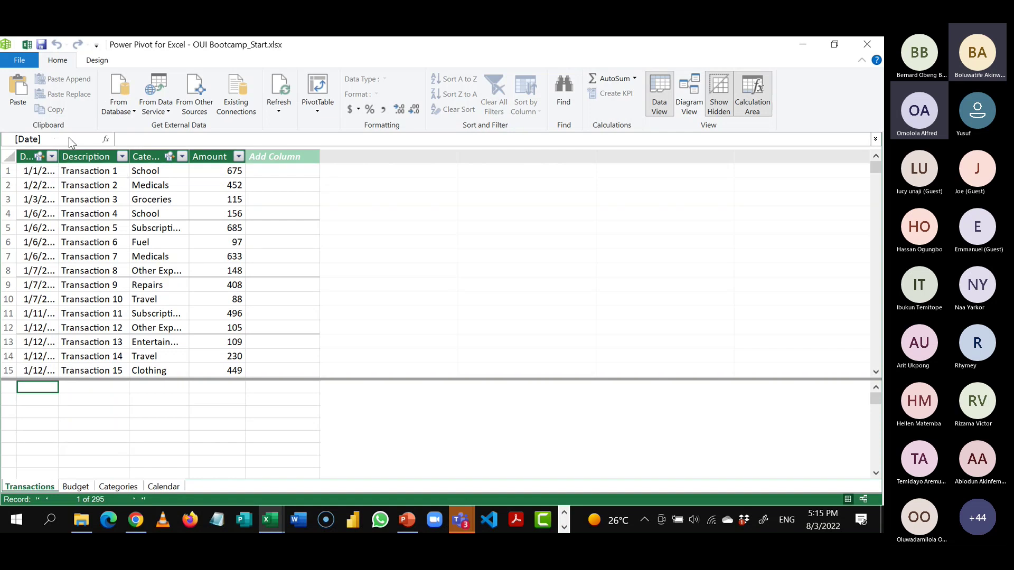
left_click(18, 97)
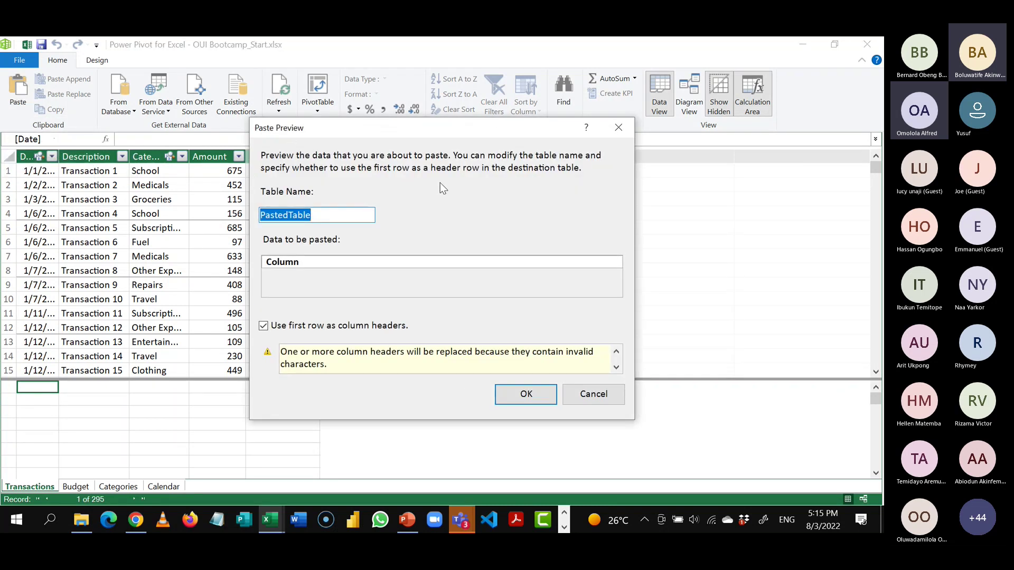
type("M")
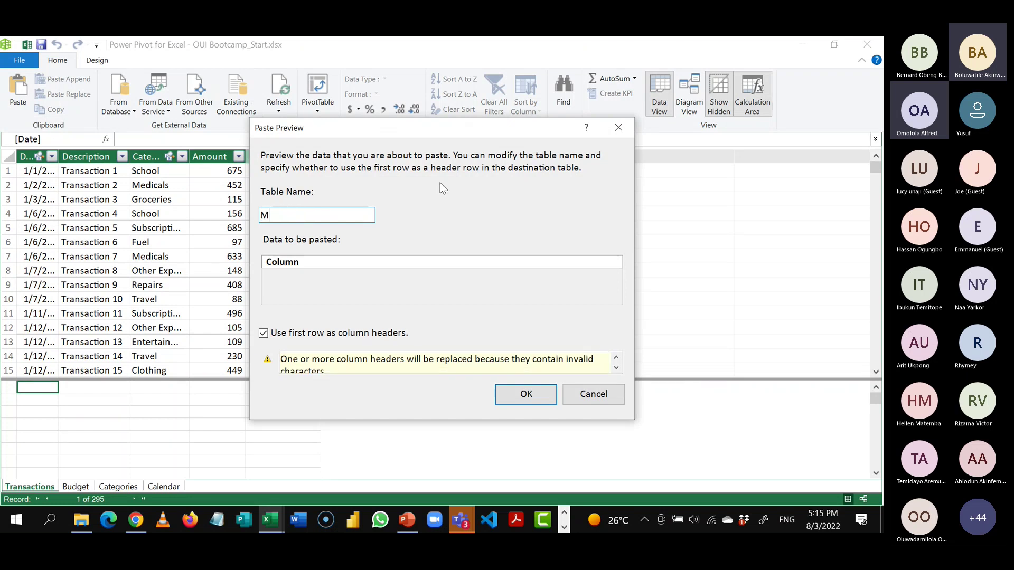
type("y Measures")
left_click(522, 395)
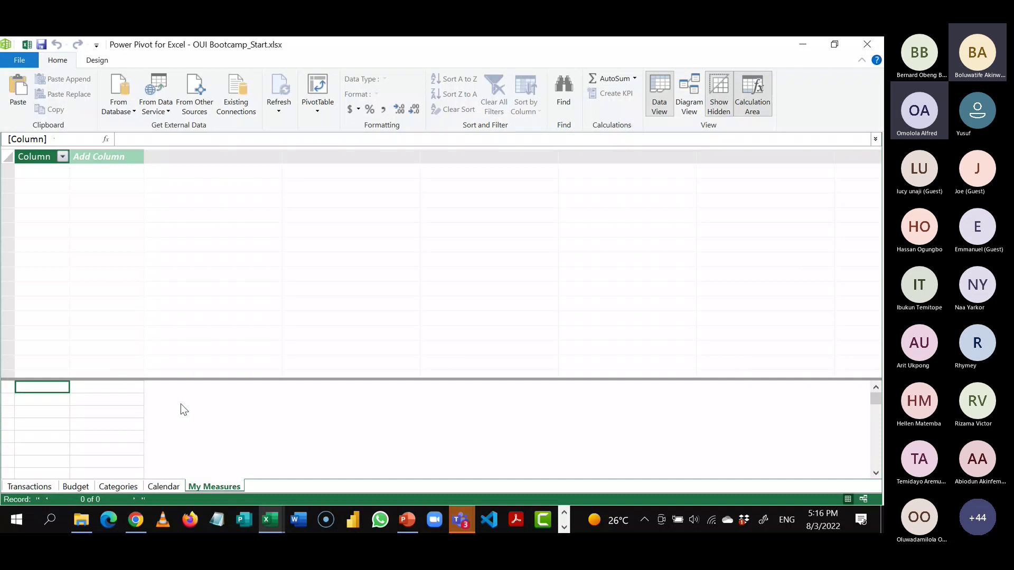
- Hide the placeholder column of the My Measures table from client tools and close the Power Pivot window
left_click(37, 157)
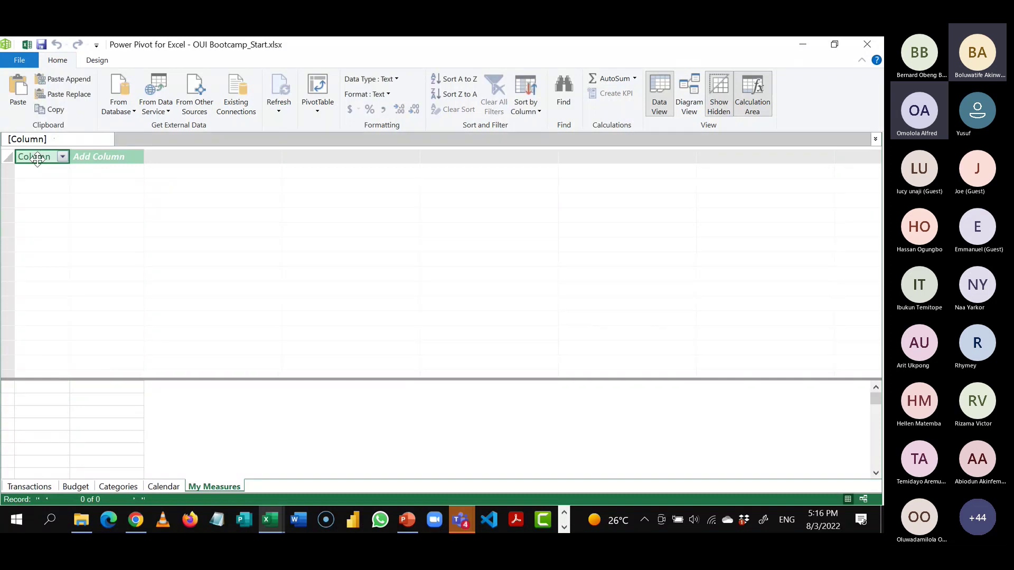
right_click(38, 158)
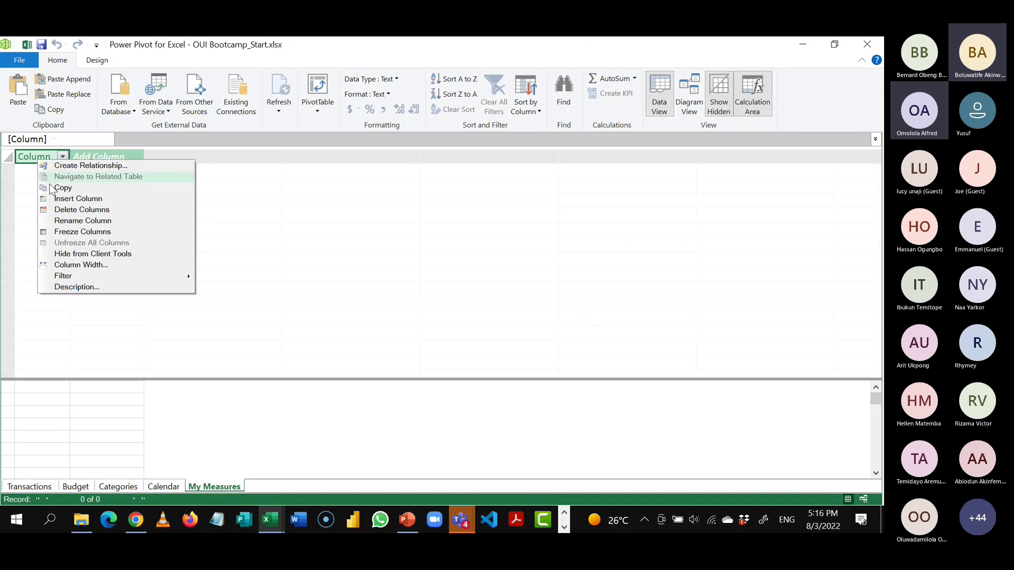
left_click(103, 255)
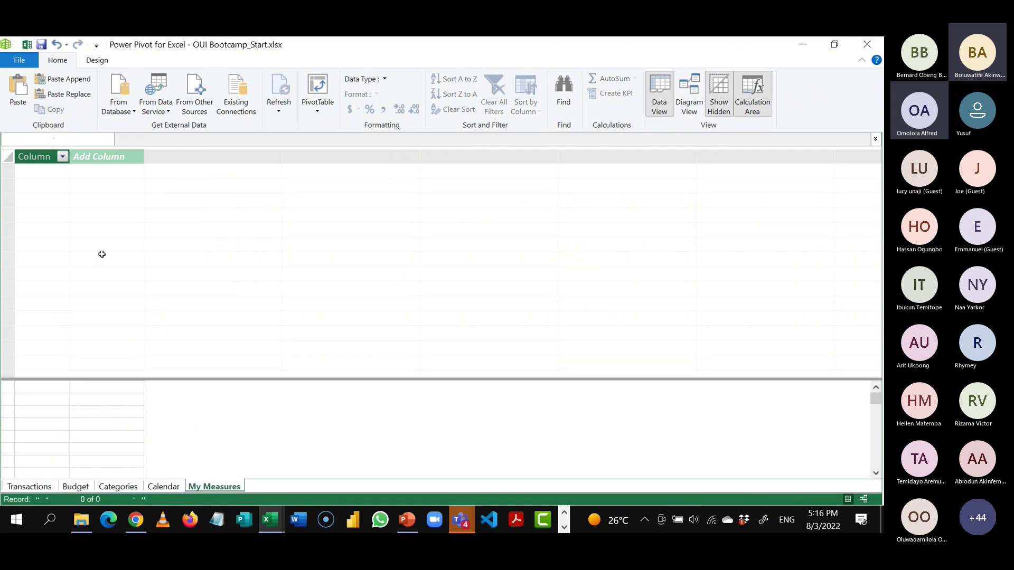
left_click(868, 46)
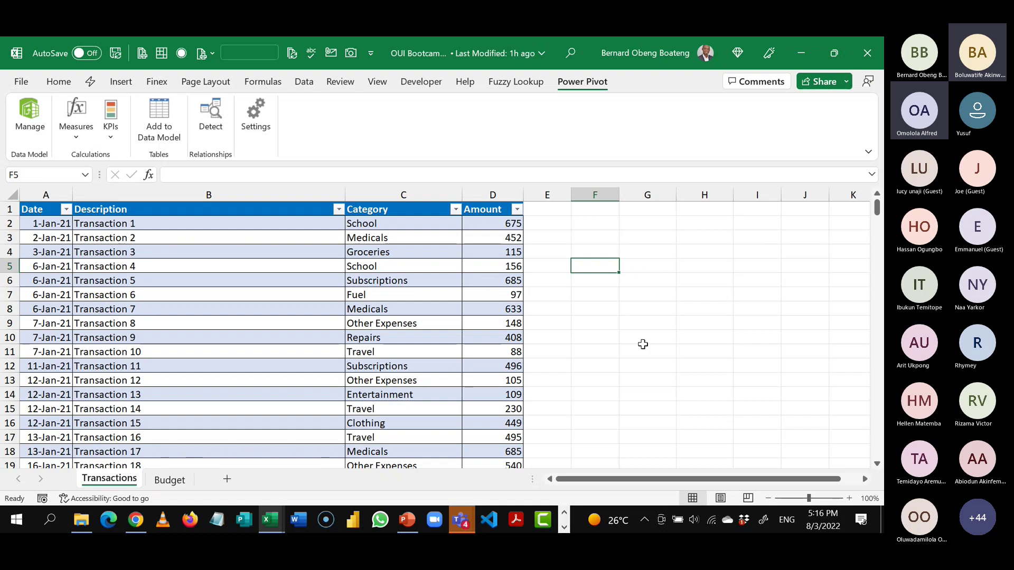
- Start a new measure in the My Measures table and name it Actual
left_click(643, 341)
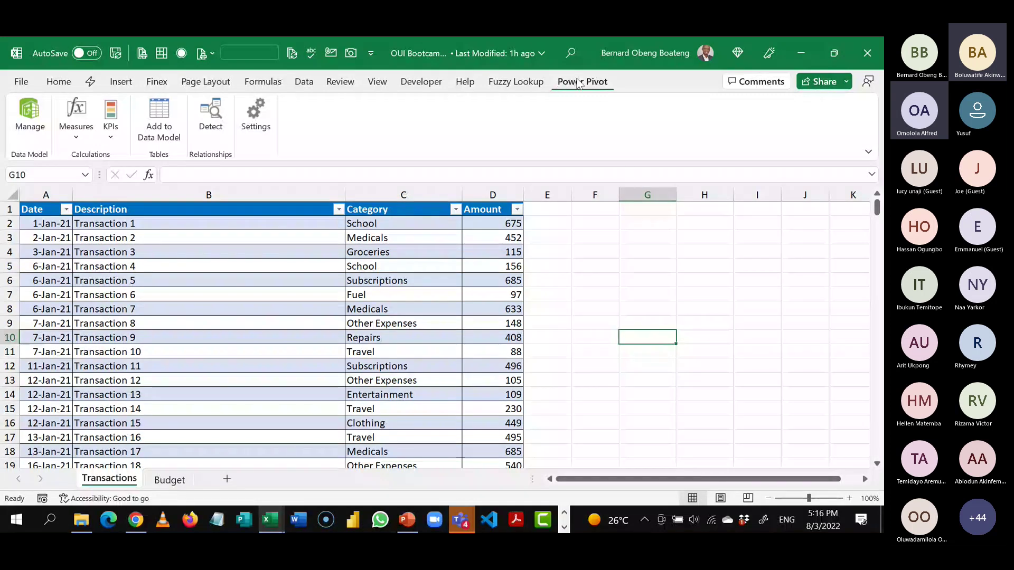
left_click(76, 136)
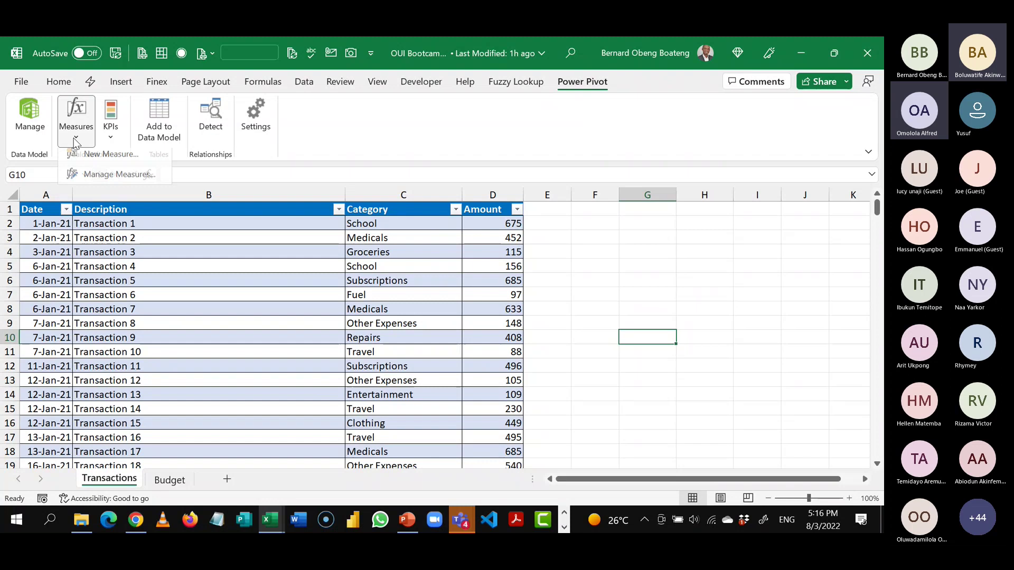
left_click(96, 157)
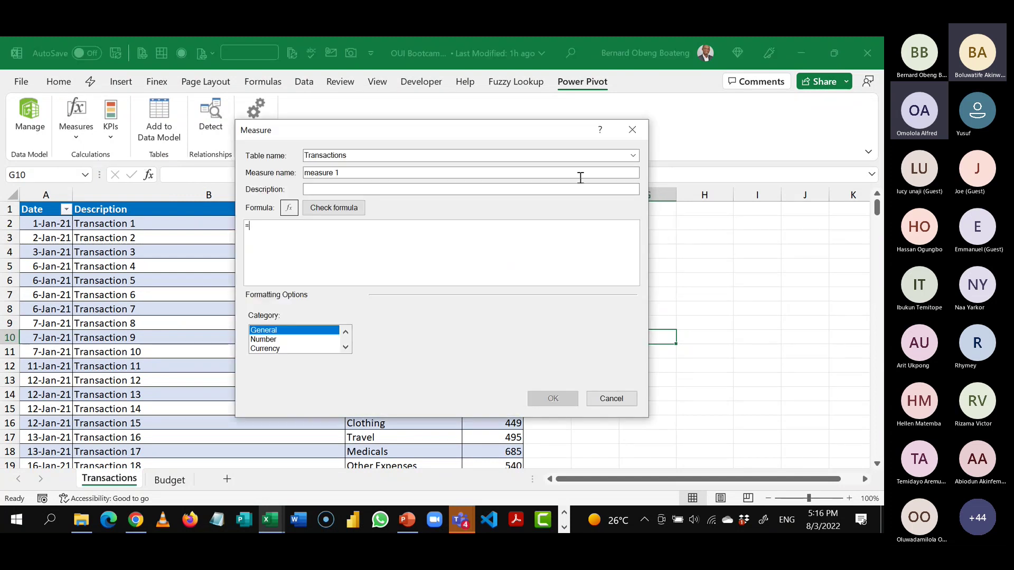
left_click(581, 174)
left_click(633, 156)
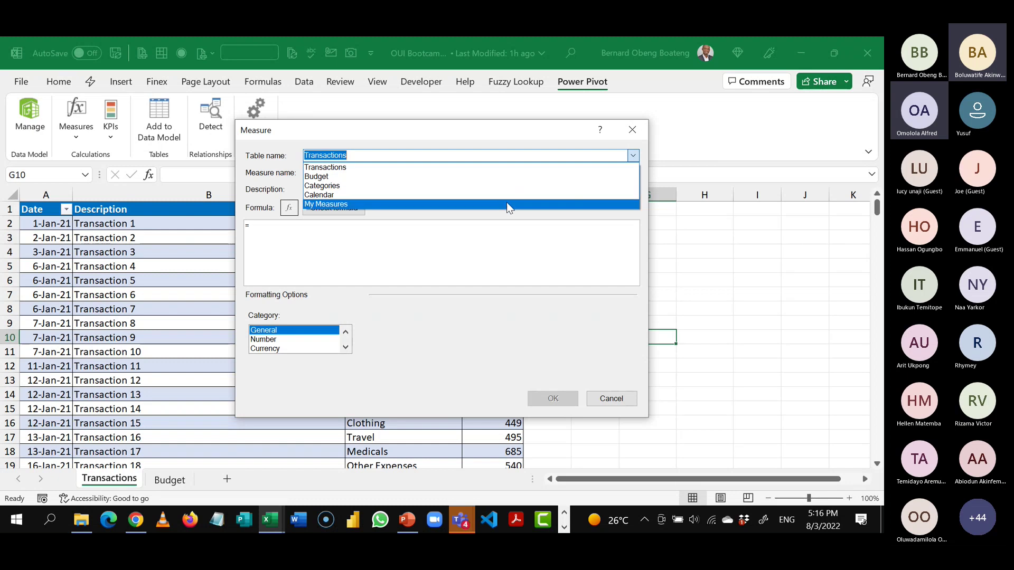
left_click(506, 204)
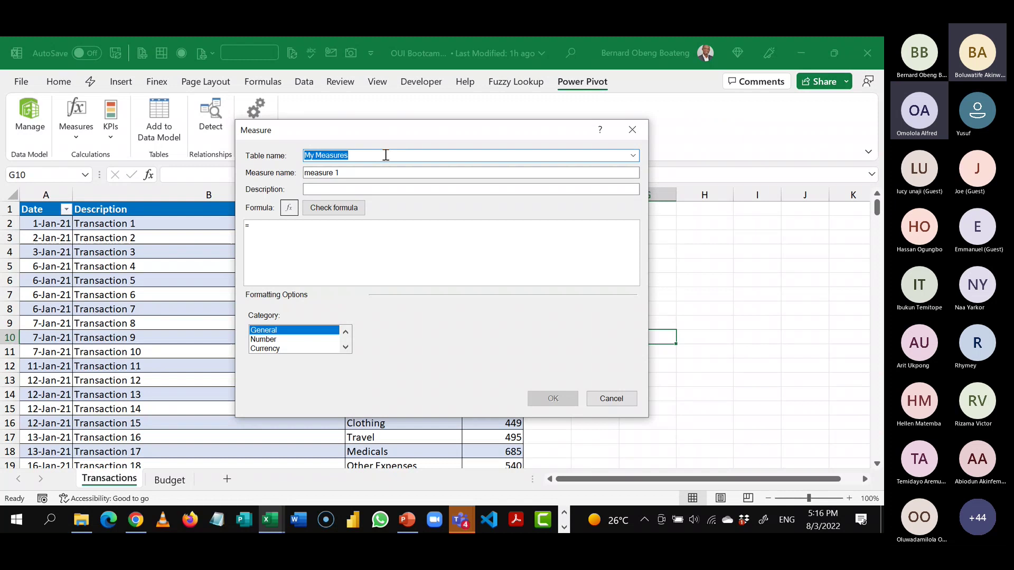
left_click_drag(390, 172, 271, 177)
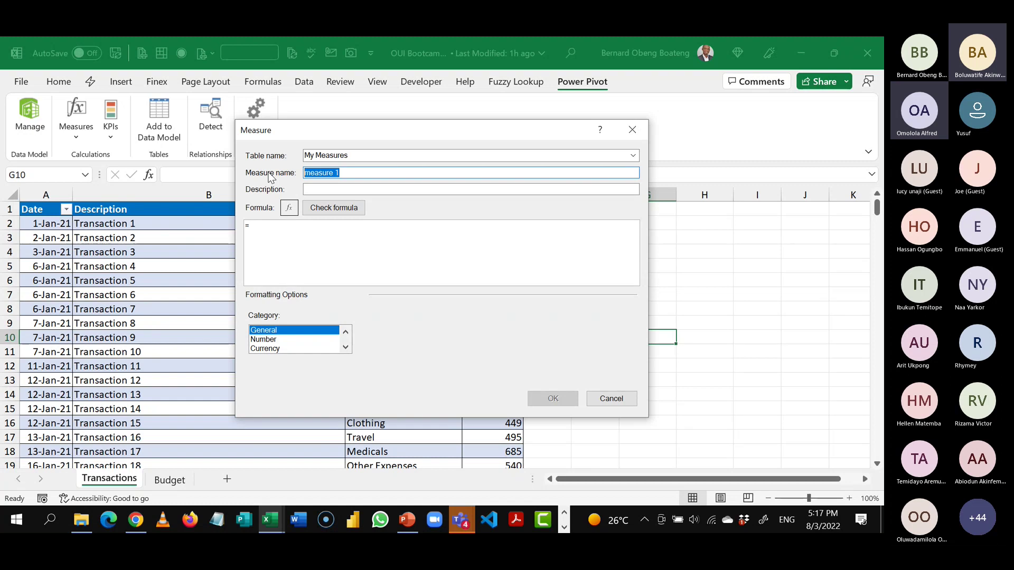
type("Actual")
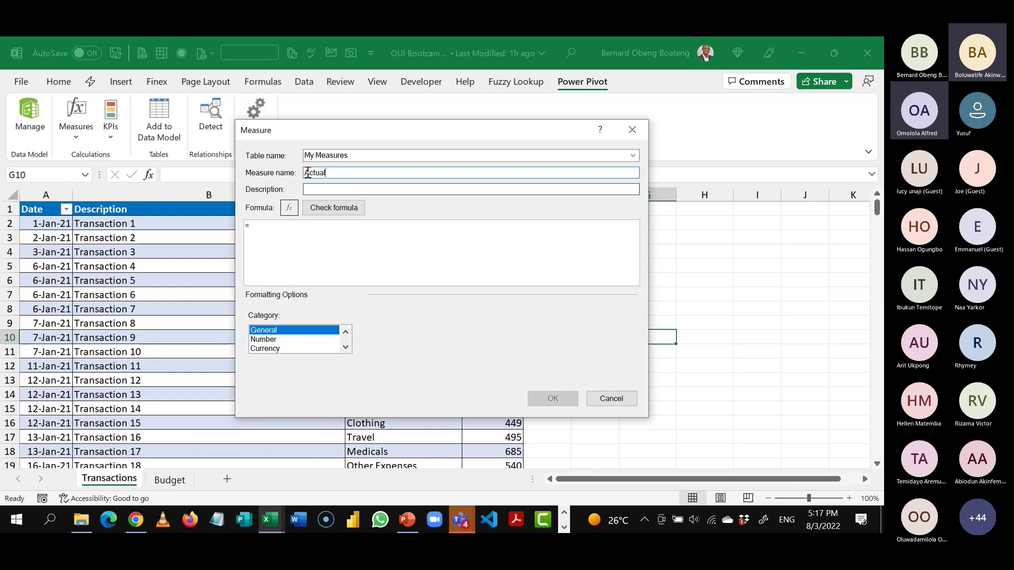
- Enter the formula =SUM(Transactions[Amount]) for the Actual measure and check it for errors
left_click(321, 234)
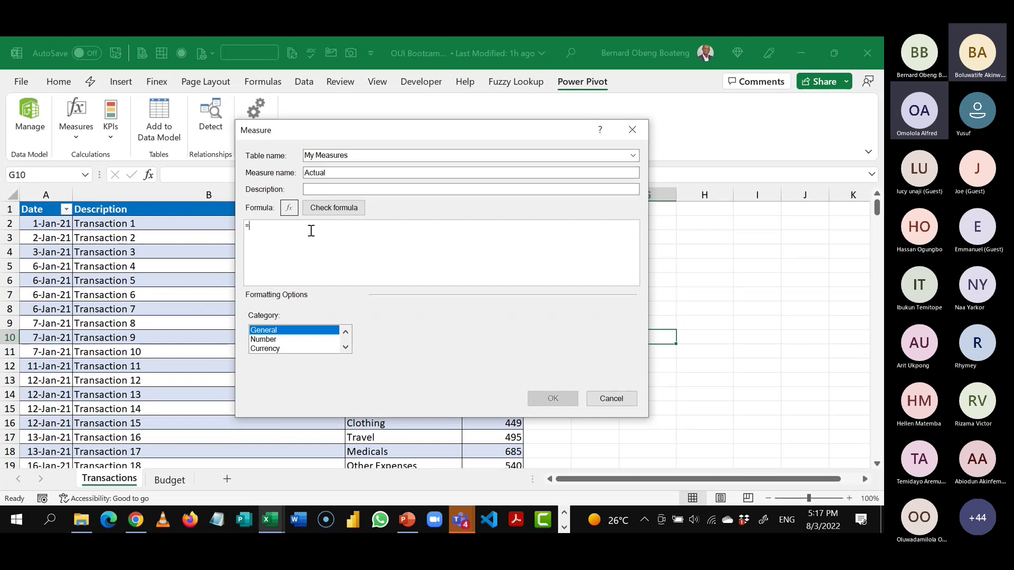
scroll(311, 231, "up", 2)
type("S")
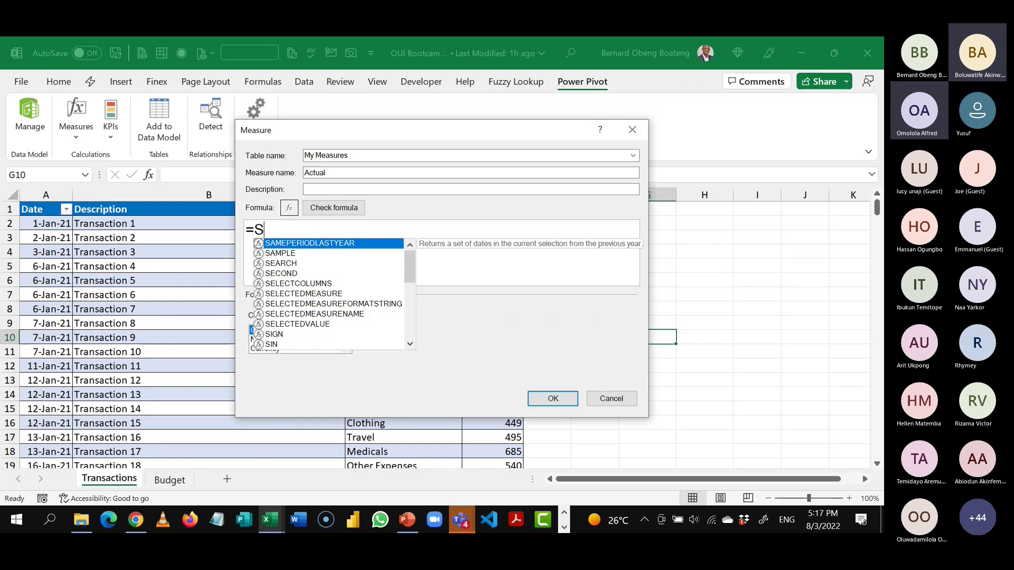
type("UM(")
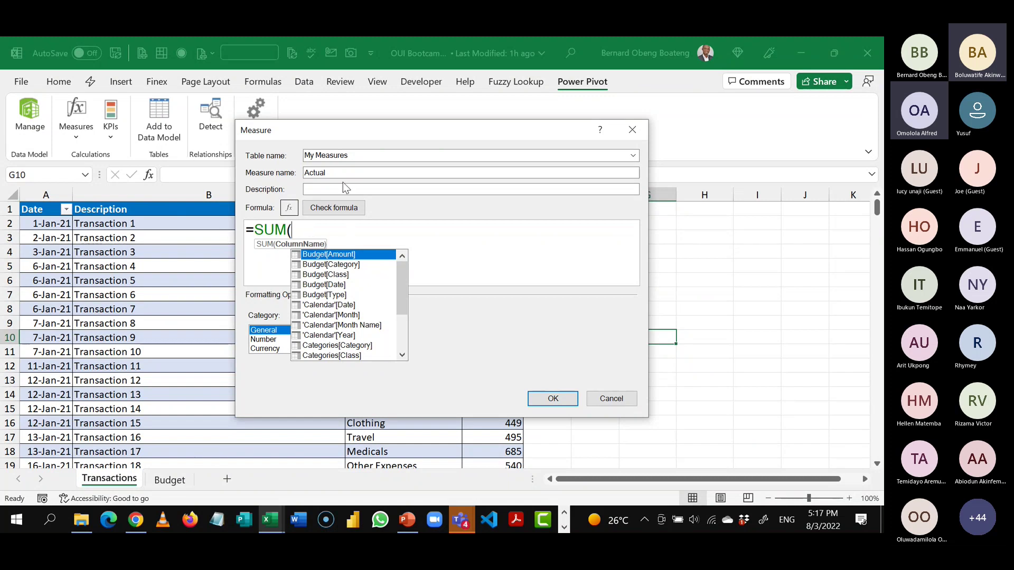
type("TR")
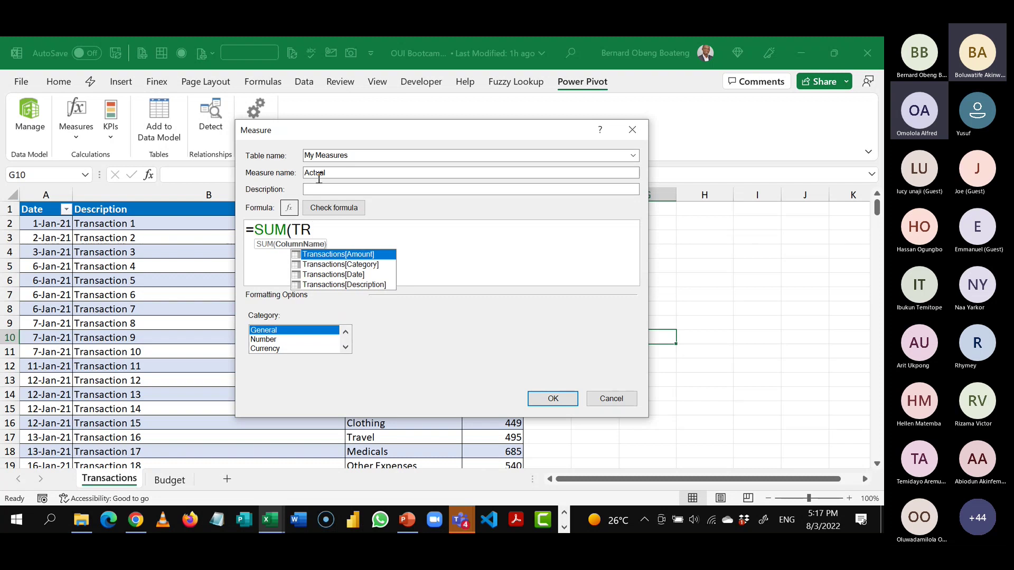
key("Tab")
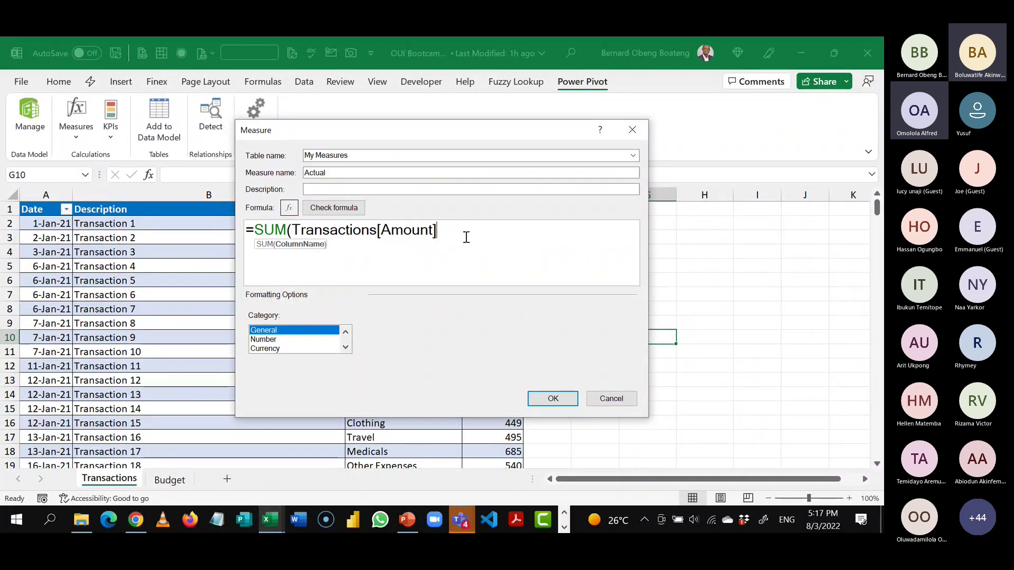
type(")")
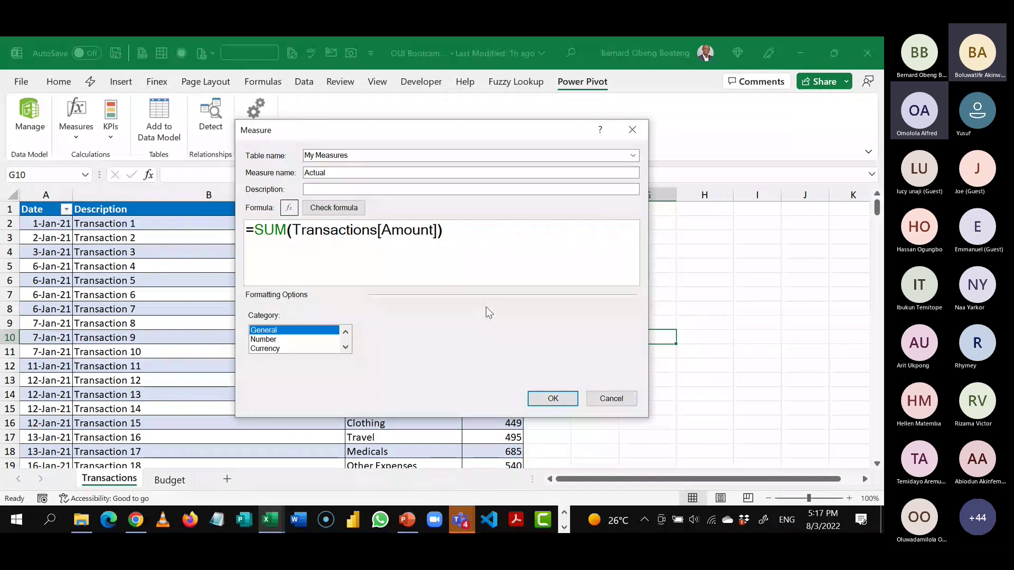
left_click(357, 212)
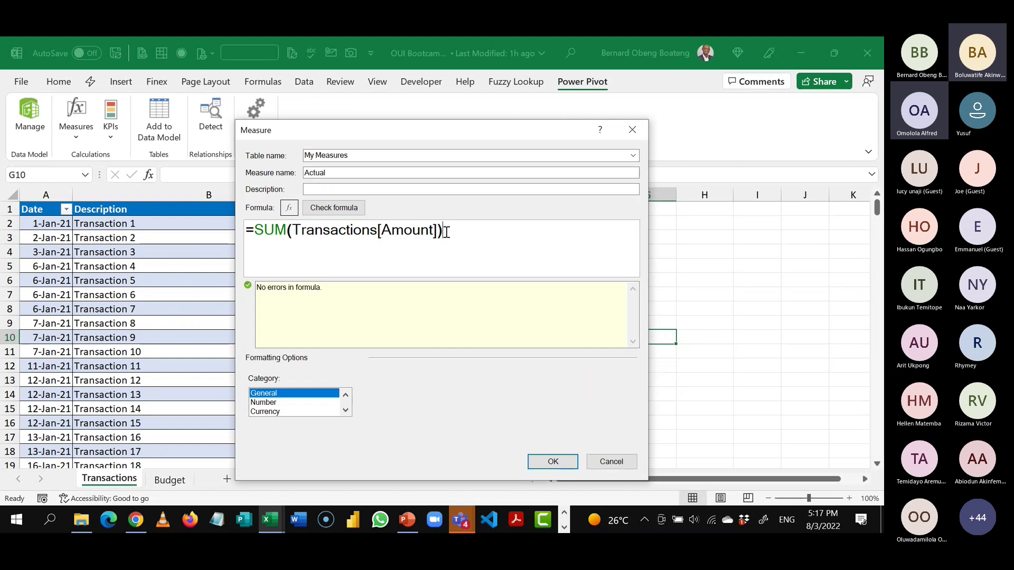
- Format the Actual measure as a decimal number with 0 decimal places and a 1000 separator, and save the measure
left_click(269, 402)
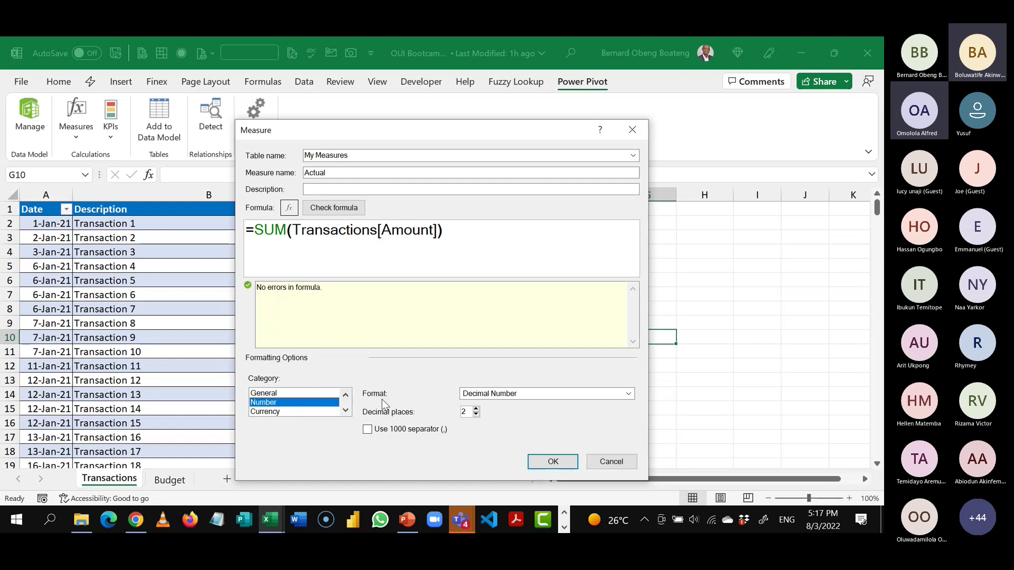
left_click(368, 429)
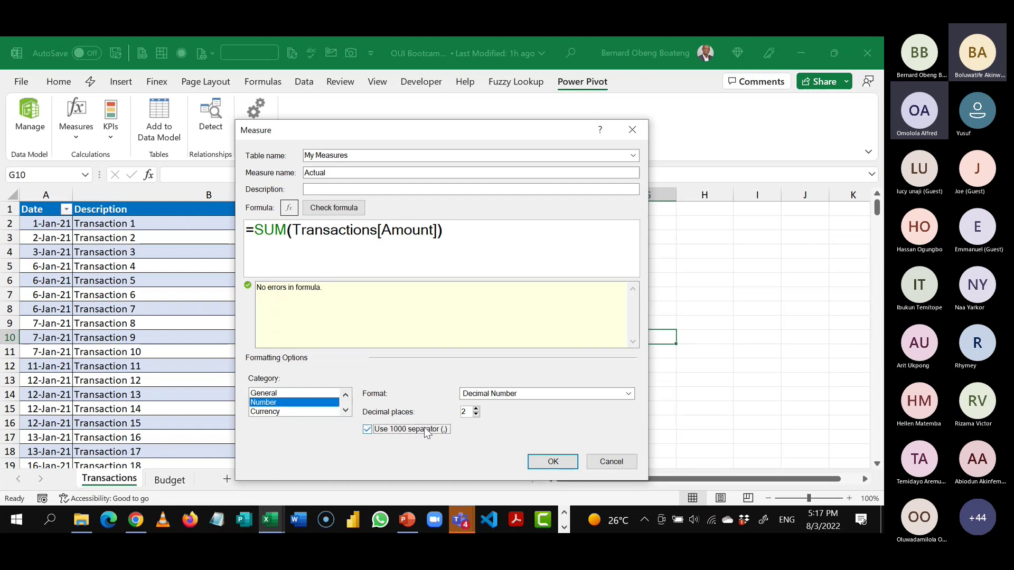
left_click(476, 414)
left_click(476, 415)
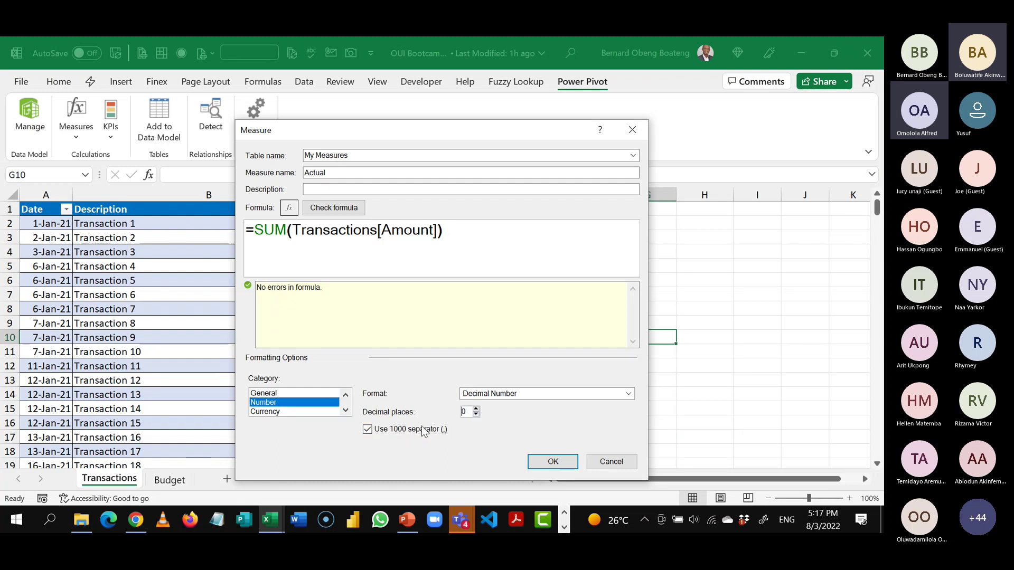
left_click(551, 462)
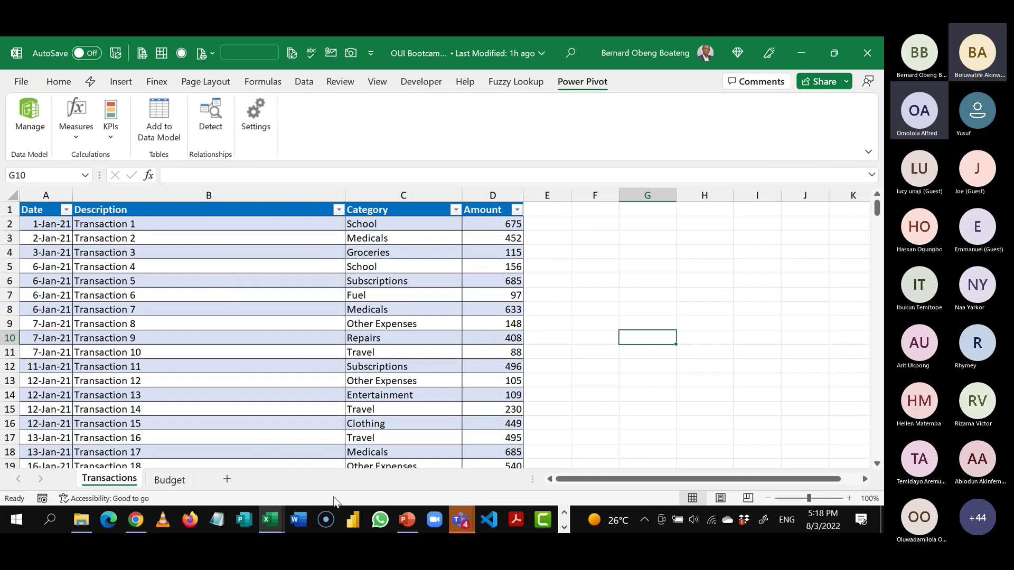
- Examine the Actual card and Trend chart on the Dashboard in OUI Bootcamp_Finish.xlsx, and return to OUI Bootcamp_Start.xlsx
left_click(269, 521)
left_click(198, 464)
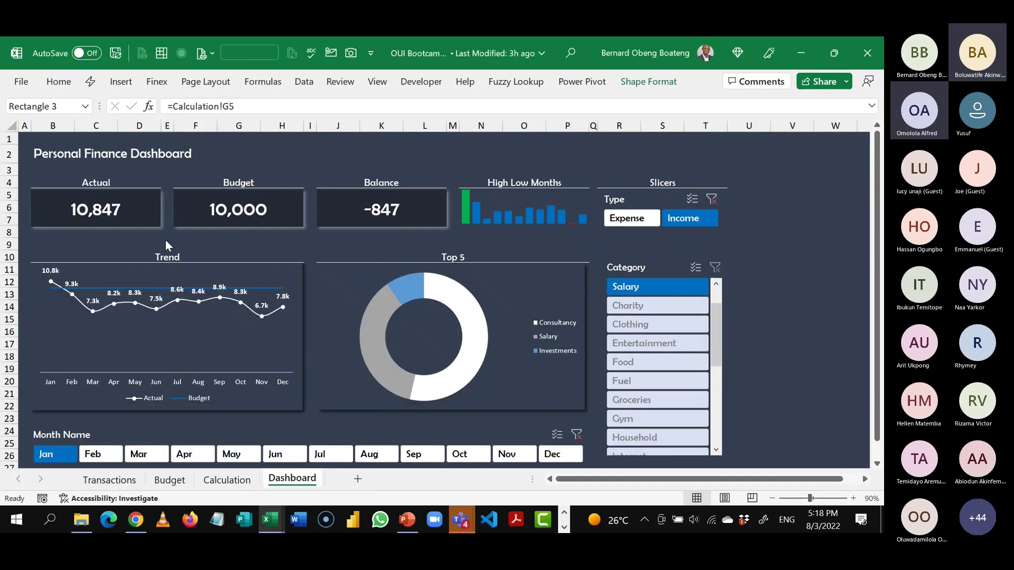
left_click(146, 228)
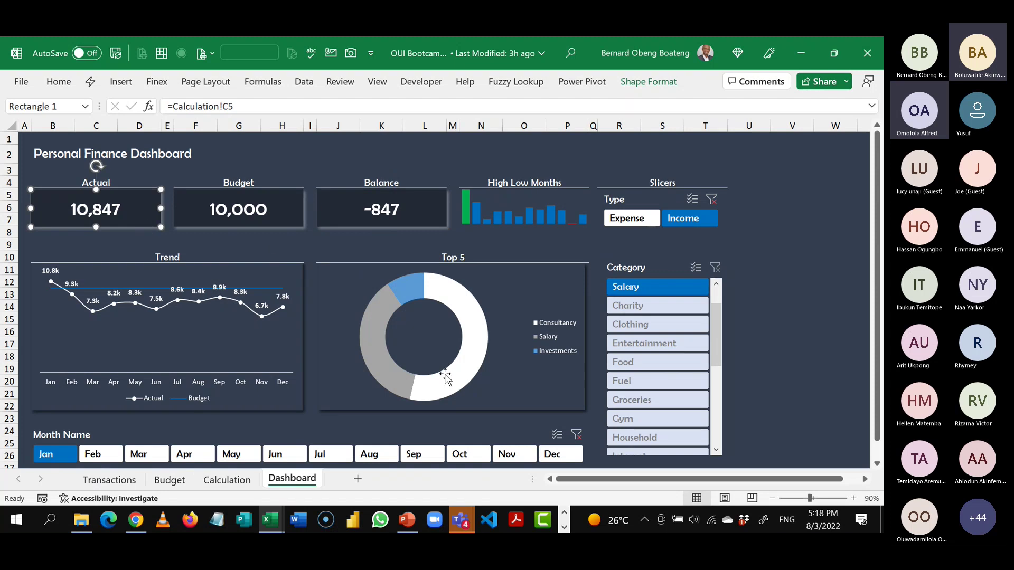
left_click(205, 365)
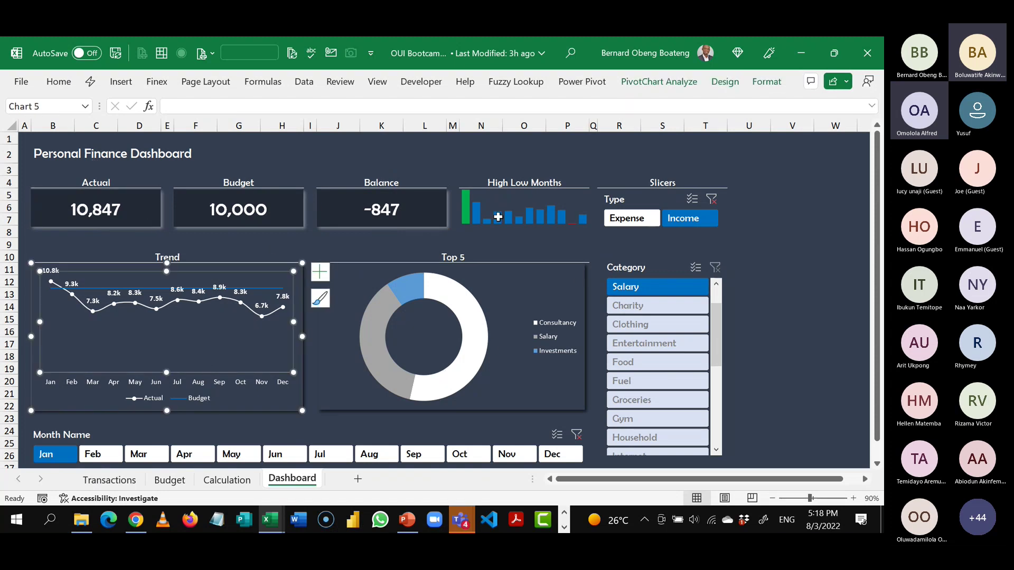
left_click(271, 521)
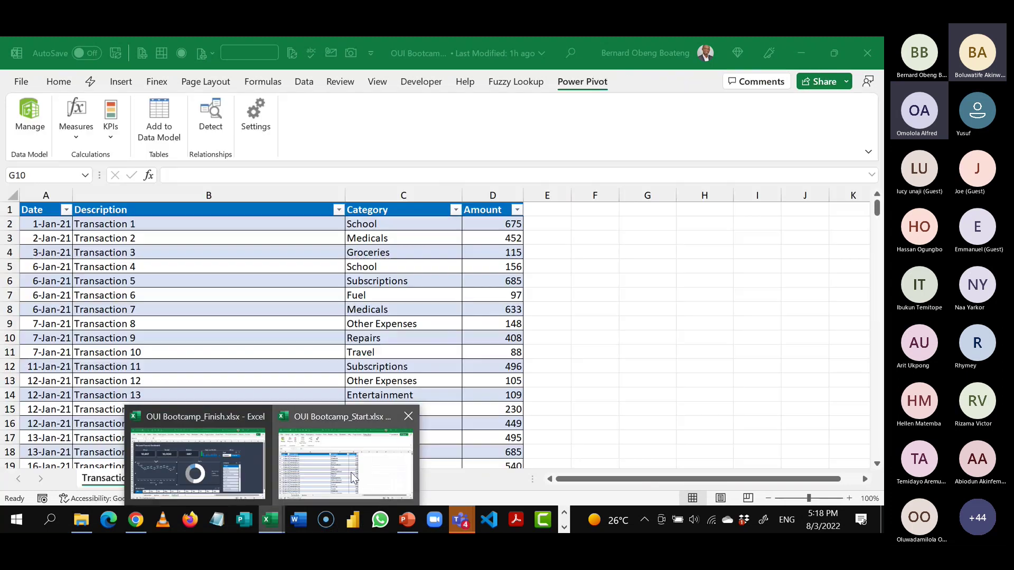
left_click(354, 478)
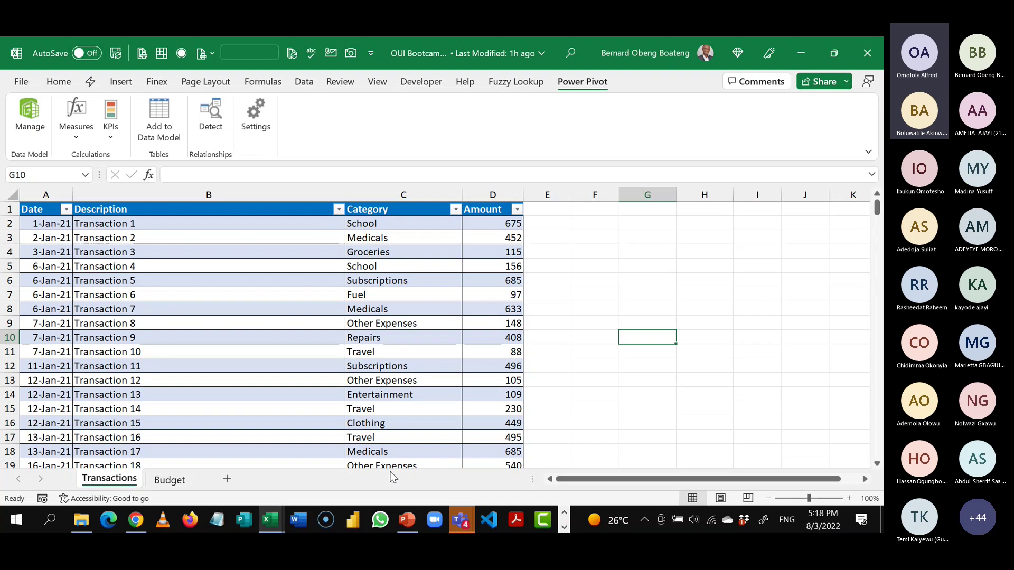
- Read the latest chat messages of the Data Analysis meeting in Microsoft Teams and return to OUI Bootcamp_Start.xlsx in Excel
left_click(458, 522)
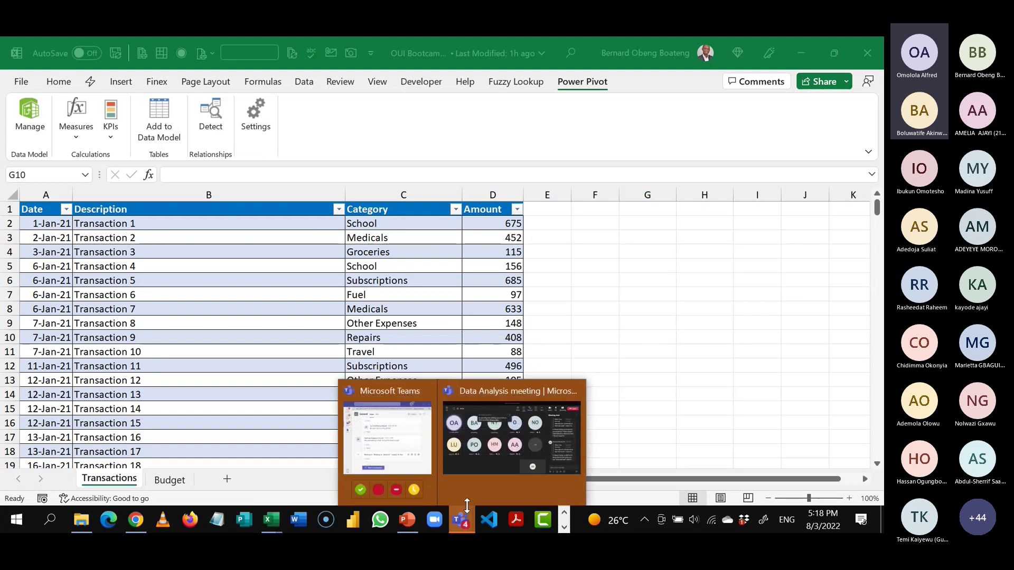
left_click(502, 467)
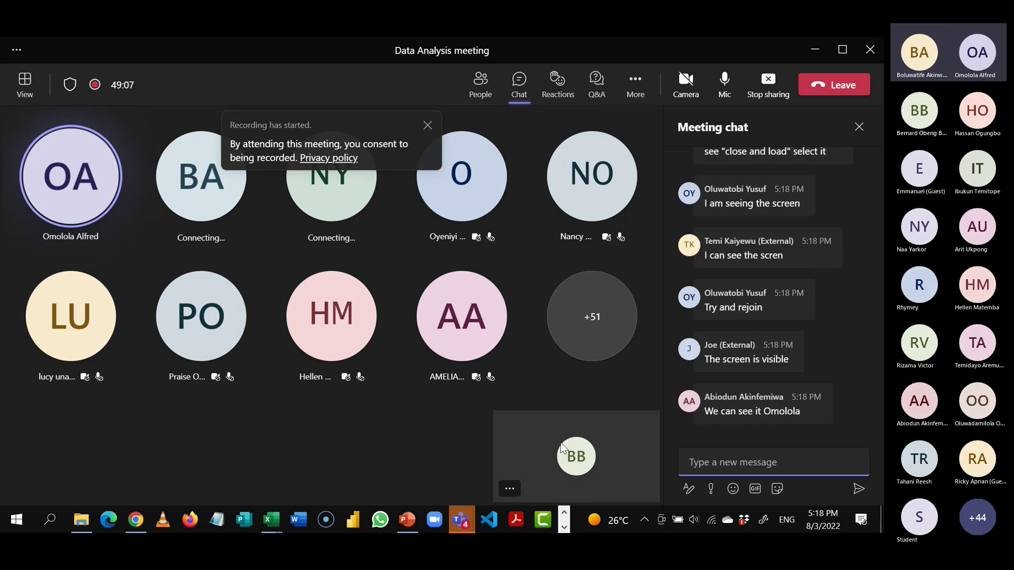
left_click(271, 522)
left_click(350, 474)
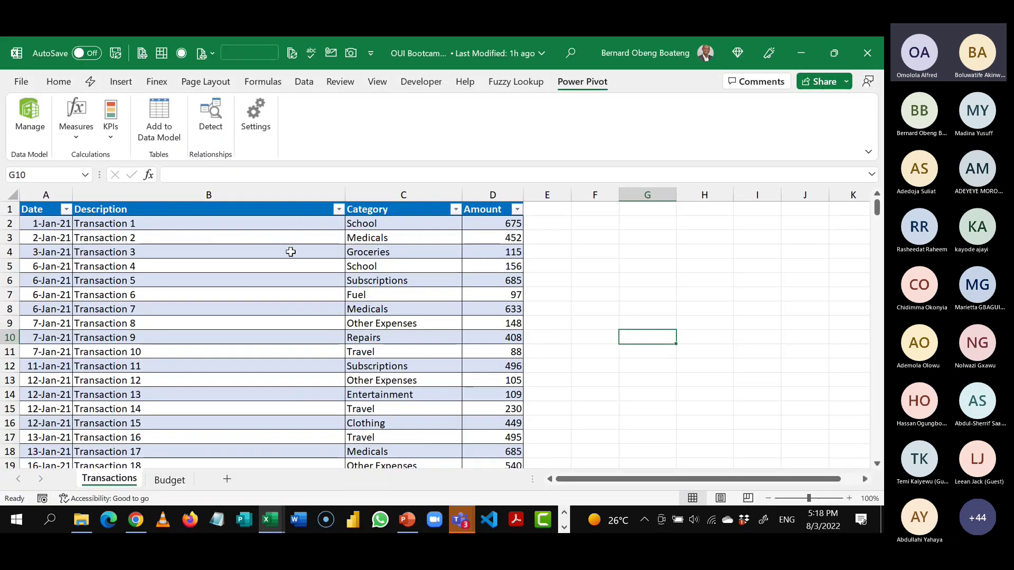
- Create a measure named Budget in the My Measures table with the formula =SUM(Budget[Amount])
left_click(80, 136)
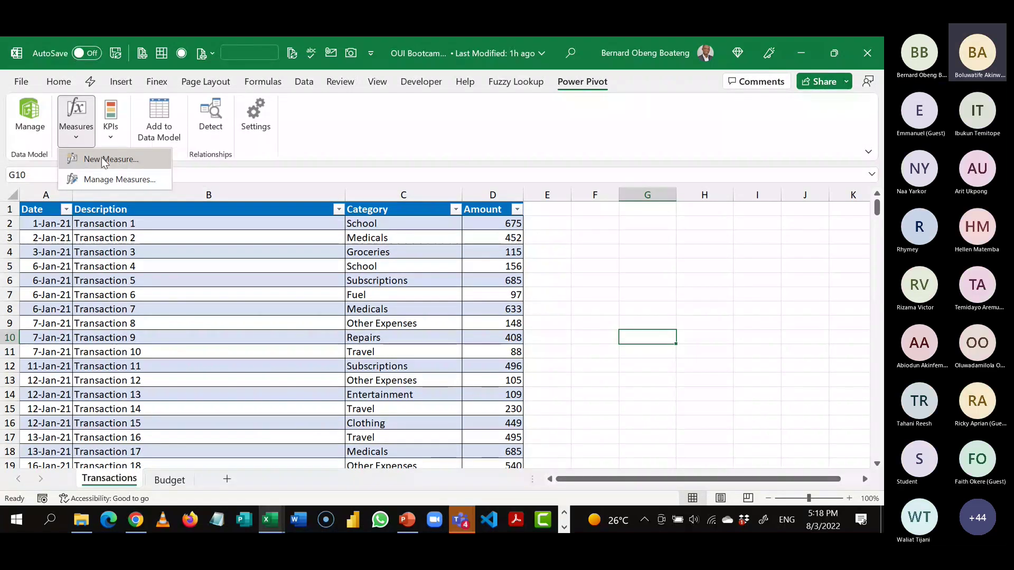
left_click(101, 157)
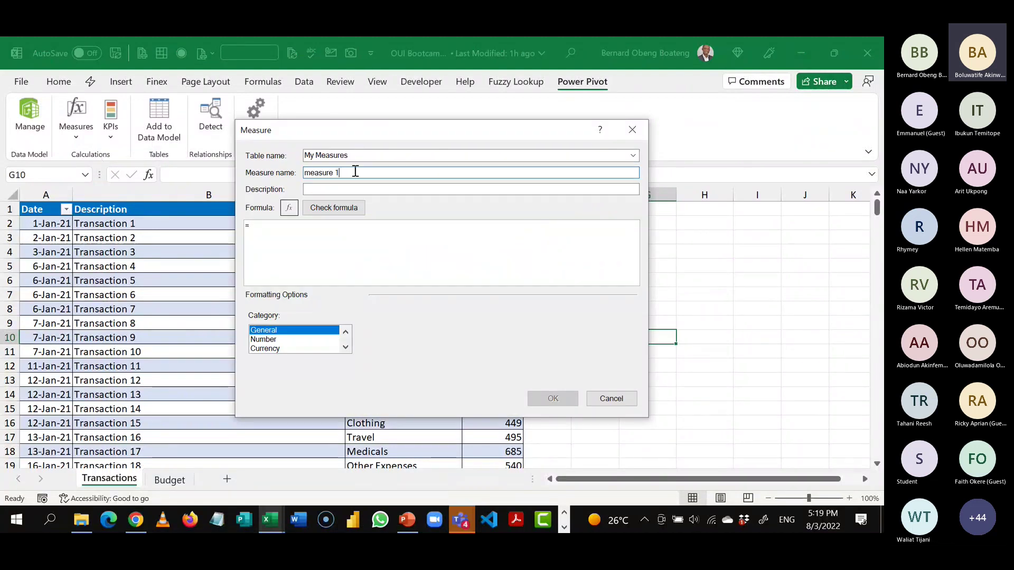
left_click_drag(356, 172, 290, 175)
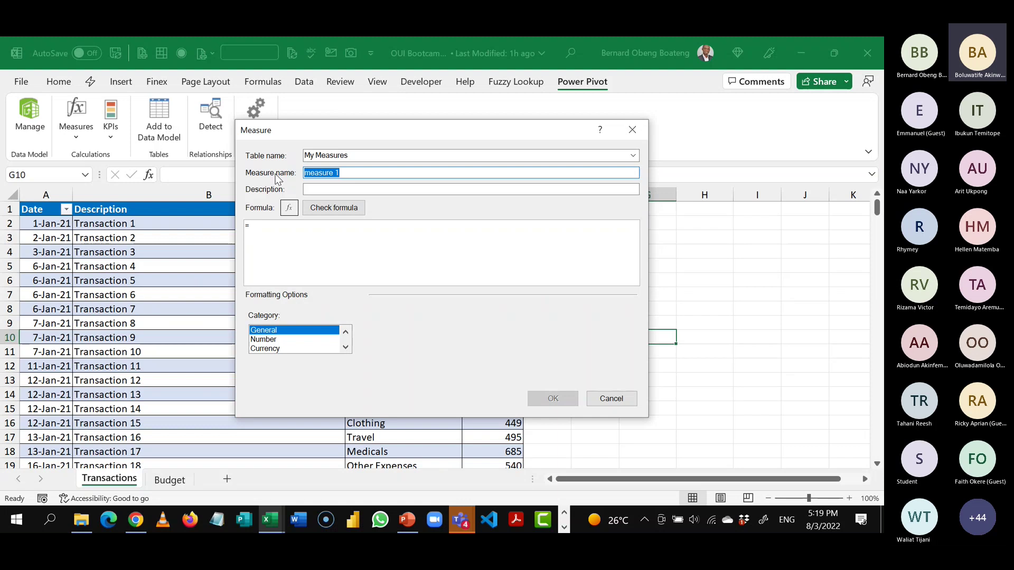
type("Budget")
left_click(315, 227)
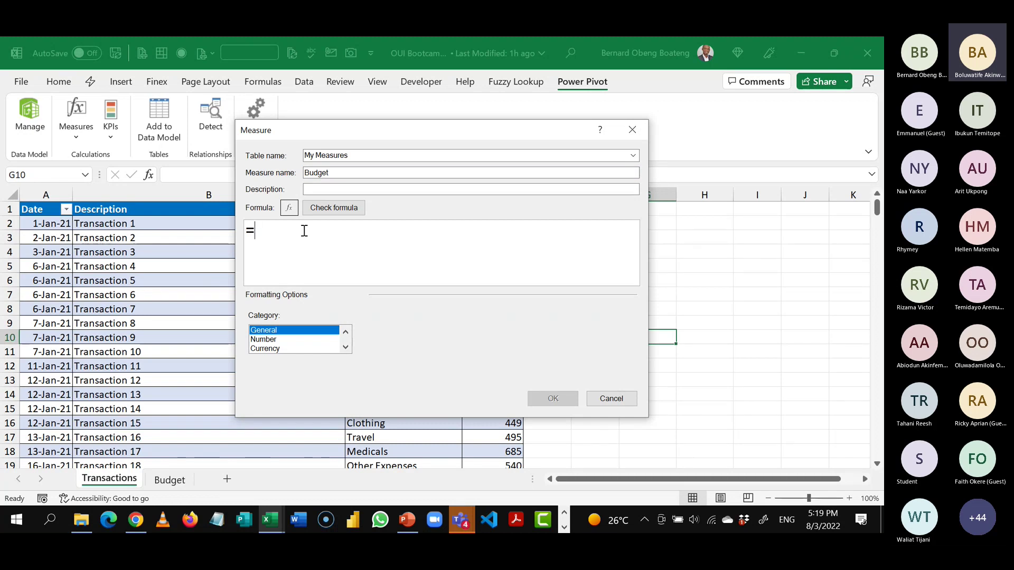
type("SUM(")
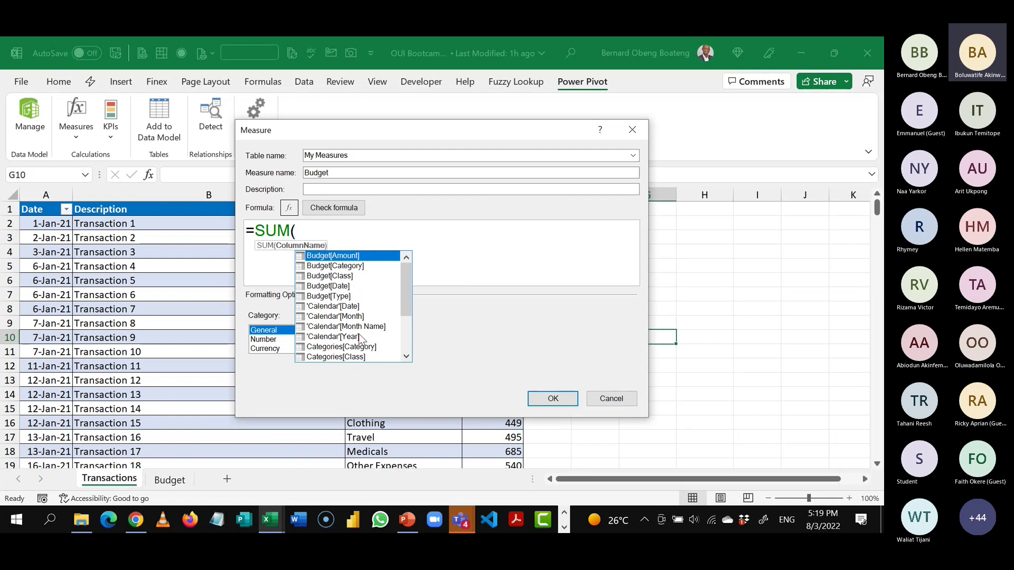
type(" Bu")
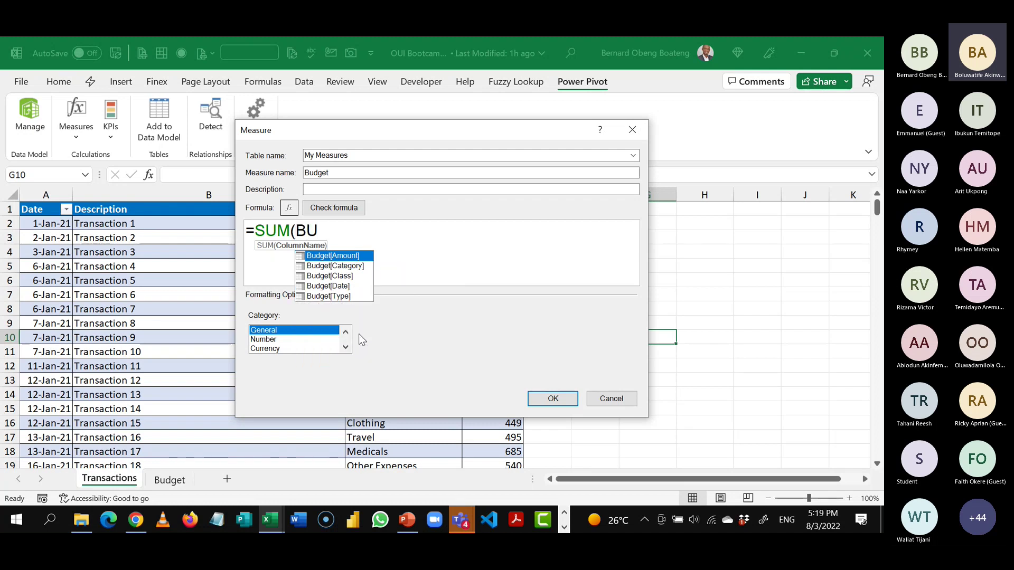
key("Tab")
type(")")
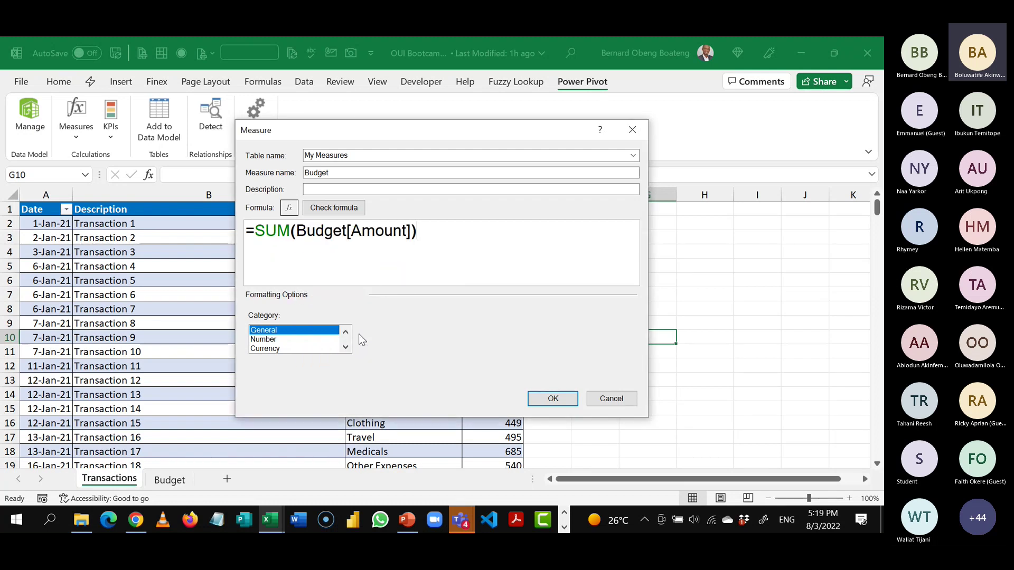
- Format the Budget measure as a decimal number with 0 decimal places and a 1000 separator, check its formula and save it
left_click(277, 339)
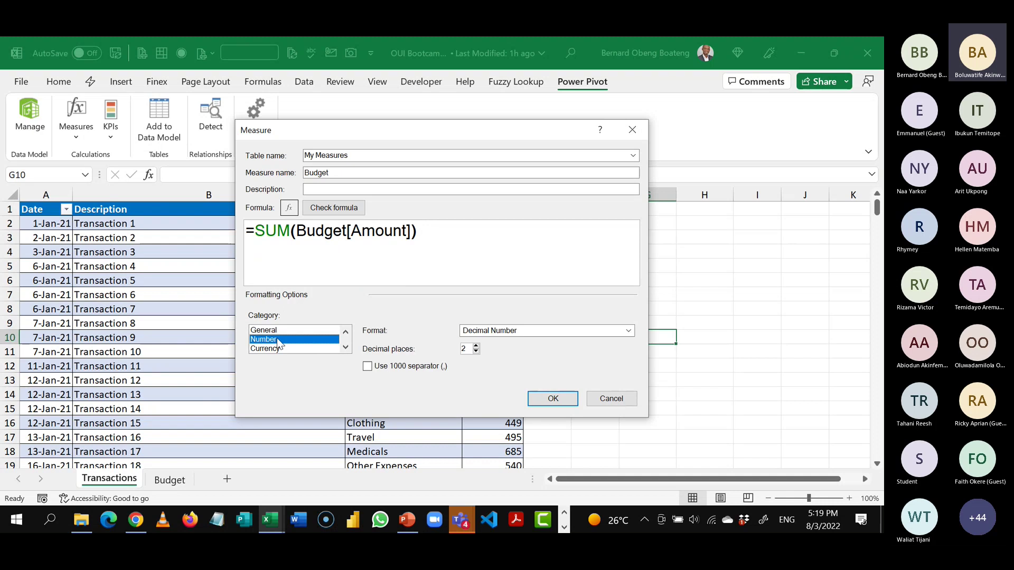
left_click(368, 367)
left_click(476, 351)
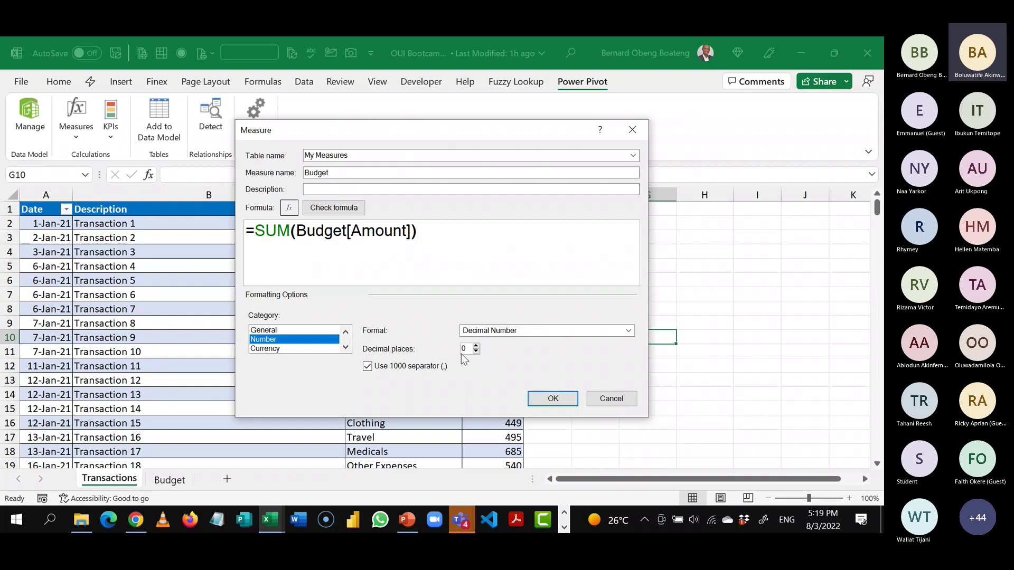
left_click(351, 208)
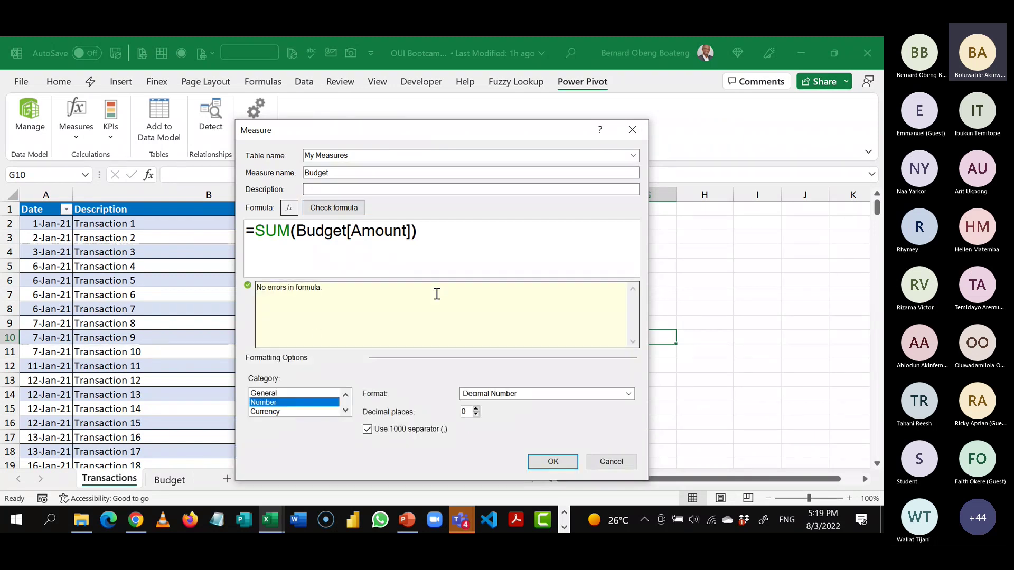
left_click(554, 459)
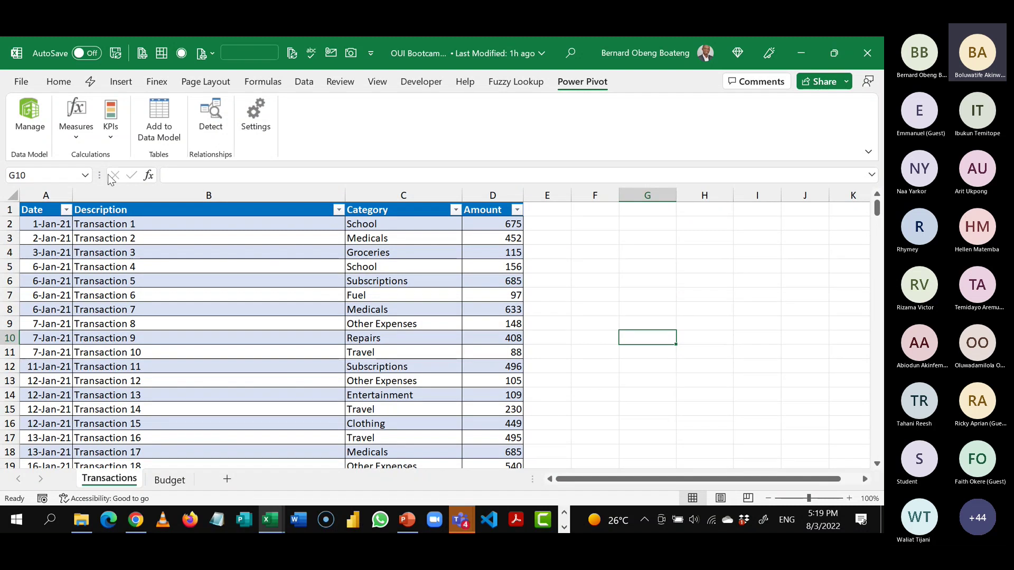
- Start a new measure named Balance in the My Measures table from the list of existing measures
left_click(85, 140)
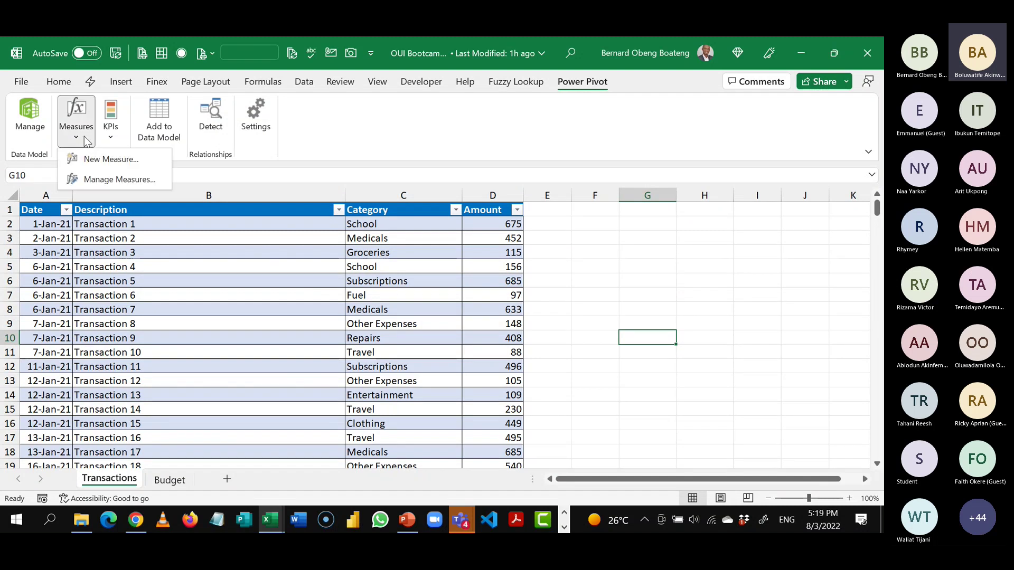
left_click(103, 182)
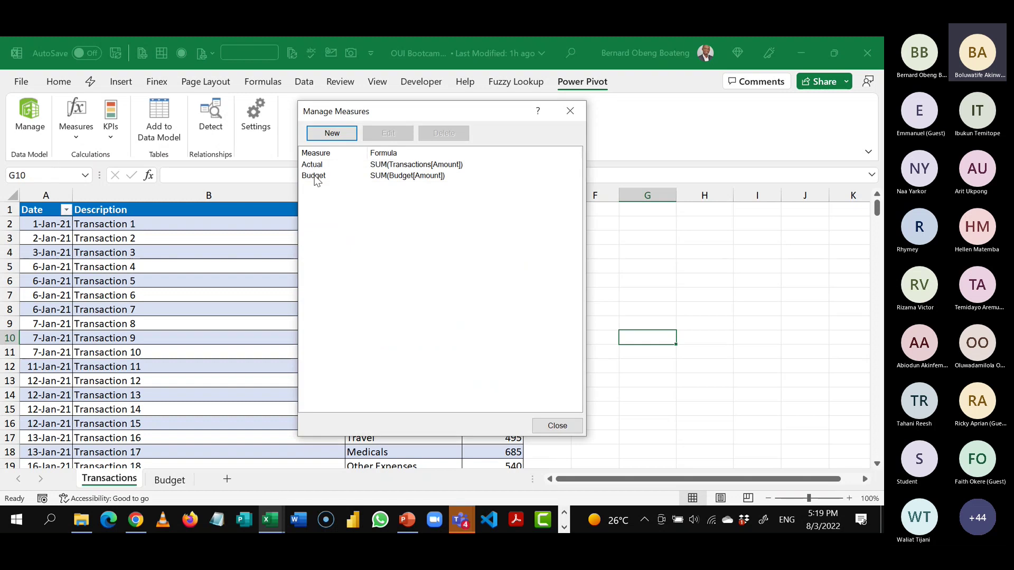
left_click(347, 135)
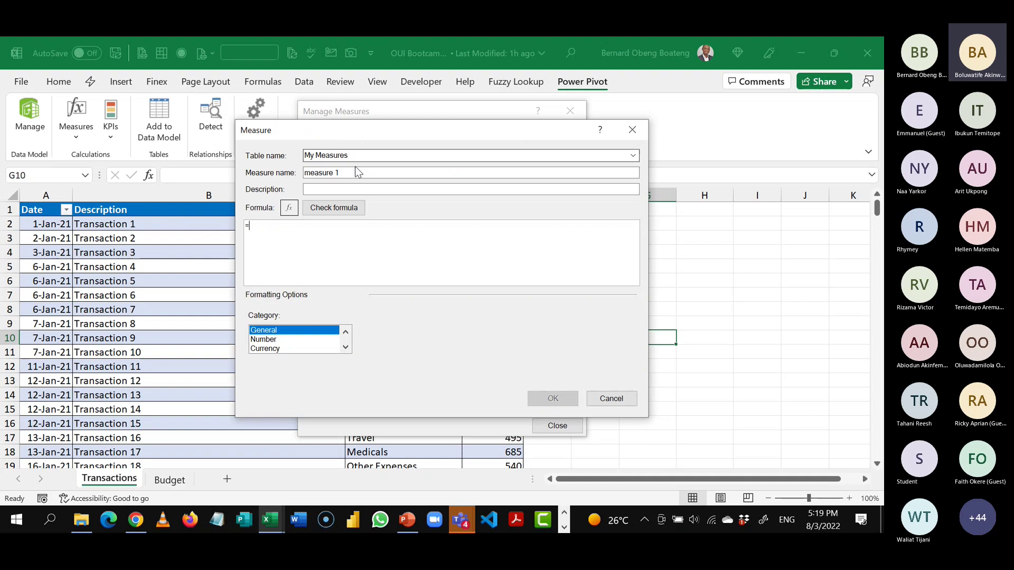
left_click_drag(355, 172, 296, 175)
type("bLA")
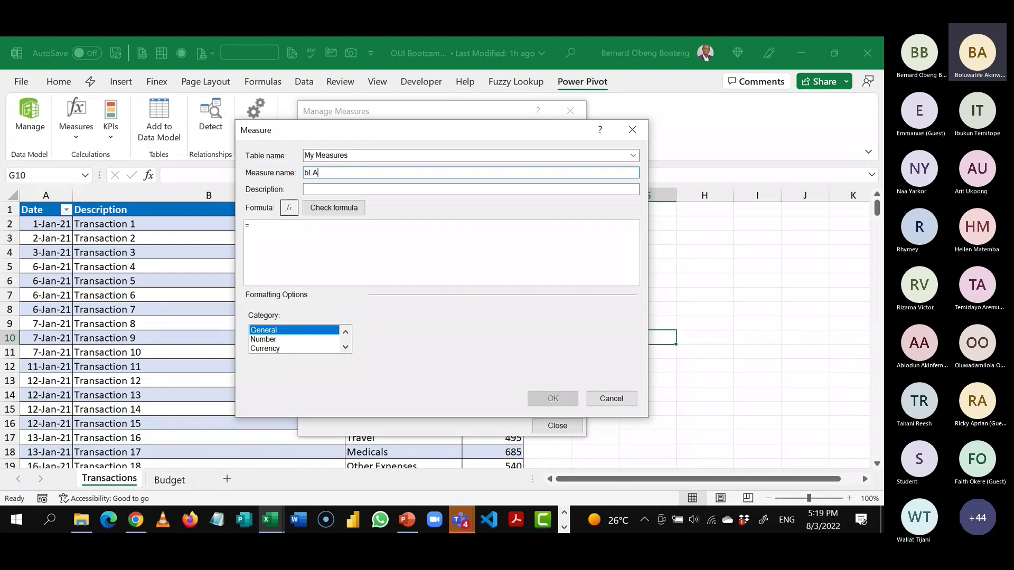
key("BackSpace")
key("BackSpace")
key("BackSpace")
type("Balance")
- Enter the formula =[Budget]-[Actual] for the Balance measure
left_click(321, 229)
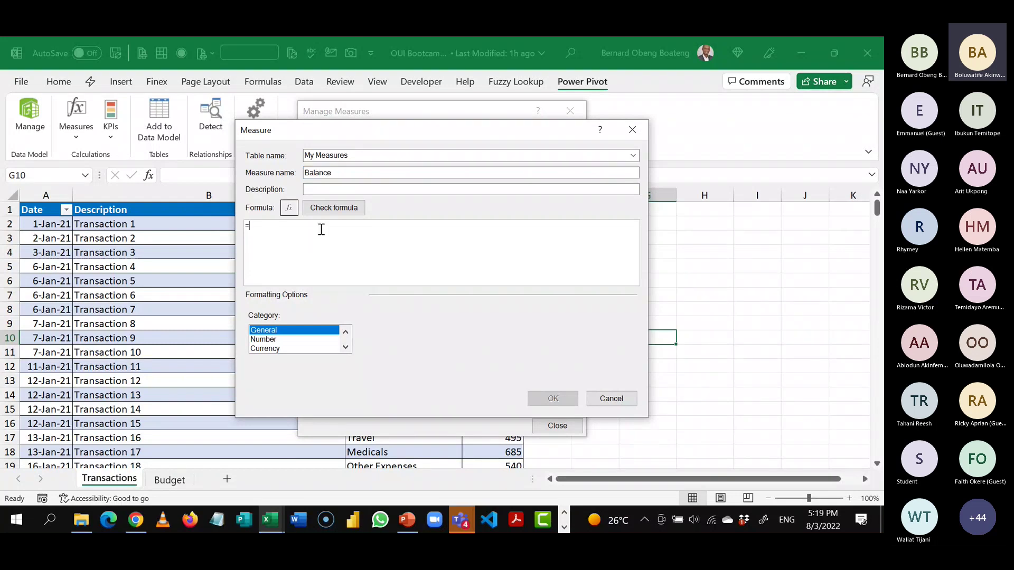
scroll(321, 229, "up", 3, "ctrl")
type("[")
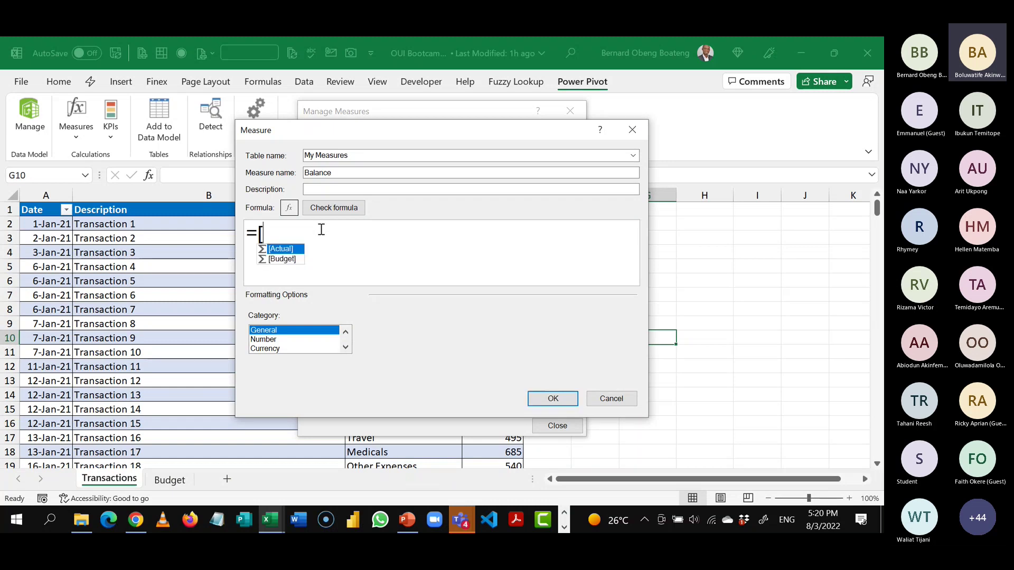
key("Tab")
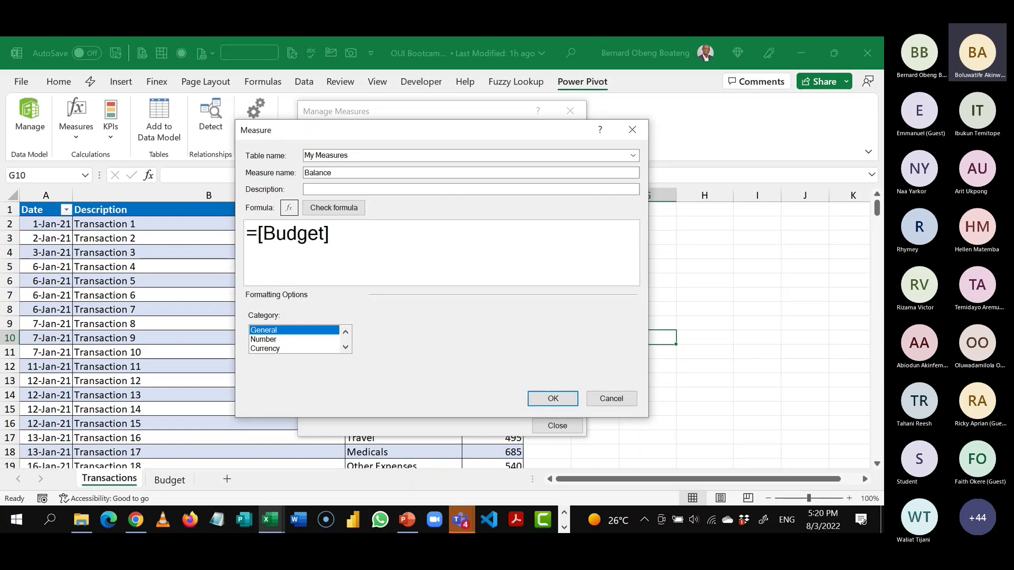
type("-[")
key("Tab")
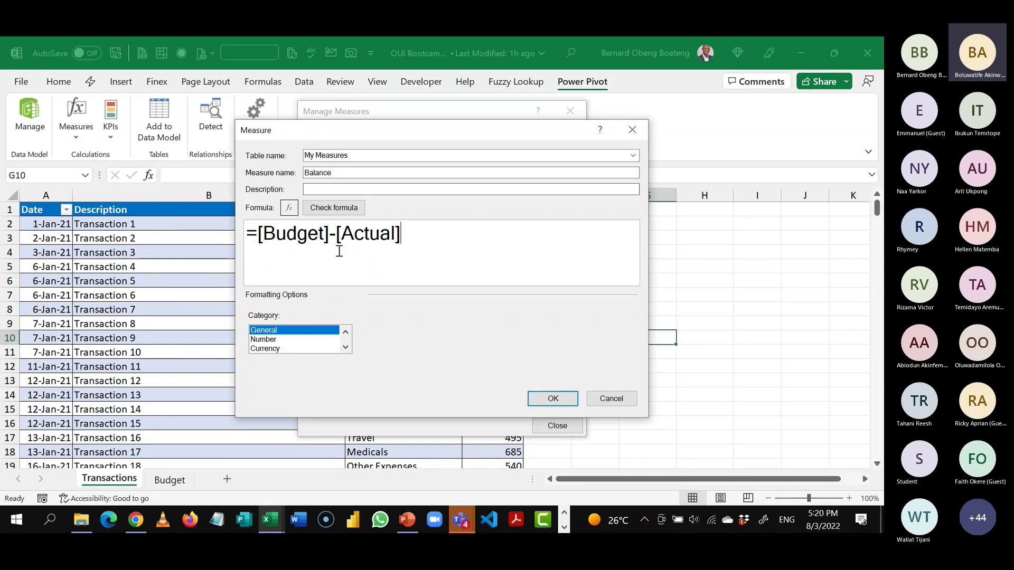
- Format the Balance measure as a decimal number with 0 decimal places and a 1000 separator, save it and close the measure list
left_click(277, 340)
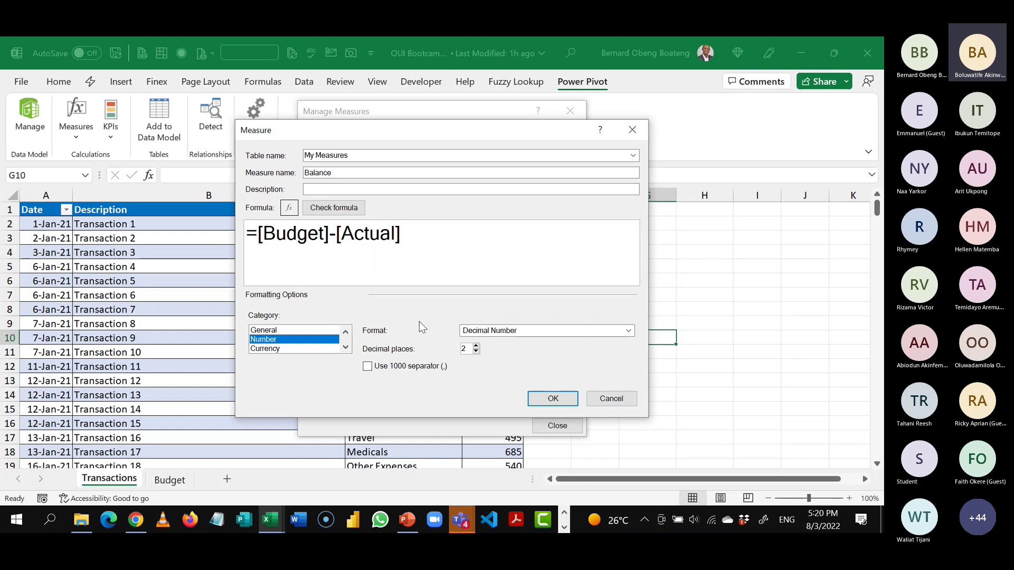
left_click(369, 367)
left_click(476, 352)
left_click(476, 352)
left_click(544, 400)
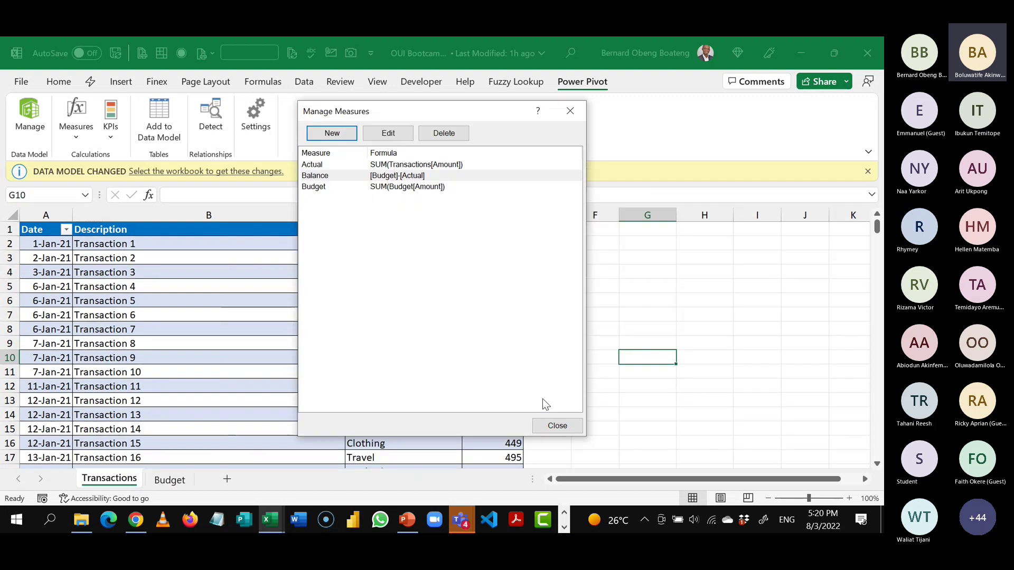
left_click(557, 426)
left_click(613, 251)
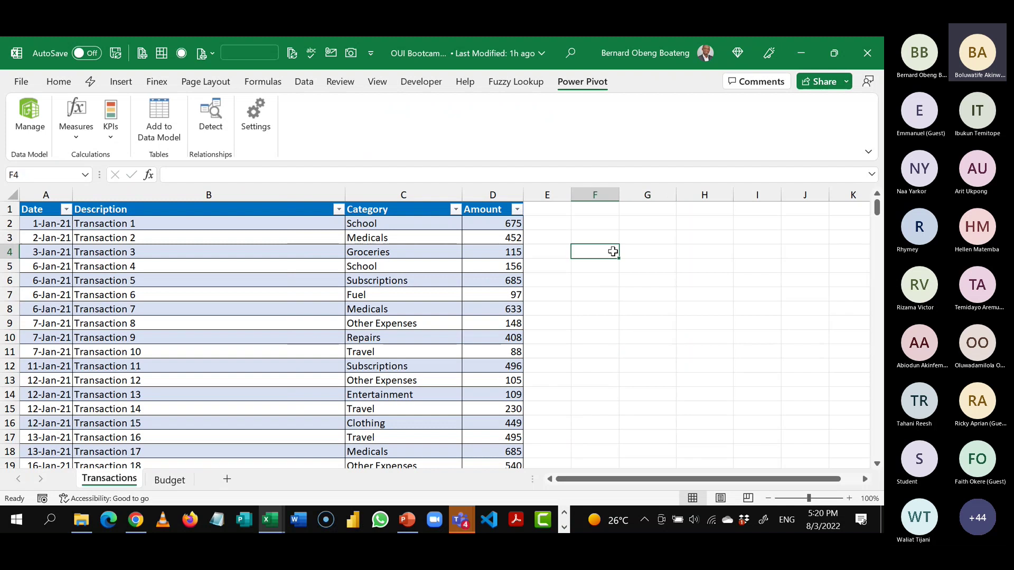
- View the Budget sheet, and switch to OUI Bootcamp_Finish.xlsx to look at its Dashboard
left_click(168, 480)
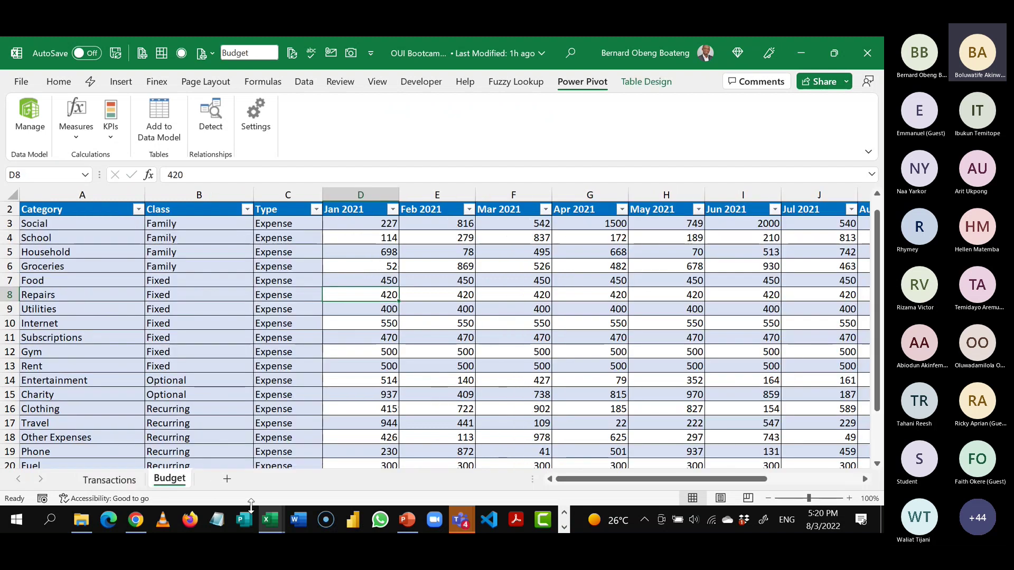
mouse_move(271, 521)
left_click(233, 476)
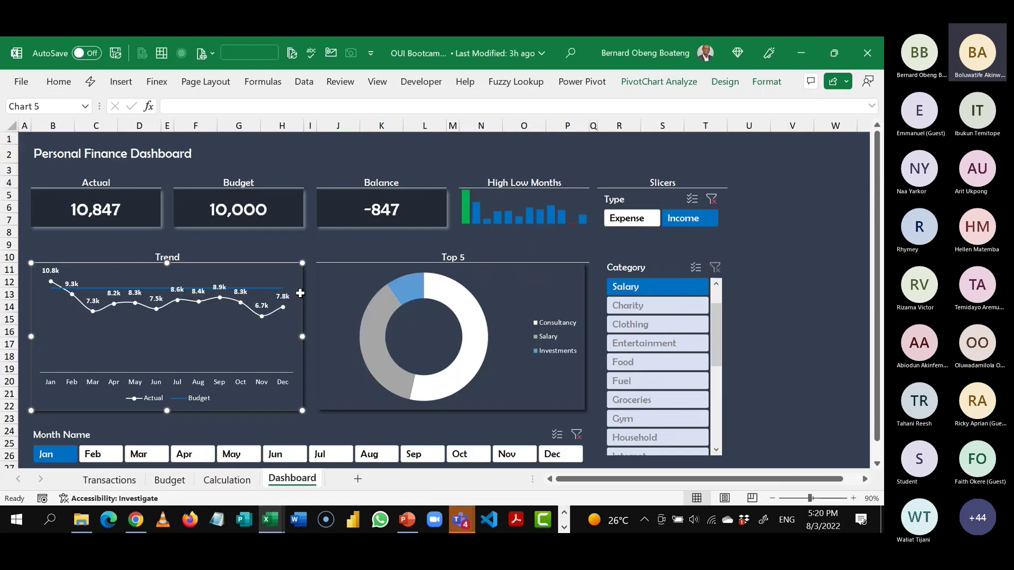
left_click(289, 243)
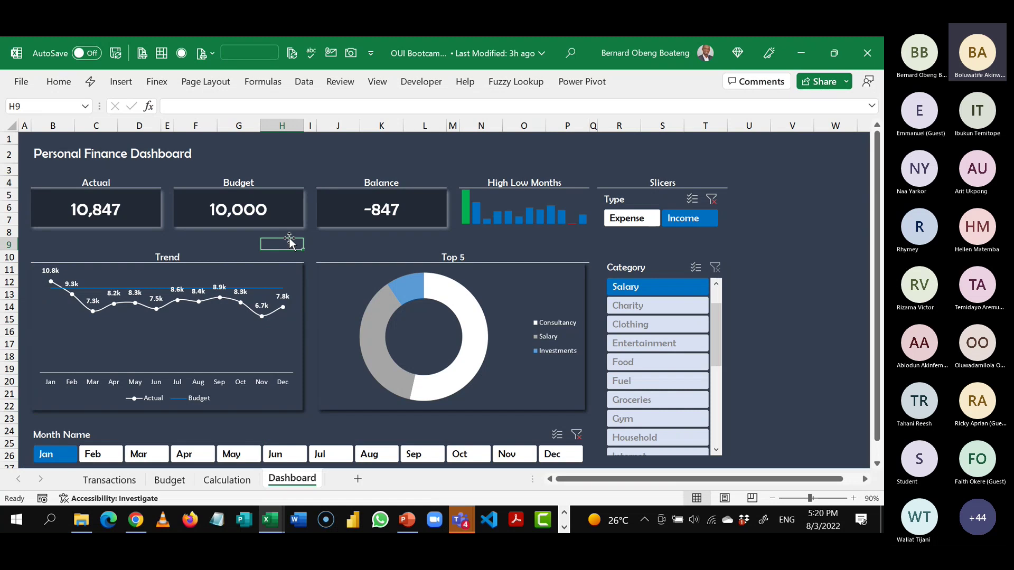
- Look through the Calculation sheet in the finished workbook to see how its numbered PivotTables are laid out
left_click(227, 479)
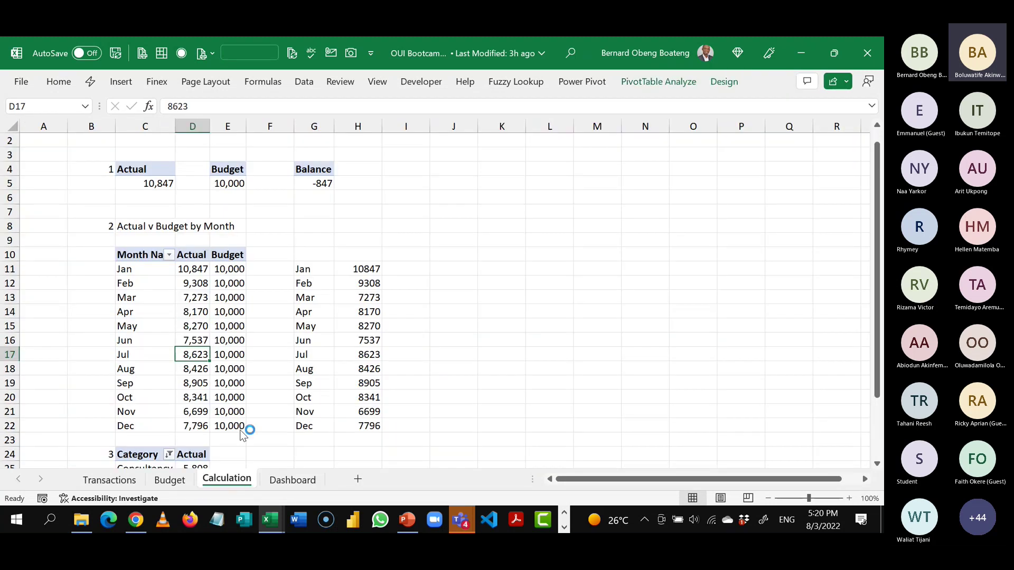
left_click(284, 212)
key("Left")
key("Left")
key("Left")
key("Left")
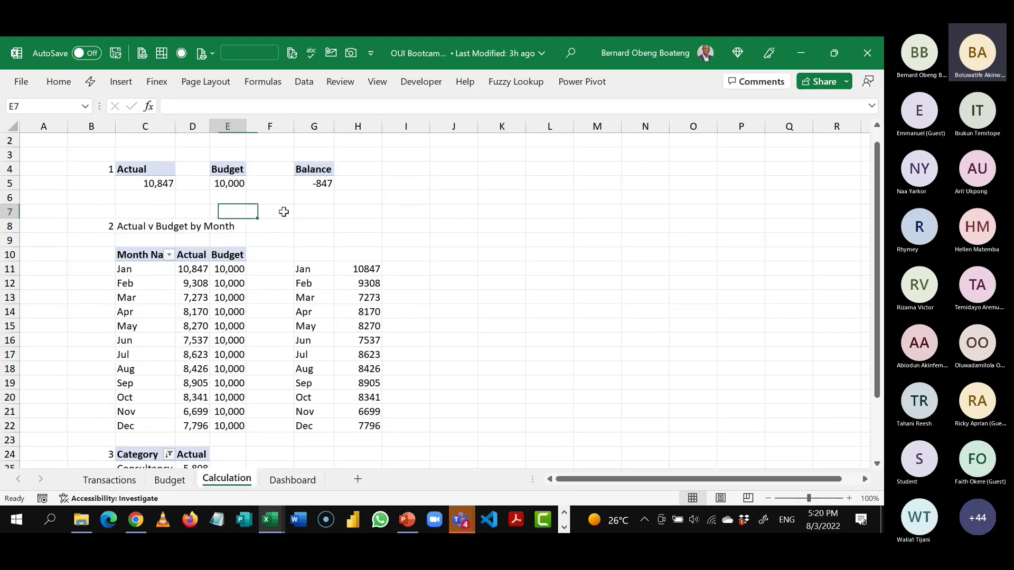
key("Down")
key("Down")
key("Down")
key("Down")
key("Down")
key("Down")
key("Down")
key("Down")
key("Down")
key("Down")
key("Down")
key("Down")
key("Down")
key("Down")
key("Down")
key("Down")
key("Down")
key("Down")
key("Down")
key("Down")
key("Down")
key("Down")
key("Down")
key("Down")
key("Down")
key("Down")
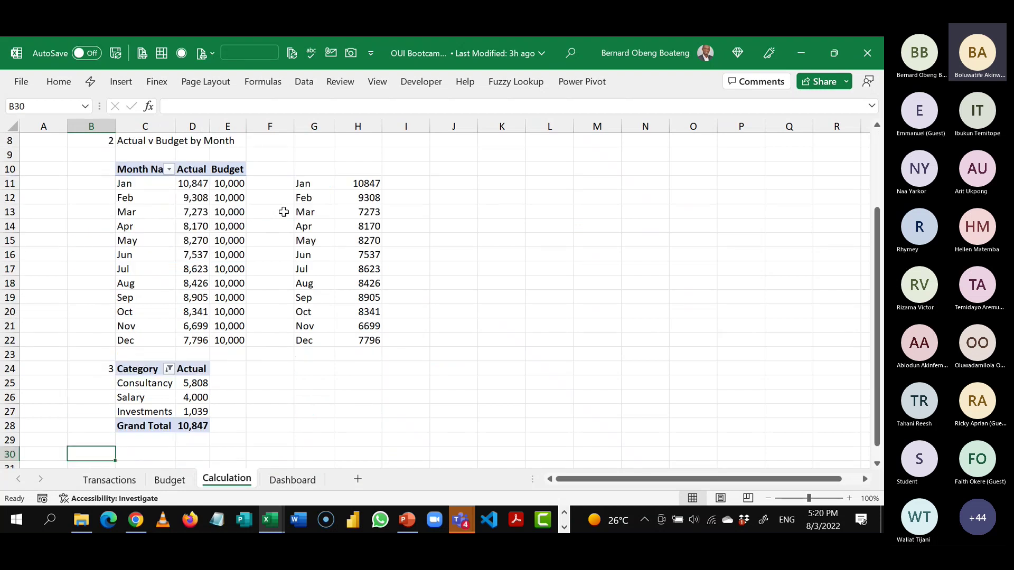
key("Up")
key("Up")
key("Up")
key("Up")
key("Up")
key("Up")
key("Up")
key("Up")
key("Up")
key("Up")
key("Up")
key("Up")
key("Up")
key("Up")
key("Up")
key("Up")
key("Up")
key("Up")
key("Up")
key("Up")
key("Up")
key("Up")
key("Up")
key("Up")
key("Up")
key("Up")
key("Up")
key("Up")
key("Up")
key("Up")
key("Up")
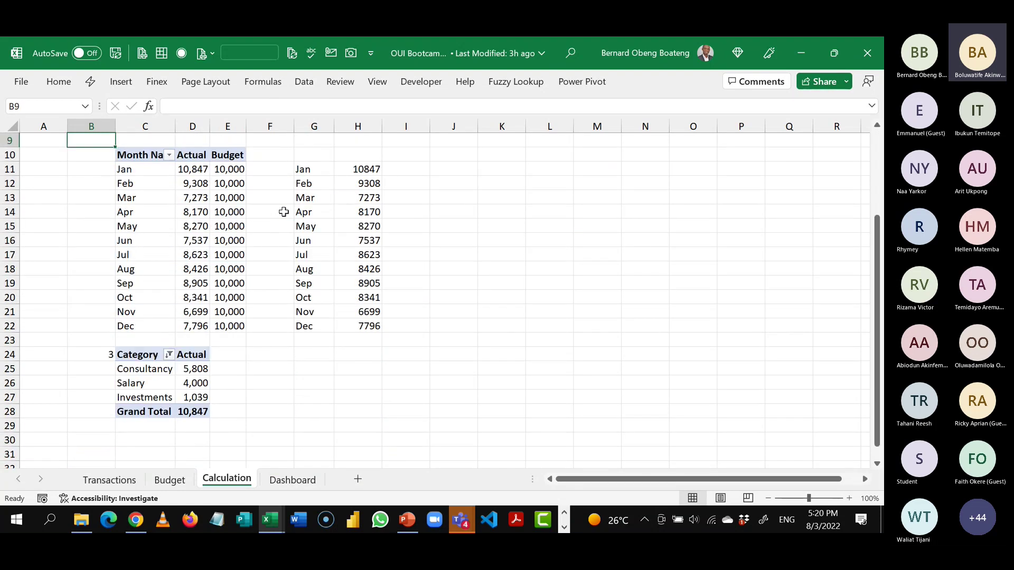
key("Down")
key("Down")
key("Down")
key("Right")
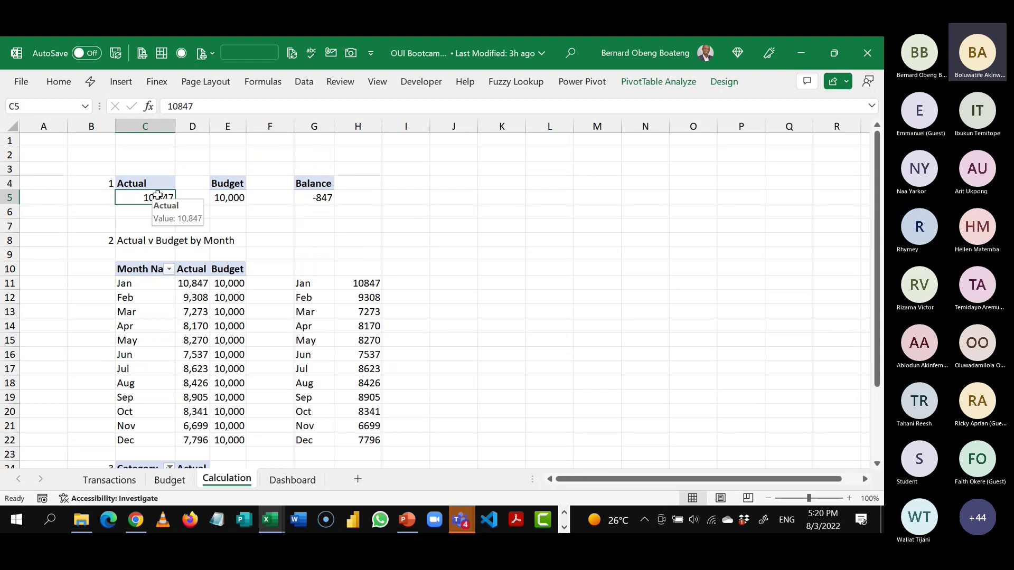
- Examine the Budget, Balance, Actual v Budget by Month and Category PivotTables on the Calculation sheet, and return to the Dashboard
left_click(220, 195)
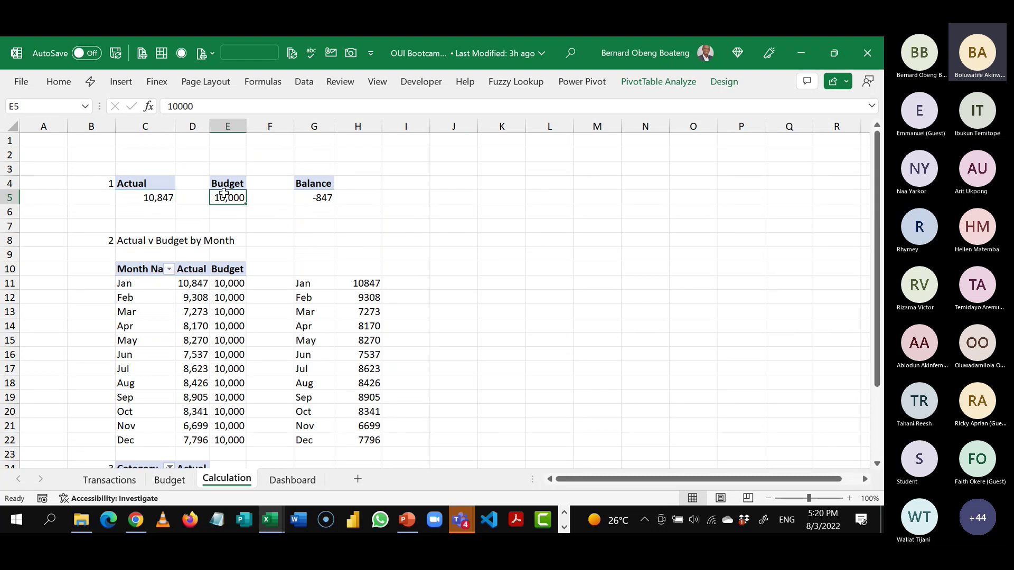
left_click(304, 197)
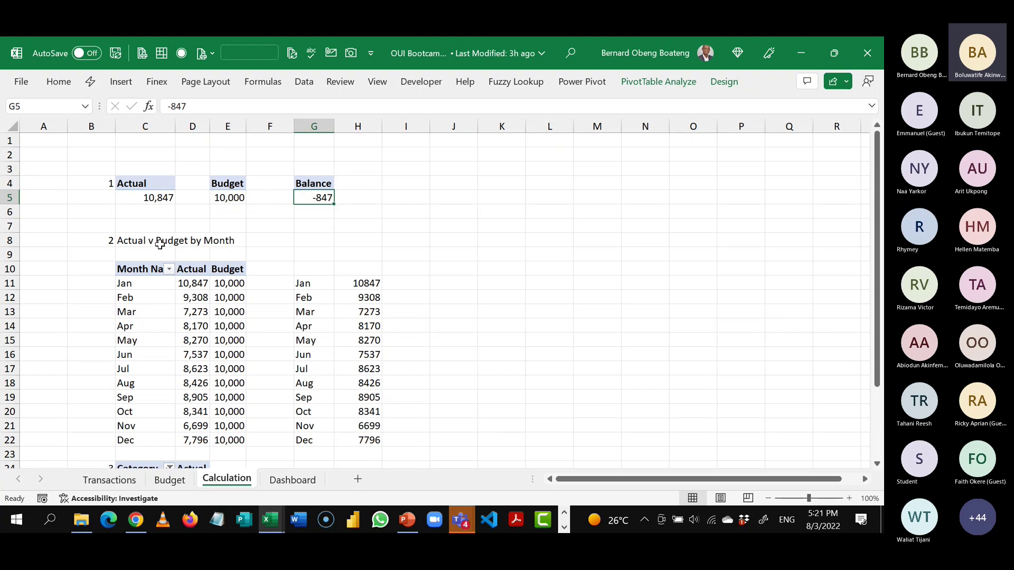
left_click(195, 339)
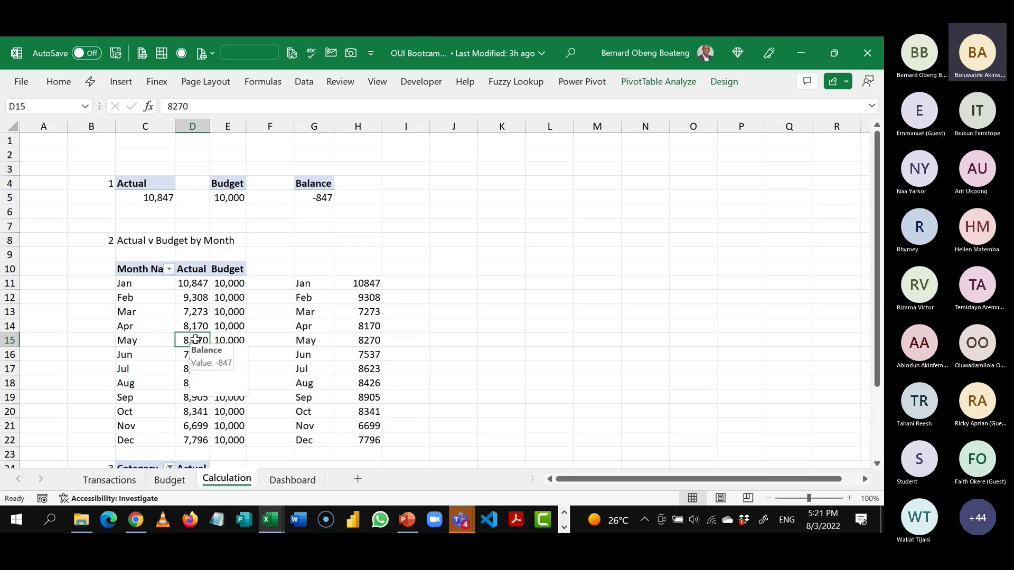
left_click(191, 440)
key("Down")
key("Down")
key("Down")
key("Down")
key("Down")
key("Down")
key("Down")
key("Down")
key("Down")
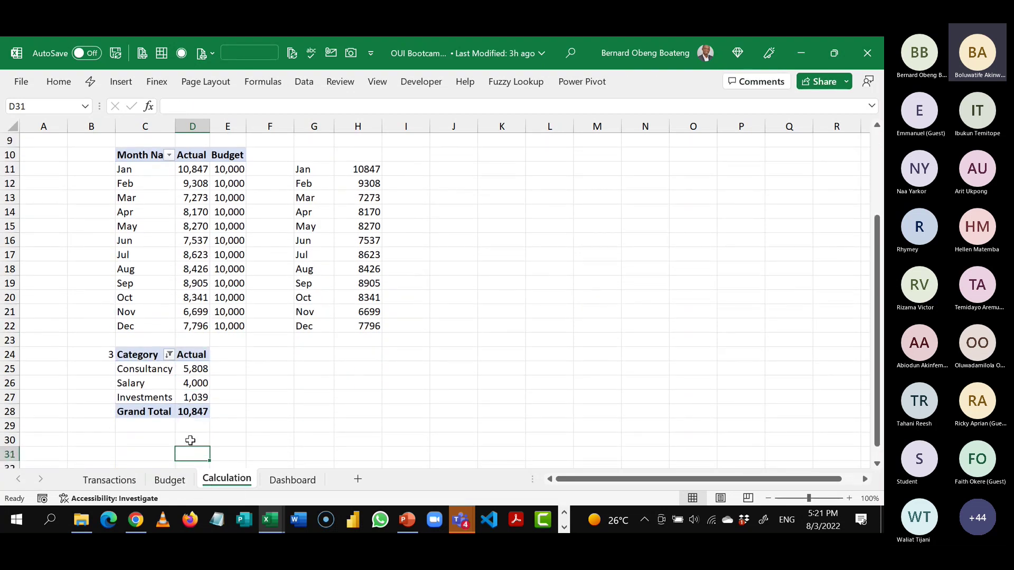
left_click(289, 479)
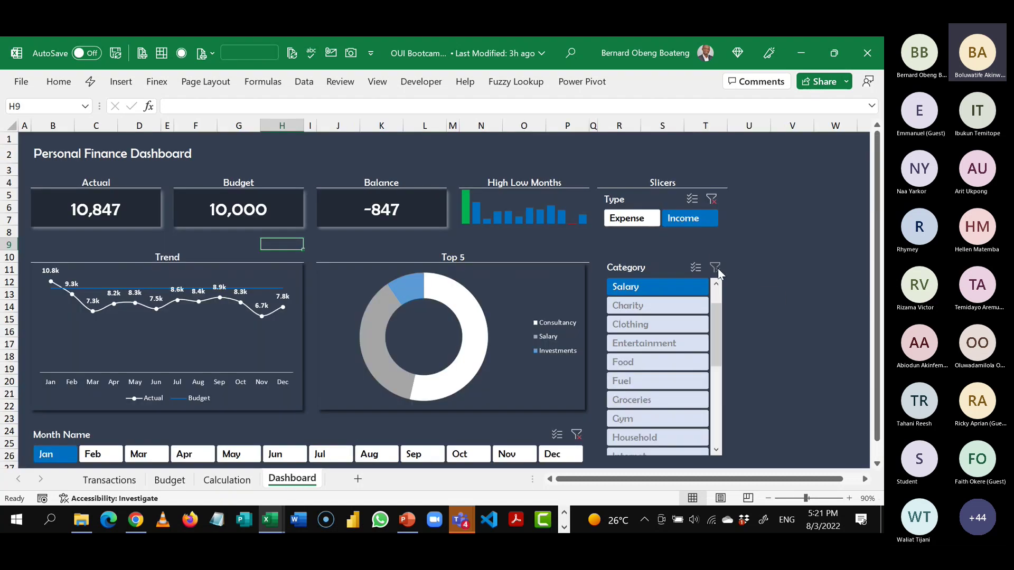
- Clear the Type slicer and filter the Dashboard to the Fuel category to examine its monthly trend
left_click(709, 200)
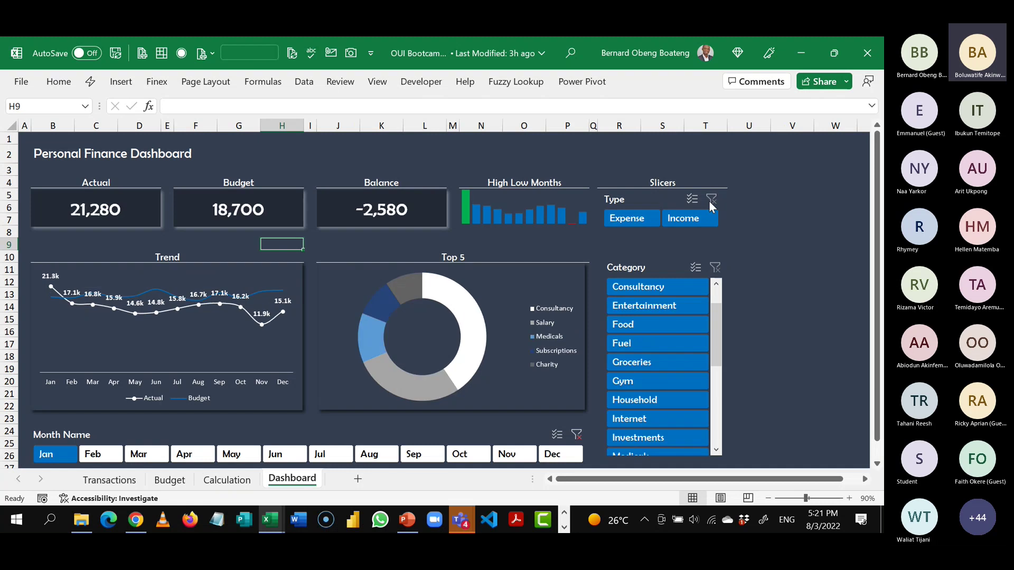
left_click(645, 342)
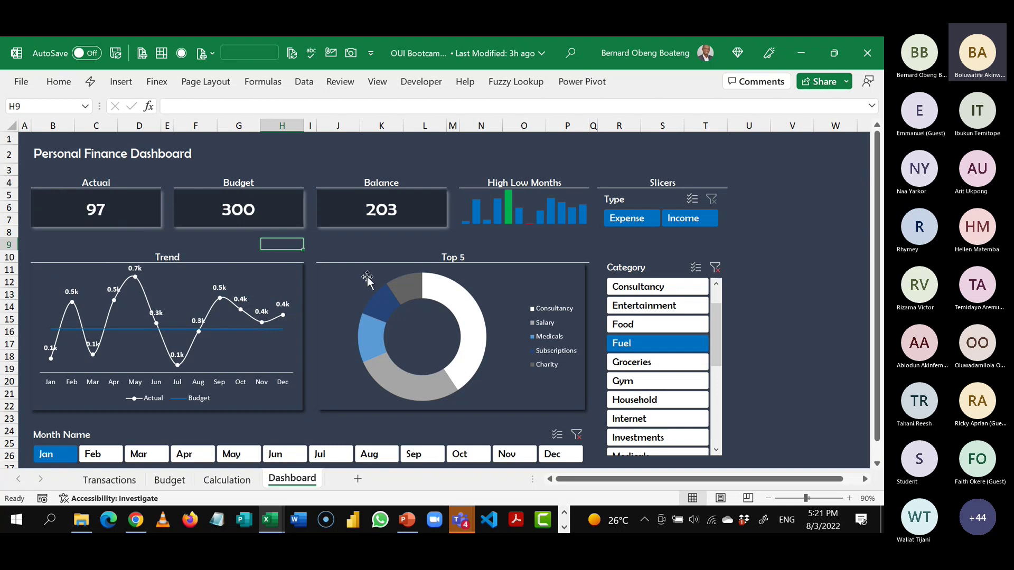
mouse_move(229, 306)
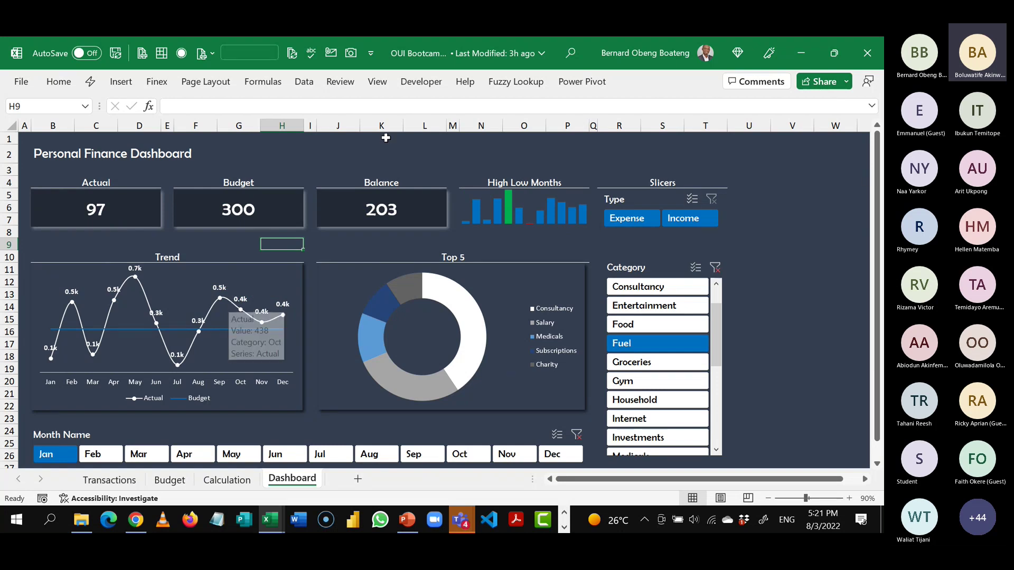
- Switch to OUI Bootcamp_Start.xlsx and add a new worksheet named Calculations
left_click(278, 515)
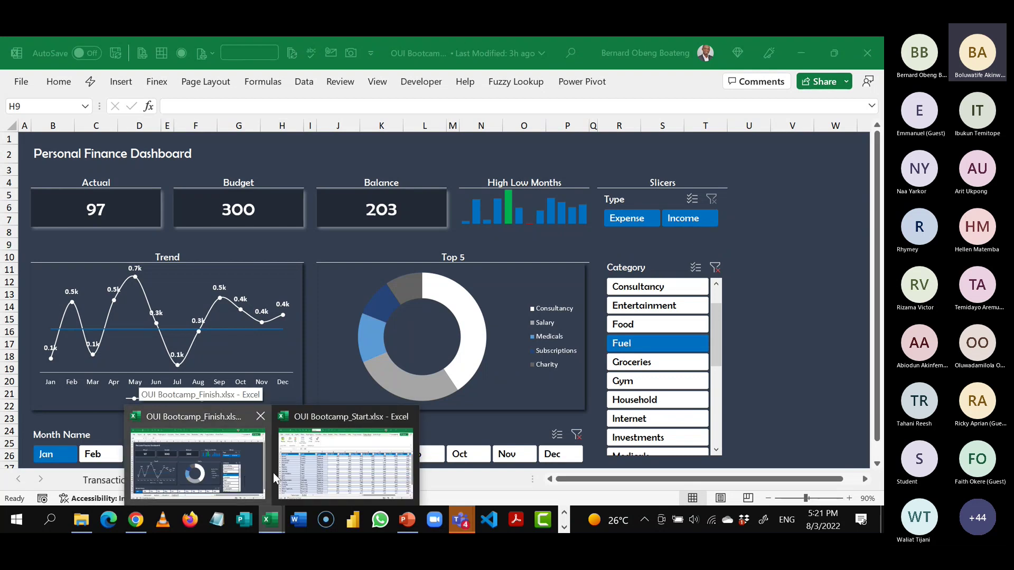
left_click(294, 470)
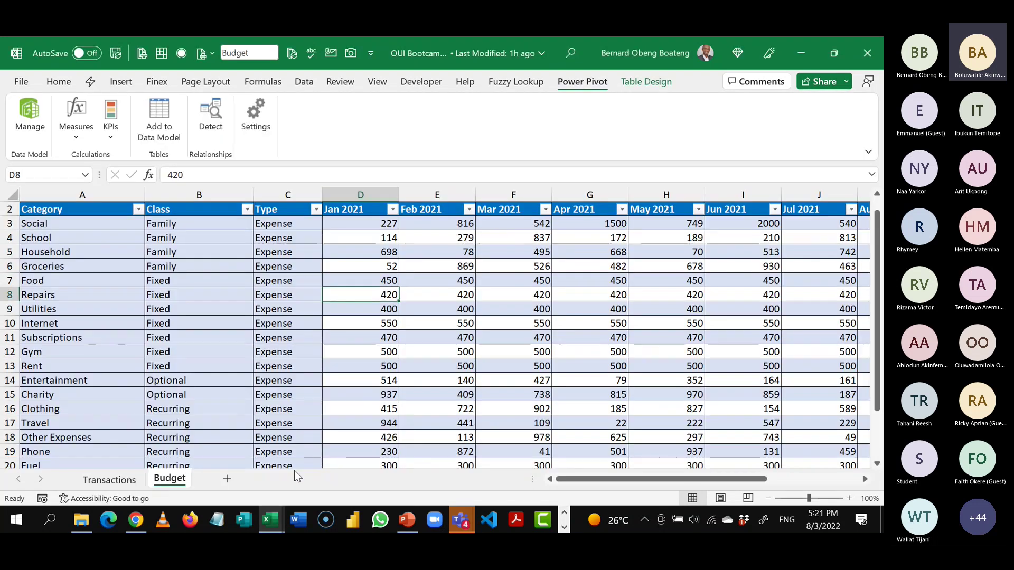
left_click(227, 479)
left_click(109, 239)
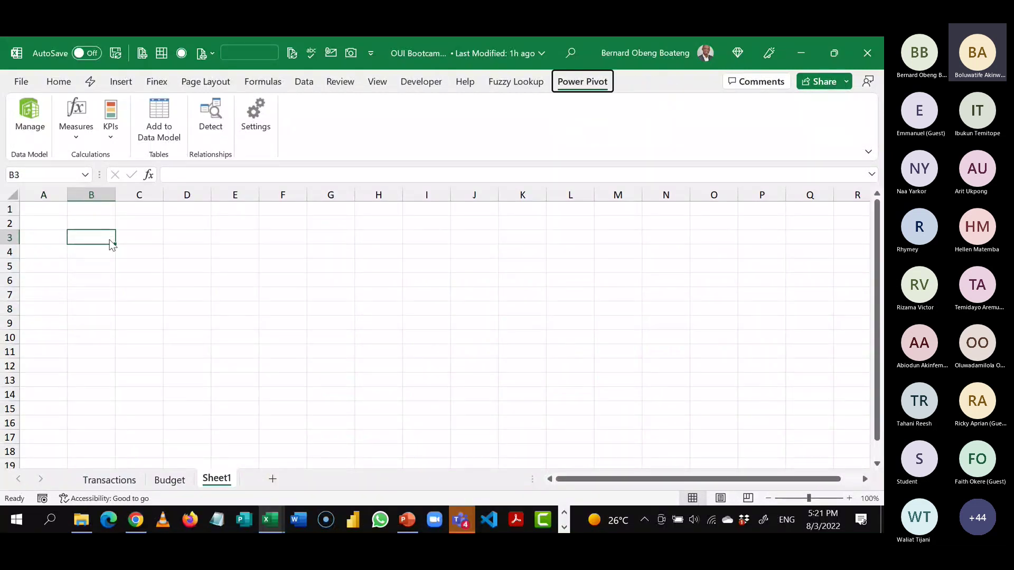
key("alt+h")
type("or")
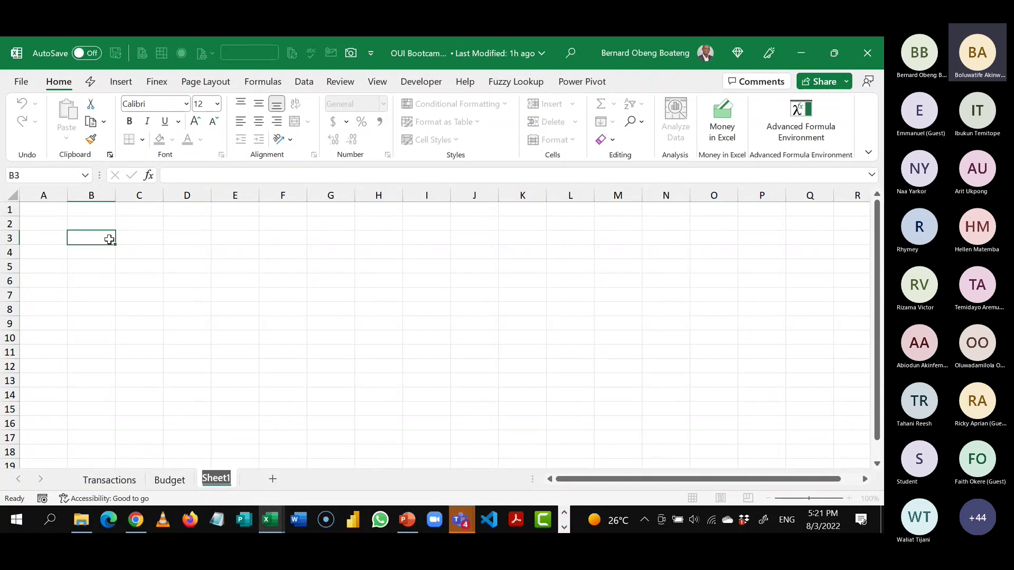
type("Calculations")
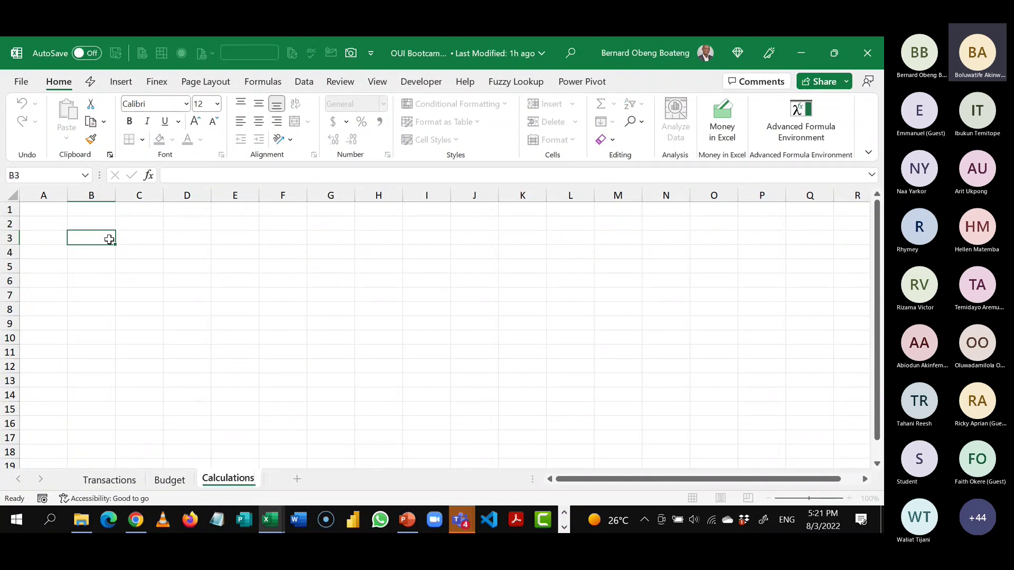
- Enter the number 1 in cell C3 of the Calculations sheet to label the first PivotTable
left_click(140, 238)
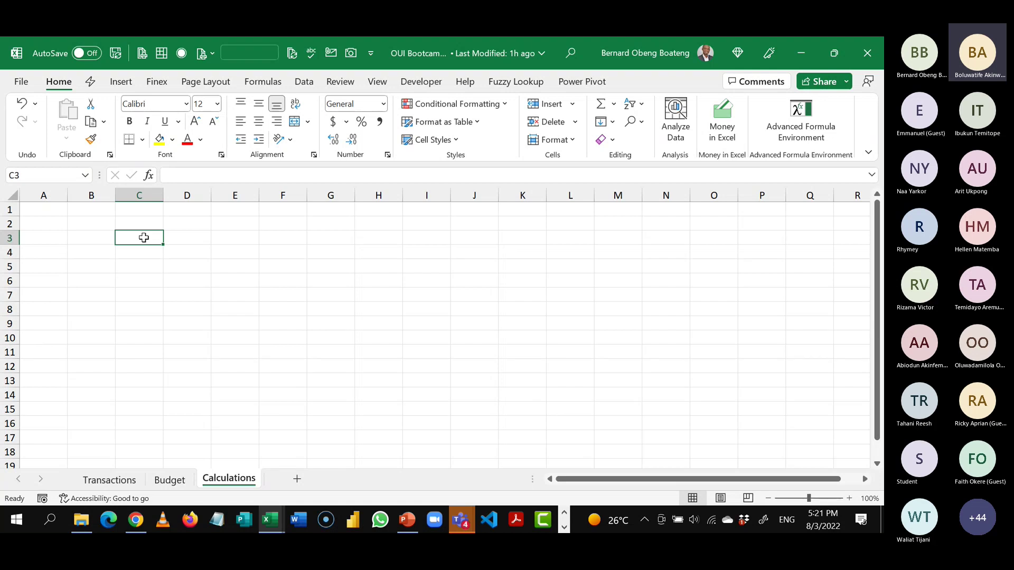
type("1")
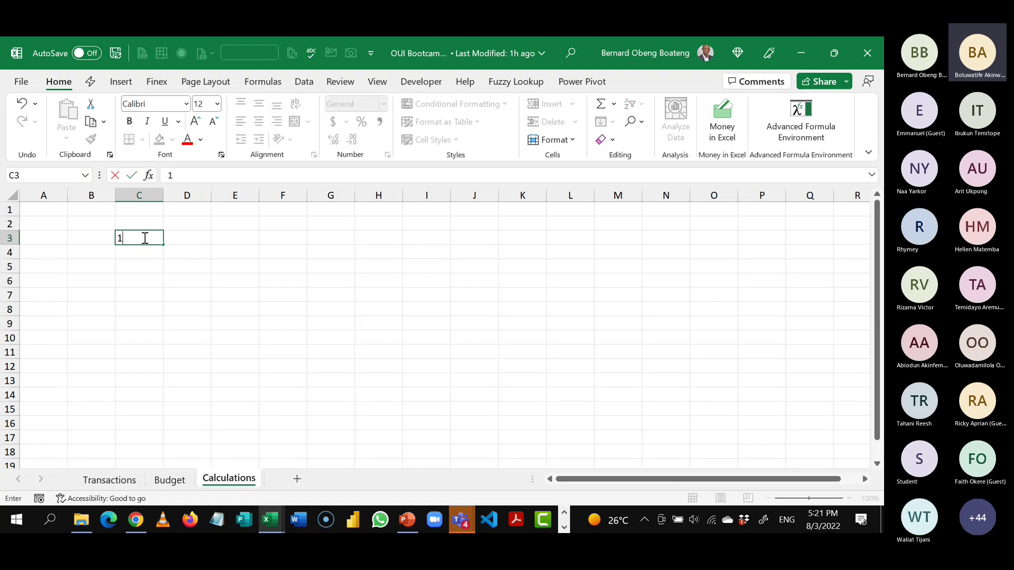
key("Return")
key("Right")
key("Up")
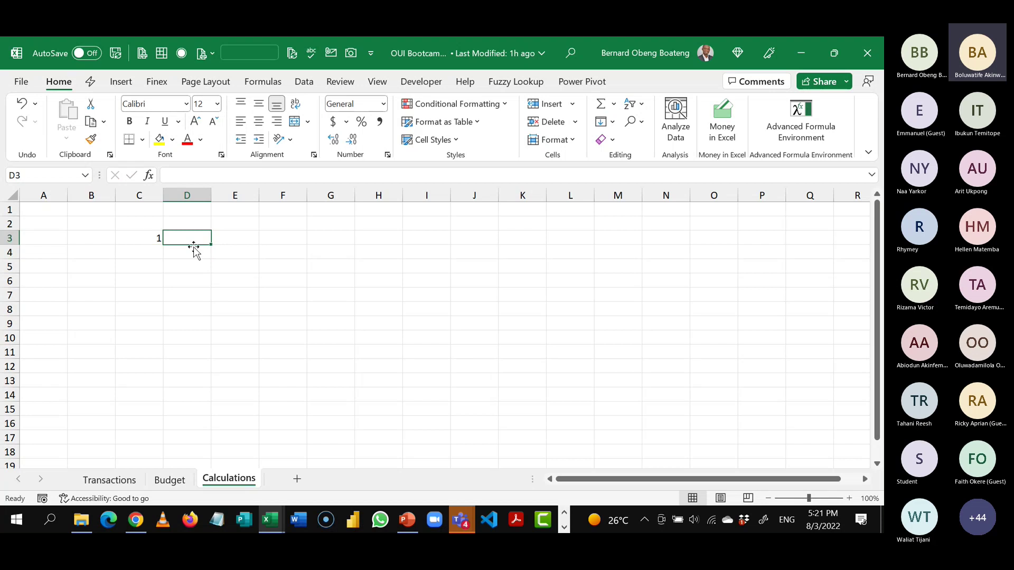
- Widen column D slightly and insert a PivotTable from the Data Model at D3 with the Actual measure as its value
left_click_drag(212, 199, 229, 199)
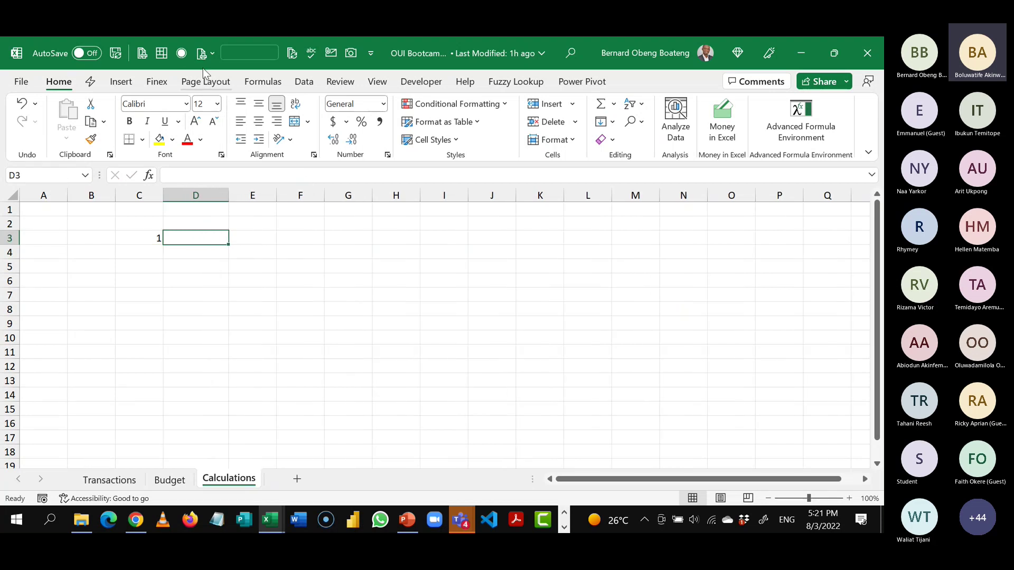
left_click(126, 82)
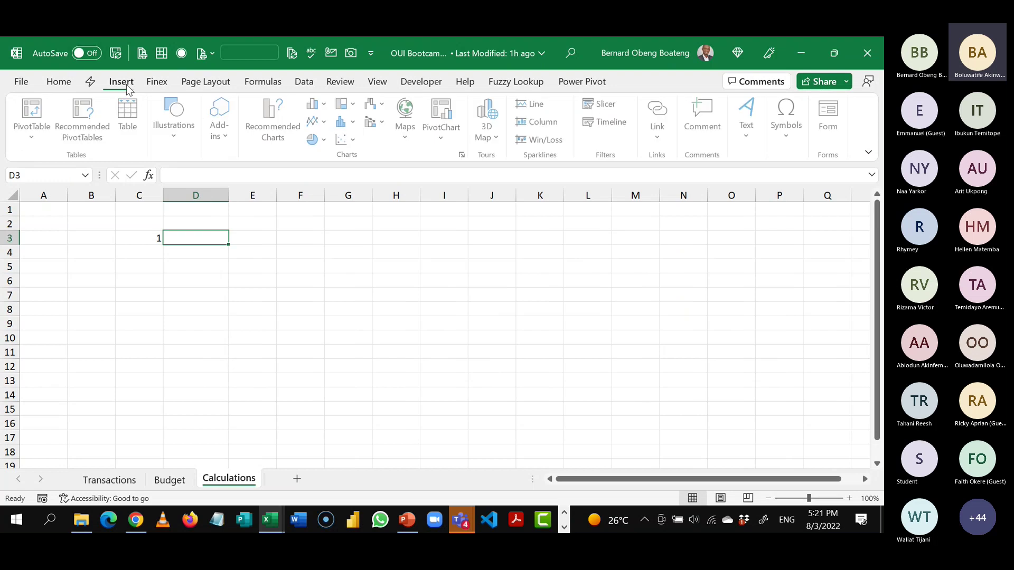
left_click(33, 136)
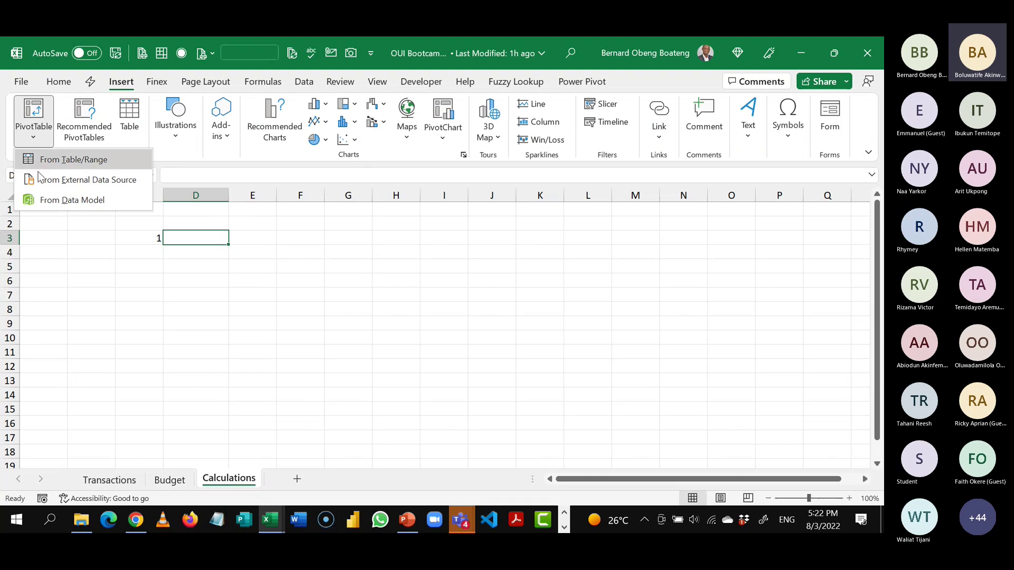
left_click(72, 204)
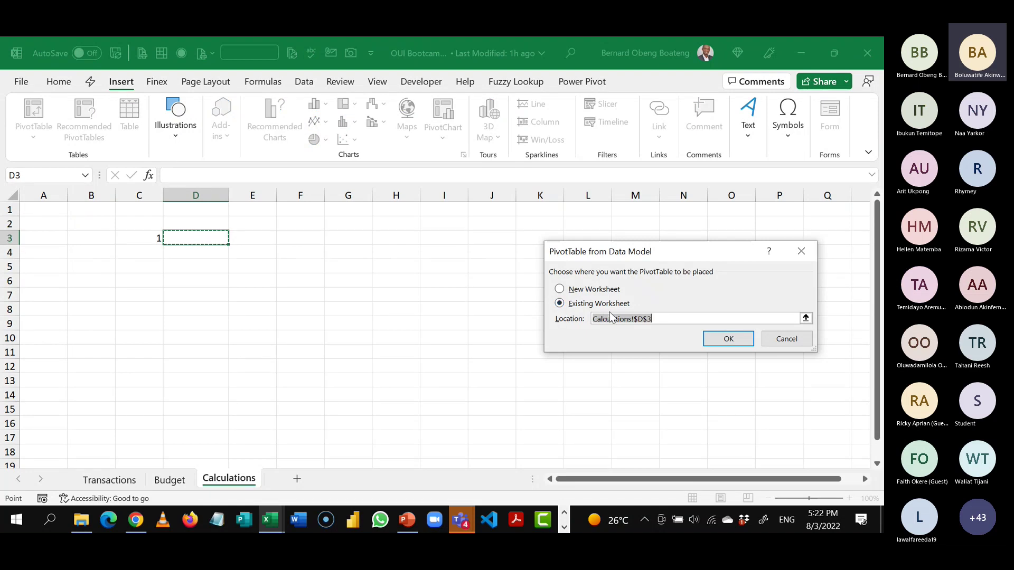
left_click(727, 341)
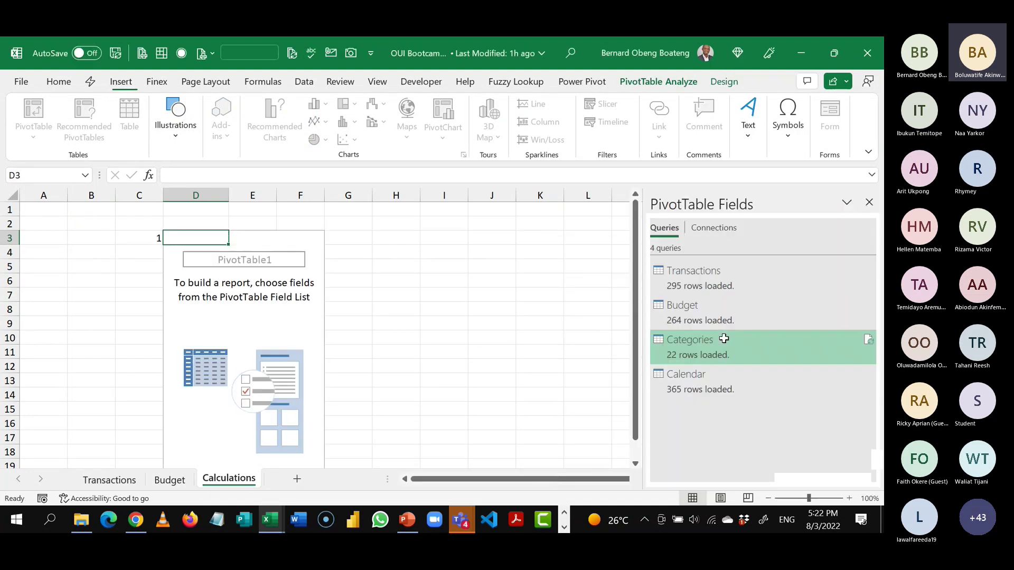
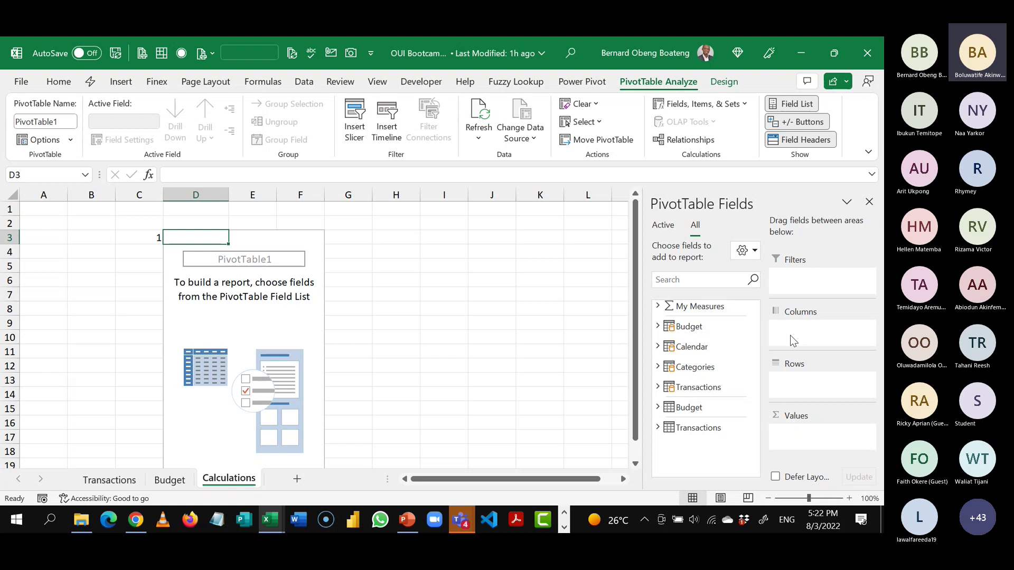
left_click(658, 306)
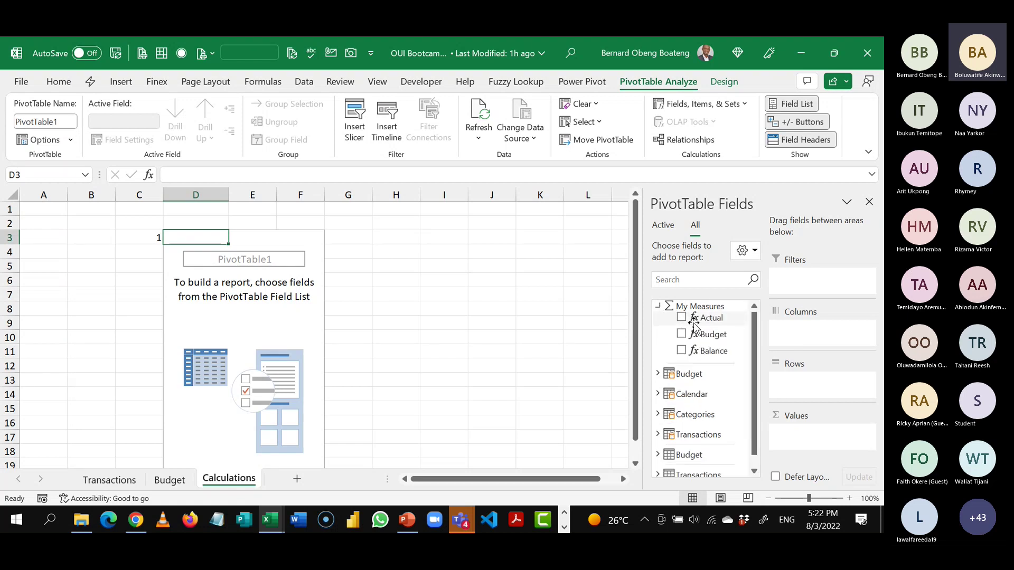
left_click_drag(712, 323, 806, 447)
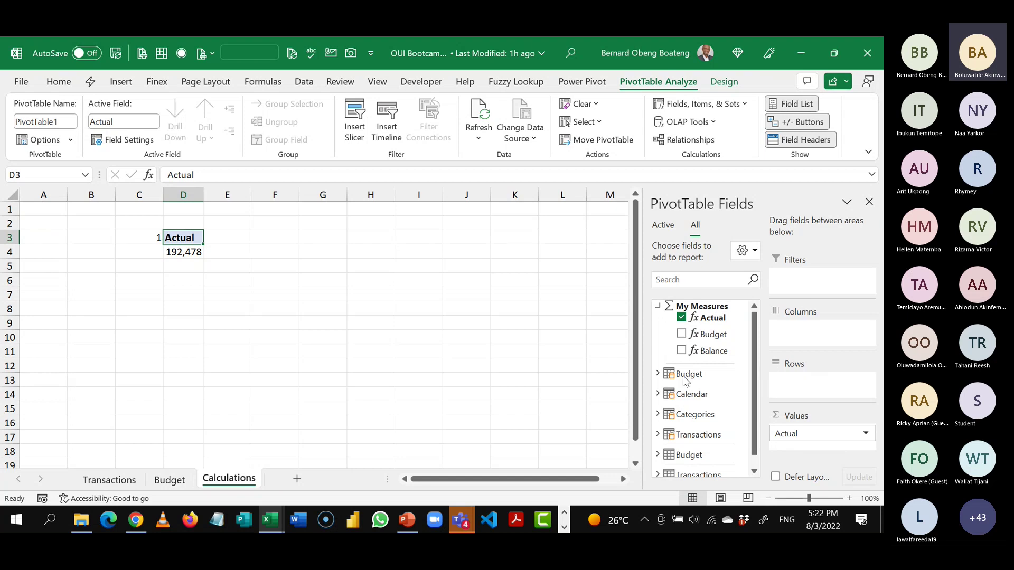
- Copy the Actual PivotTable and paste the duplicate at G3
left_click(200, 252)
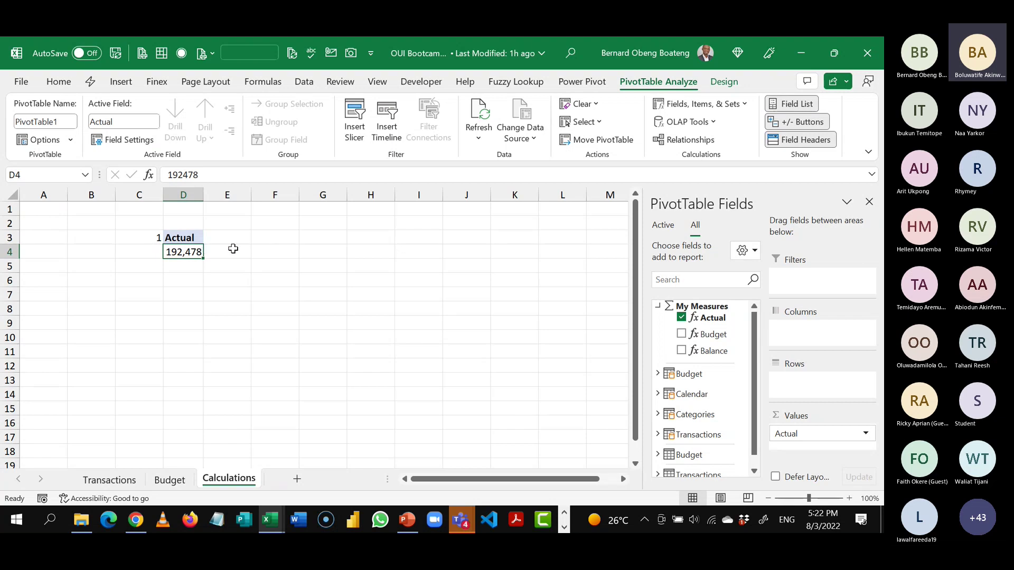
key("shift+Up")
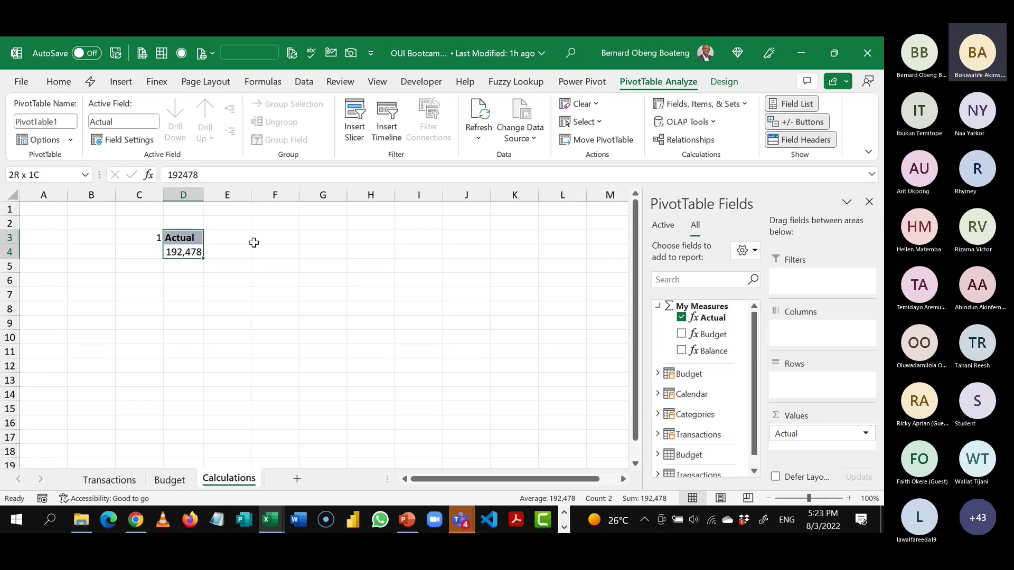
key("ctrl+c")
left_click(254, 242)
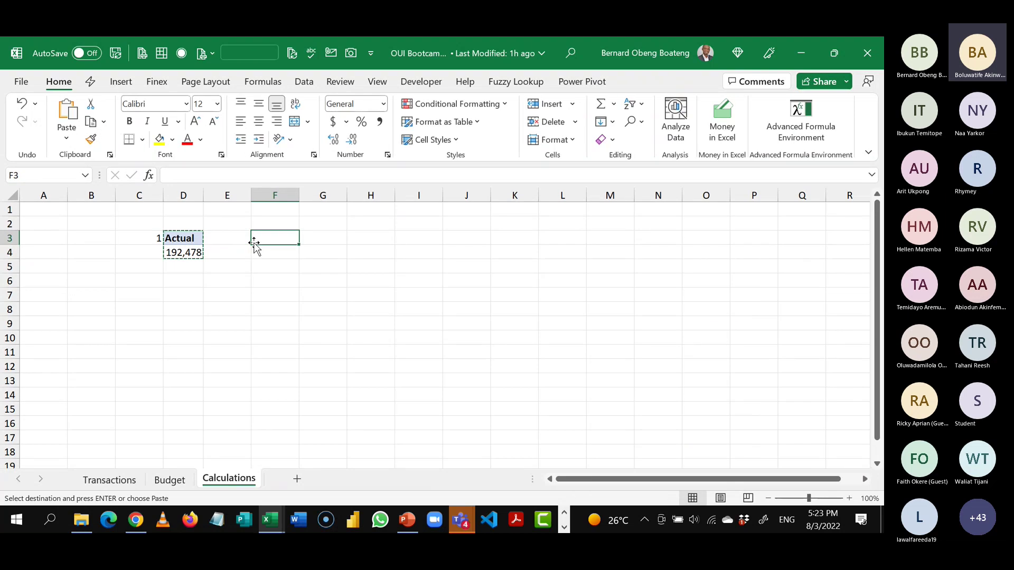
key("Right")
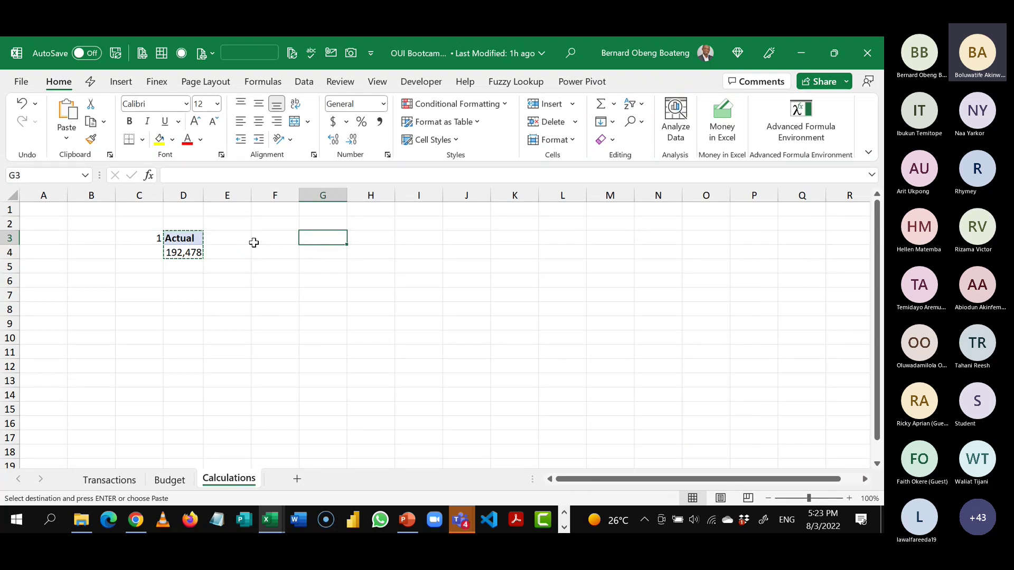
key("ctrl+v")
key("Escape")
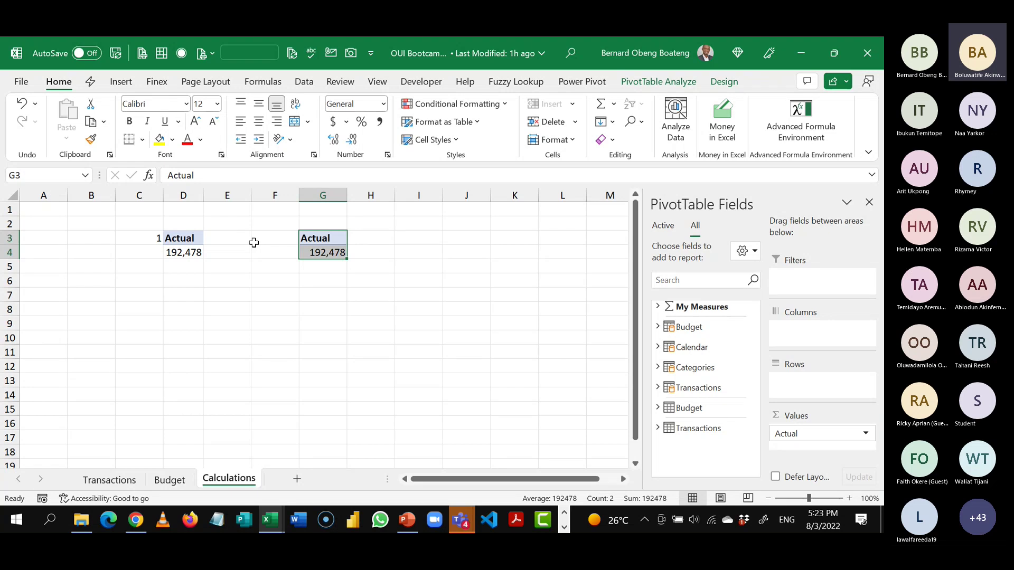
- Replace the Actual measure with Budget in the PivotTable at G3
left_click(309, 238)
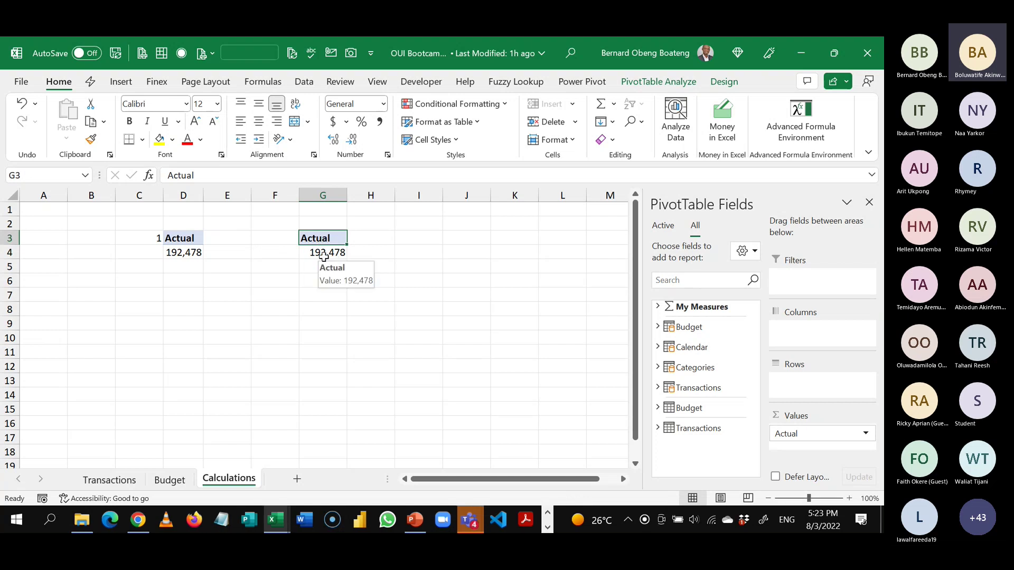
left_click(333, 255)
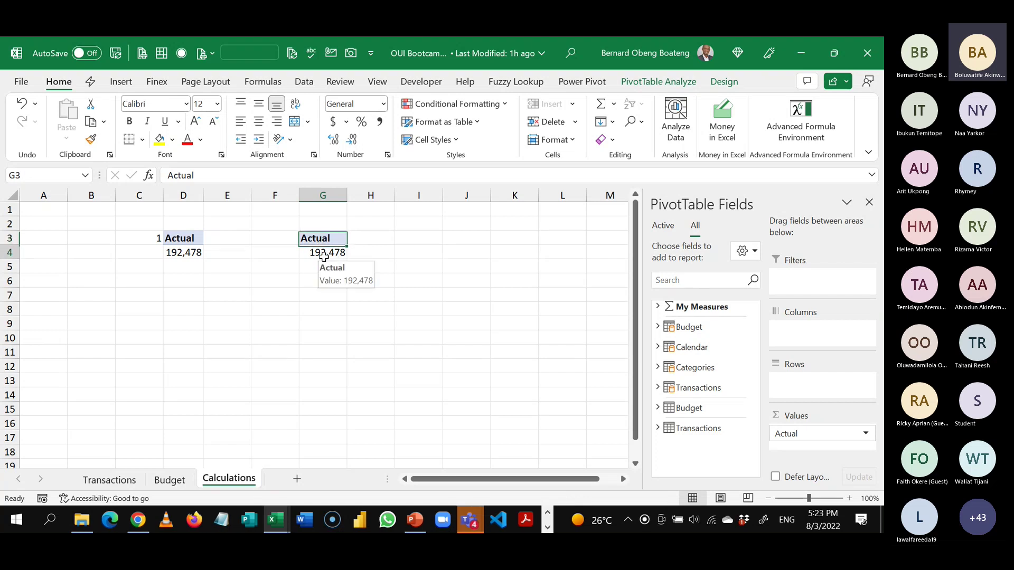
left_click(658, 308)
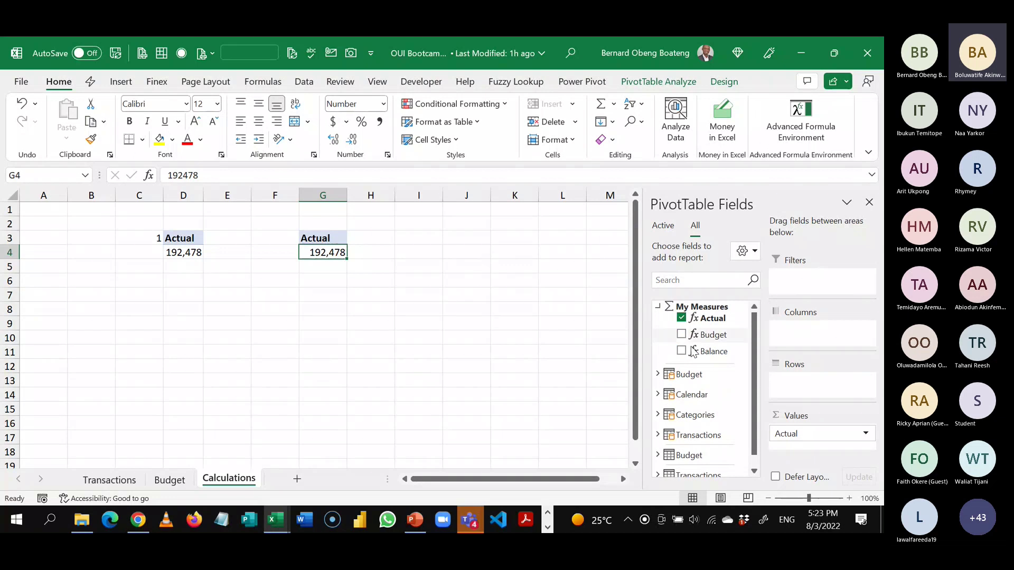
left_click(681, 319)
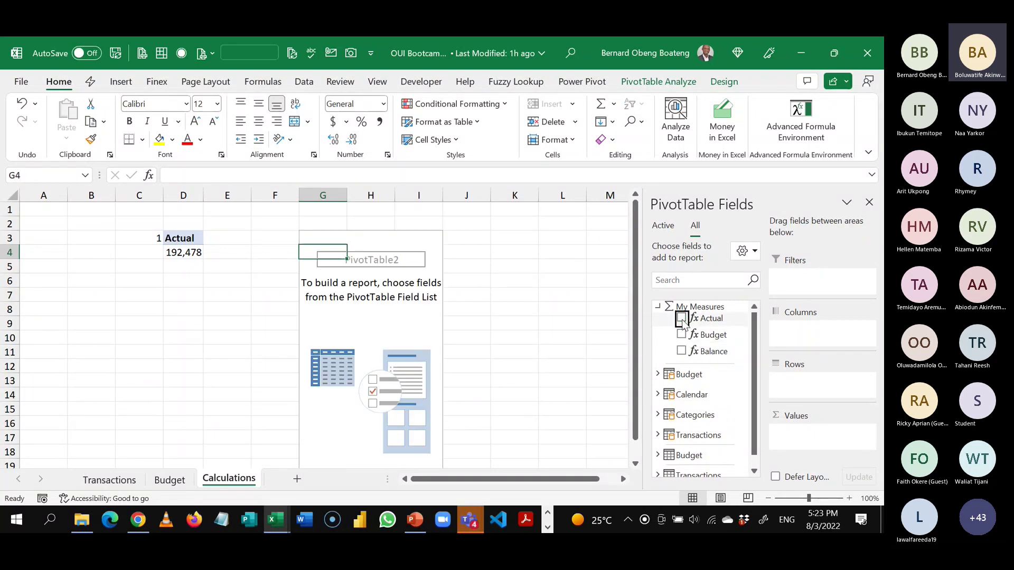
left_click(681, 335)
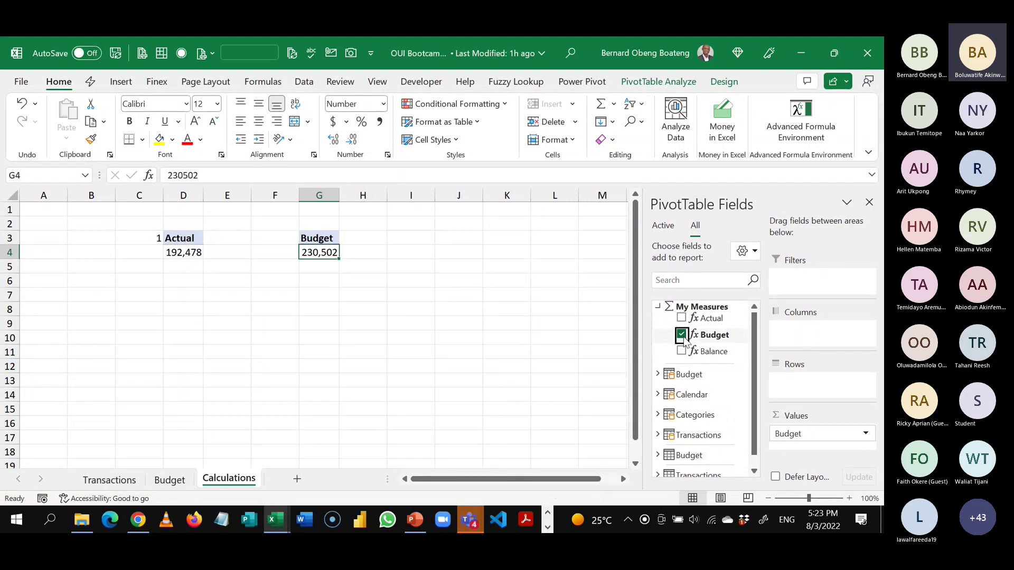
- Copy the Budget PivotTable and paste the duplicate at I3
left_click(415, 237)
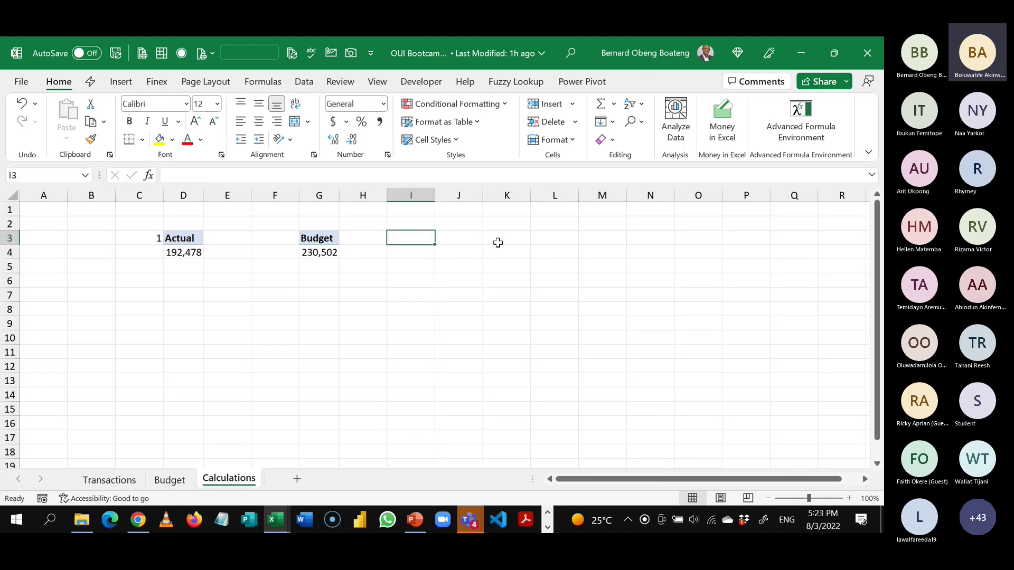
left_click_drag(324, 238, 328, 252)
key("ctrl+c")
left_click(408, 236)
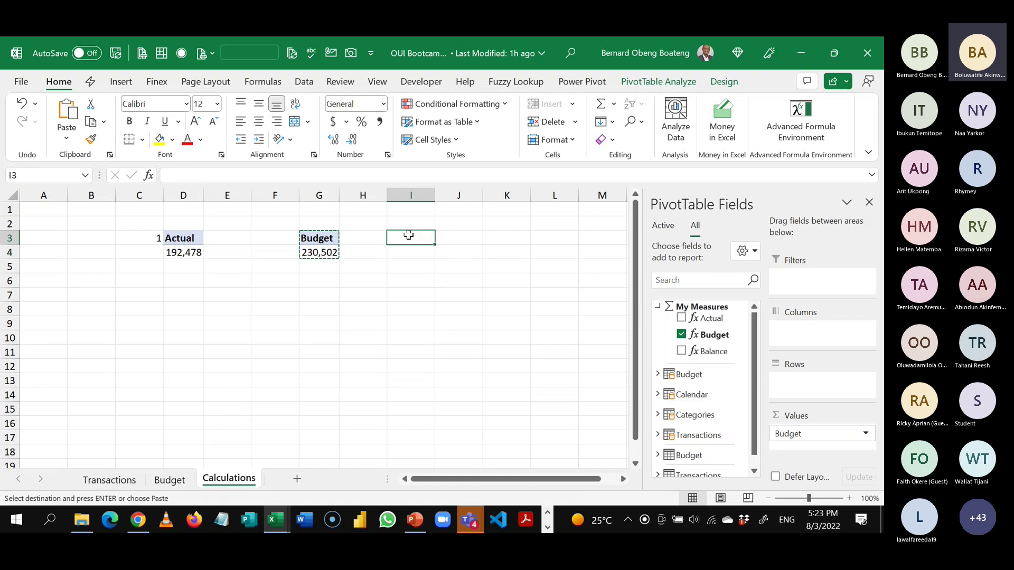
key("ctrl+v")
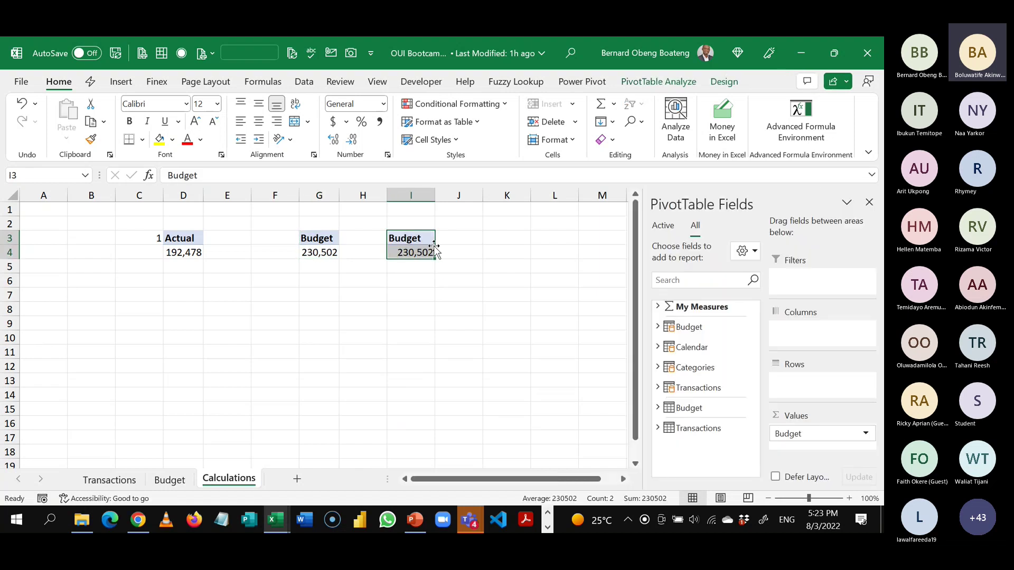
- Replace the Budget measure with Balance in the PivotTable at I3
left_click(658, 308)
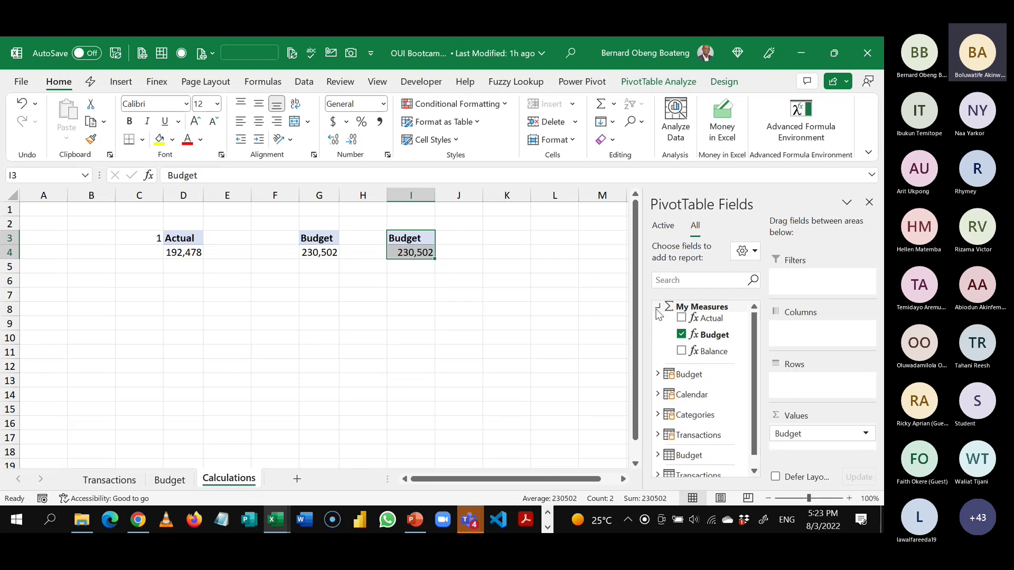
left_click(682, 335)
left_click(681, 351)
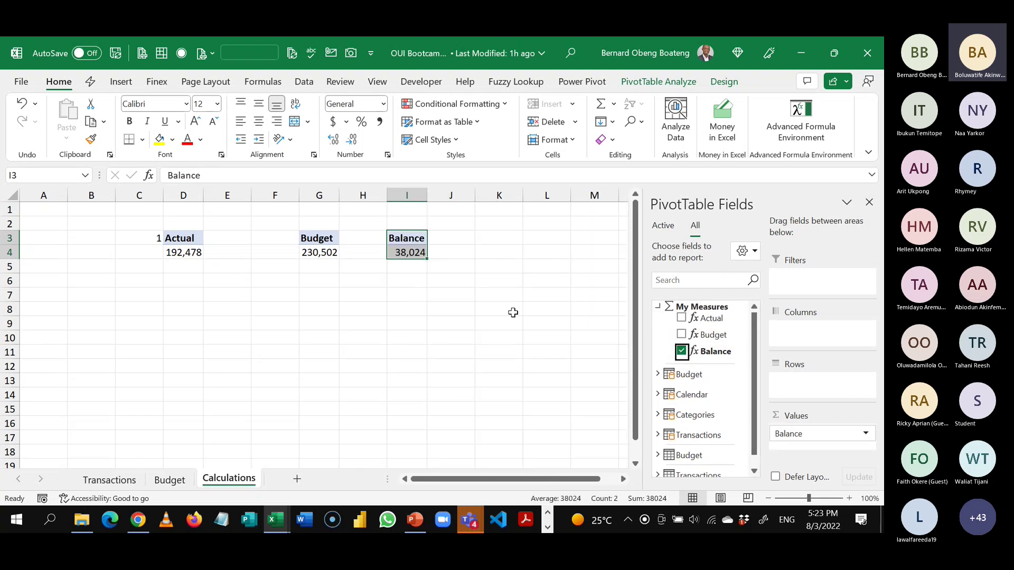
left_click(439, 308)
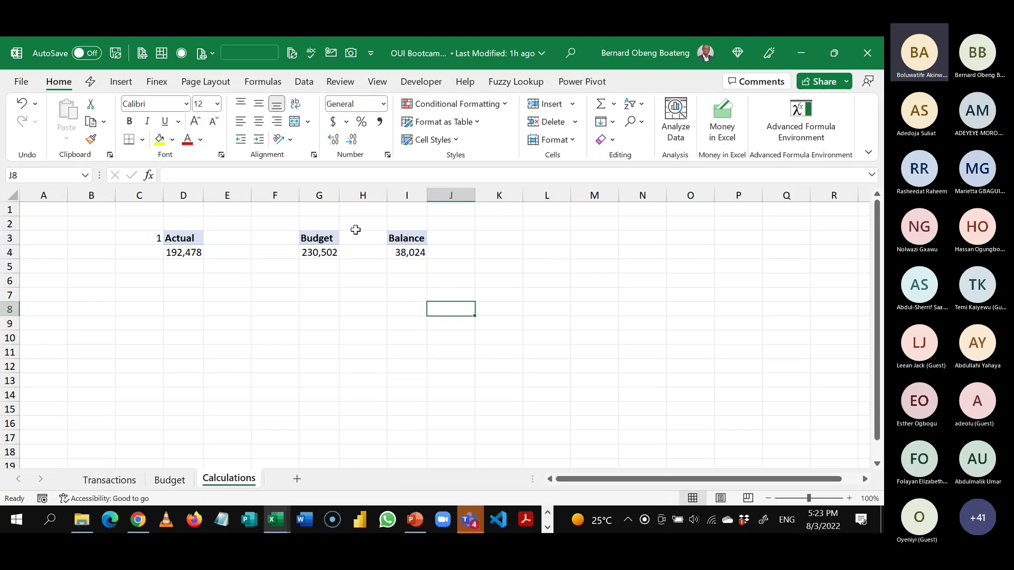
- Widen column I slightly and check the Balance, Budget and Actual PivotTables on the Calculations sheet
left_click_drag(388, 197, 432, 206)
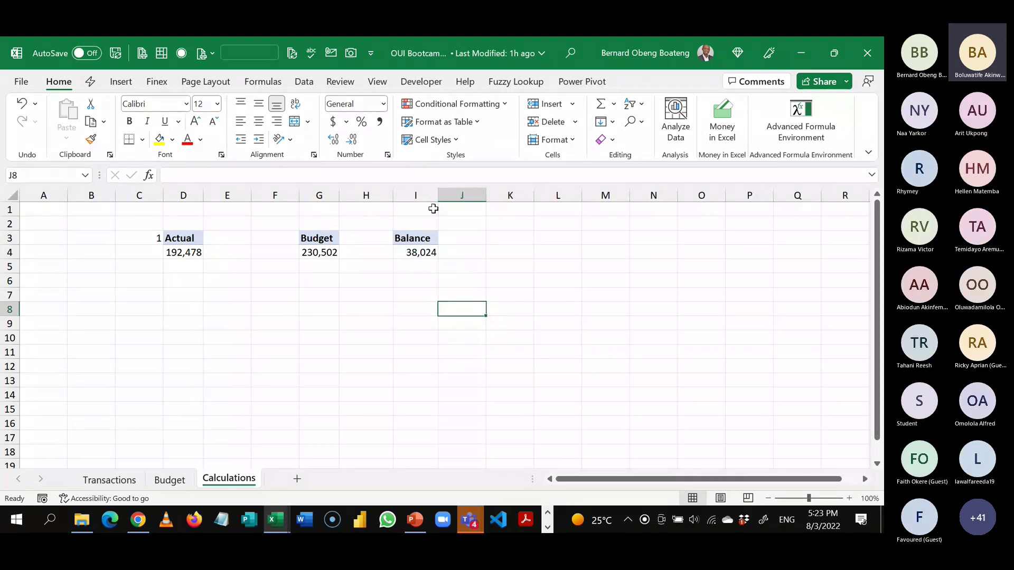
left_click(420, 249)
left_click(318, 251)
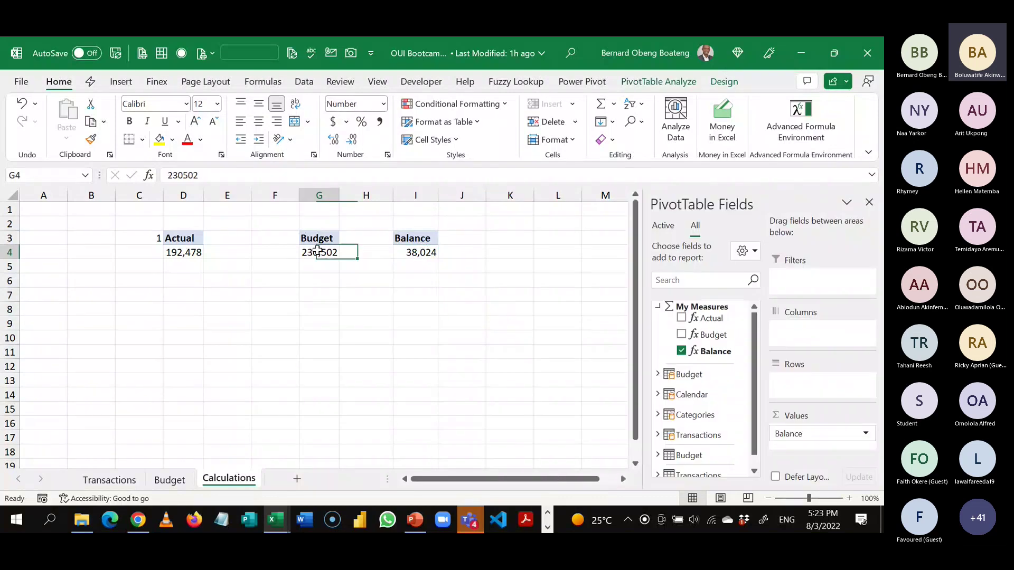
left_click(183, 252)
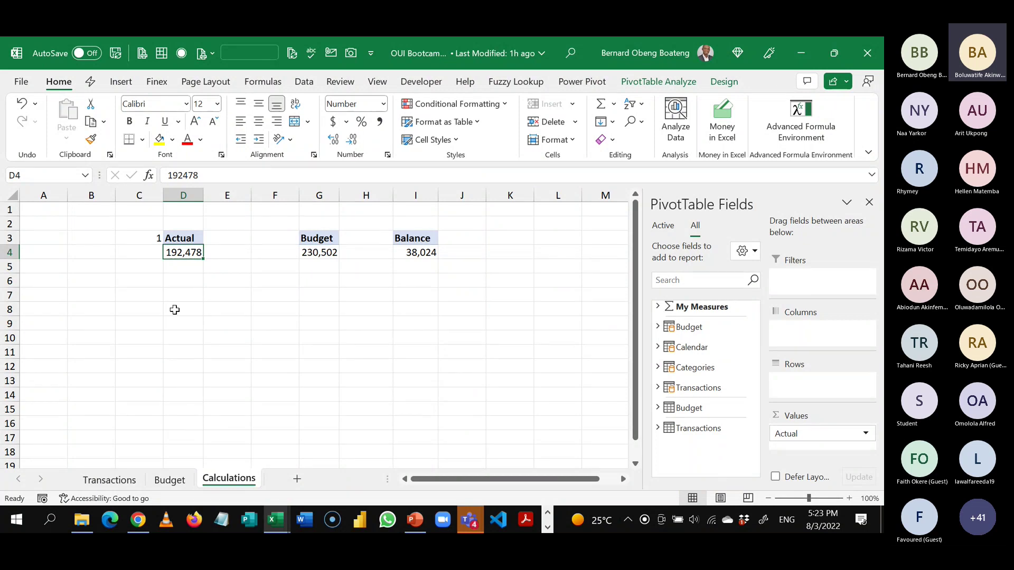
left_click(159, 299)
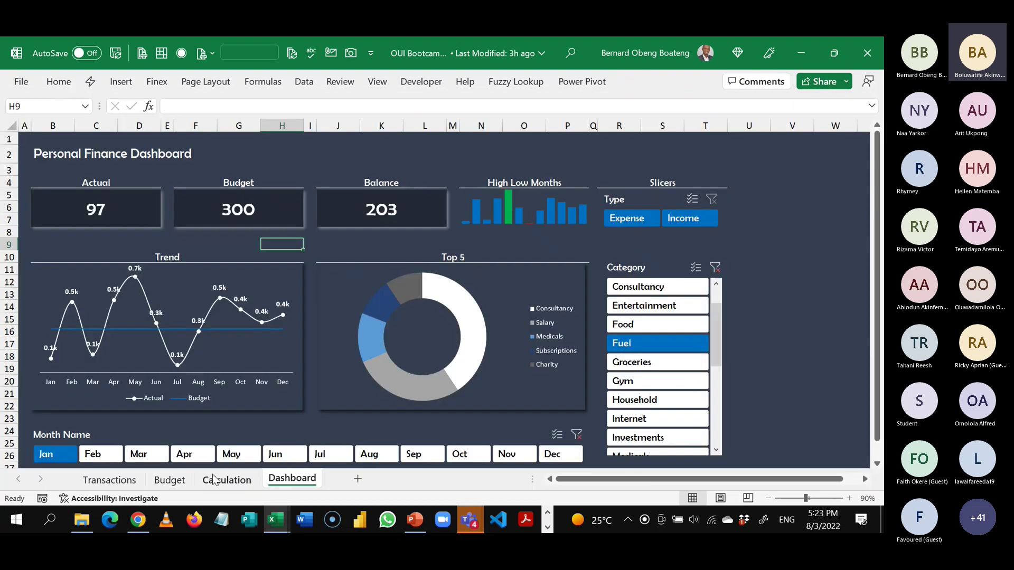
- Review the finished workbook's Calculation sheet and the cell links behind the Dashboard's Actual, Budget and Balance cards
left_click(213, 478)
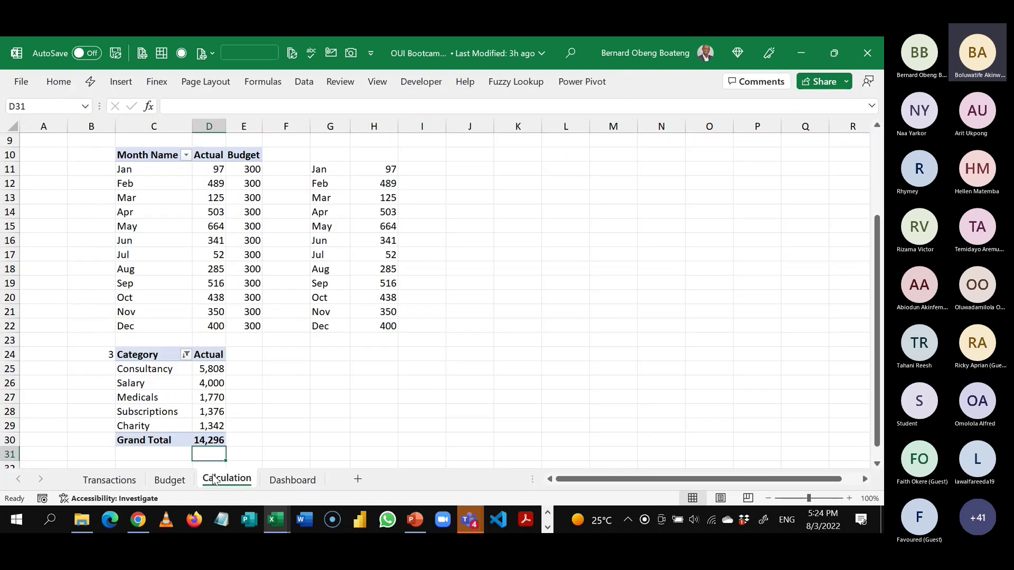
left_click(283, 480)
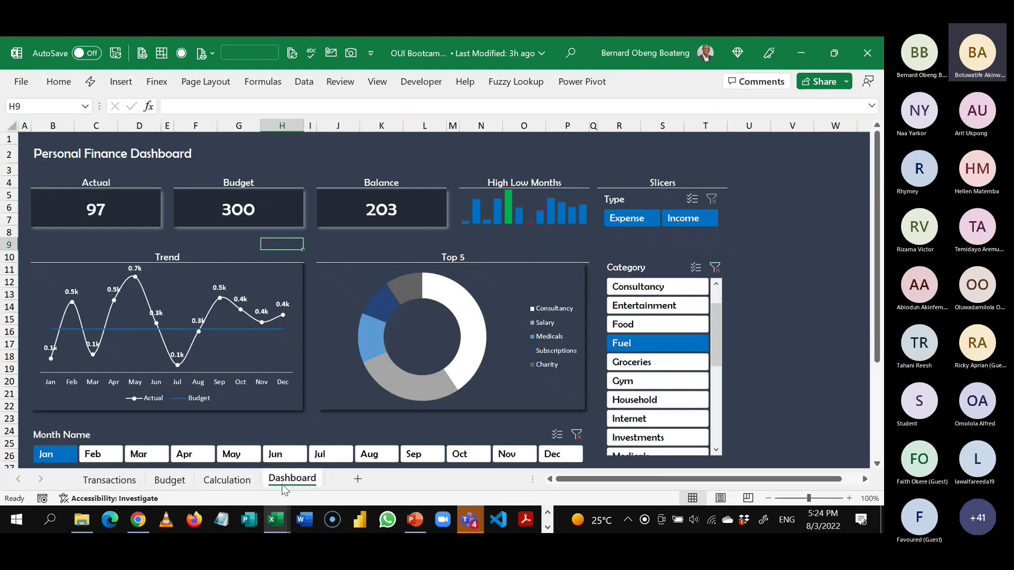
left_click(145, 222)
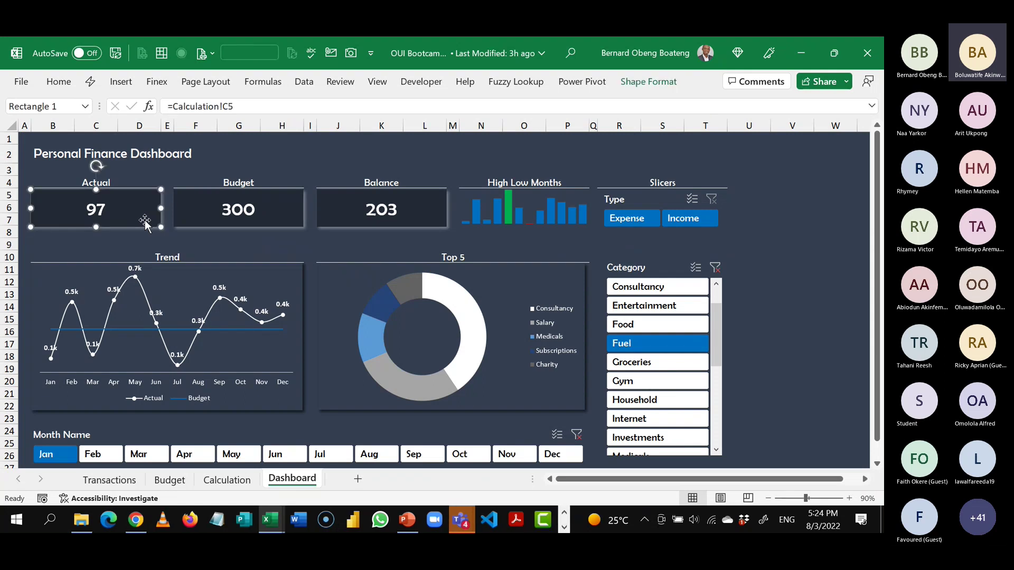
left_click(205, 221)
left_click(372, 214)
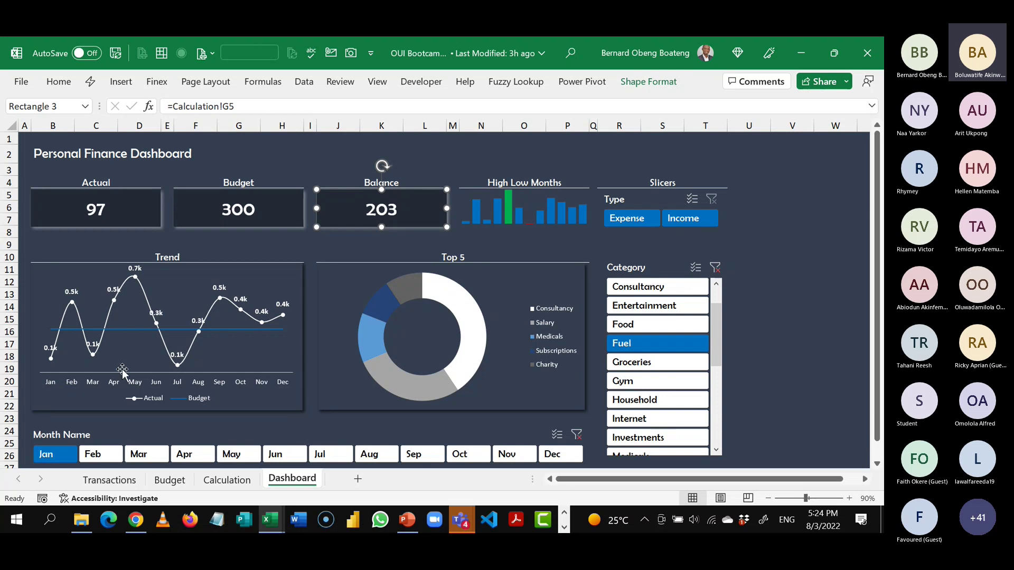
left_click(227, 480)
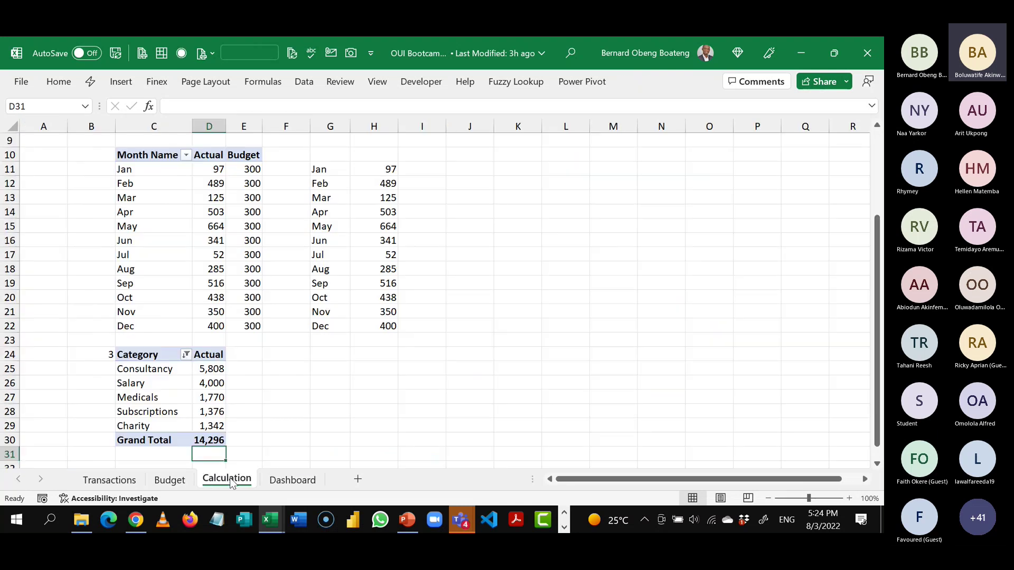
- Back in the start workbook's Calculations sheet, enter 2 in C7 and the heading "Month by Actual v Budget" in D7
key("alt+Tab")
type("2")
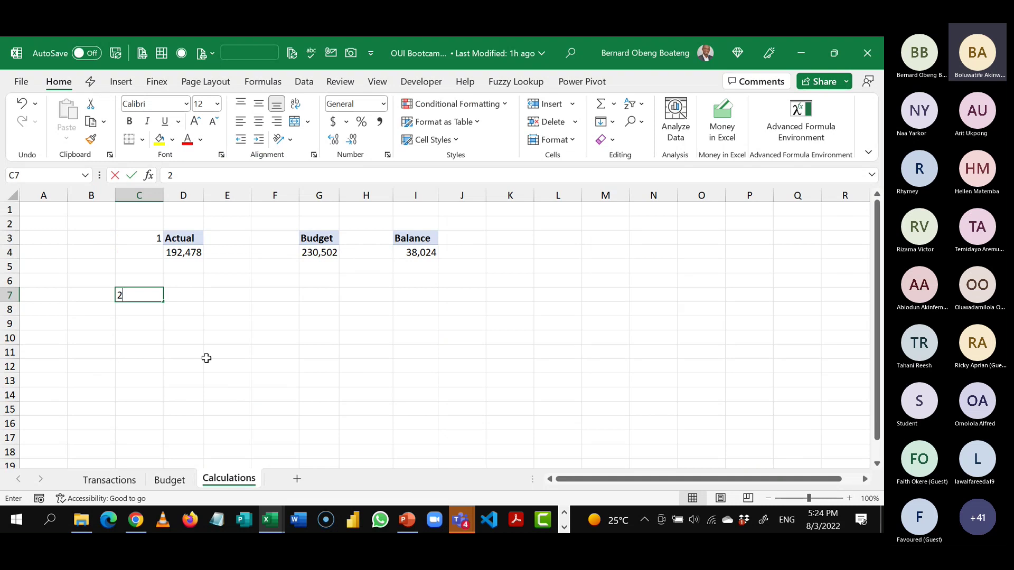
key("Return")
key("Up")
key("Right")
type("Month by ")
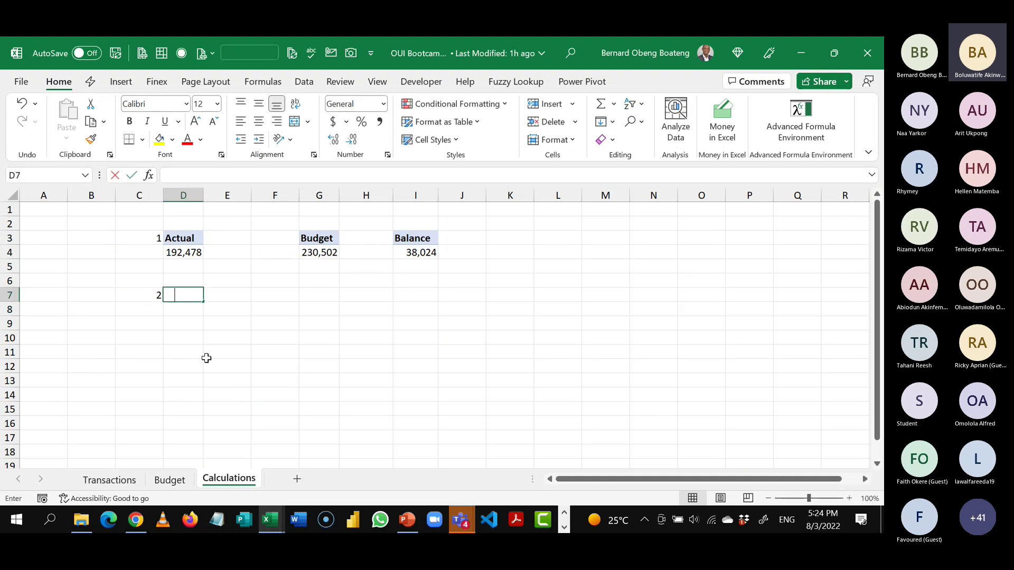
type("Ac")
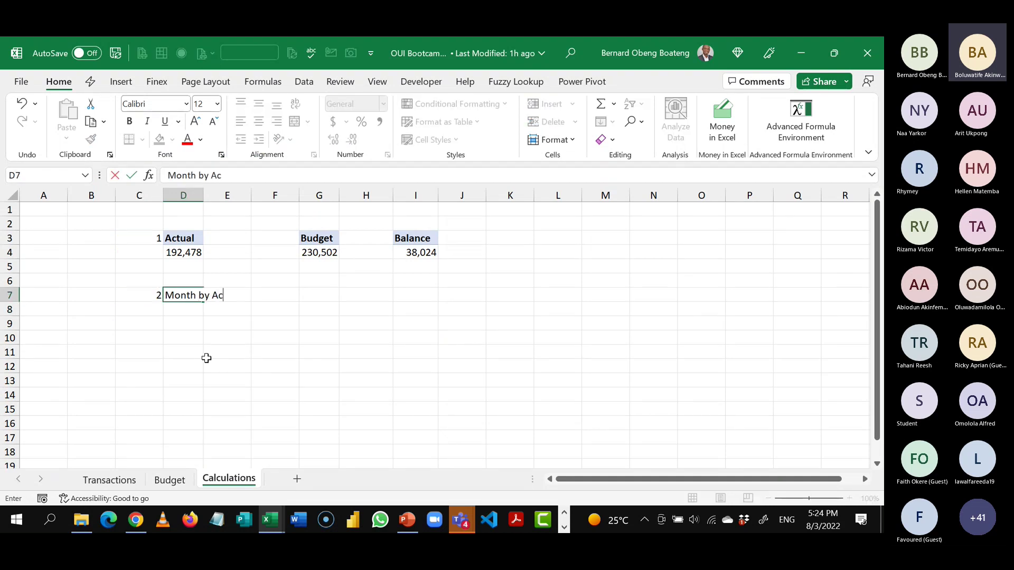
type("tual v Budget")
key("Return")
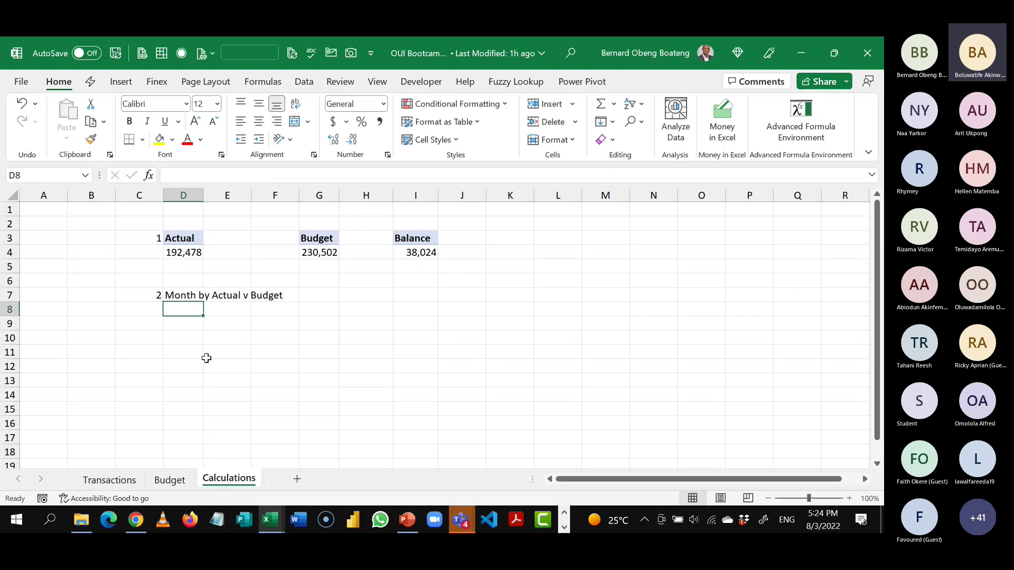
- Copy the Actual PivotTable in D3:D4 and paste the duplicate at D9
left_click(184, 329)
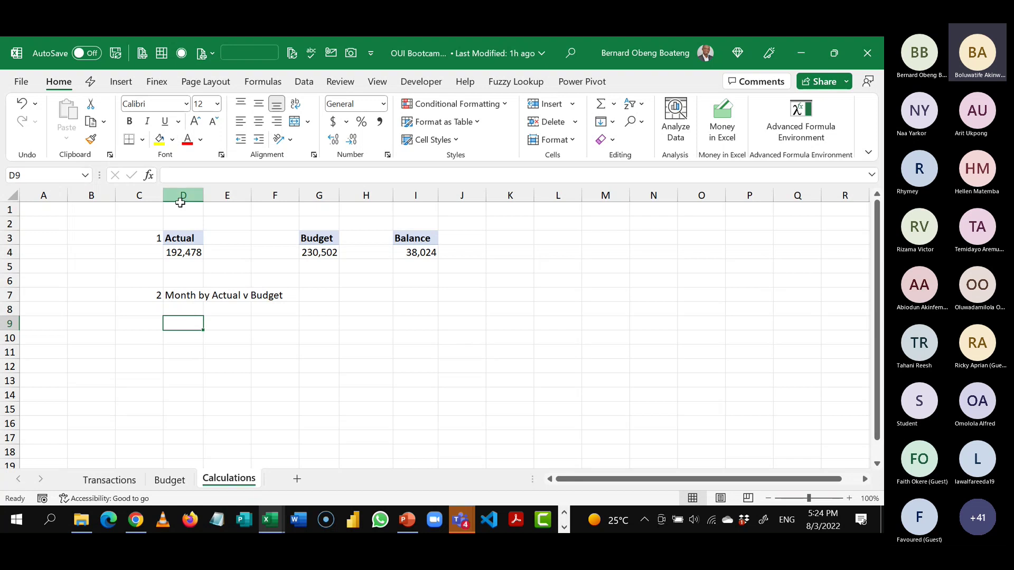
left_click_drag(191, 238, 194, 251)
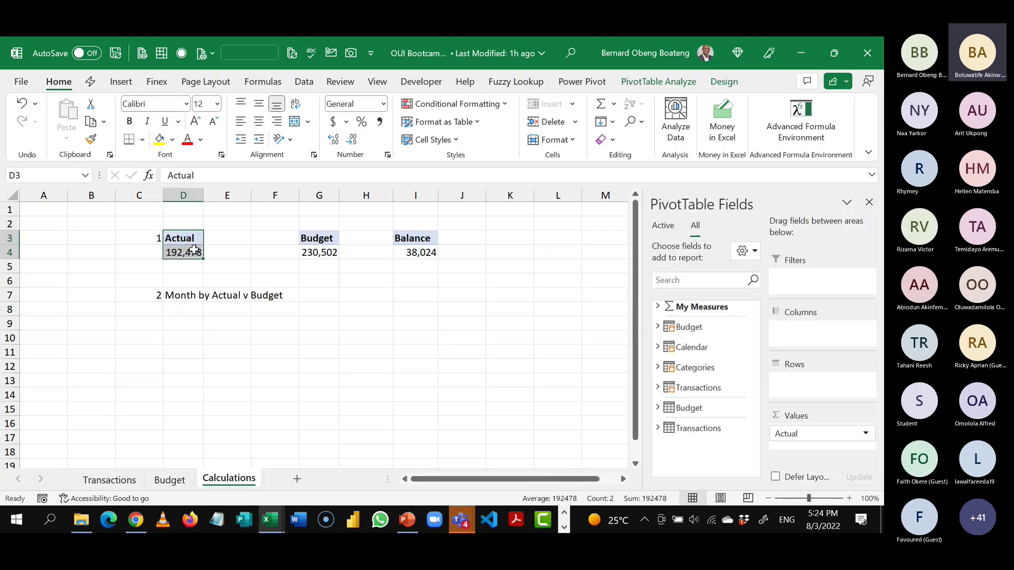
key("ctrl+c")
left_click(188, 319)
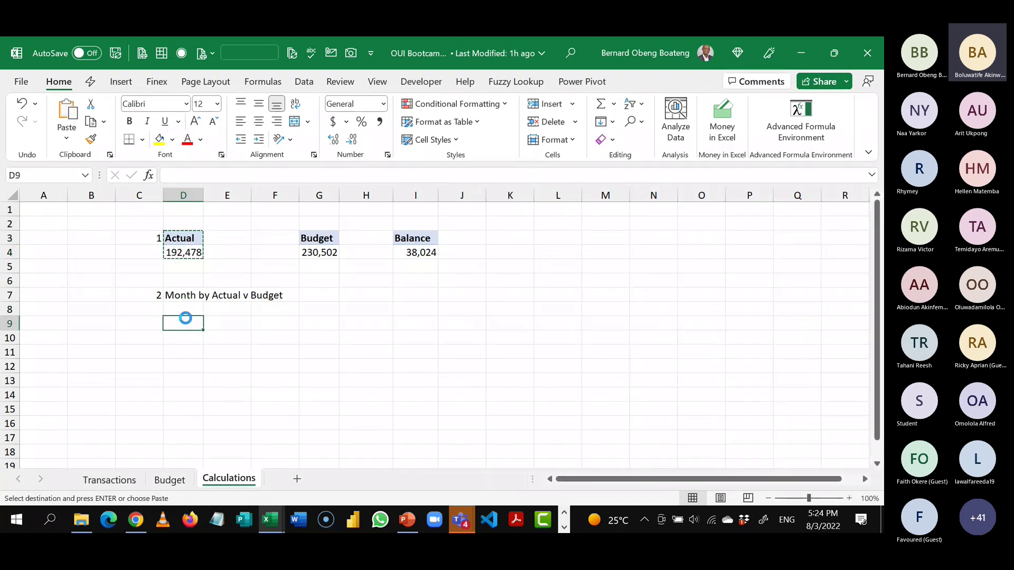
key("ctrl+v")
key("Escape")
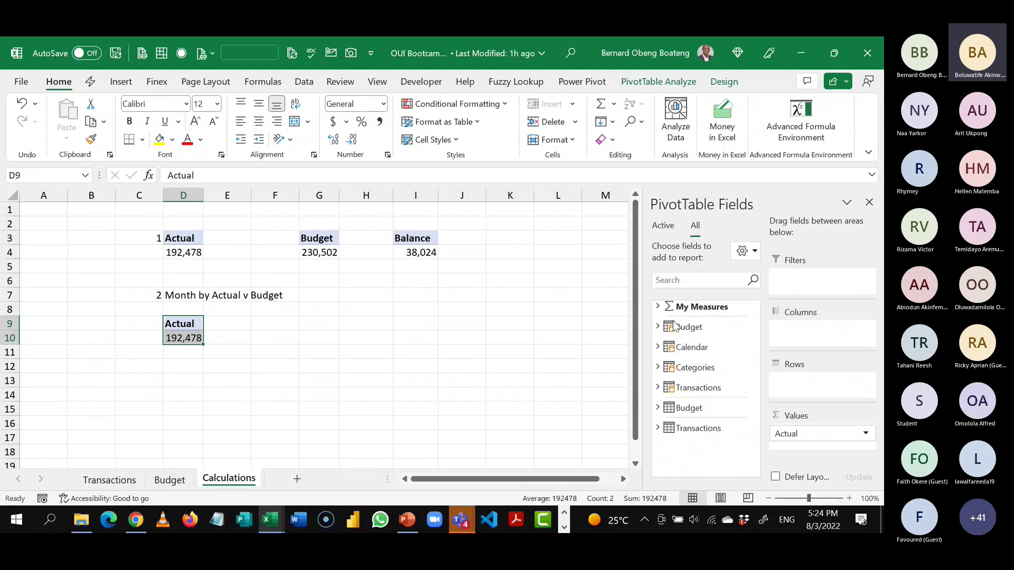
- Add the Budget measure to the PivotTable at D9 and place the Calendar table's Month Name in its rows
left_click(658, 307)
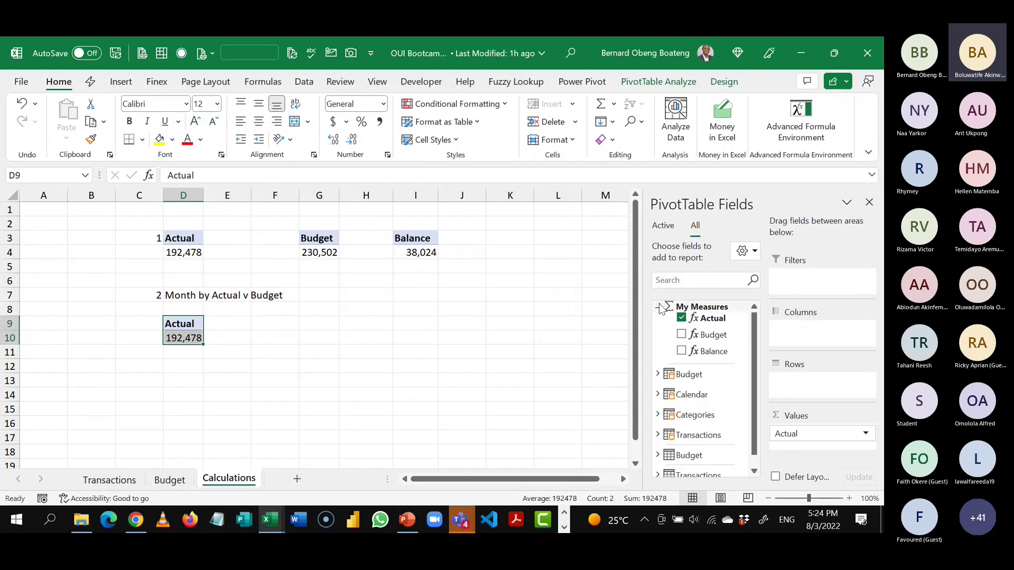
left_click(681, 335)
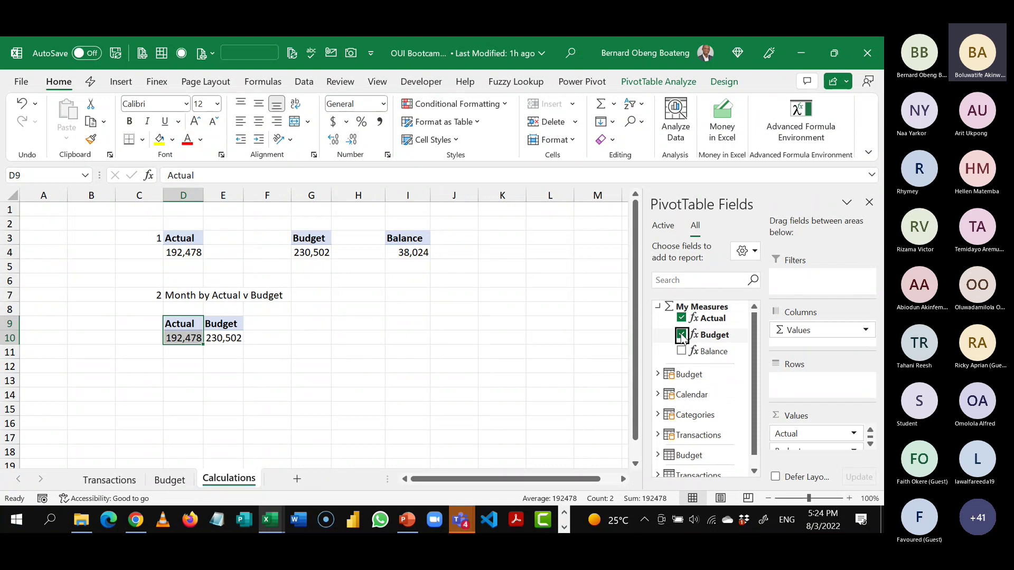
left_click(658, 307)
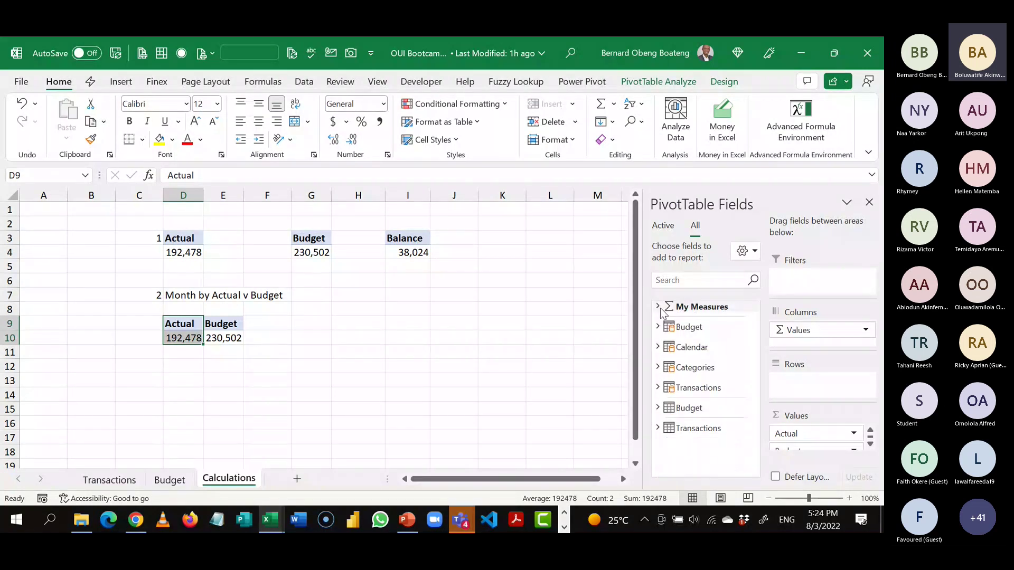
left_click(659, 348)
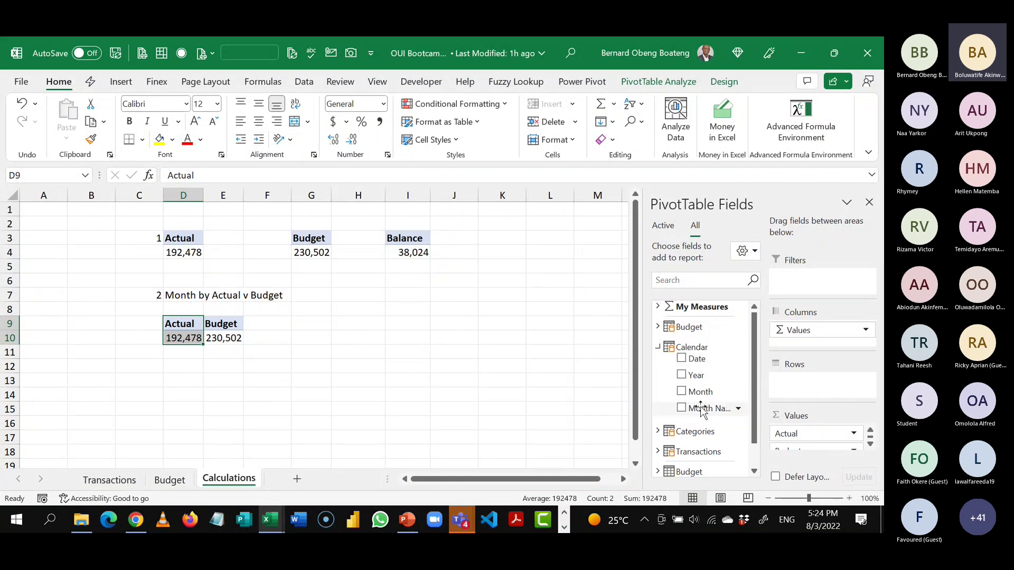
left_click_drag(702, 409, 807, 397)
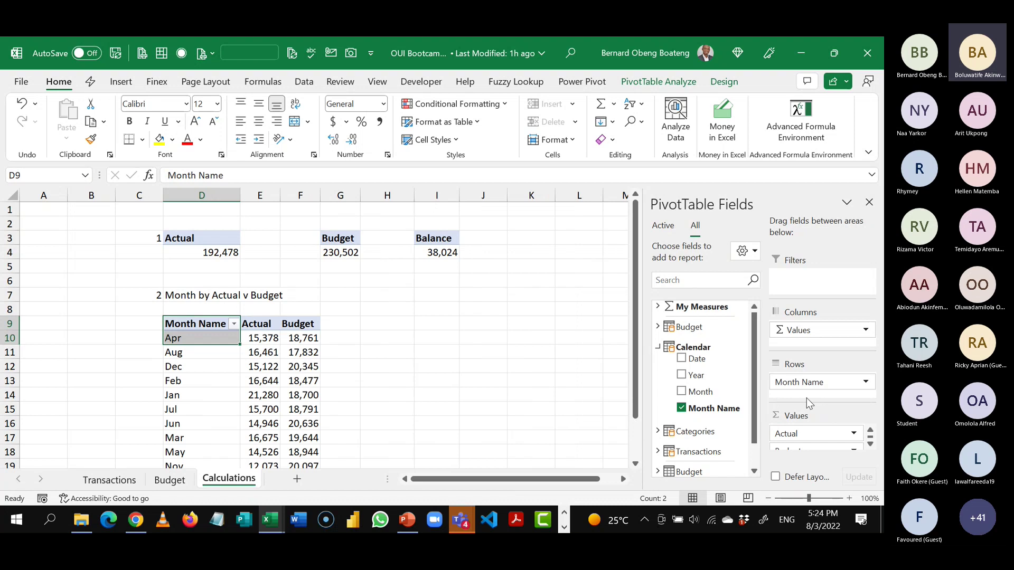
- Compare with the finished workbook's dashboard and examine the order of the month names in the PivotTable at D9
left_click_drag(637, 330, 637, 370)
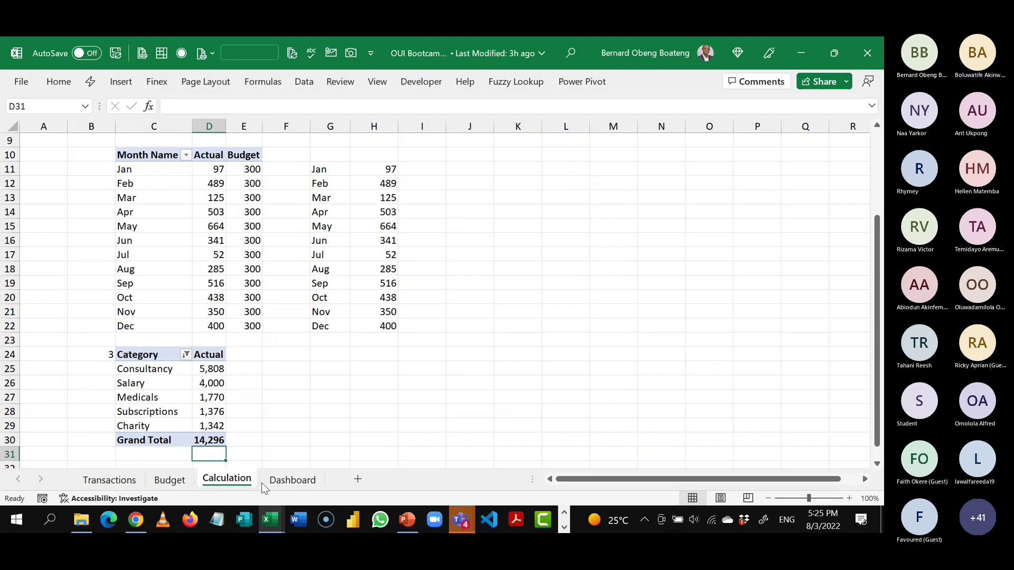
left_click(281, 480)
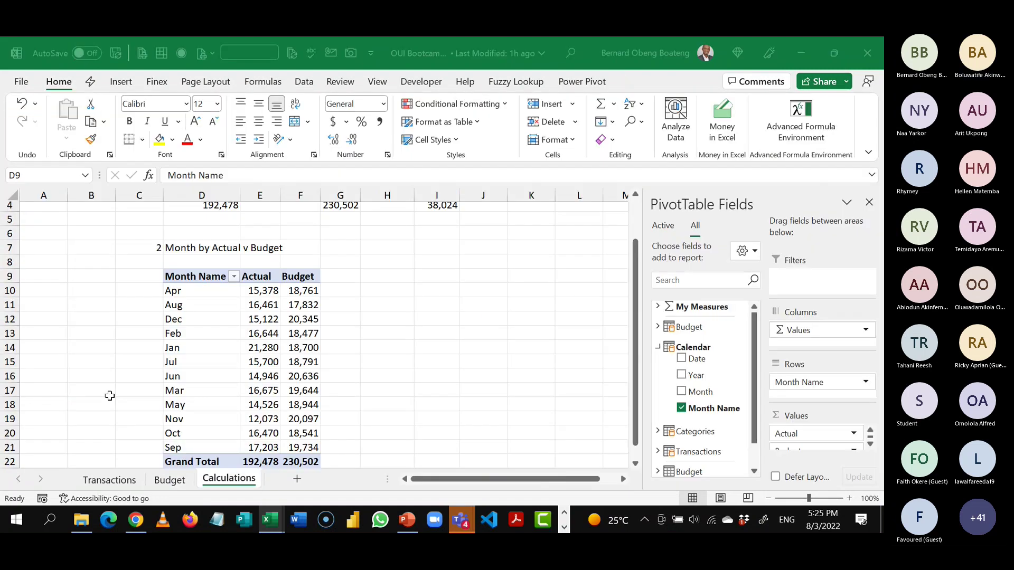
left_click_drag(176, 276, 176, 284)
left_click(193, 292)
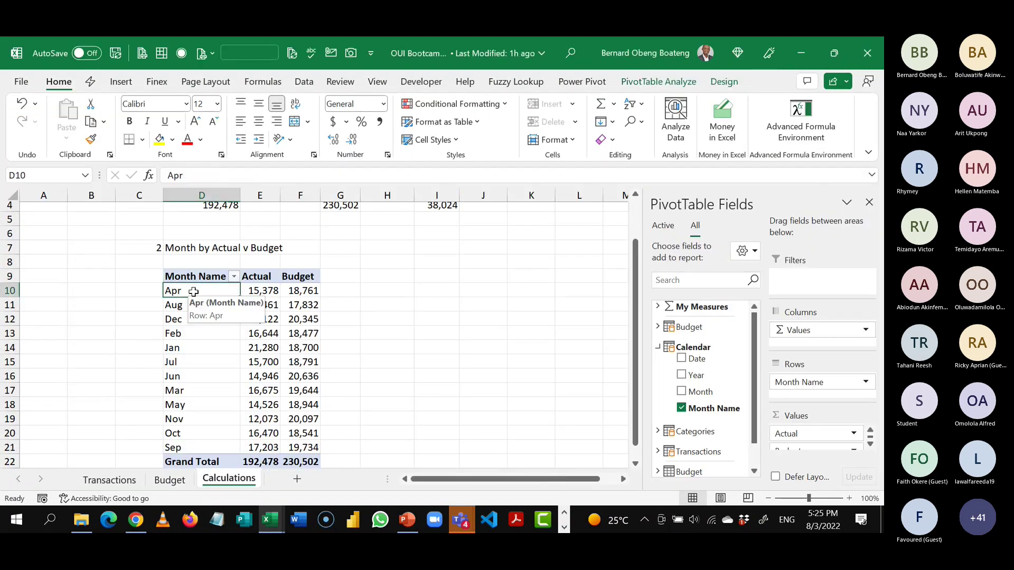
key("shift+Down")
key("shift+Down")
key("shift+Down")
key("shift+Down")
key("shift+Down")
key("shift+Down")
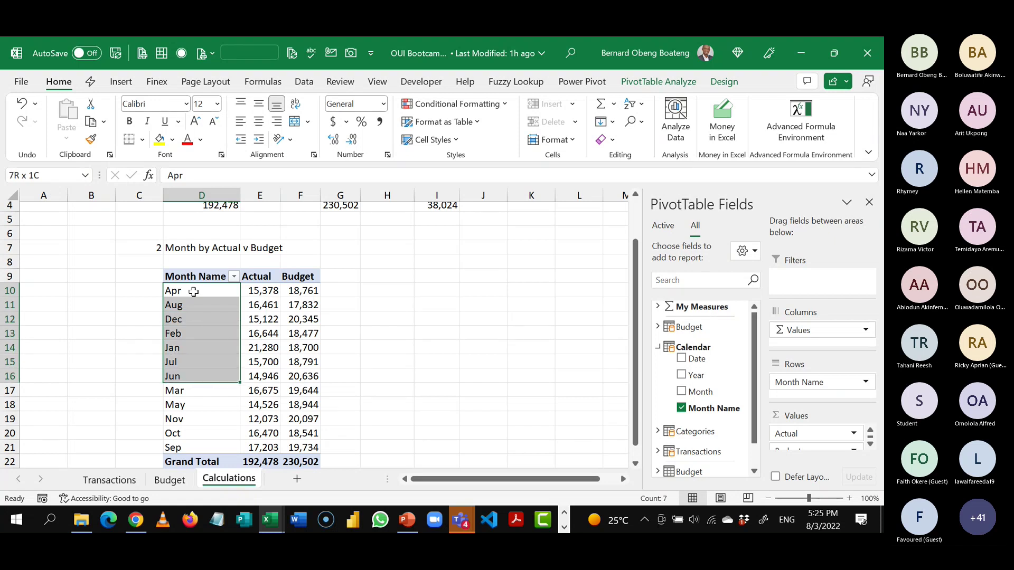
key("Down")
key("Down")
key("Up")
key("Up")
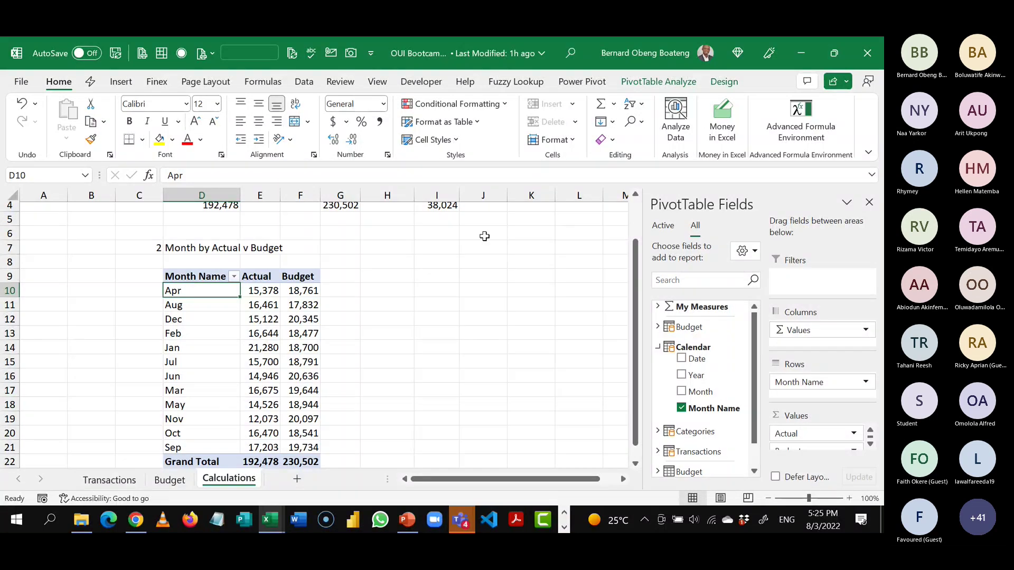
- Open the data model in Power Pivot and display the Calendar table
left_click(587, 82)
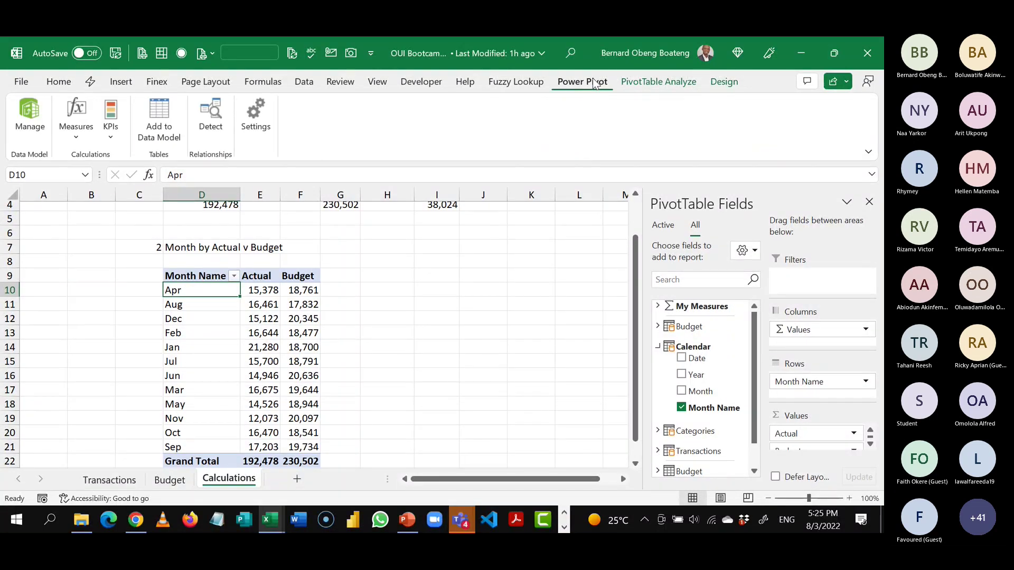
left_click(33, 127)
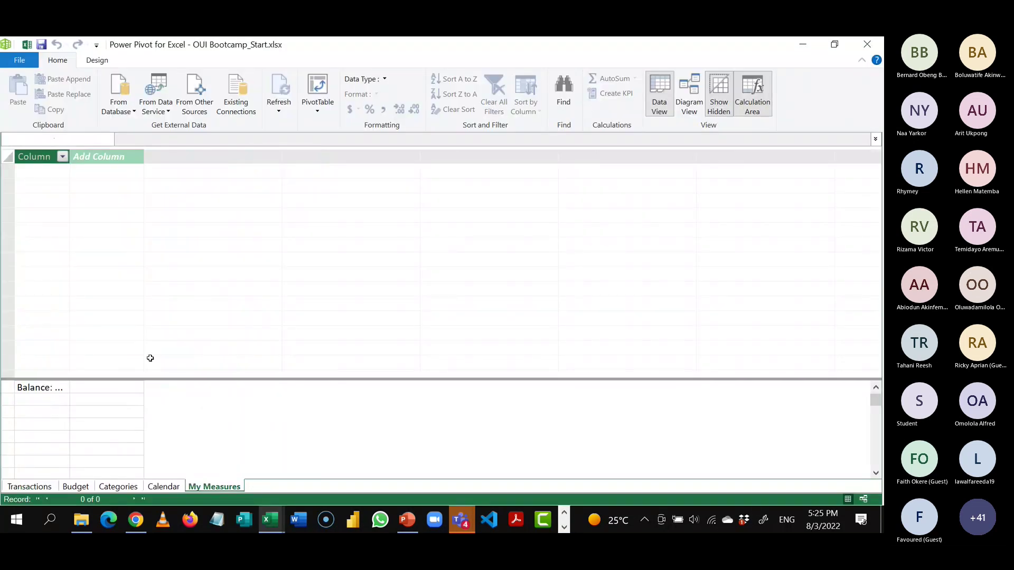
left_click(153, 487)
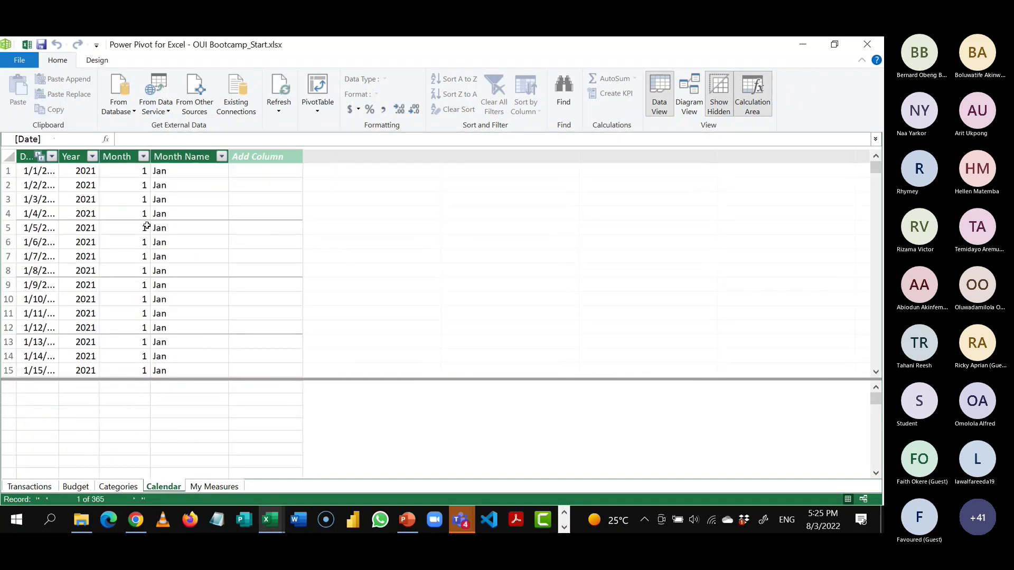
- Sort the Calendar table's Month Name column by its Month column and return to the workbook
left_click(117, 156)
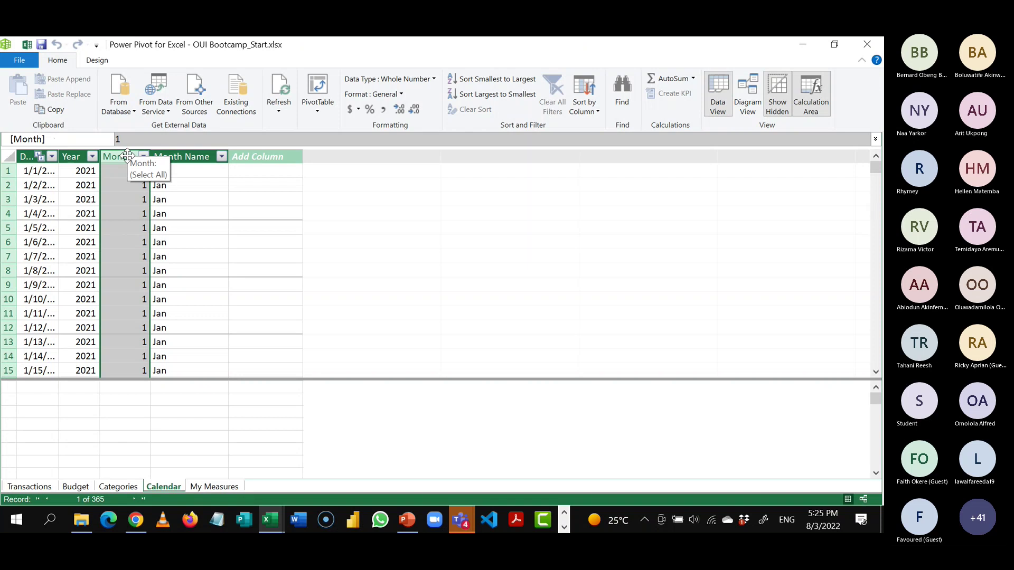
left_click(187, 158)
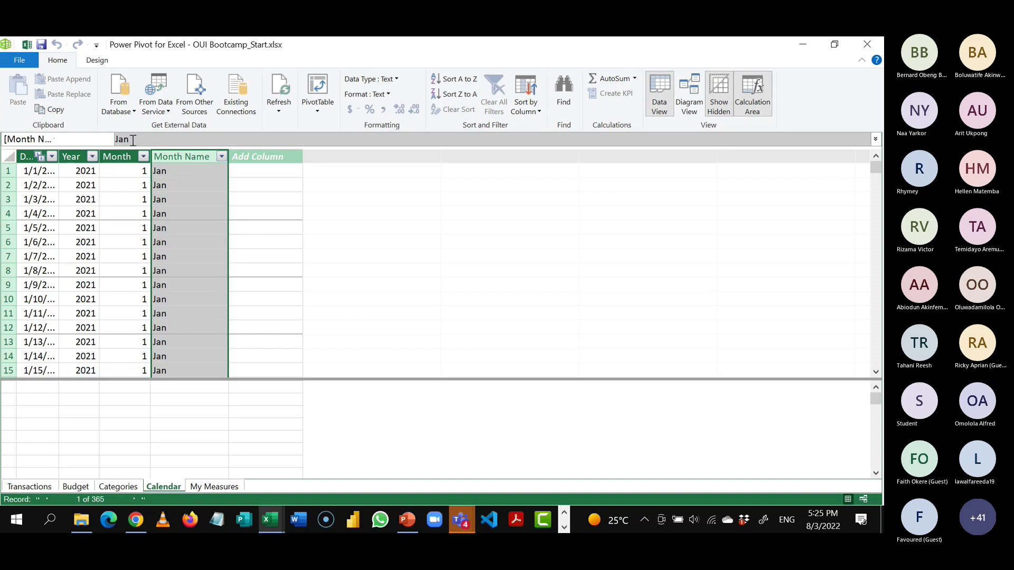
left_click(120, 156)
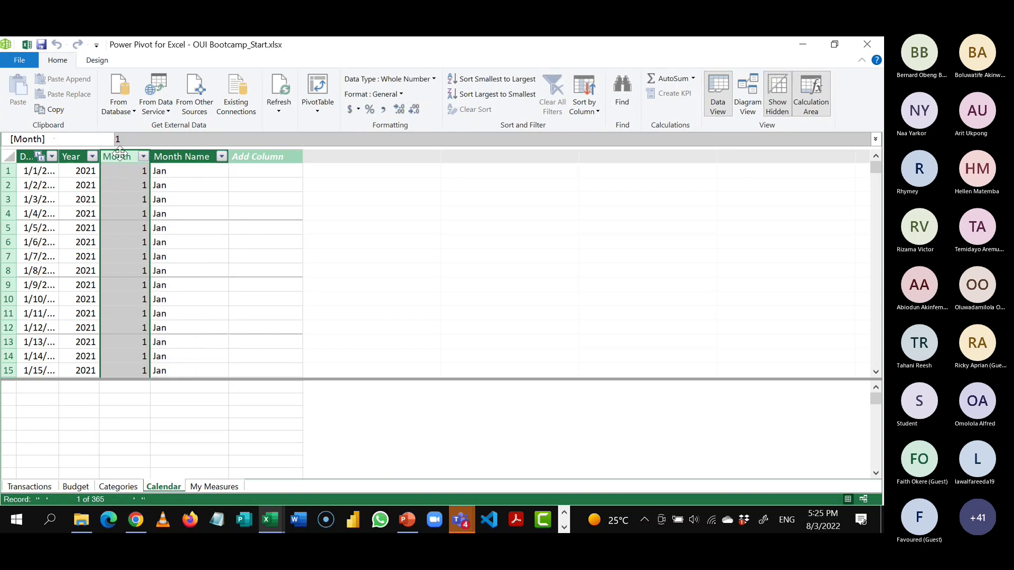
left_click(172, 157)
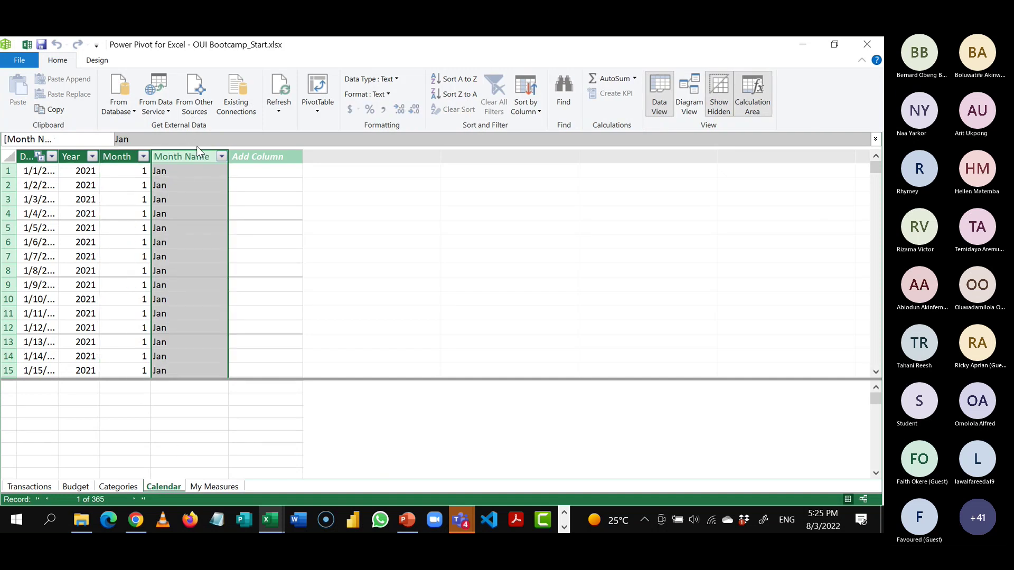
left_click(533, 112)
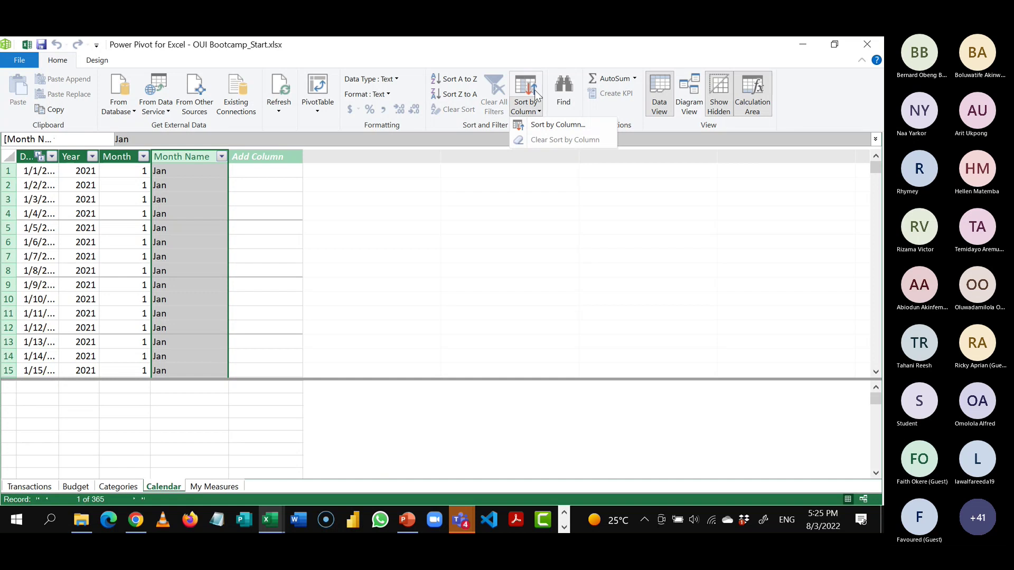
left_click(549, 125)
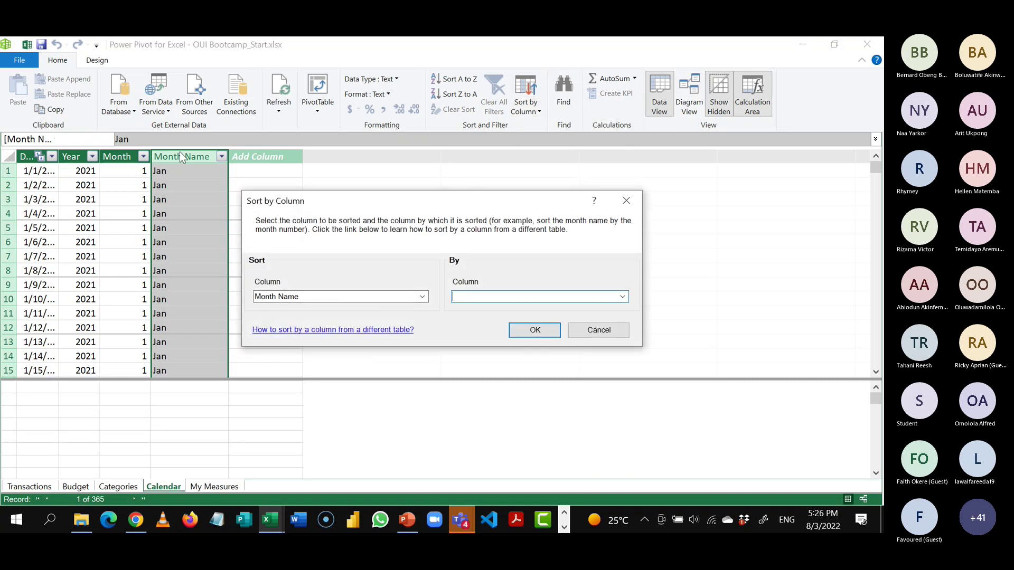
left_click(622, 297)
left_click(595, 328)
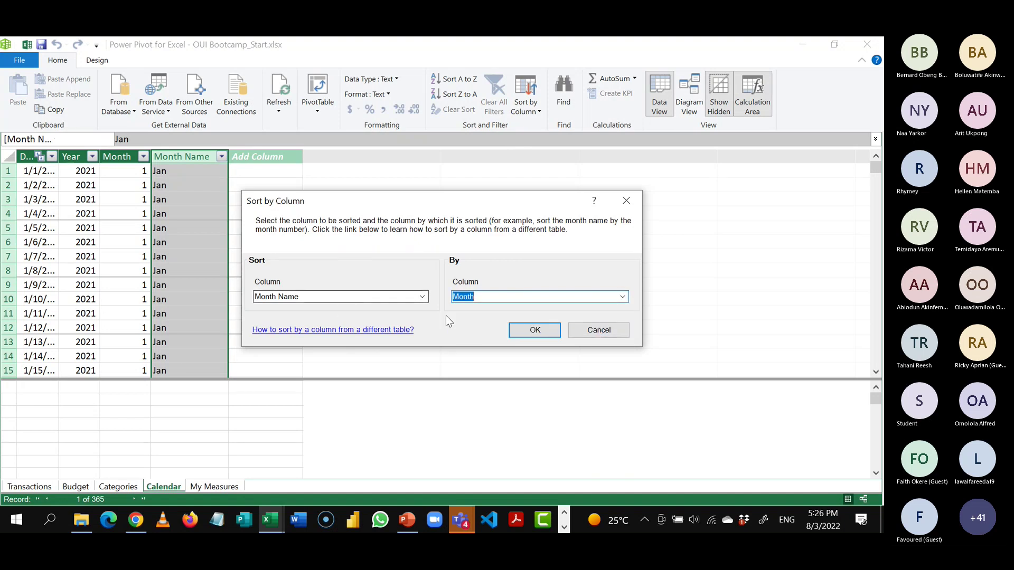
left_click(515, 329)
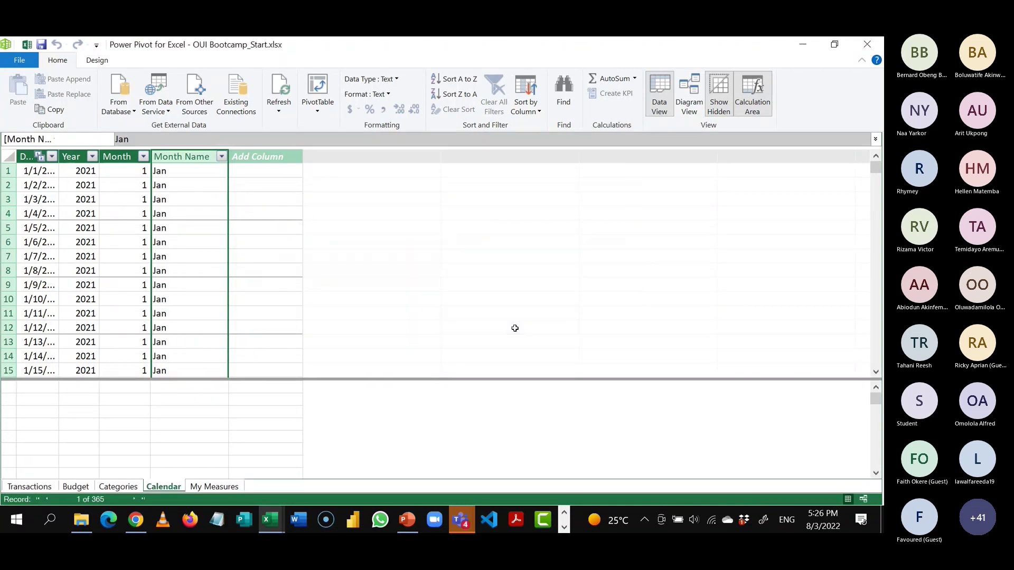
left_click(867, 44)
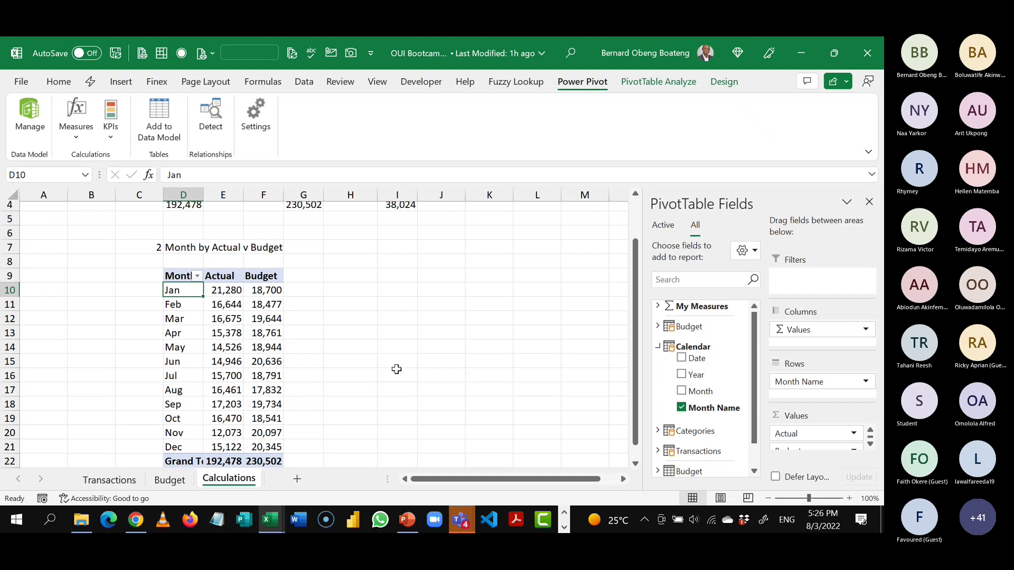
- Hide the PivotTable field list and turn off grand totals for rows and columns in the monthly Actual v Budget PivotTable
left_click(870, 203)
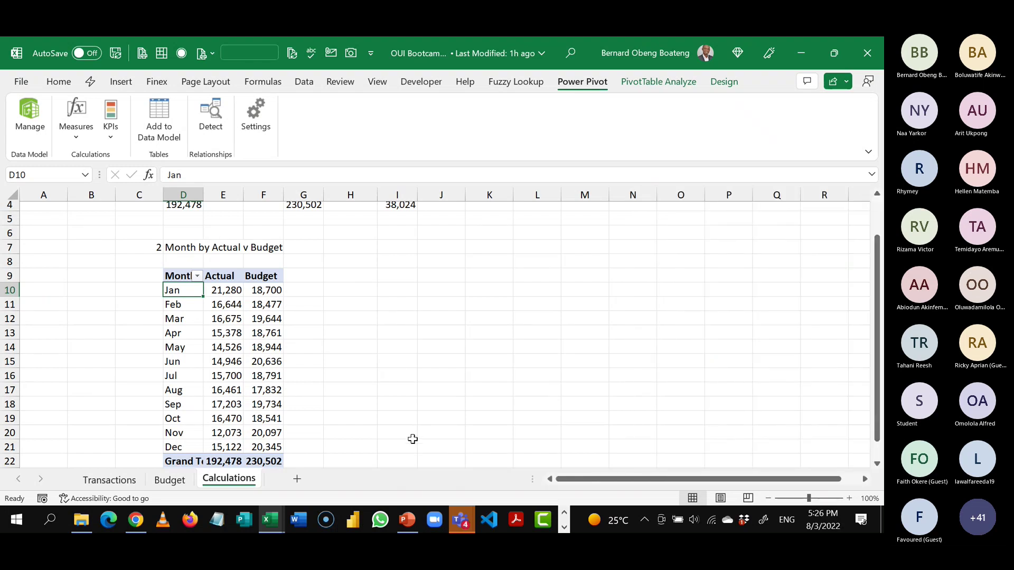
left_click(239, 378)
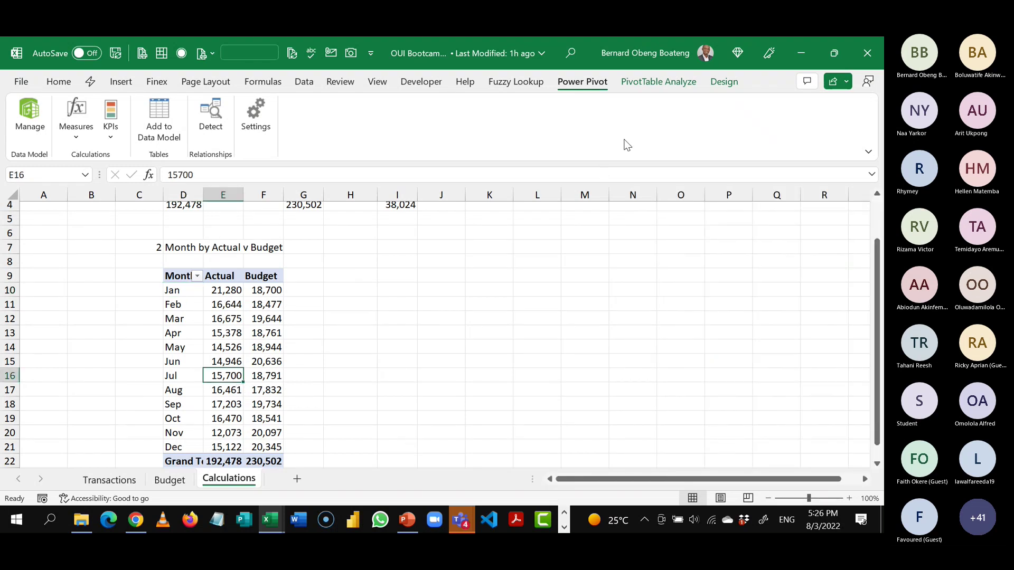
left_click(658, 87)
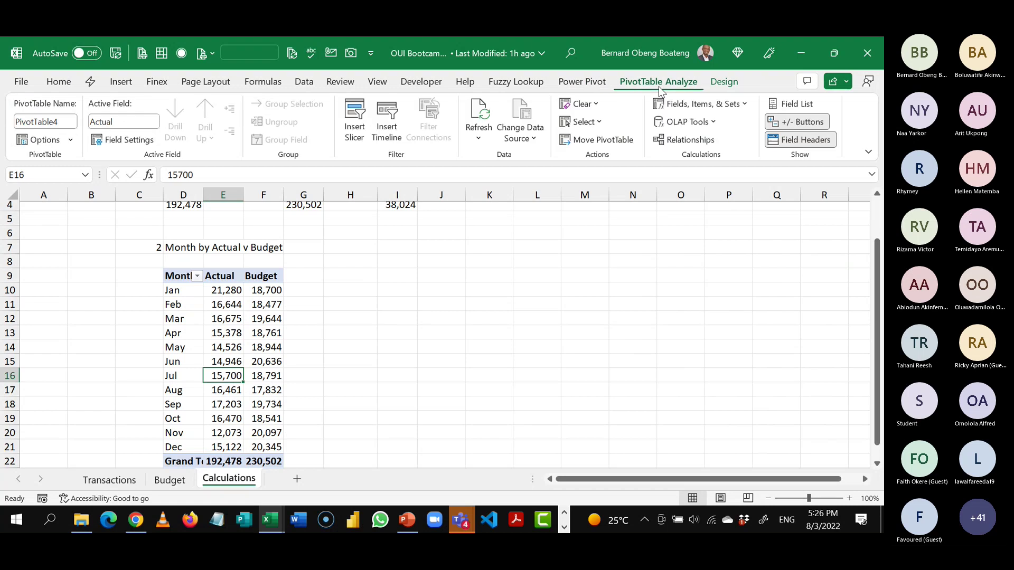
left_click(723, 83)
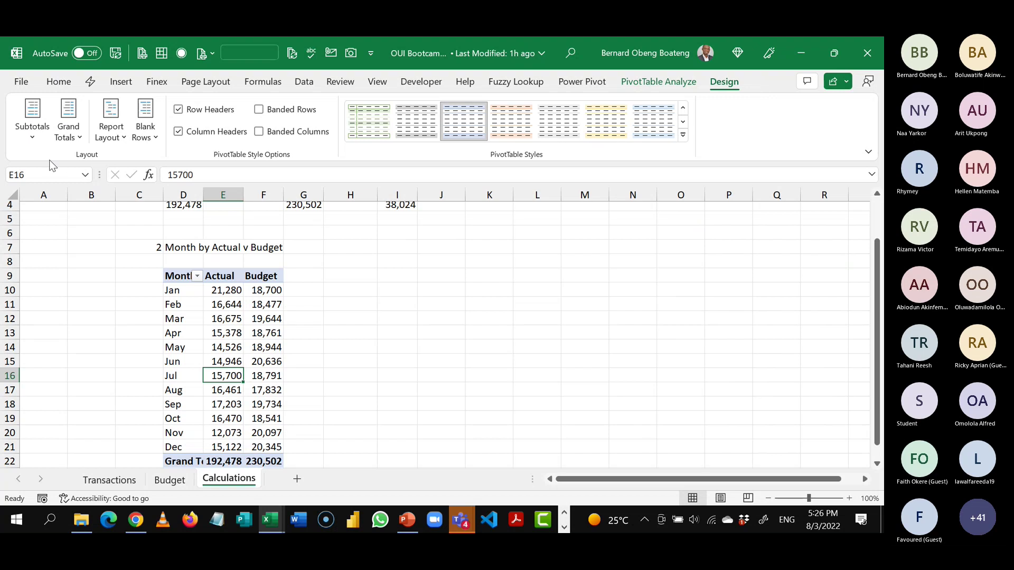
left_click(68, 130)
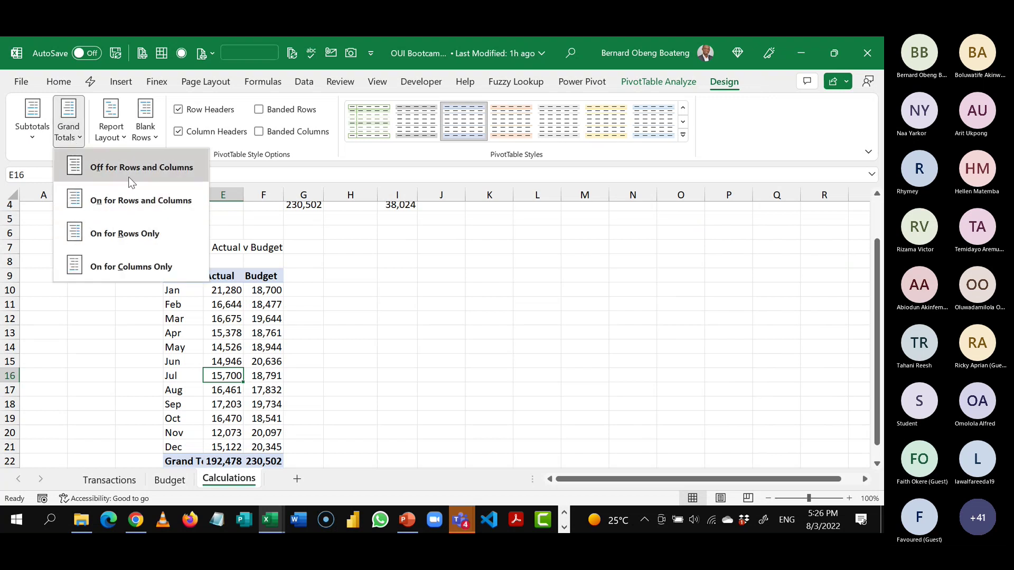
left_click(102, 168)
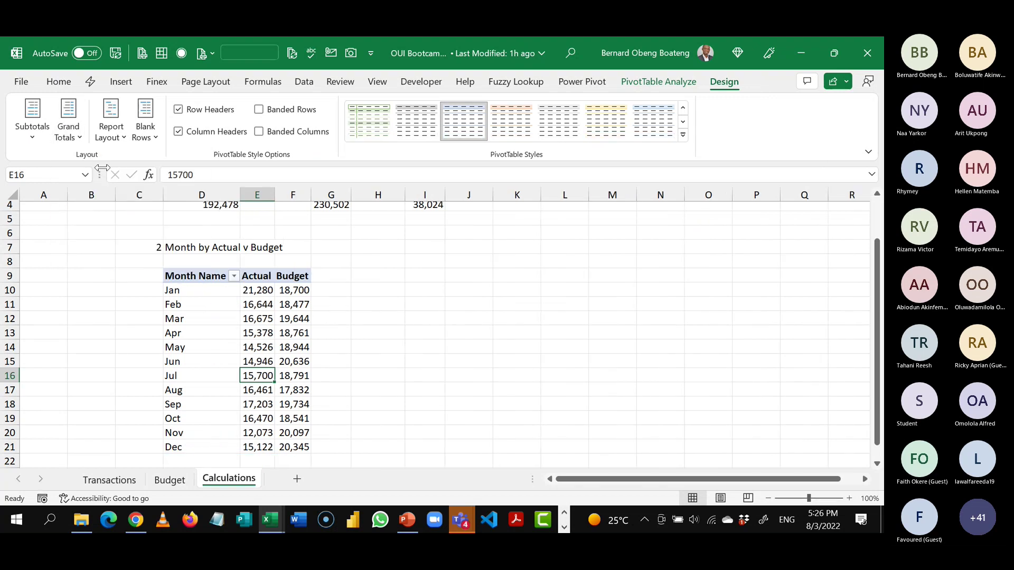
- Enter the section number 3 in cell C24, below the monthly PivotTable
left_click(183, 290)
key("Down")
key("Down")
key("Down")
key("Down")
key("Down")
key("Down")
key("Down")
key("Down")
key("Down")
key("Down")
key("Down")
key("Down")
key("Down")
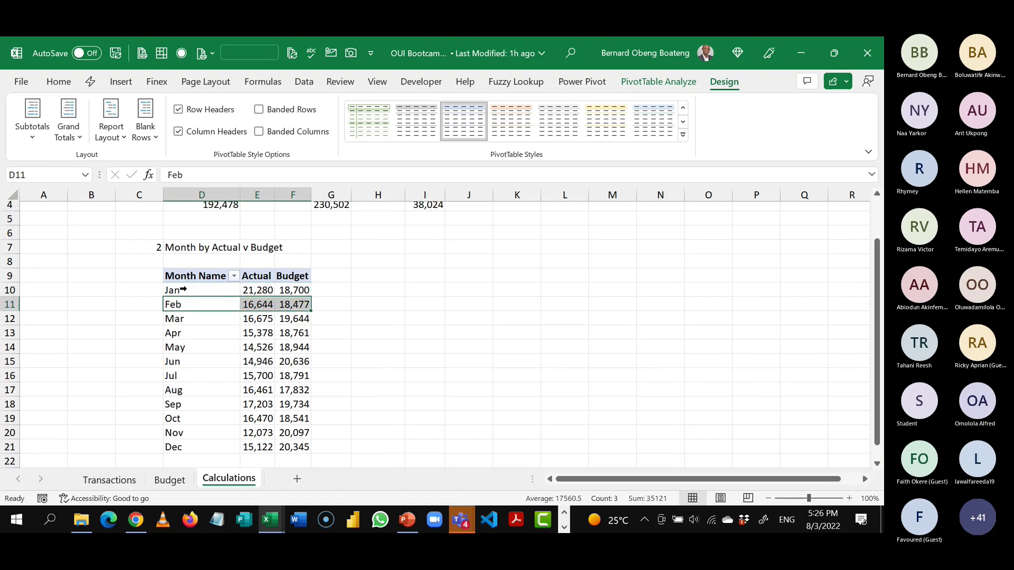
key("Down")
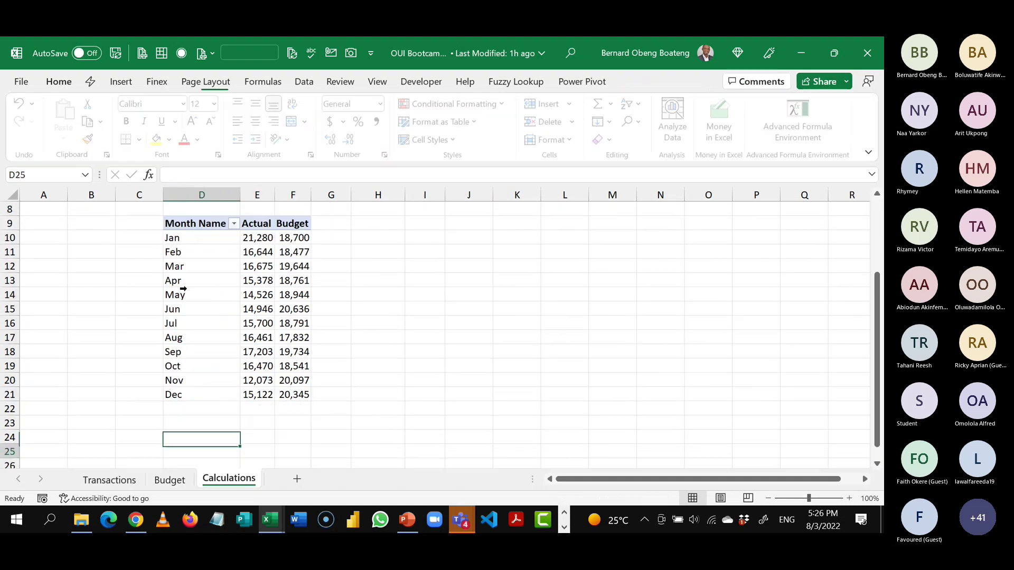
key("Left")
type("3")
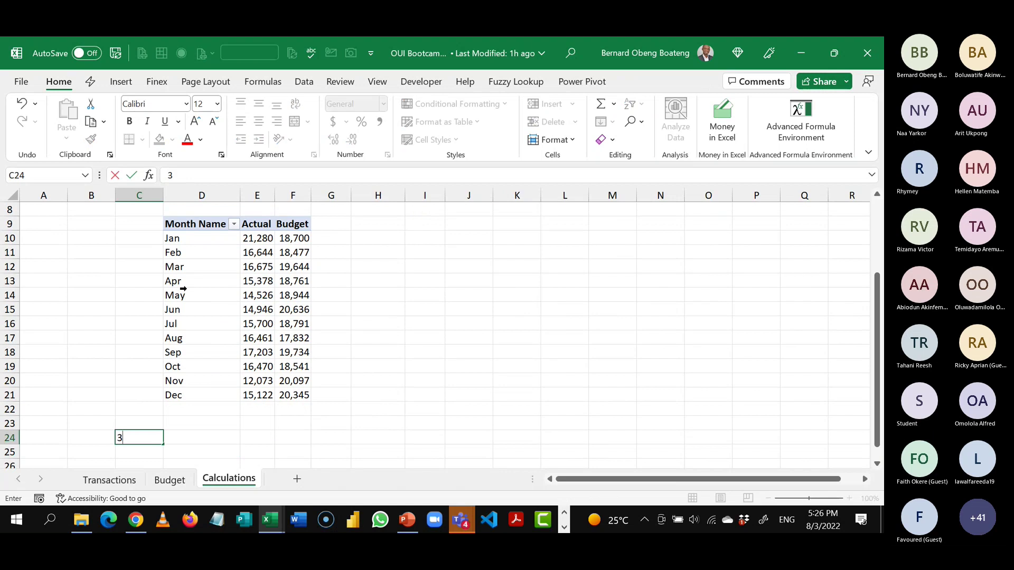
key("Return")
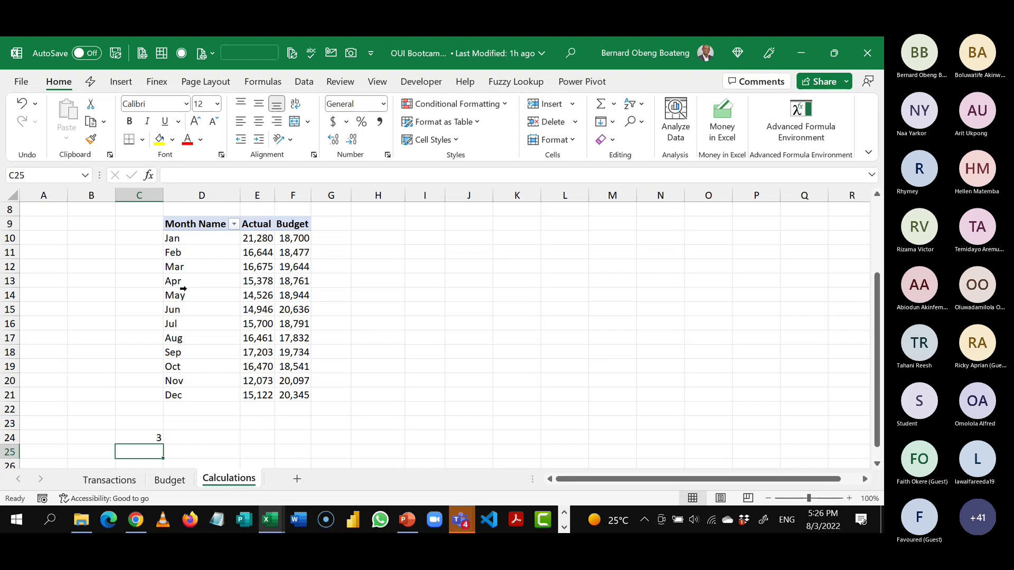
- Examine the monthly PivotTable and the Top 5 chart on the finished workbook's dashboard
mouse_move(264, 327)
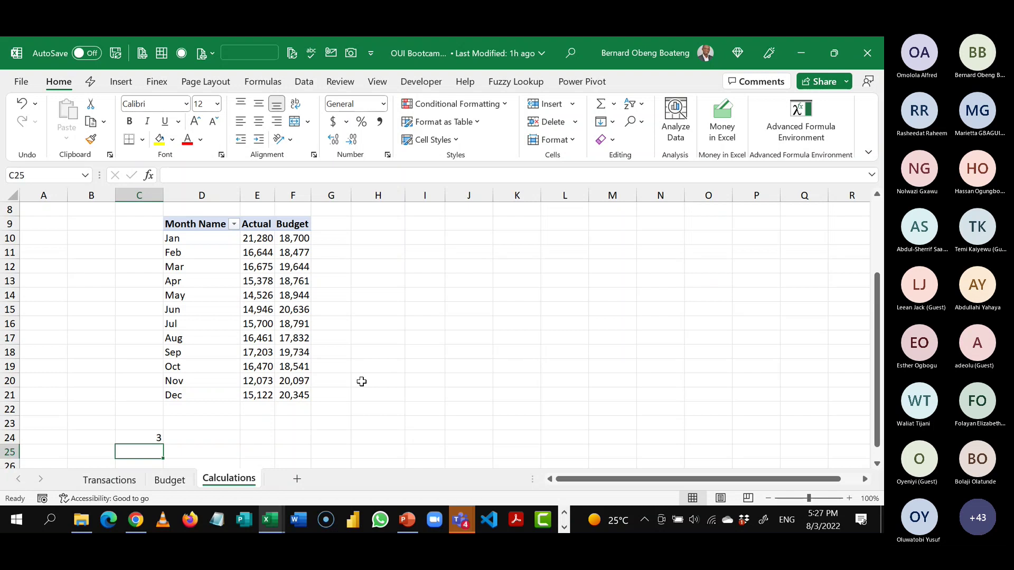
key("Up")
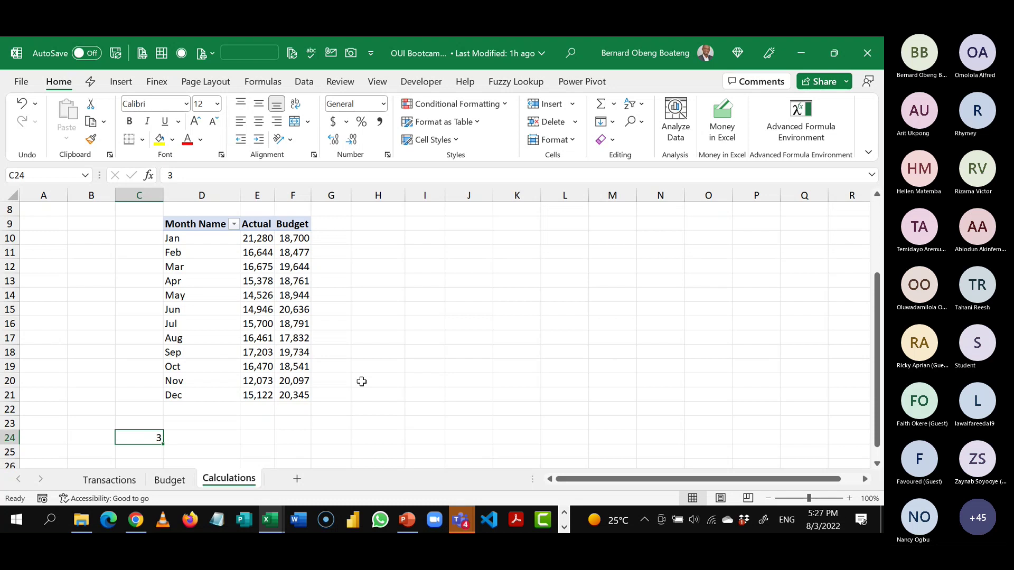
key("Up")
key("Up")
key("Up")
key("Up")
key("Right")
key("Right")
key("Down")
key("Down")
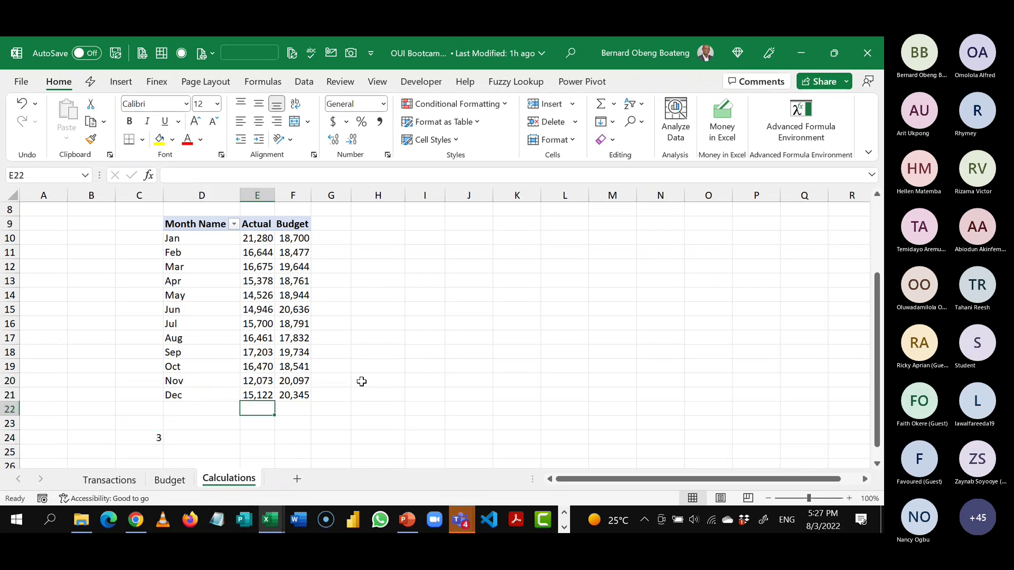
key("Up")
key("Up")
left_click(244, 297)
key("Up")
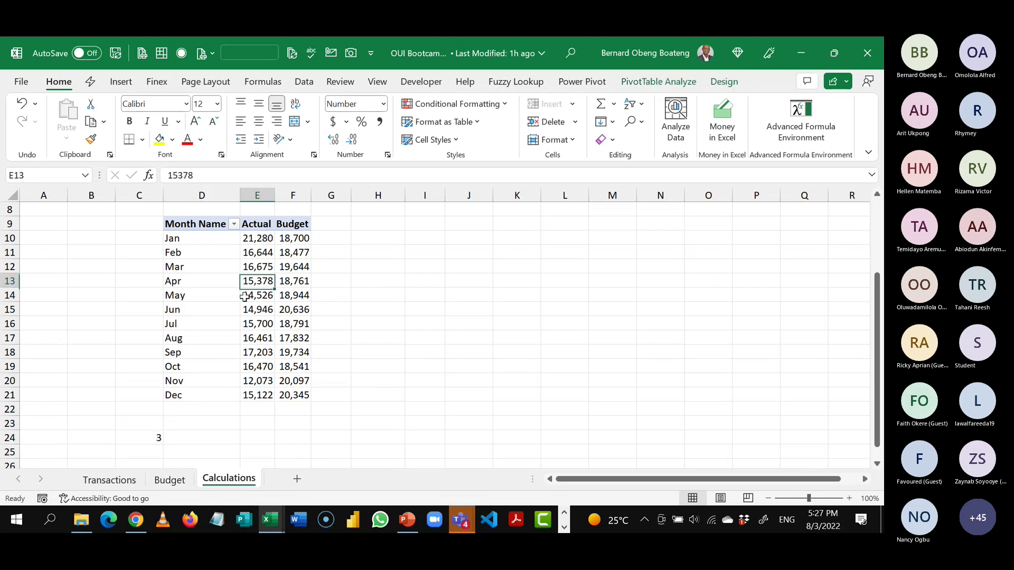
key("ctrl+Tab")
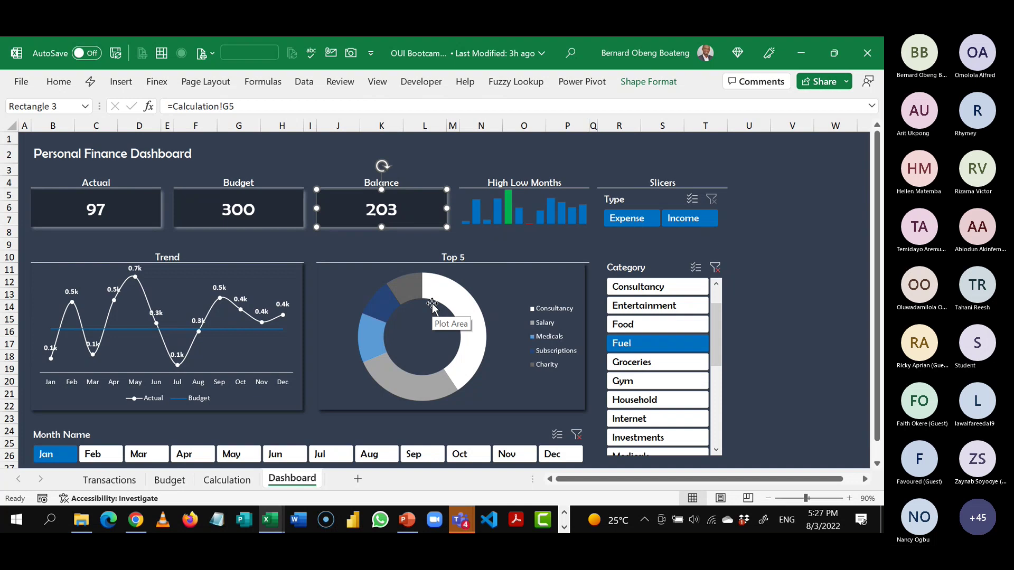
left_click(499, 283)
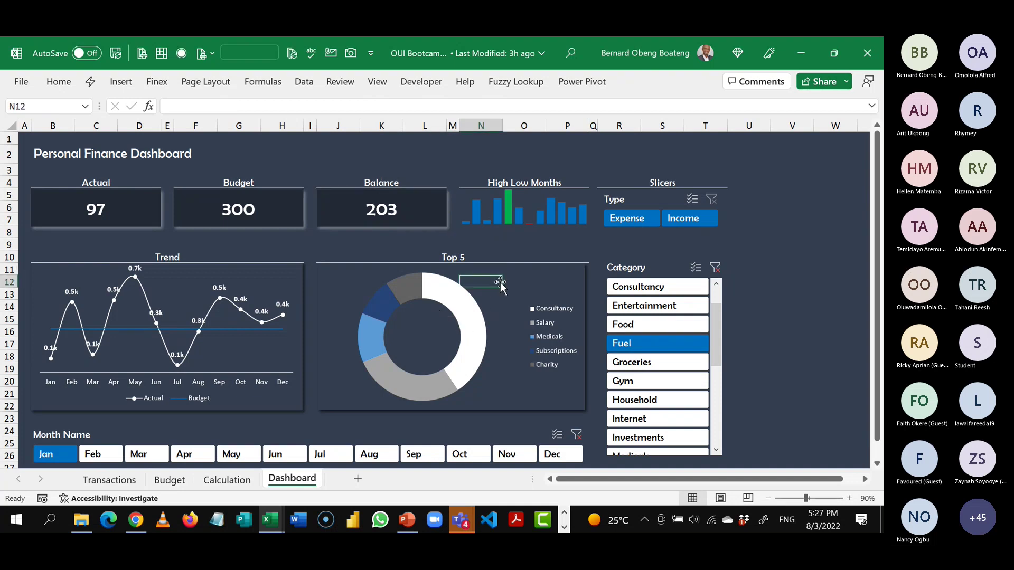
key("alt+Tab")
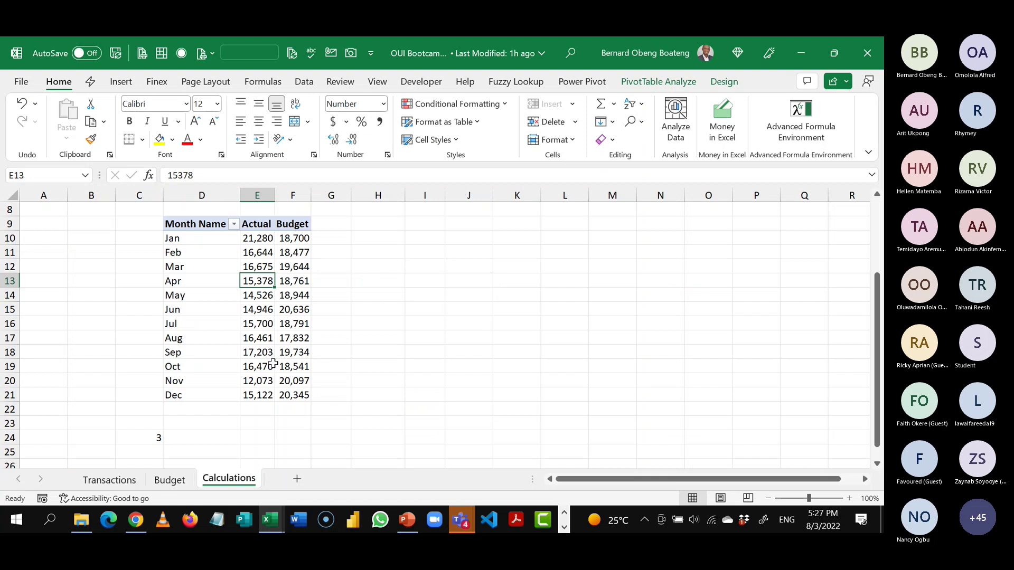
- Copy the Actual PivotTable in D3:D4 and paste the duplicate at D24
left_click(273, 365)
key("Up")
key("Up")
key("Up")
key("Up")
key("Up")
key("Up")
key("Up")
key("Up")
key("Up")
key("Up")
key("Up")
key("Up")
key("Up")
key("Up")
key("Up")
key("Up")
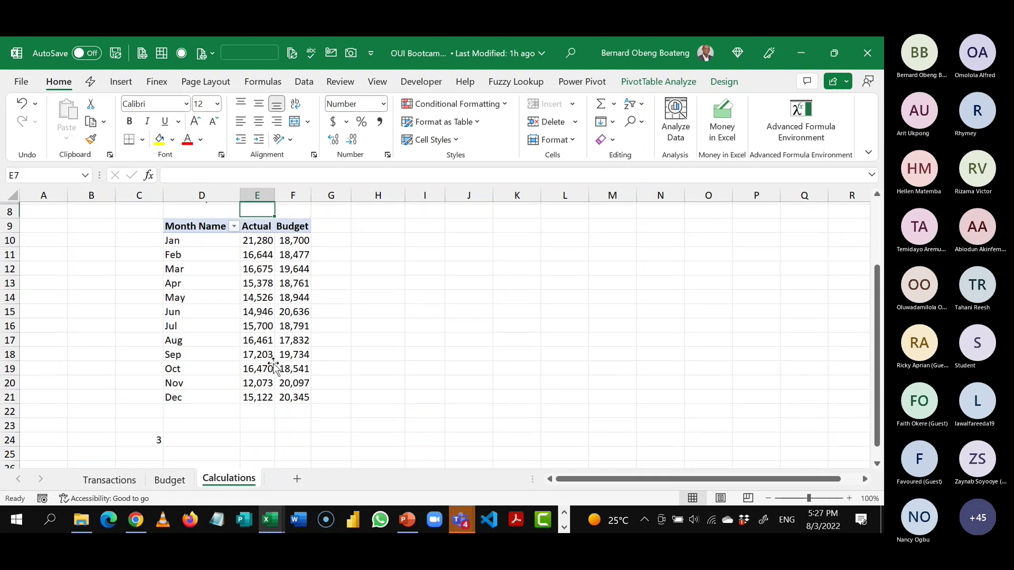
key("Left")
key("shift+Down")
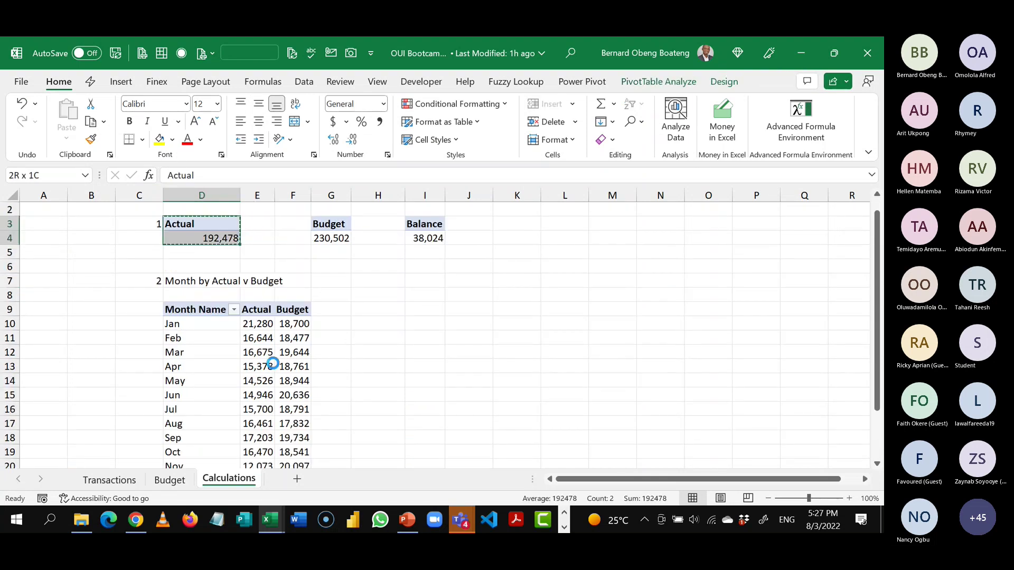
key("ctrl+c")
key("Down")
key("Down")
key("Down")
key("Down")
key("Down")
key("Down")
key("Down")
key("Down")
key("Down")
key("Down")
key("Down")
key("Down")
key("Down")
key("Down")
key("Down")
key("Down")
key("Down")
key("Down")
key("Down")
key("Down")
key("Down")
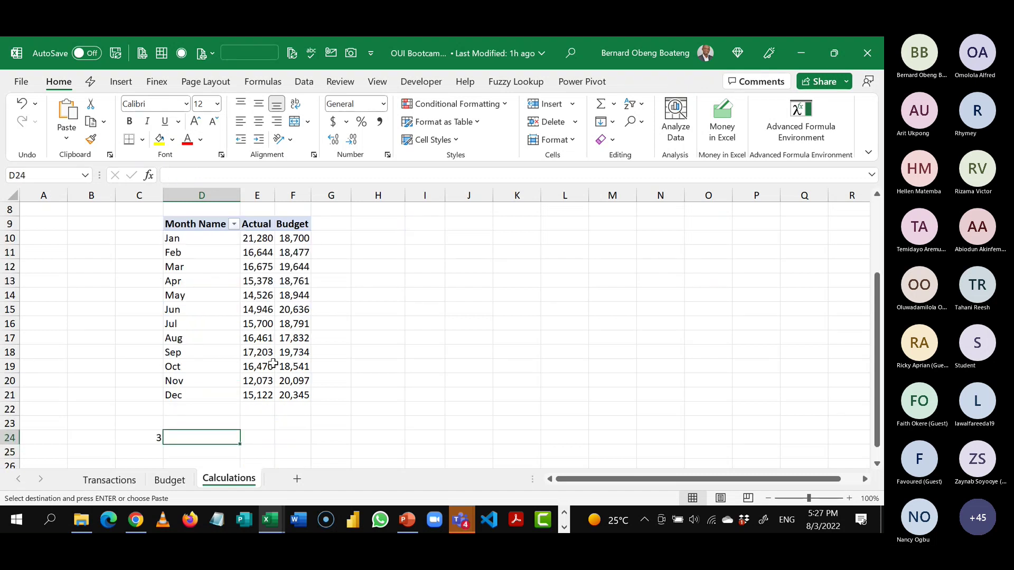
key("ctrl+v")
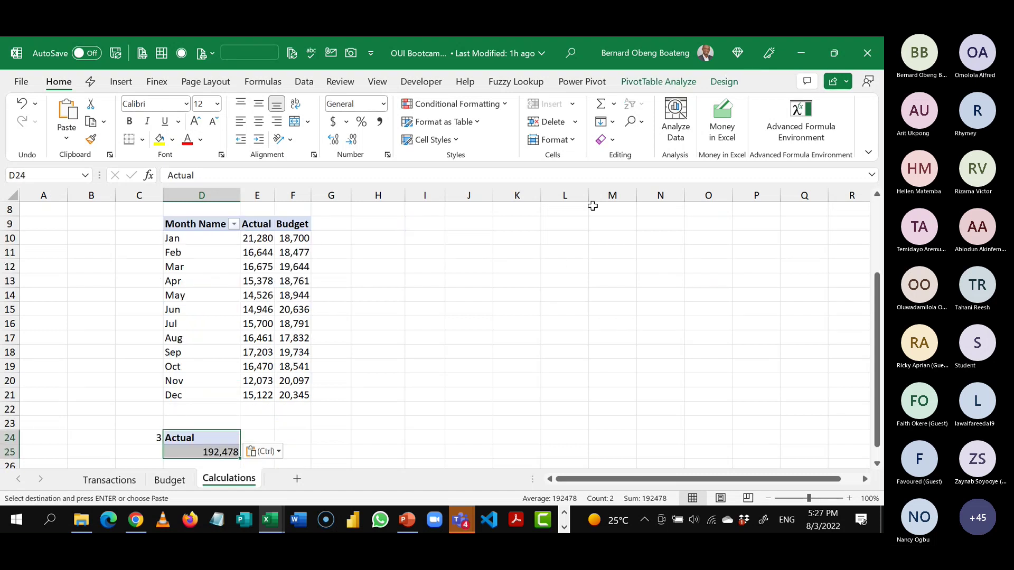
- Add the Category field from the Categories table as rows of the Actual PivotTable at D24
left_click(229, 438)
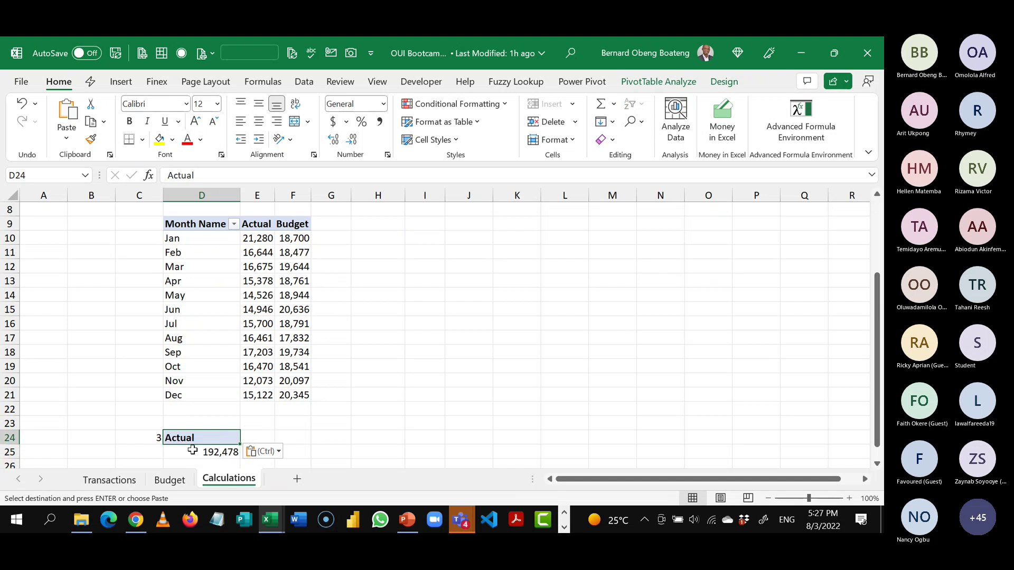
left_click(202, 452)
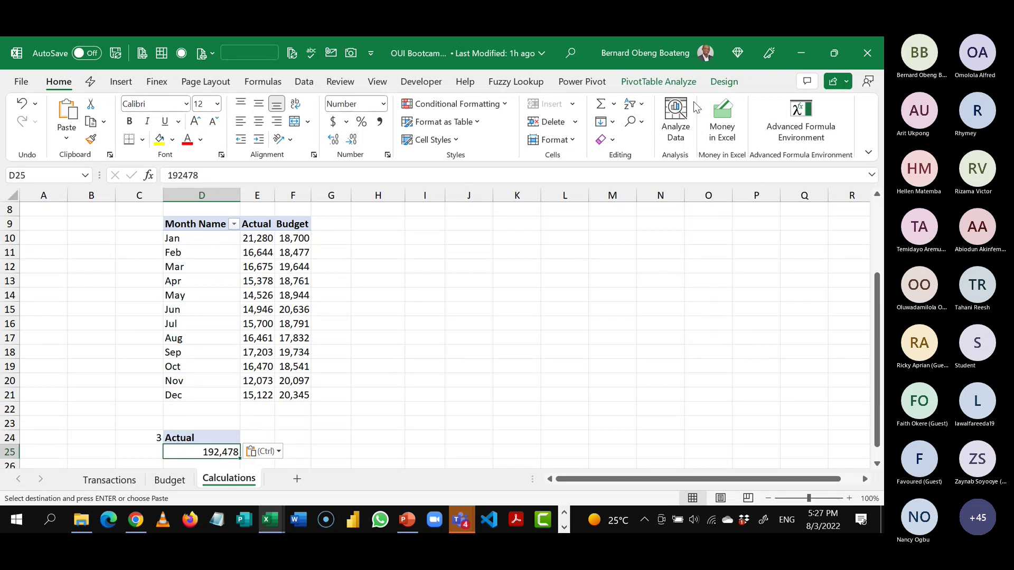
left_click(685, 84)
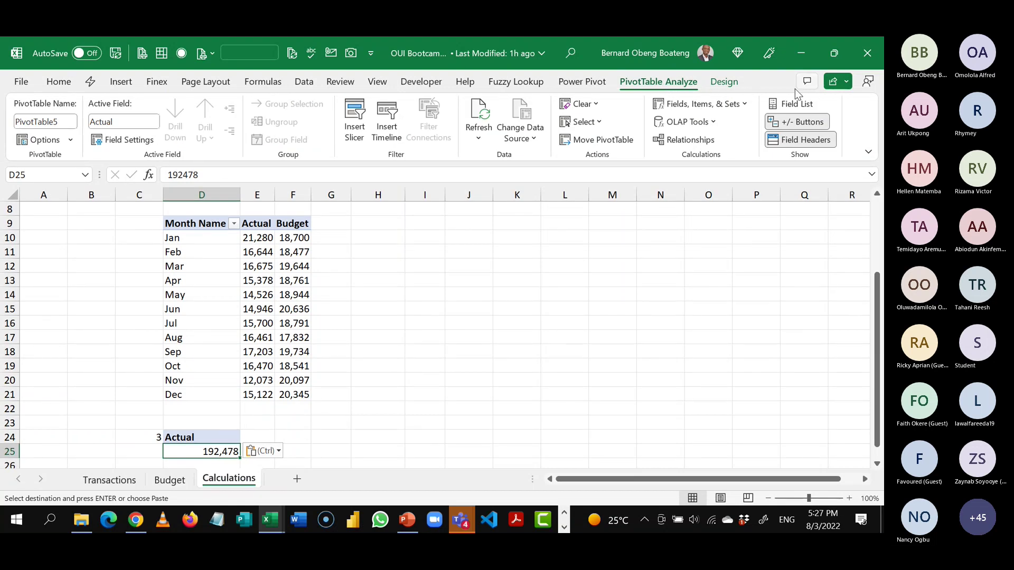
left_click(798, 105)
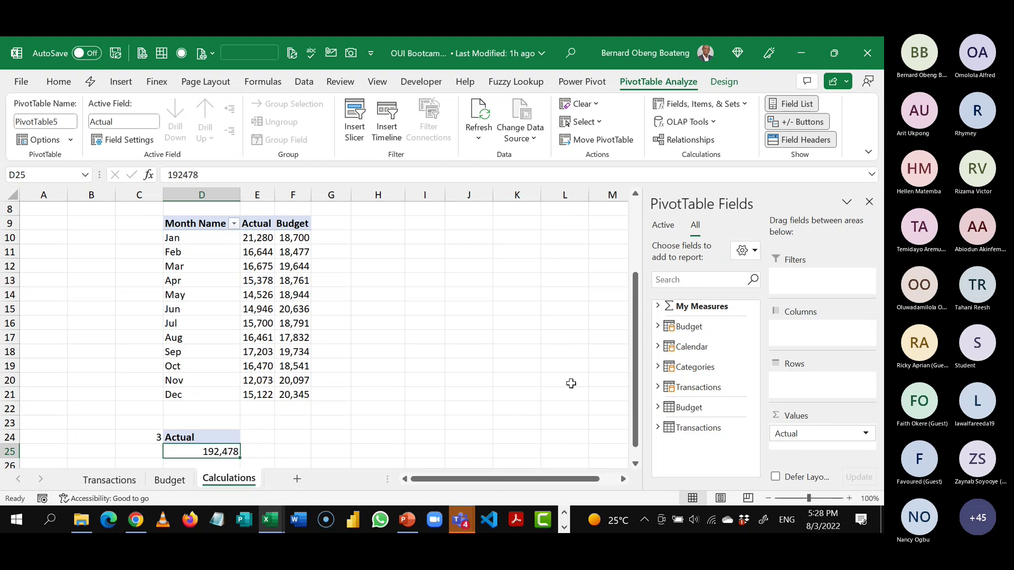
left_click(658, 369)
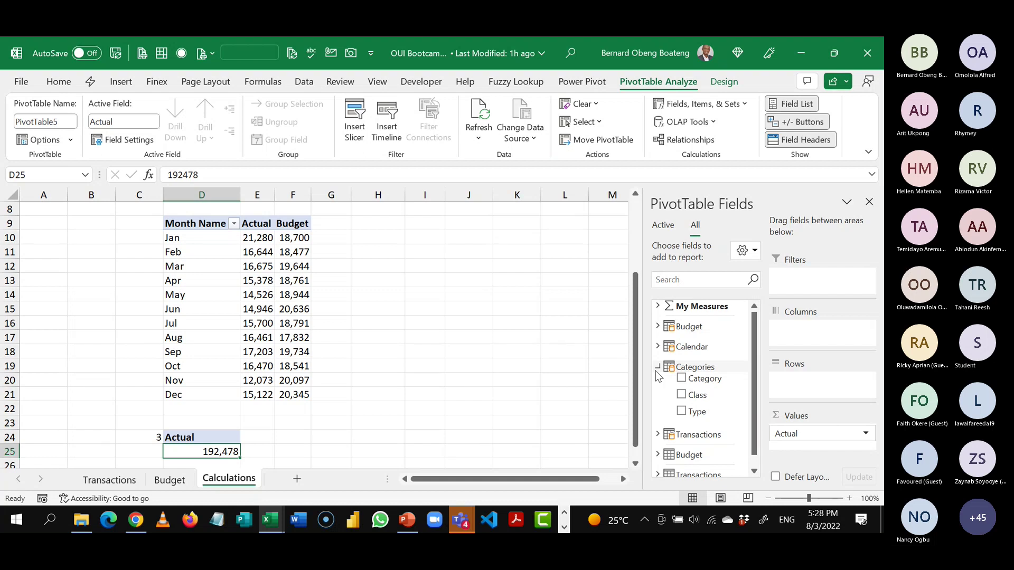
left_click(656, 370)
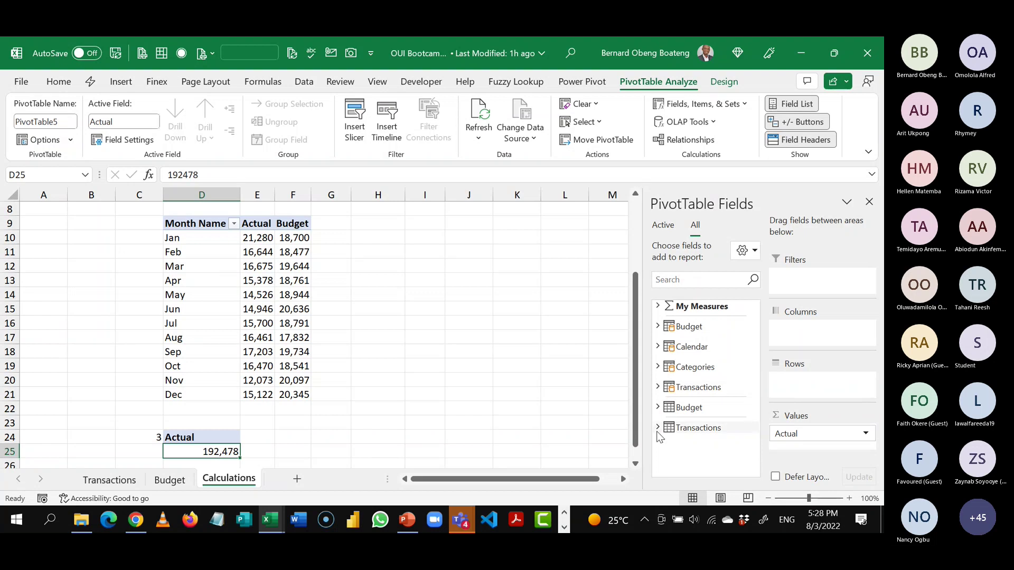
left_click(657, 367)
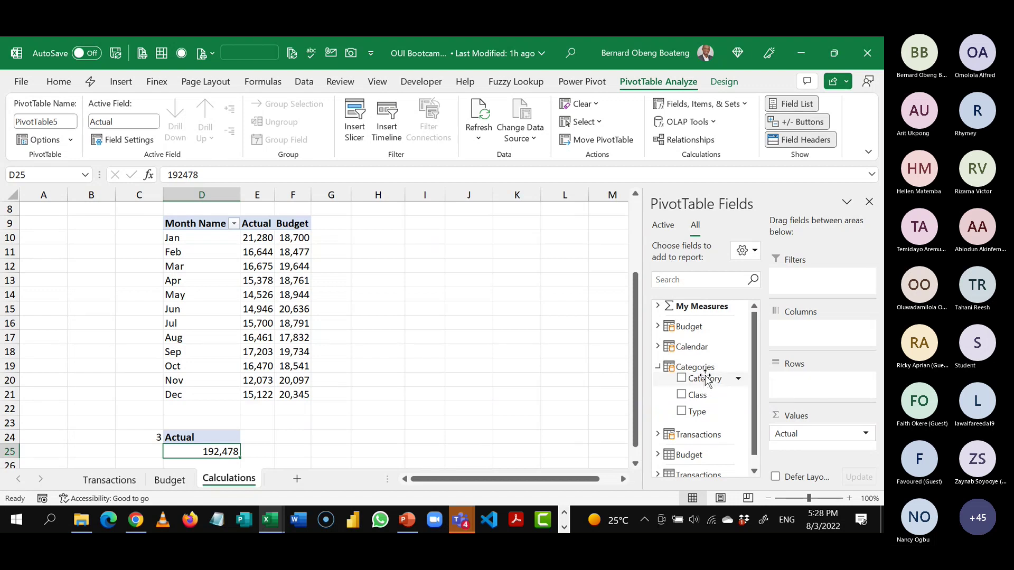
left_click_drag(706, 379, 785, 388)
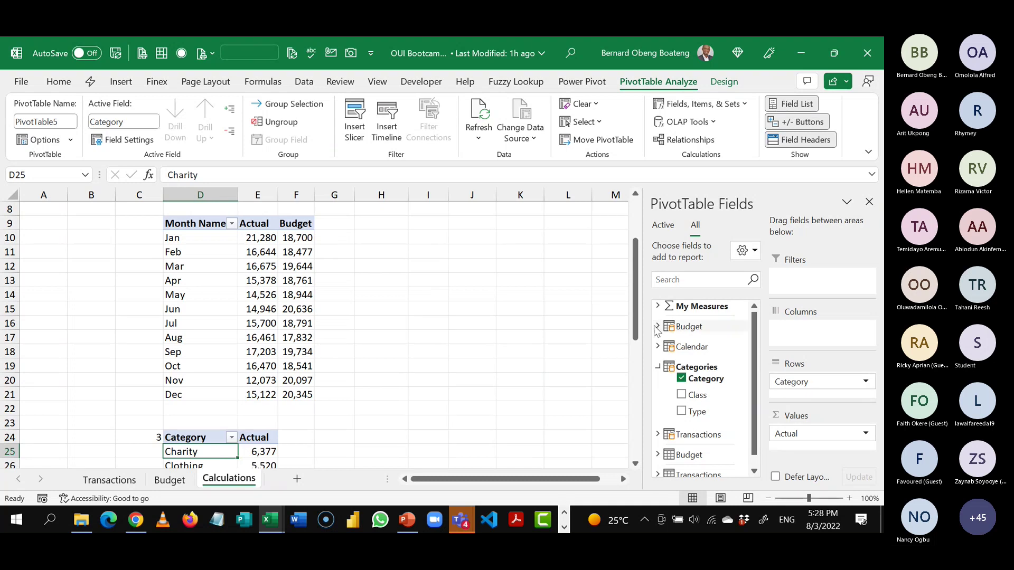
- Filter the category PivotTable to the top 5 items by Actual
left_click_drag(638, 313, 633, 388)
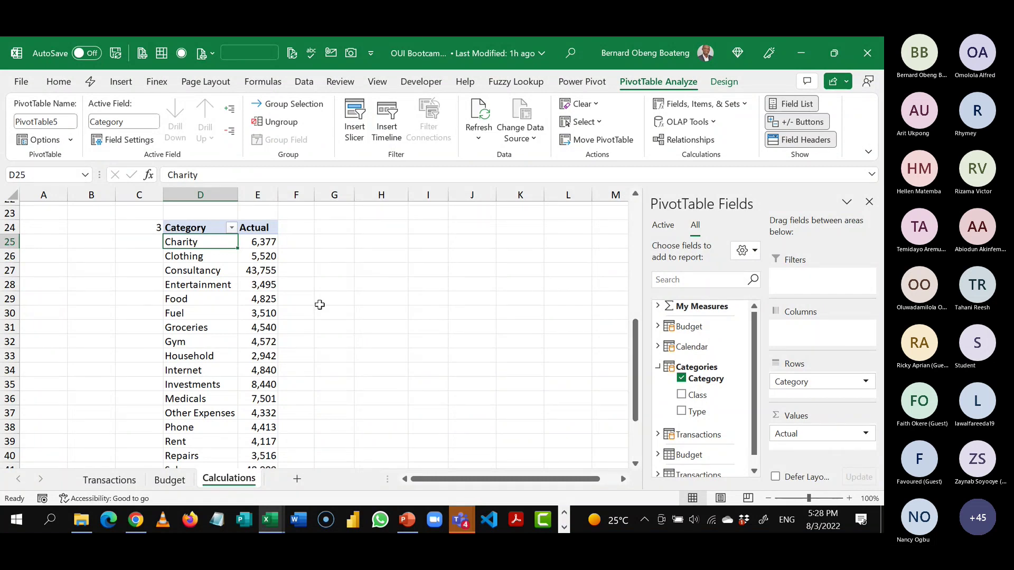
left_click(319, 304)
left_click_drag(319, 304, 250, 260)
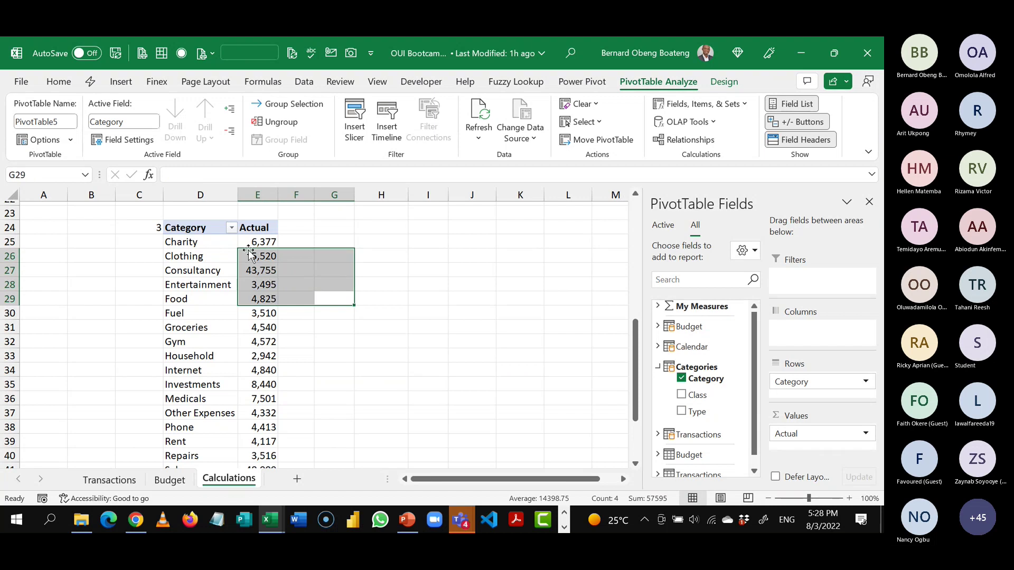
left_click(212, 259)
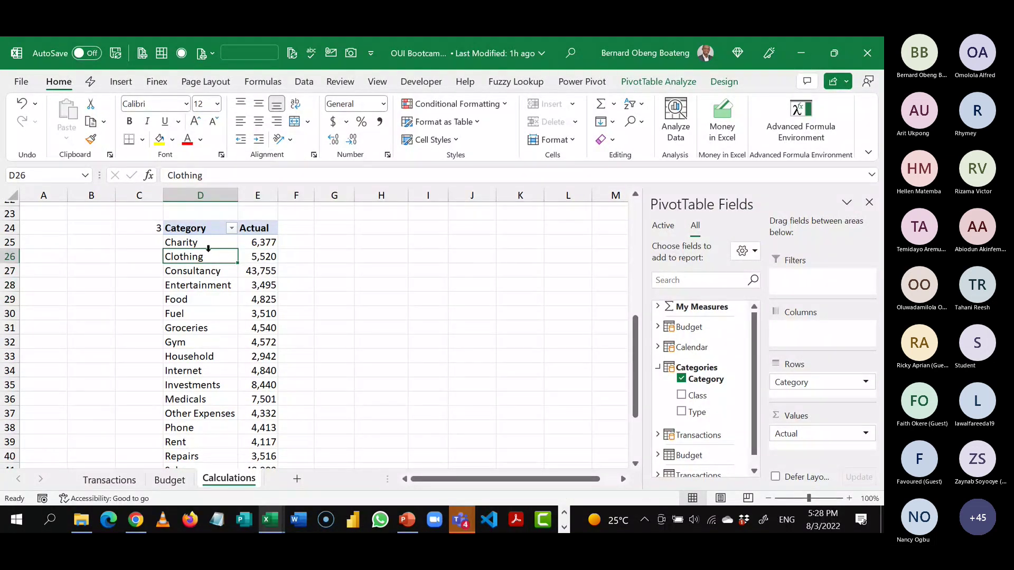
right_click(209, 258)
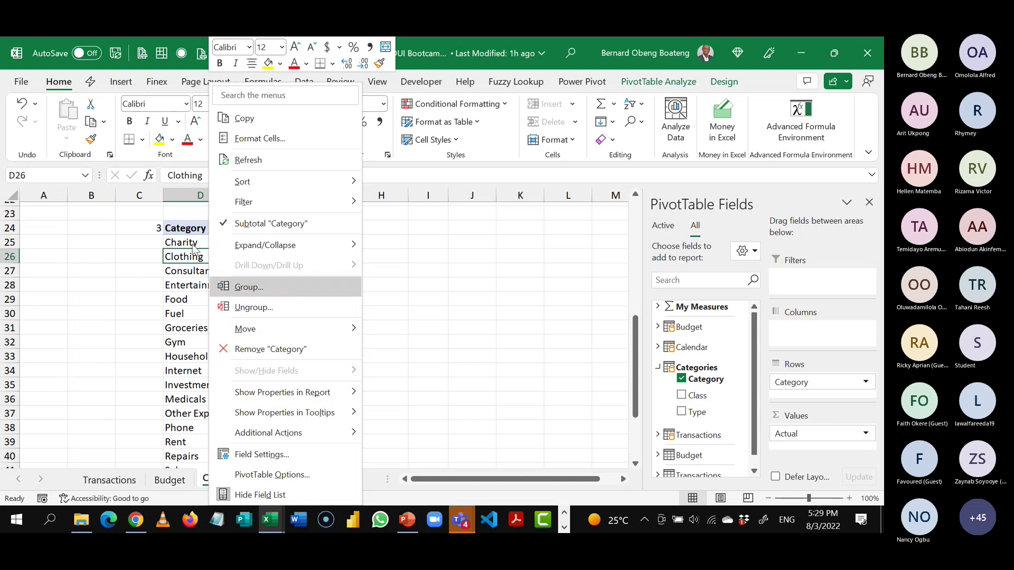
key("Escape")
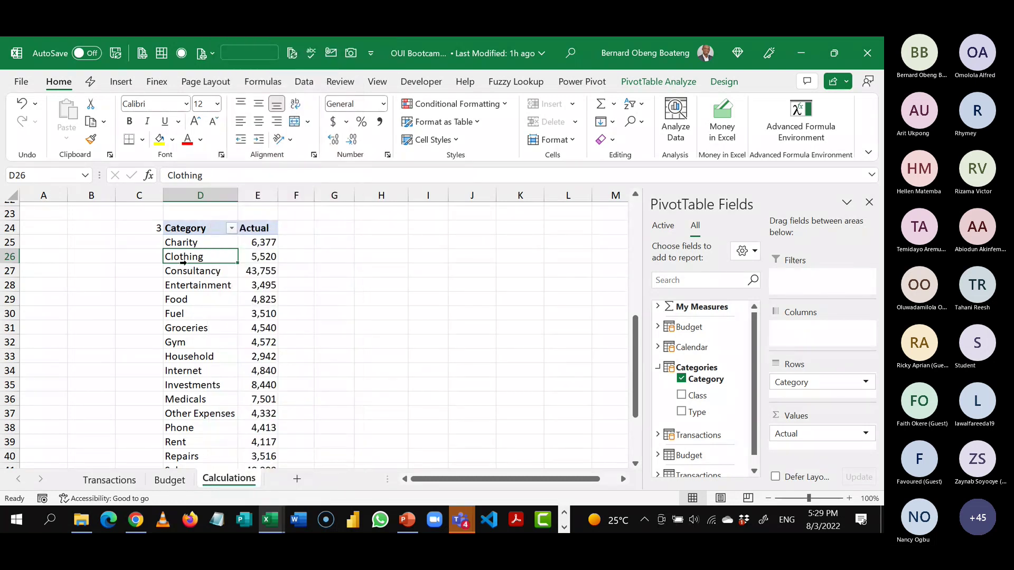
right_click(182, 263)
mouse_move(265, 208)
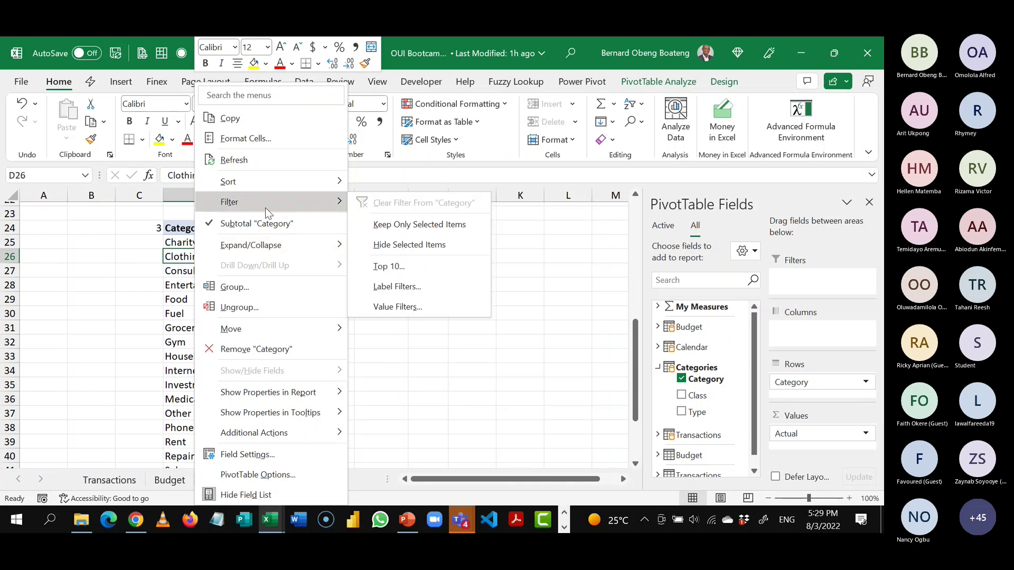
left_click(394, 266)
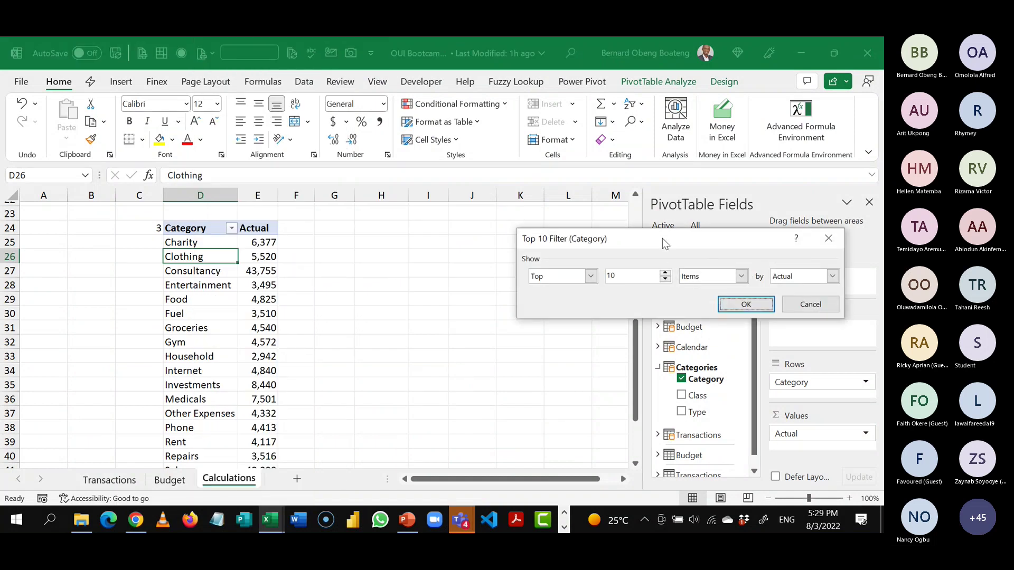
left_click_drag(662, 239, 486, 201)
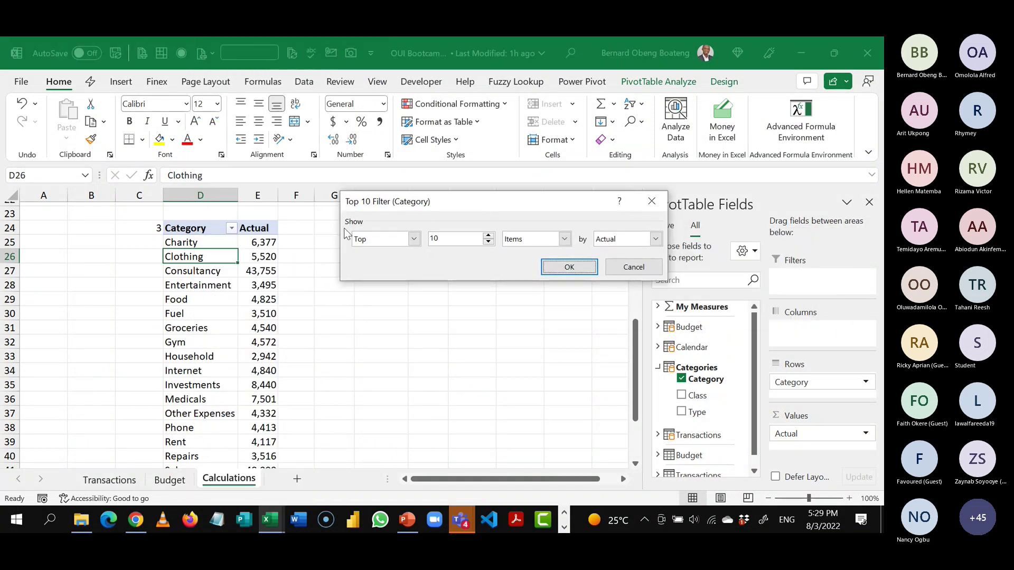
left_click(415, 239)
left_click(417, 239)
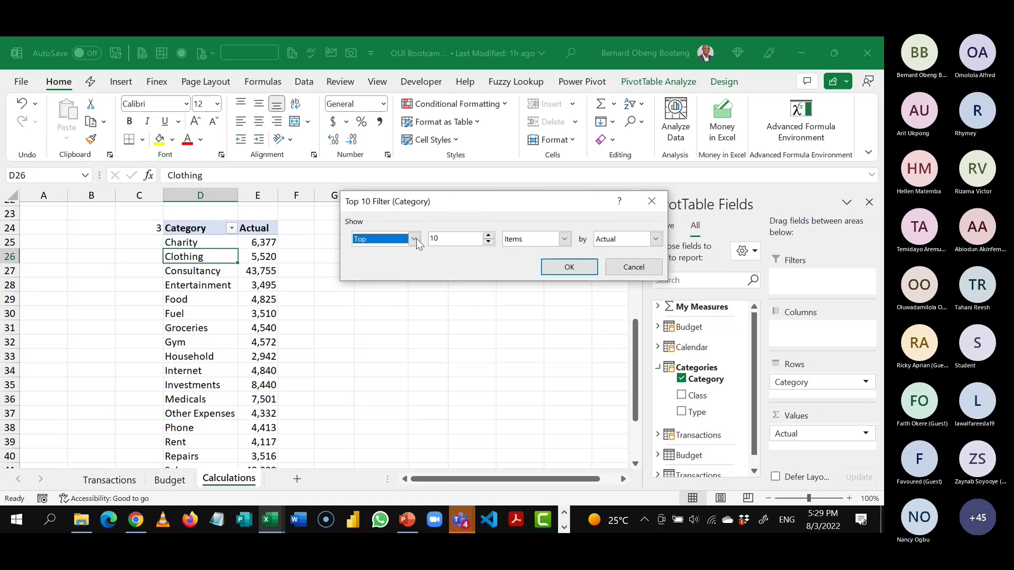
double_click(464, 240)
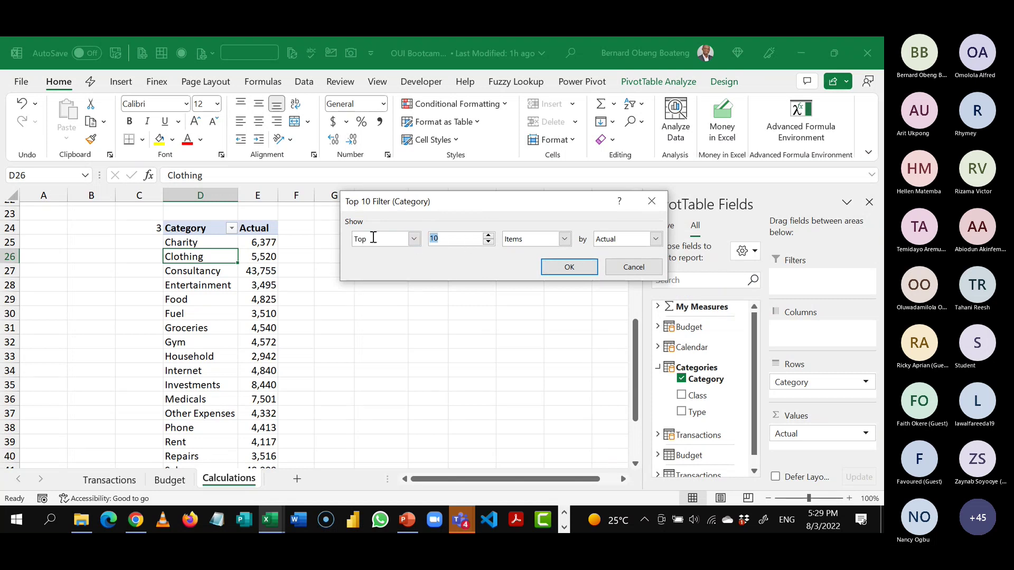
type("5")
left_click(590, 269)
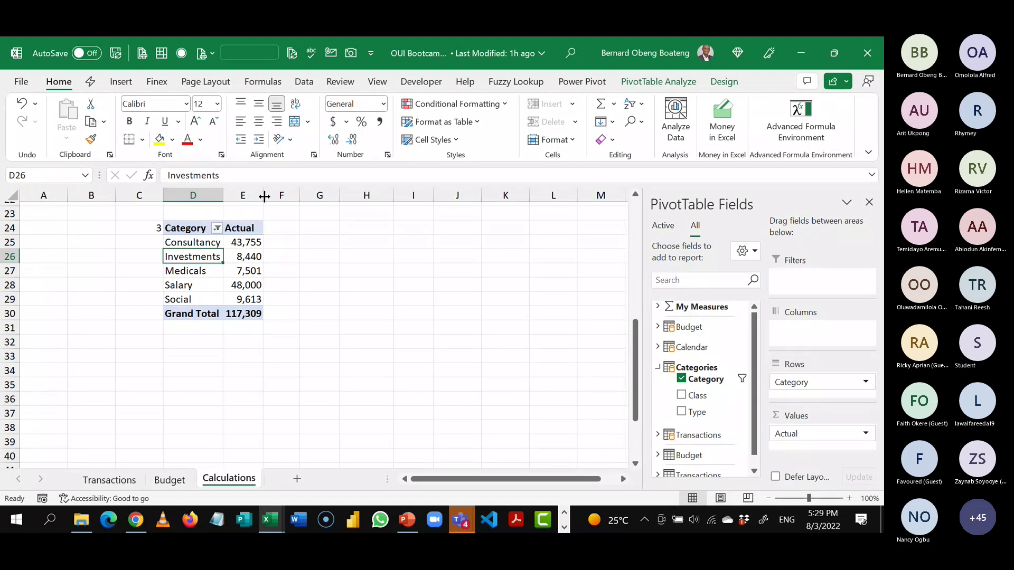
- Sort the Top 5 category PivotTable by Actual from largest to smallest and widen columns D and E
left_click_drag(264, 196, 280, 196)
left_click(227, 243)
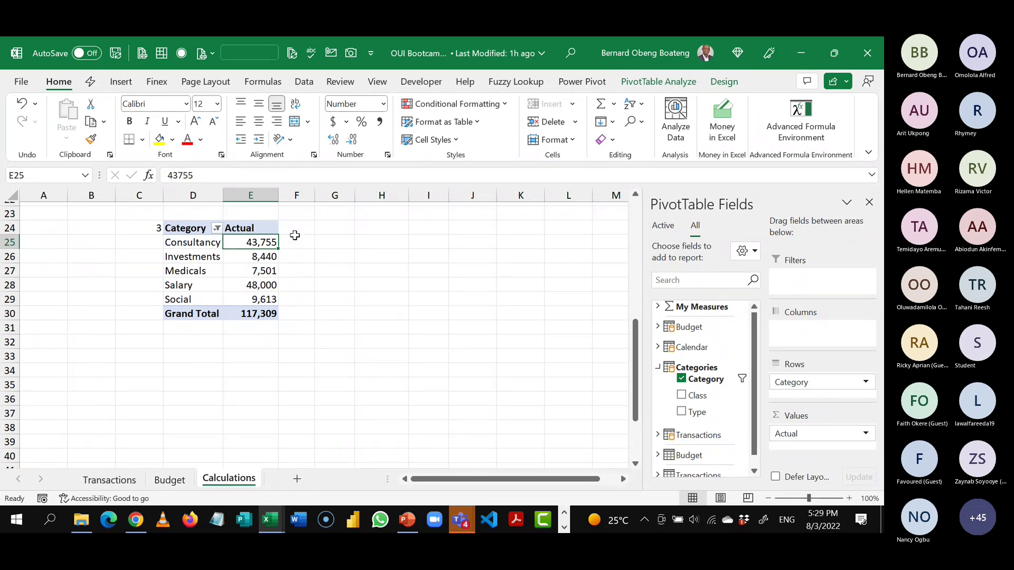
left_click(304, 82)
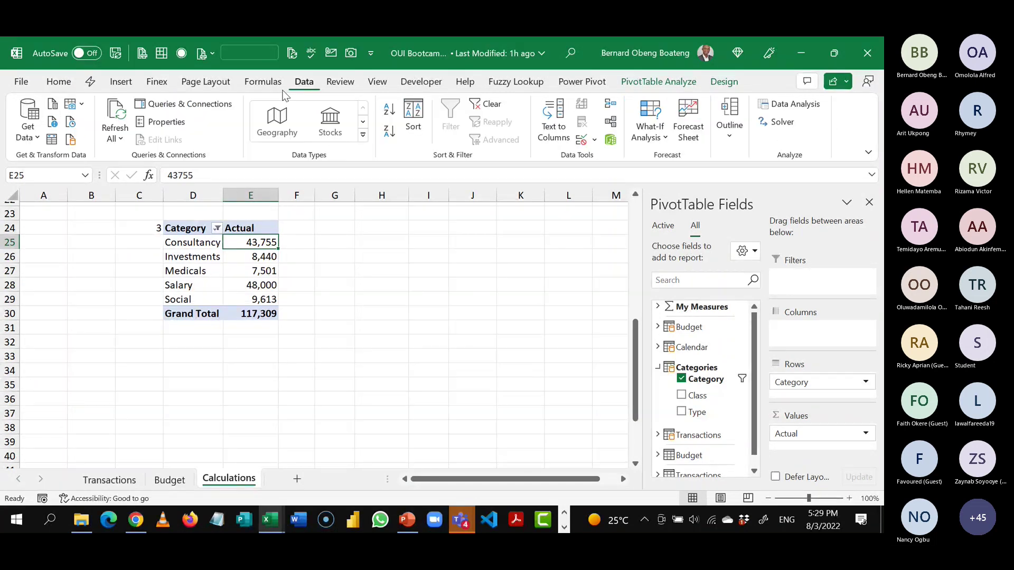
left_click(388, 132)
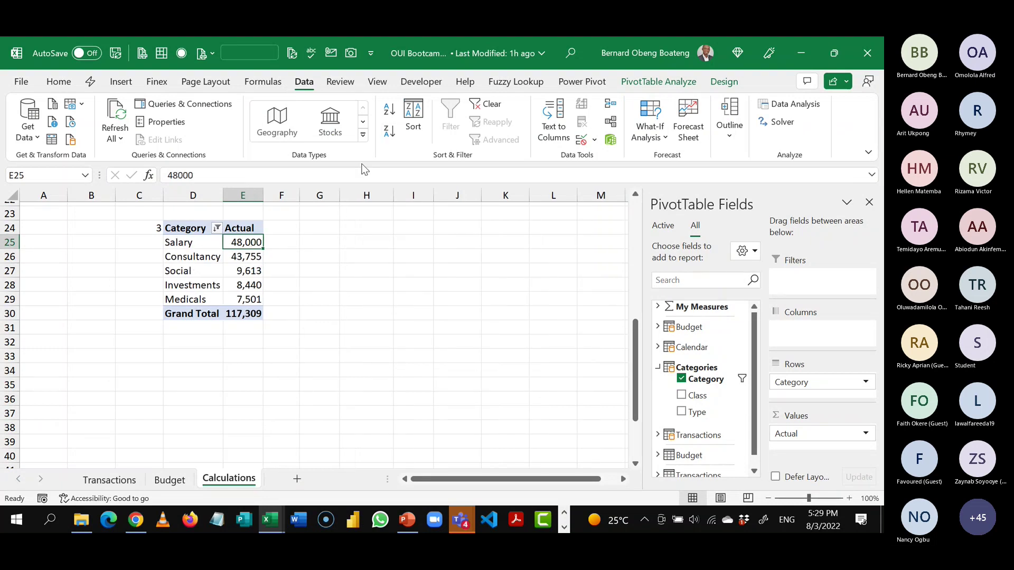
left_click(281, 270)
left_click_drag(223, 195, 281, 197)
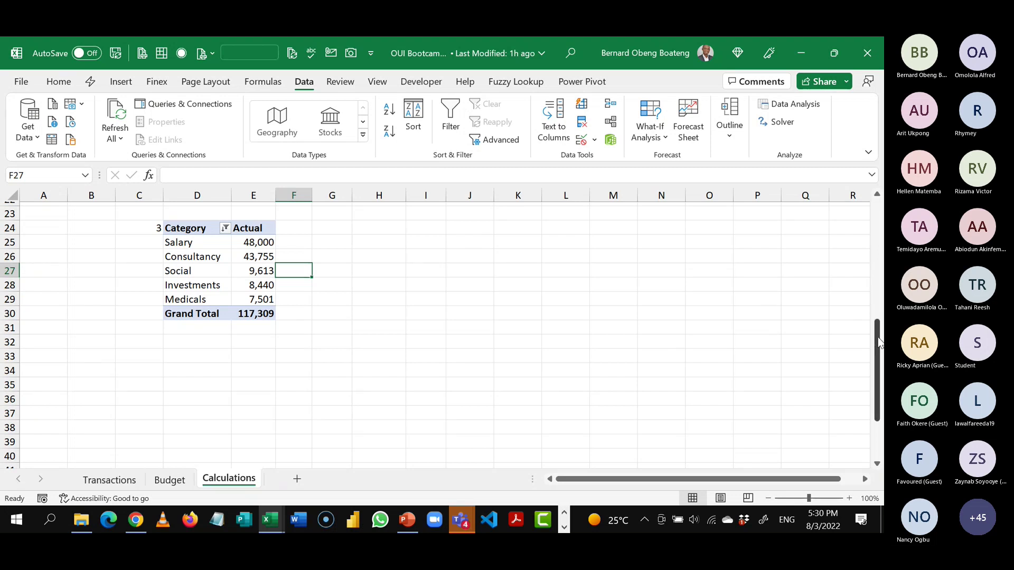
- Switch to the finished workbook's dashboard and try its slicers with category Internet and months Jan to Jun
left_click_drag(879, 342, 880, 230)
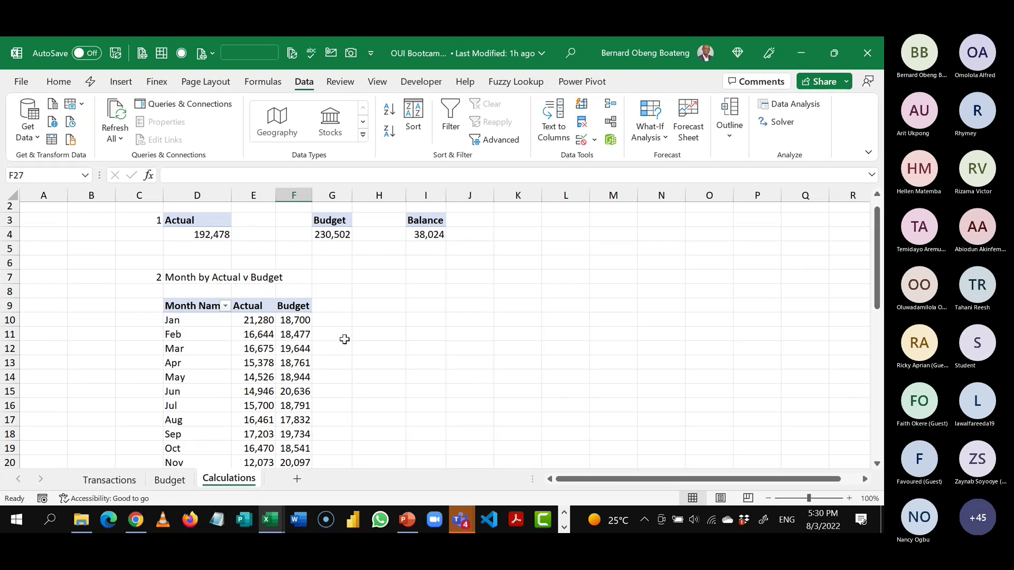
mouse_move(304, 450)
key("alt+Tab")
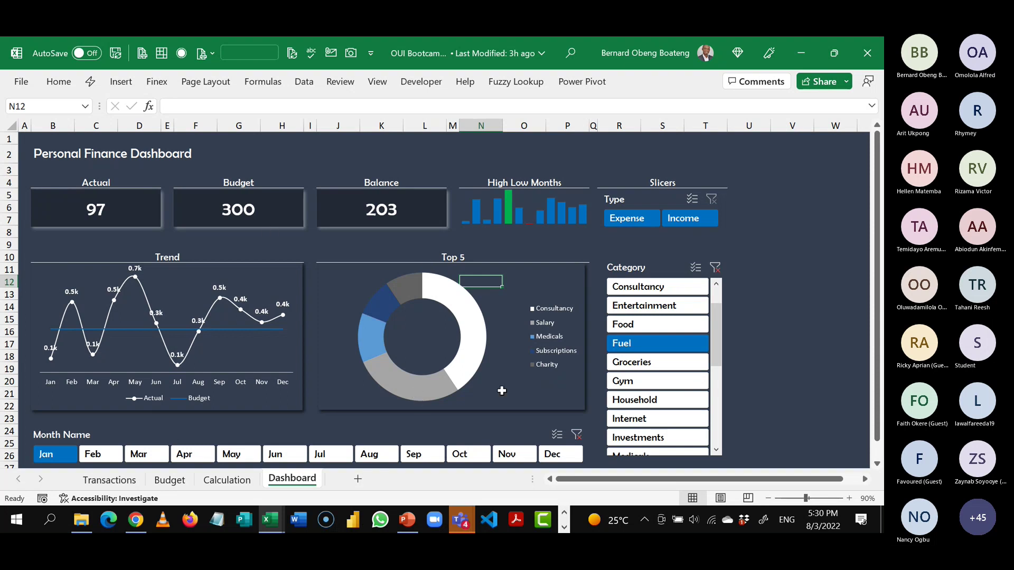
left_click(655, 419)
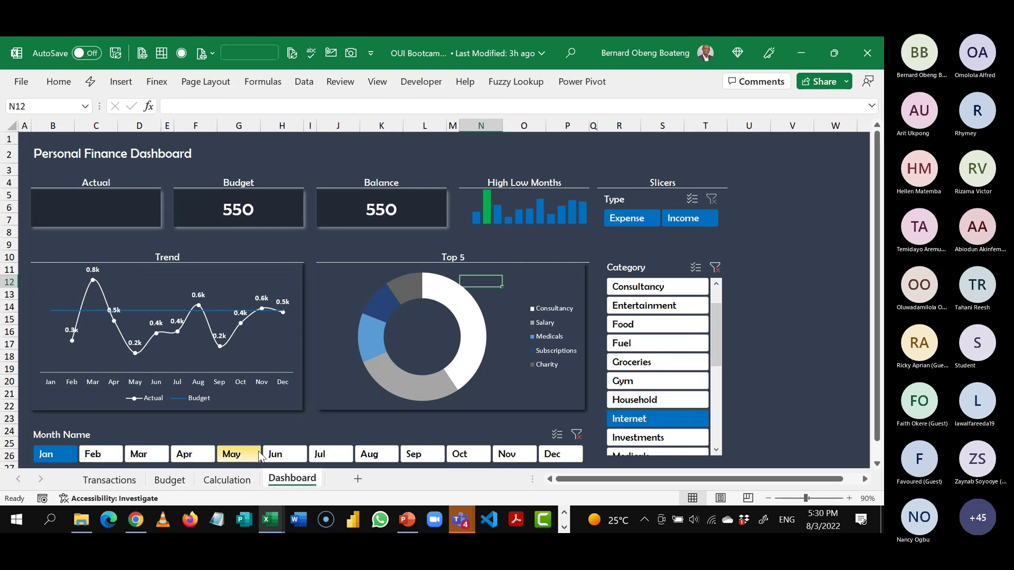
left_click(283, 457, "shift")
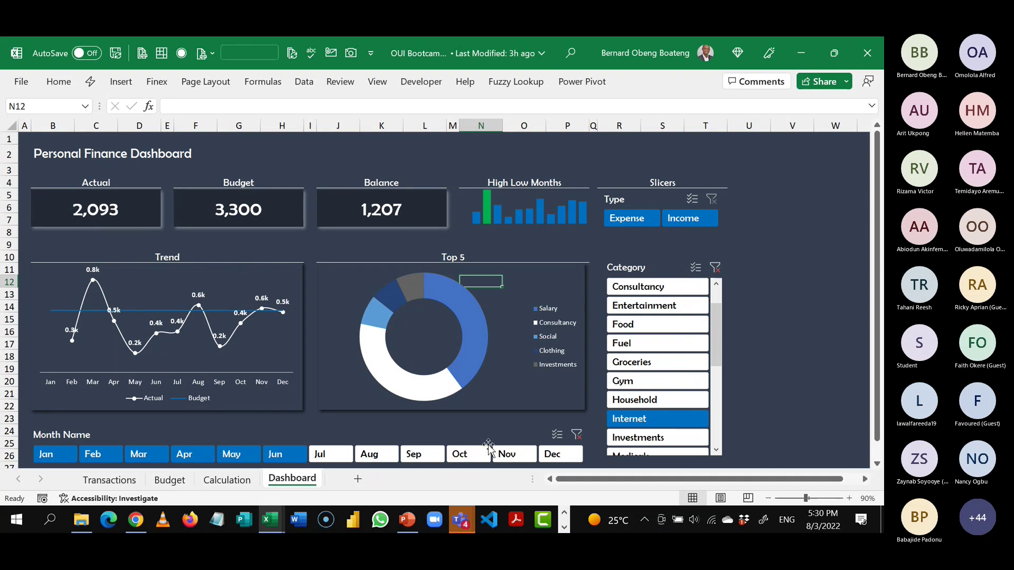
- Return to the start workbook's Calculations sheet and begin inserting slicers from the tables in the workbook Data Model
left_click(272, 522)
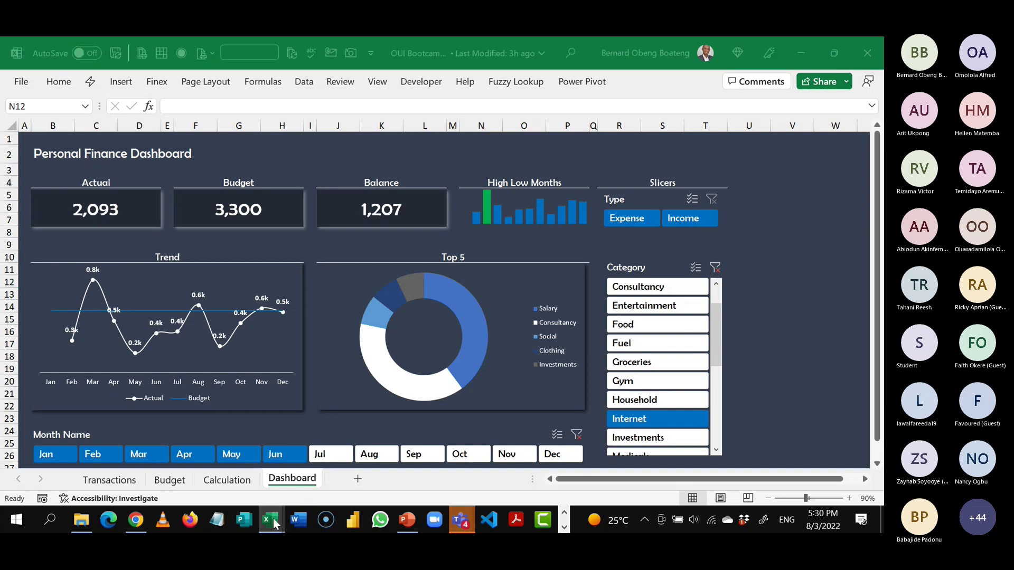
left_click(333, 478)
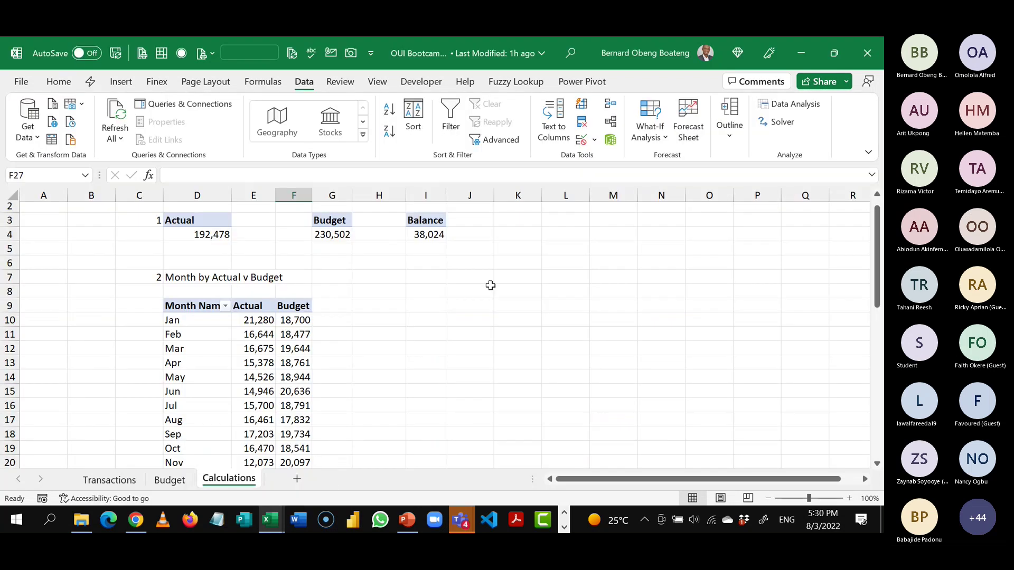
left_click(531, 284)
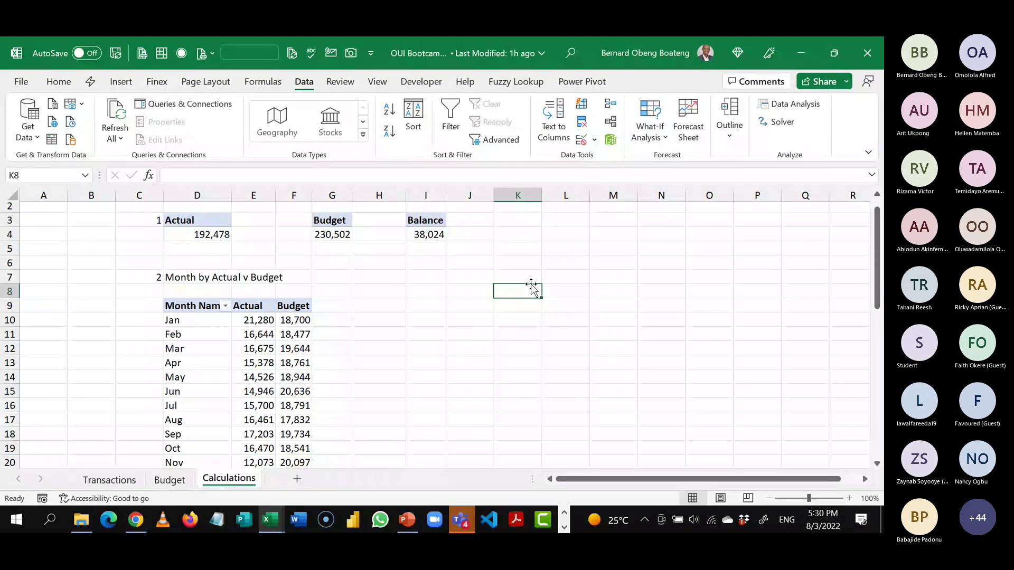
left_click(521, 259)
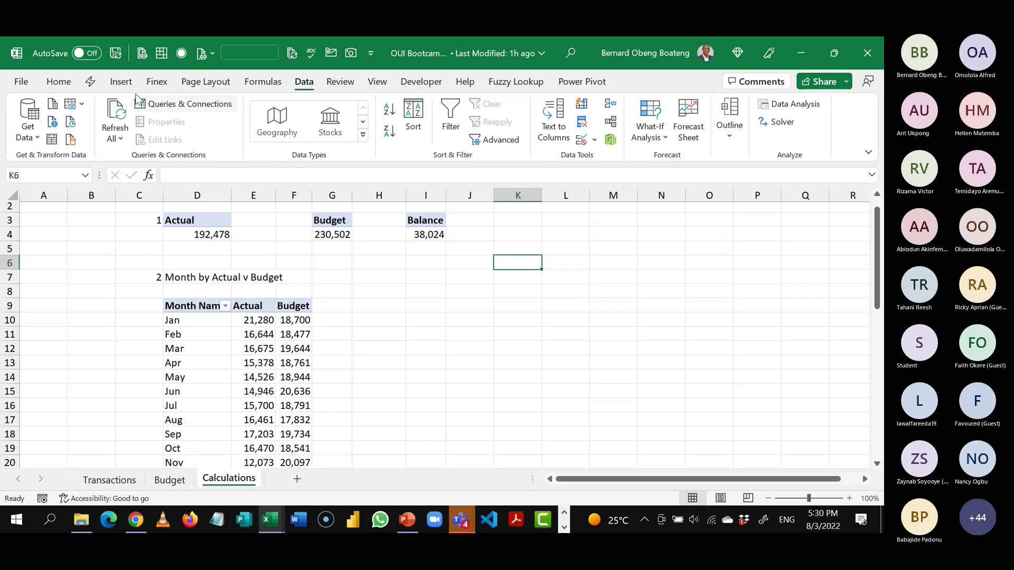
left_click(121, 81)
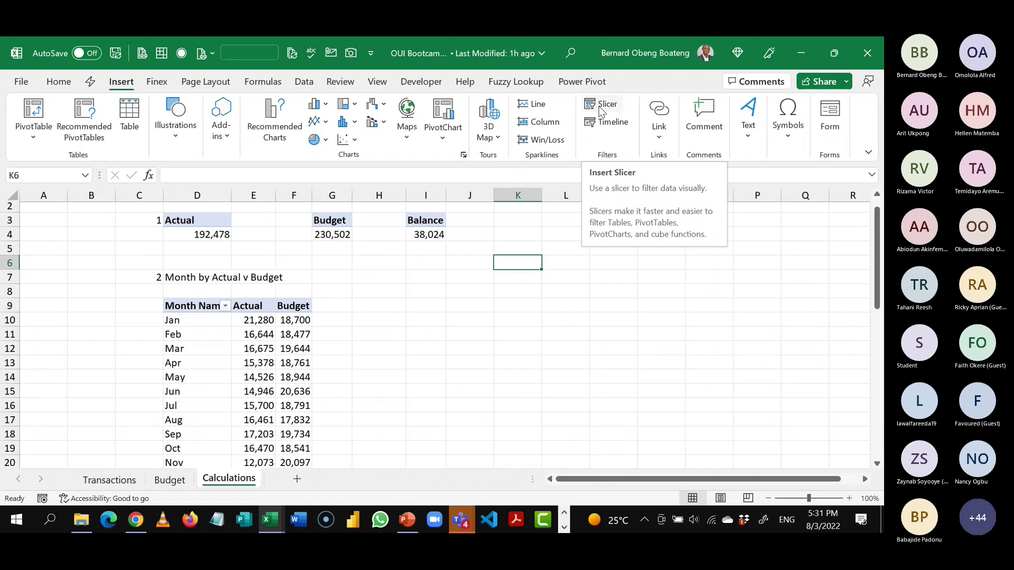
left_click(601, 109)
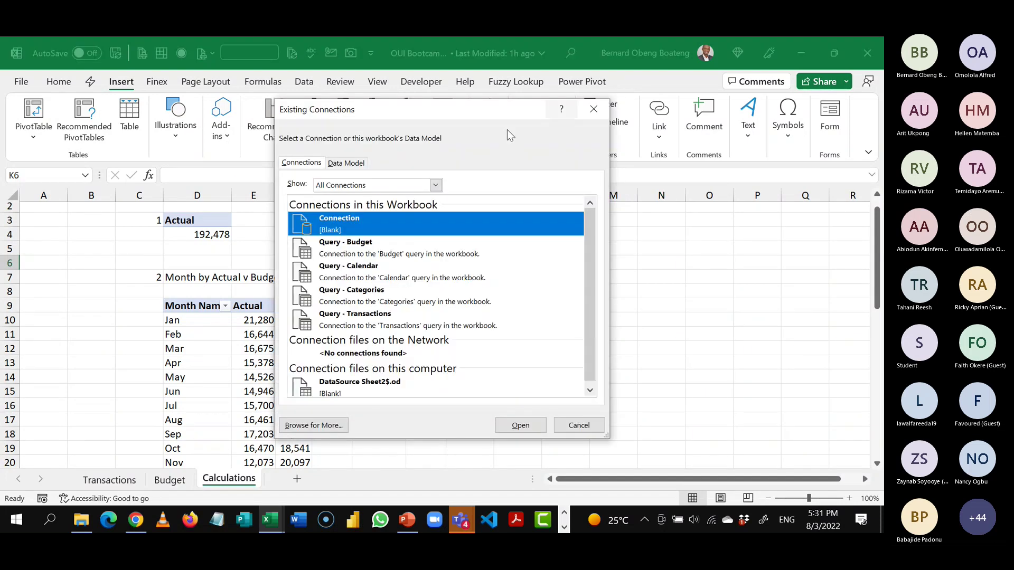
left_click_drag(494, 116, 326, 146)
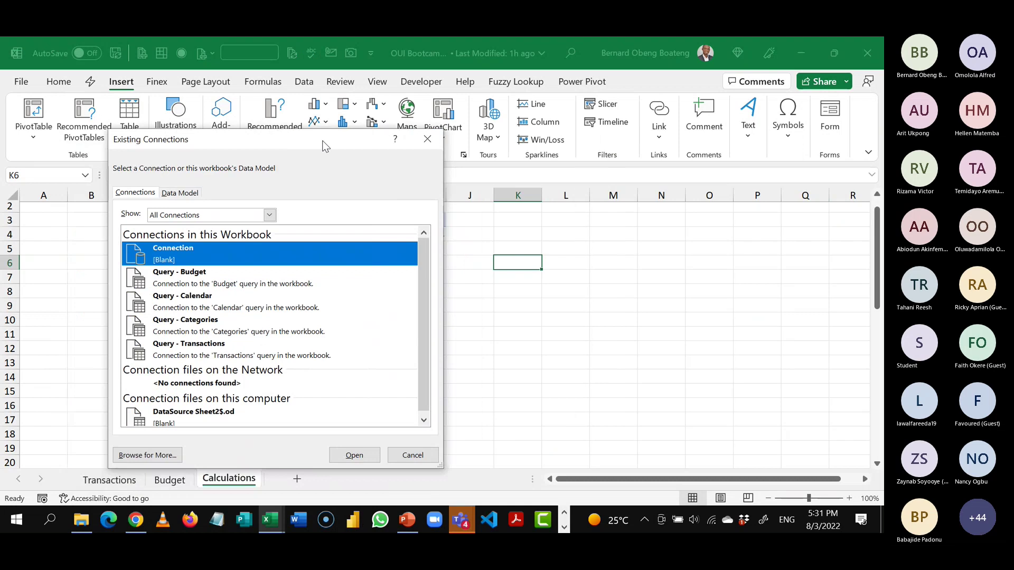
left_click(182, 192)
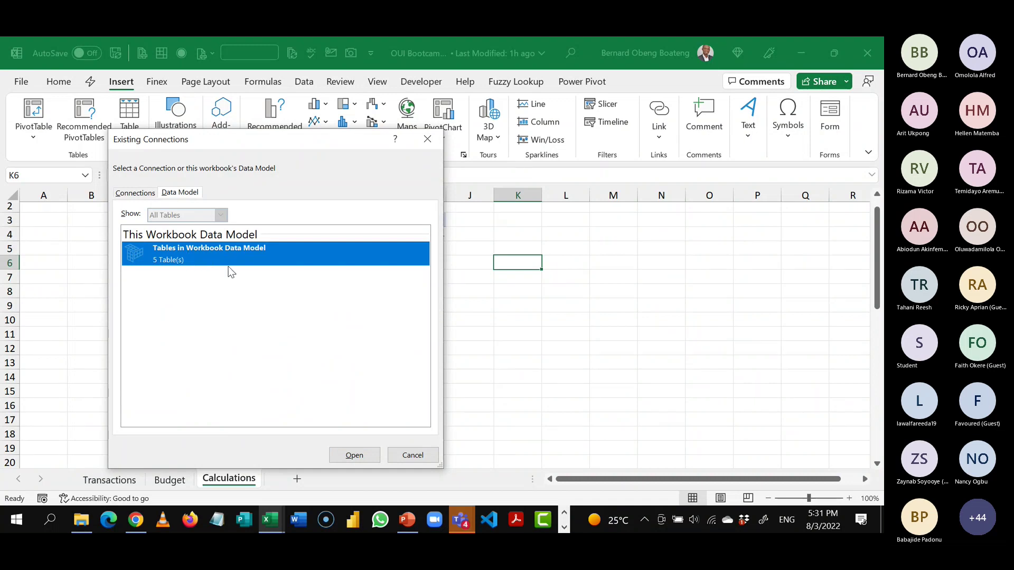
left_click(354, 455)
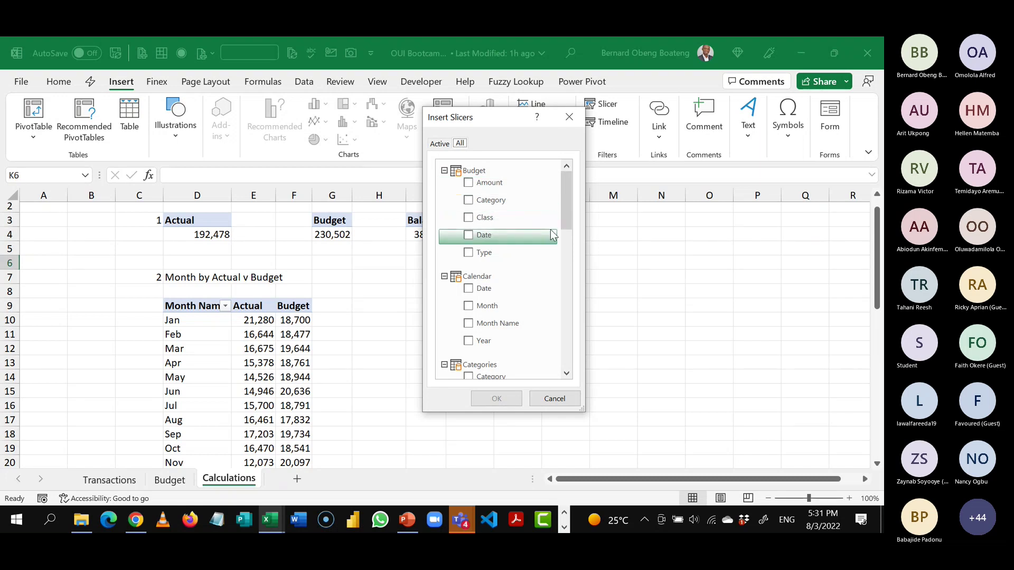
- Insert slicers for Month Name from the Calendar table and for Type and Category from the Categories table
left_click(445, 171)
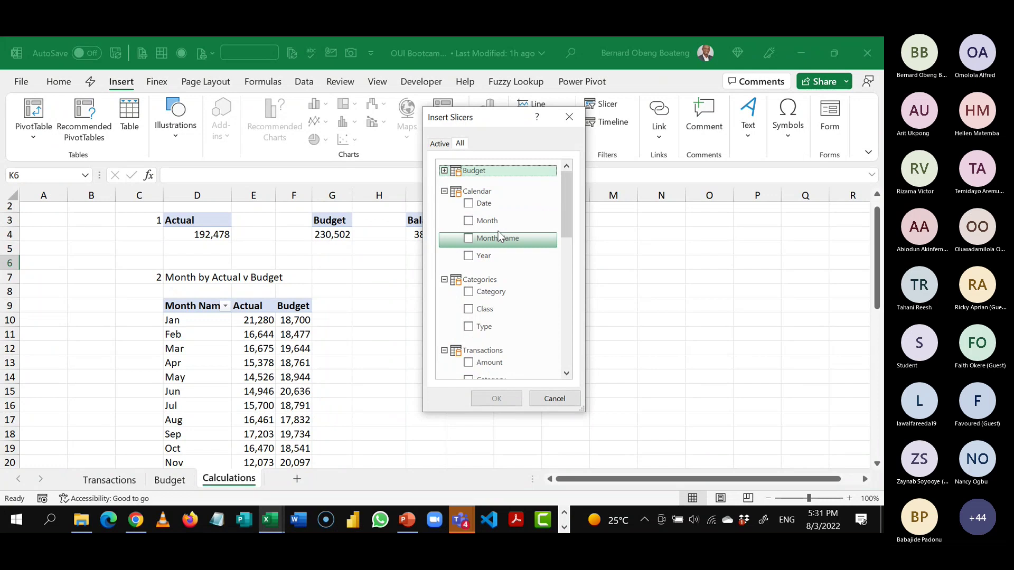
left_click(470, 240)
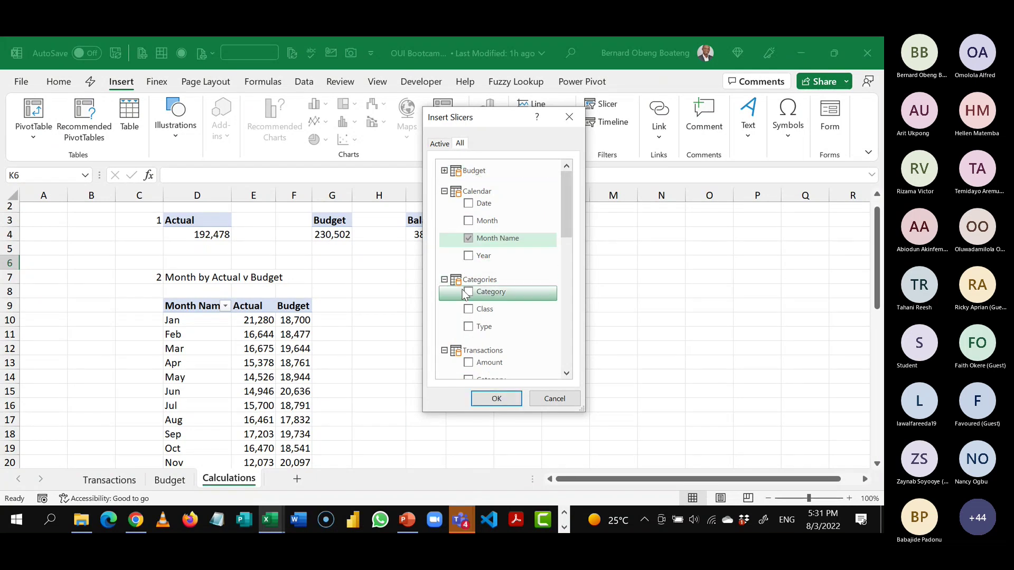
left_click(470, 327)
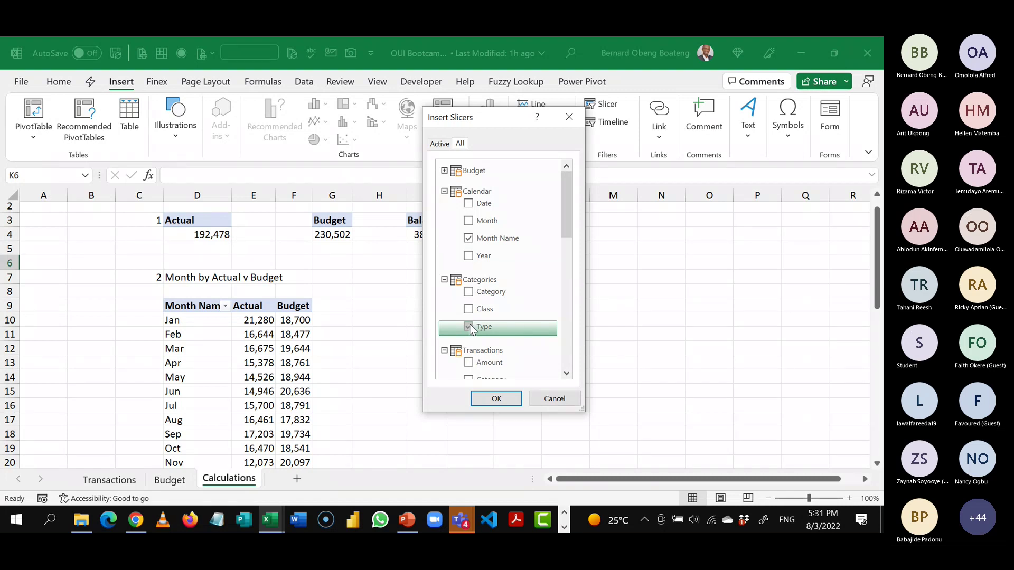
left_click(470, 294)
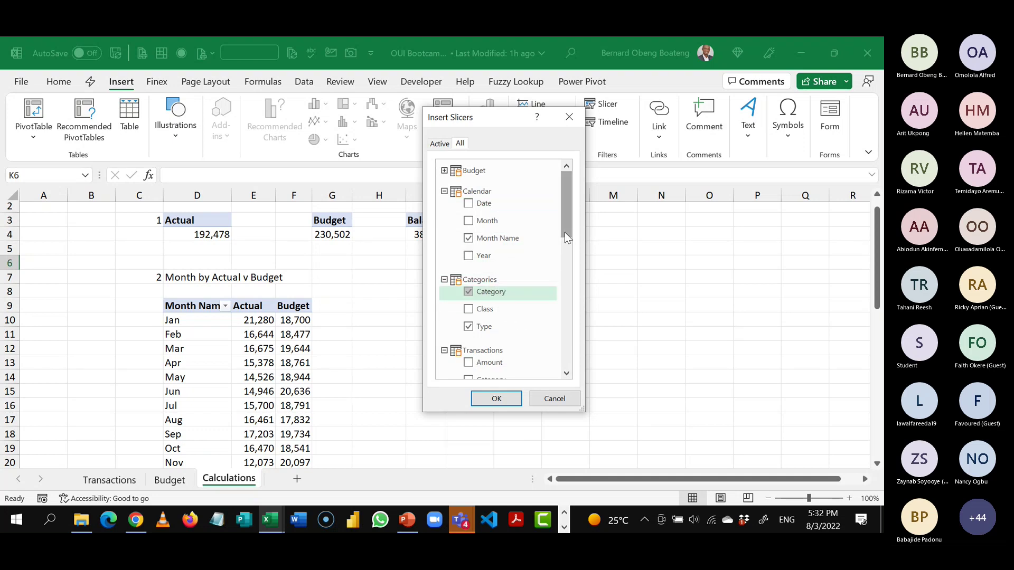
left_click(504, 402)
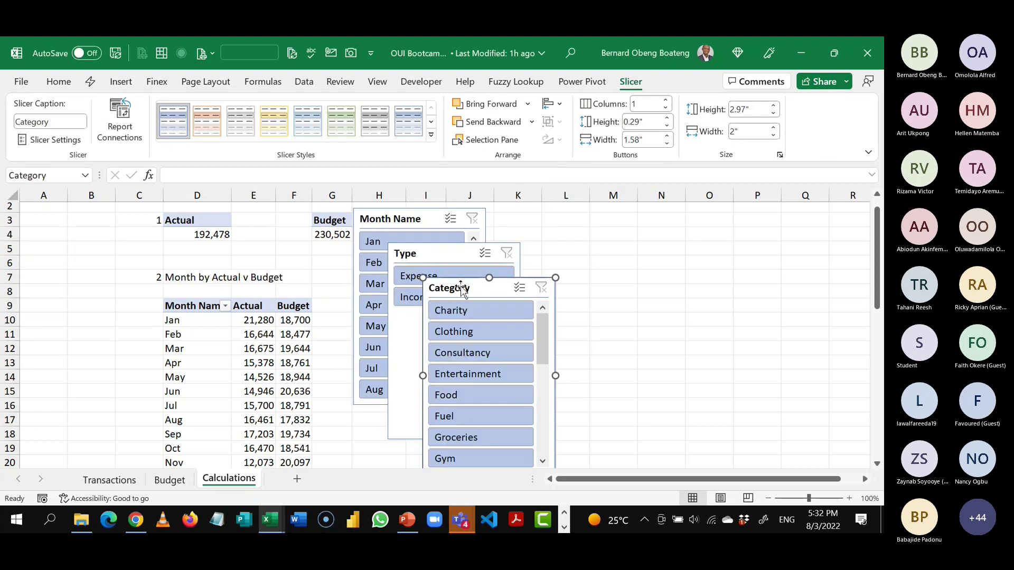
- Spread the Category, Type and Month Name slicers out beside each other, clear of the figures in columns D to I
left_click_drag(461, 290, 767, 238)
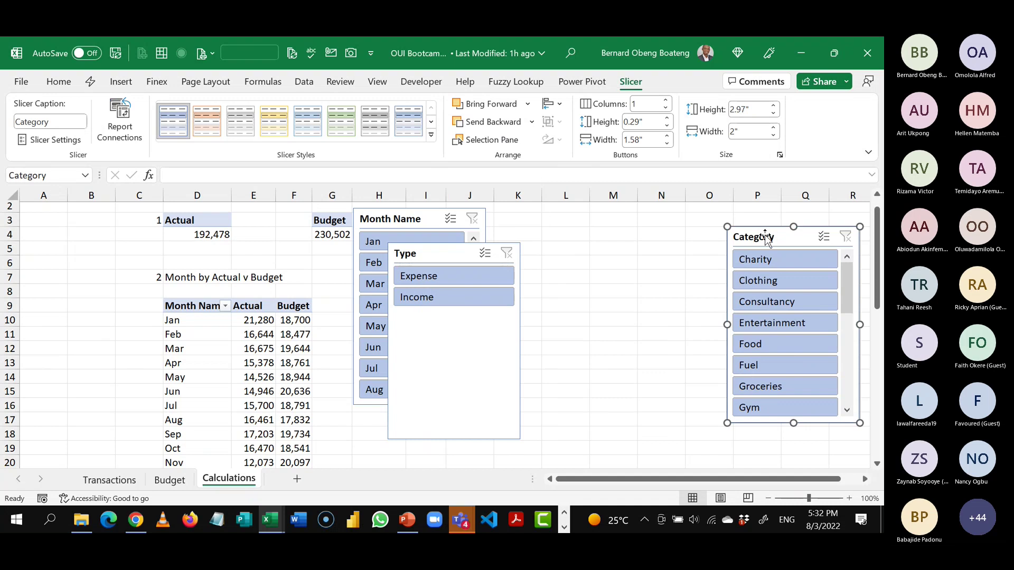
left_click_drag(463, 255, 641, 239)
left_click_drag(433, 218, 520, 239)
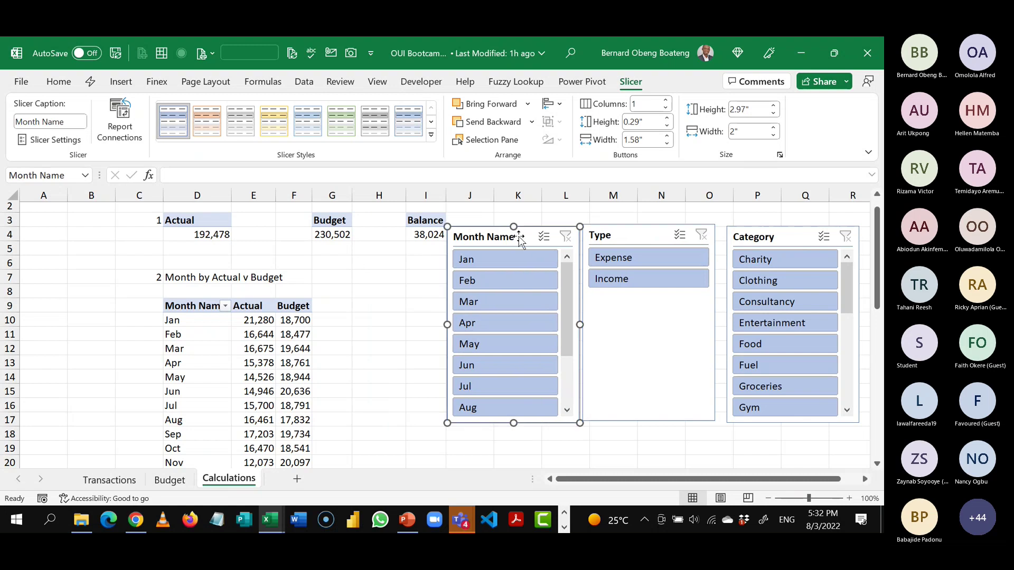
left_click_drag(658, 236, 676, 238)
left_click_drag(520, 239, 563, 244)
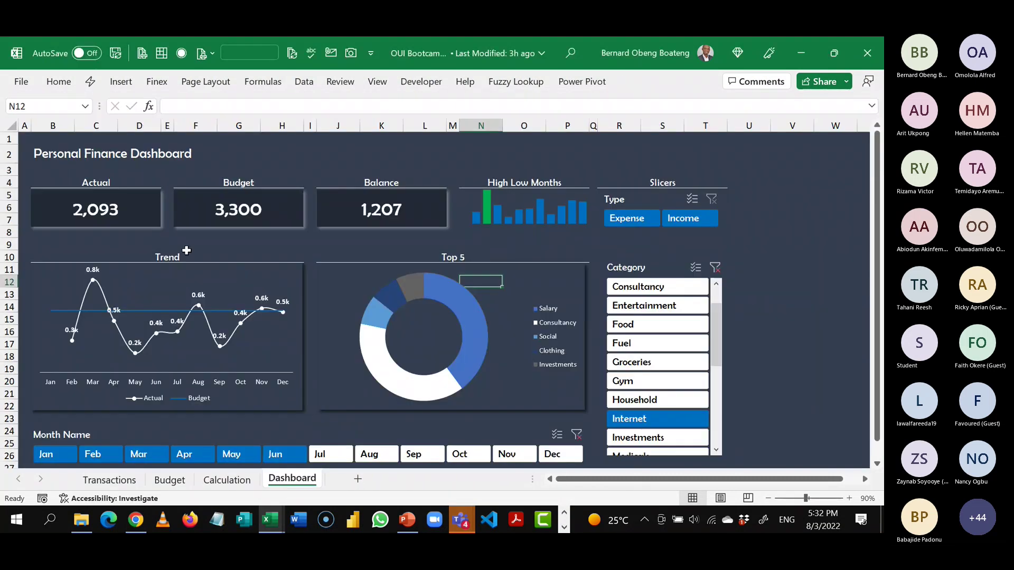
- Examine the finished dashboard's Actual card and High Low Months sparkline, clearing the Category slicer filter
left_click(213, 242)
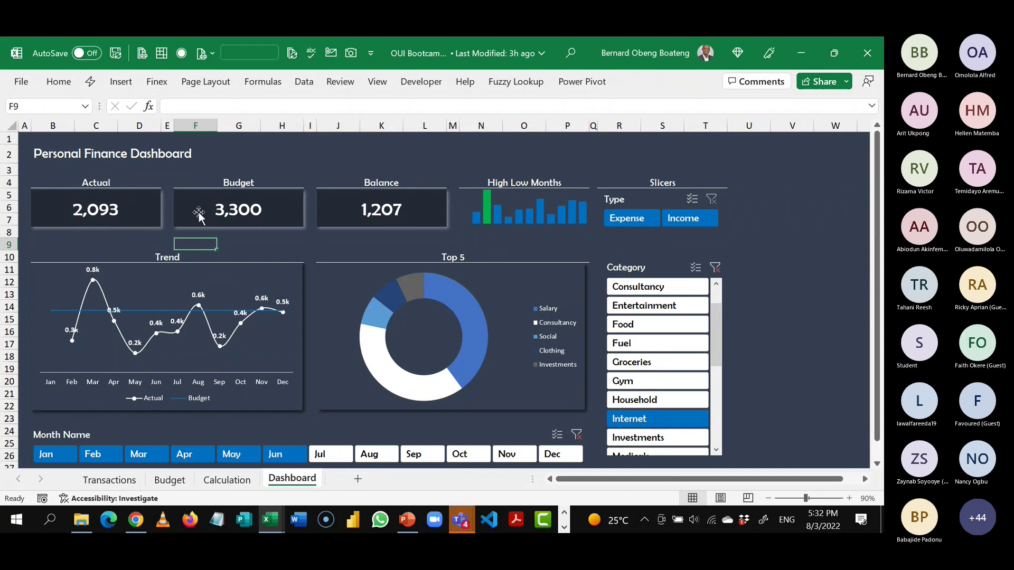
left_click(144, 212)
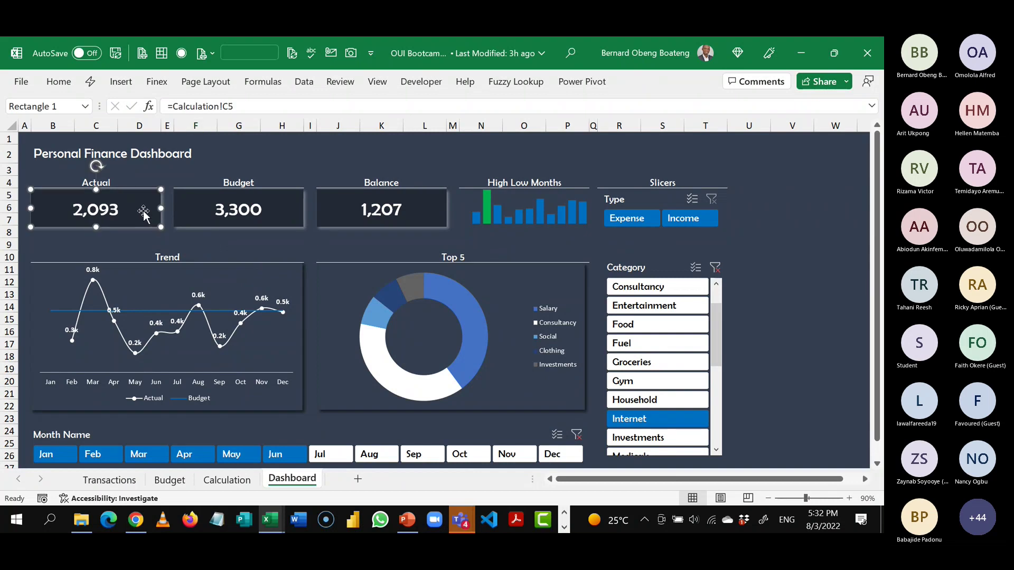
left_click(505, 207)
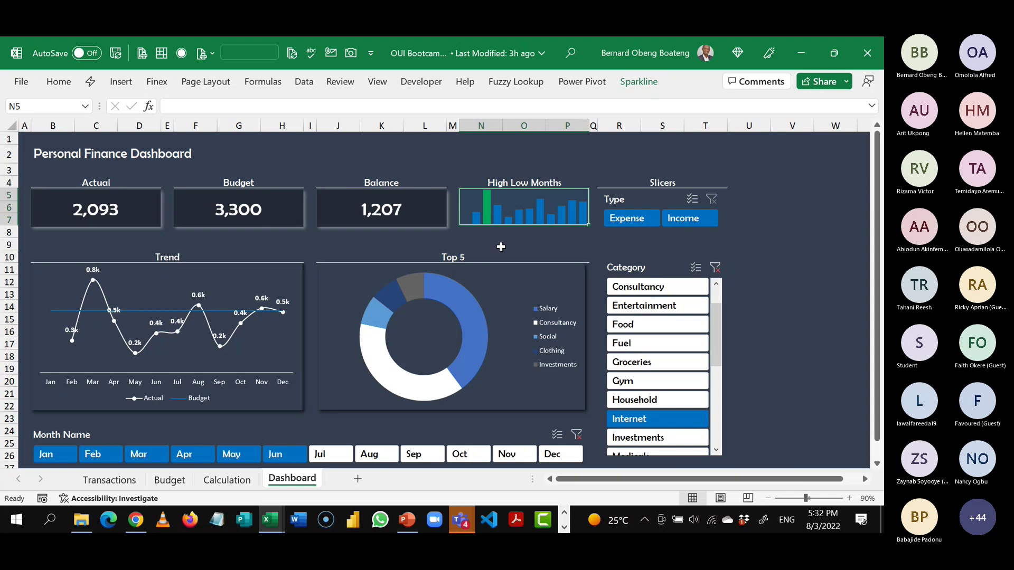
left_click(717, 269)
left_click(696, 268)
left_click(669, 255)
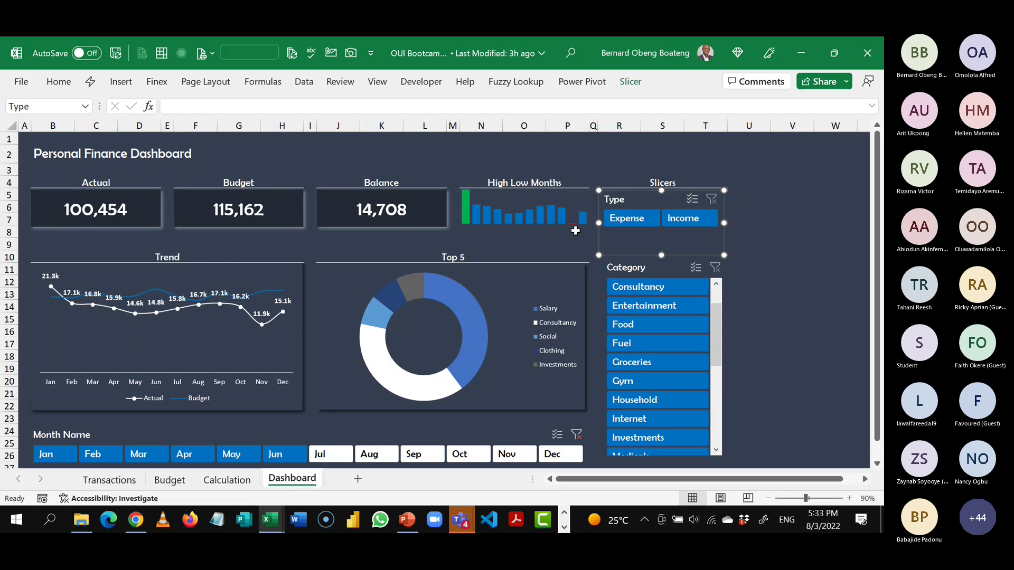
left_click(516, 216)
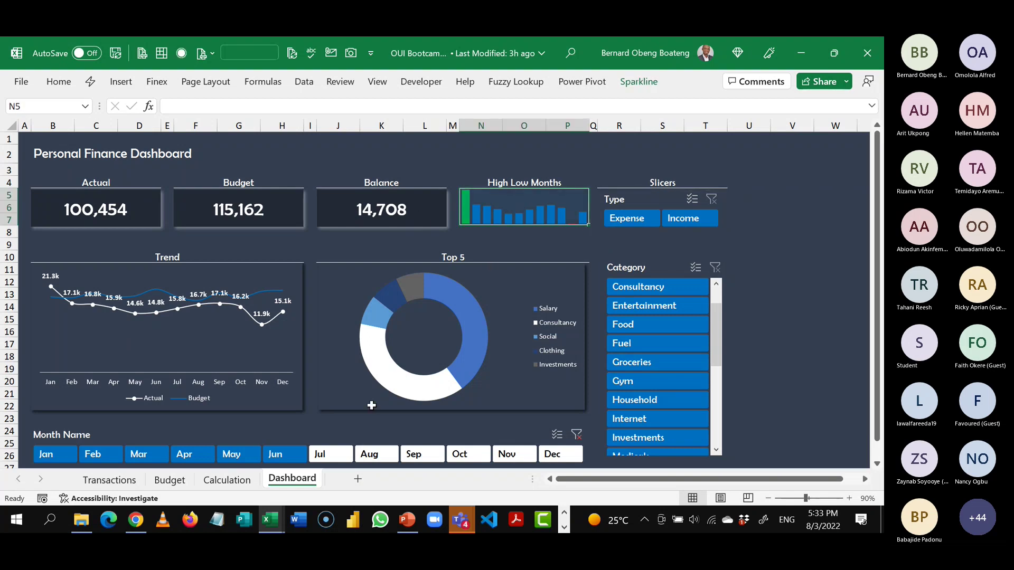
- Return to the start workbook's Calculations sheet and move the Type and Month Name slicers further away from the month table
left_click(245, 479)
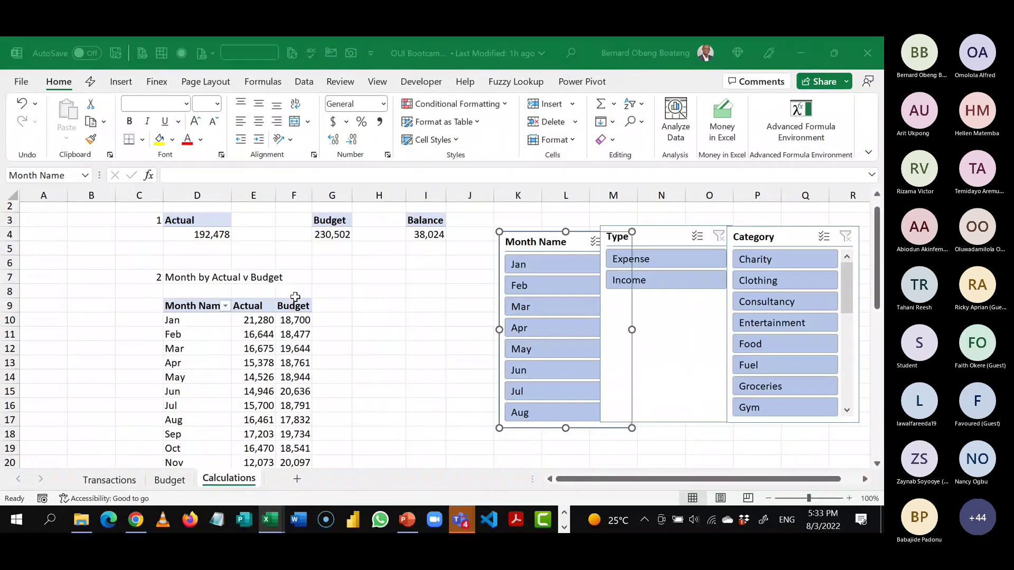
left_click(362, 301)
key("Right")
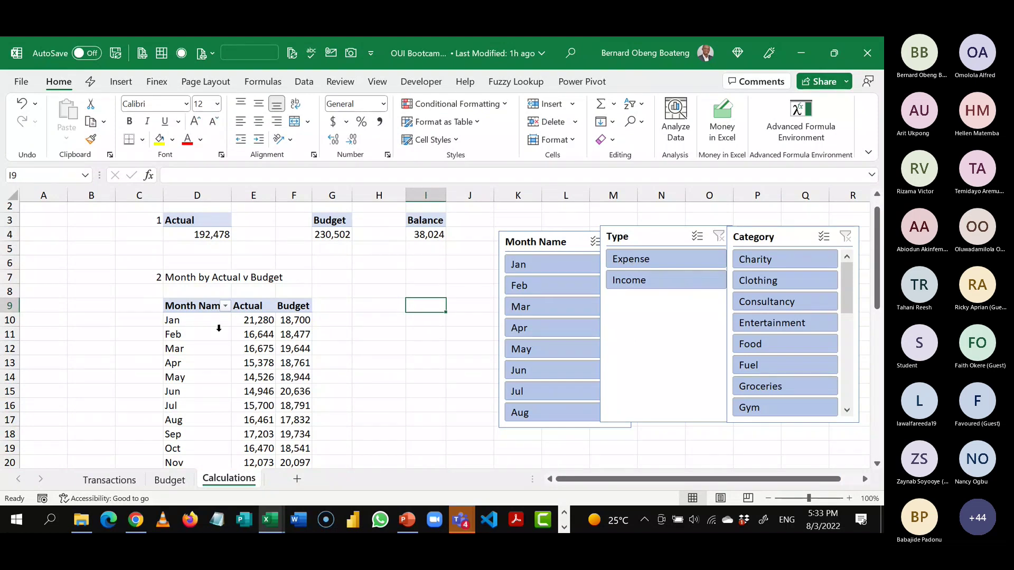
left_click(211, 363)
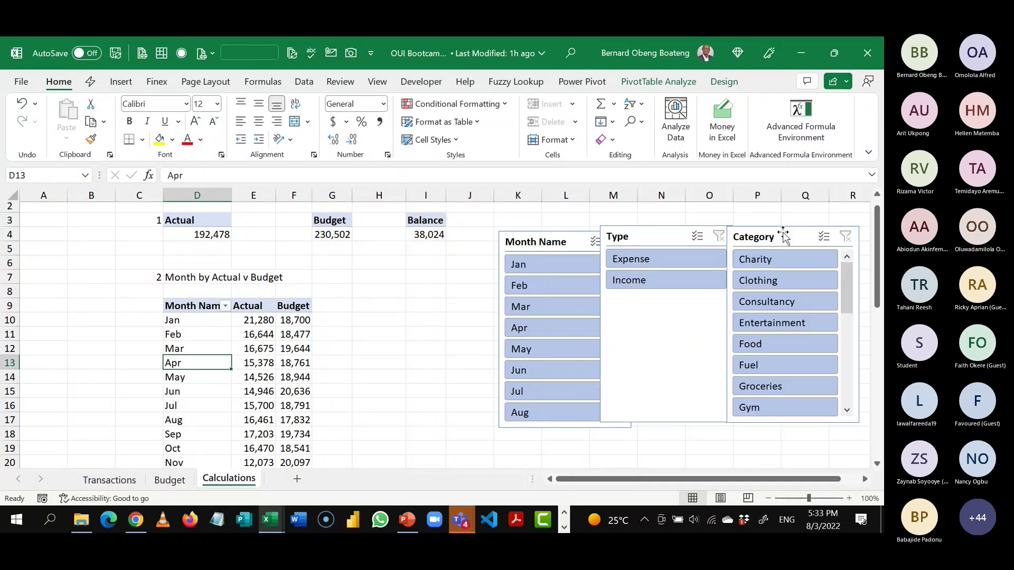
left_click(782, 236)
left_click_drag(660, 238, 748, 263)
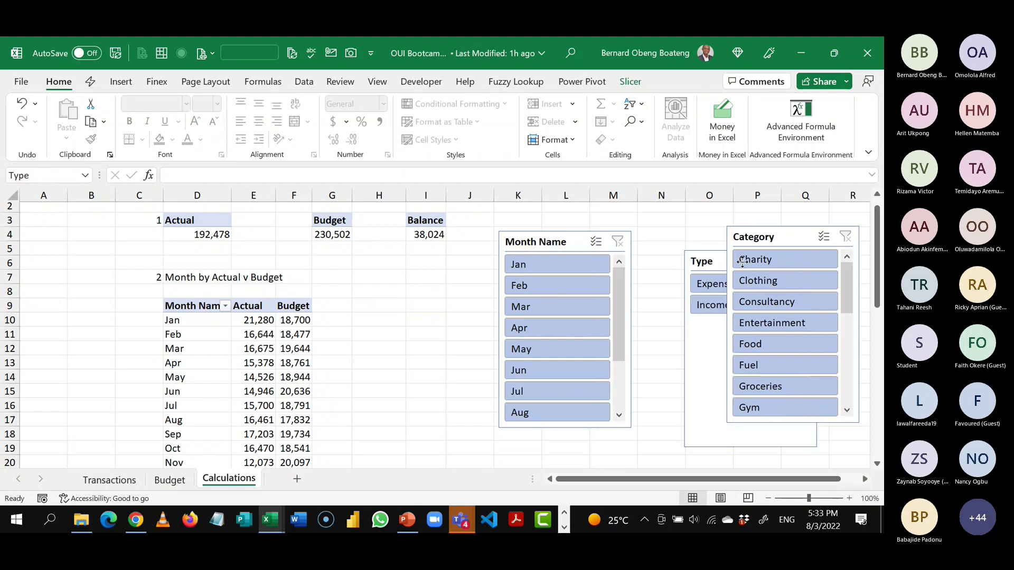
left_click_drag(573, 243, 688, 296)
- Copy the month names Jan to Dec from D10:D21 and paste them with Paste Special starting at H10
left_click(410, 316)
key("Left")
key("Left")
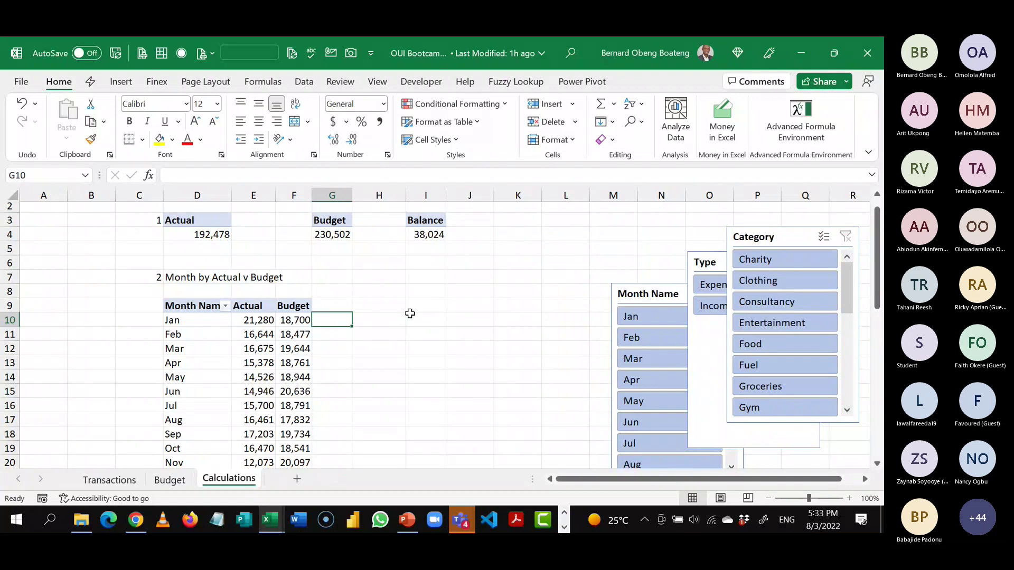
key("Left")
key("Left")
key("Left")
key("shift+Down")
key("shift+Down")
key("shift+Down")
key("shift+Down")
key("shift+Down")
key("shift+Down")
key("shift+Down")
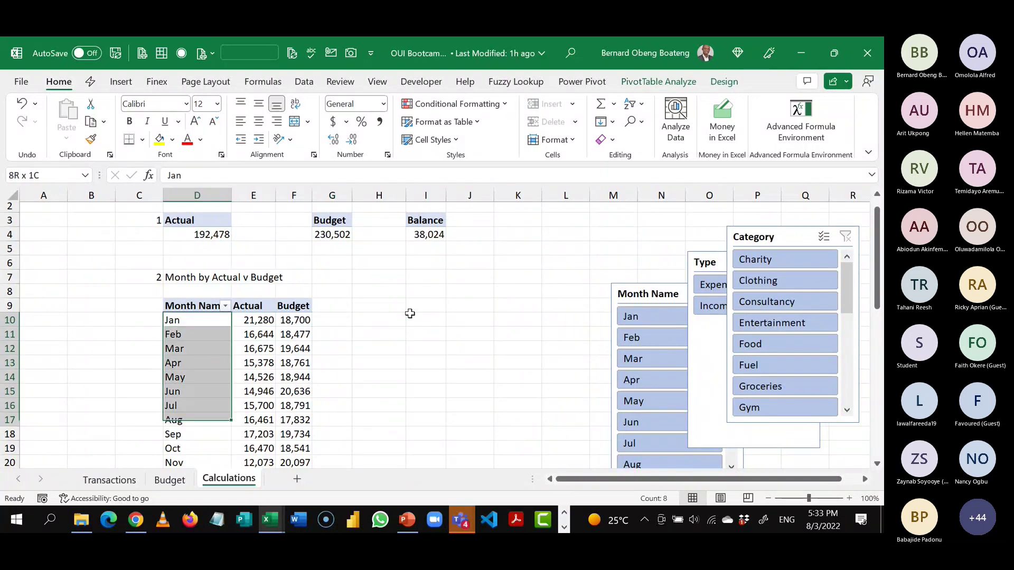
key("shift+Down")
key("shift+Down")
key("shift+Down")
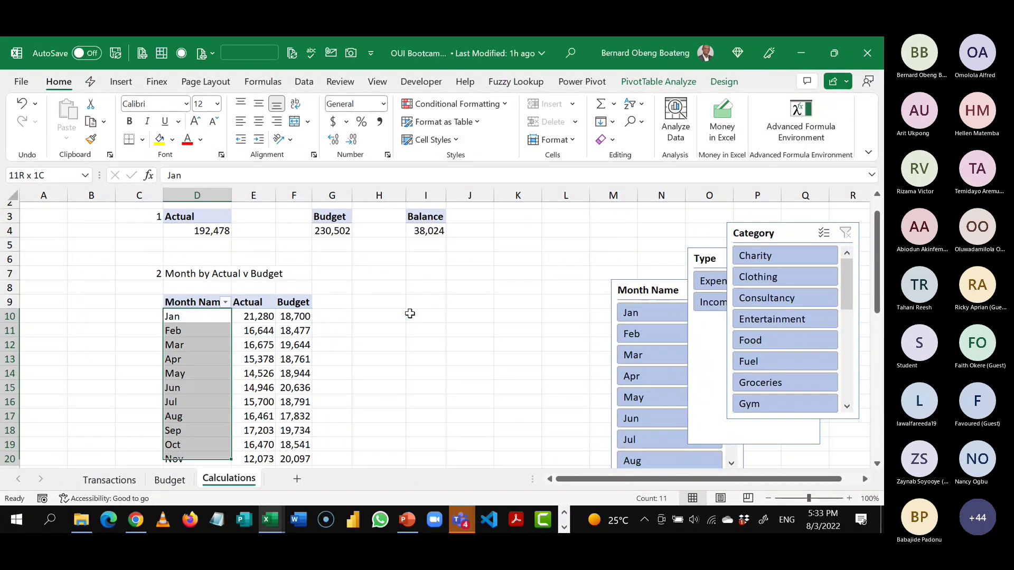
key("shift+Down")
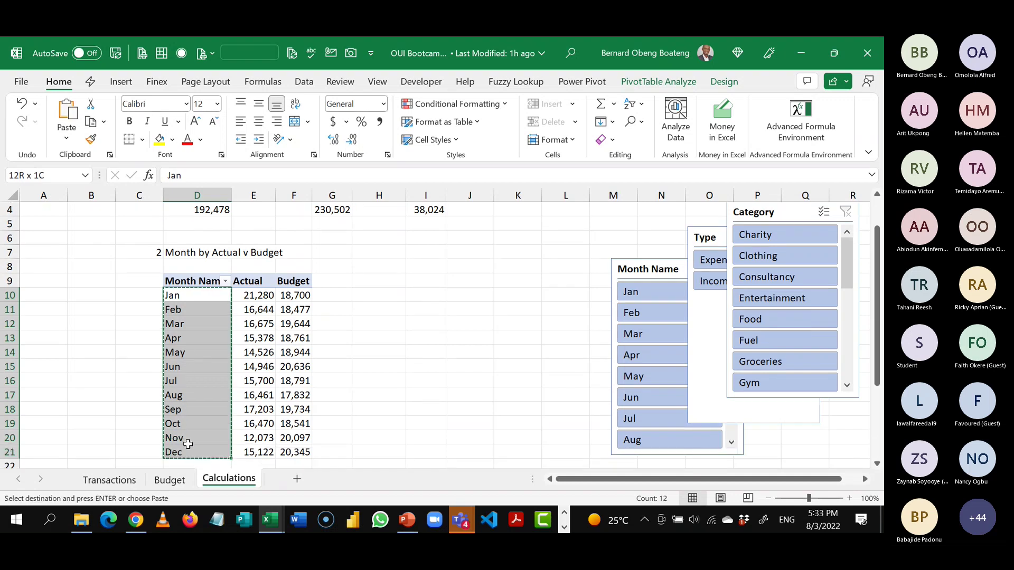
key("ctrl+c")
left_click(387, 297)
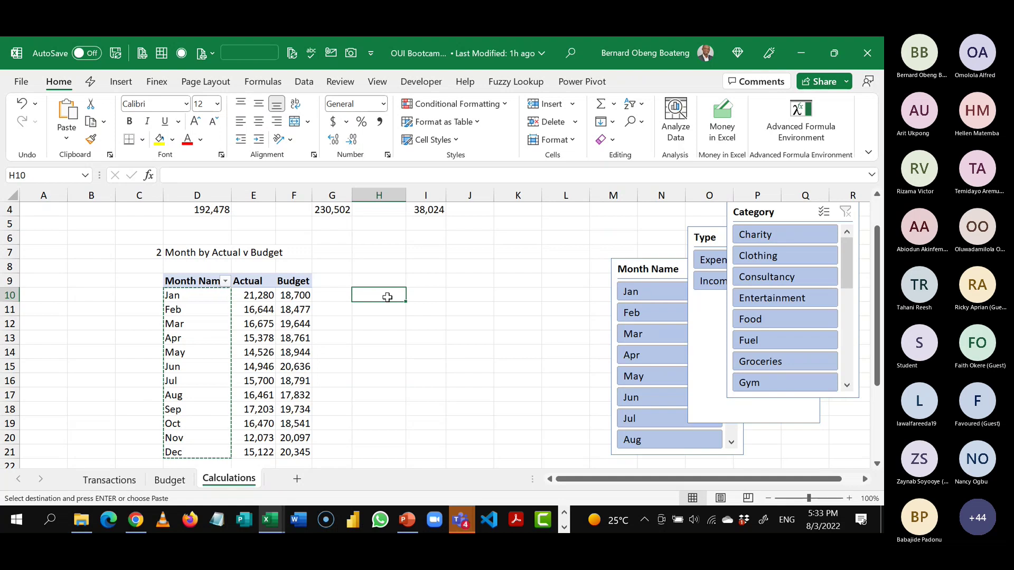
key("ctrl+alt+v")
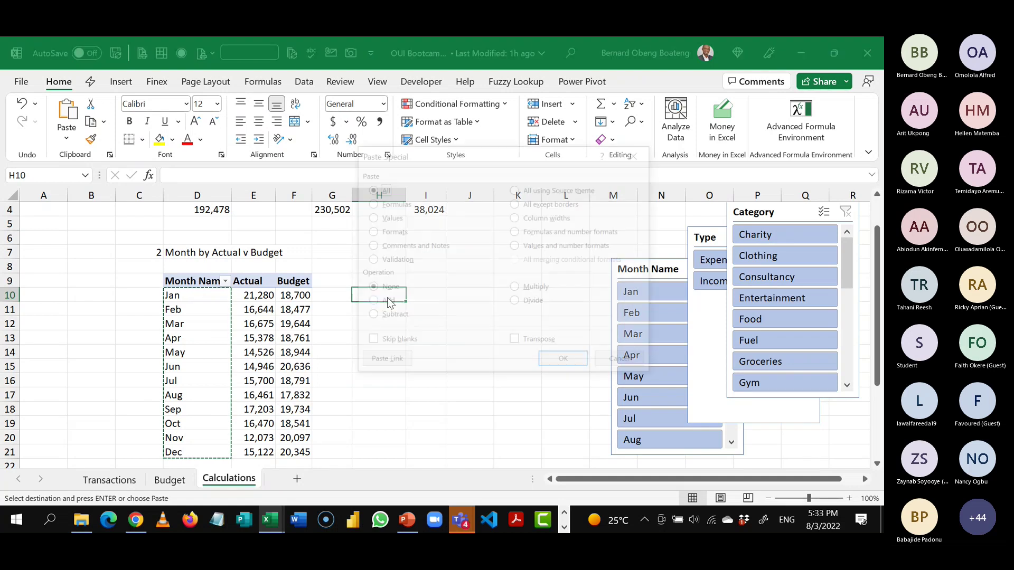
key("Return")
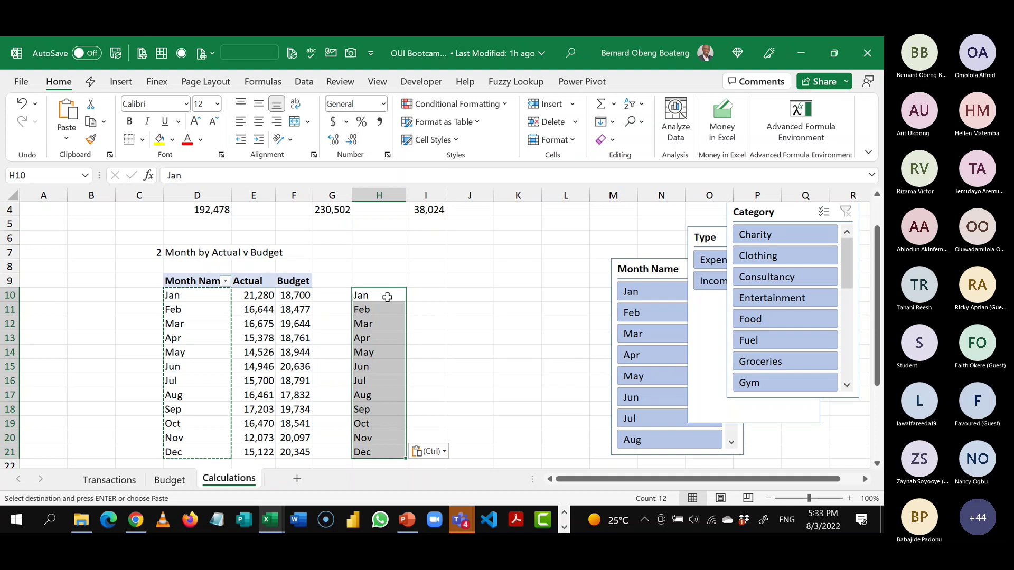
left_click(387, 297)
key("Escape")
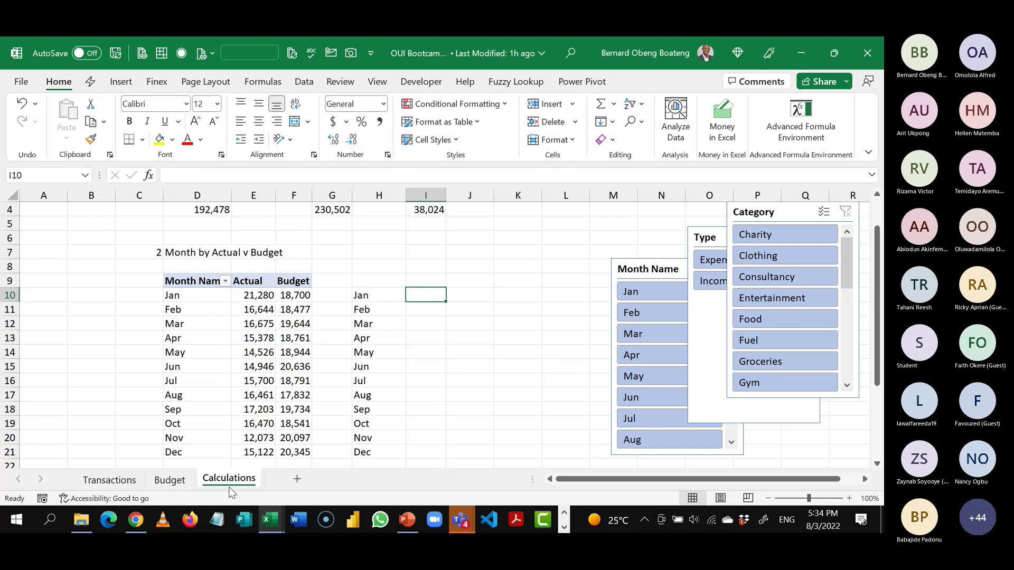
- Start an XLOOKUP formula in I10 with H10 as the lookup value and $D$10:$D$21 as the absolute lookup array
type("=")
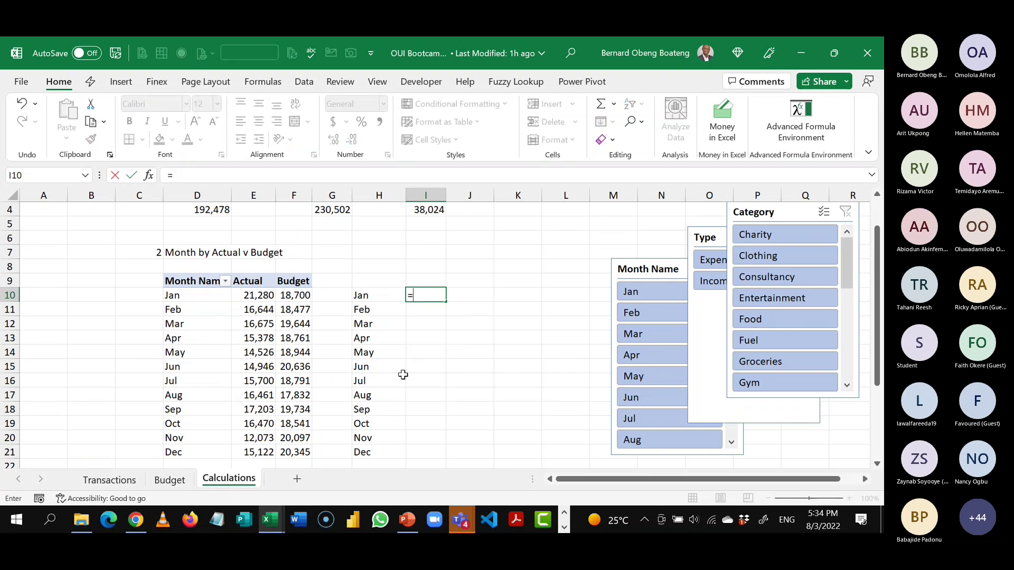
type("xl")
key("Tab")
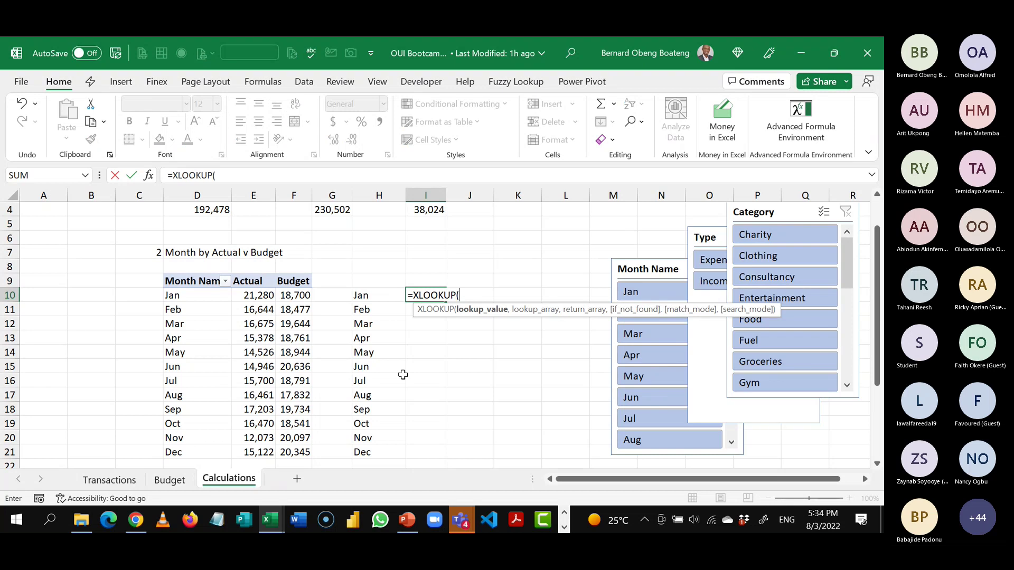
key("BackSpace")
key("BackSpace")
key("BackSpace")
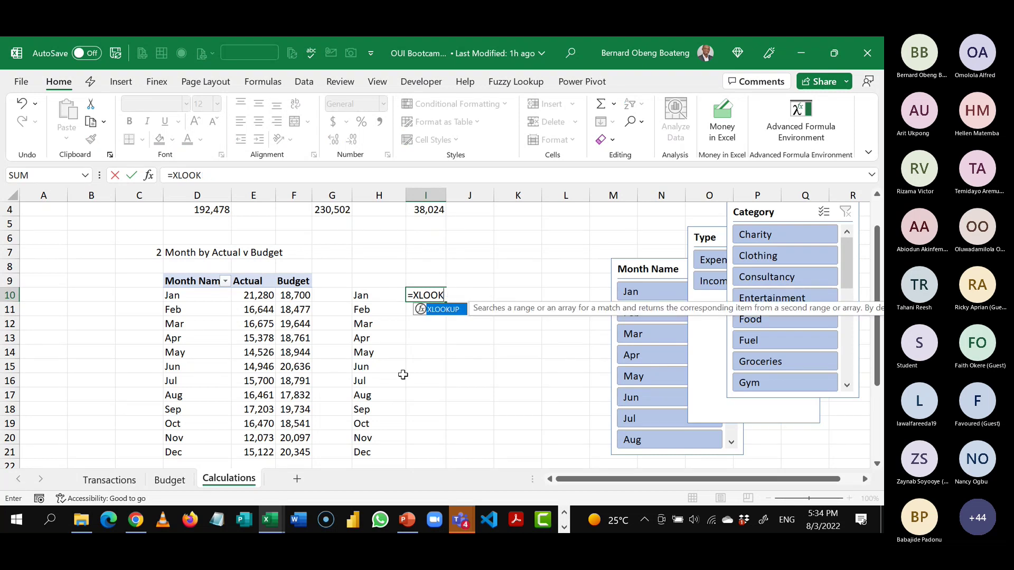
key("Tab")
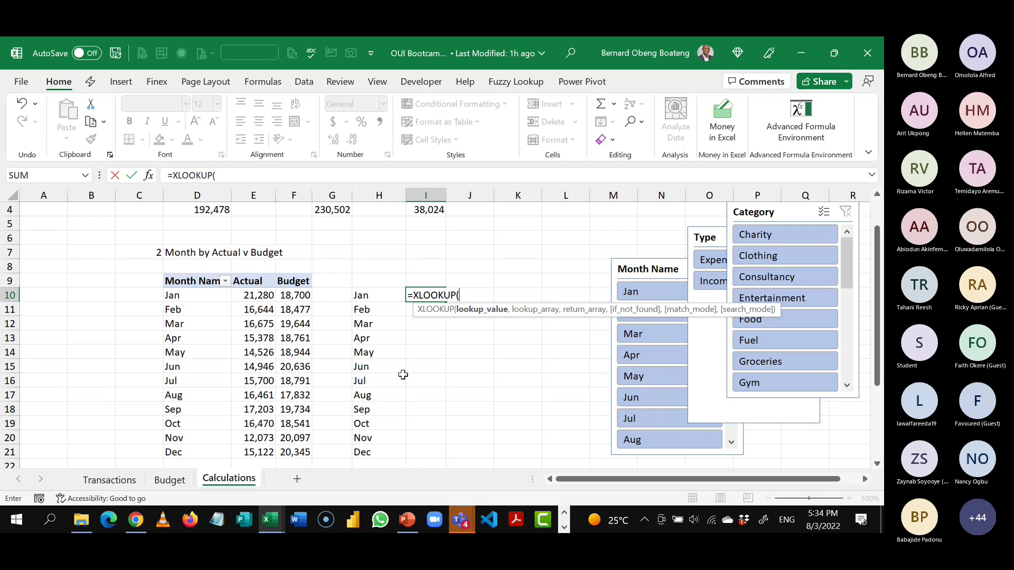
left_click(371, 297)
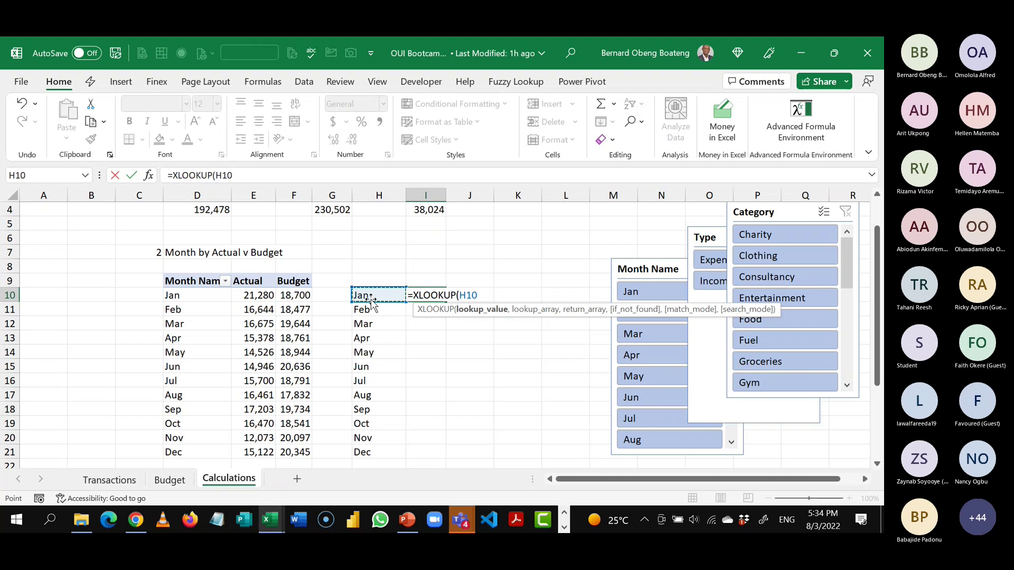
type(",")
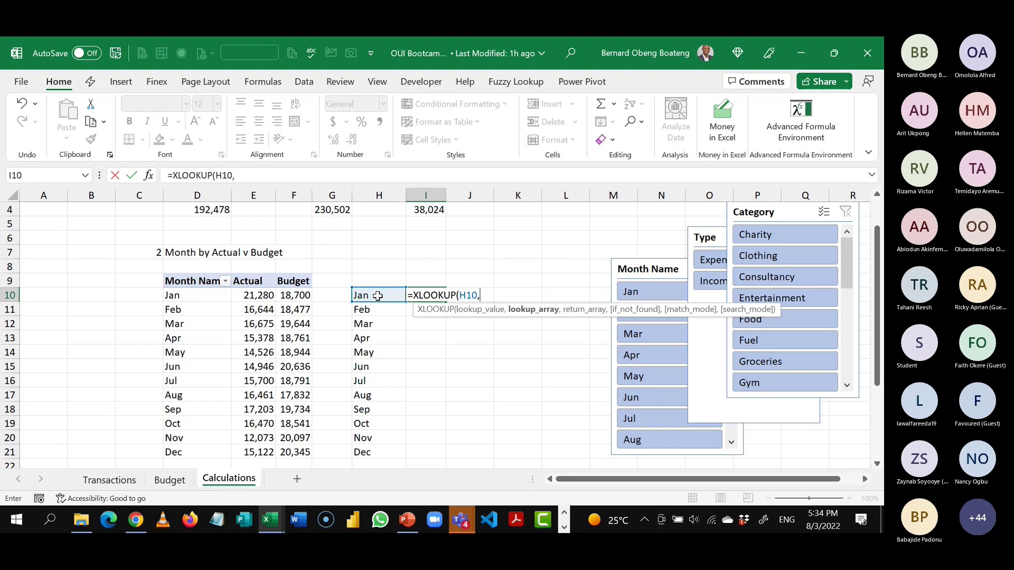
left_click(202, 296)
left_click_drag(201, 297, 192, 454)
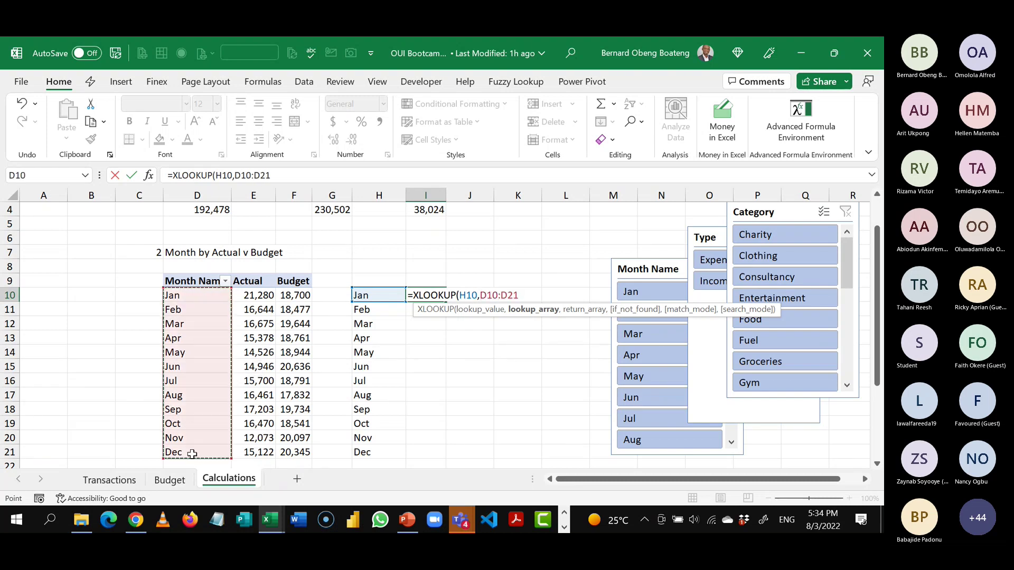
key("F4")
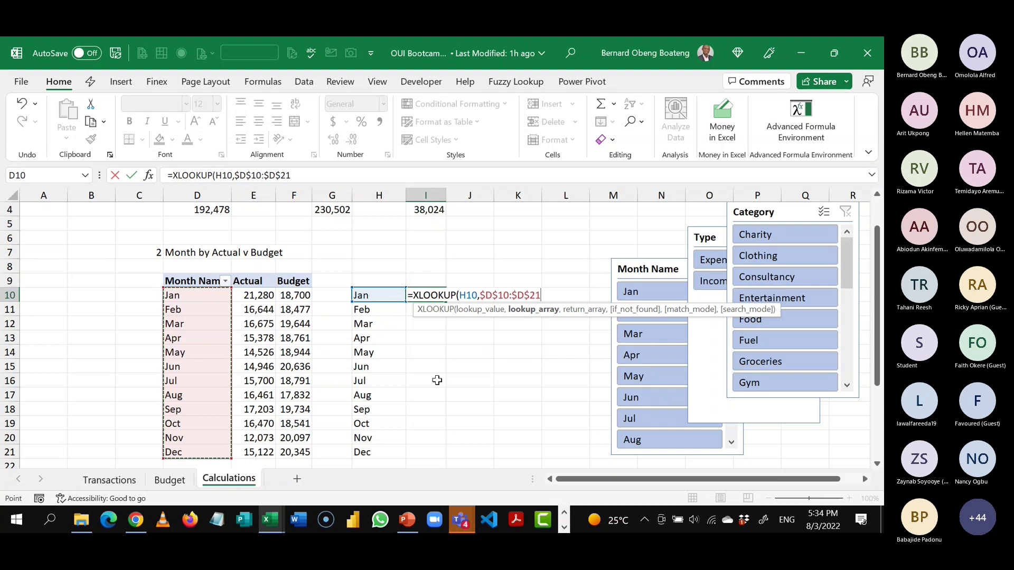
- Complete the I10 XLOOKUP with $E$10:$E$21 as the return array and NA() as the if-not-found value
type(",")
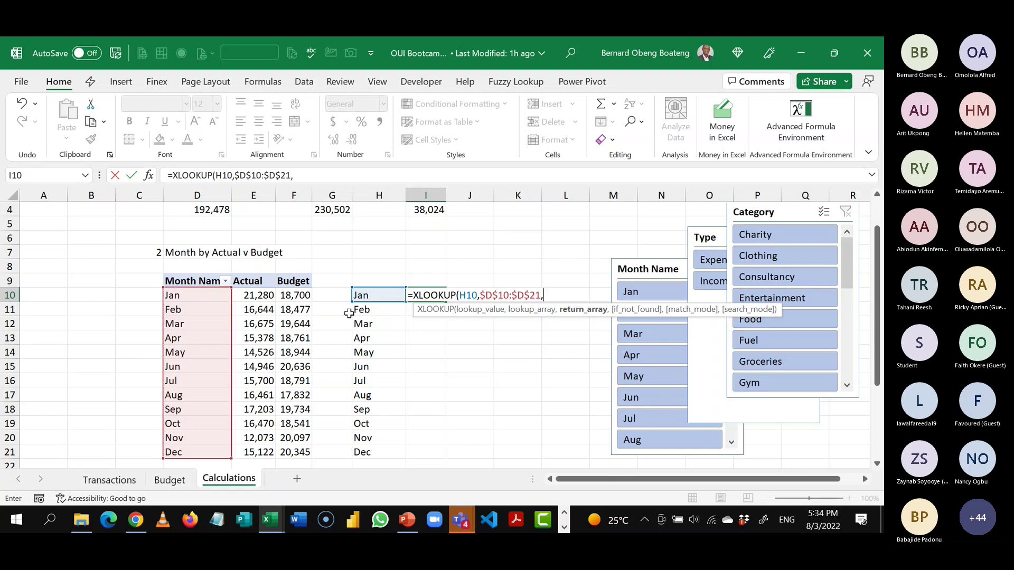
left_click_drag(258, 297, 255, 451)
key("F4")
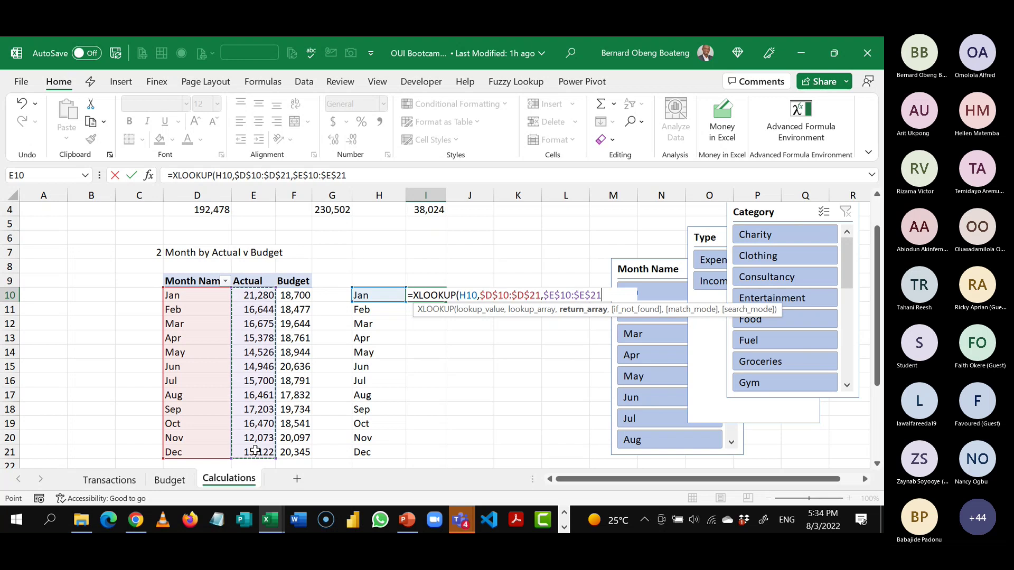
type(",")
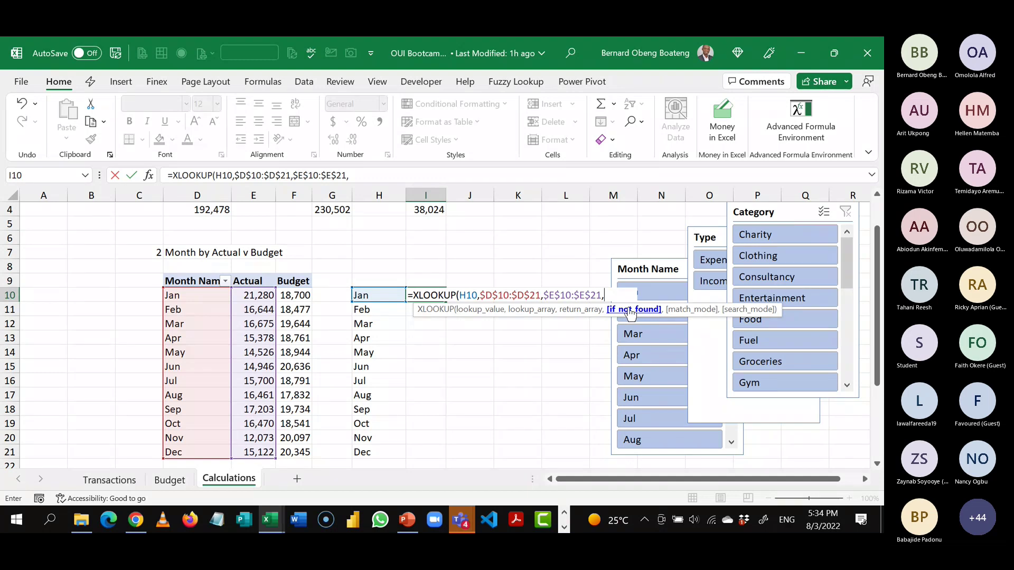
type("NA(")
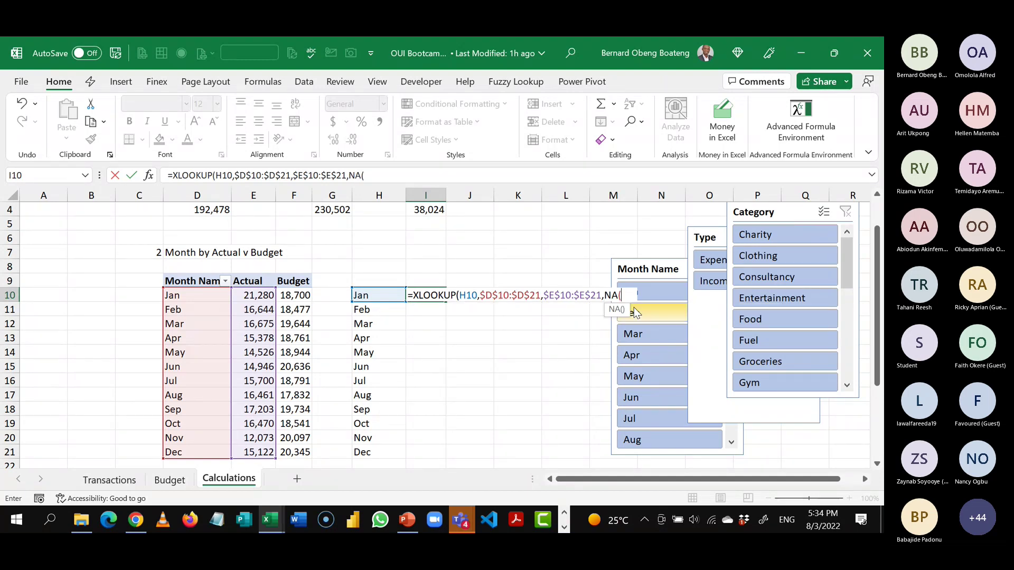
type("))")
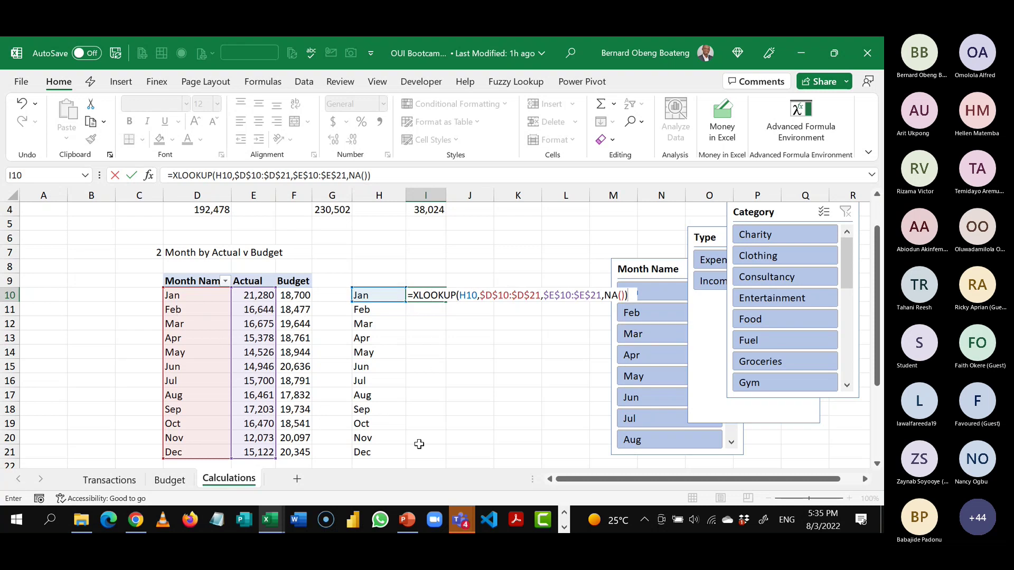
key("Return")
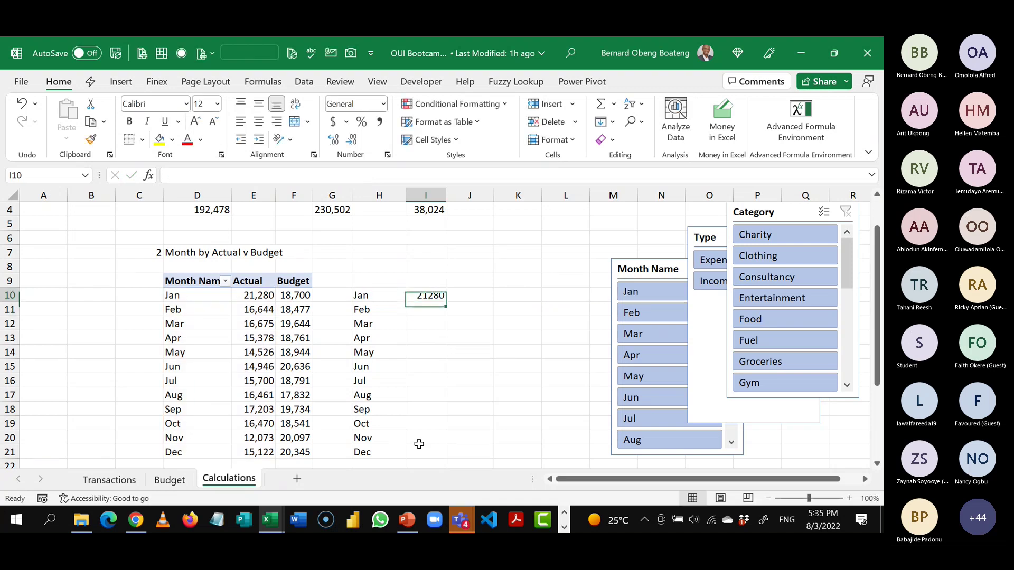
- Fill the XLOOKUP formula from I10 down to I21 for all twelve months
key("Up")
key("shift+Down")
key("shift+Down")
key("shift+Down")
key("shift+Down")
key("shift+Down")
key("shift+Down")
key("shift+Down")
key("shift+Down")
key("shift+Down")
key("shift+Down")
key("shift+Down")
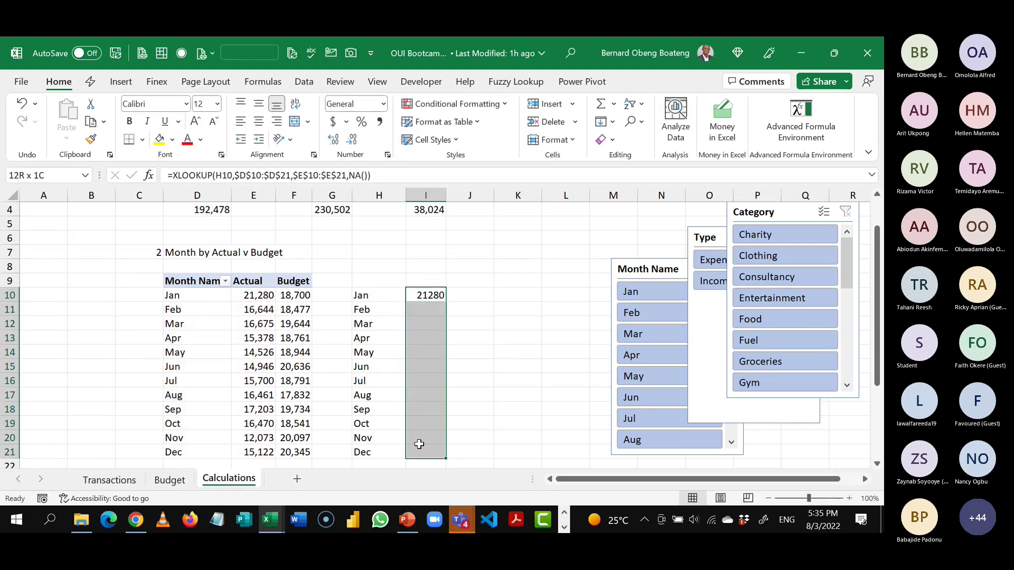
key("ctrl+d")
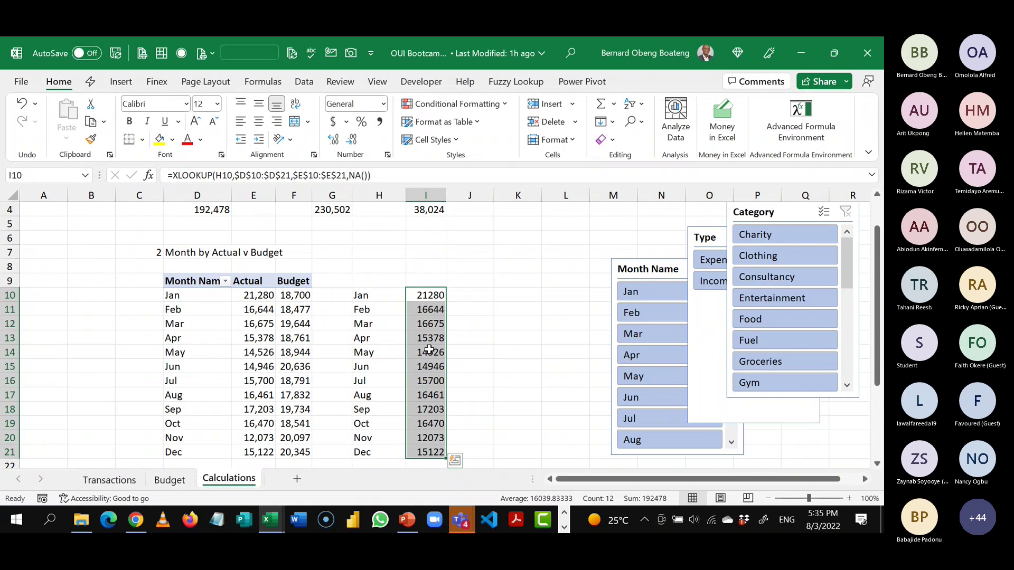
left_click(491, 321)
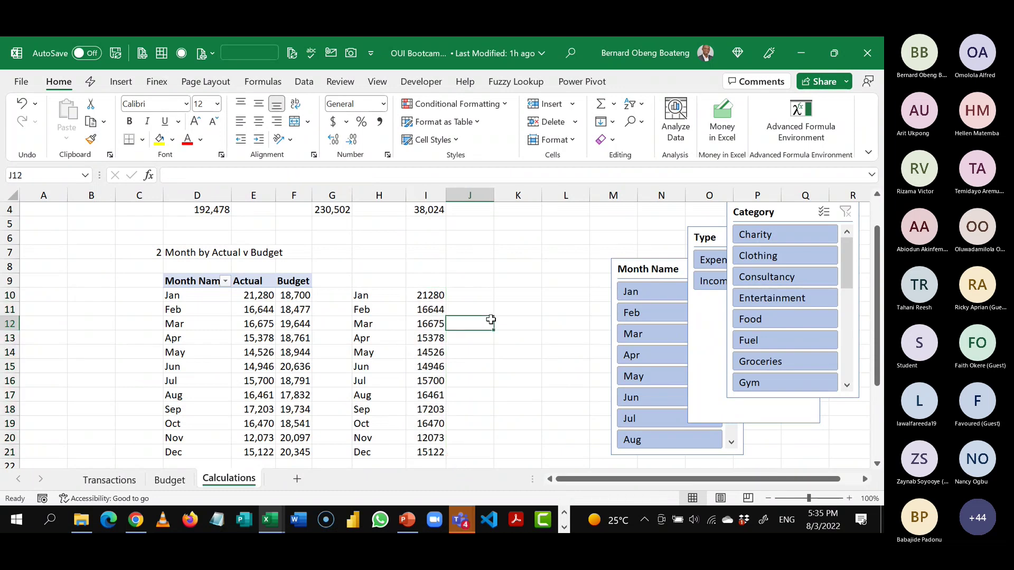
- Review the Calculations sheet from the Actual, Budget and Balance figures down through the month tables to the Category table
left_click(476, 254)
key("Up")
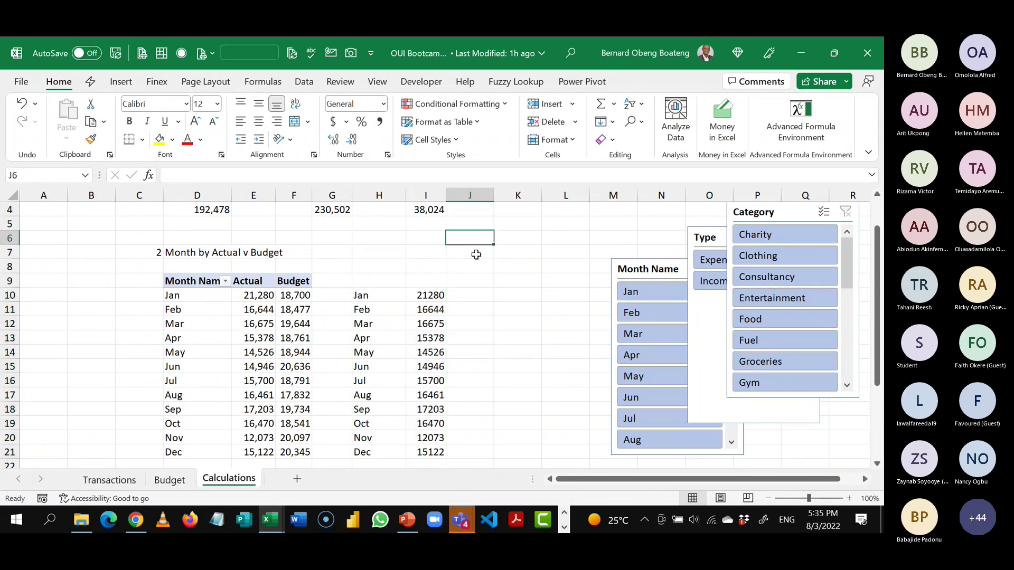
scroll(477, 255, "up", 1)
key("Down")
key("Down")
key("Down")
key("Down")
key("Down")
key("Down")
key("Down")
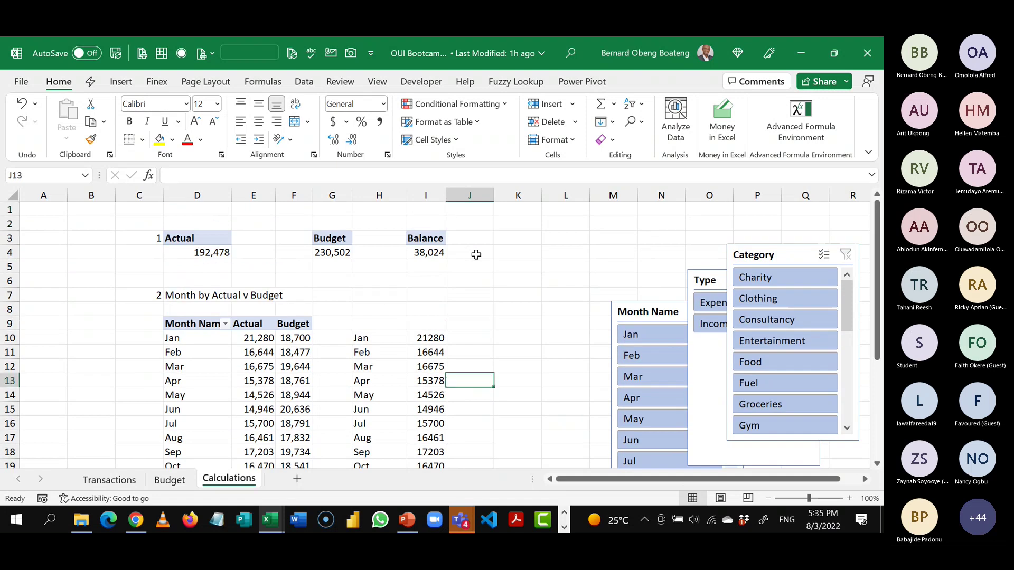
key("Down")
key("Down")
key("Down")
key("Down")
key("Down")
key("Down")
key("Down")
key("Down")
key("Down")
key("Down")
key("Down")
key("Down")
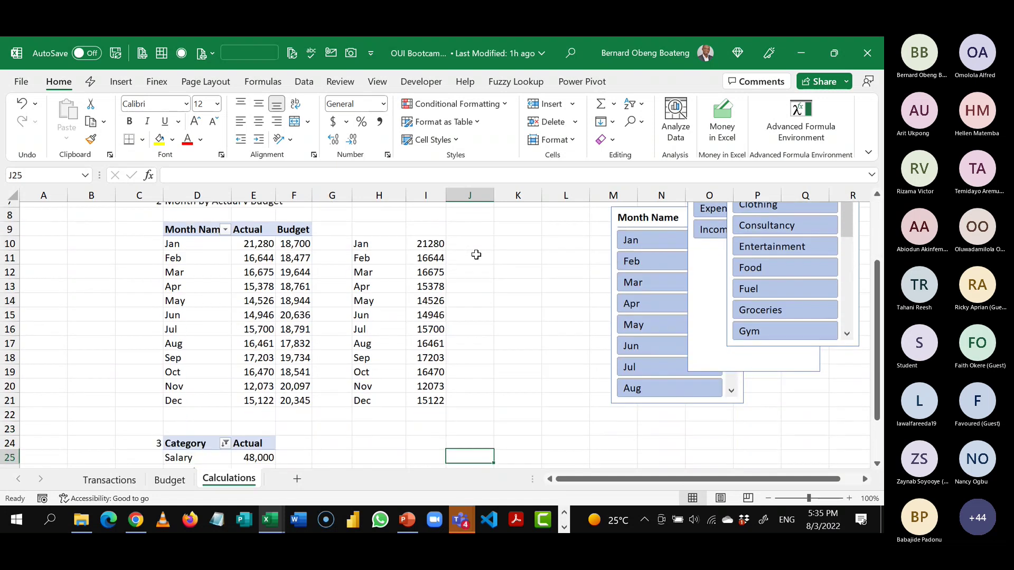
key("Down")
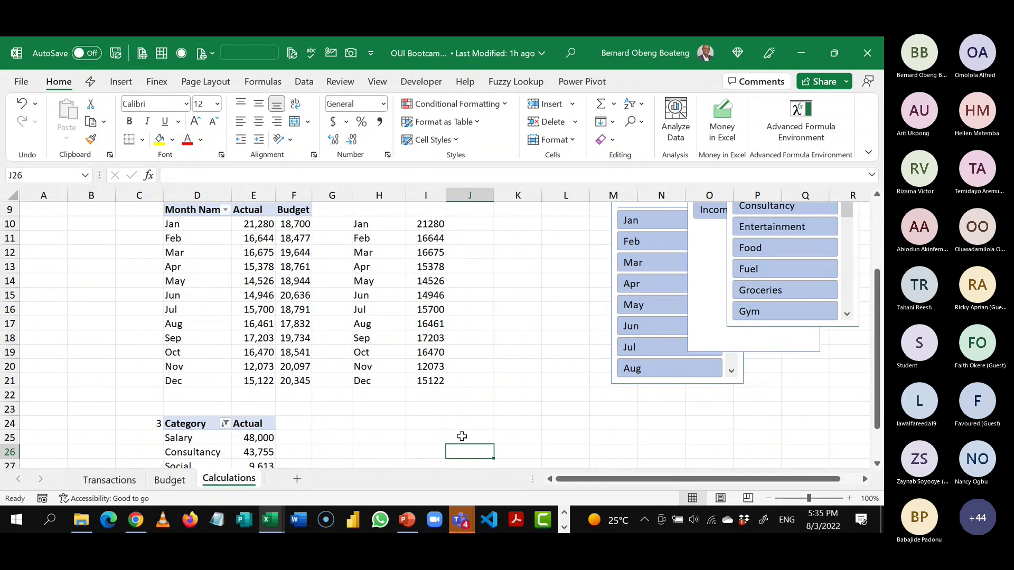
- Switch to the Teams Data Analysis meeting to check its chat, then return to the start workbook in Excel
left_click(463, 524)
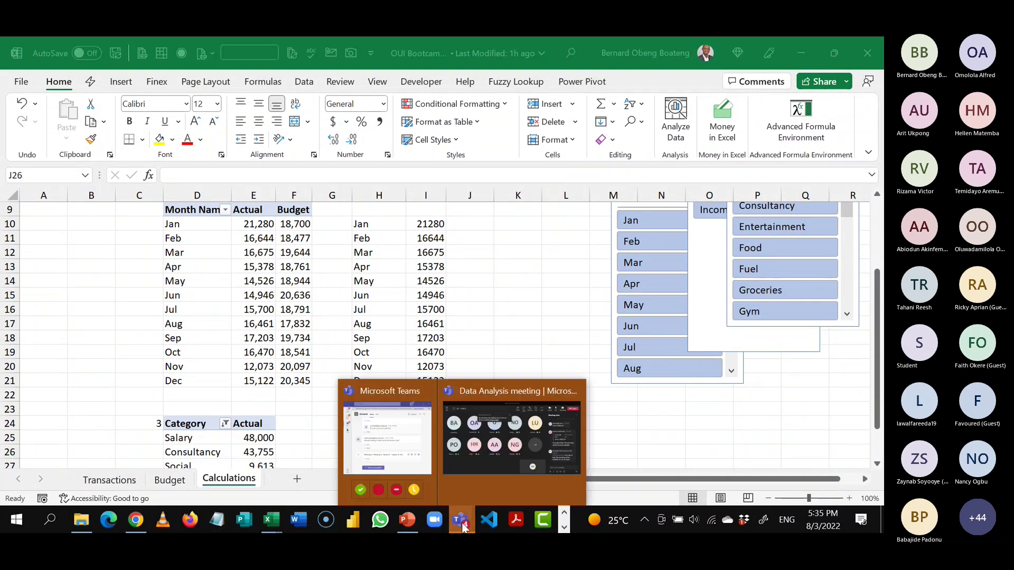
left_click(482, 473)
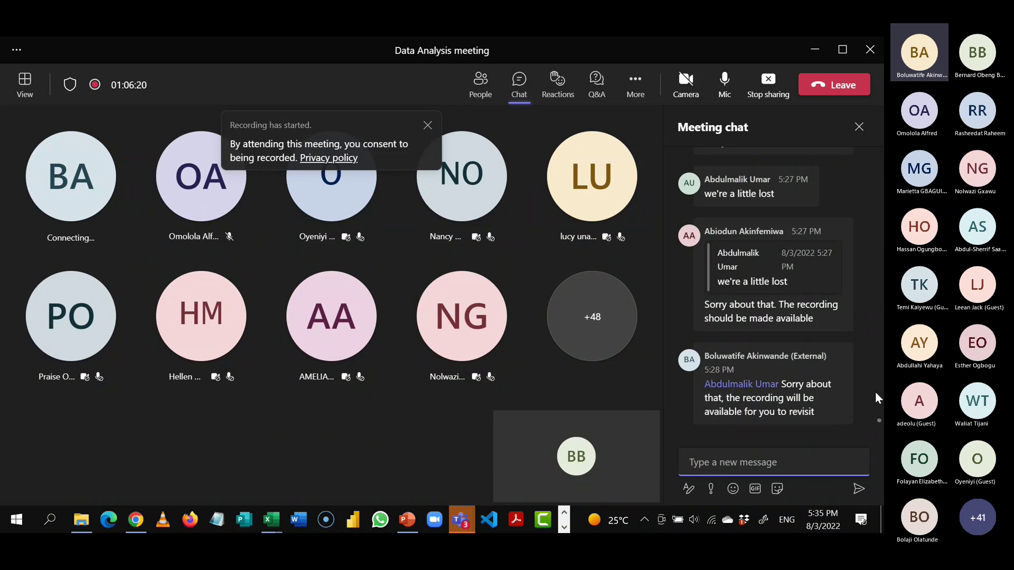
mouse_move(521, 486)
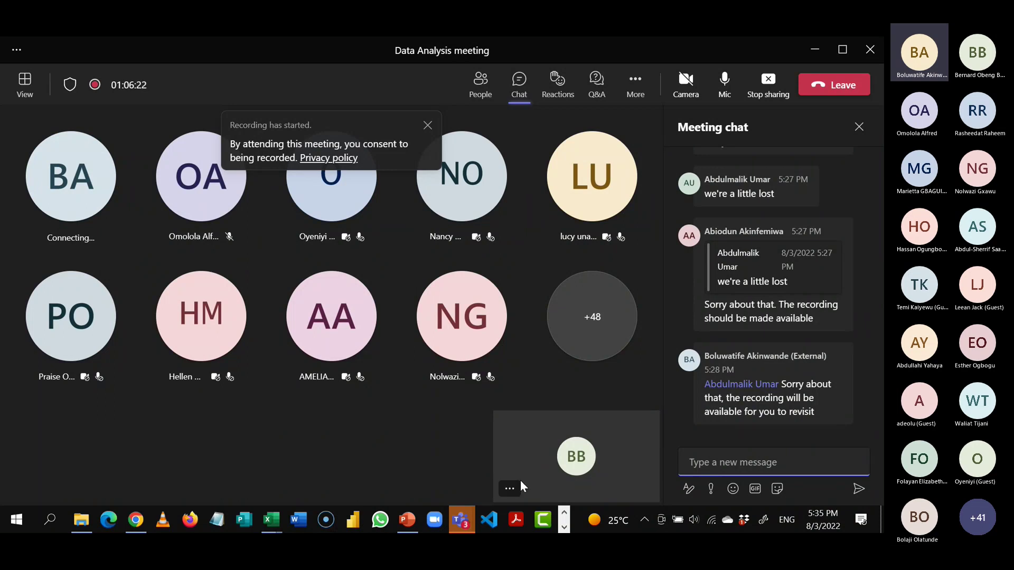
left_click(270, 522)
left_click(353, 479)
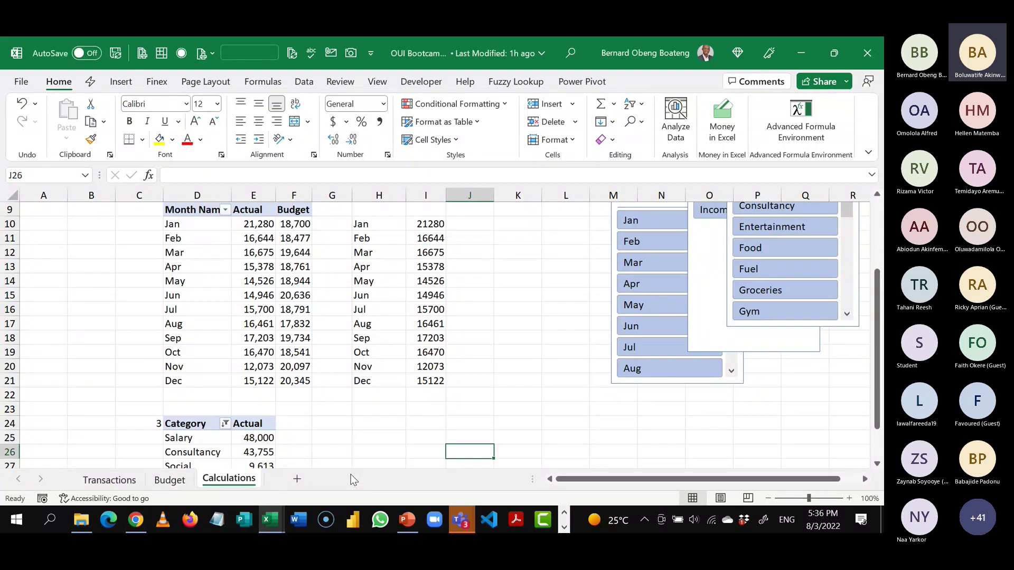
- Add a new worksheet after Calculations and name it Dashboard
left_click(298, 480)
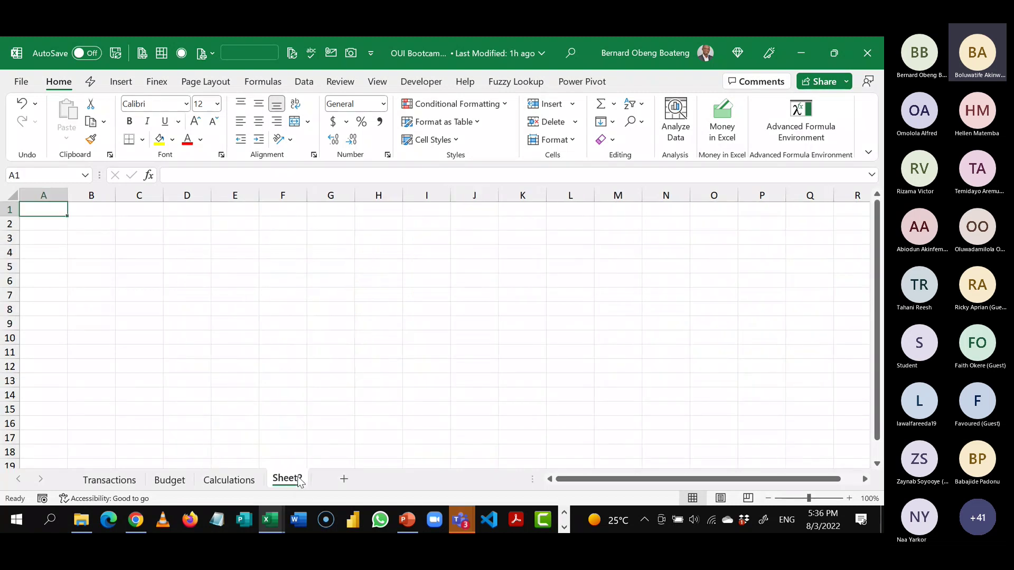
left_click(282, 380)
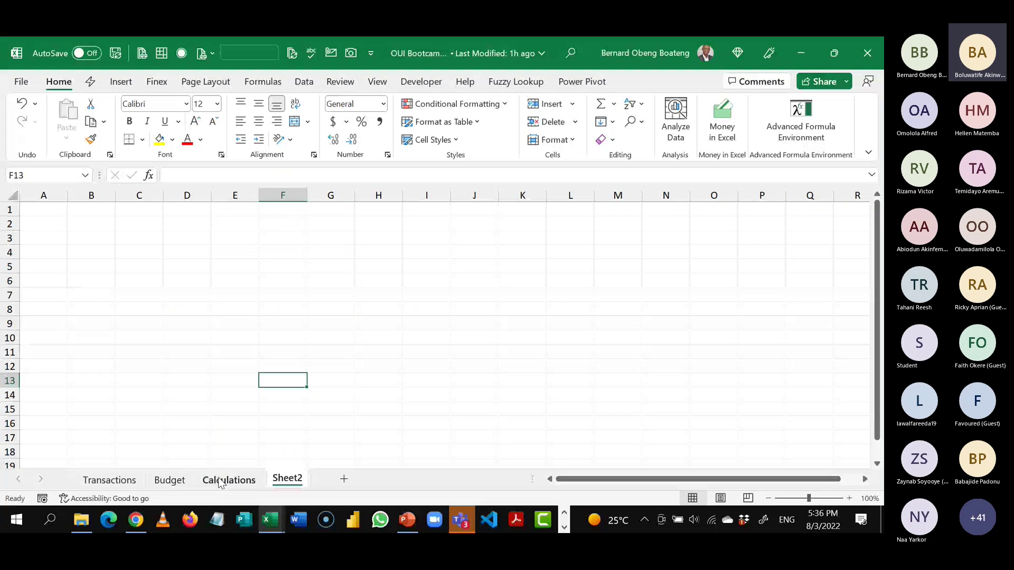
key("alt")
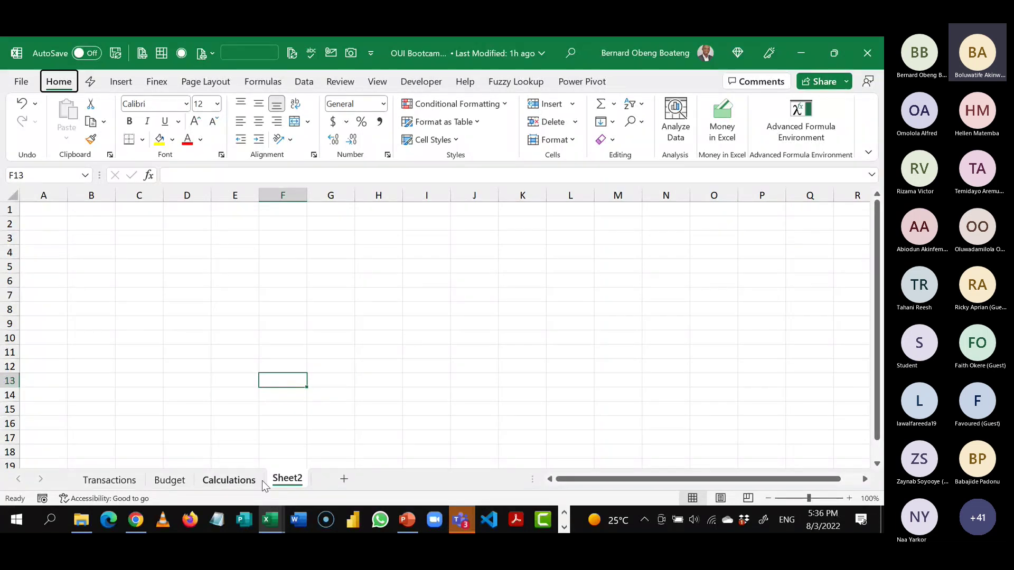
type("horDashboard")
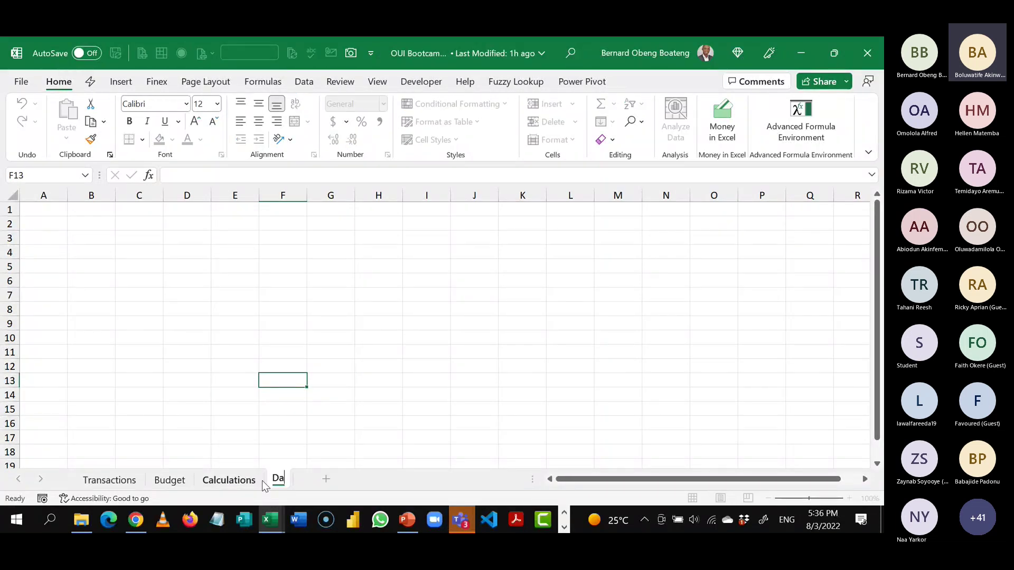
key("Return")
- Switch to the finished workbook and view its Dashboard sheet as the layout reference
left_click(241, 354)
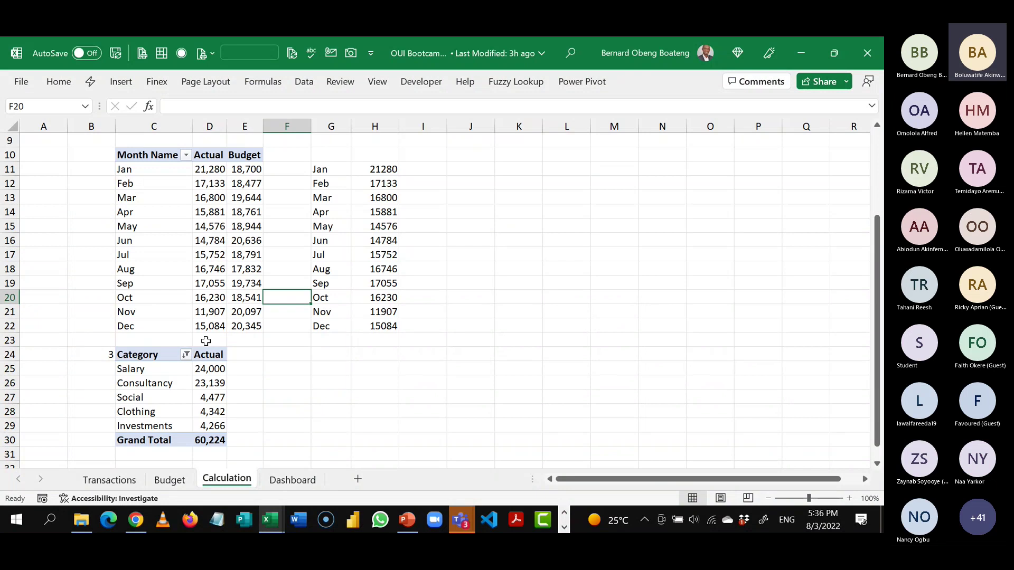
left_click(284, 481)
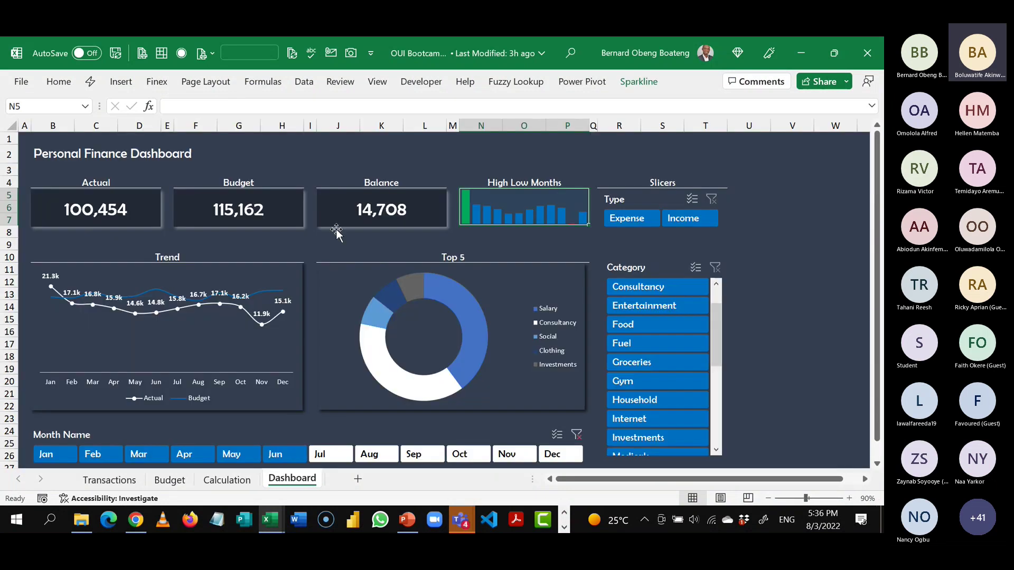
- Examine the finished dashboard's Actual, Budget and Balance cards and the narrow spacer columns A, E, I and M between its sections
left_click(202, 244)
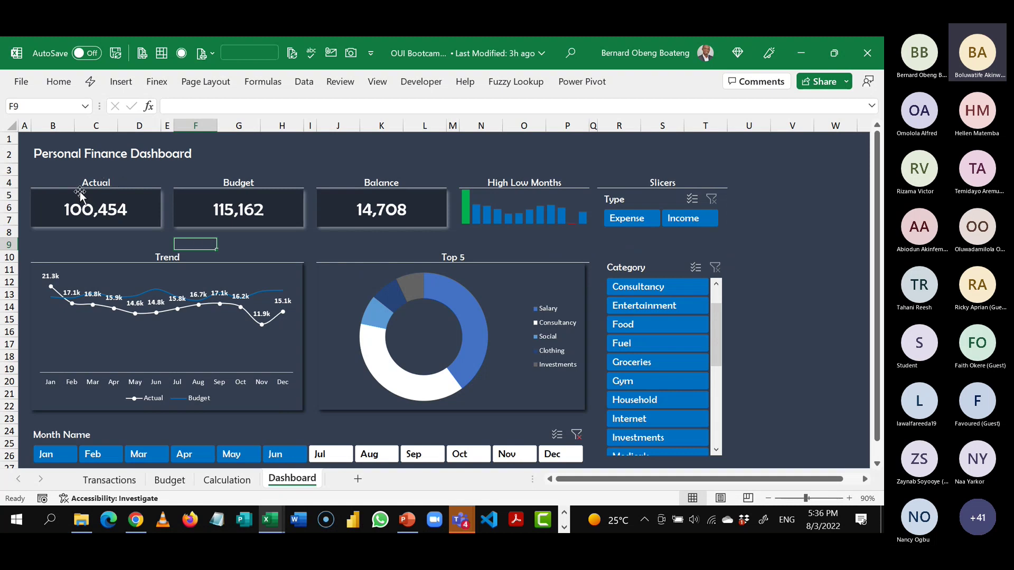
left_click(146, 196)
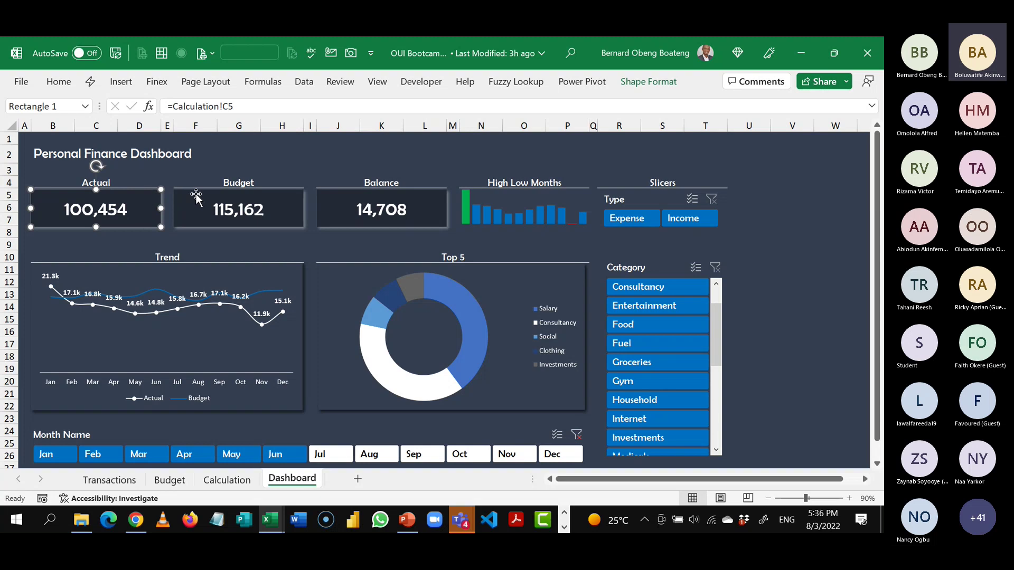
left_click(218, 194)
left_click(352, 195)
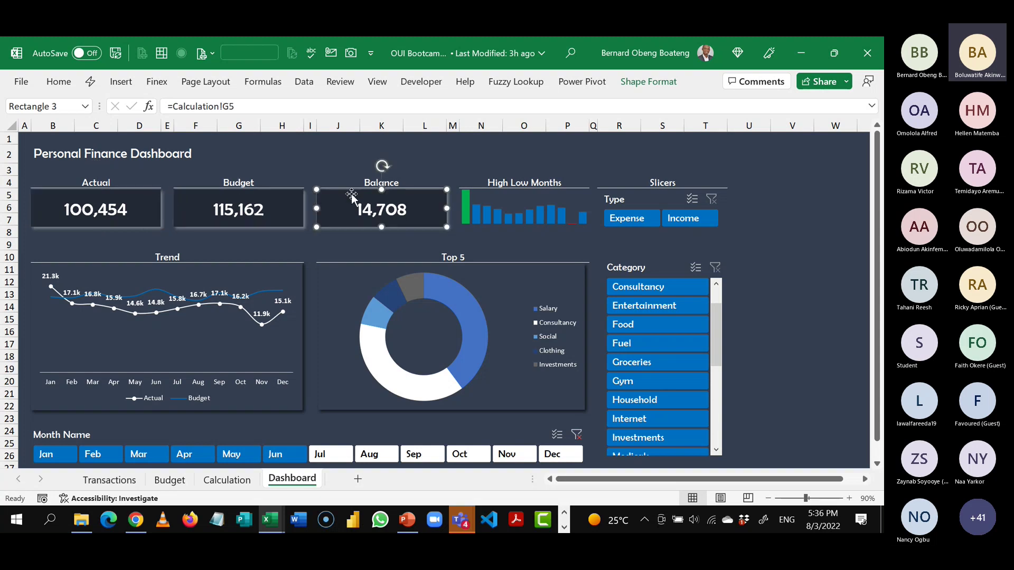
left_click(24, 125)
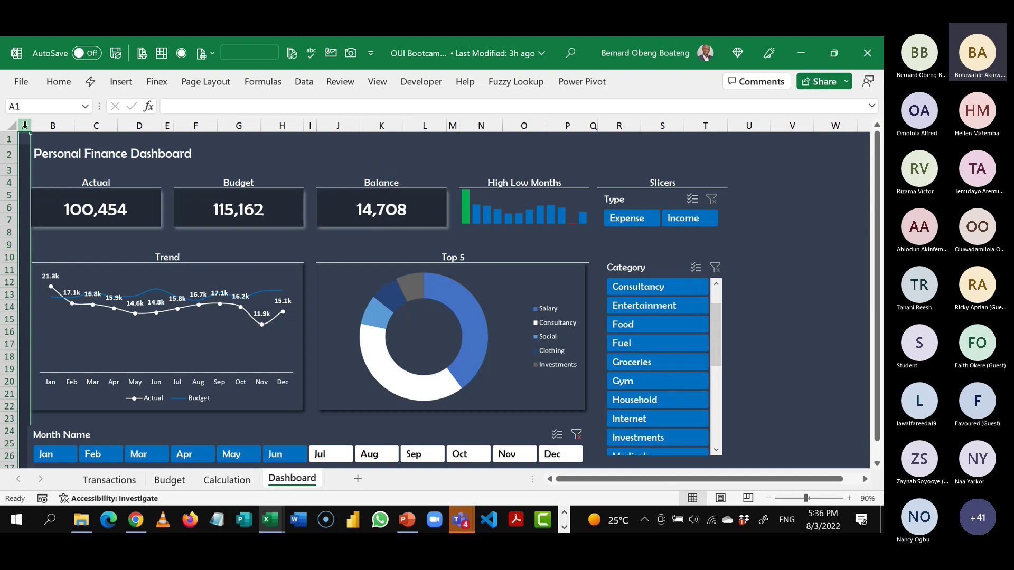
left_click(166, 125, "ctrl")
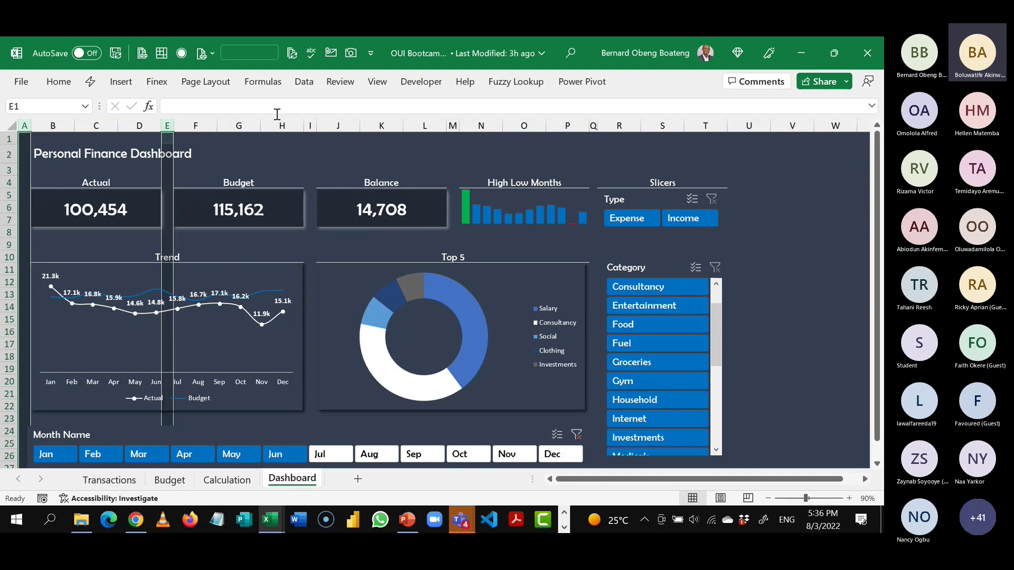
left_click(309, 124, "ctrl")
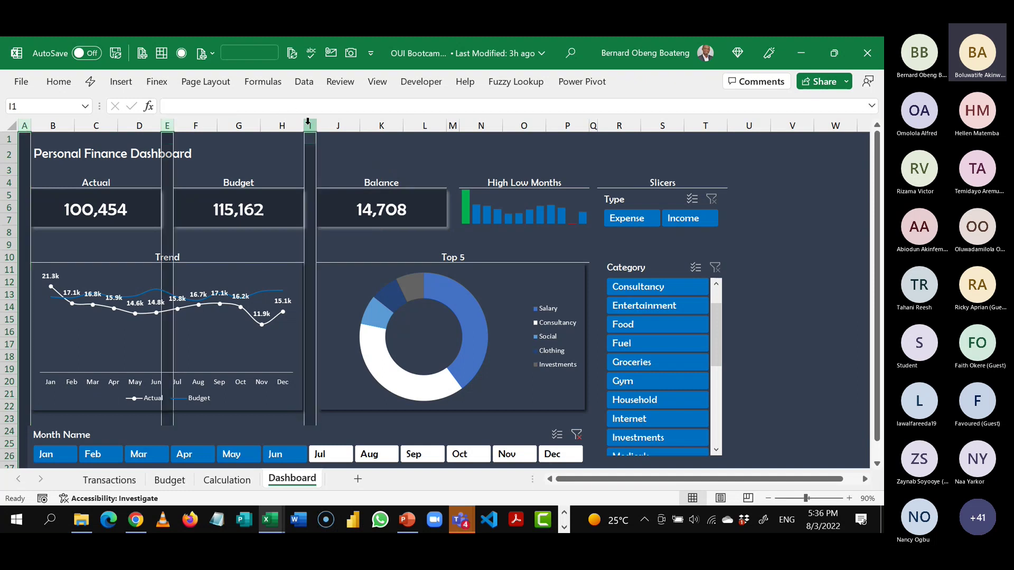
left_click(453, 124, "ctrl")
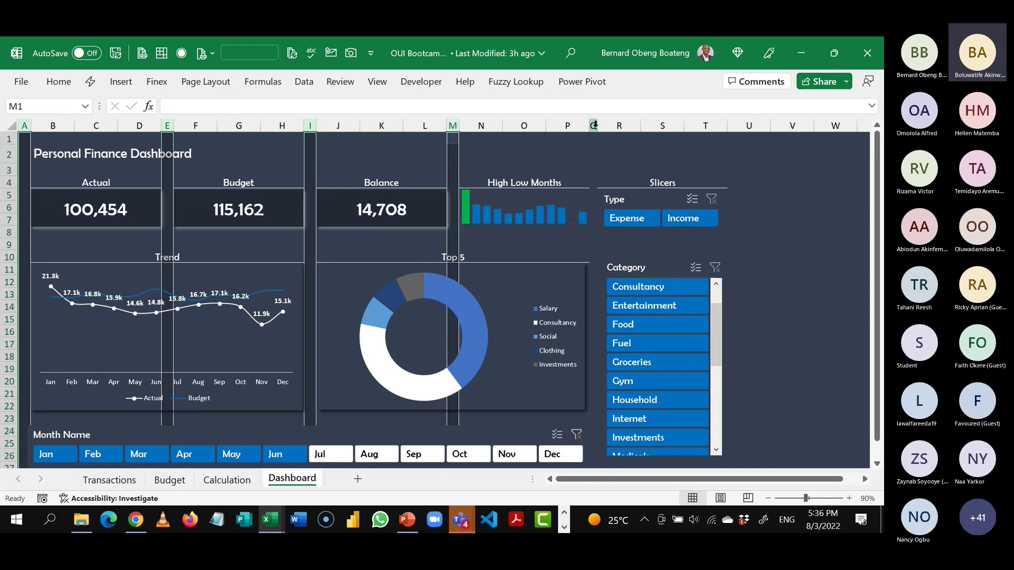
left_click(767, 206)
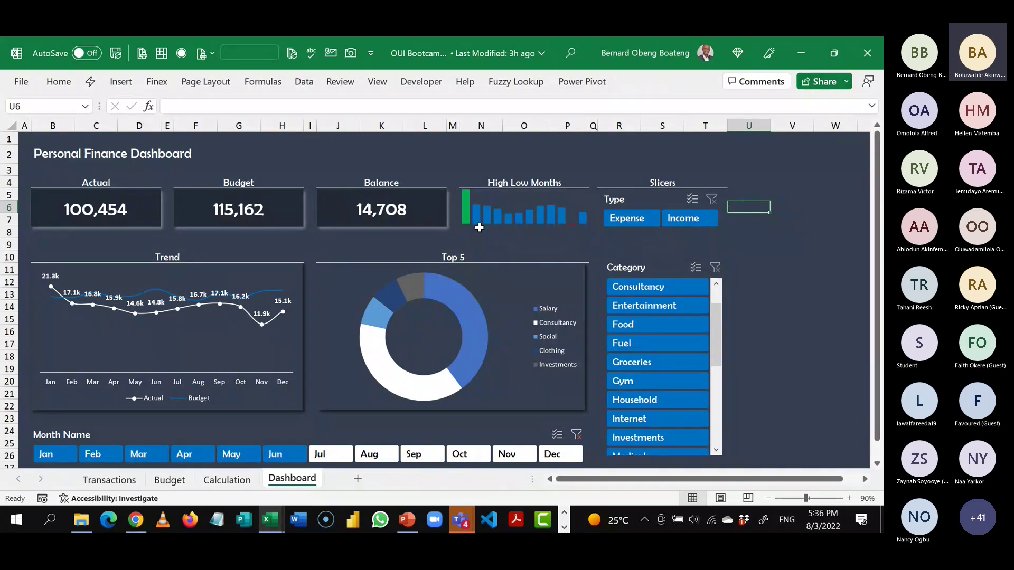
- Switch to the workbook with the empty Dashboard sheet and set the width of columns A, E, I, M and Q to 2
key("alt+Tab")
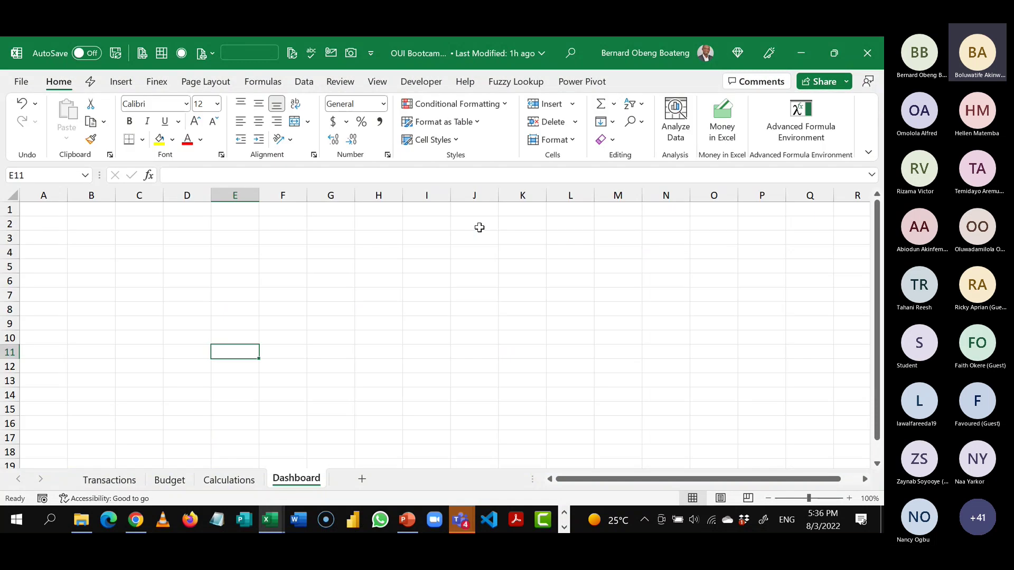
left_click(44, 261)
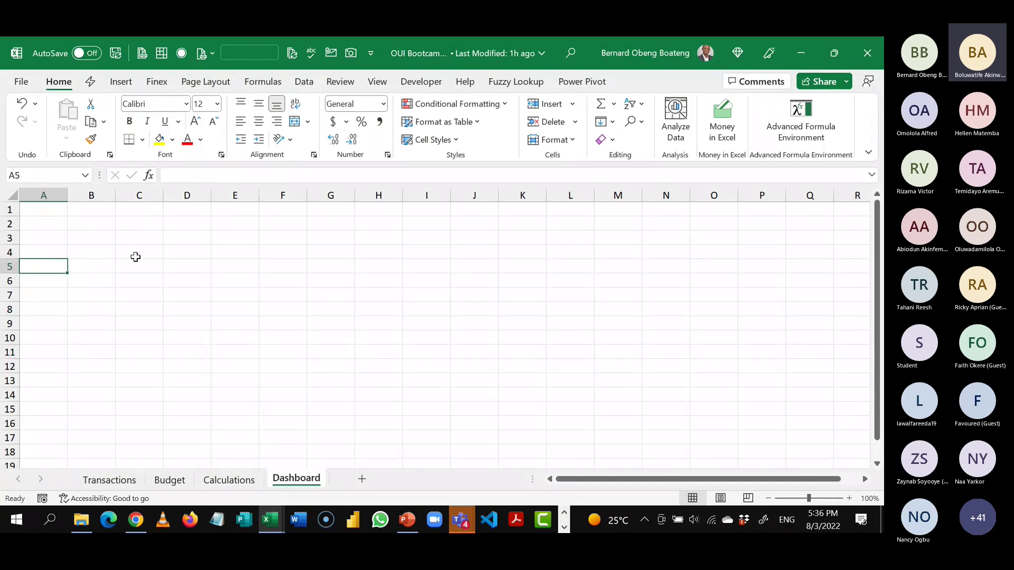
left_click(237, 268, "ctrl")
left_click(426, 268, "ctrl")
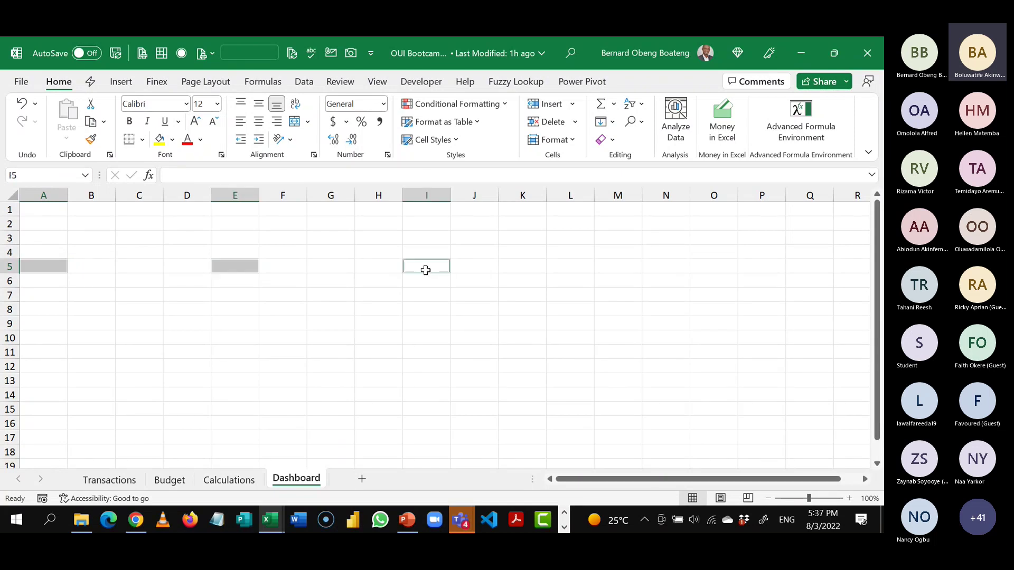
left_click(798, 270, "ctrl")
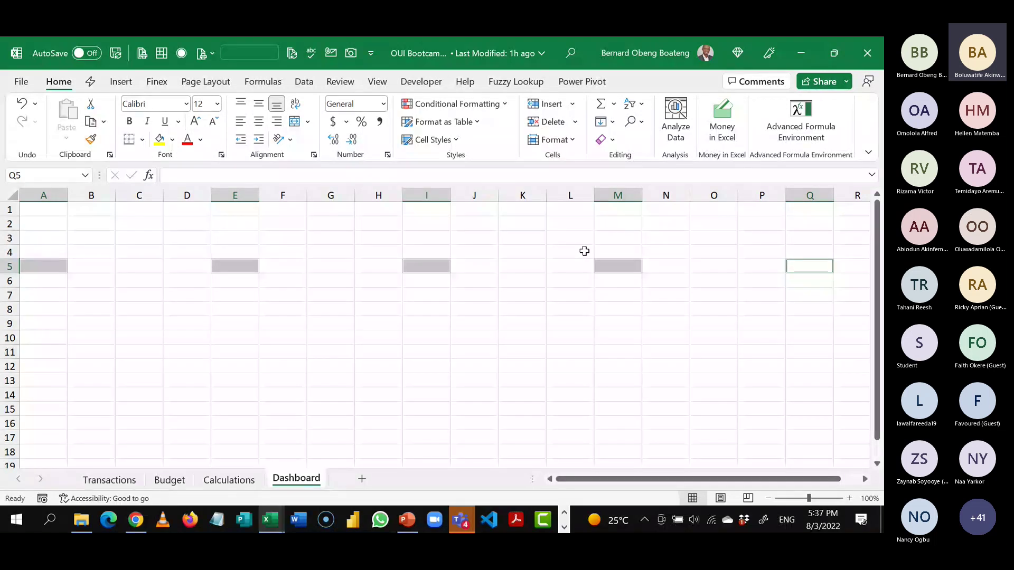
key("alt")
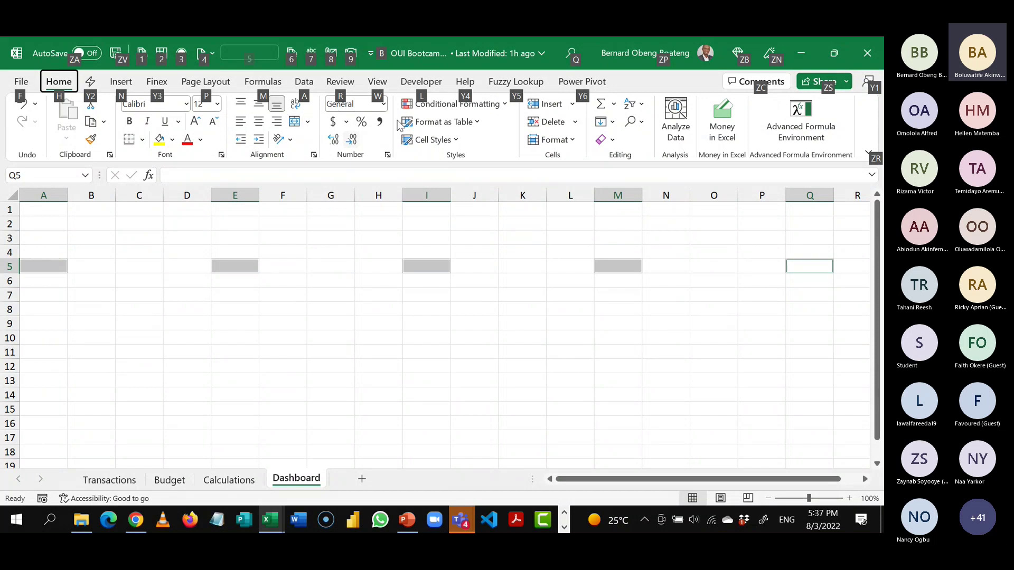
key("Escape")
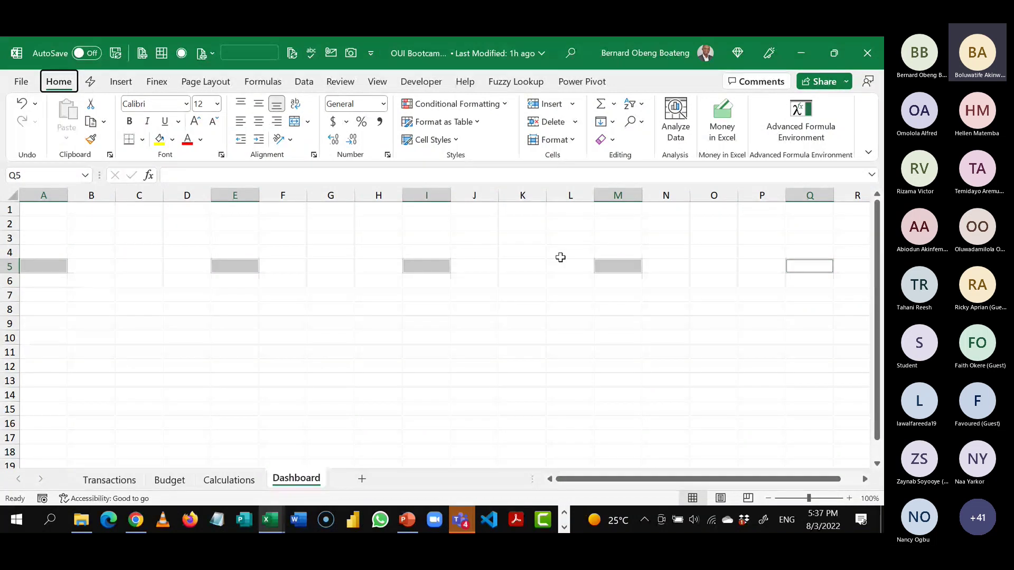
key("alt+h")
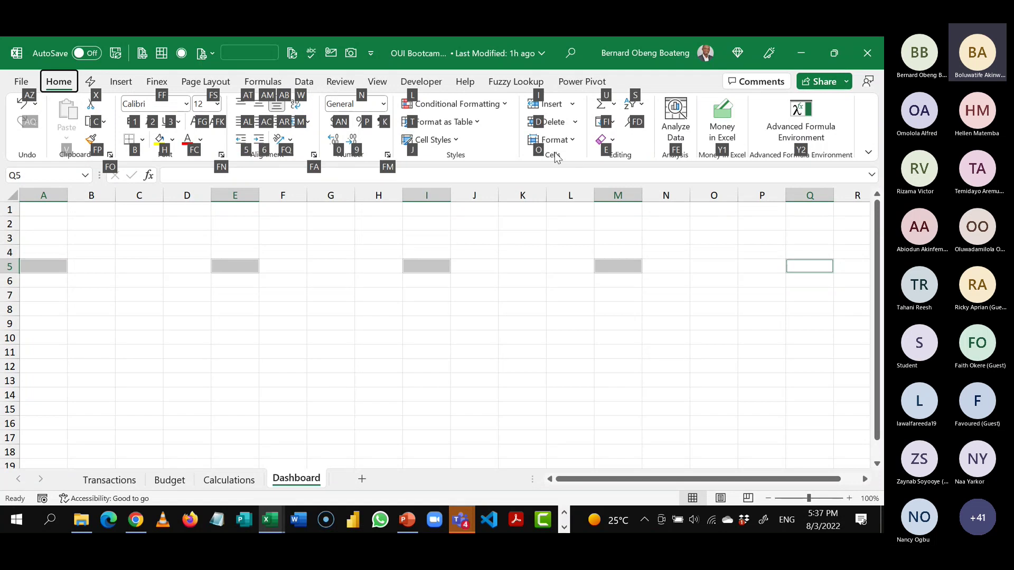
key("o")
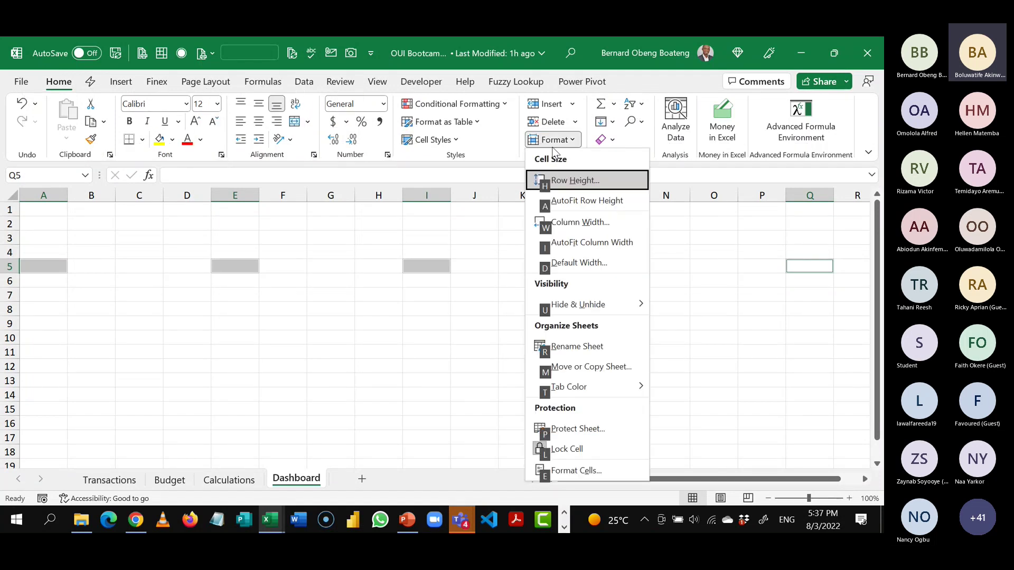
left_click(574, 224)
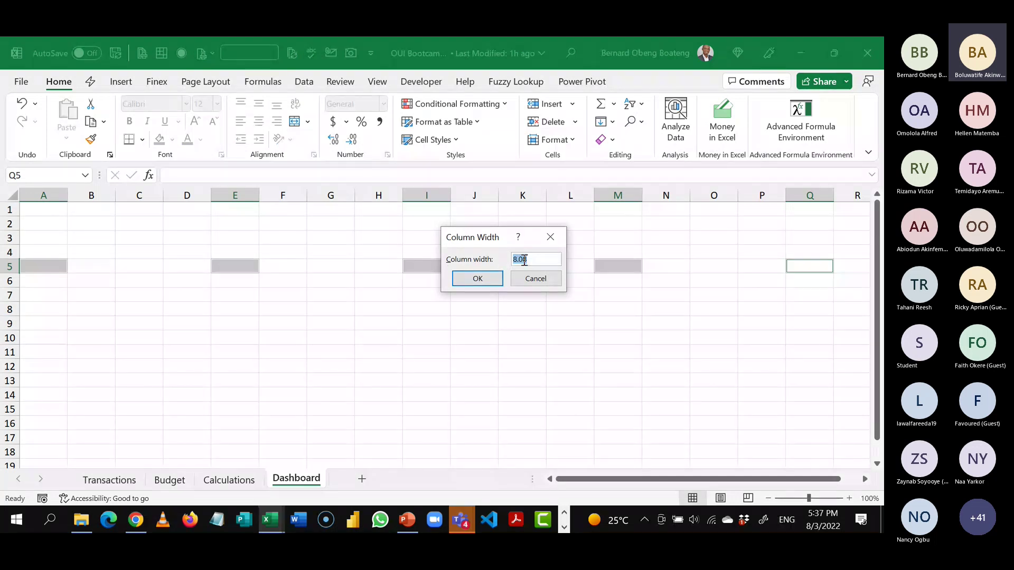
type("2")
left_click(477, 279)
left_click(343, 280)
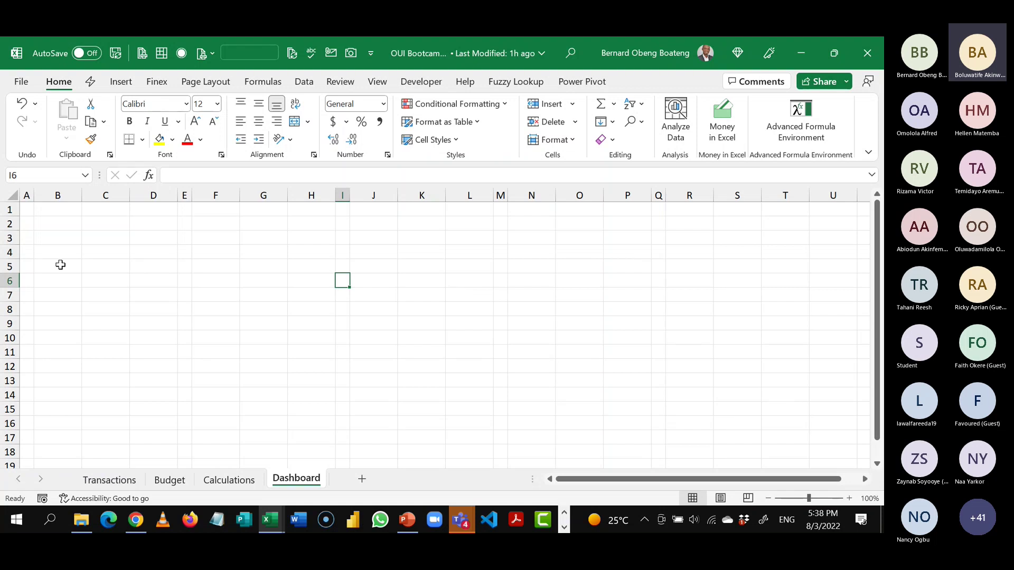
- Outline the first card area, cells B5:D7, with outside borders, using the finished dashboard as reference
left_click_drag(60, 264, 146, 293)
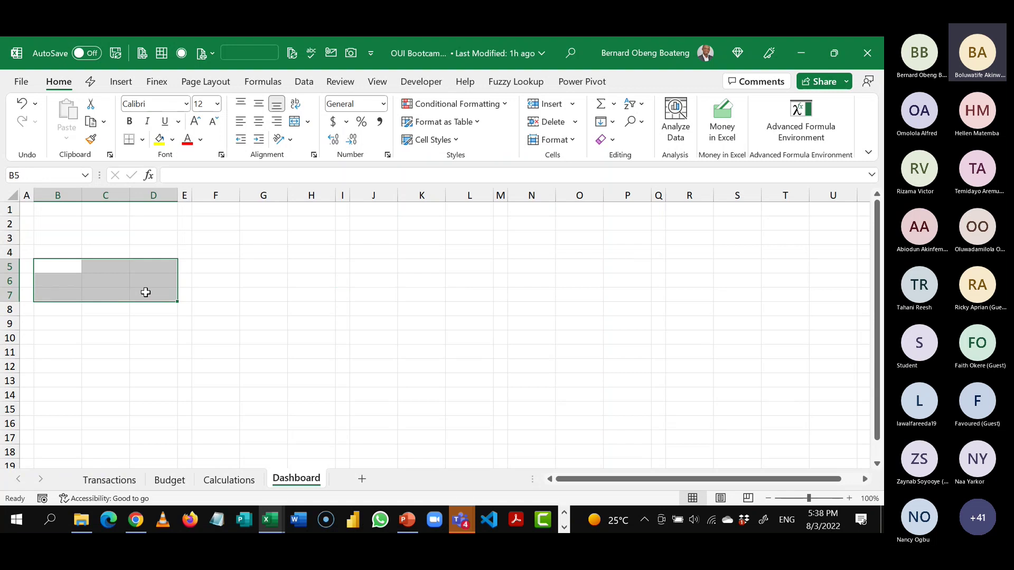
key("alt+Tab")
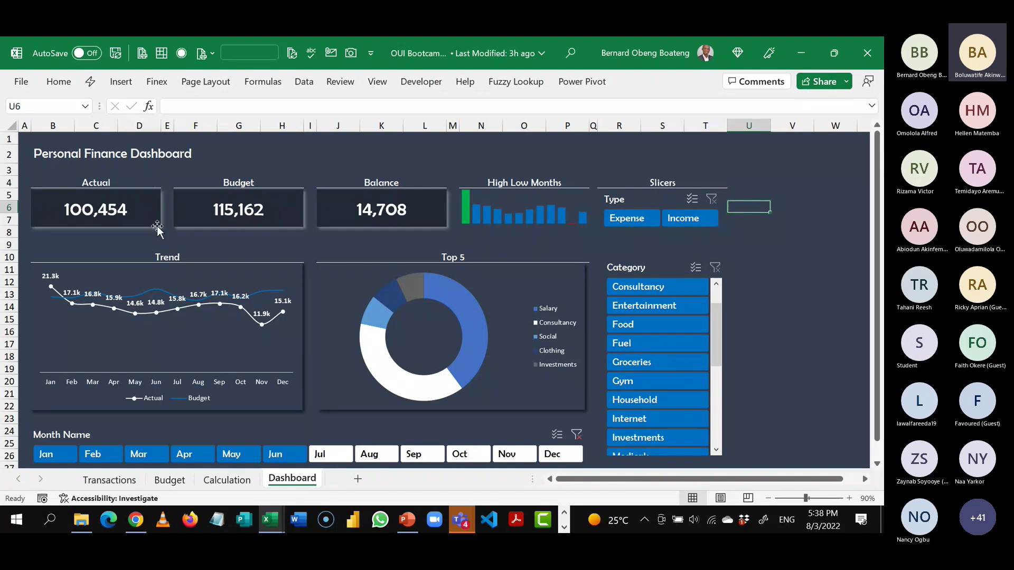
key("alt+Tab")
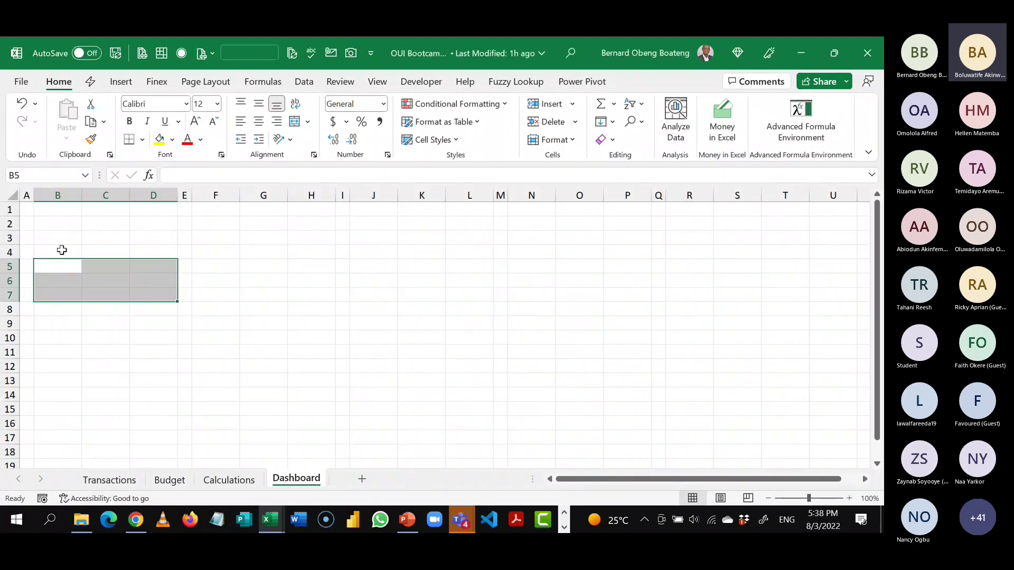
left_click(143, 139)
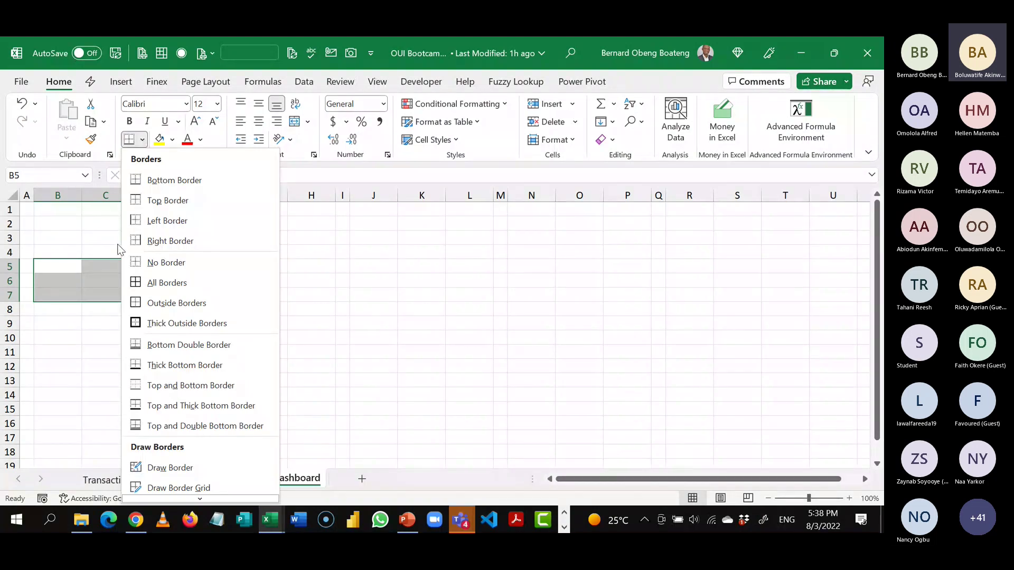
left_click(150, 302)
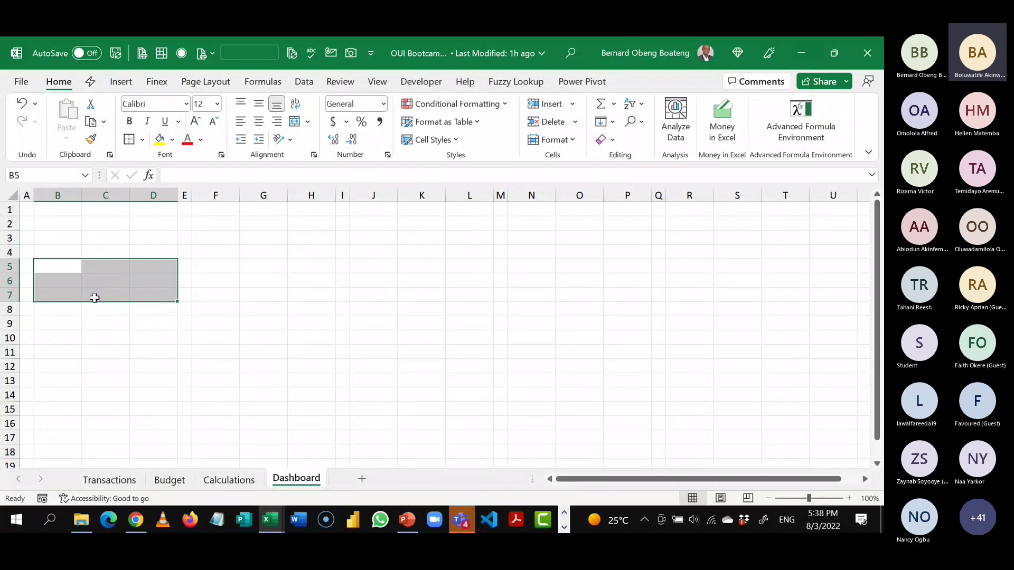
left_click(230, 267)
left_click_drag(82, 271, 164, 292)
left_click(261, 280)
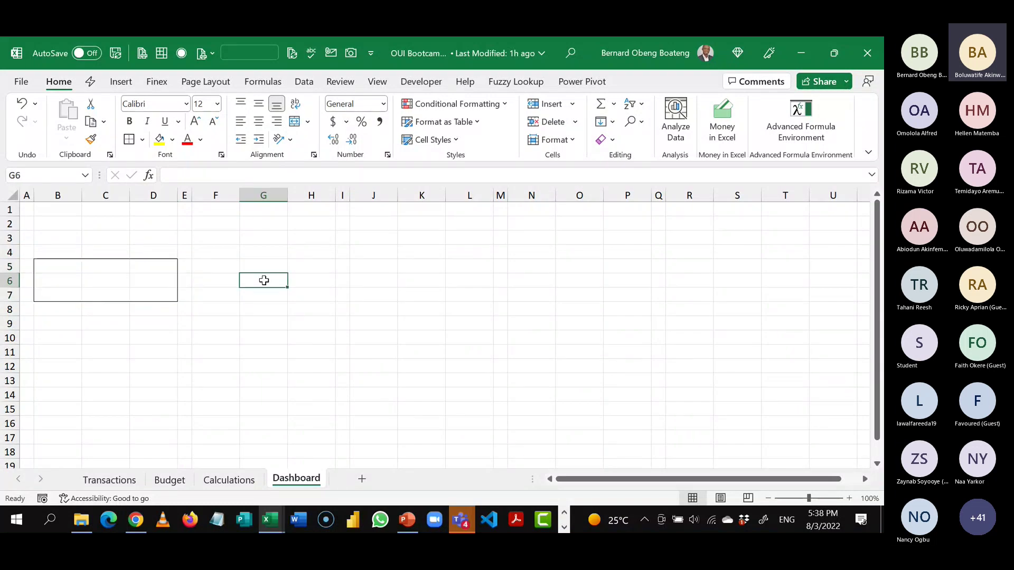
- Apply outside borders to three more card areas in the same rows: F5:H7, J5:L7 and N5:P7
left_click(229, 271)
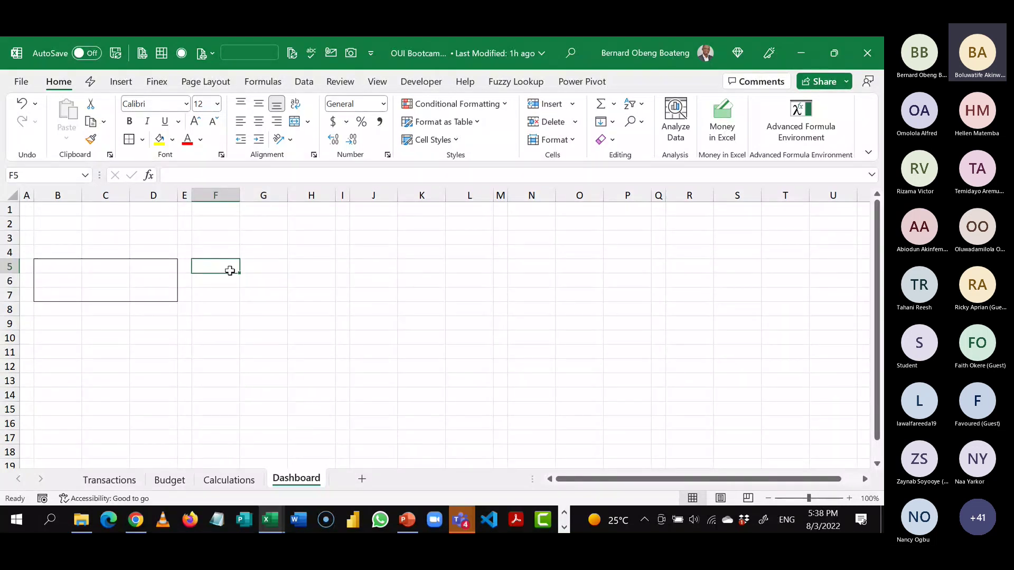
left_click_drag(230, 271, 308, 290)
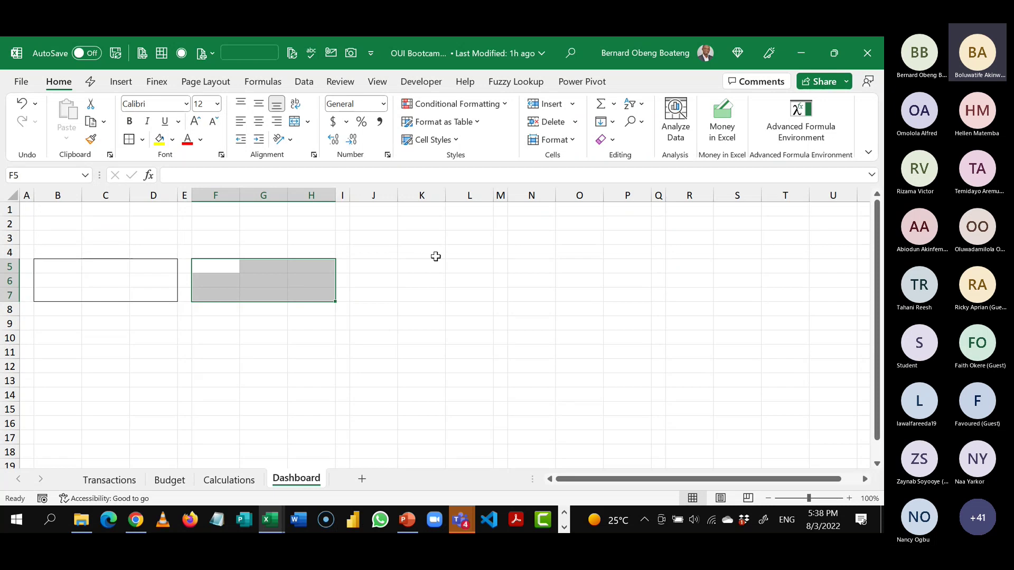
left_click(472, 267)
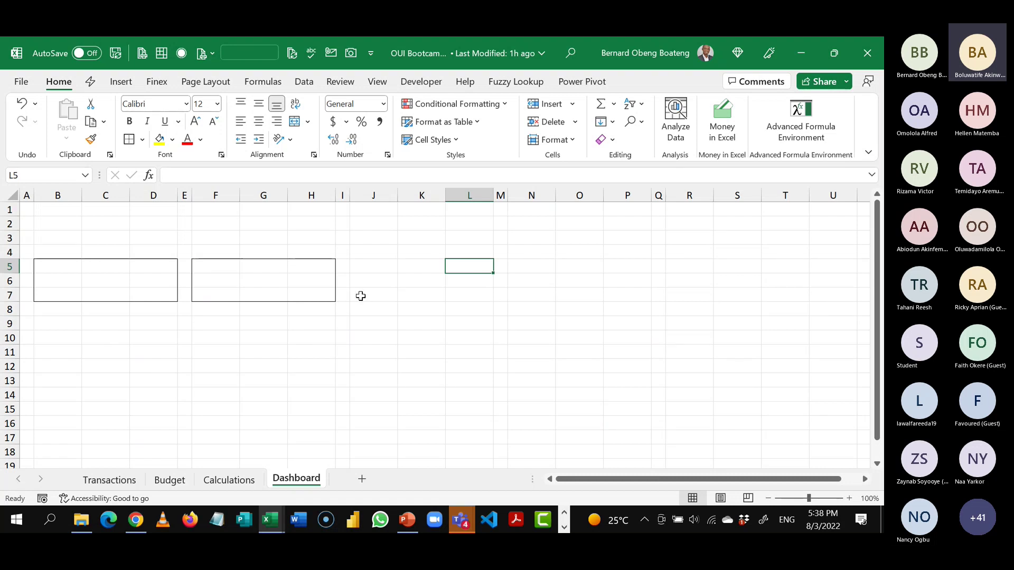
left_click_drag(370, 269, 467, 293)
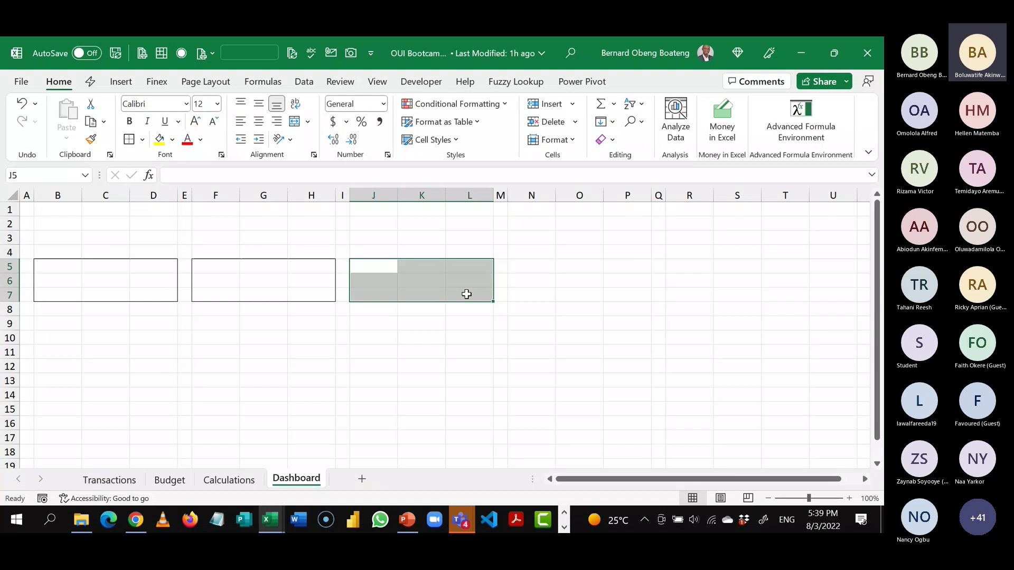
left_click(542, 267)
left_click_drag(542, 267, 619, 295)
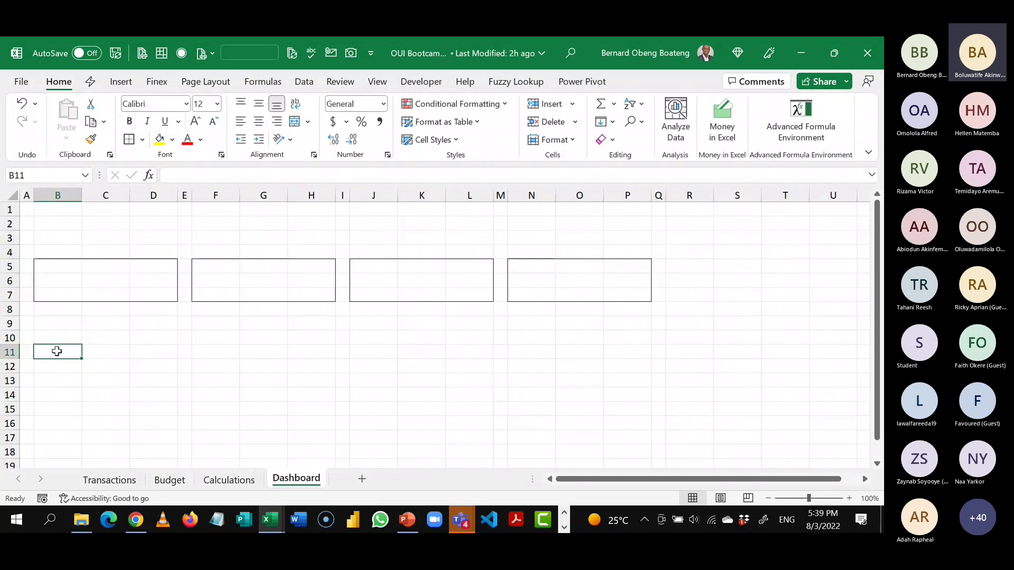
- Outline two large chart areas below the cards, B11:H22 and J11:P22, with outside borders
left_click_drag(54, 351, 159, 409)
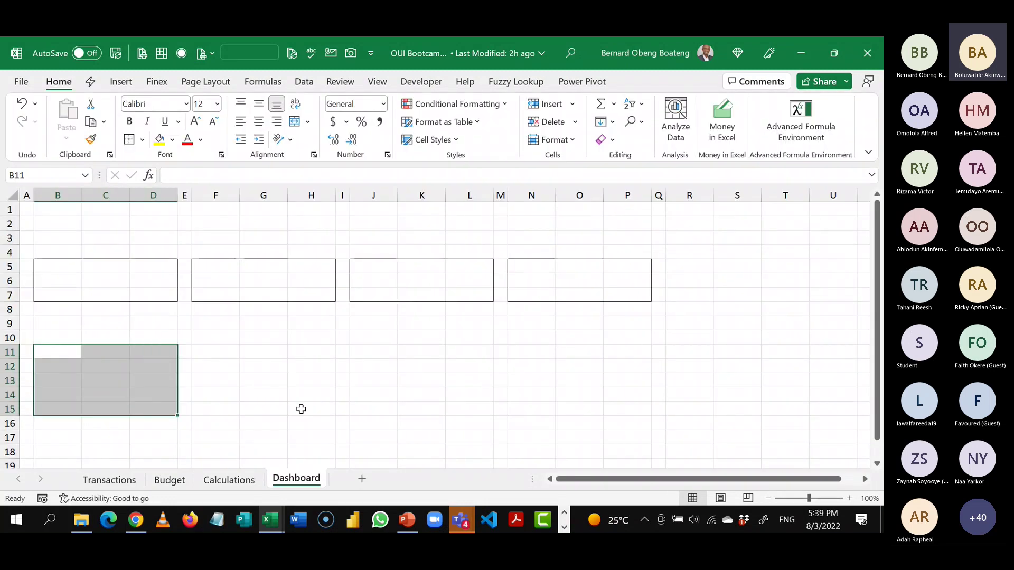
left_click(768, 498)
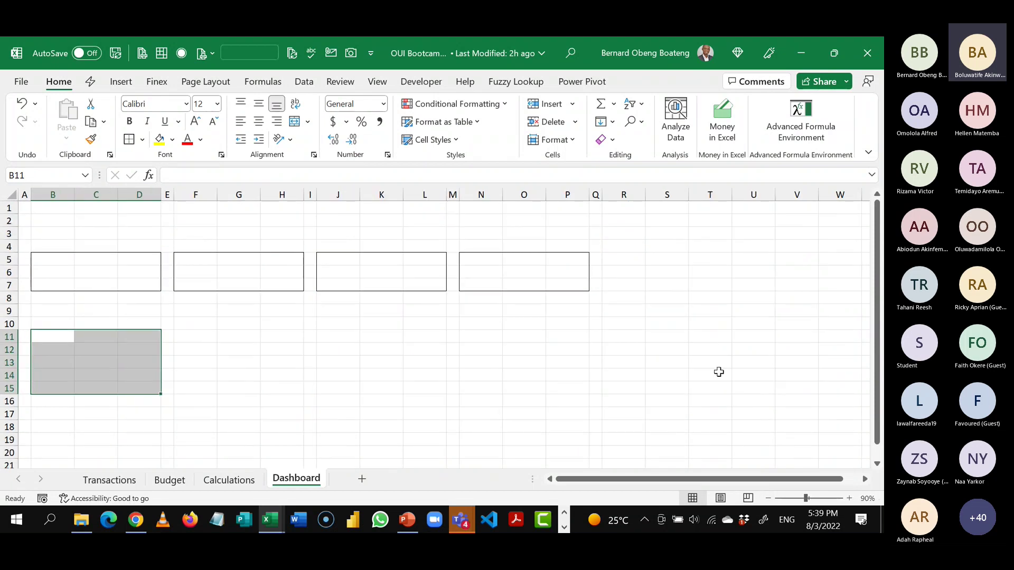
double_click(56, 82)
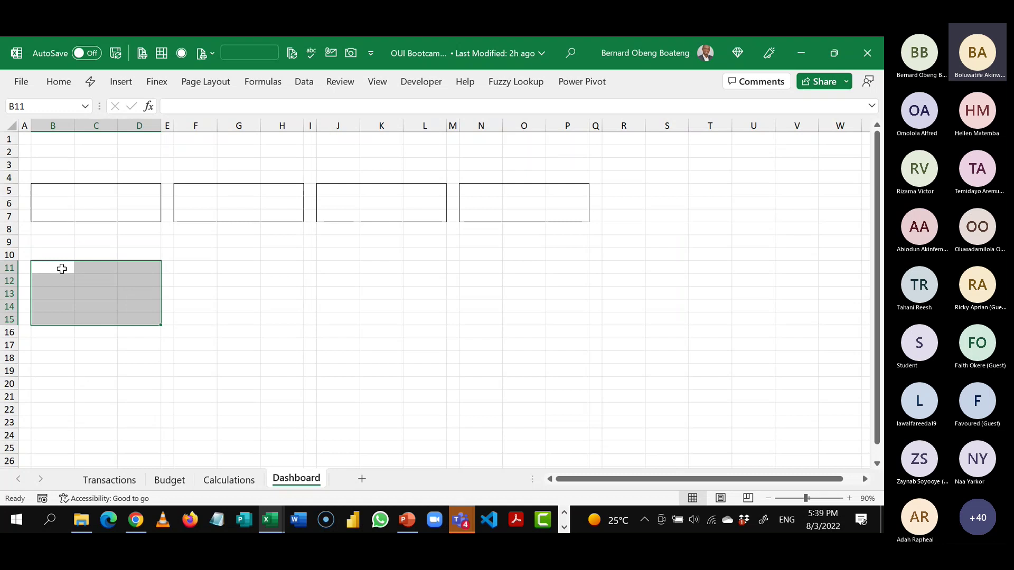
left_click_drag(62, 269, 264, 409)
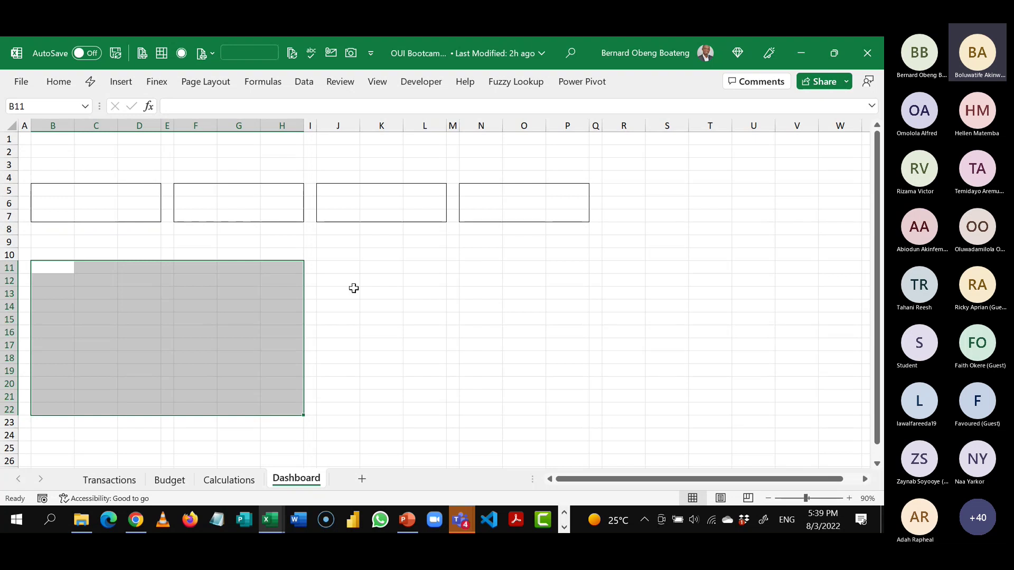
left_click(347, 269)
left_click_drag(347, 269, 560, 410)
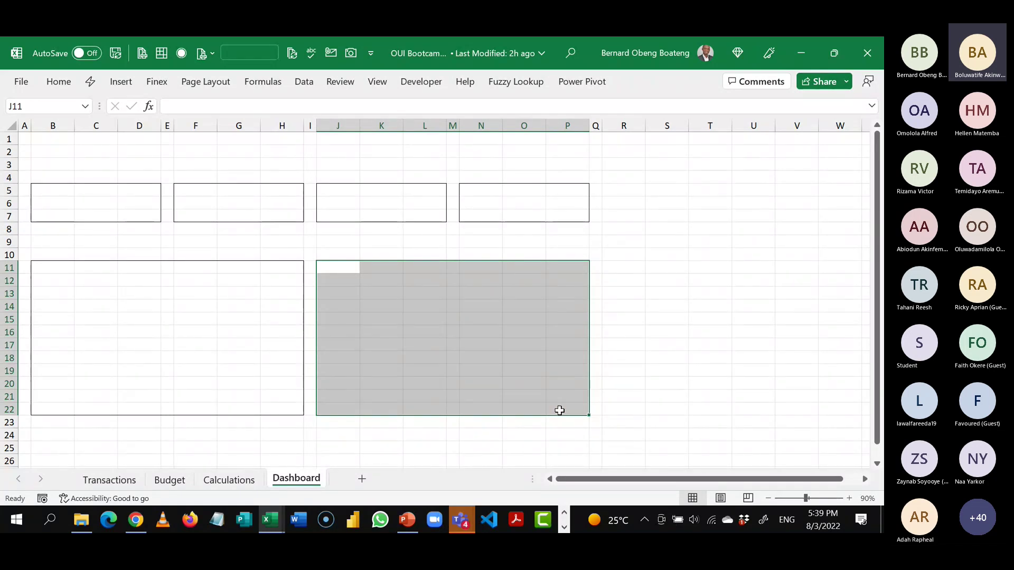
left_click(658, 381)
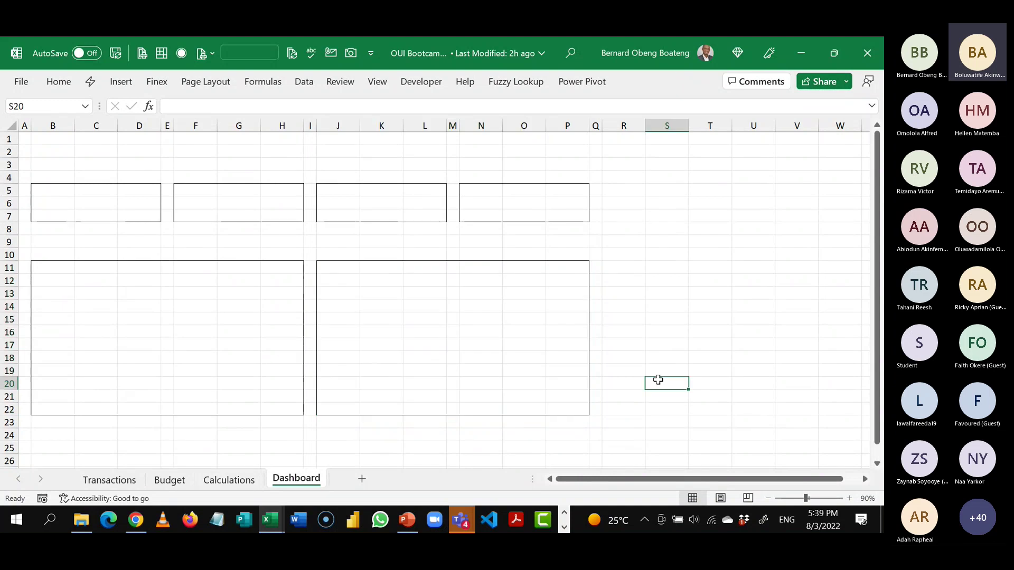
- Apply outside borders to a tall slicer area, R5:T22, and to a strip below the charts, B25:P25
left_click_drag(632, 195, 710, 418)
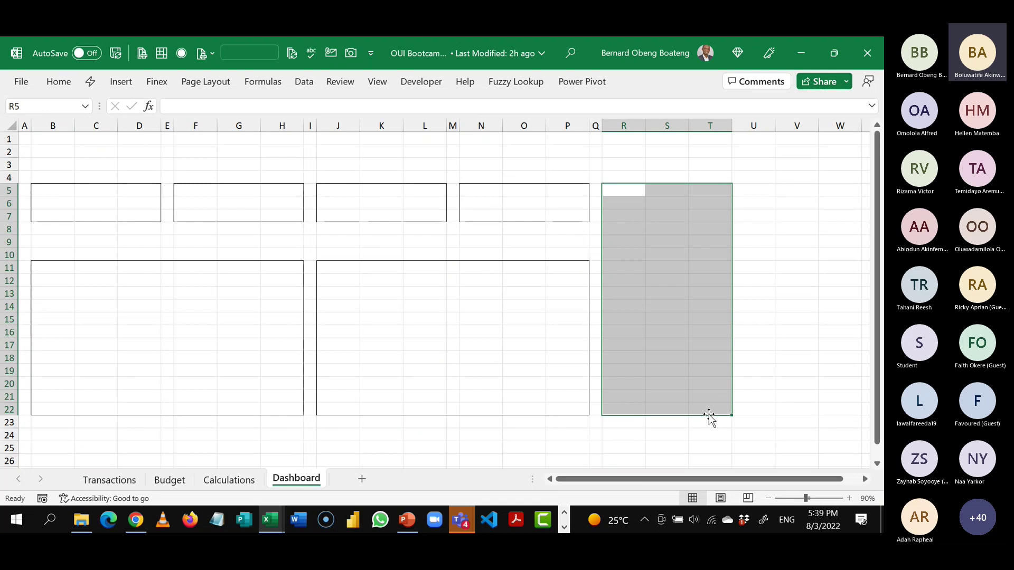
left_click_drag(68, 441, 571, 449)
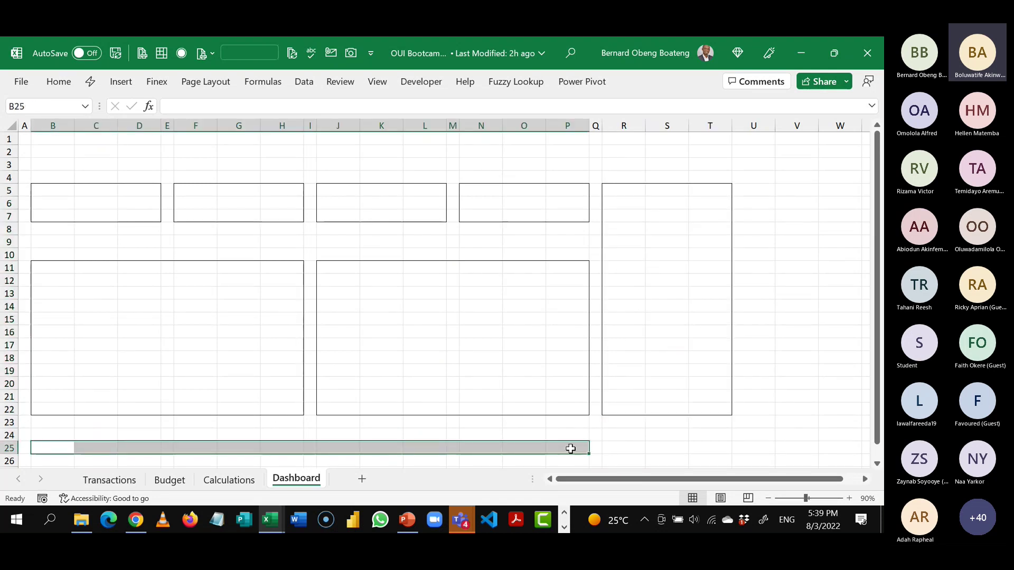
key("F4")
left_click(676, 408)
left_click(301, 254)
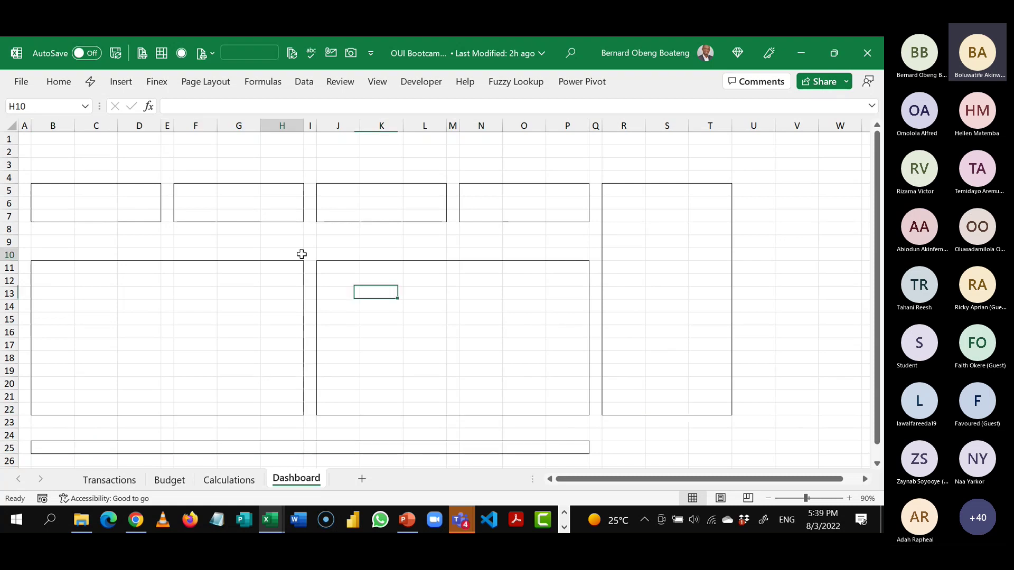
key("Up")
key("Up")
key("Up")
key("Up")
key("Up")
key("Up")
key("Up")
key("Up")
key("Up")
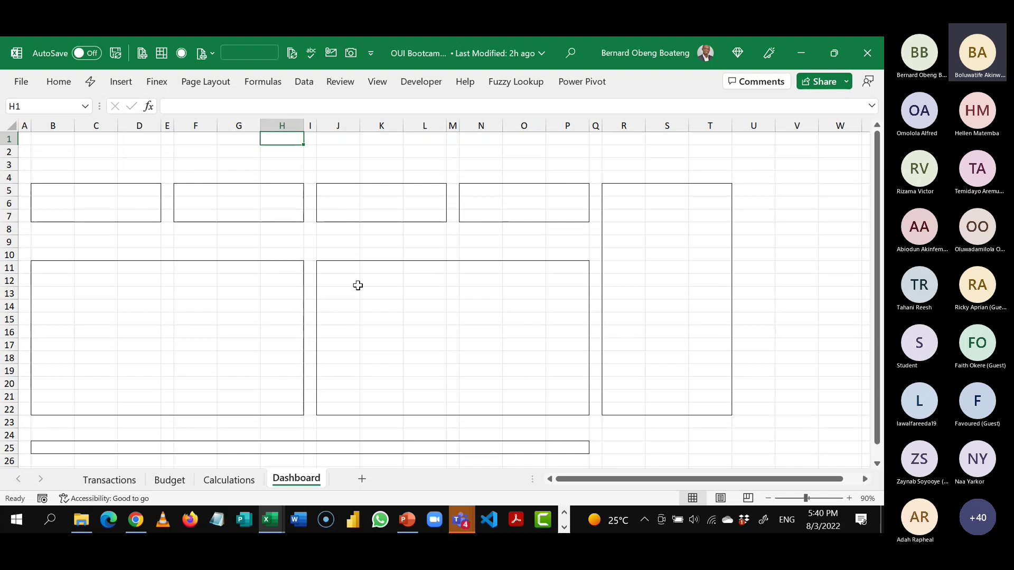
- Fill the whole Dashboard sheet with Blue-Gray, Text 2, Darker 25%, using the finished dashboard's background as reference
left_click(272, 252)
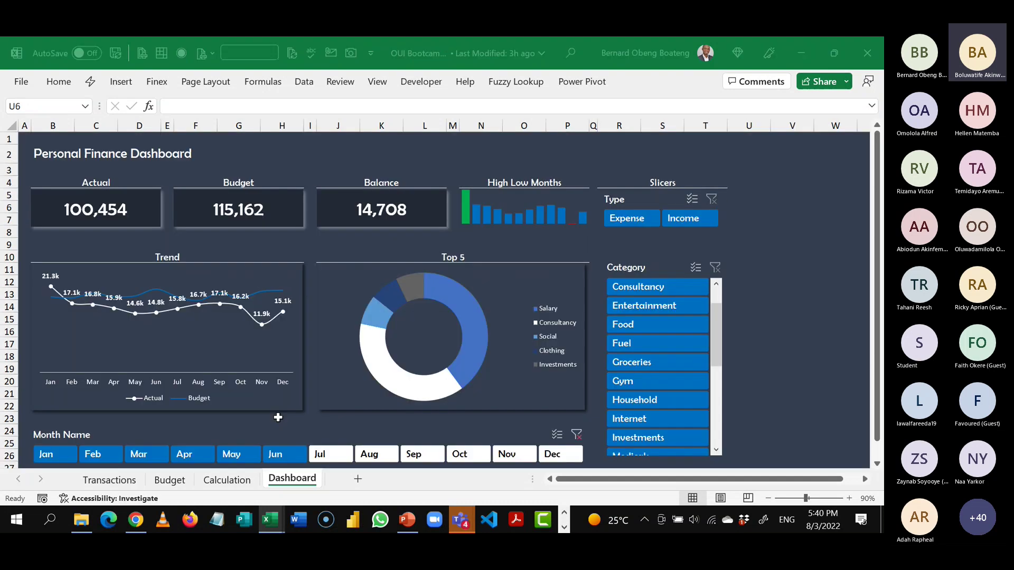
left_click(778, 285)
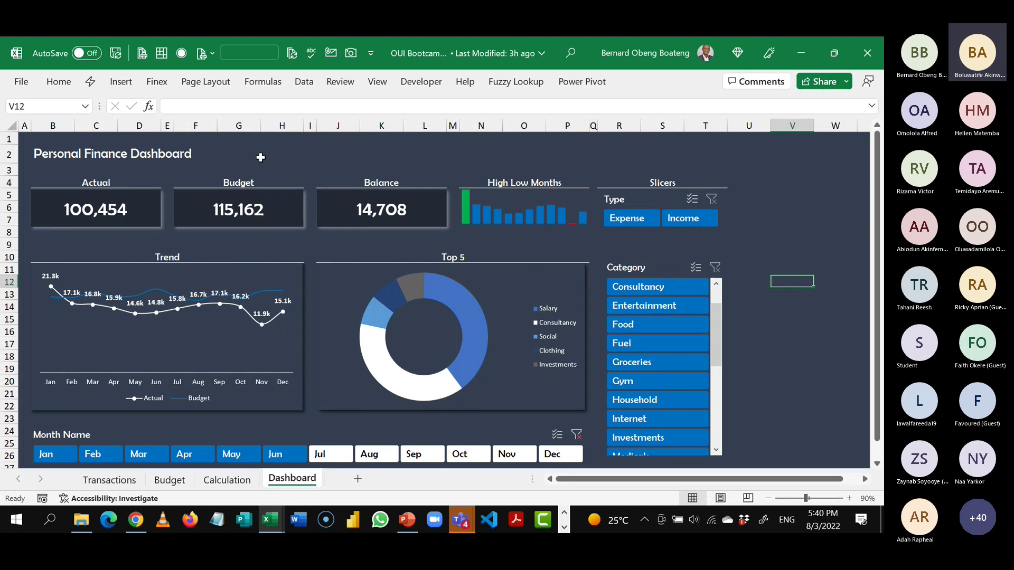
key("alt+Tab")
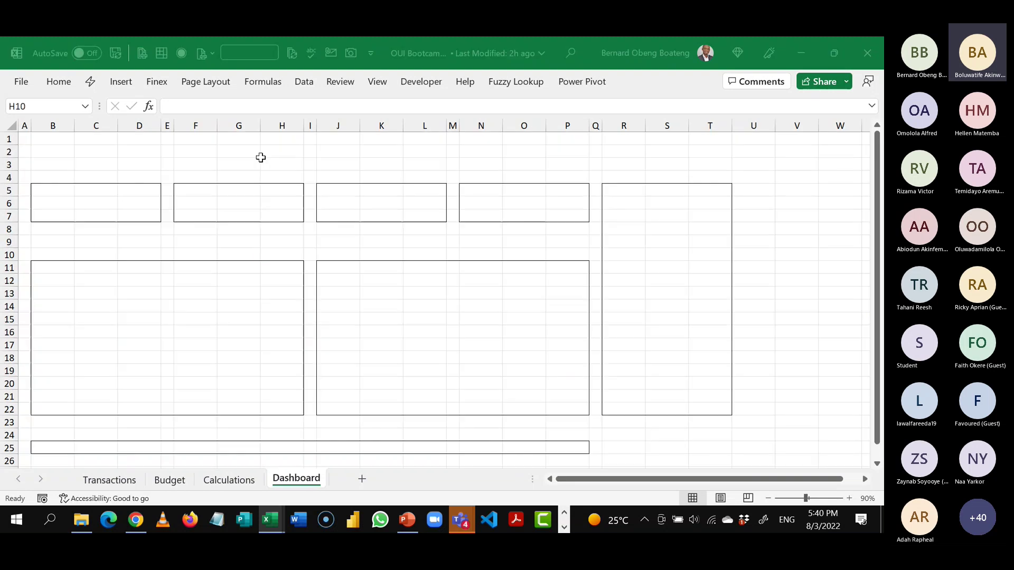
left_click(138, 190)
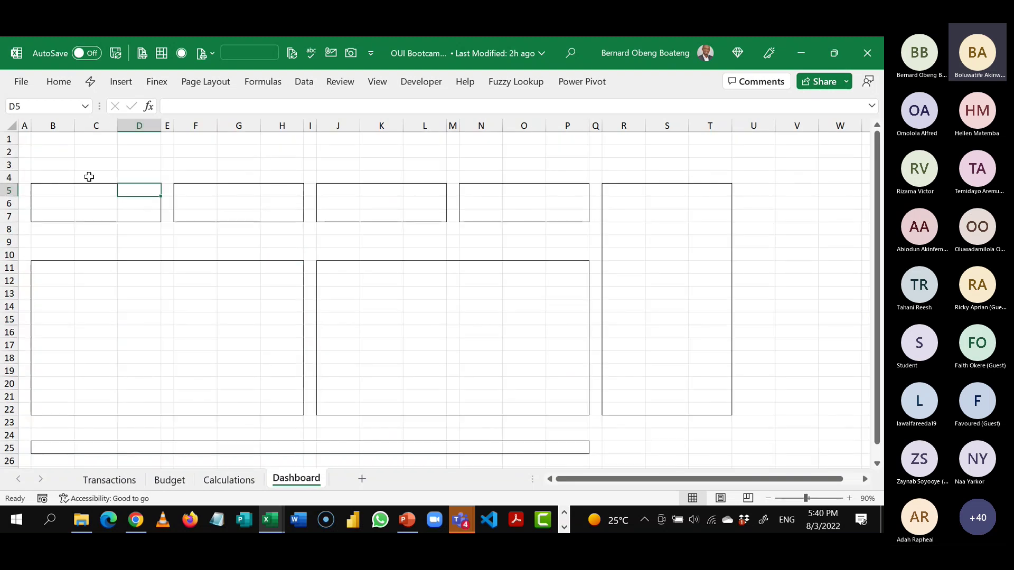
left_click(10, 127)
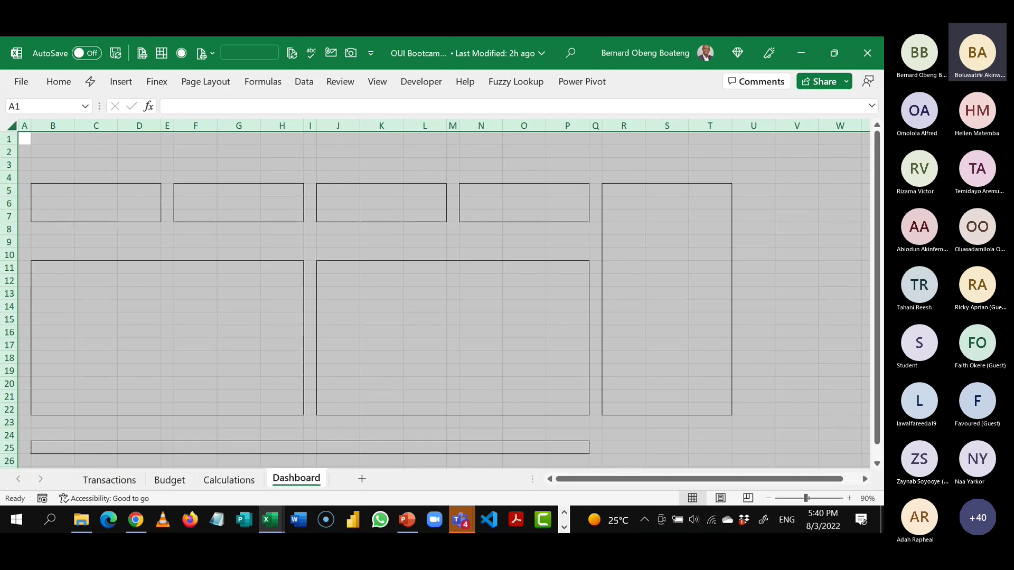
left_click(69, 85)
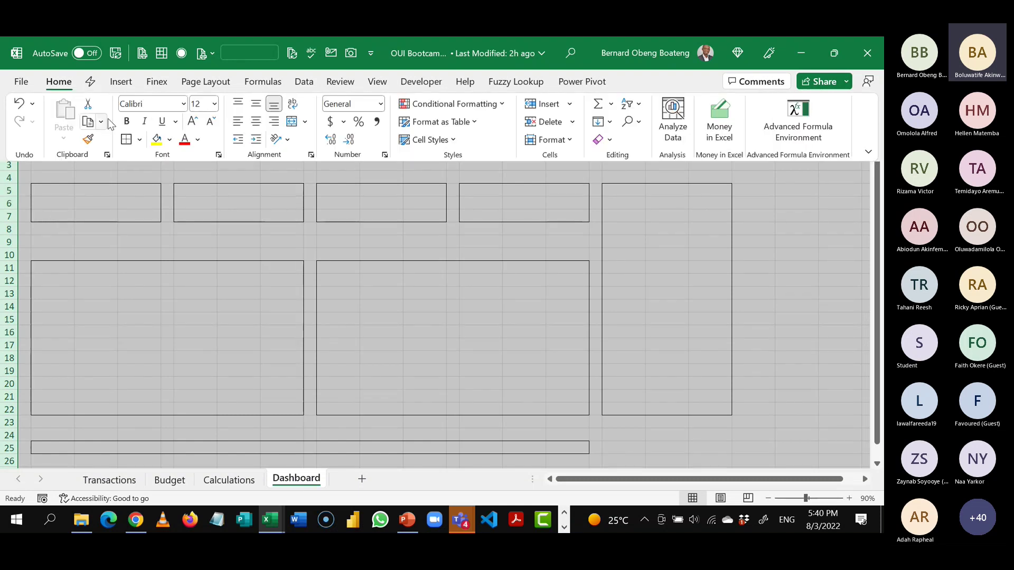
left_click(170, 140)
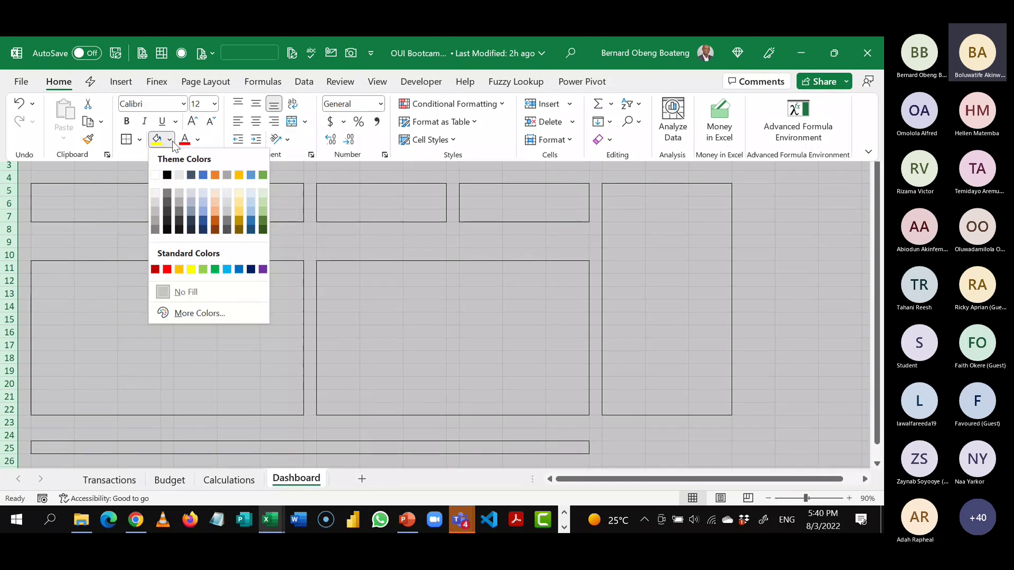
left_click(193, 224)
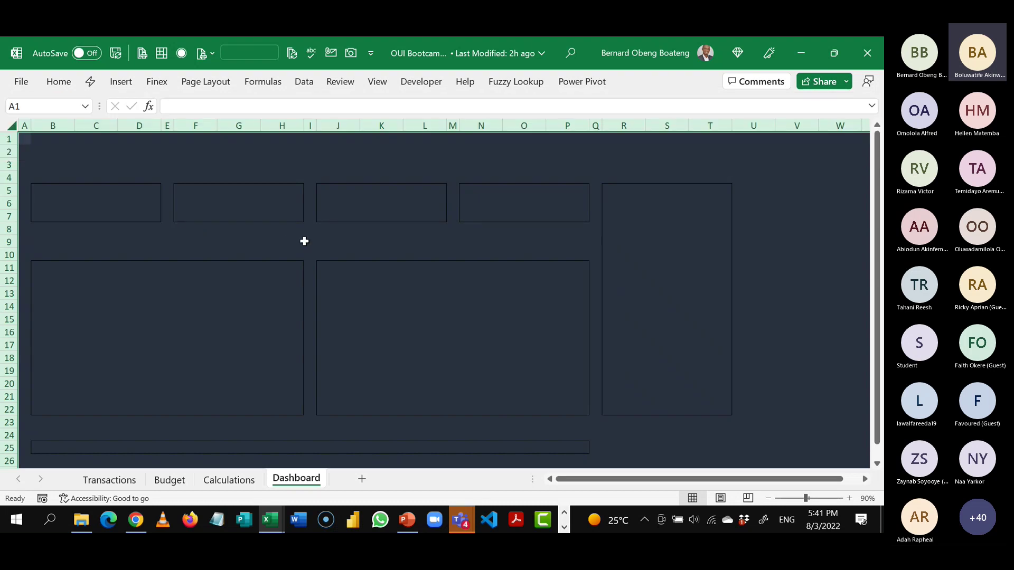
left_click(304, 241)
left_click(113, 215)
key("Up")
key("Up")
key("Up")
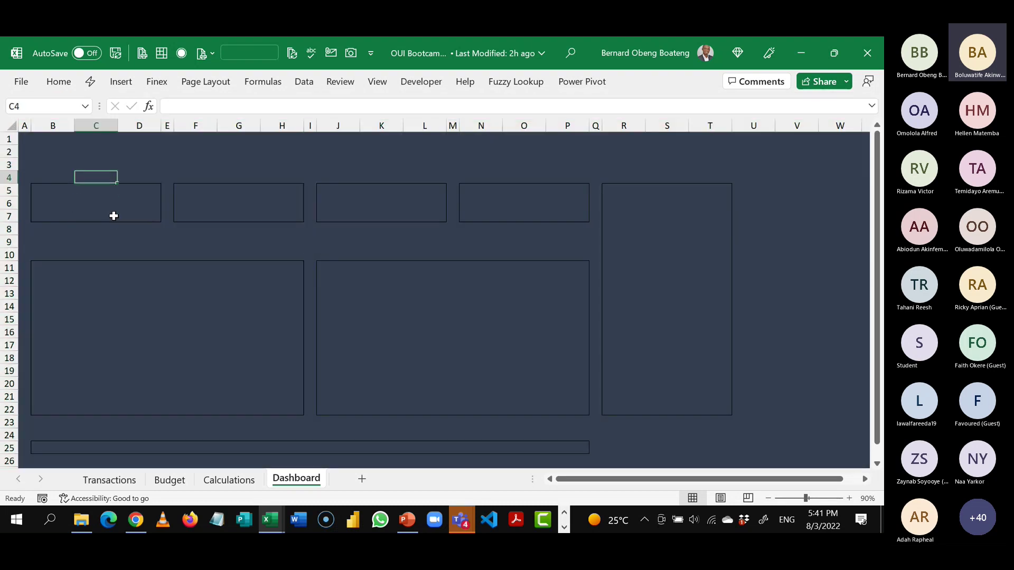
key("Up")
key("Up")
key("Up")
key("Down")
key("Down")
key("Down")
key("Down")
key("Down")
key("Down")
key("Down")
key("Down")
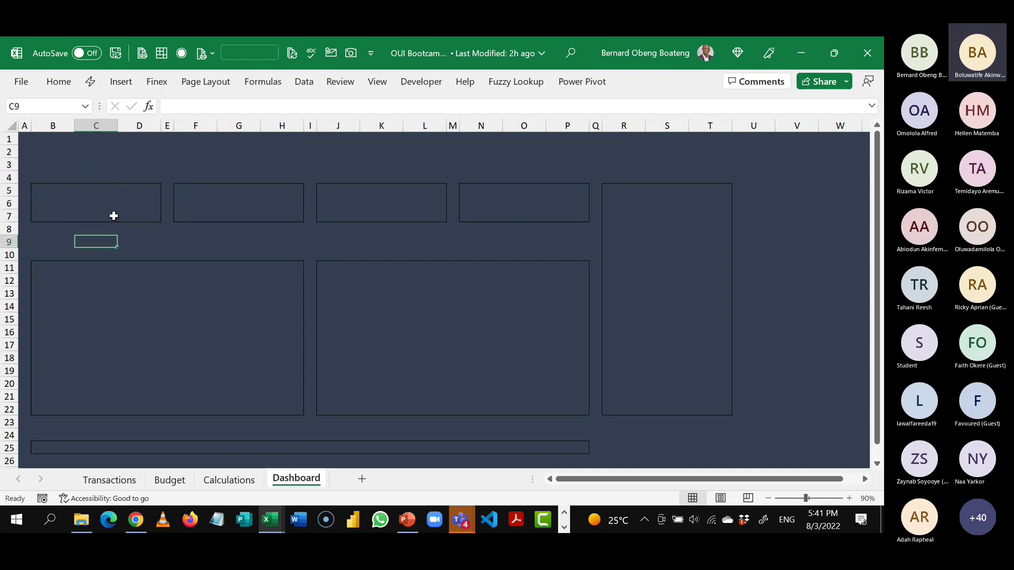
key("Down")
key("Down")
key("Down")
key("Down")
key("Down")
key("Down")
key("Down")
key("Down")
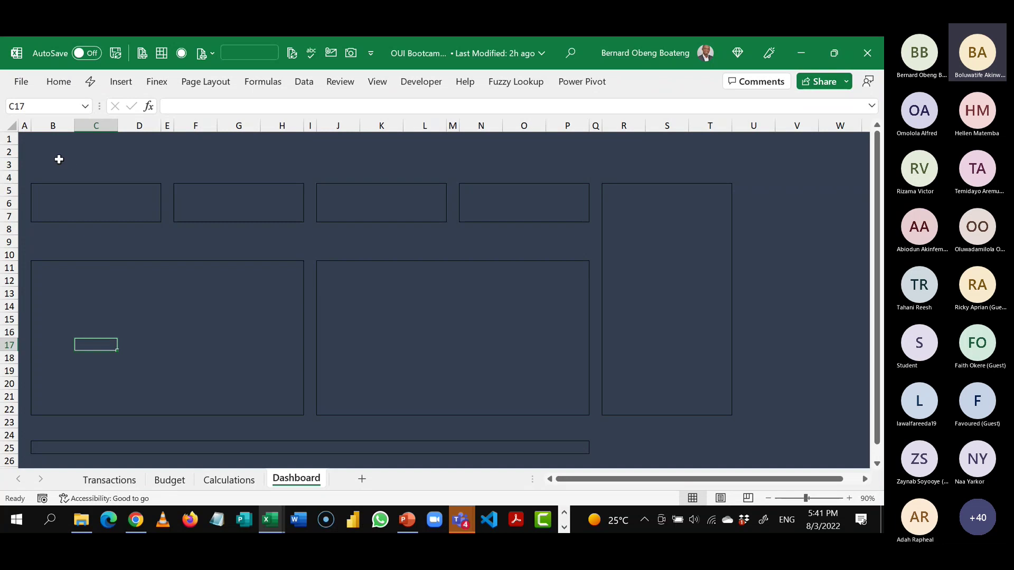
- Set the font of the entire Dashboard sheet to Berlin Sans FB
left_click(12, 126)
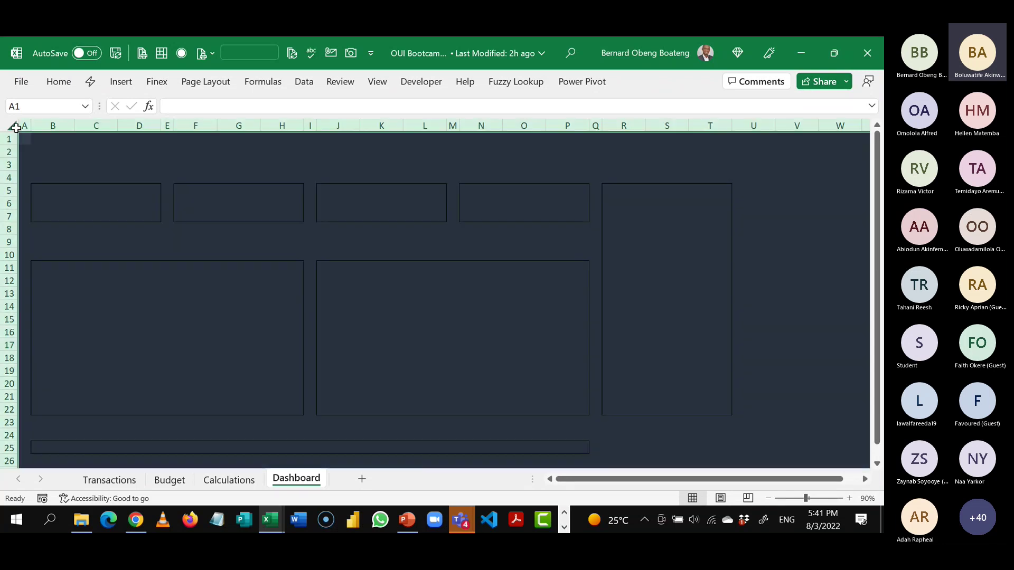
left_click(59, 83)
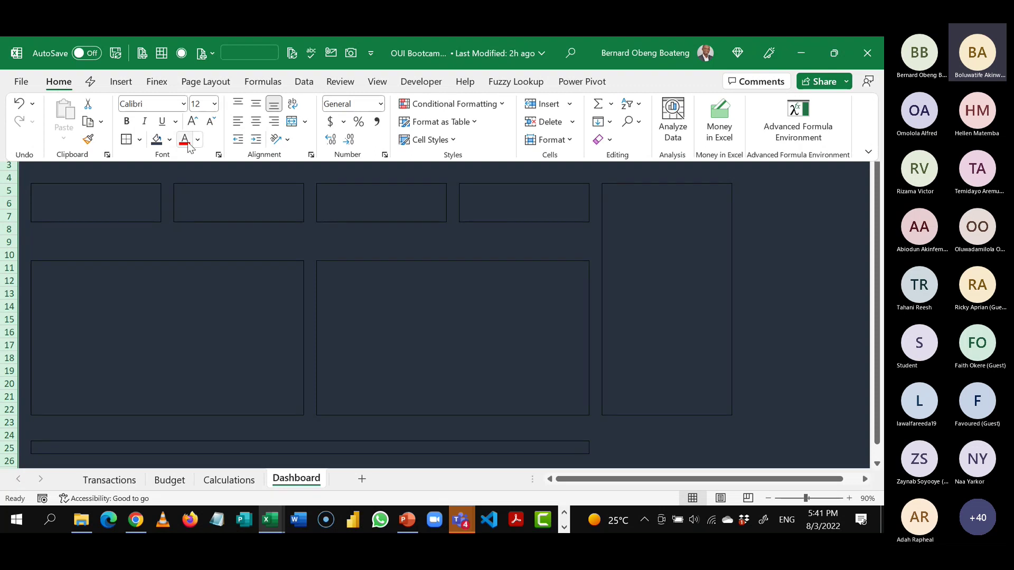
left_click(173, 105)
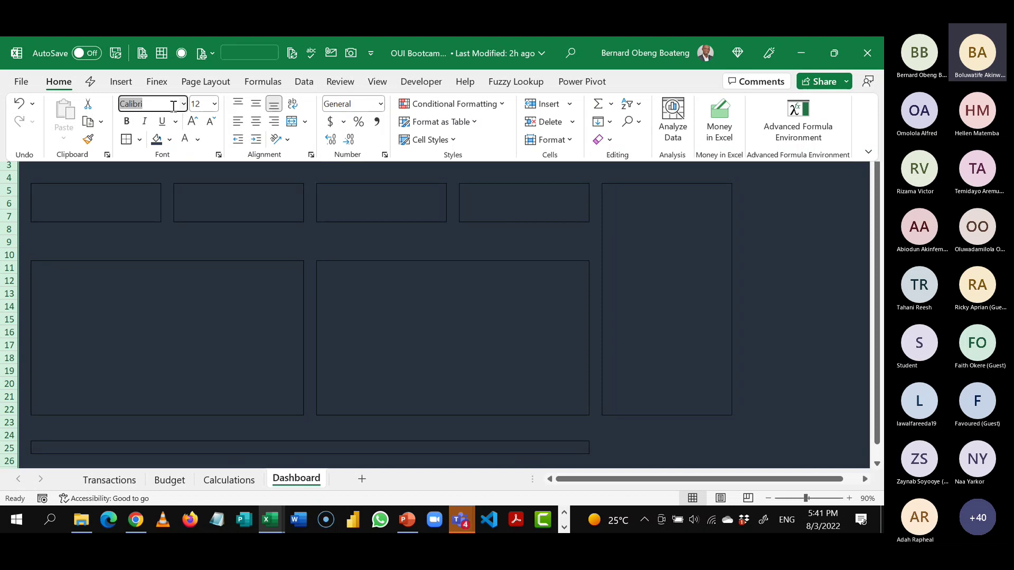
type("Berlin Sans FB")
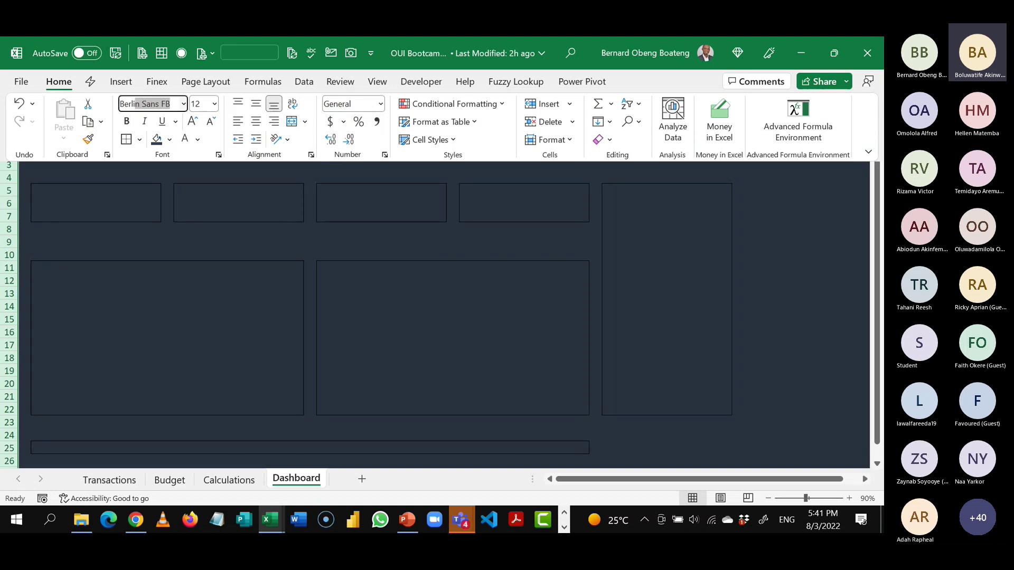
key("Return")
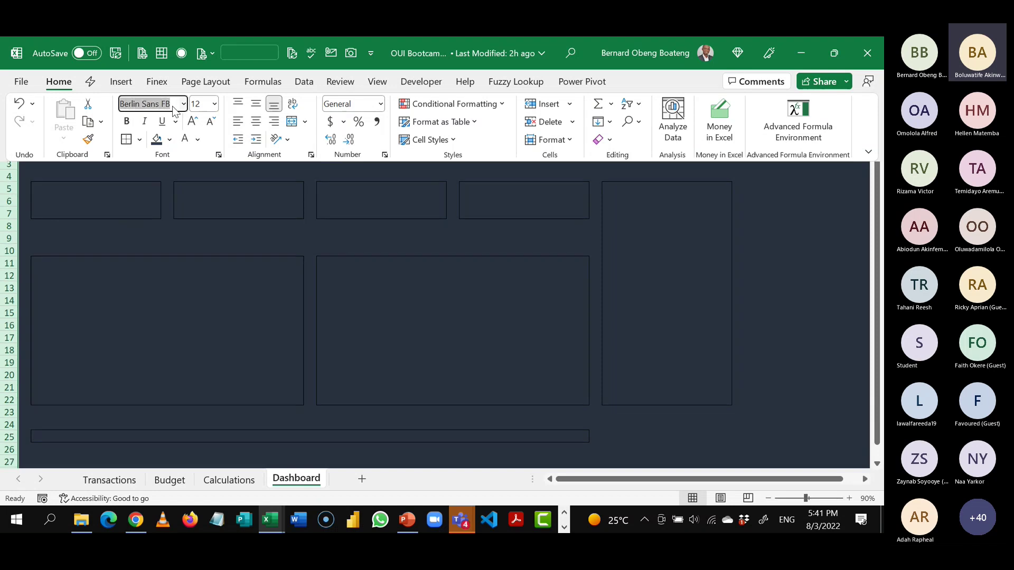
left_click(224, 216)
left_click(224, 218)
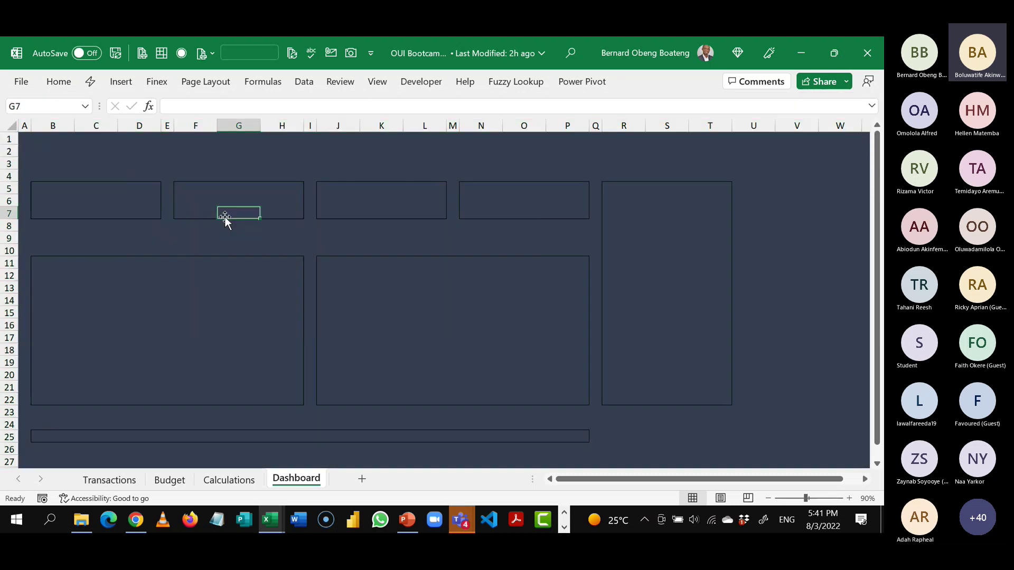
key("Up")
key("Up")
key("Up")
key("Up")
key("Up")
key("Up")
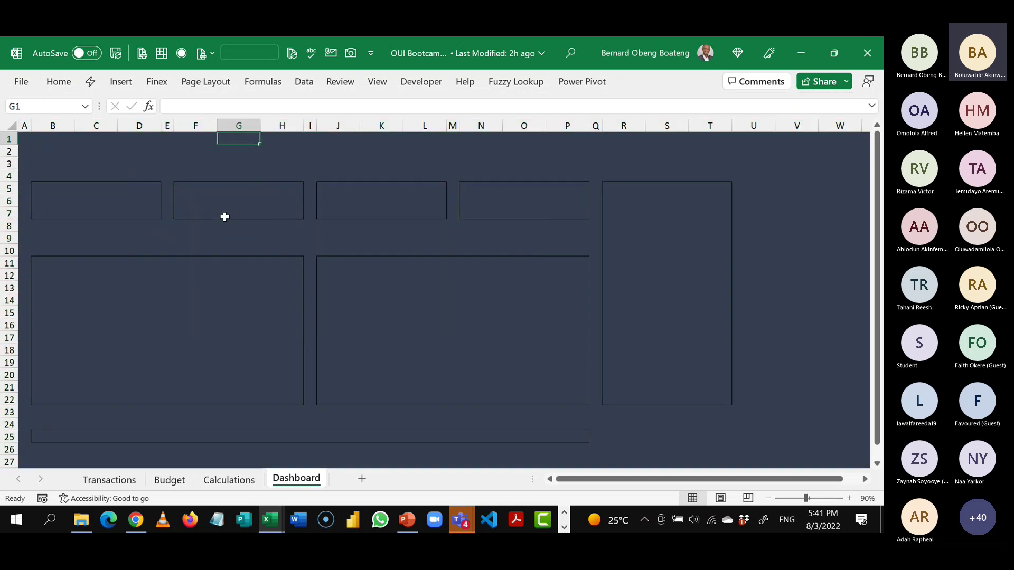
key("Down")
key("Down")
key("Down")
key("Down")
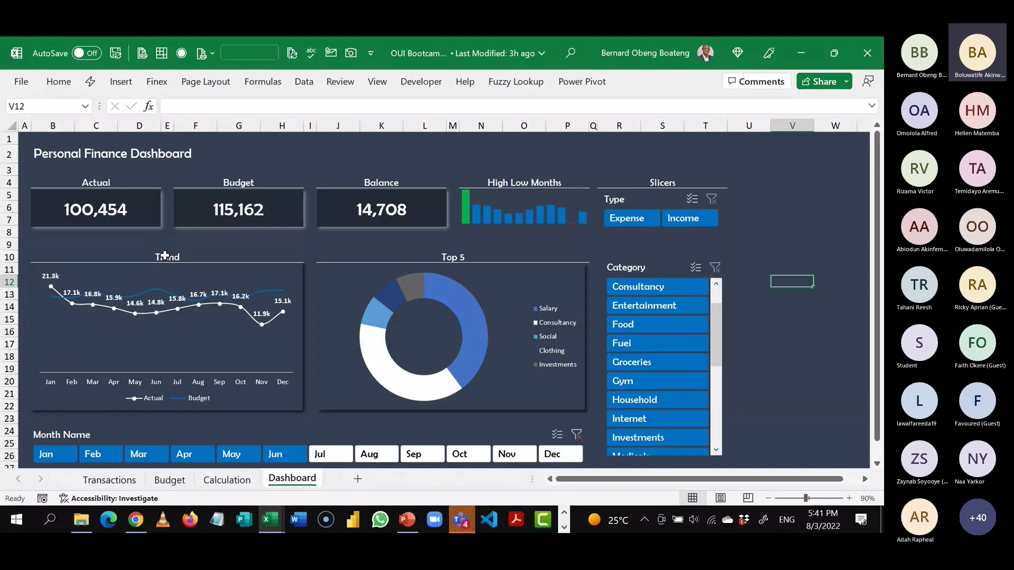
- Check the card shapes on the finished dashboard, and draw a rectangle on the new sheet that covers the first card area, B5:D7
left_click(158, 214)
left_click(208, 214)
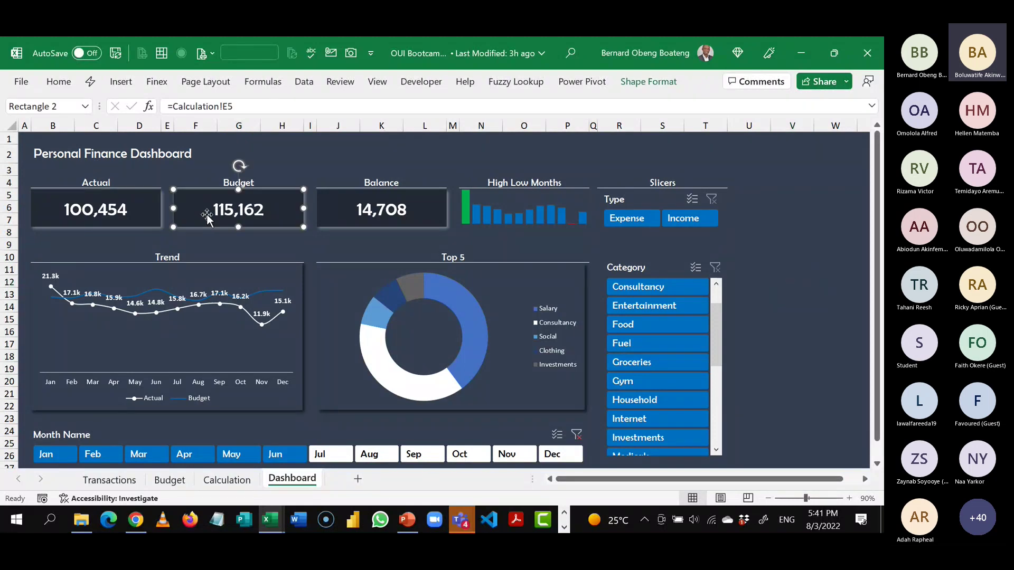
left_click(347, 214)
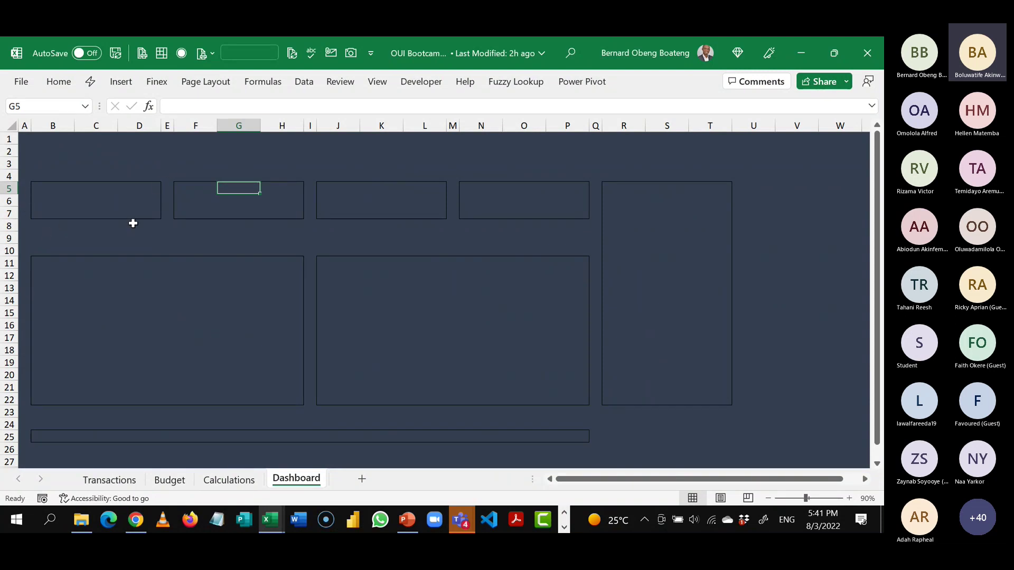
left_click(122, 83)
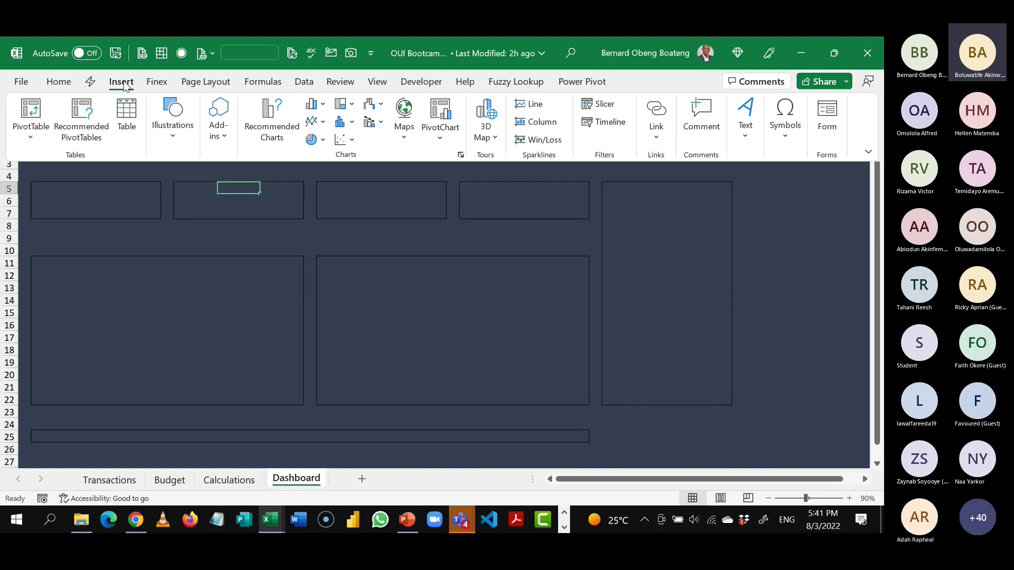
left_click(174, 126)
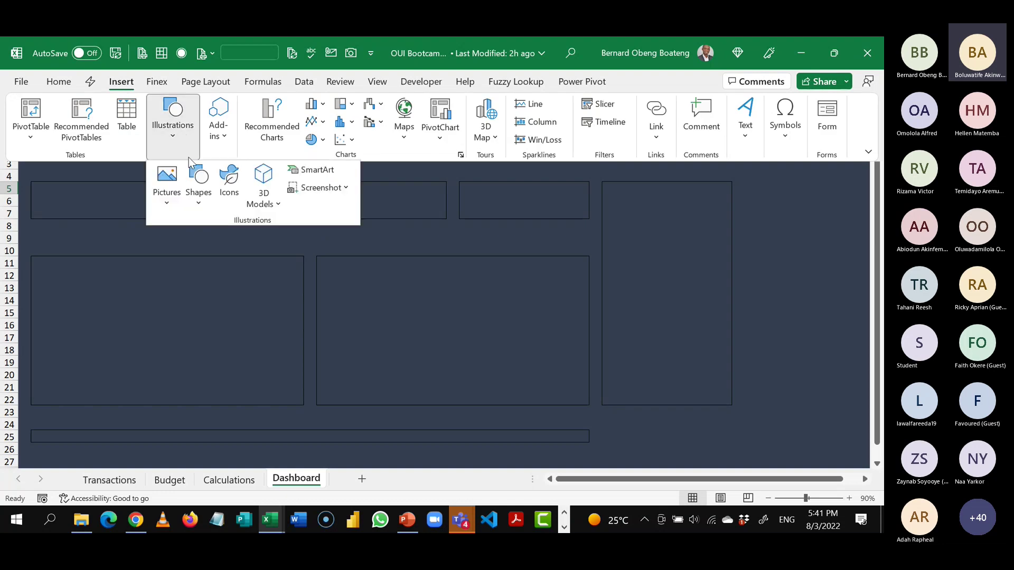
left_click(199, 182)
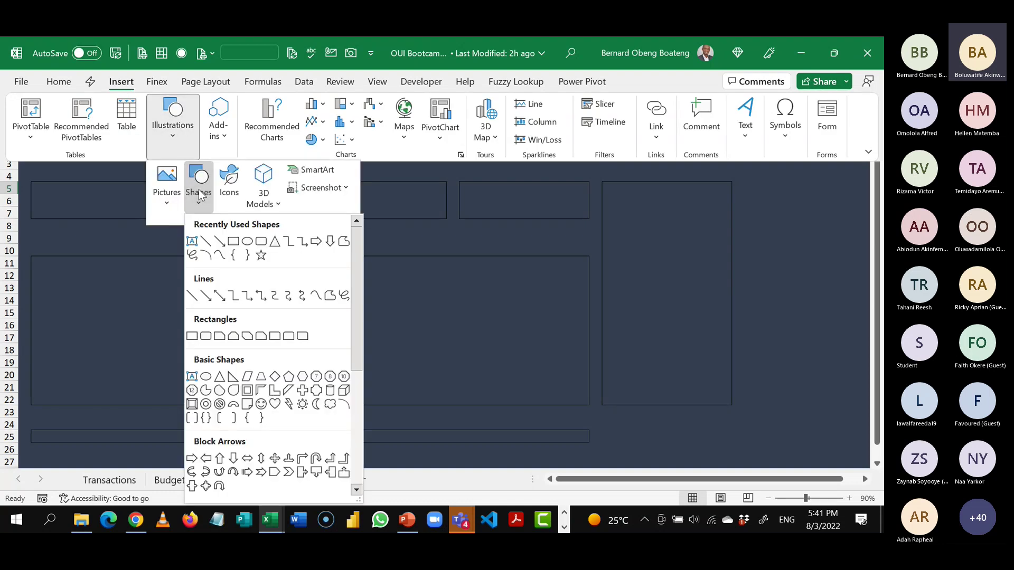
left_click(233, 243)
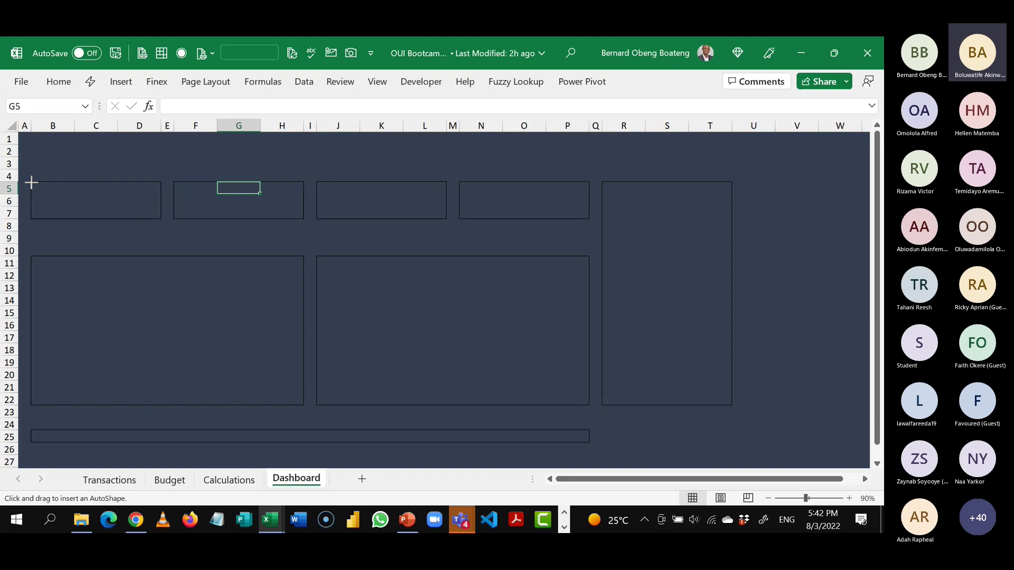
left_click_drag(32, 183, 150, 220)
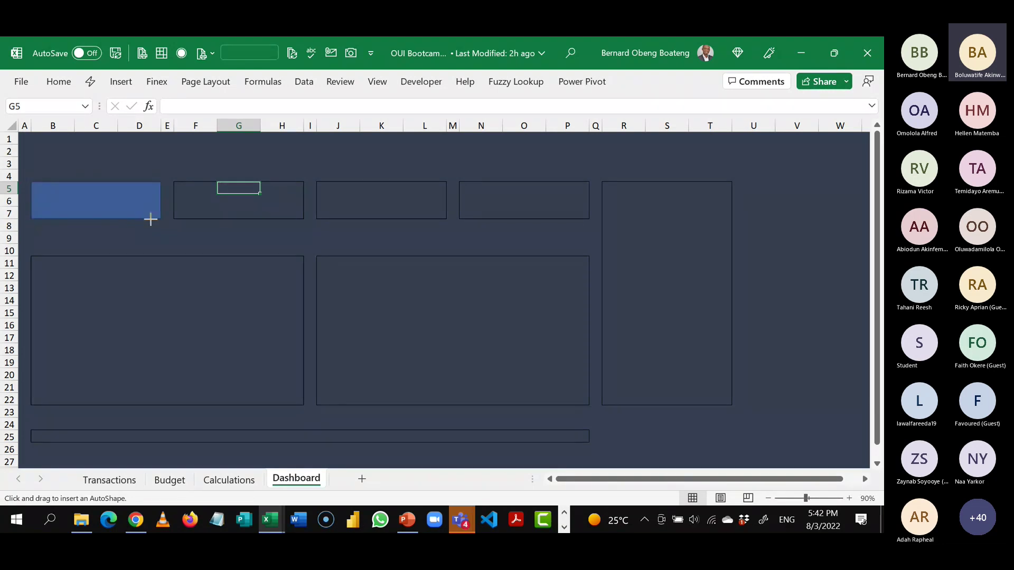
left_click_drag(150, 220, 150, 219)
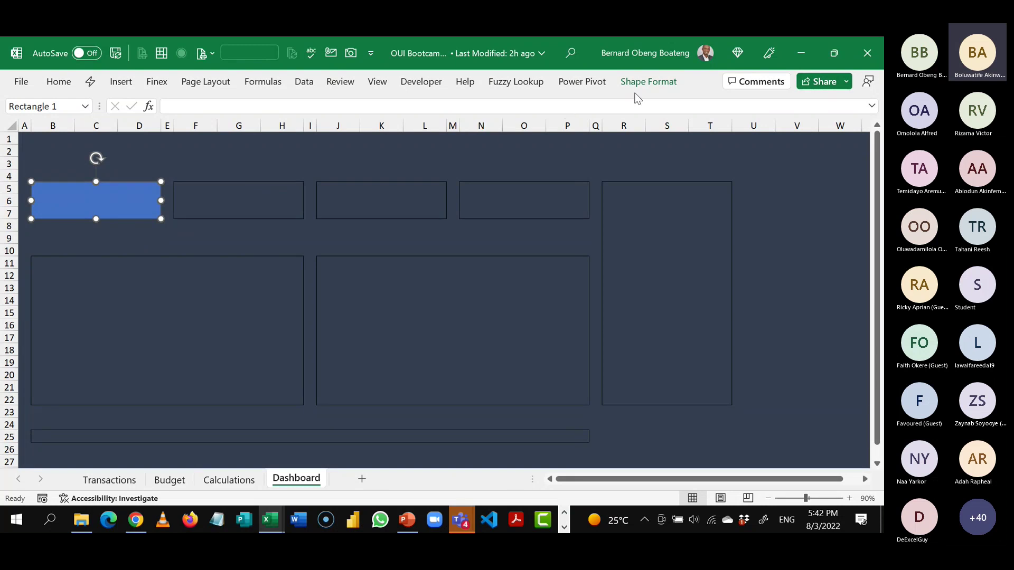
- Fill the first card rectangle with the darkest Blue-Gray, Text 2 theme shade
left_click(648, 82)
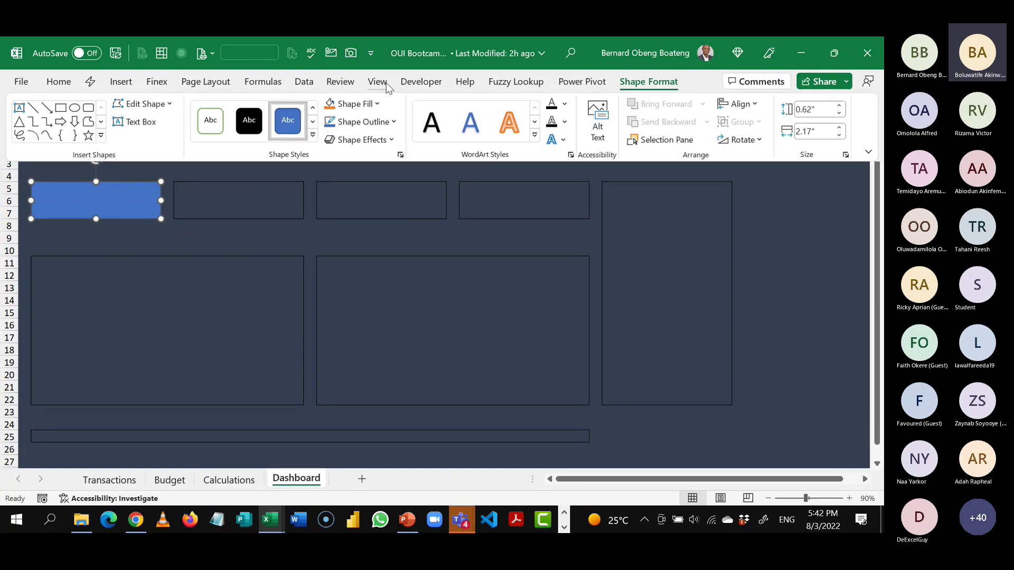
left_click(376, 104)
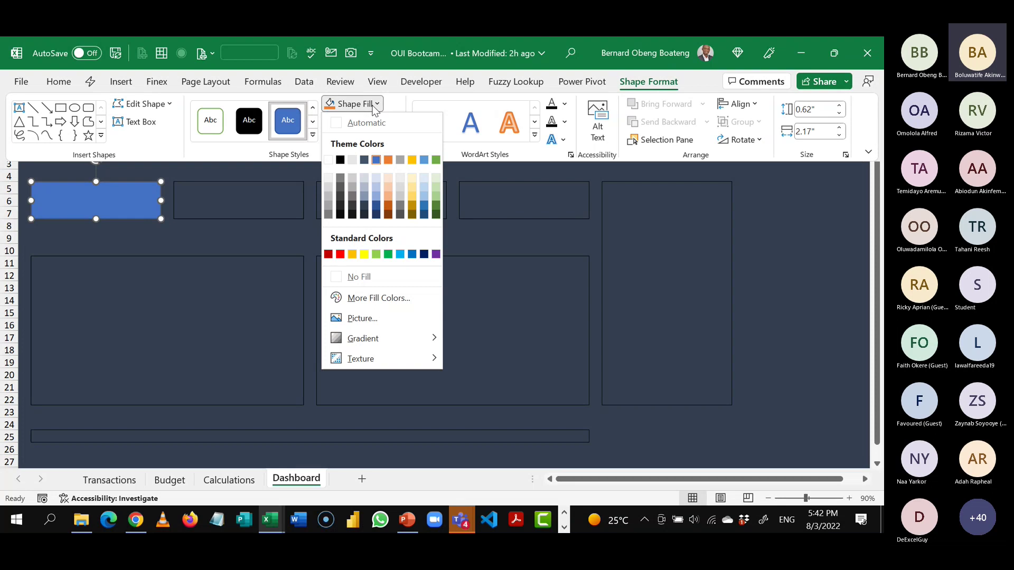
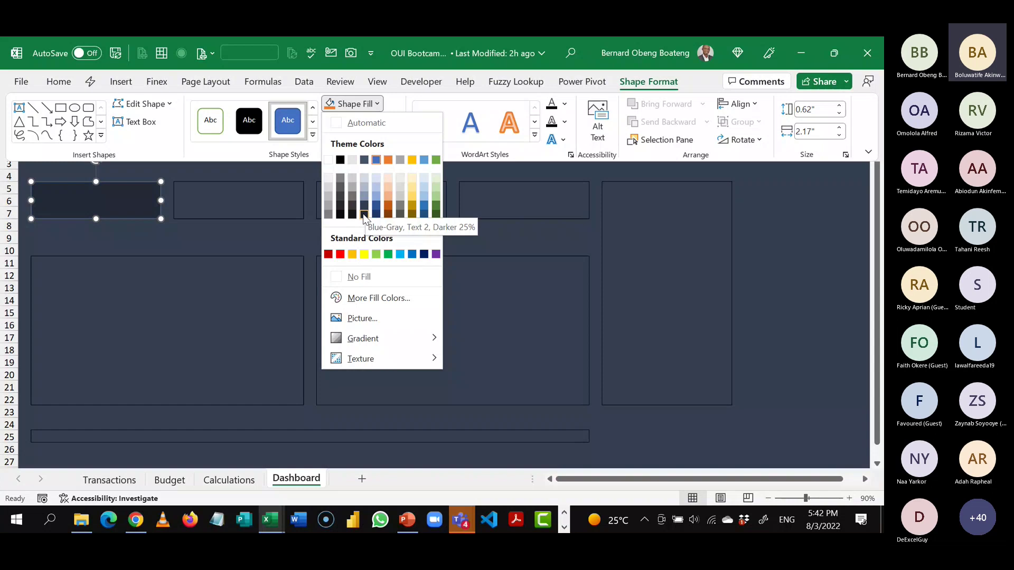
left_click(364, 215)
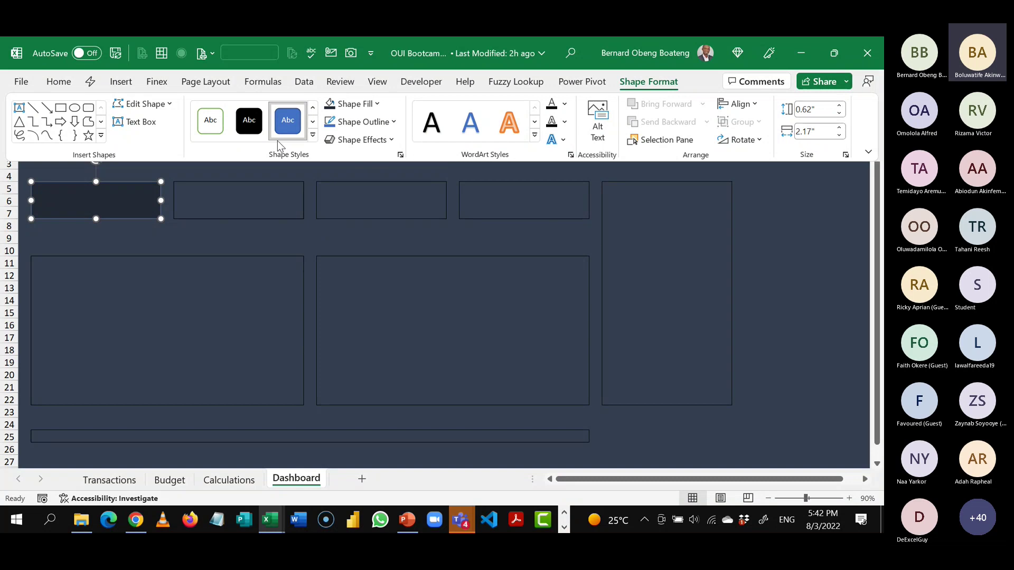
- Remove the first card's outline and apply an outer shadow preset with 60% transparency, 4 pt blur, 45° angle and 3 pt distance
left_click(361, 121)
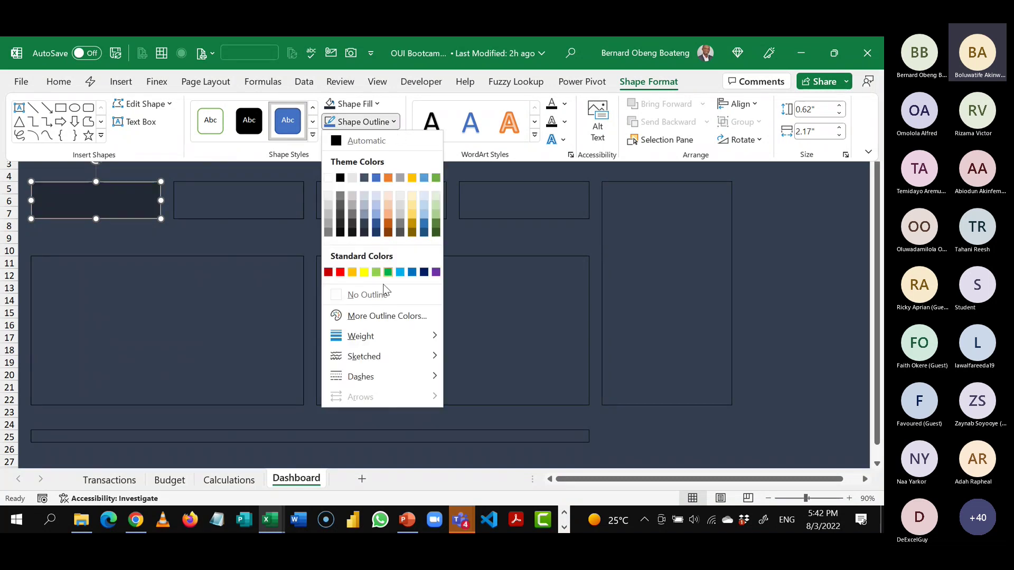
left_click(384, 293)
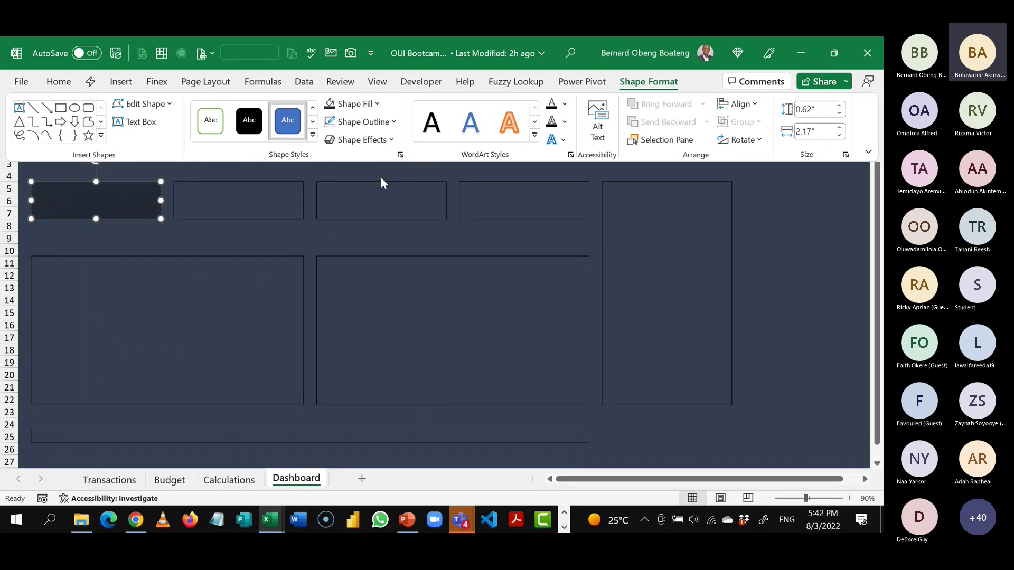
left_click(392, 141)
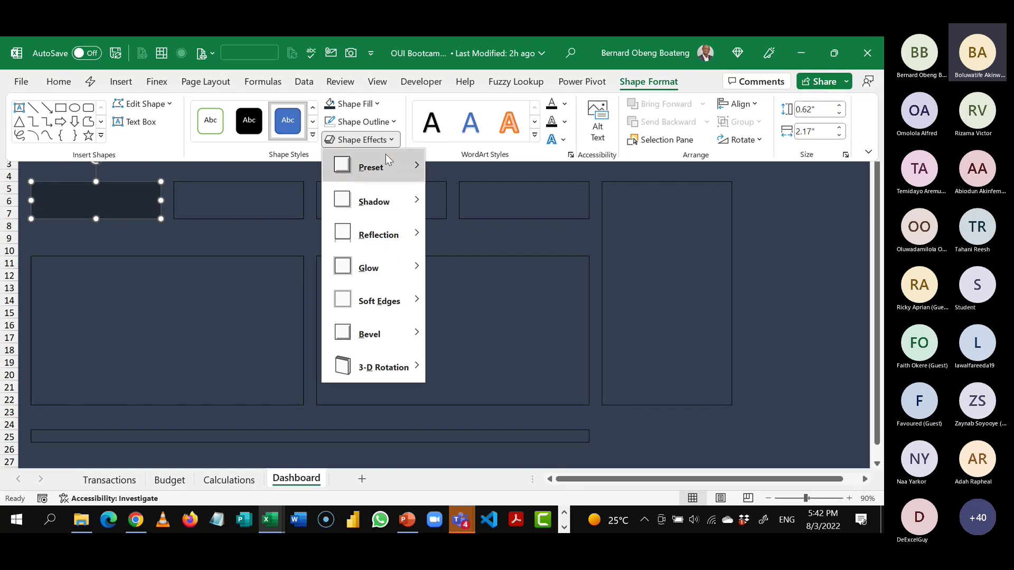
mouse_move(387, 169)
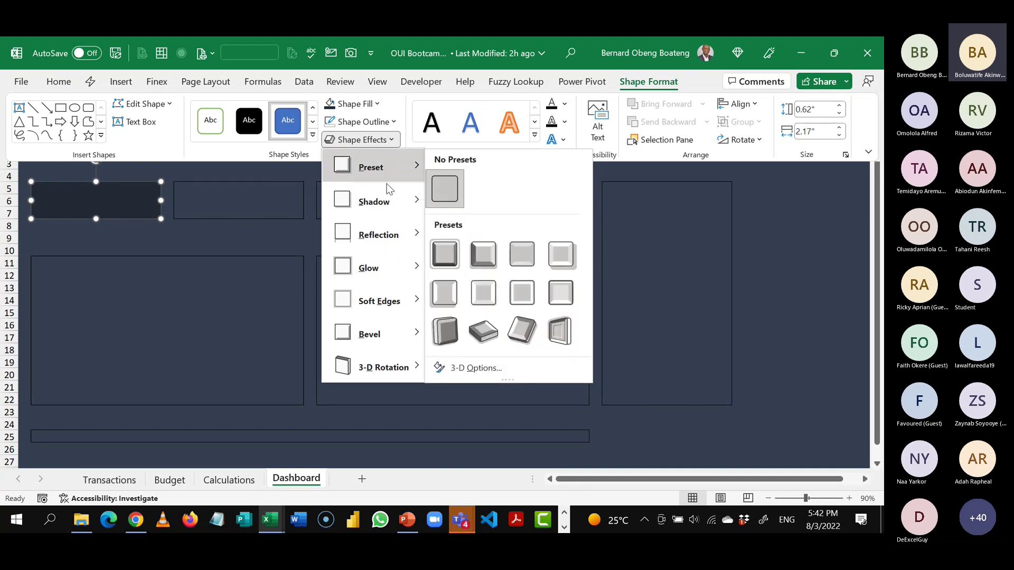
mouse_move(391, 201)
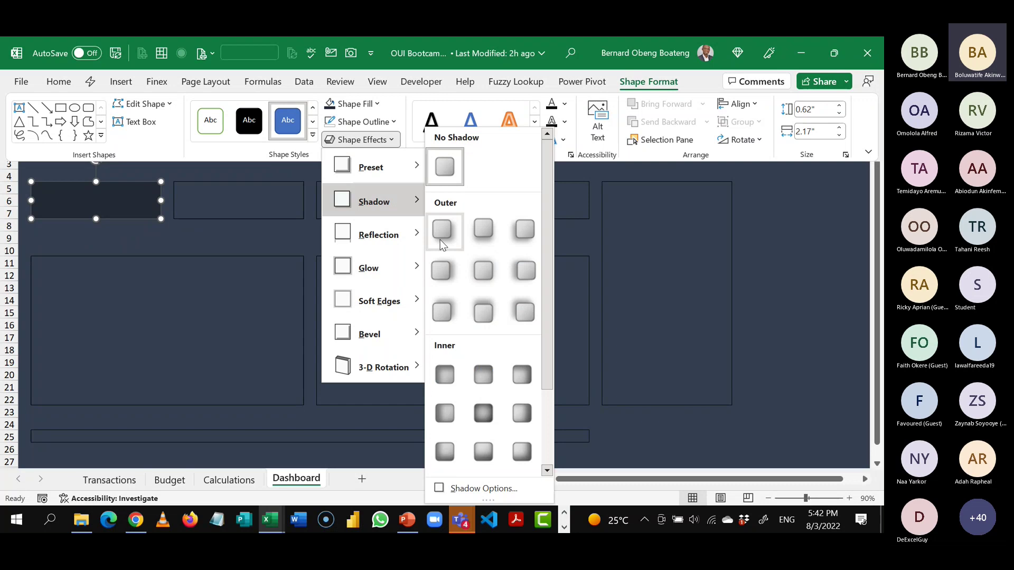
left_click(472, 488)
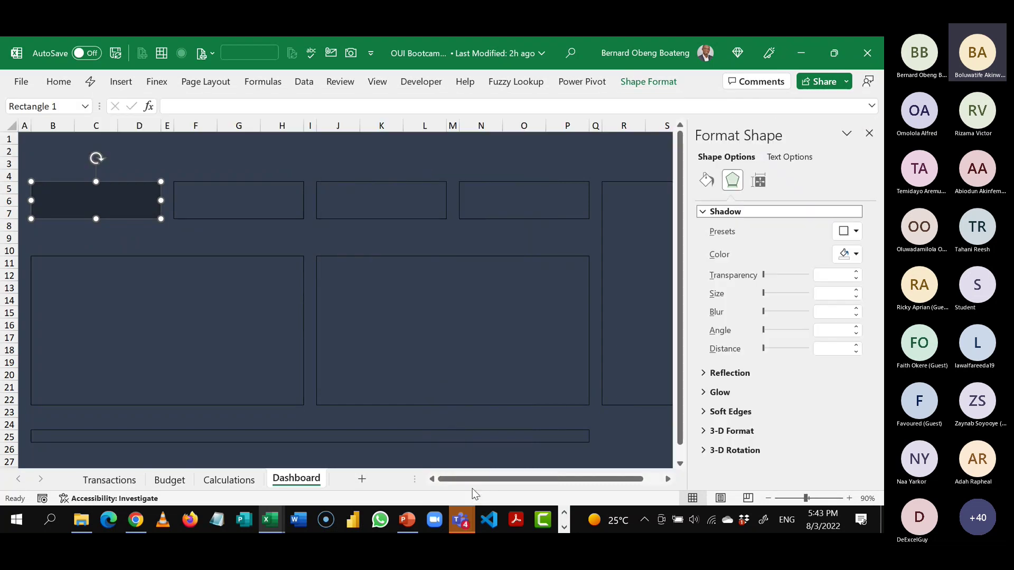
left_click(856, 235)
left_click(814, 315)
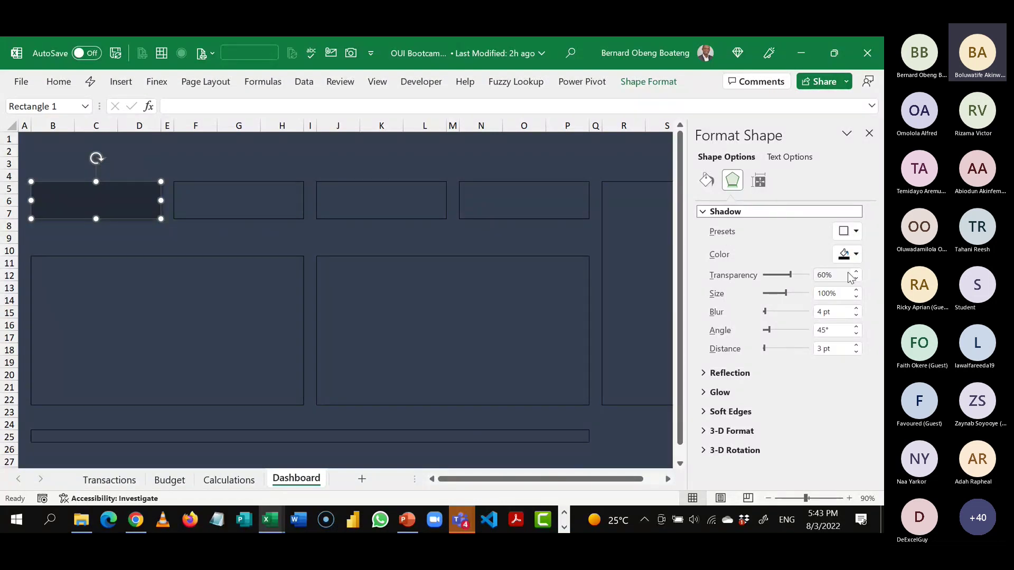
- Set the first card's shadow color to a light White, Background 1 theme shade, comparing it with the finished dashboard's cards
left_click(856, 256)
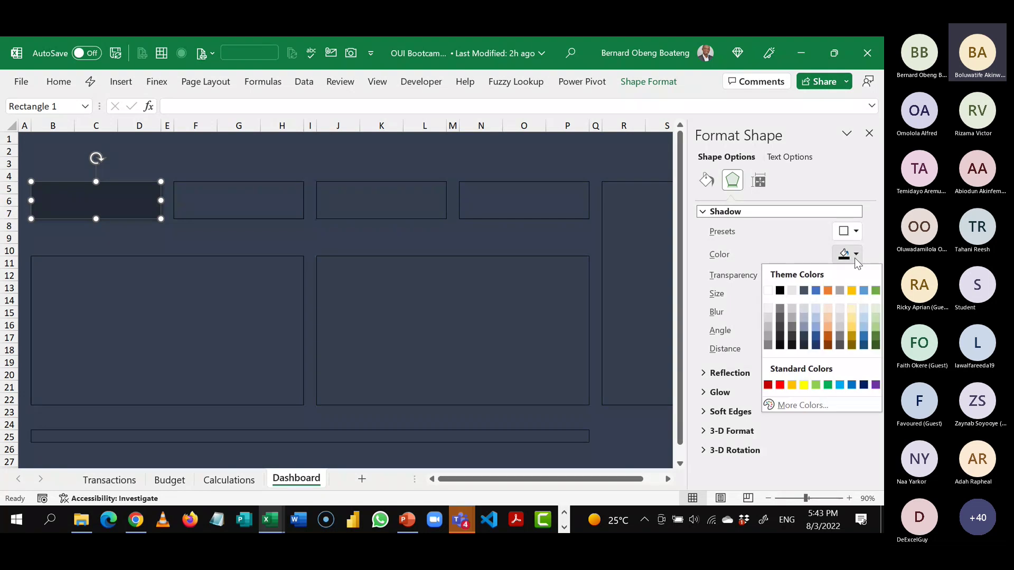
left_click(768, 312)
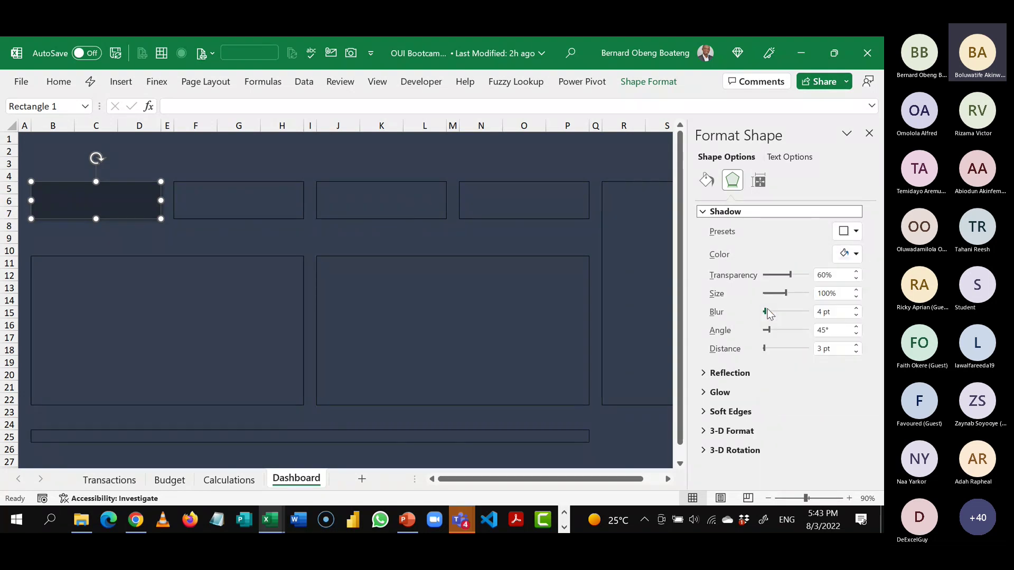
left_click(525, 239)
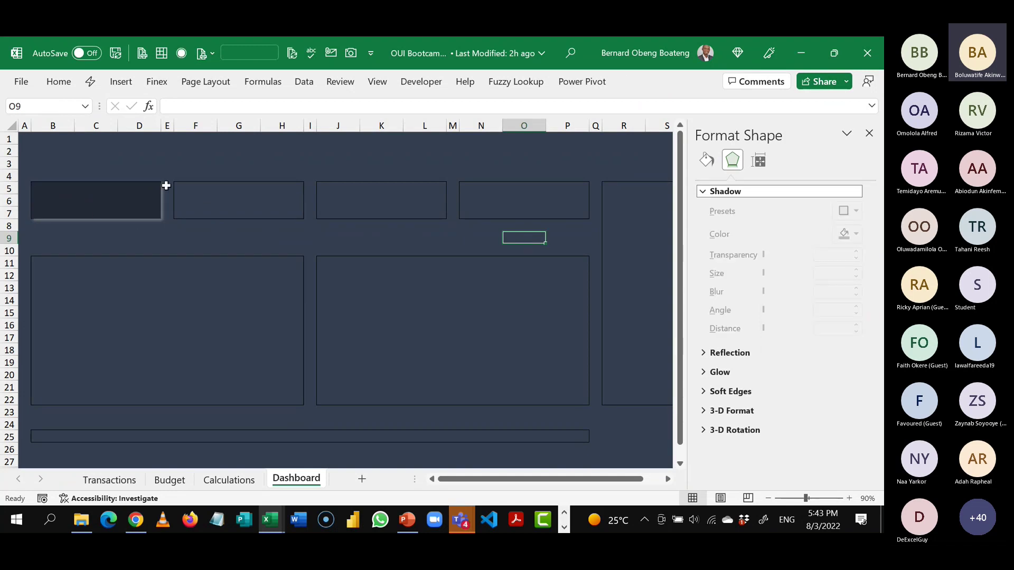
key("alt+Tab")
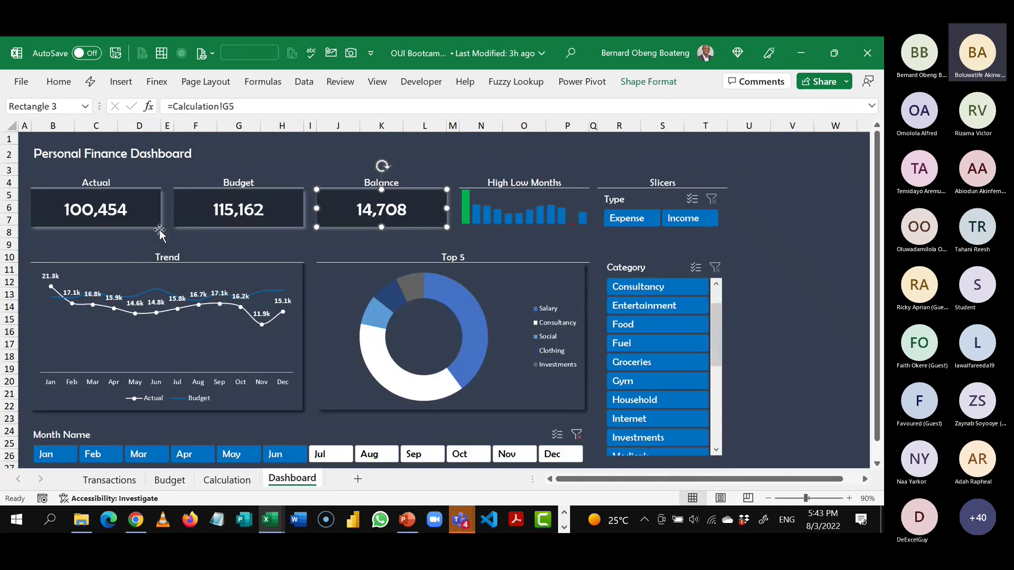
left_click(160, 233)
left_click(131, 241)
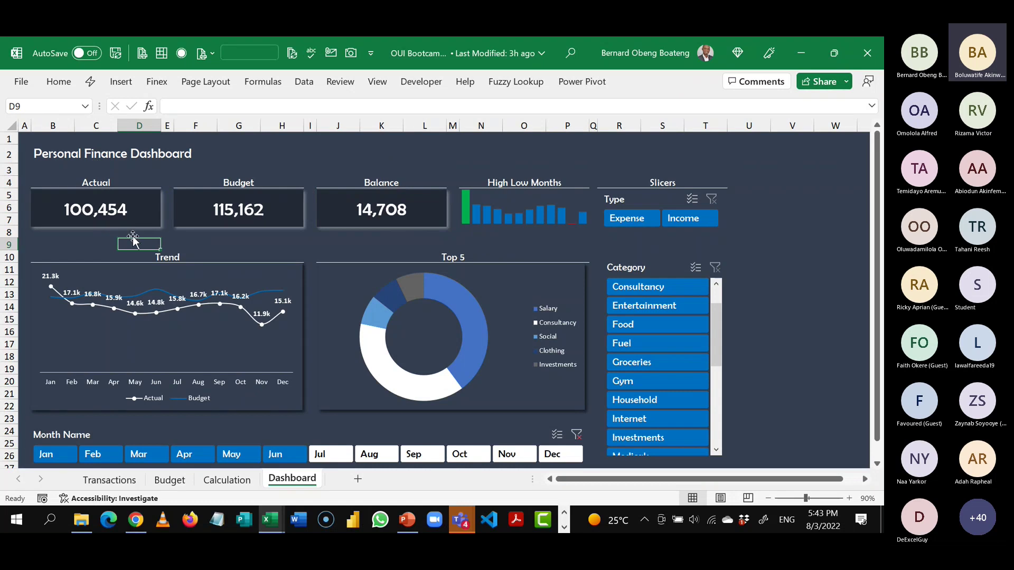
key("alt+Tab")
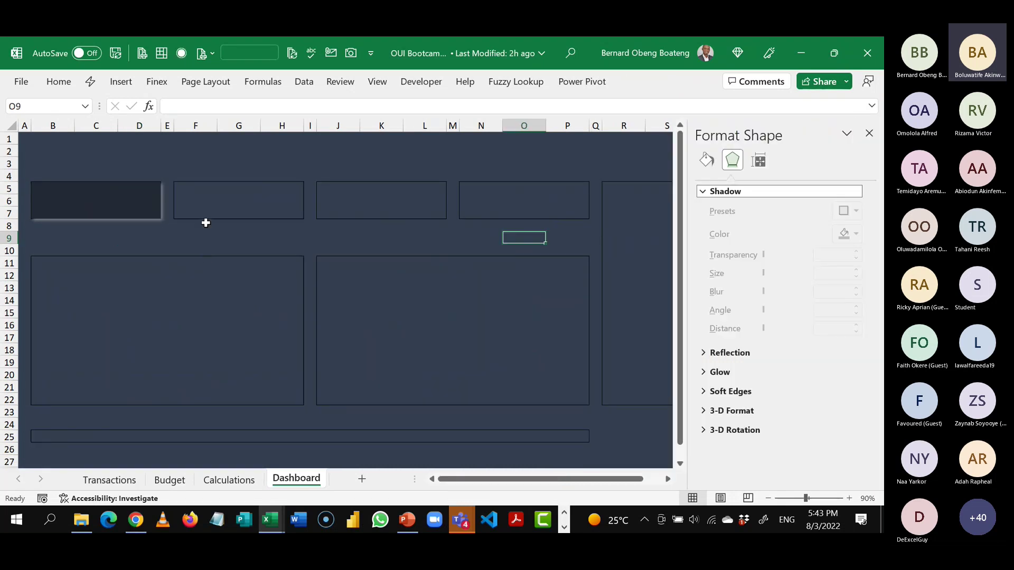
- Duplicate the first card onto the second and third card areas, F5:H7 and J5:L7, and close the shape formatting options
left_click(151, 206)
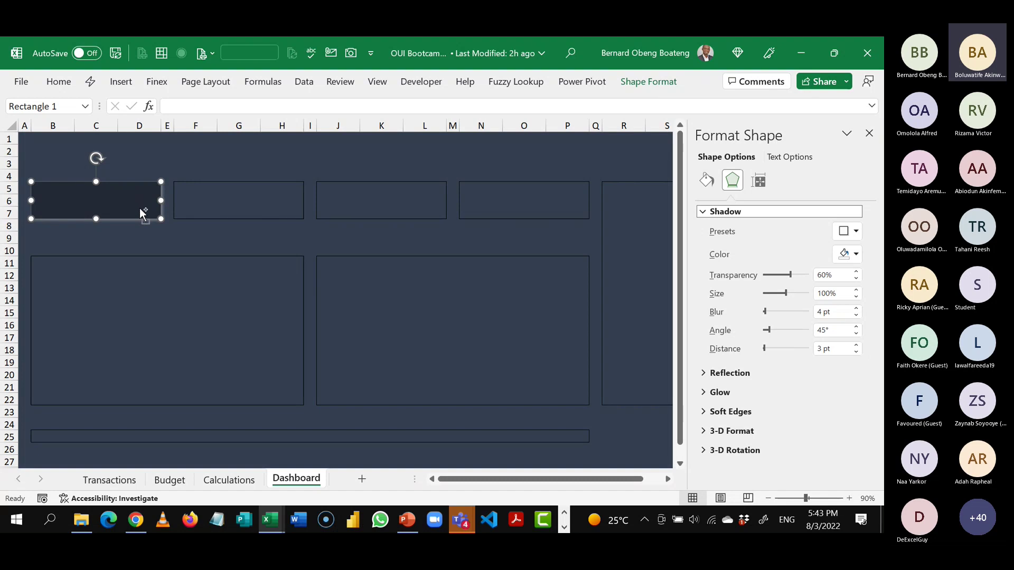
left_click_drag(140, 208, 281, 204)
left_click(284, 209)
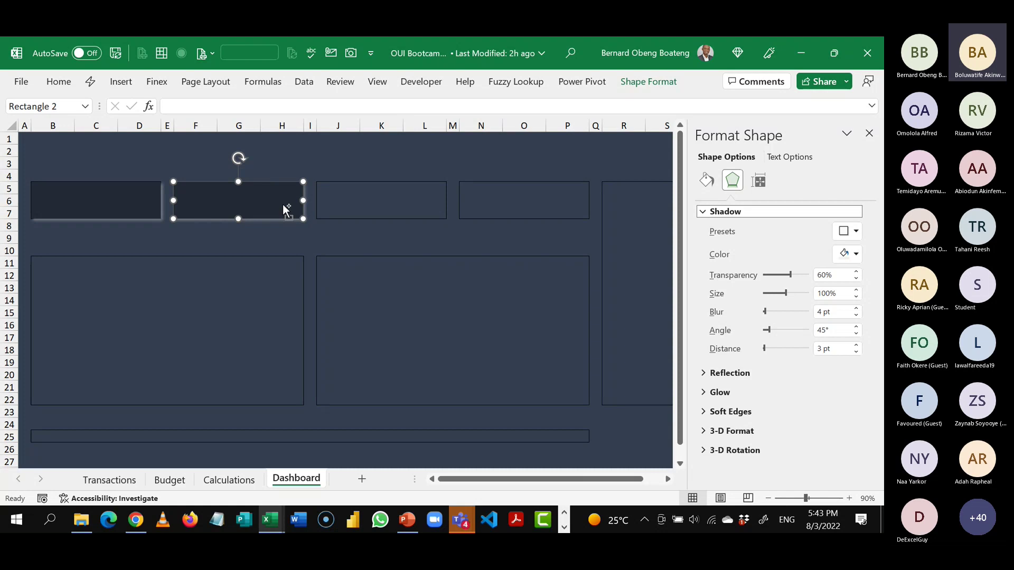
left_click_drag(283, 204, 424, 207)
left_click(414, 227)
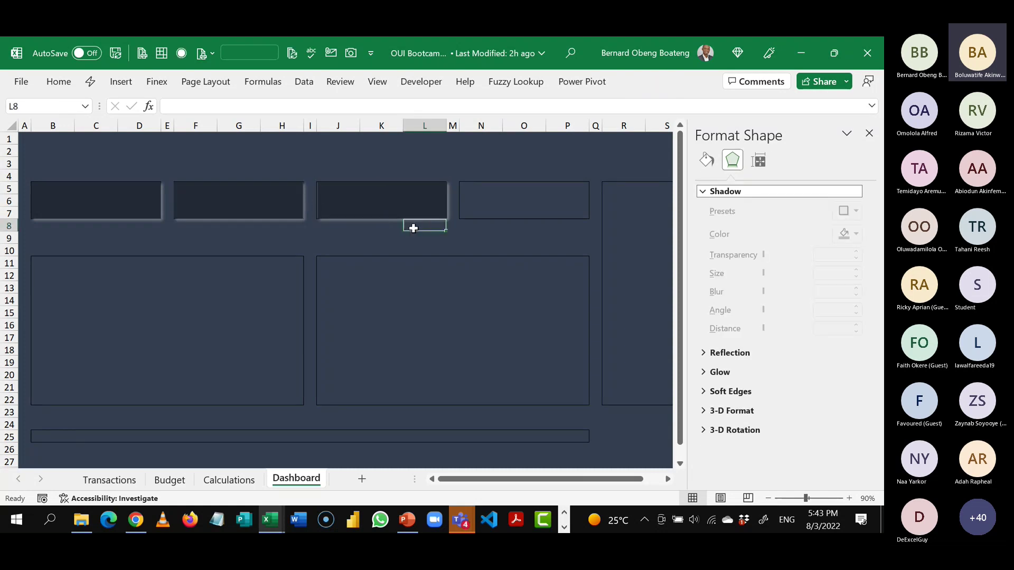
left_click(868, 134)
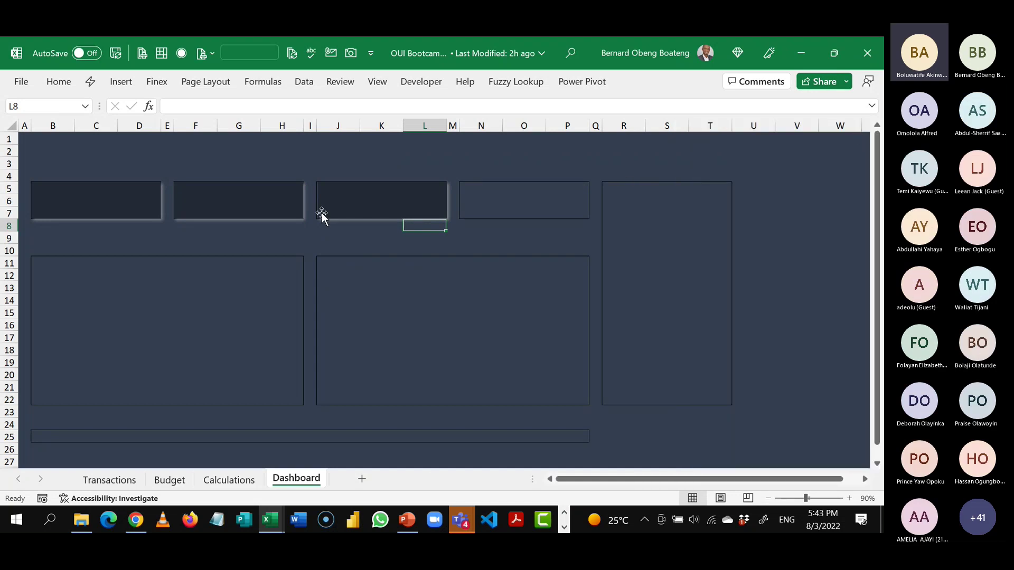
left_click(474, 197)
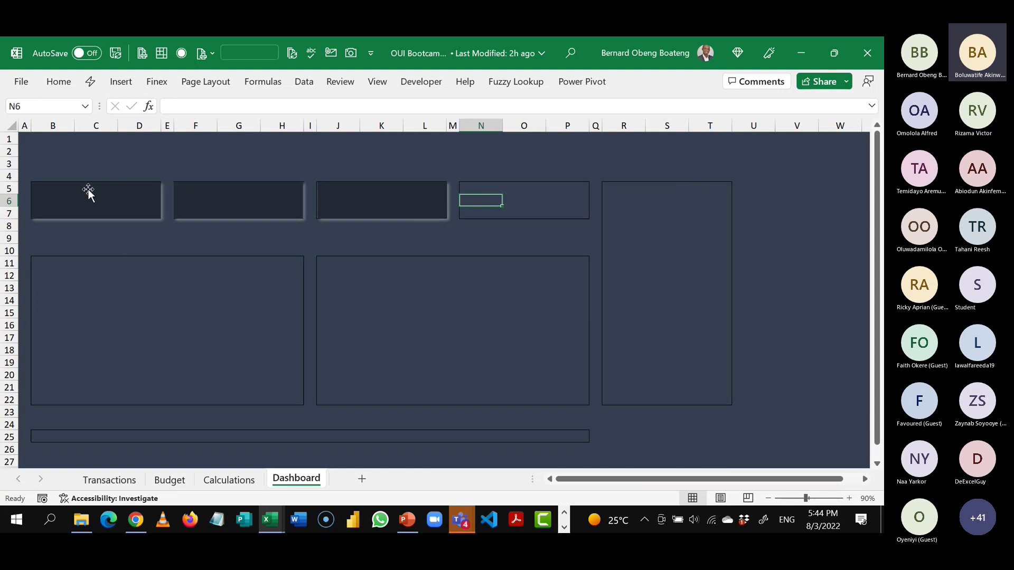
left_click(55, 175)
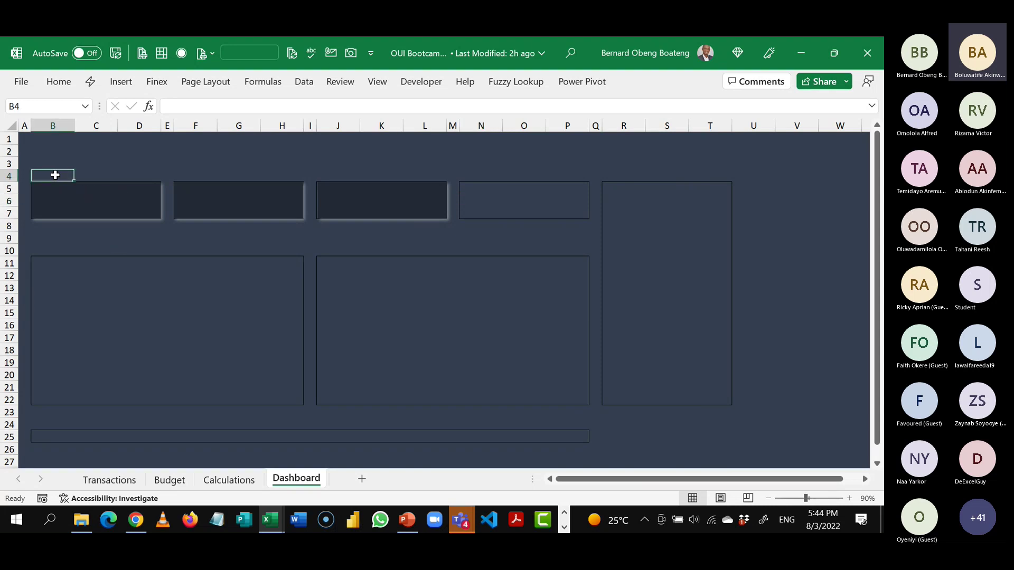
left_click(94, 198)
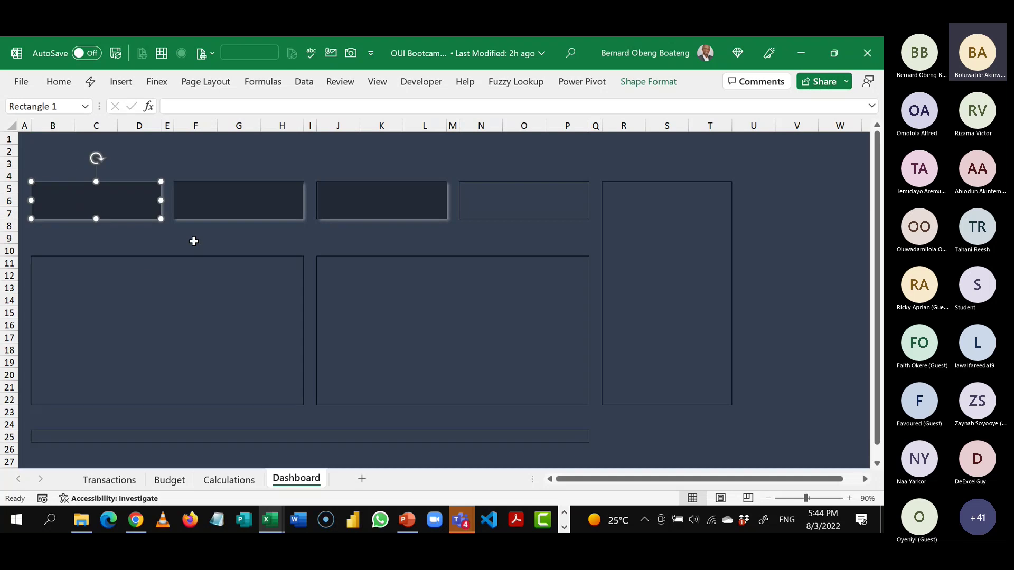
left_click(142, 251)
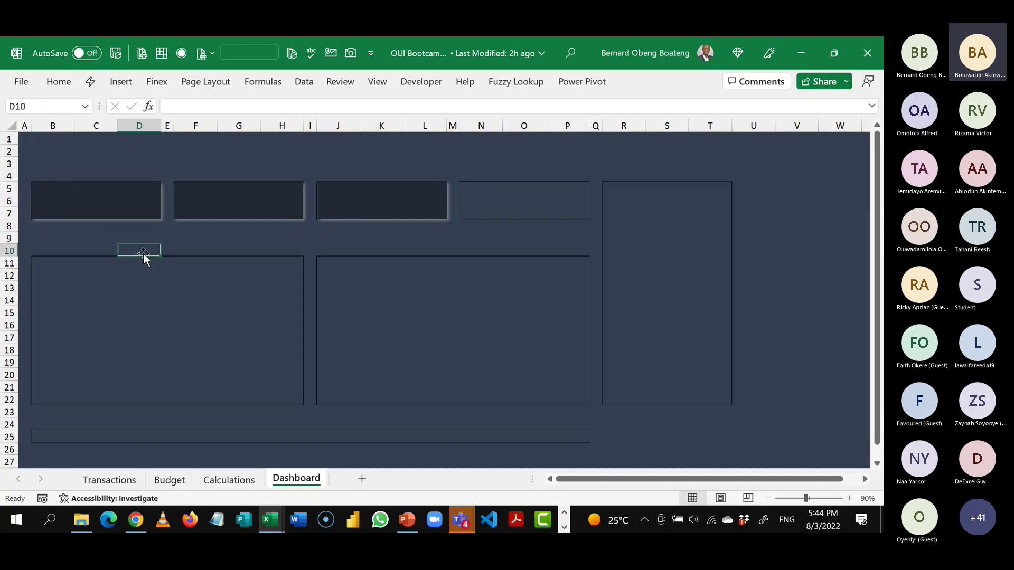
- Link the first card's text to the Actual total with the formula =Calculations!D4
left_click(135, 210)
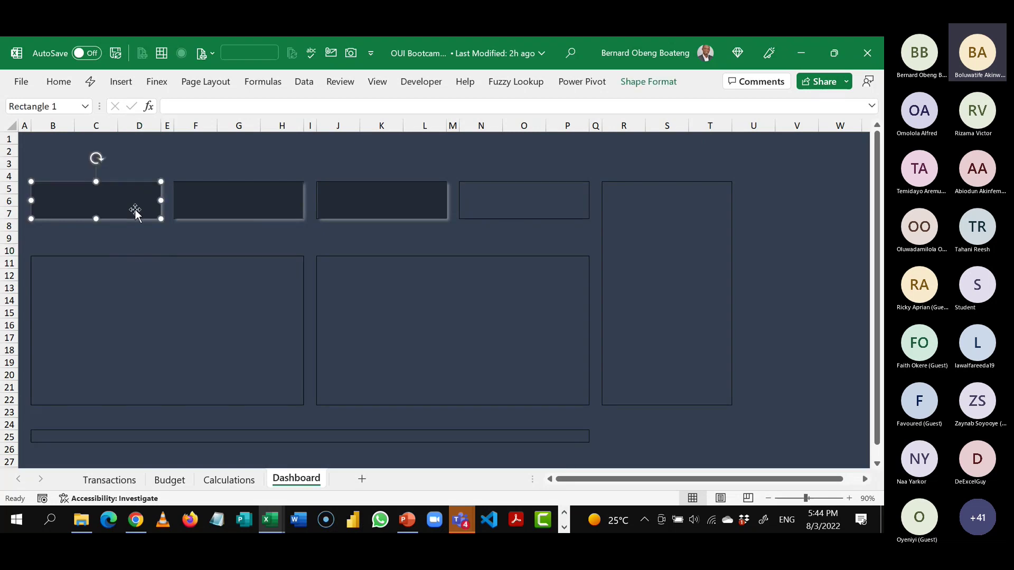
left_click(244, 108)
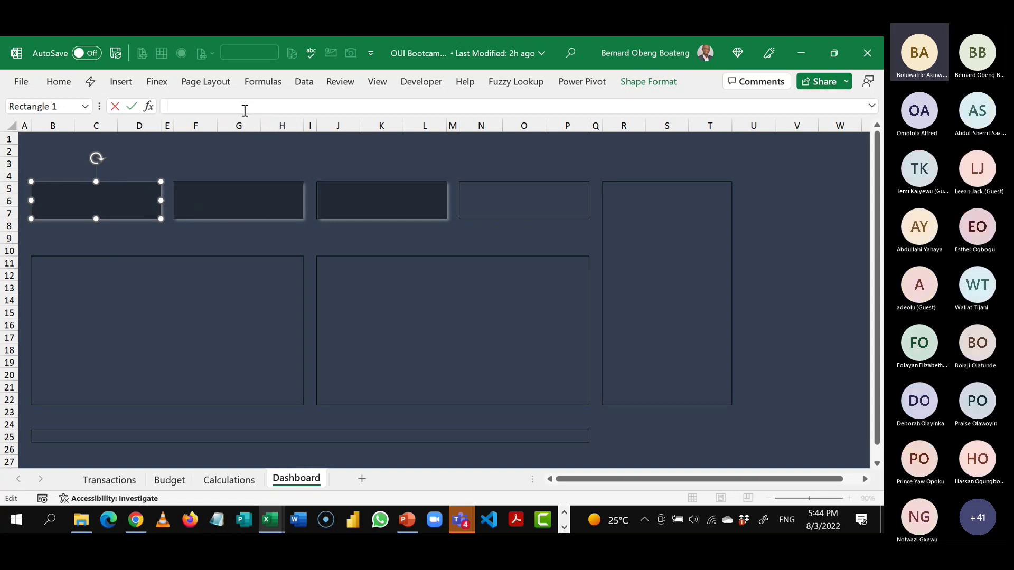
type("=")
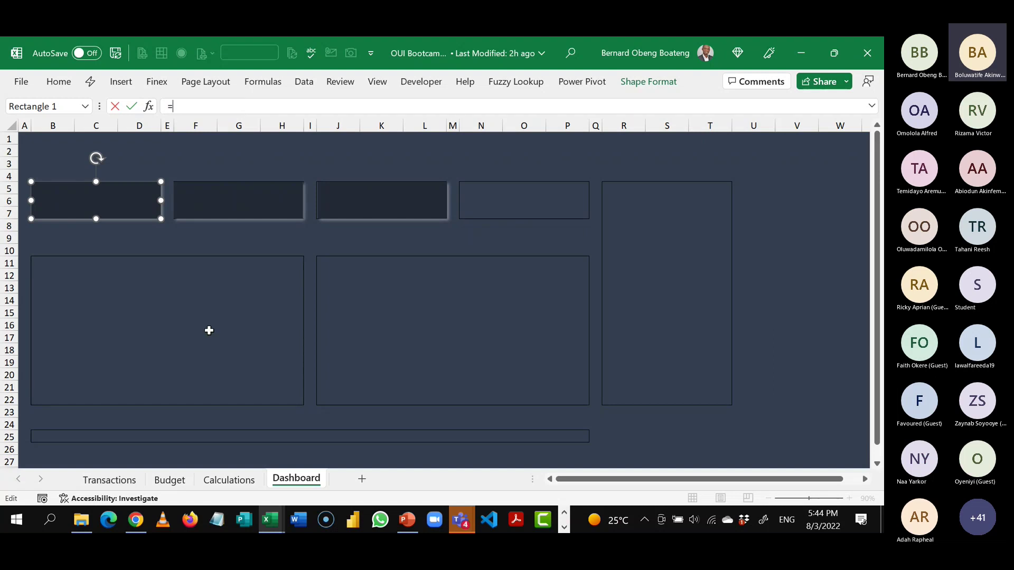
left_click(227, 480)
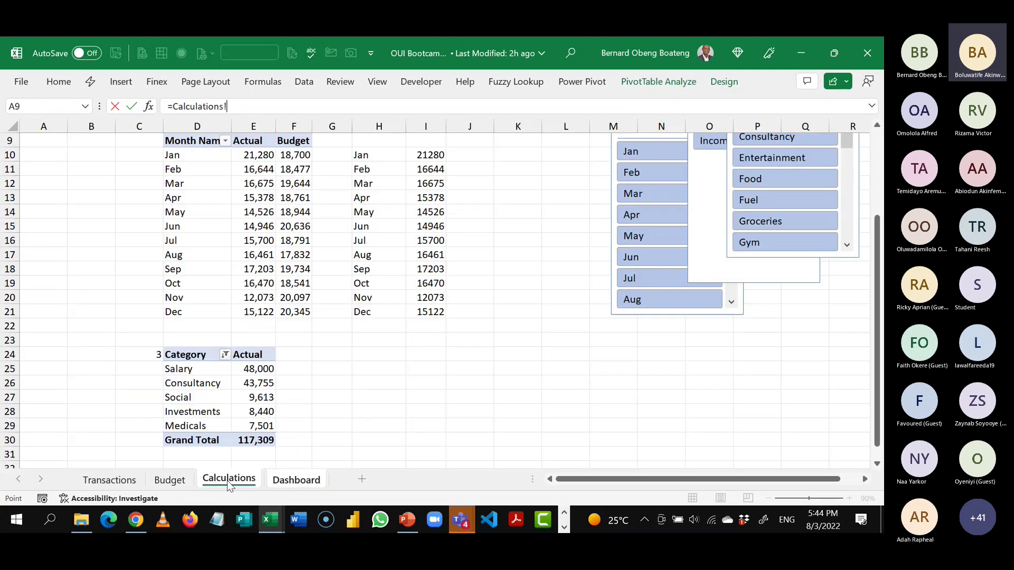
left_click_drag(878, 263, 878, 177)
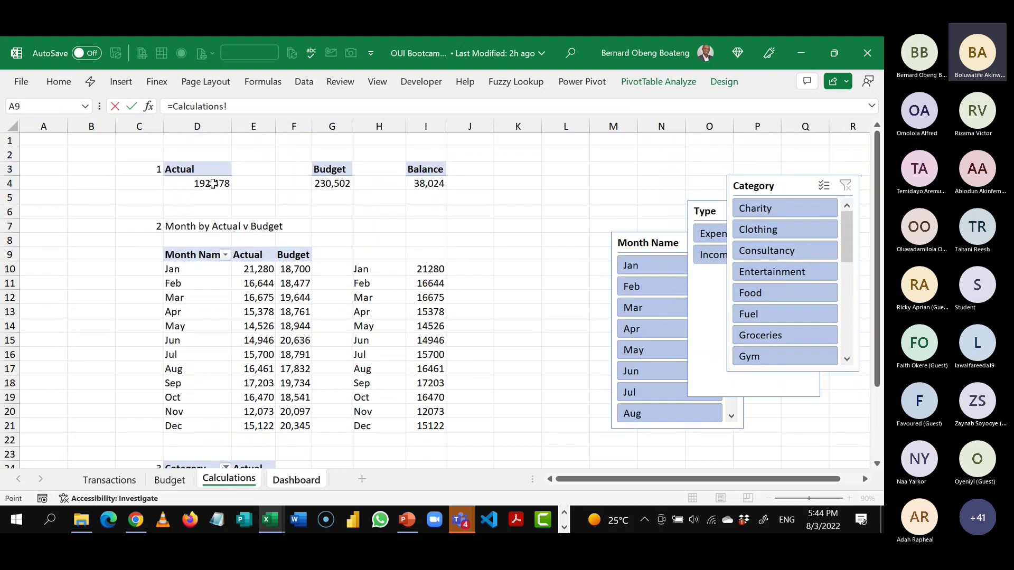
left_click(209, 184)
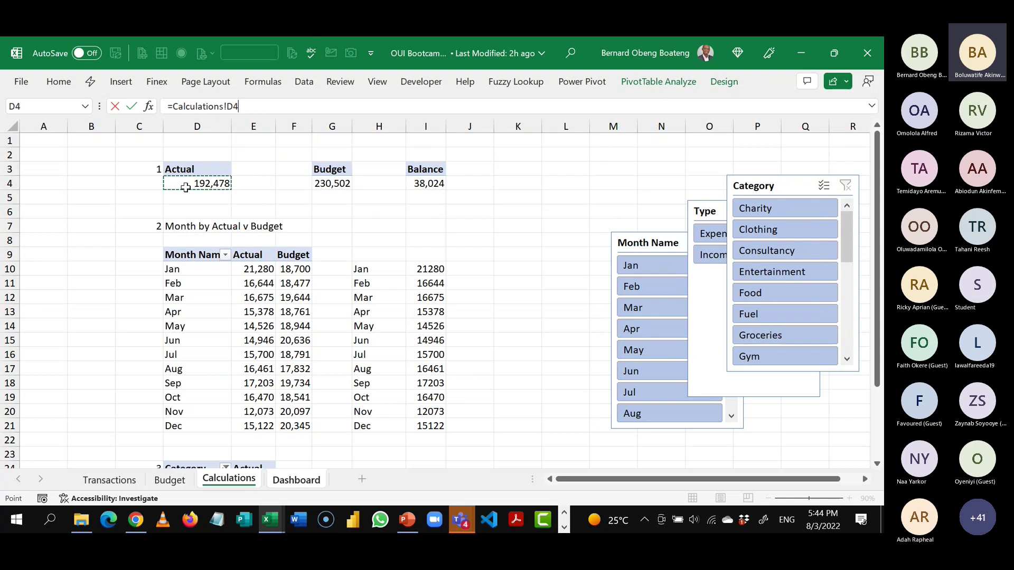
key("Return")
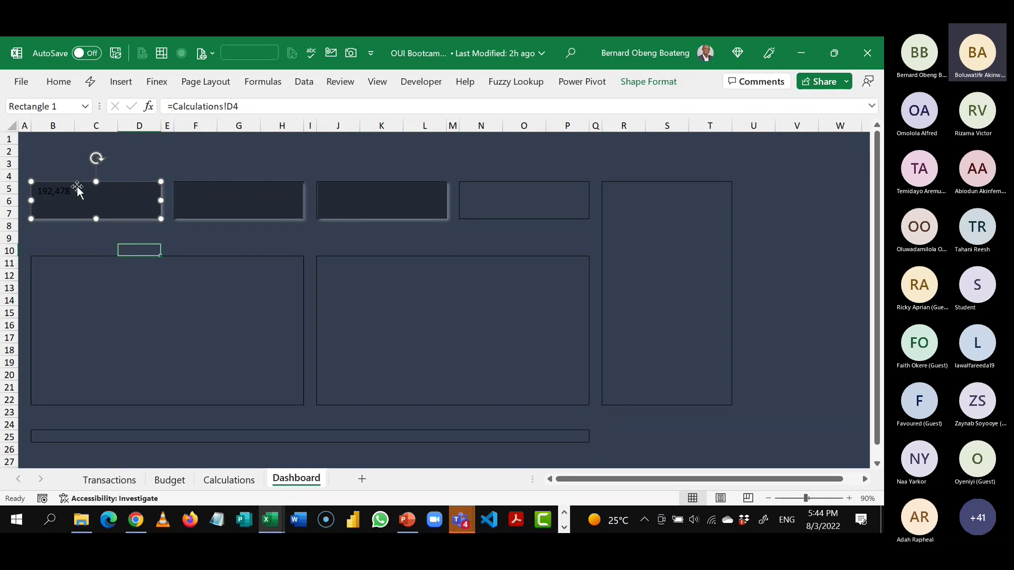
- Make the first card's text white and set its font to Berlin Sans FB
left_click(58, 81)
left_click(198, 139)
left_click(188, 197)
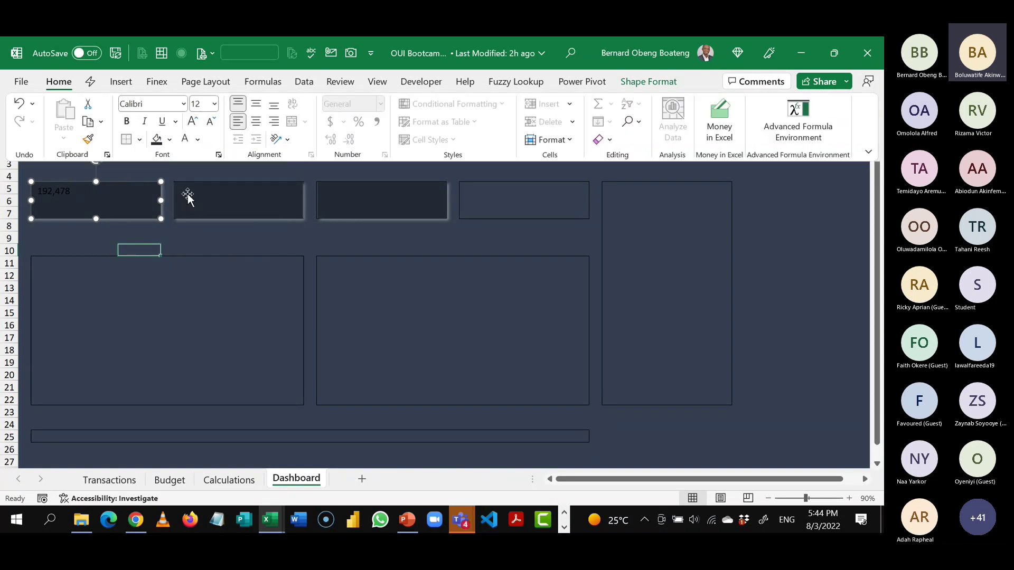
left_click(187, 143)
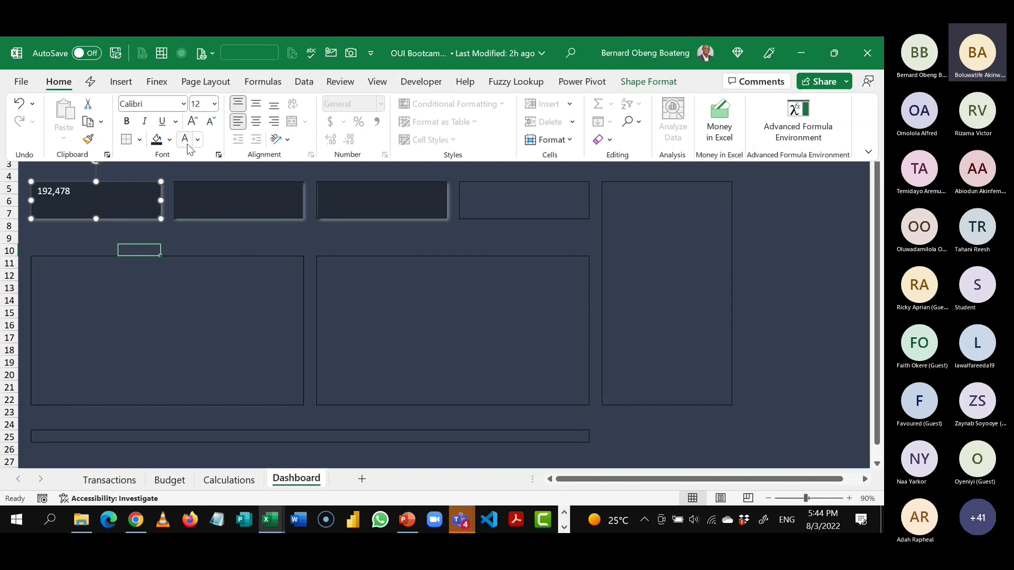
left_click(184, 105)
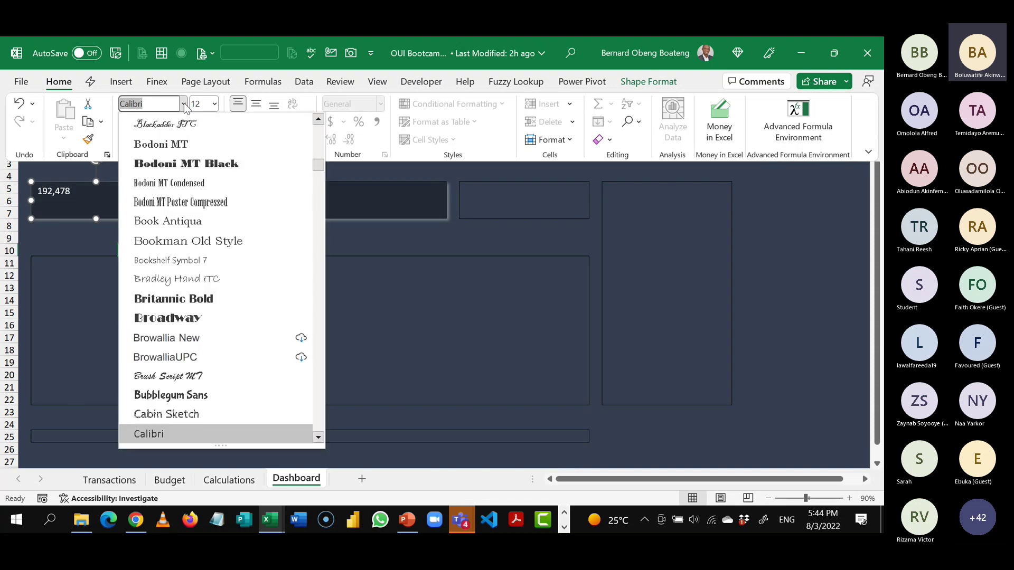
type("Berlin Sans FB")
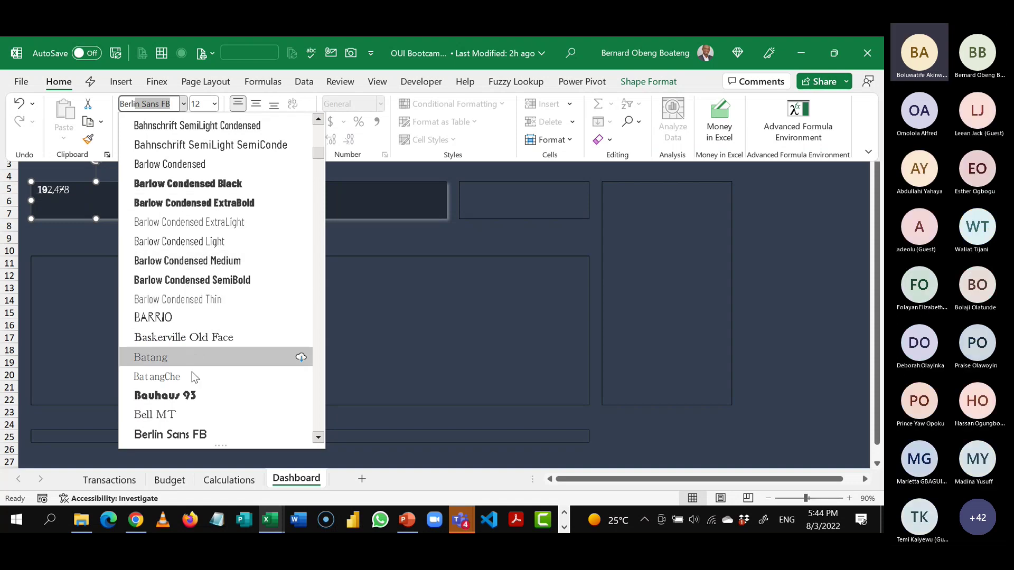
left_click(189, 433)
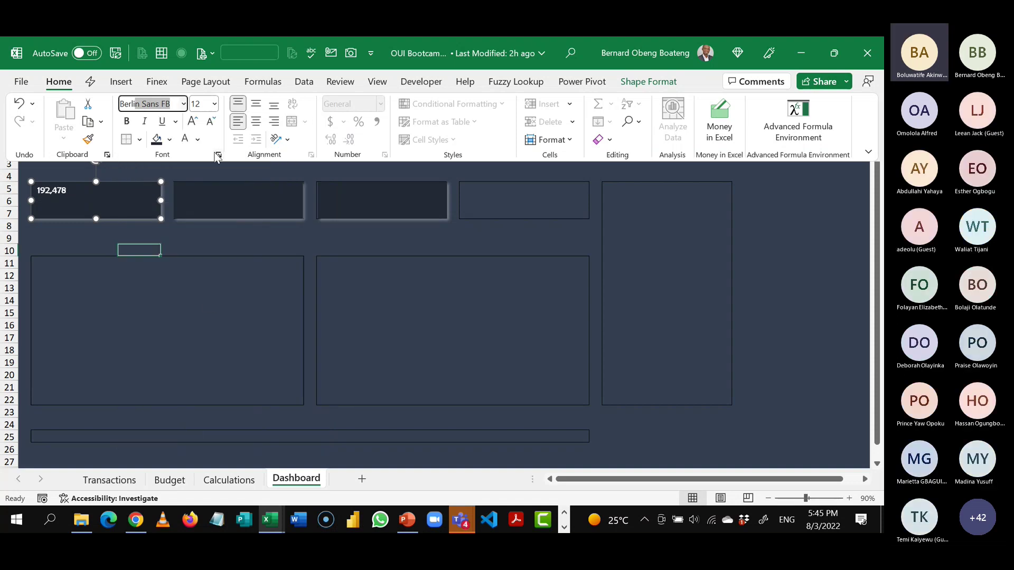
- Enlarge the first card's text to size 28 and align it vertically in the middle of the card
left_click(195, 127)
left_click(195, 127)
left_click(195, 127)
left_click(195, 126)
left_click(195, 127)
left_click(195, 127)
left_click(195, 127)
left_click(195, 127)
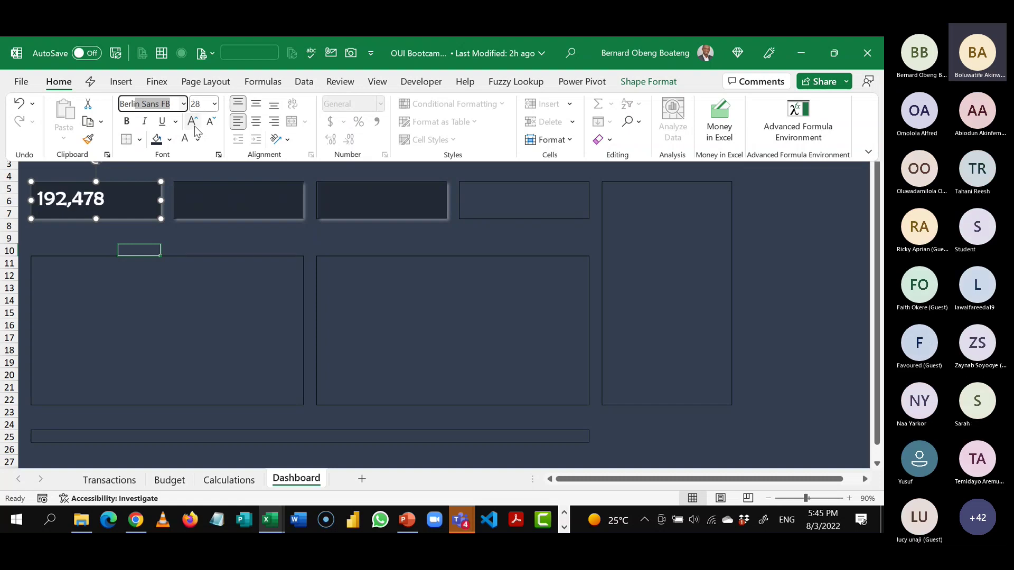
left_click(256, 103)
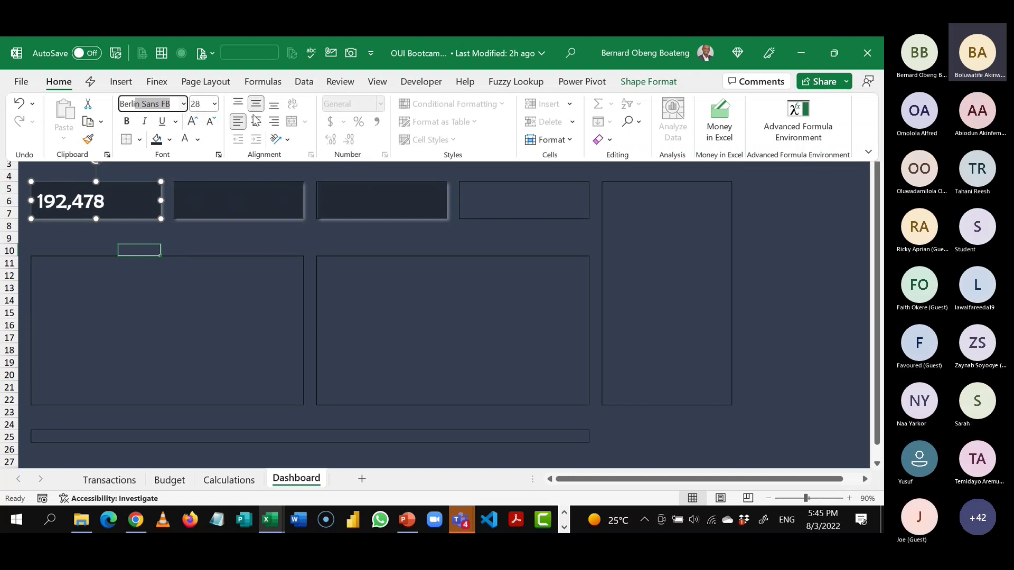
- Centre the first card's text horizontally within the card and deselect the card
left_click(256, 122)
left_click(464, 249)
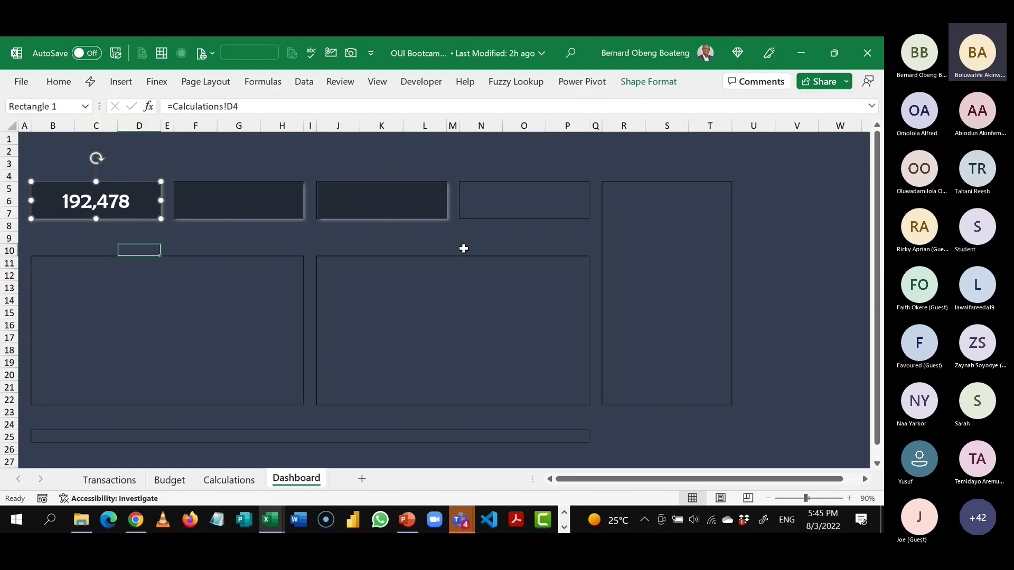
left_click(463, 248)
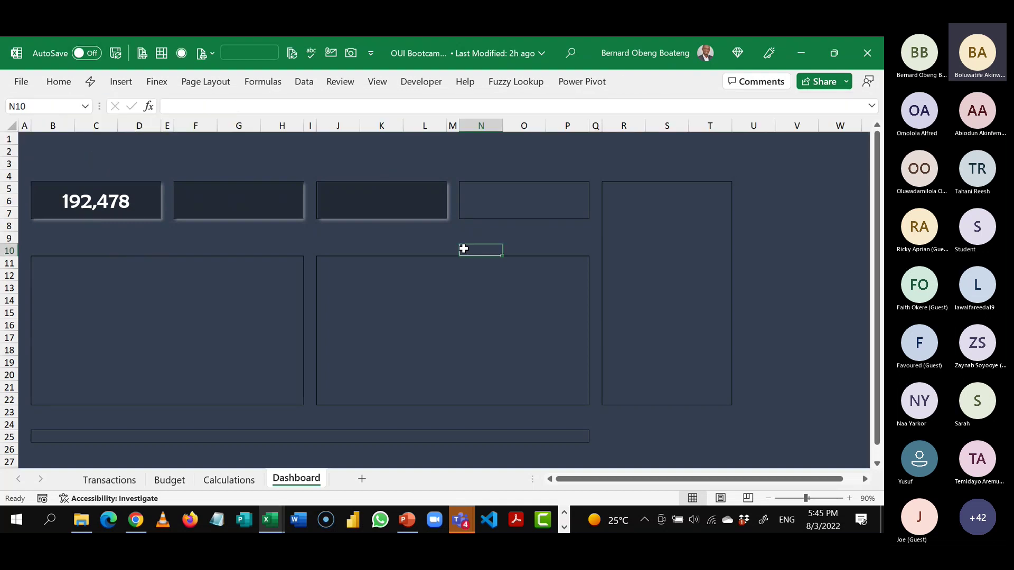
- Link the second card's text to the Budget total with the formula =Calculations!G4
left_click(126, 208)
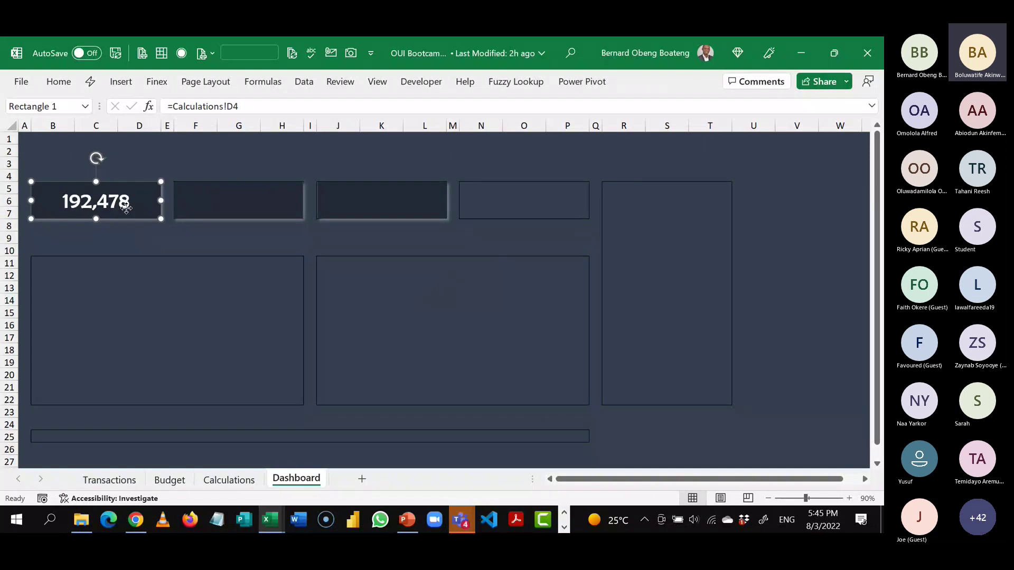
left_click(202, 204)
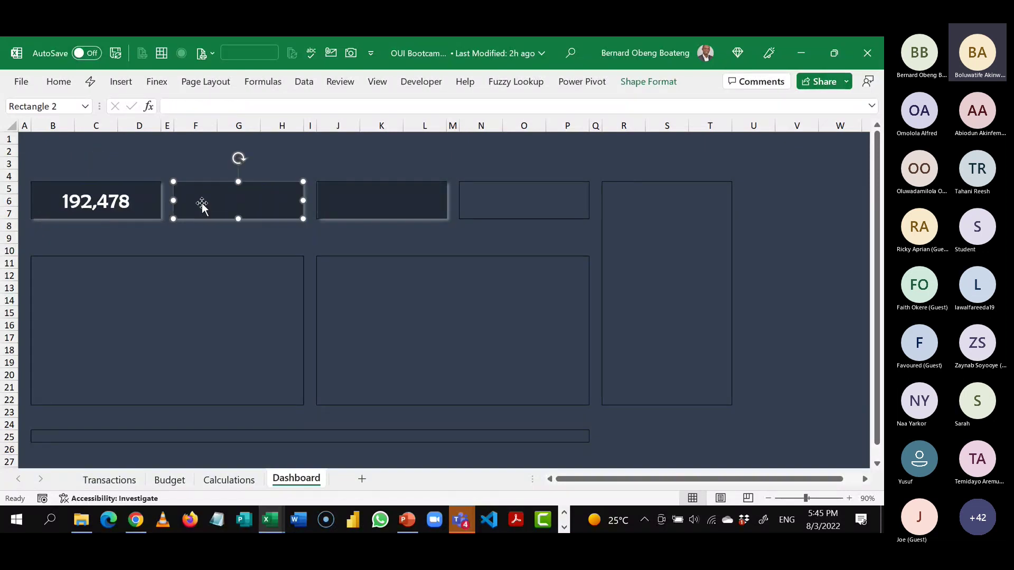
left_click(250, 107)
type("=")
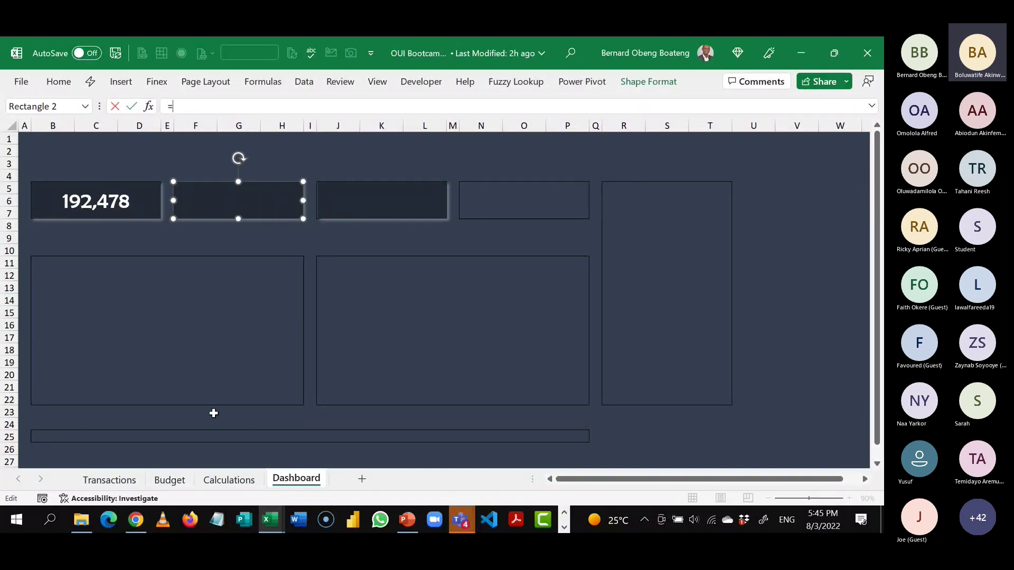
left_click(229, 480)
left_click(333, 183)
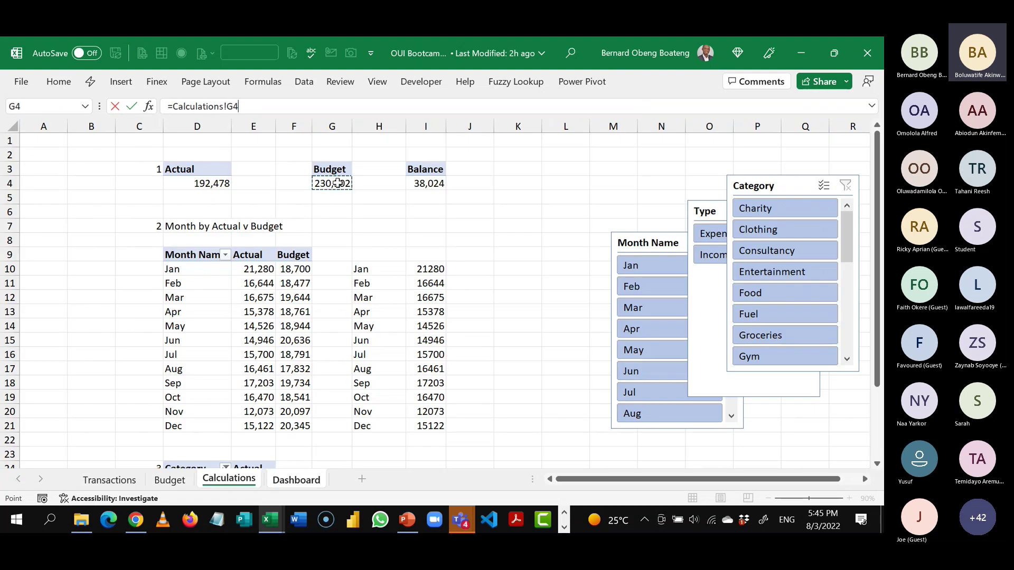
key("Return")
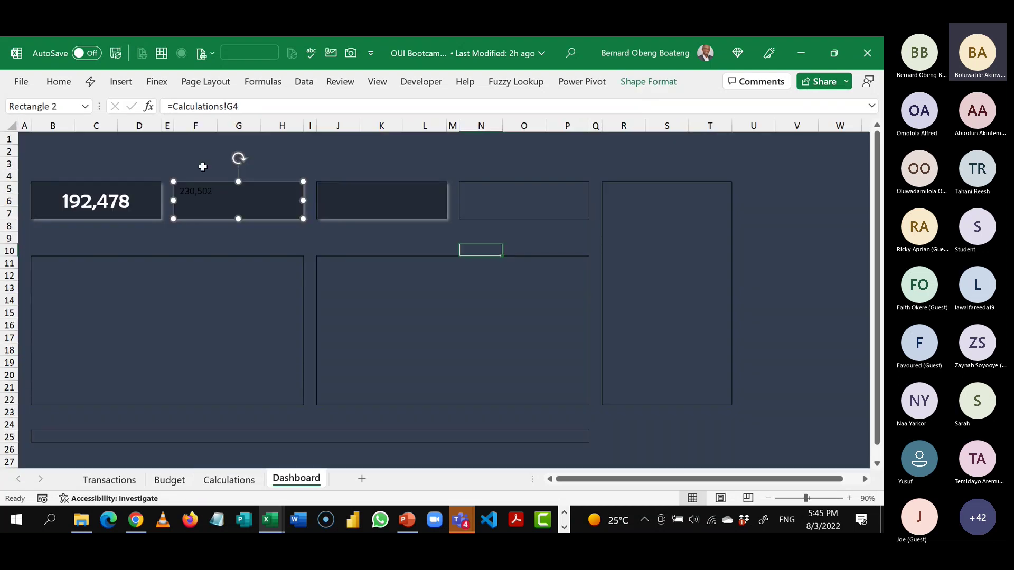
- Link the third card's text to the Balance total with the formula =Calculations!I4
left_click(355, 196)
left_click(252, 108)
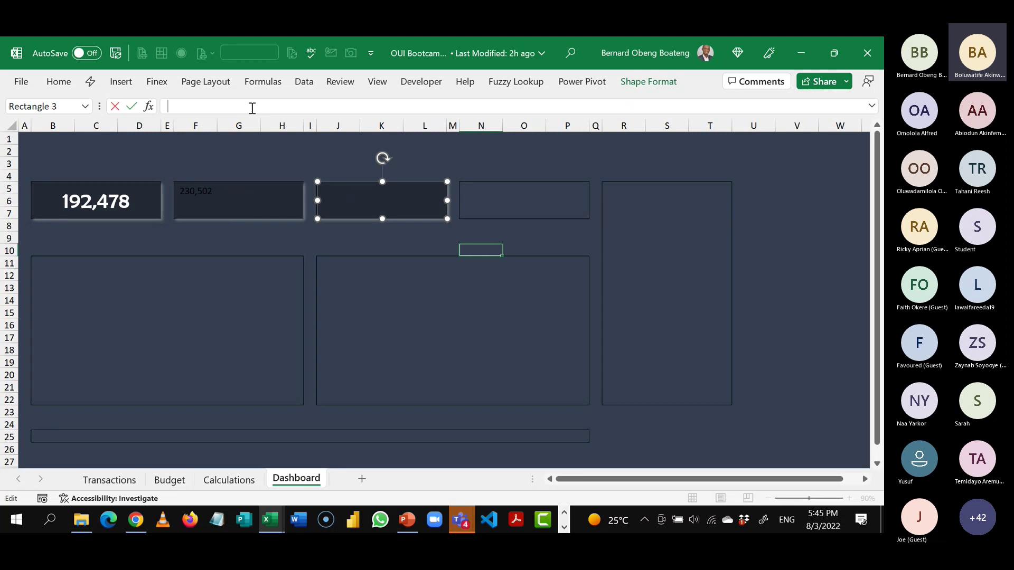
type("=")
left_click(228, 479)
left_click(412, 184)
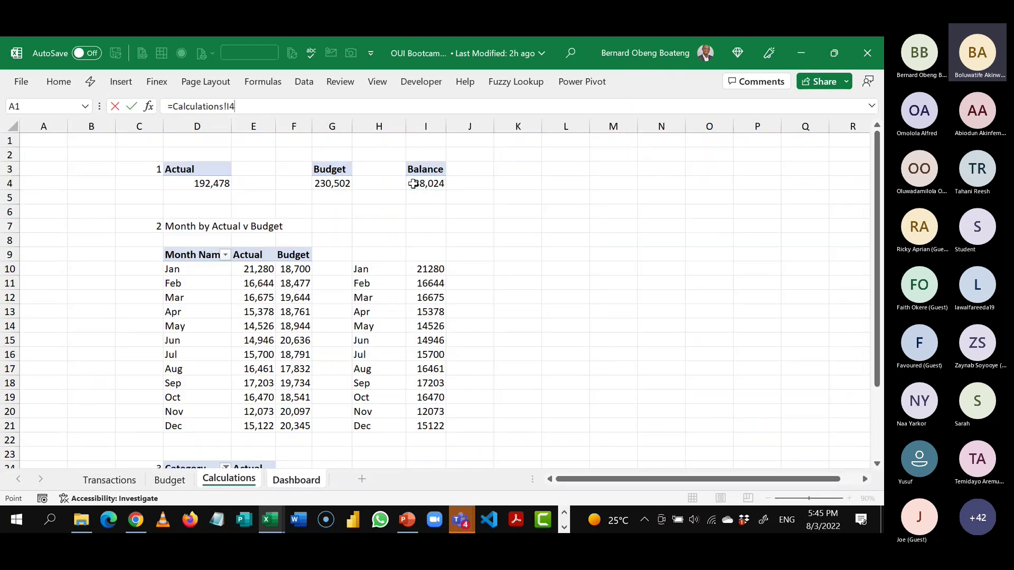
key("Return")
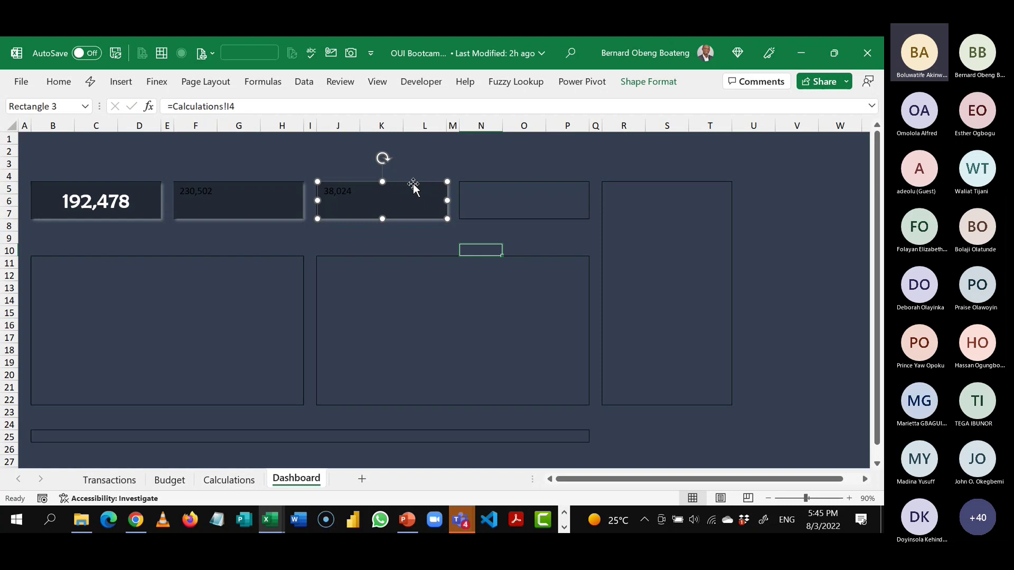
- Copy the first card's formatting onto the second and third cards with Format Painter
left_click(402, 233)
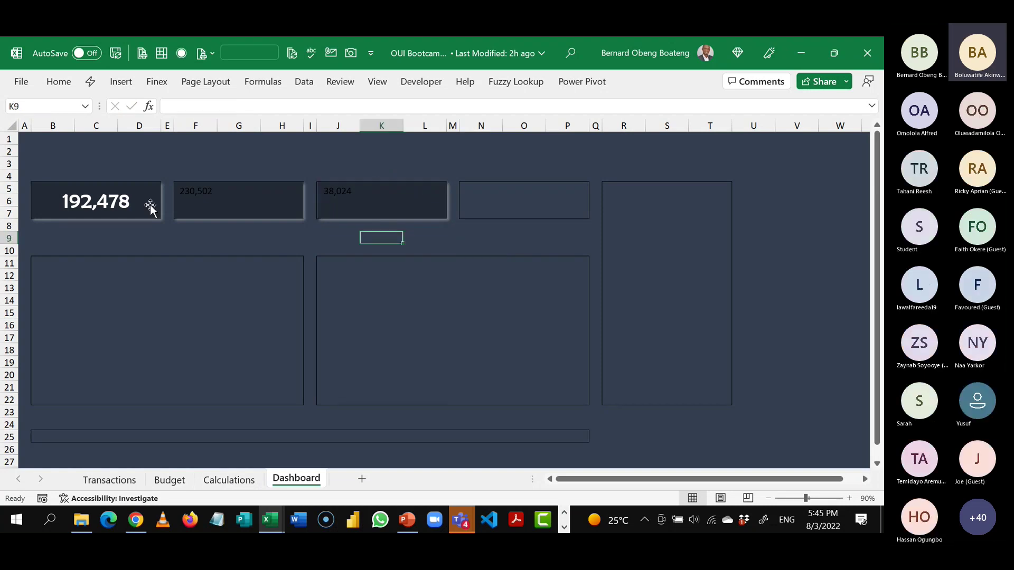
left_click(150, 206)
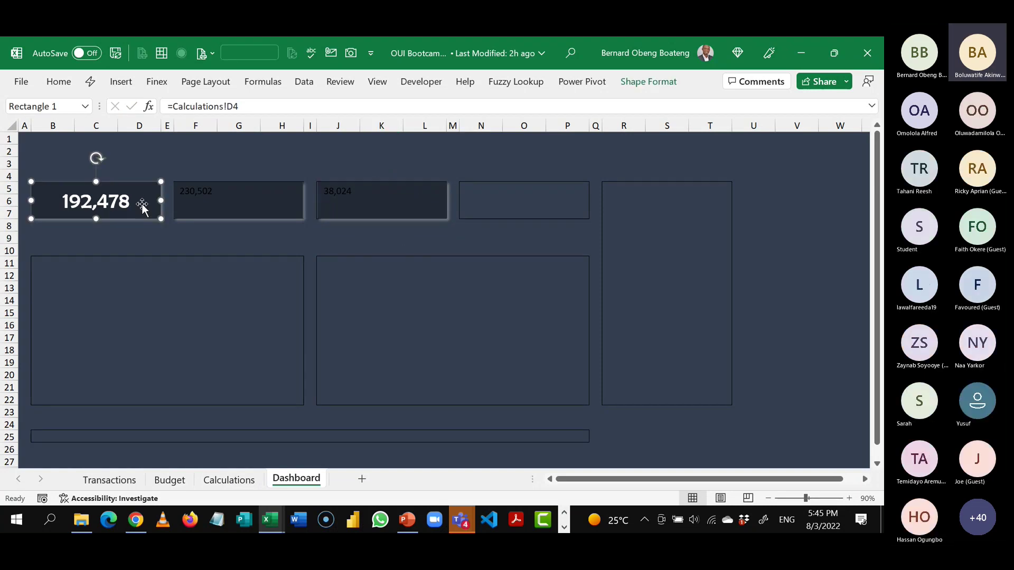
left_click(58, 82)
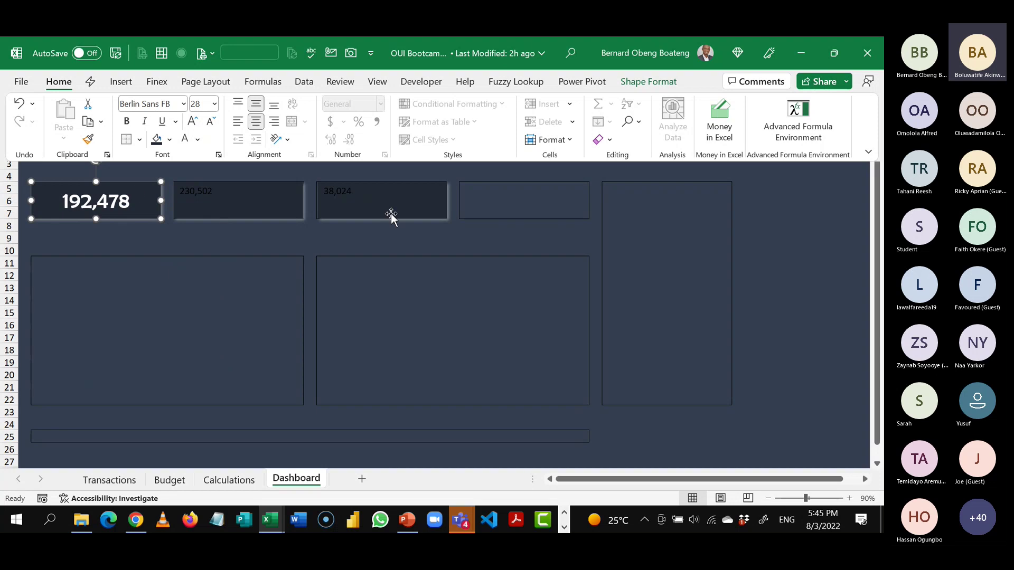
left_click(87, 141)
left_click(193, 201)
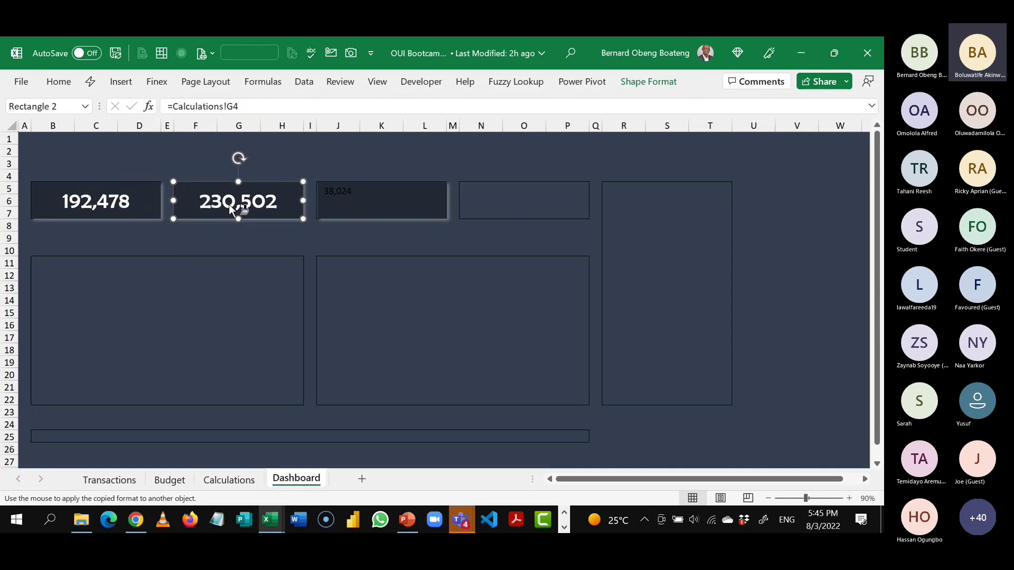
left_click(369, 203)
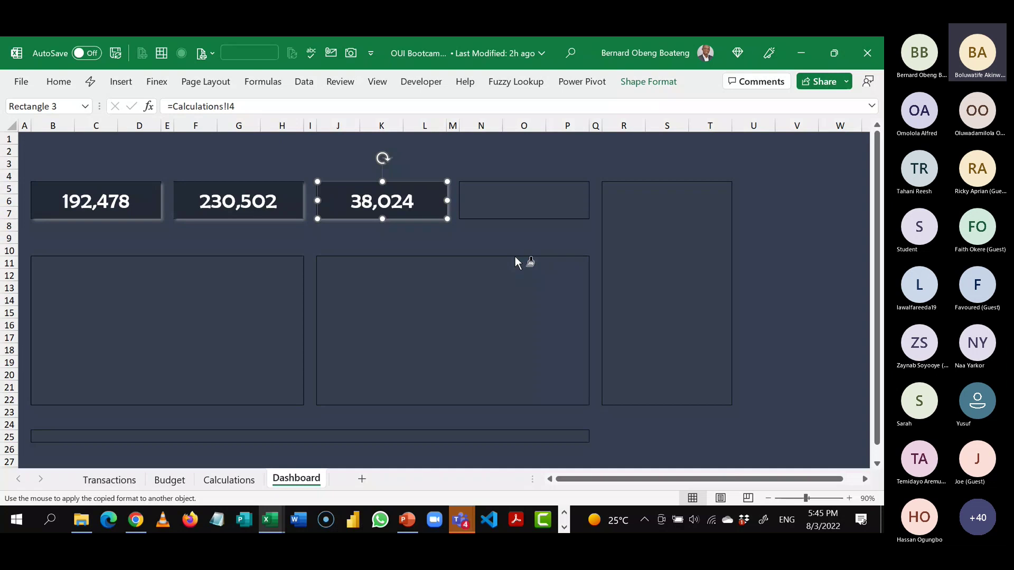
left_click(545, 236)
left_click(546, 235)
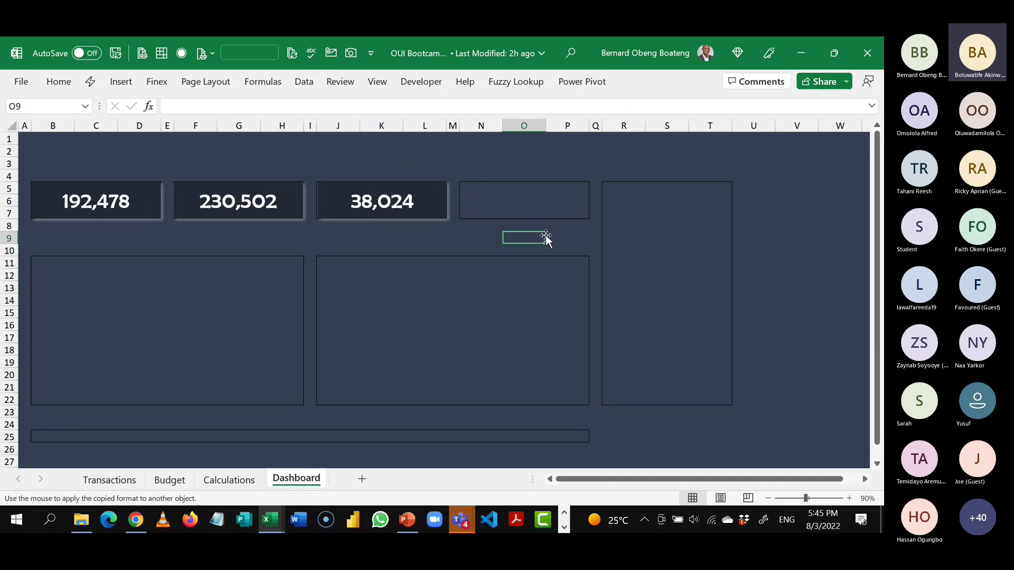
- Insert a column sparkline in cell N5 of the dashboard using the monthly actuals in Calculations!I10:I21 as its data range
left_click_drag(469, 190, 573, 207)
left_click(482, 189)
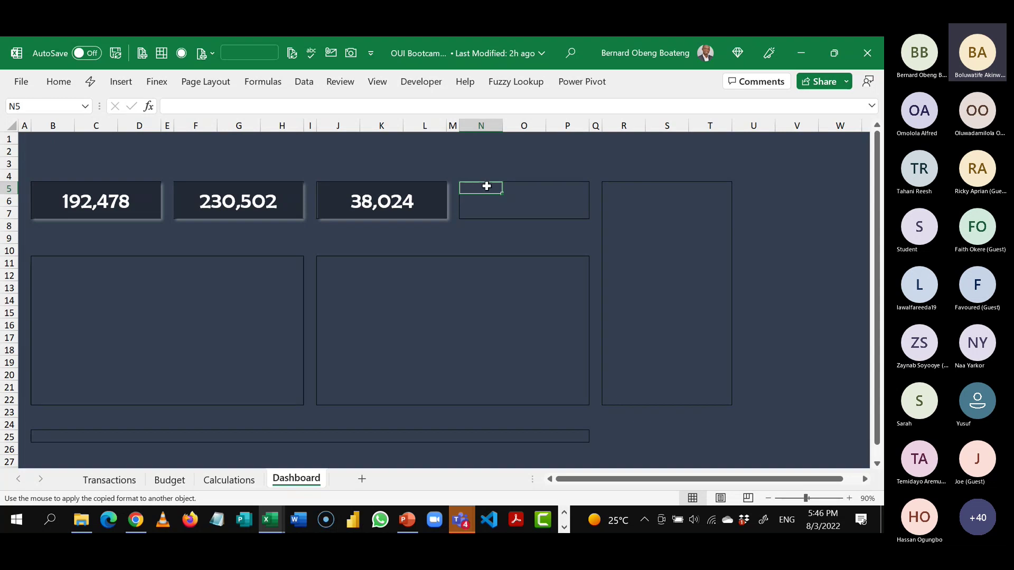
left_click(132, 86)
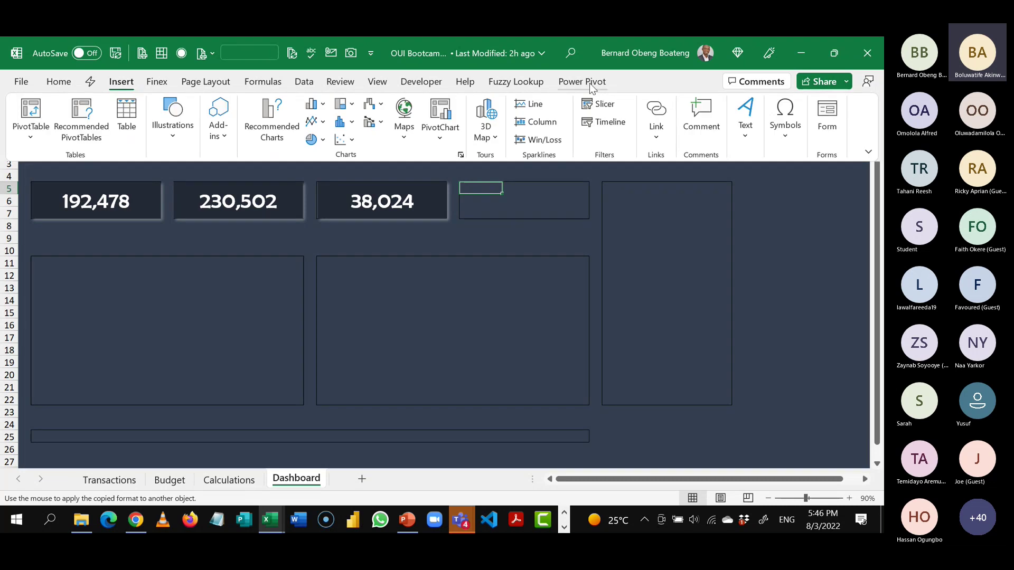
left_click(549, 124)
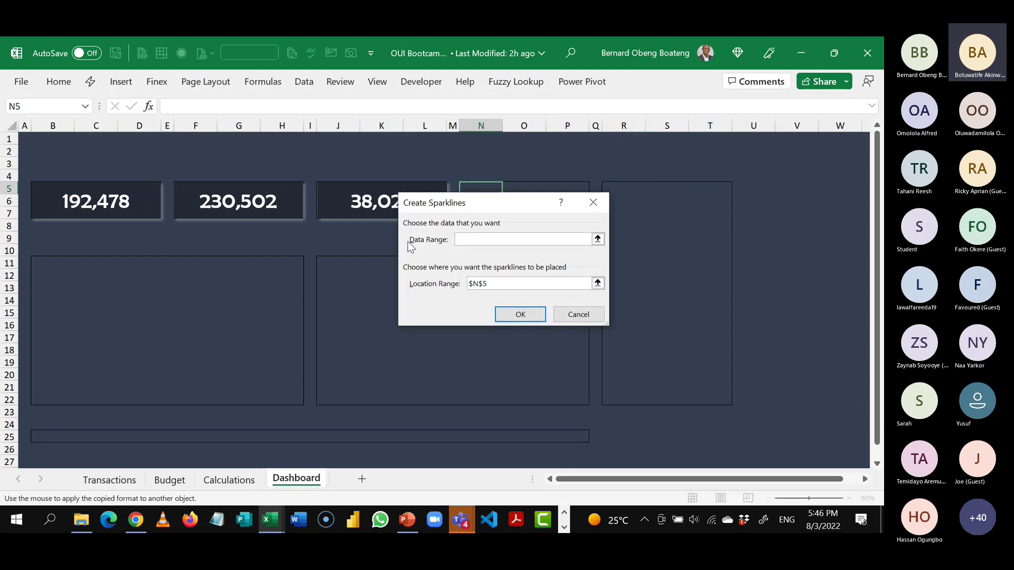
left_click(597, 239)
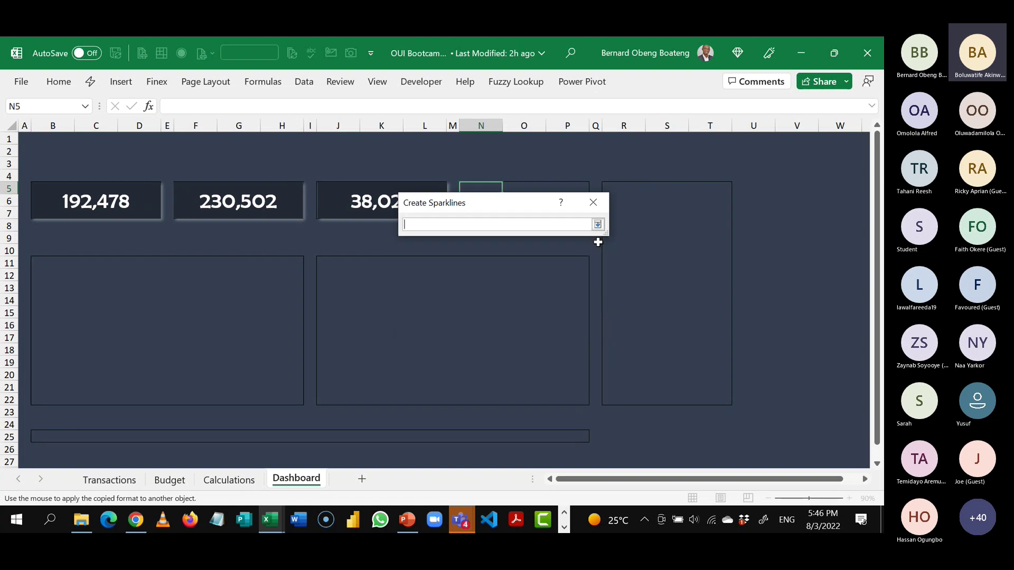
left_click(229, 480)
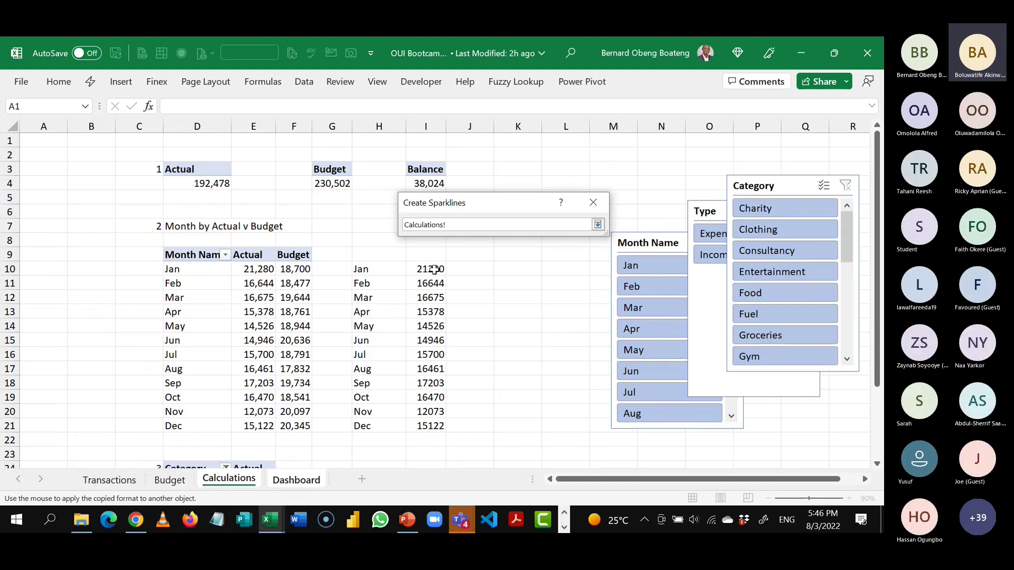
left_click_drag(434, 270, 430, 427)
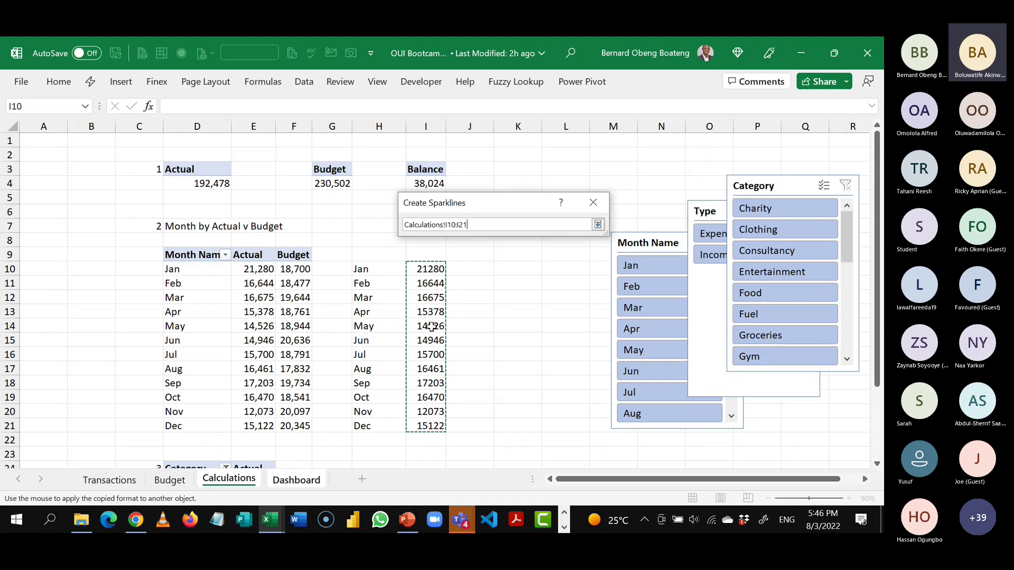
left_click(597, 224)
left_click(520, 314)
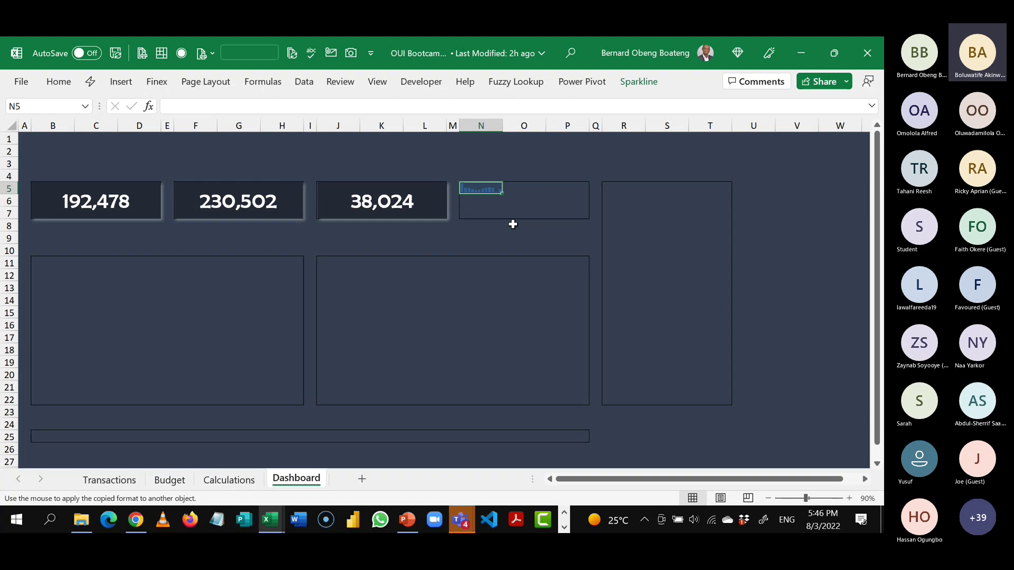
- Merge and centre cells N5:P7 so the column sparkline fills the fourth card area
key("shift+Right")
key("shift+Right")
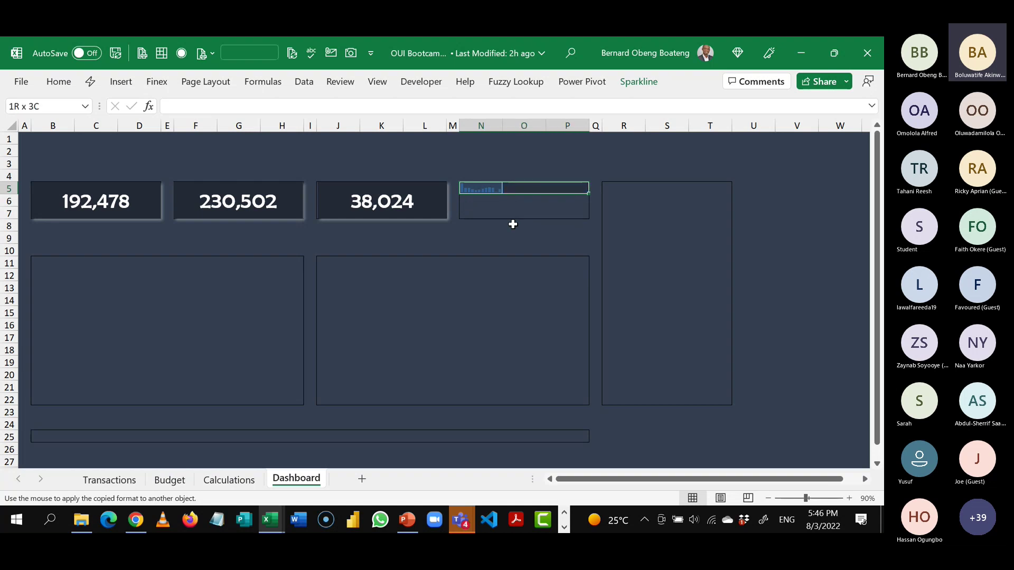
key("shift+Down")
key("shift+Down")
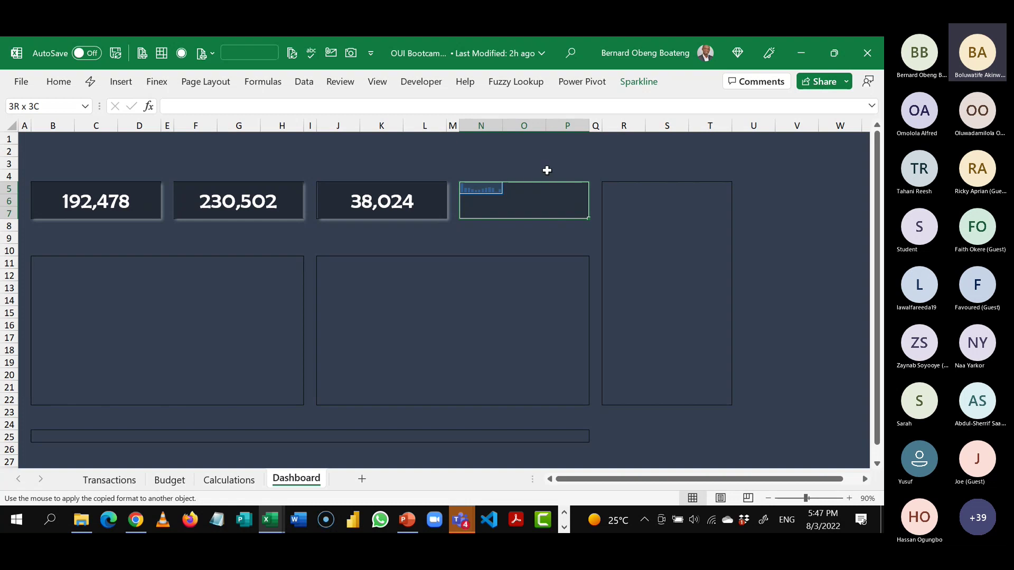
left_click(638, 83)
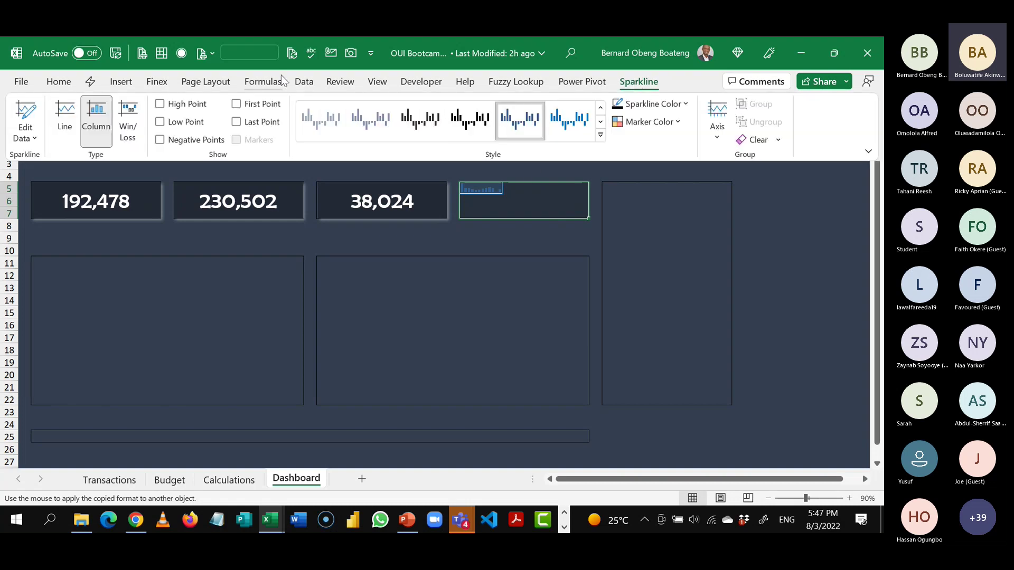
left_click(52, 90)
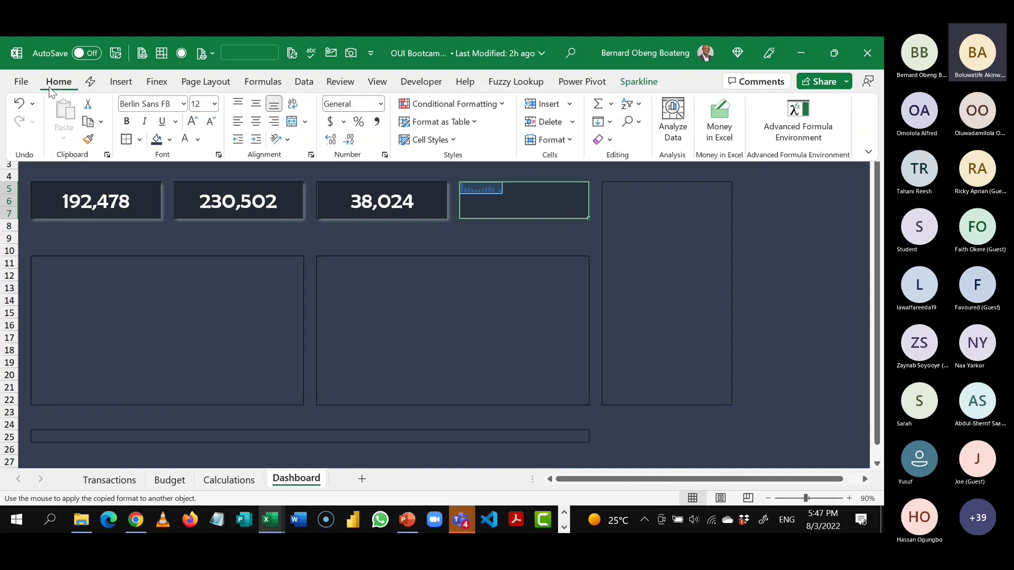
left_click(291, 124)
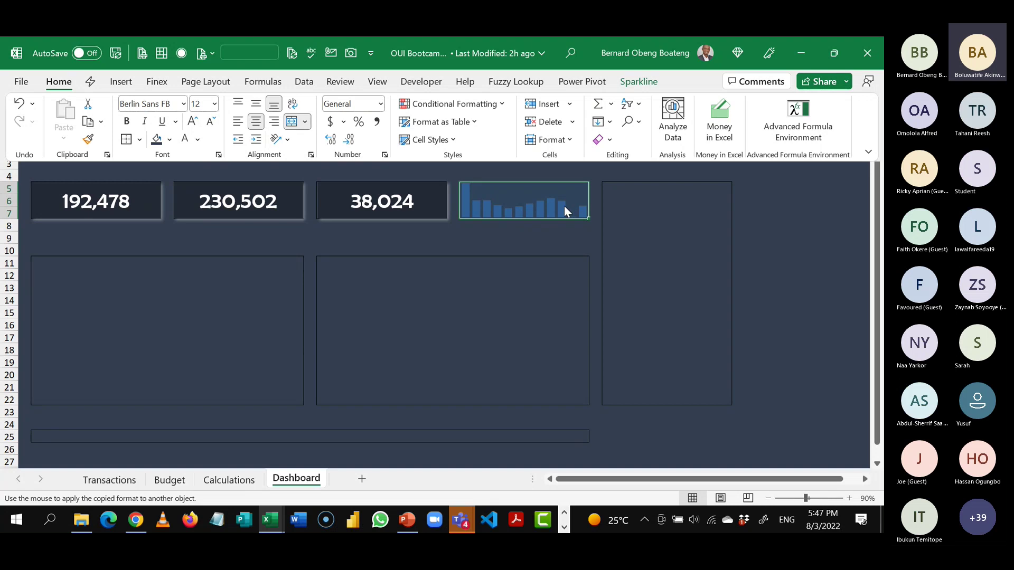
- Set the sparkline's column colour to the standard Blue
left_click(634, 84)
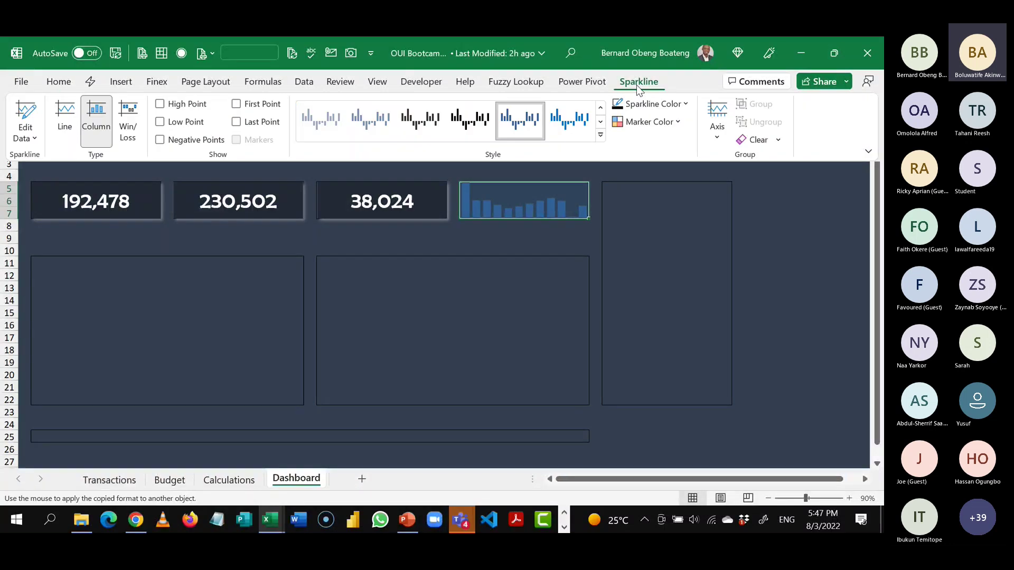
left_click(688, 104)
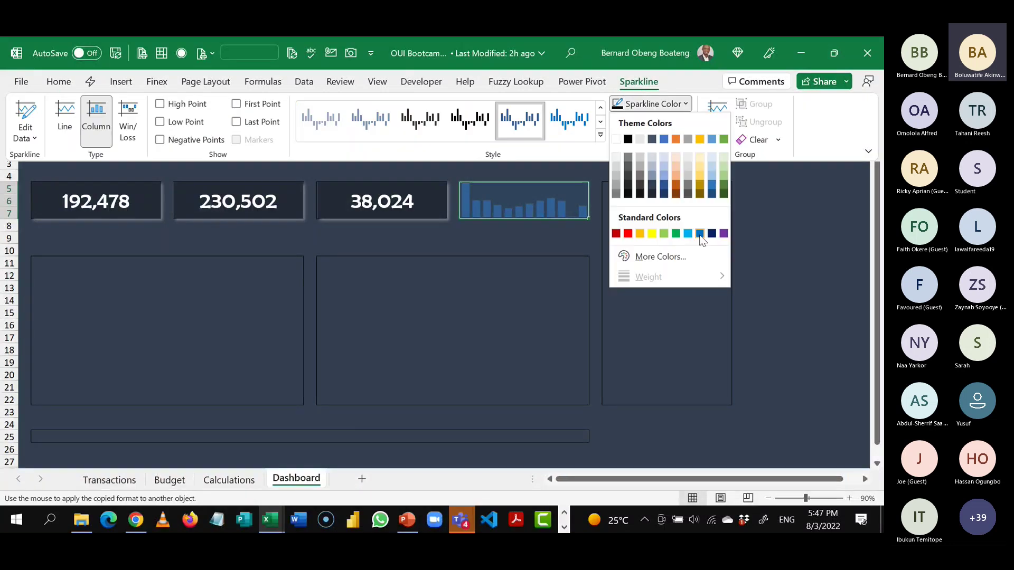
left_click(701, 234)
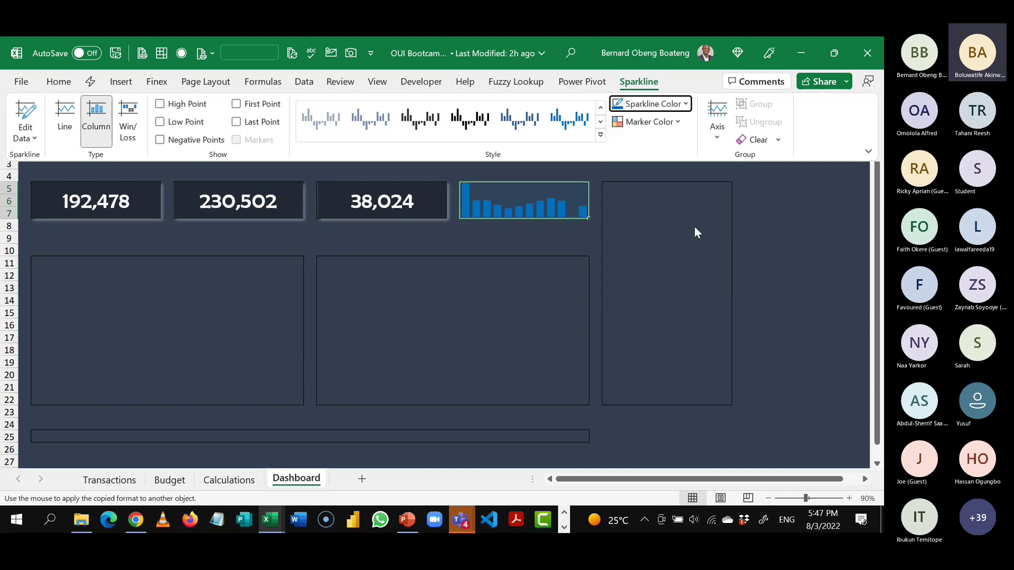
- Highlight the sparkline's high point in the standard Green
left_click(677, 122)
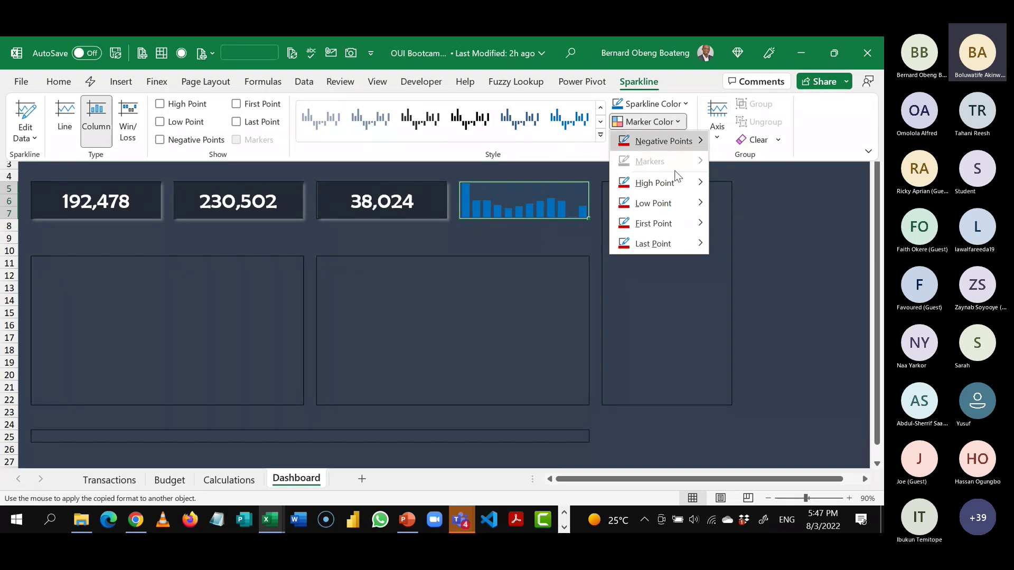
mouse_move(674, 181)
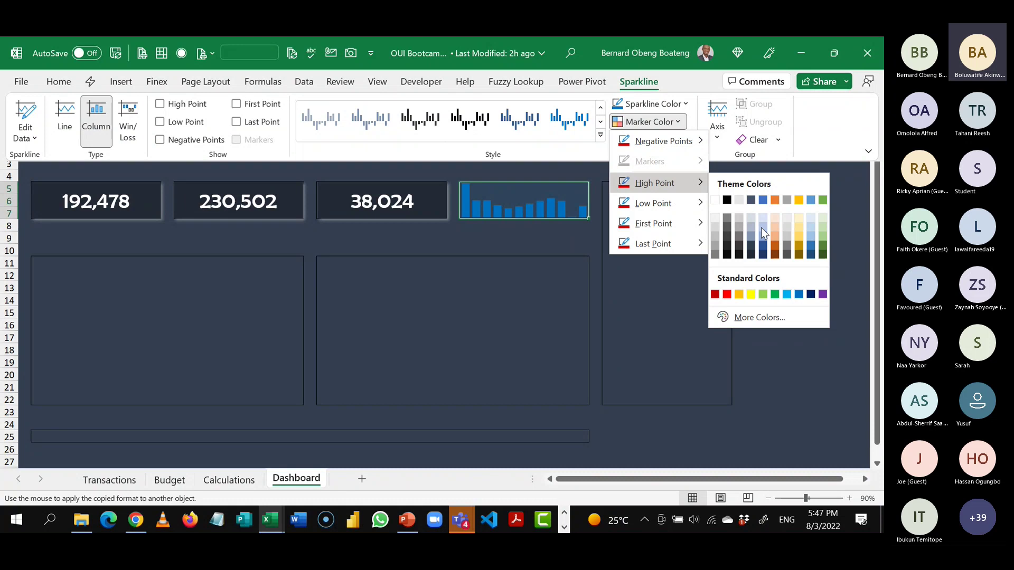
left_click(775, 294)
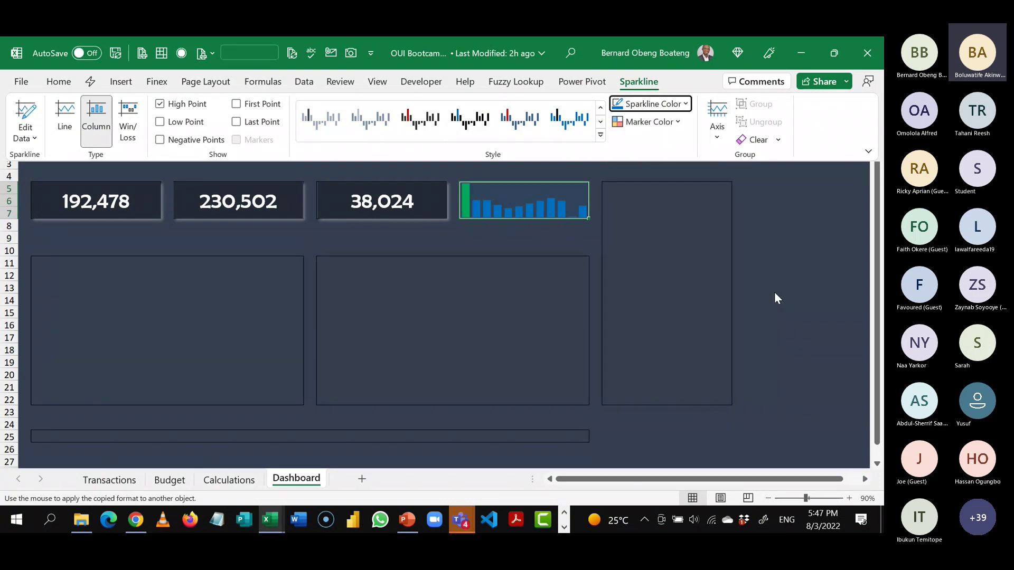
- Highlight the sparkline's low point in the standard Red
left_click(649, 121)
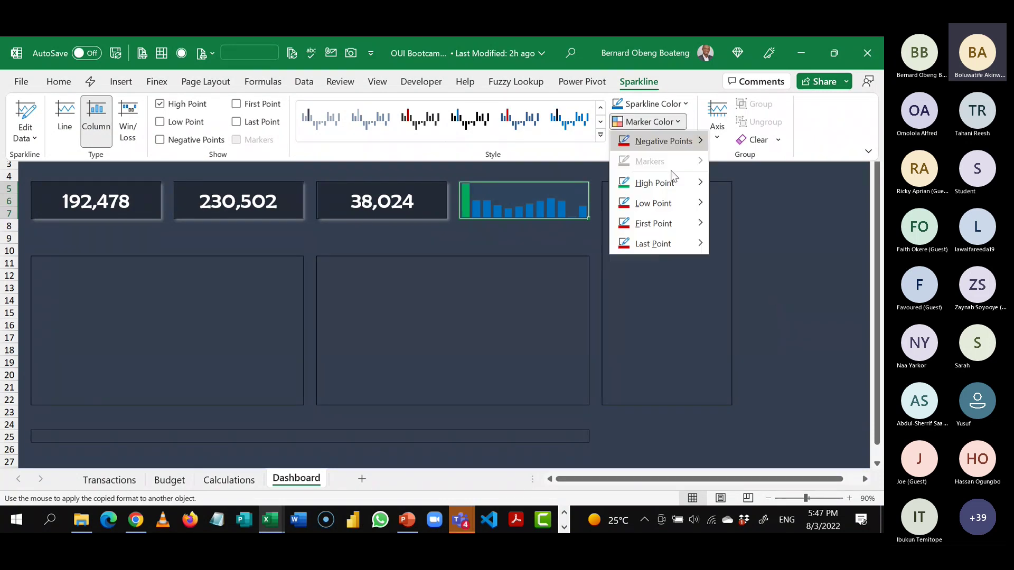
mouse_move(676, 205)
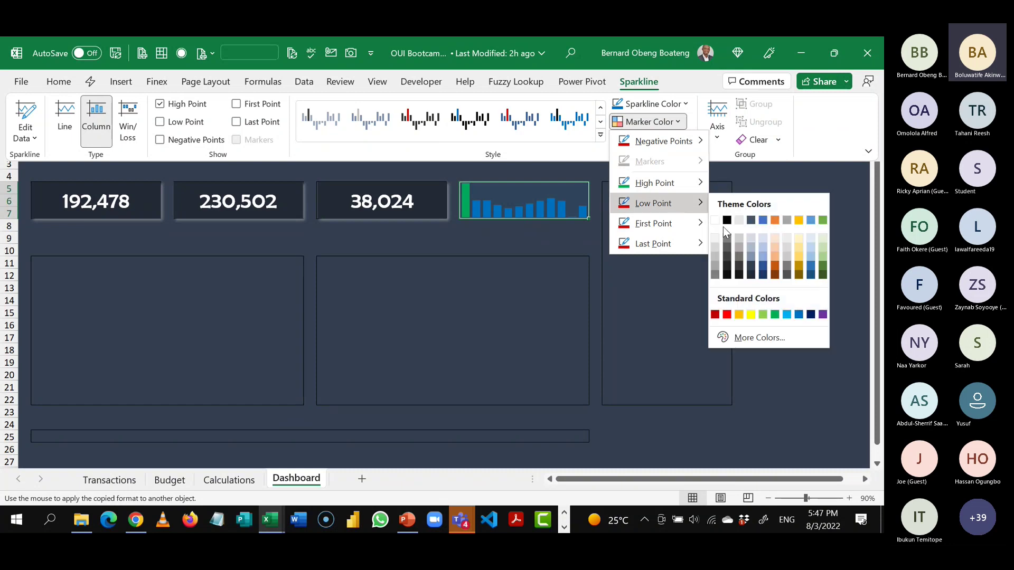
left_click(727, 315)
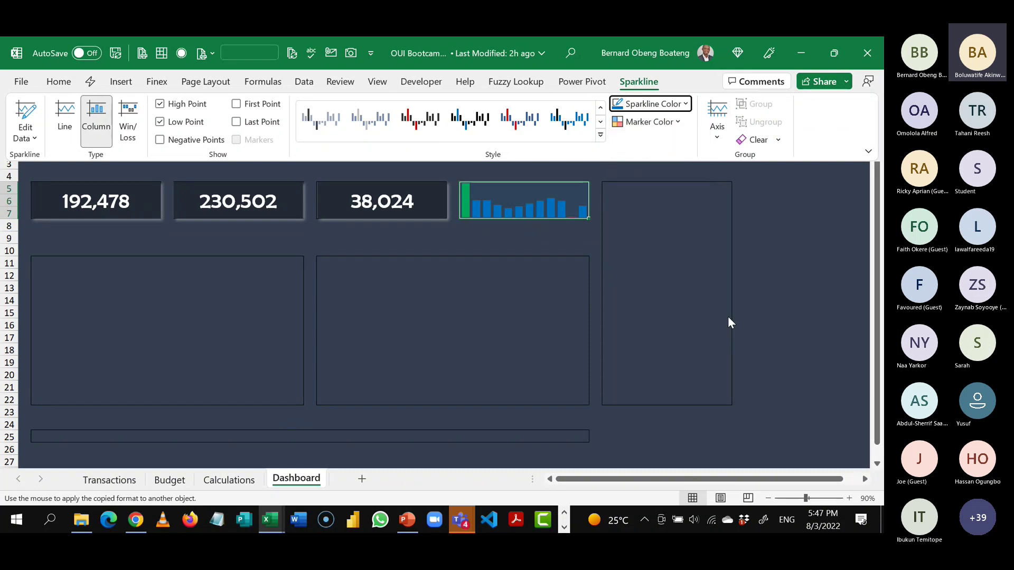
left_click(658, 275)
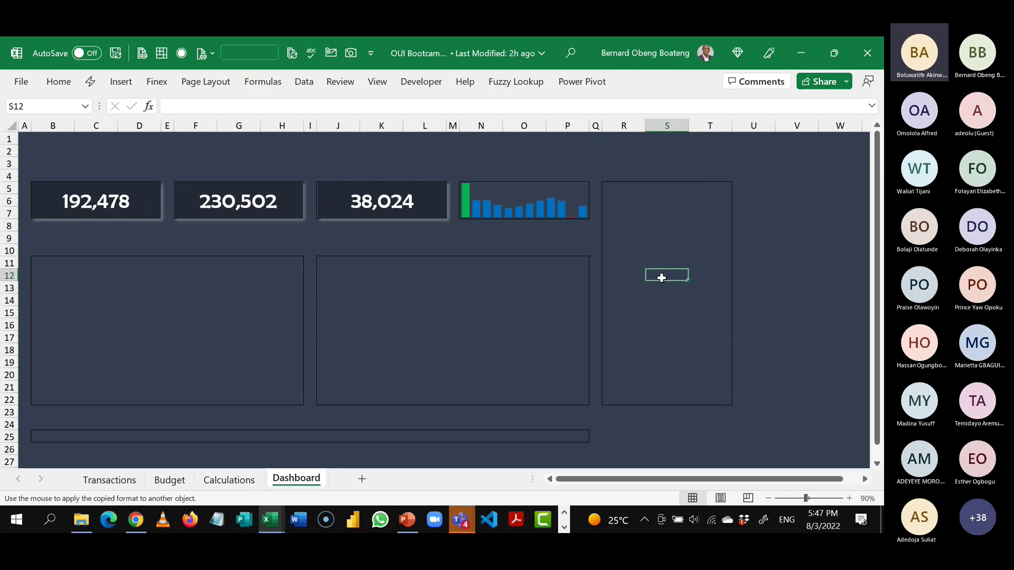
left_click(556, 255)
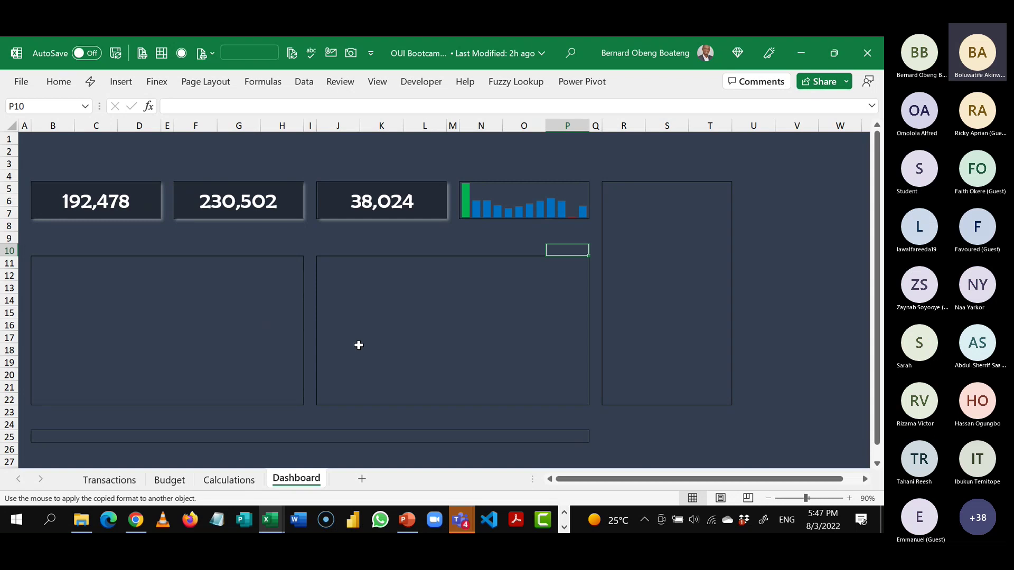
left_click(164, 272)
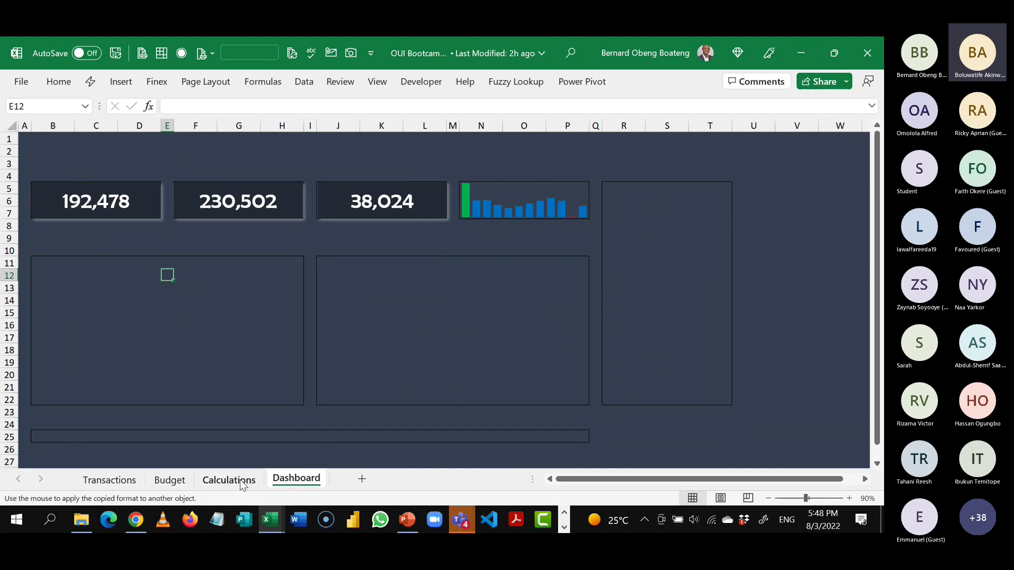
- Insert a Line with Markers PivotChart from the Month by Actual v Budget pivot table on the Calculations sheet
left_click(239, 481)
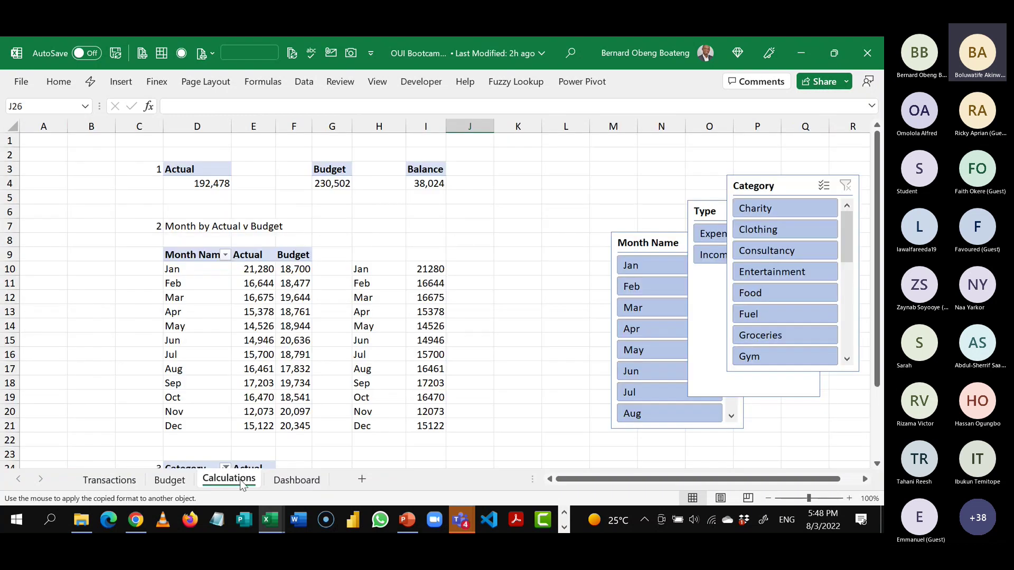
left_click(244, 315)
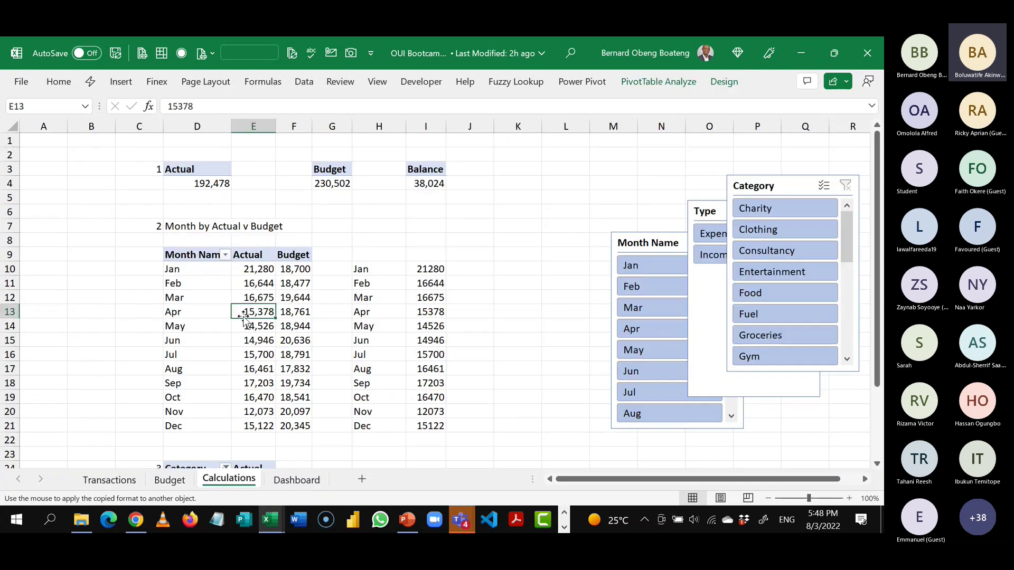
left_click(206, 271)
left_click_drag(206, 272, 200, 297)
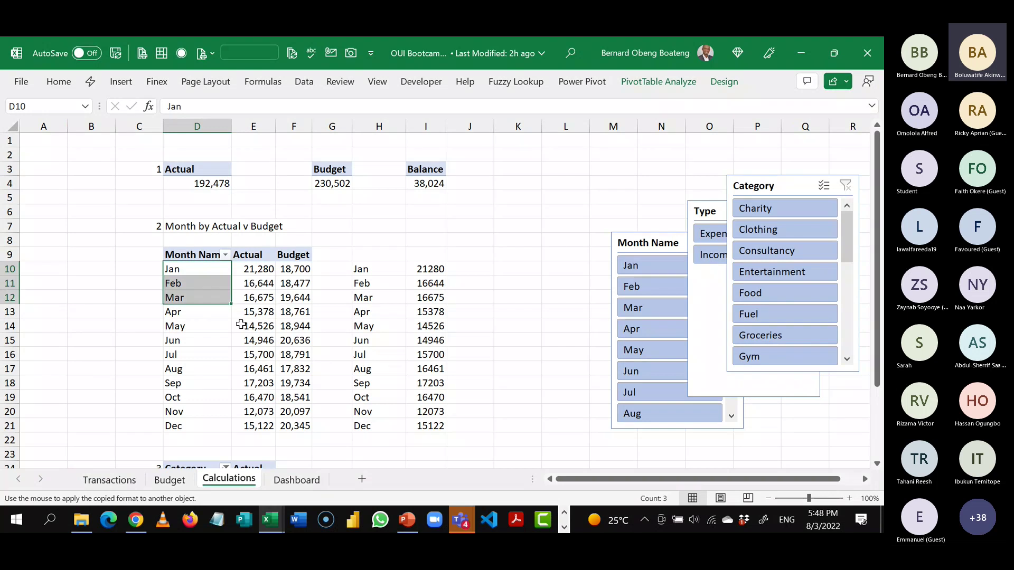
left_click(254, 338)
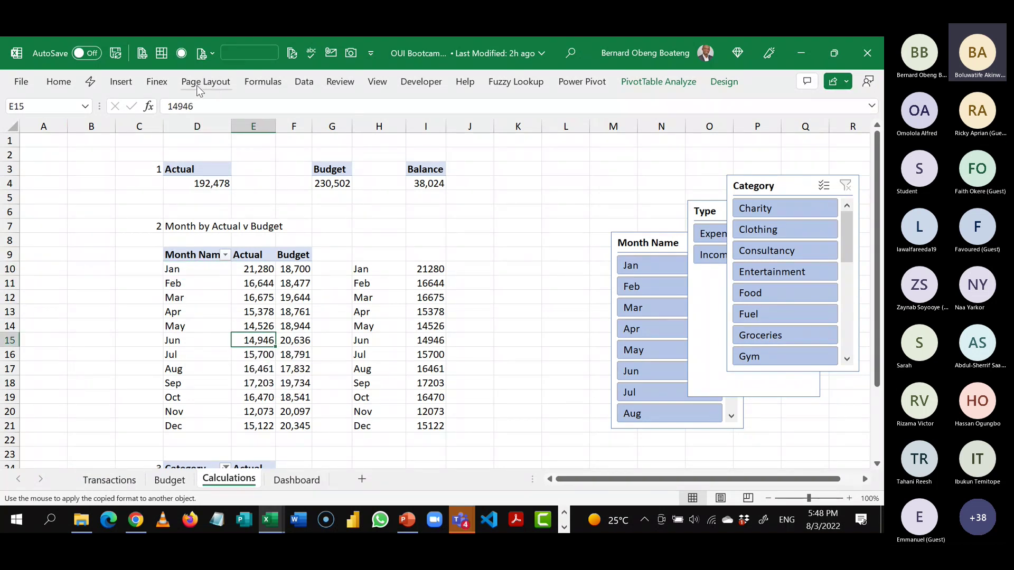
left_click(126, 82)
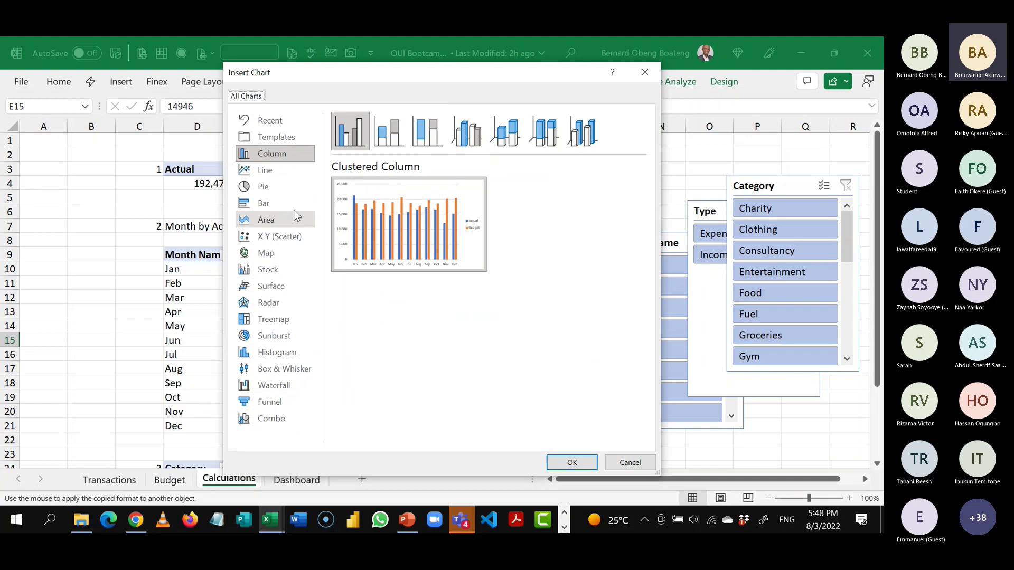
left_click(272, 170)
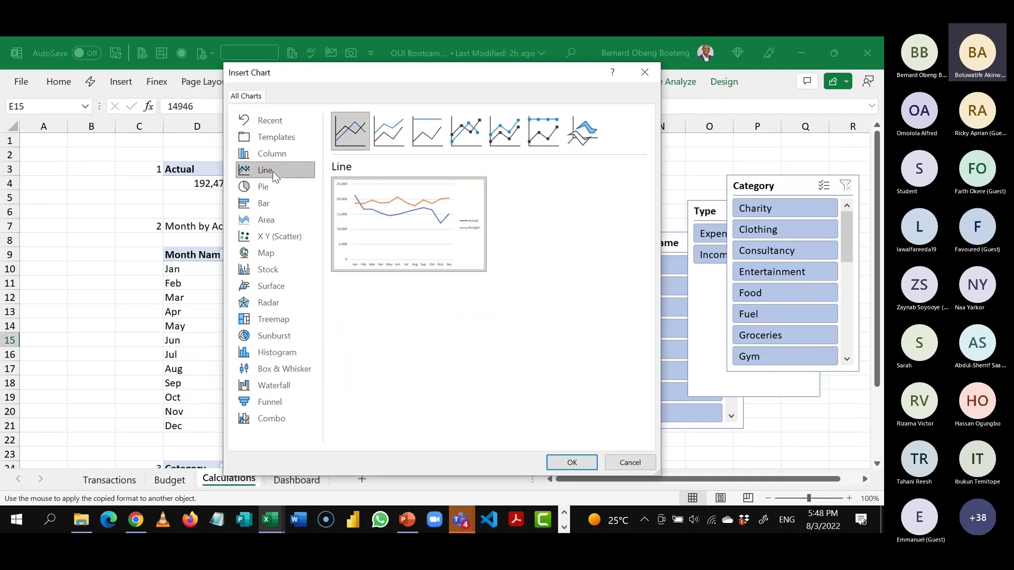
left_click(473, 141)
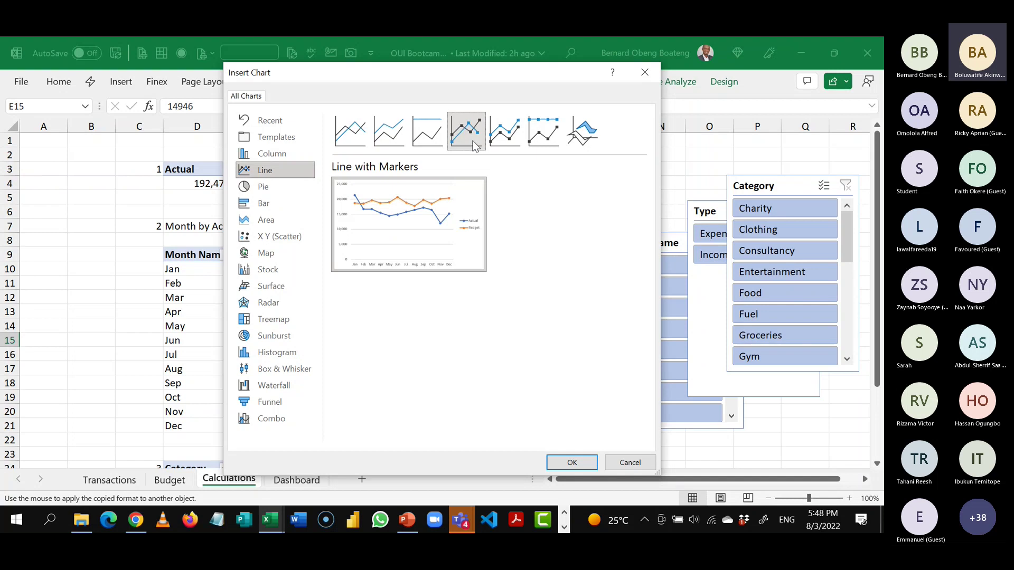
left_click(563, 462)
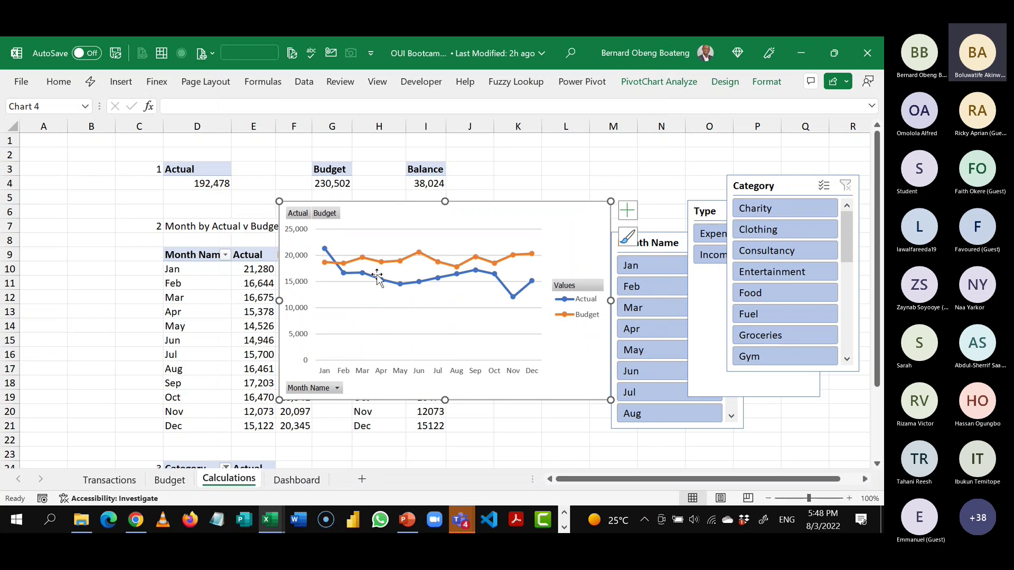
left_click_drag(376, 214, 299, 208)
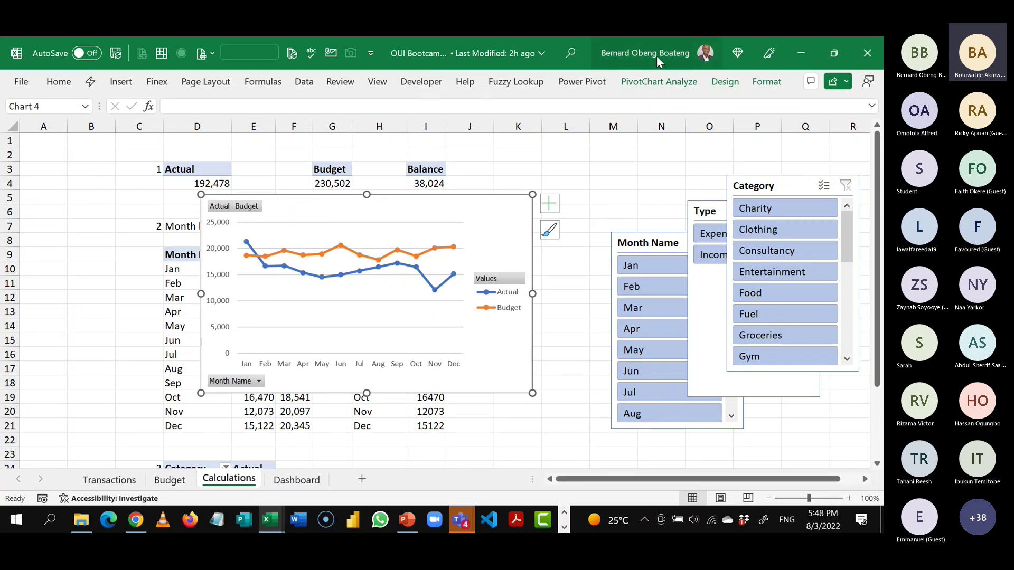
- Hide all field buttons on the Actual v Budget line chart and delete its vertical axis
left_click(654, 82)
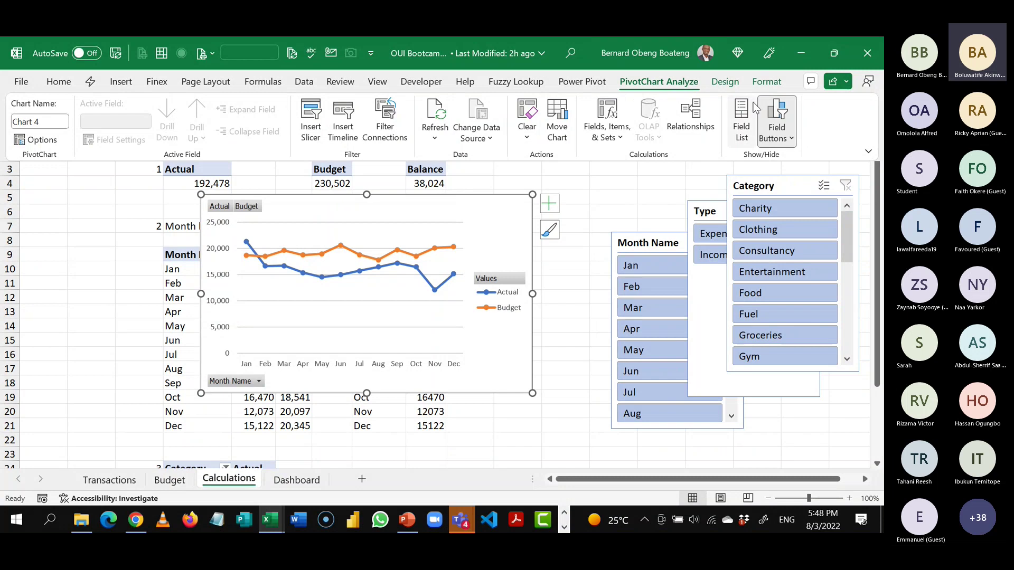
left_click(783, 139)
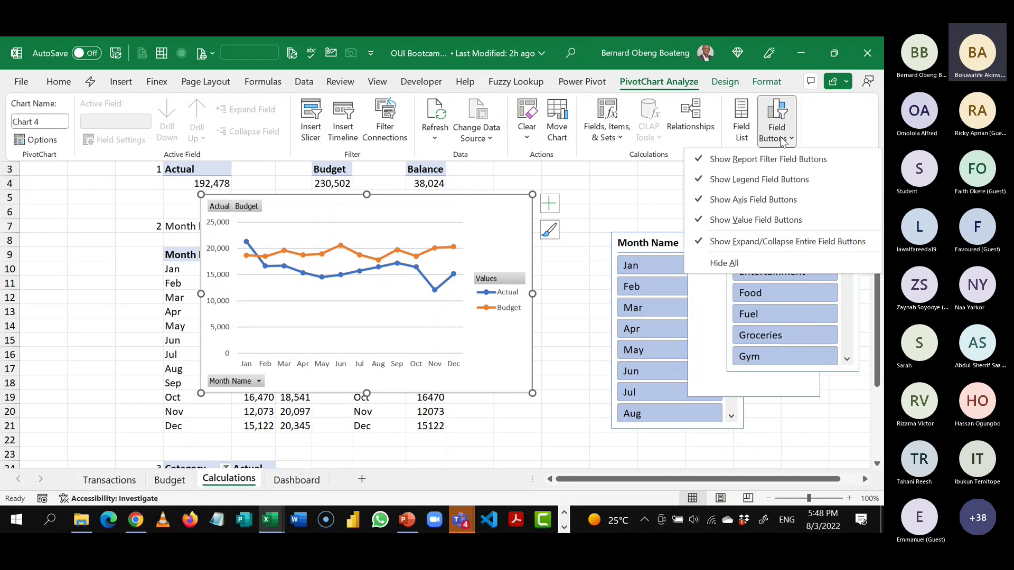
left_click(746, 264)
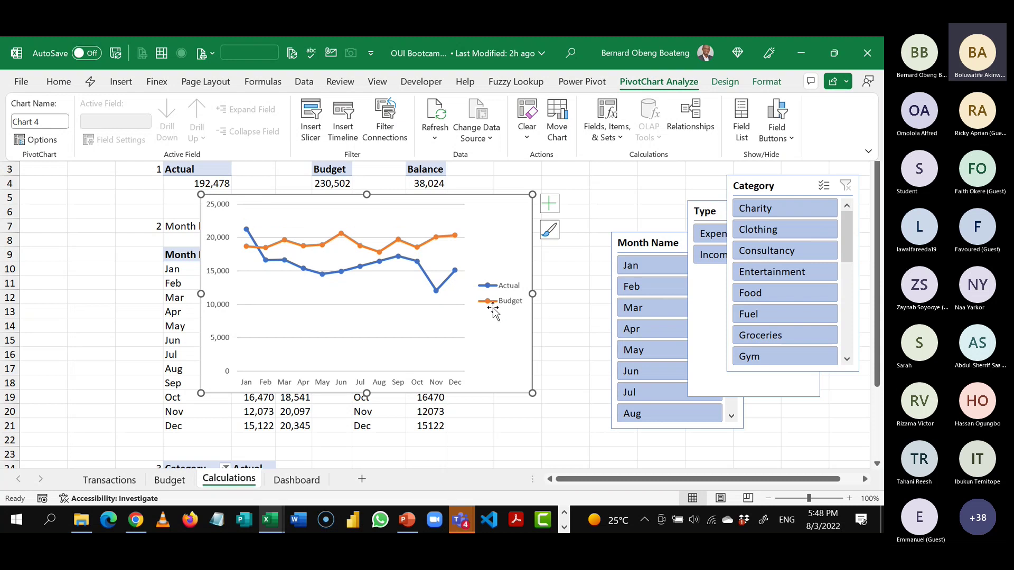
left_click(222, 275)
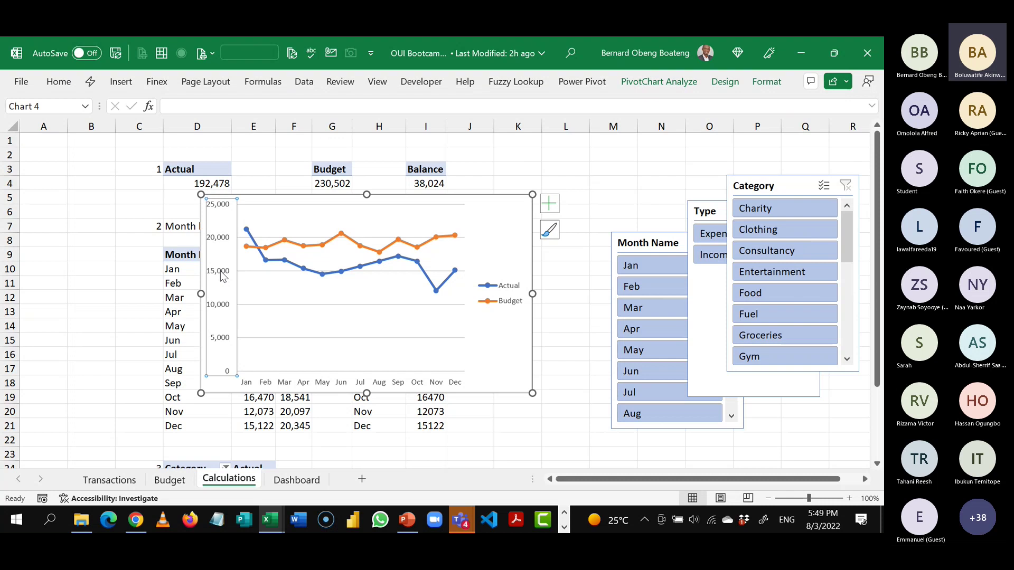
key("Delete")
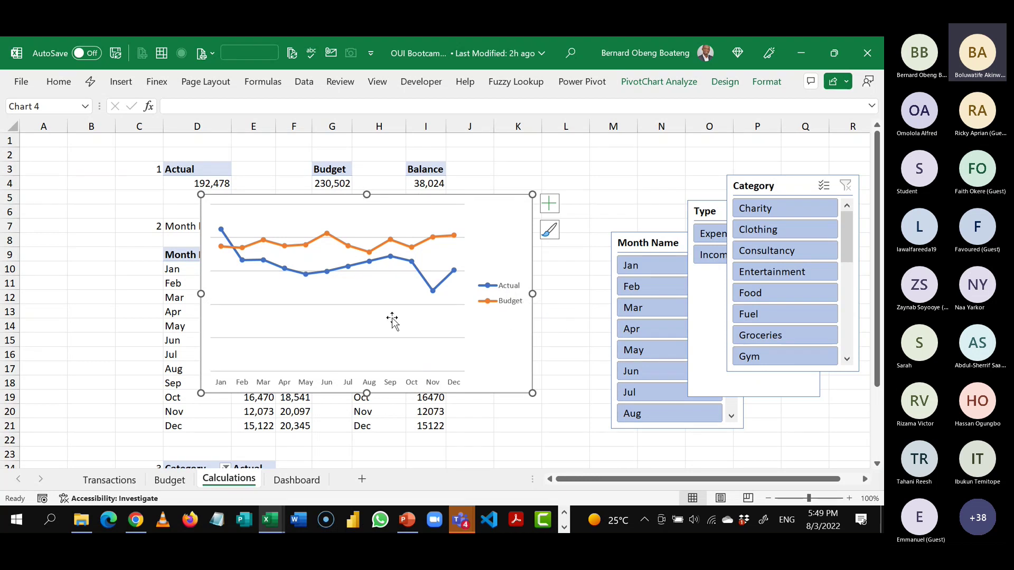
- Set the line chart's legend position to Bottom
double_click(509, 293)
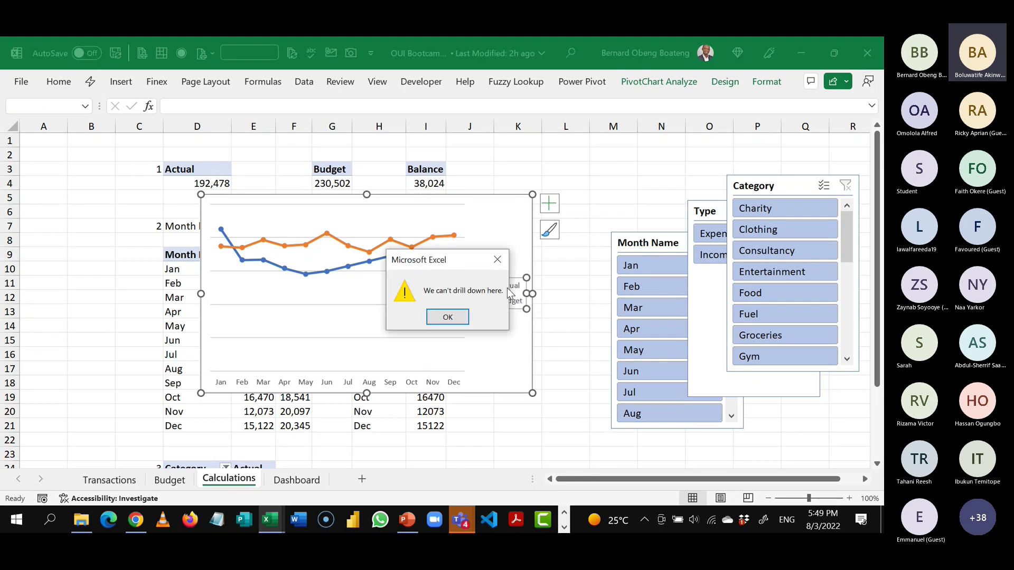
left_click(447, 317)
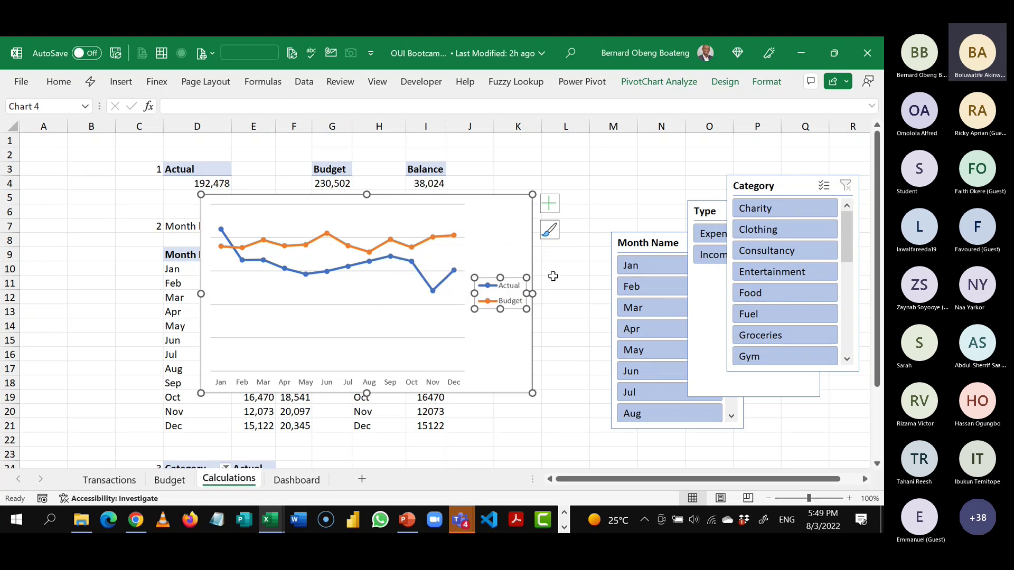
left_click(553, 277)
left_click(494, 288)
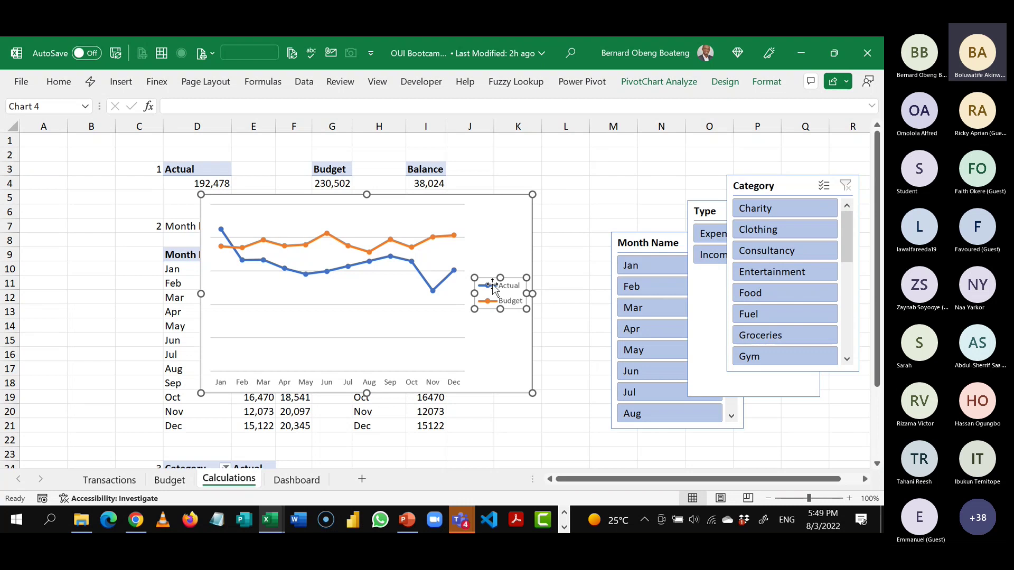
double_click(494, 287)
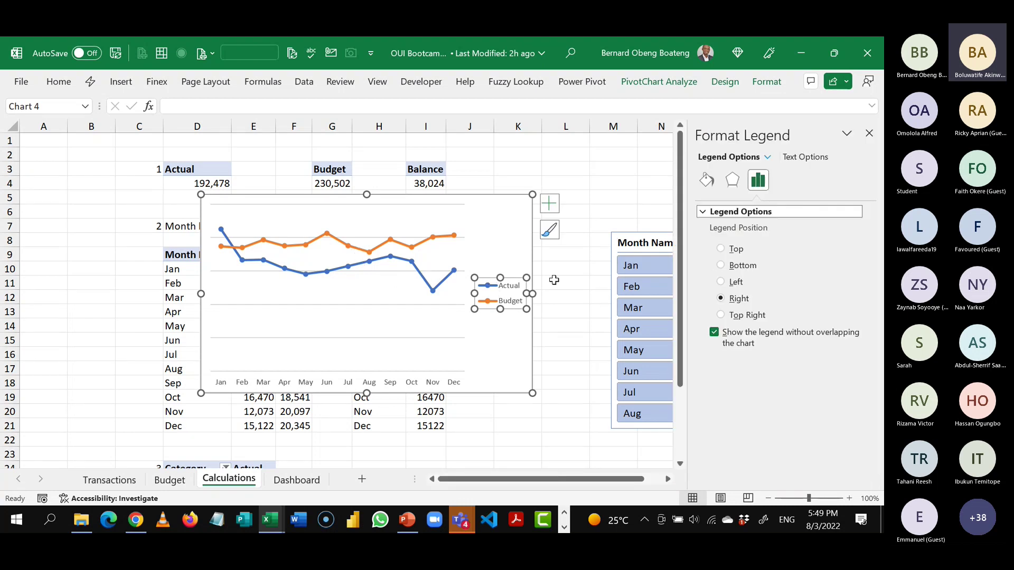
left_click(722, 265)
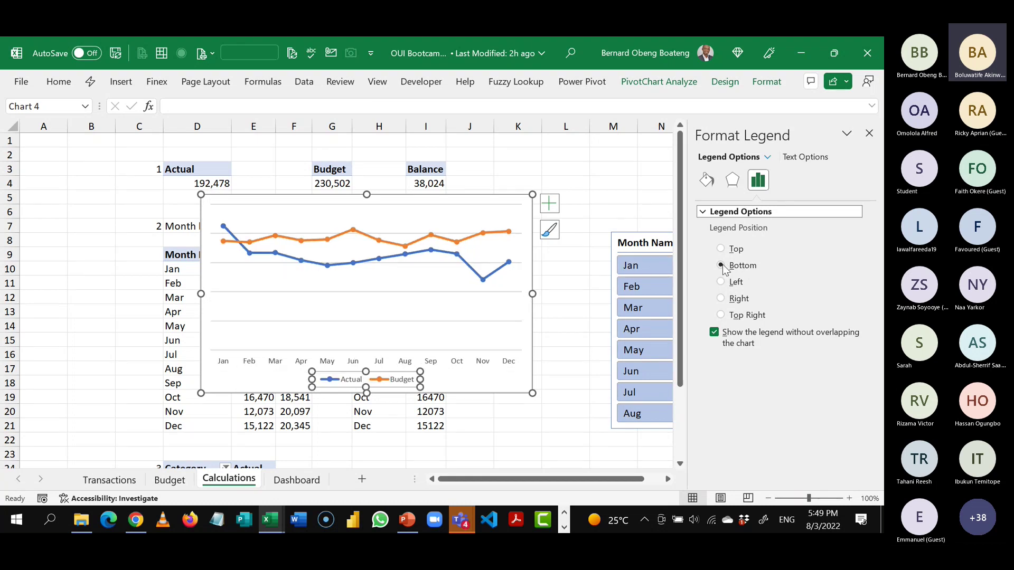
left_click(550, 279)
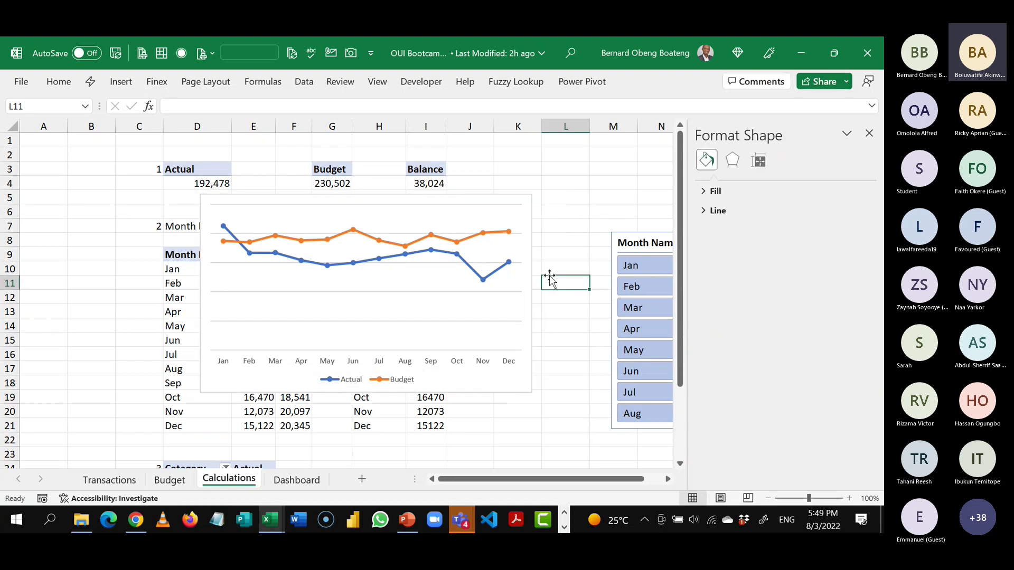
- Cut the line chart to cell B11 of the Dashboard sheet and resize it to about 2.5" by 4.55" to fit the B11:H22 frame
left_click(516, 205)
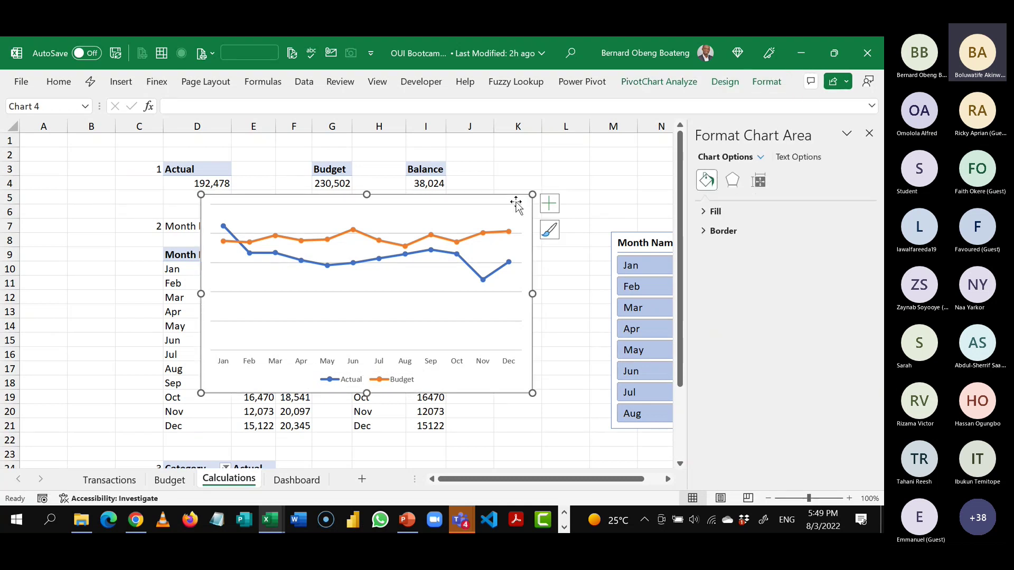
key("Delete")
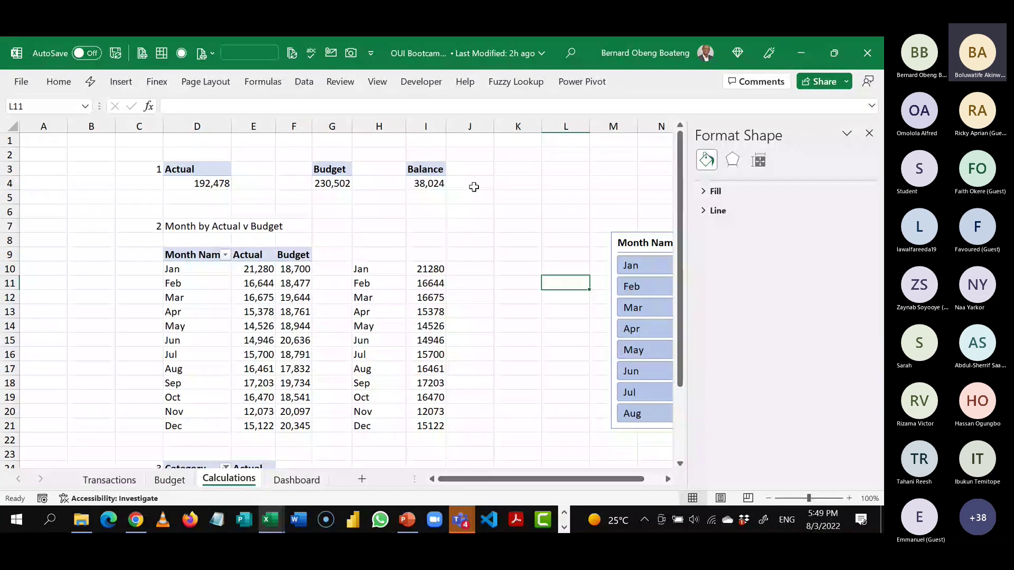
left_click(294, 480)
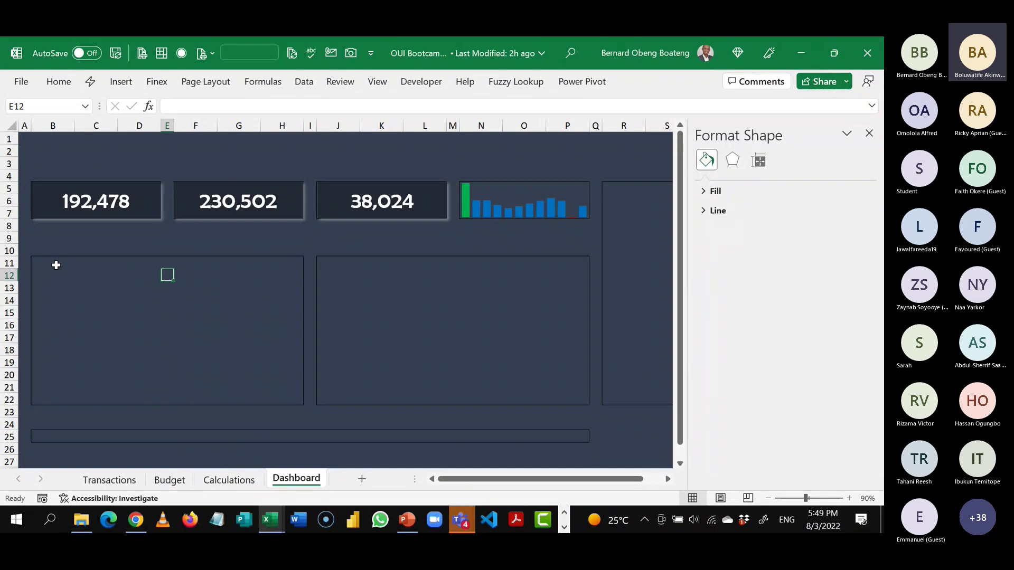
left_click(56, 264)
key("ctrl+v")
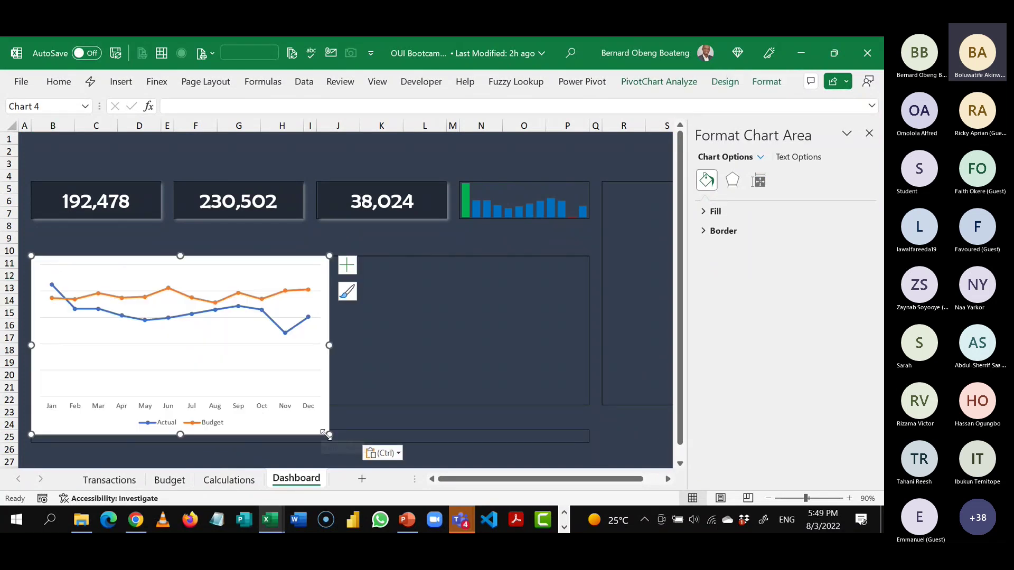
left_click_drag(326, 434, 302, 405)
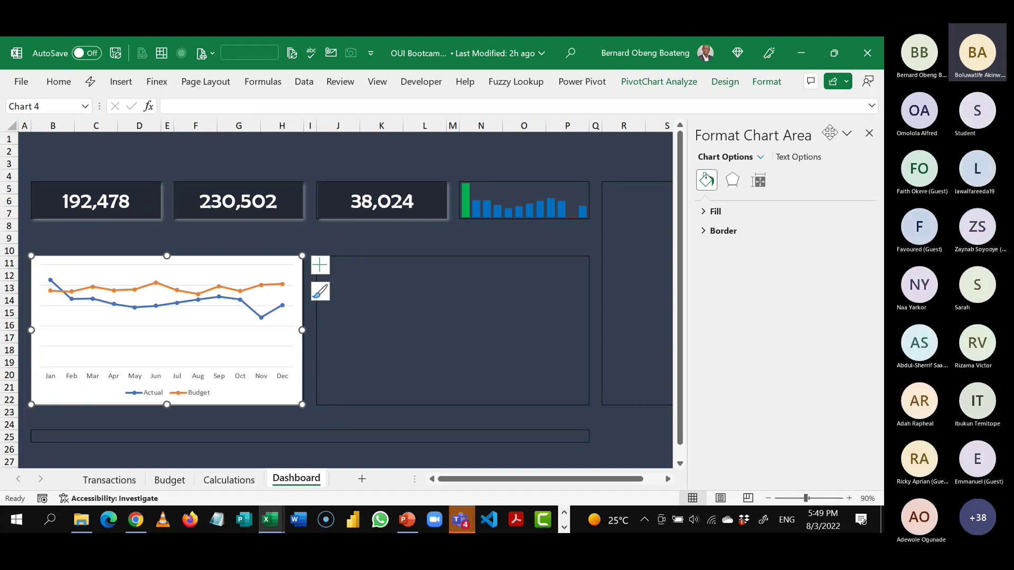
left_click(869, 133)
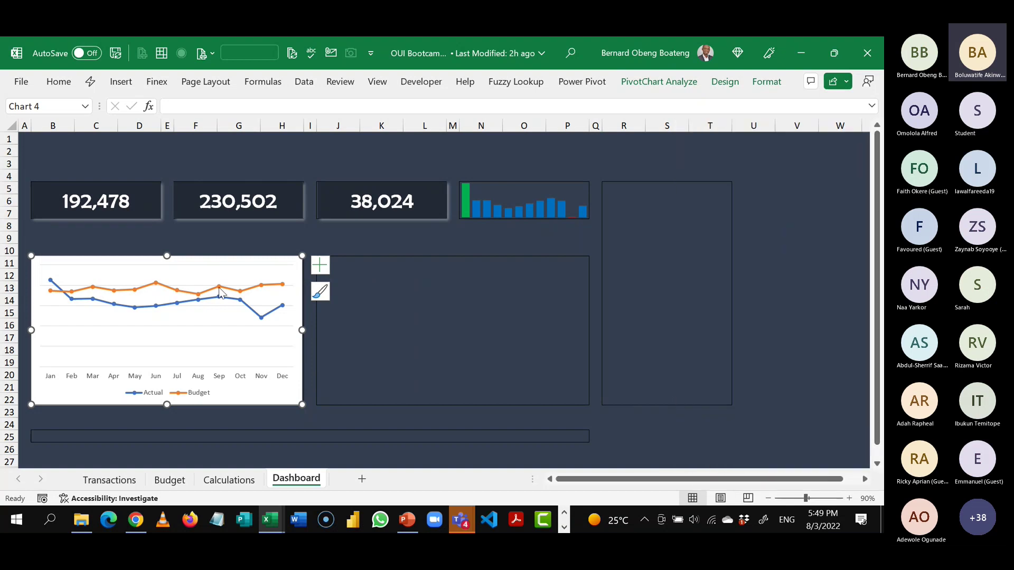
- Set the line chart area's shape fill to No Fill
left_click(767, 82)
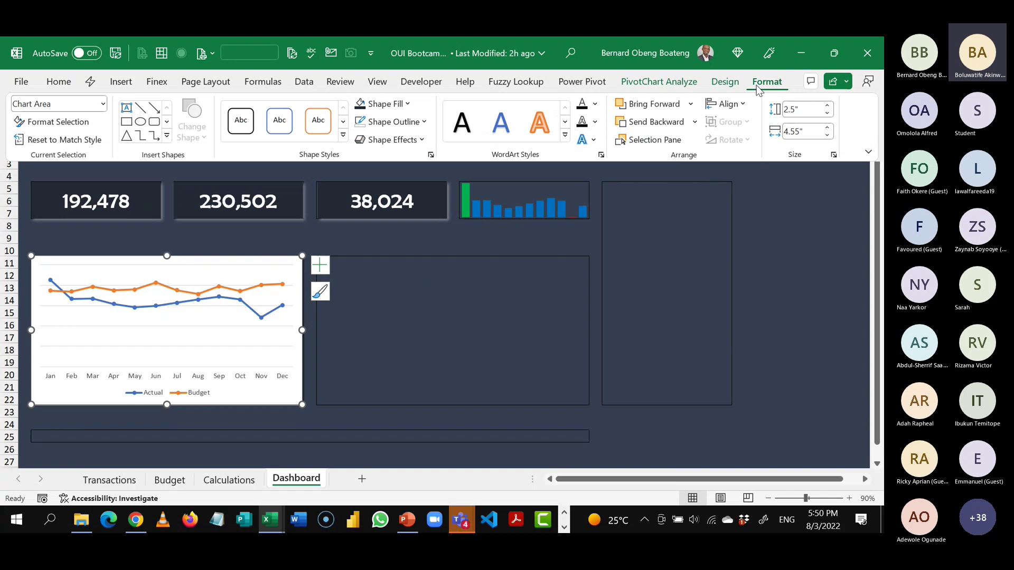
left_click(408, 105)
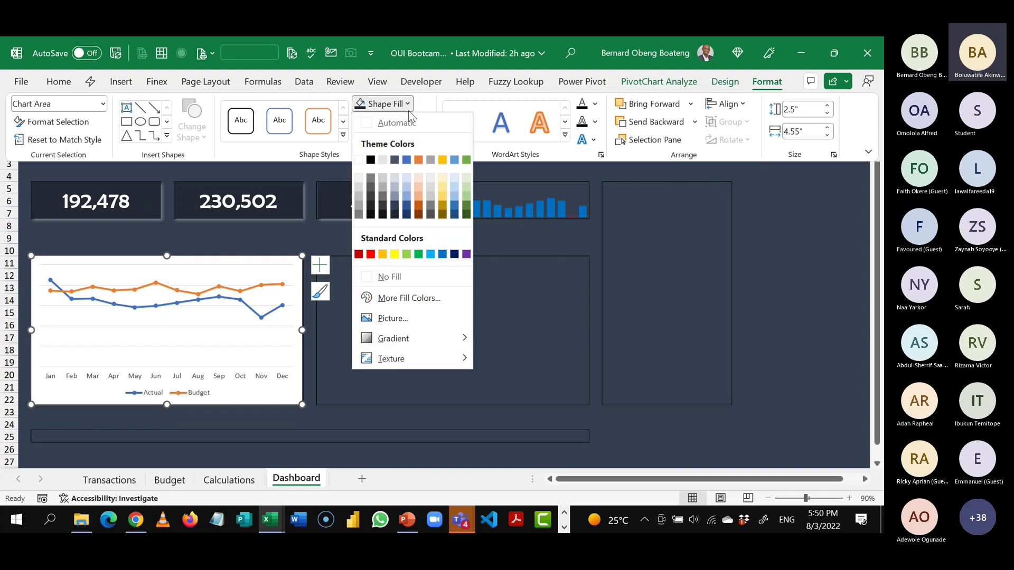
left_click(392, 274)
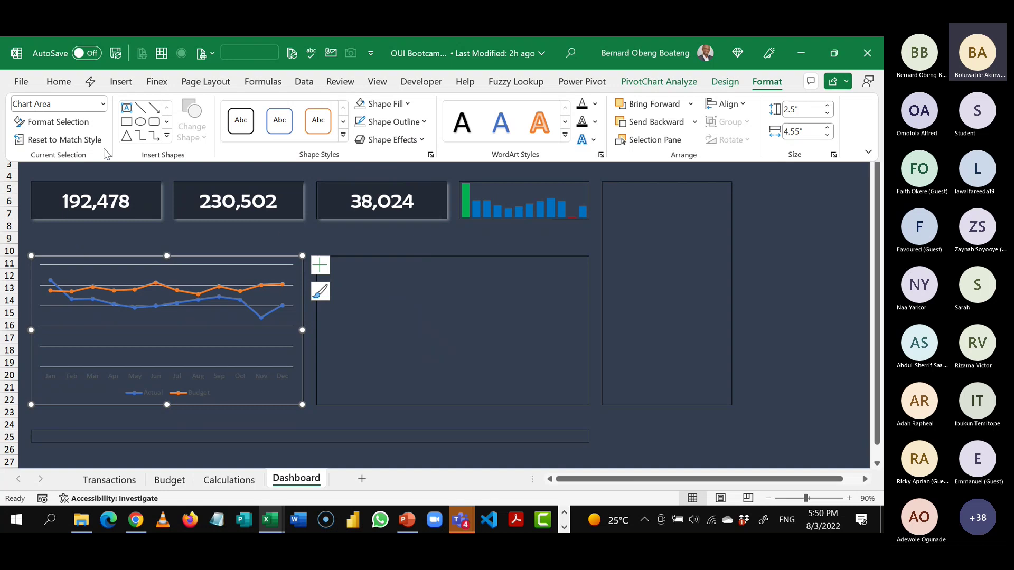
- Apply a white font colour to the line chart's text and delete its horizontal gridlines
left_click(66, 83)
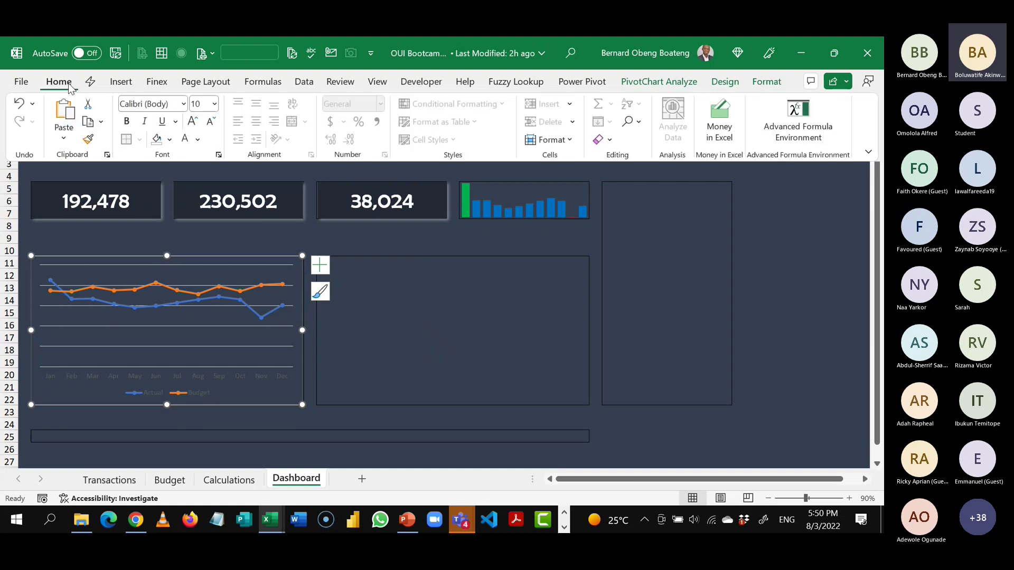
left_click(186, 142)
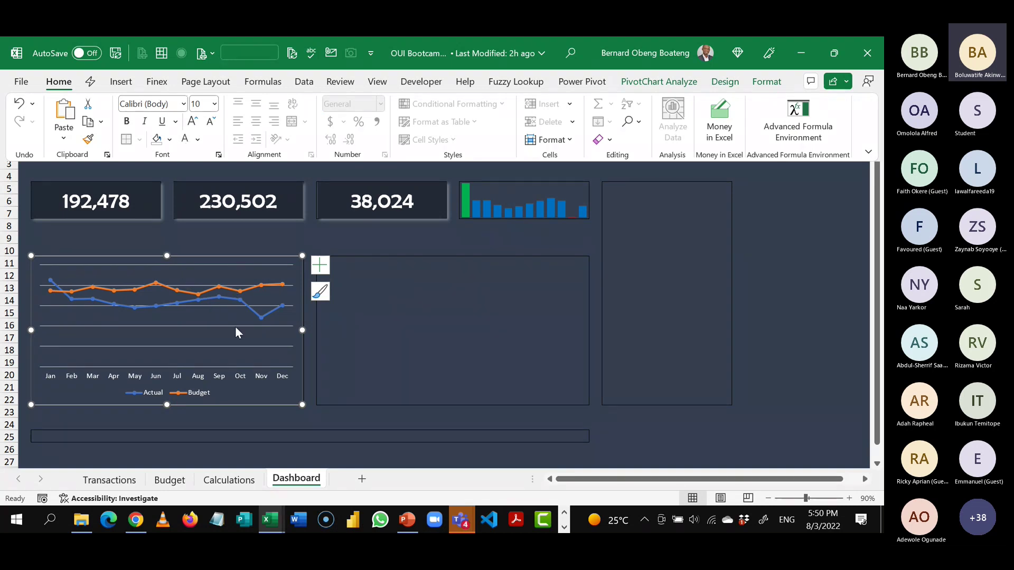
key("ctrl+F1")
key("Delete")
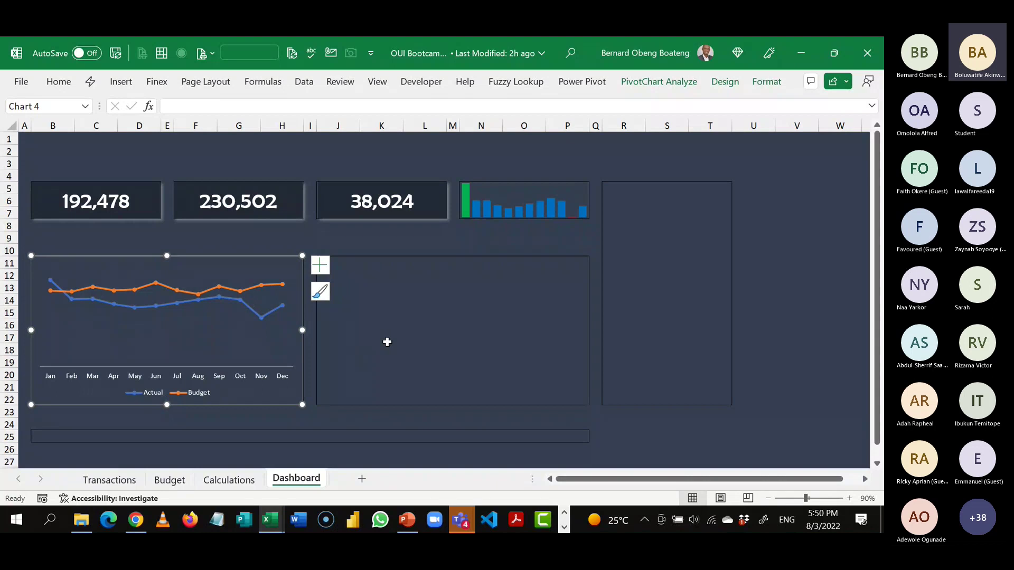
- Format the Actual series as a solid white line with a width of 1 pt
left_click(125, 307)
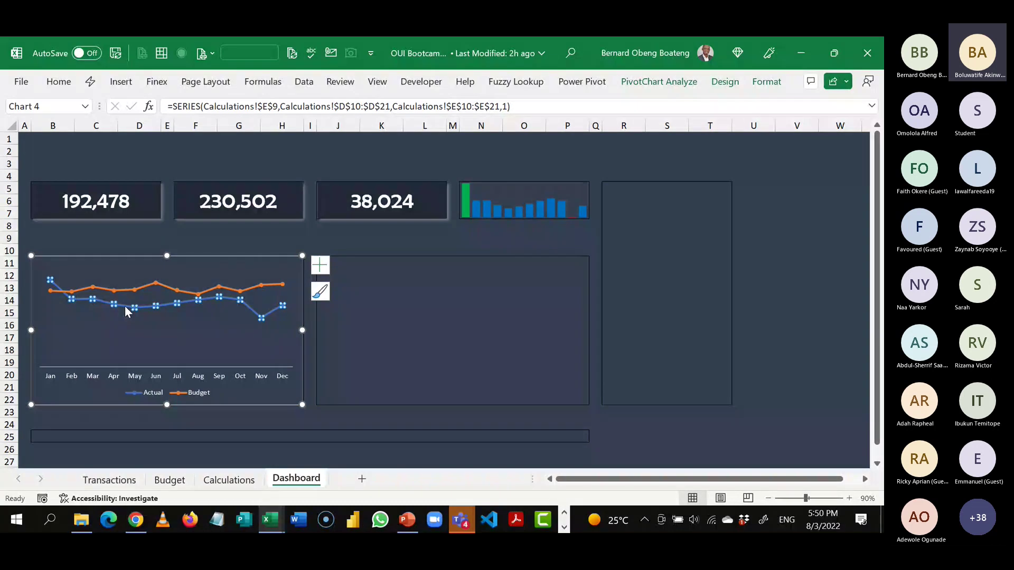
double_click(125, 306)
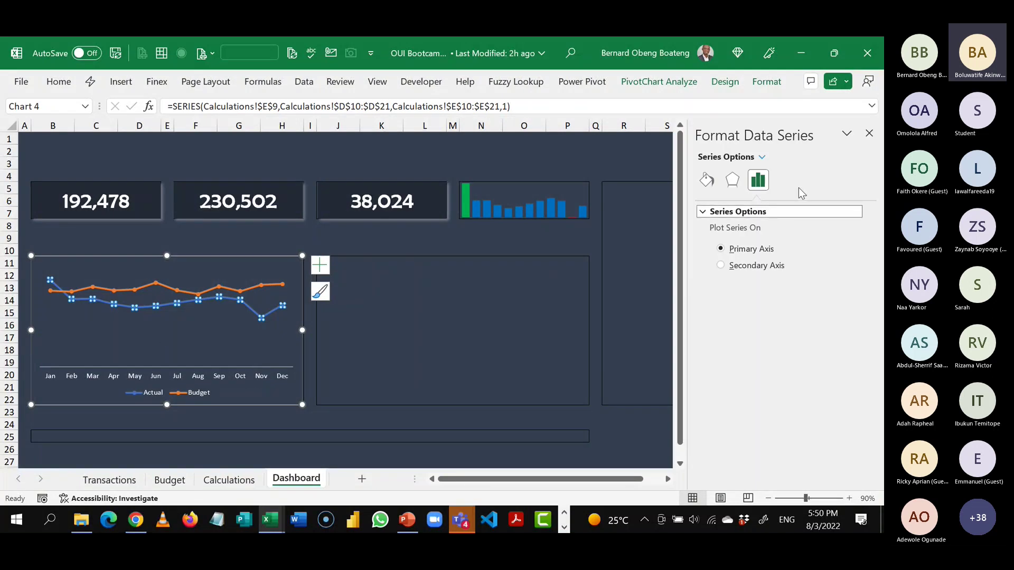
left_click(707, 182)
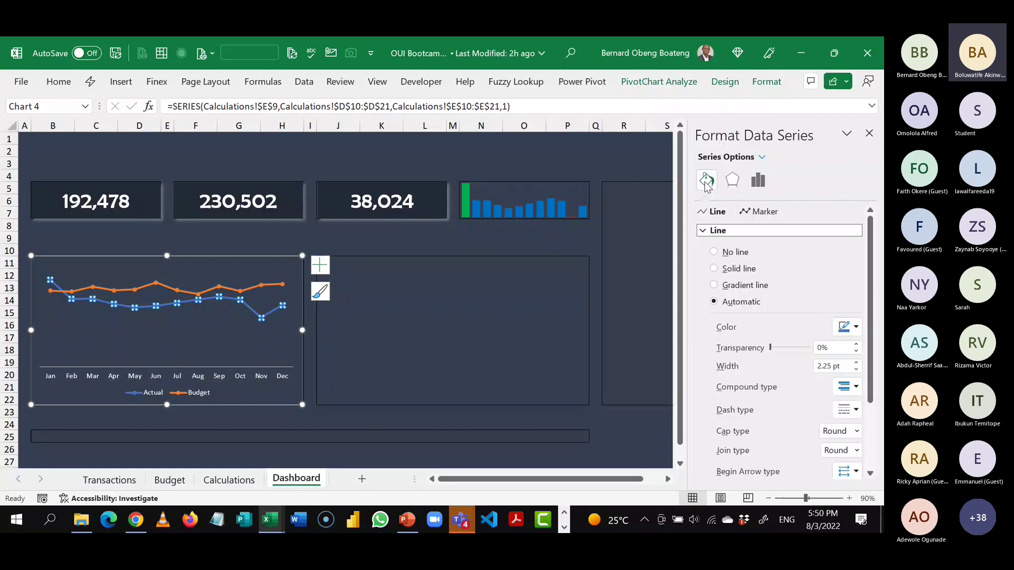
left_click(857, 328)
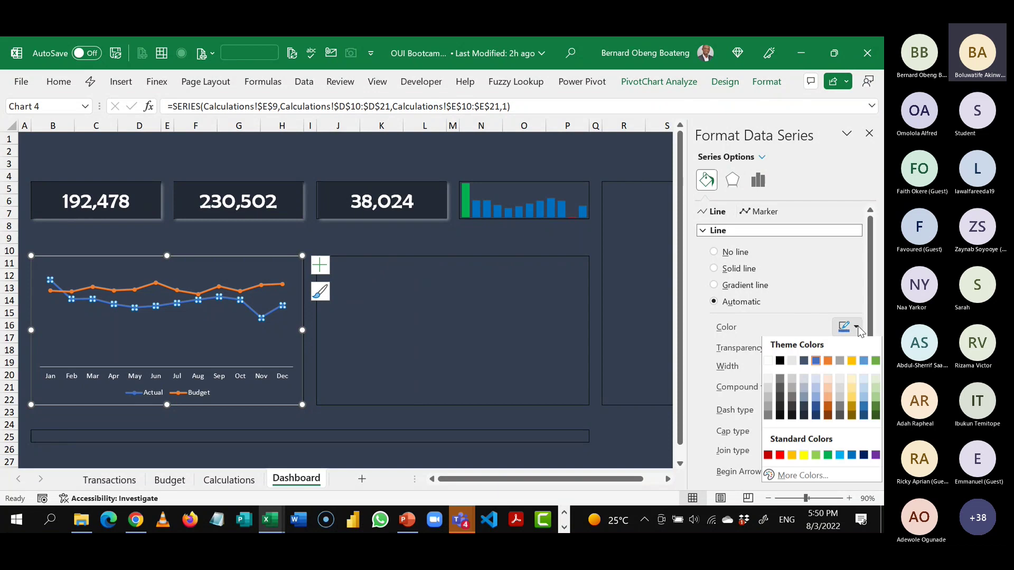
left_click(768, 364)
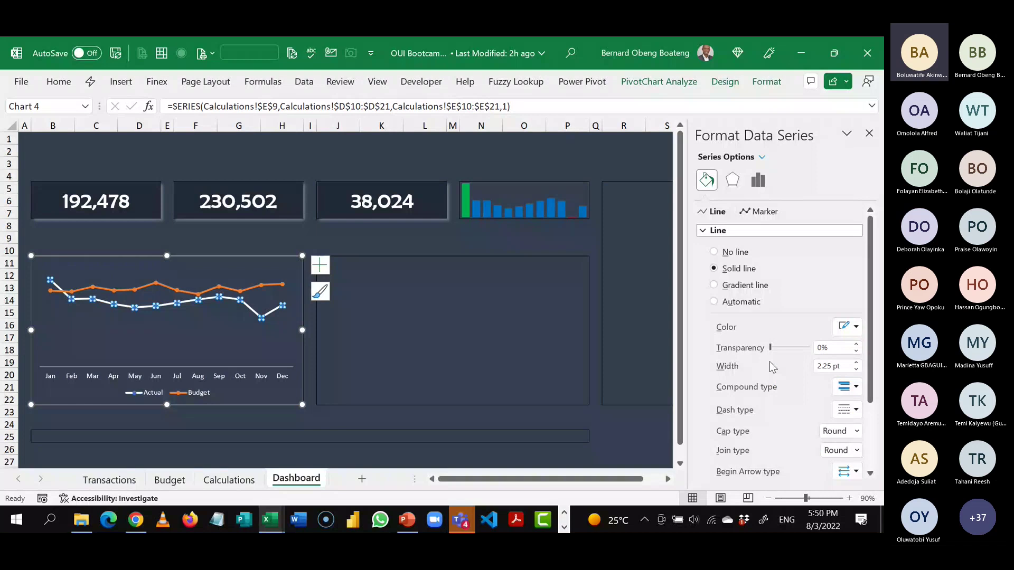
left_click(857, 370)
left_click(857, 370)
left_click(856, 370)
left_click(856, 371)
left_click(856, 370)
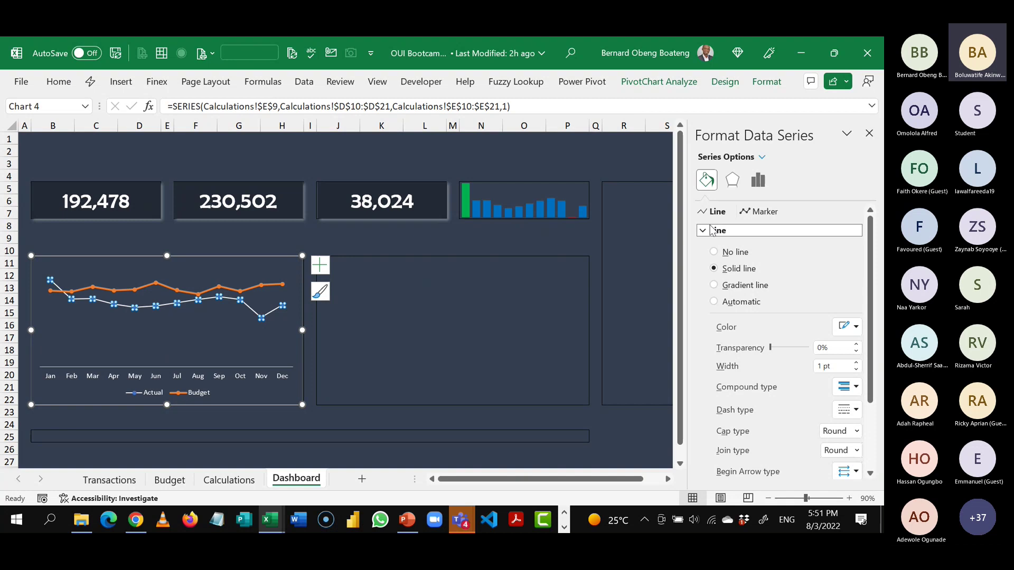
- Give the Actual series' markers a solid white fill
left_click(755, 213)
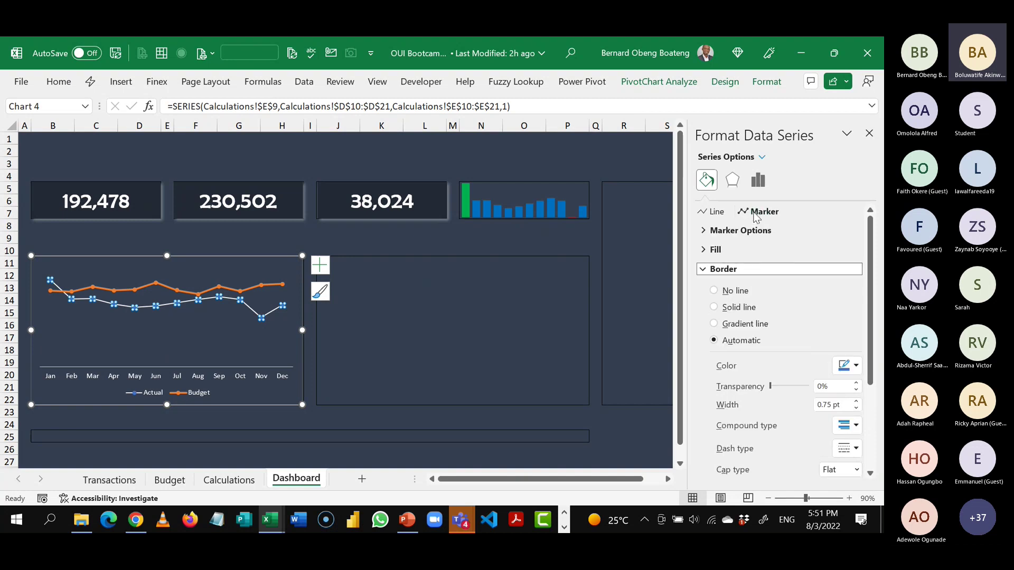
left_click(705, 233)
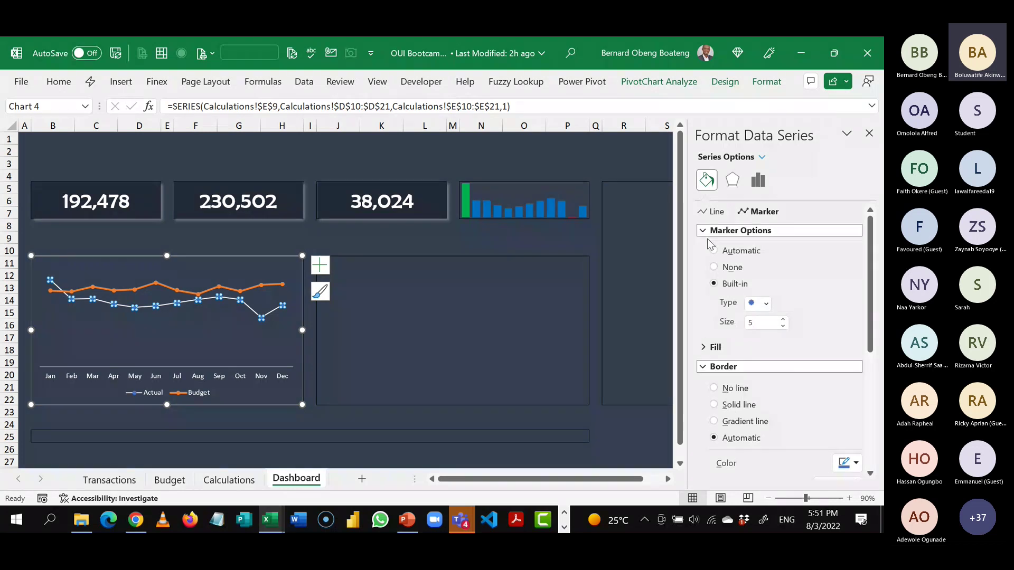
left_click(705, 349)
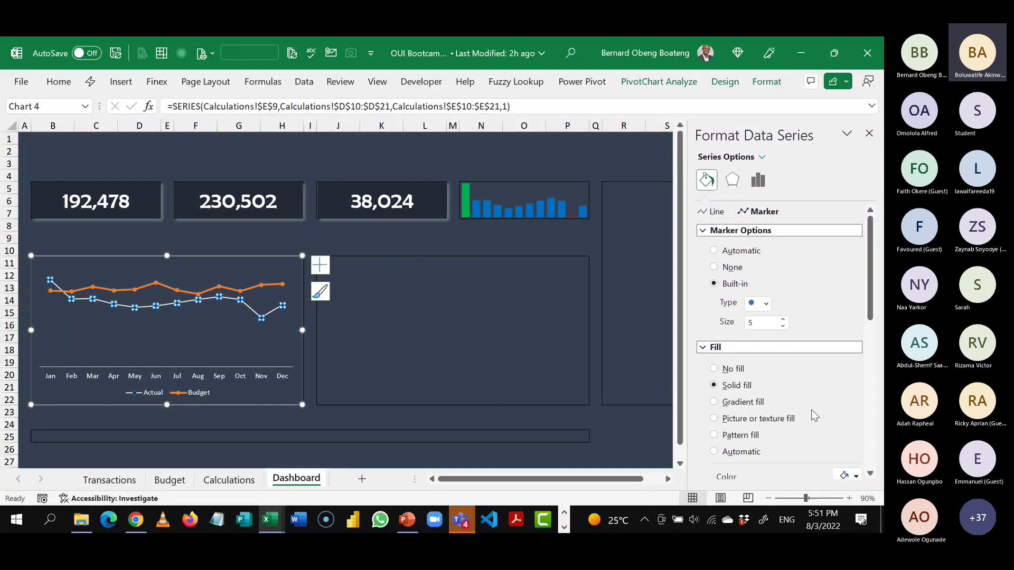
scroll(873, 326, "down", 1)
scroll(872, 327, "down", 3)
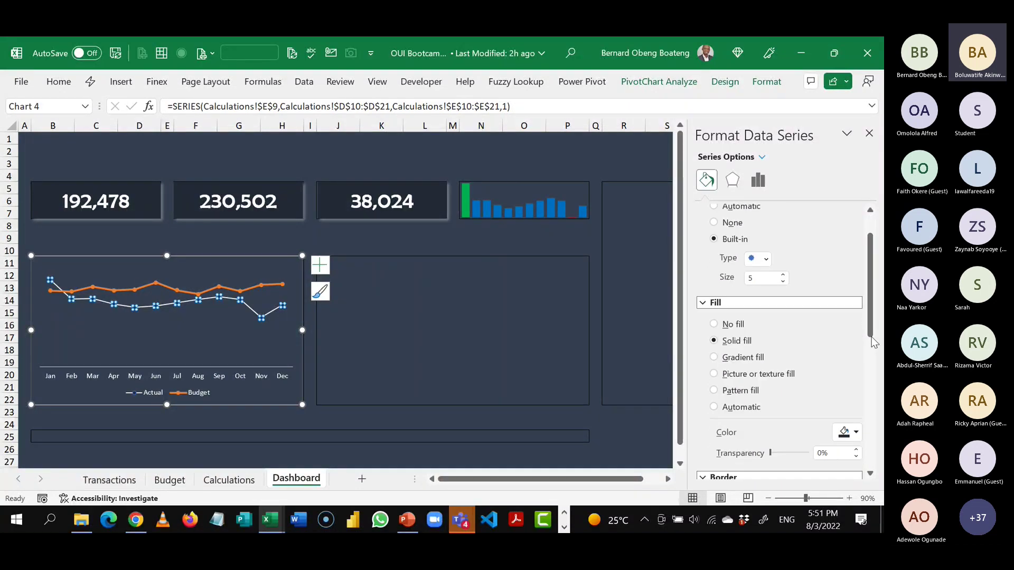
left_click(857, 411)
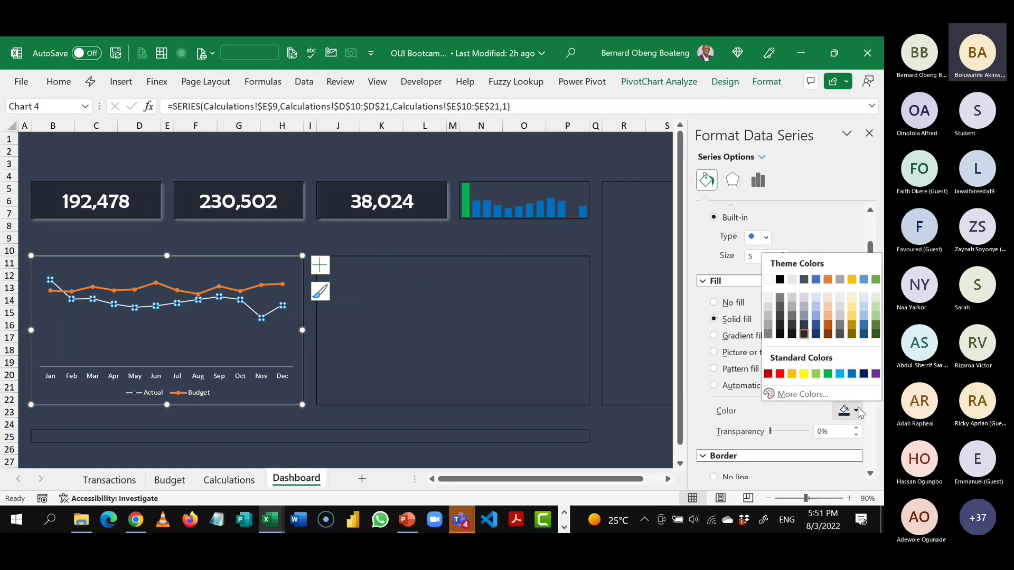
left_click(769, 279)
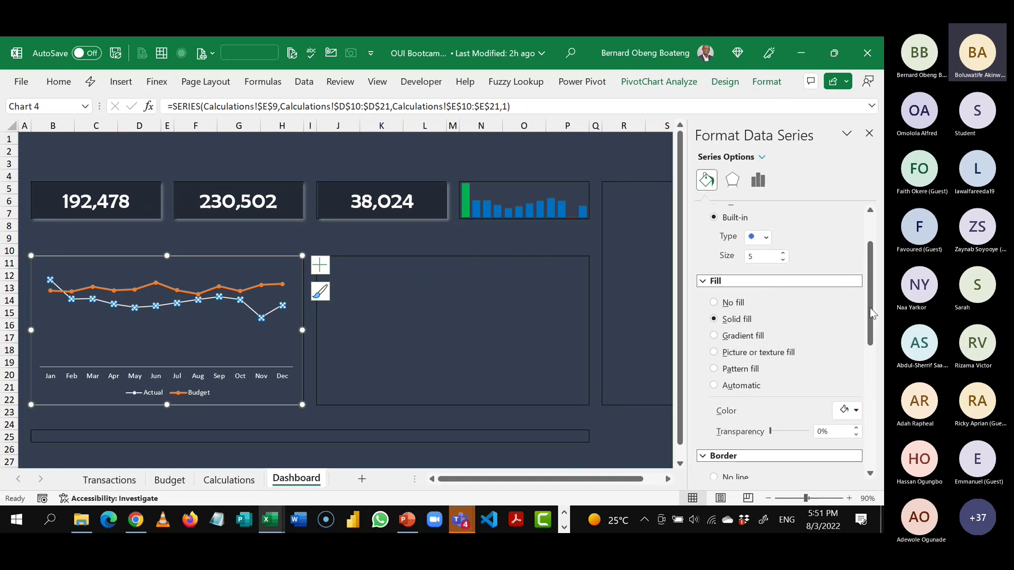
left_click_drag(870, 308, 868, 315)
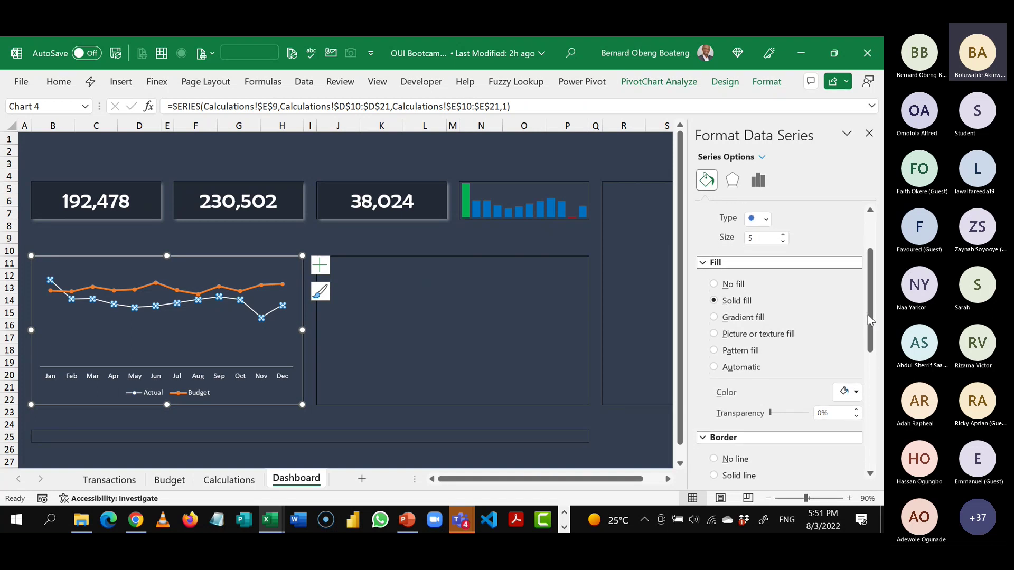
left_click_drag(868, 316, 868, 316)
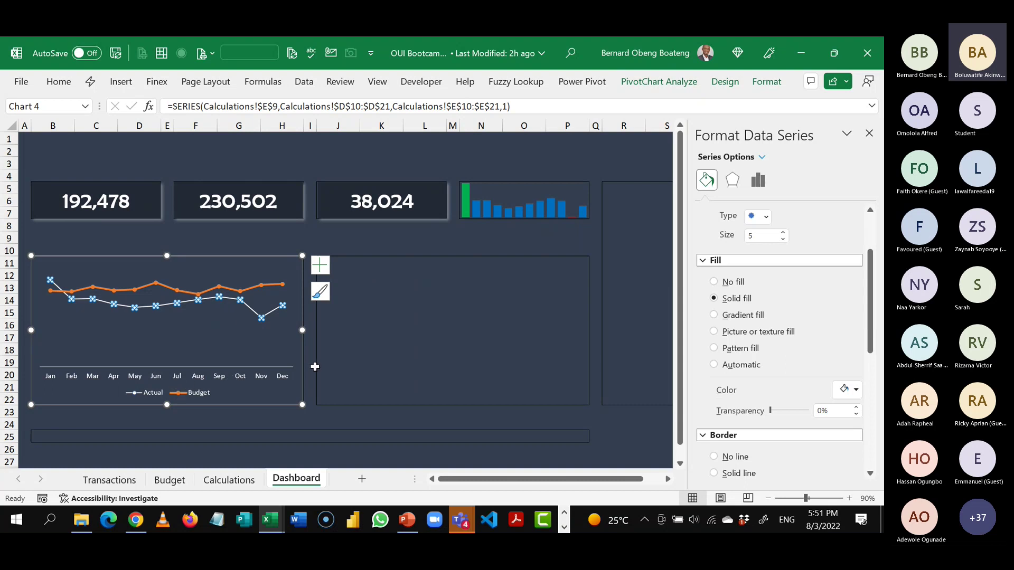
- Format the Budget series as a solid line in the standard blue with a width of 1 pt
left_click(209, 291)
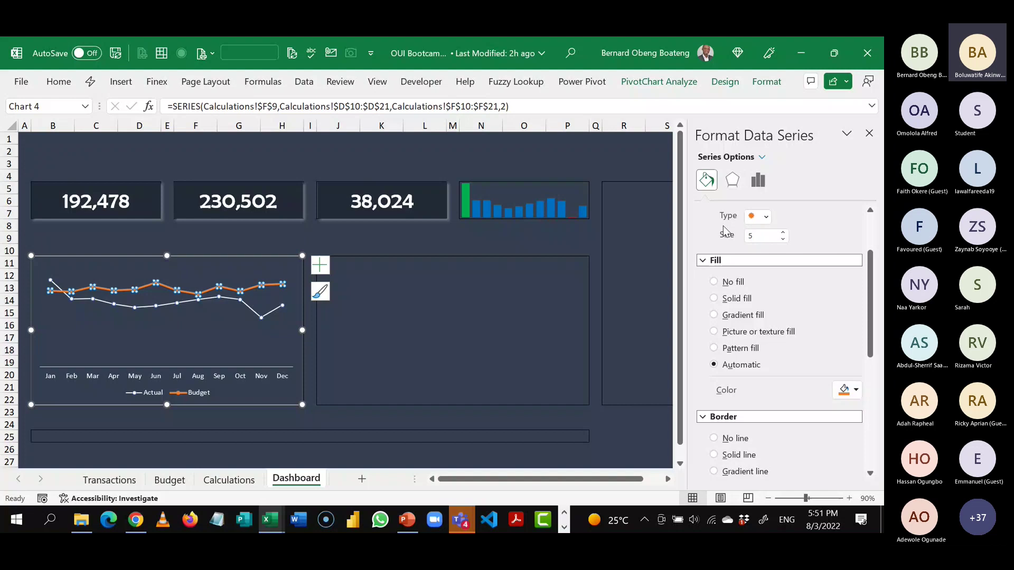
scroll(724, 230, "up", 2)
left_click(718, 211)
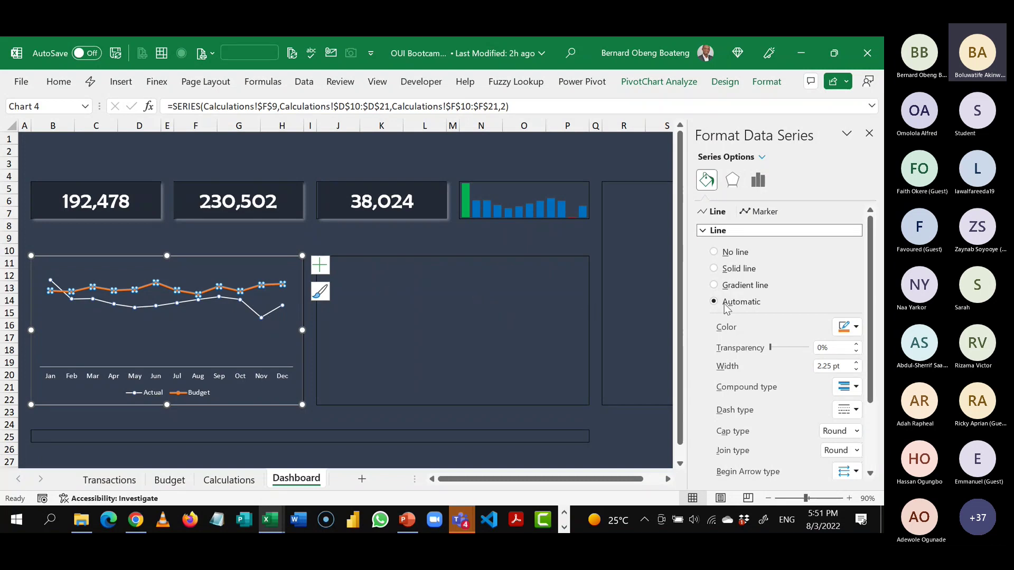
left_click(851, 327)
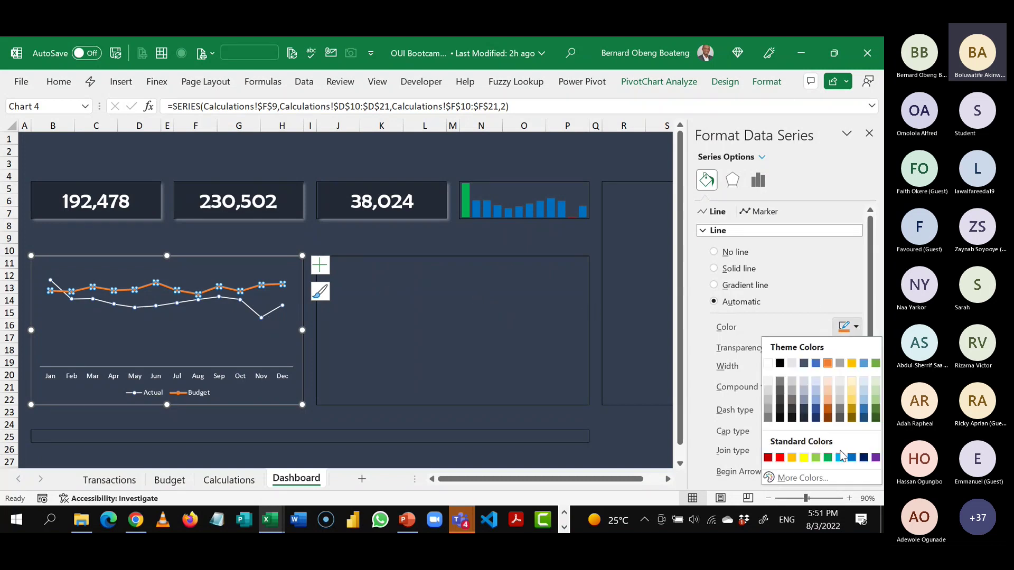
left_click(852, 457)
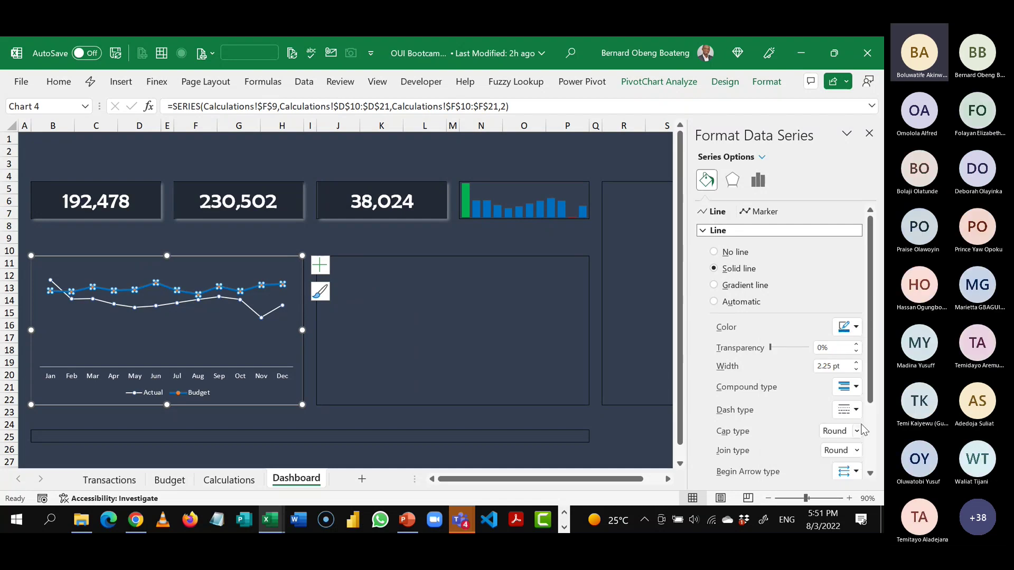
left_click(857, 370)
left_click(856, 370)
left_click(856, 370)
left_click(857, 370)
left_click(856, 370)
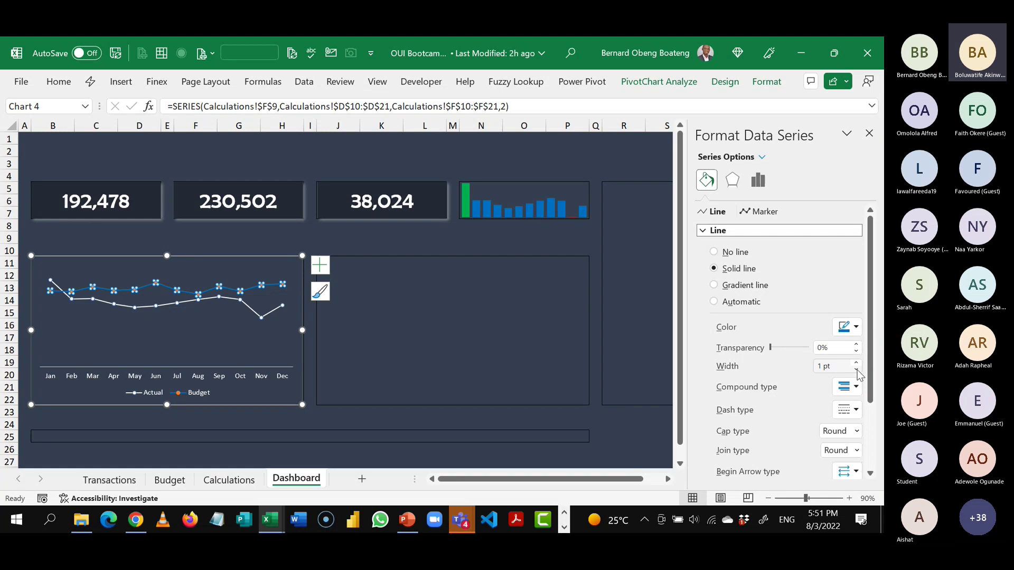
- Give the Budget series' markers a solid standard blue fill and no border line
left_click(759, 212)
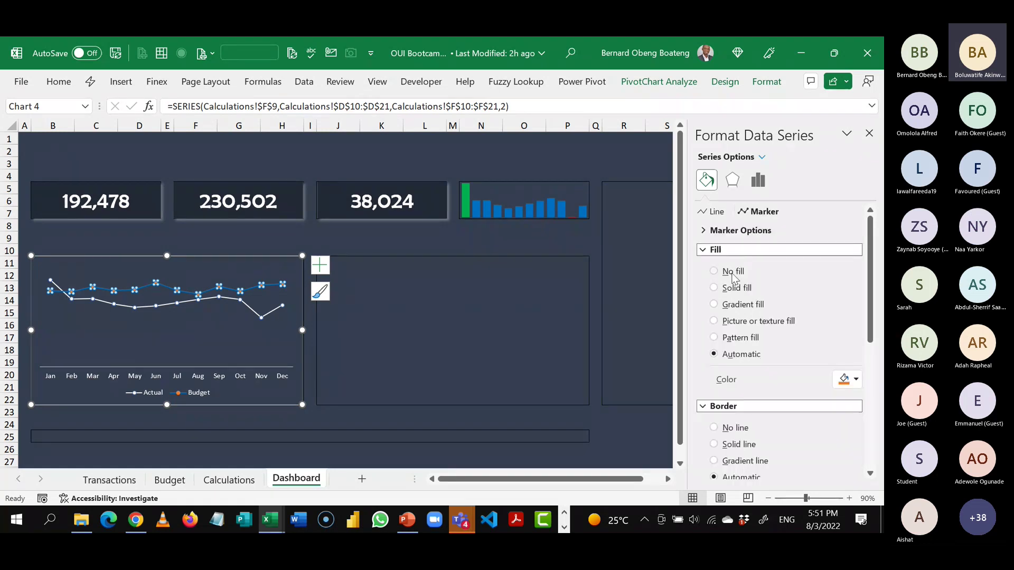
left_click(856, 379)
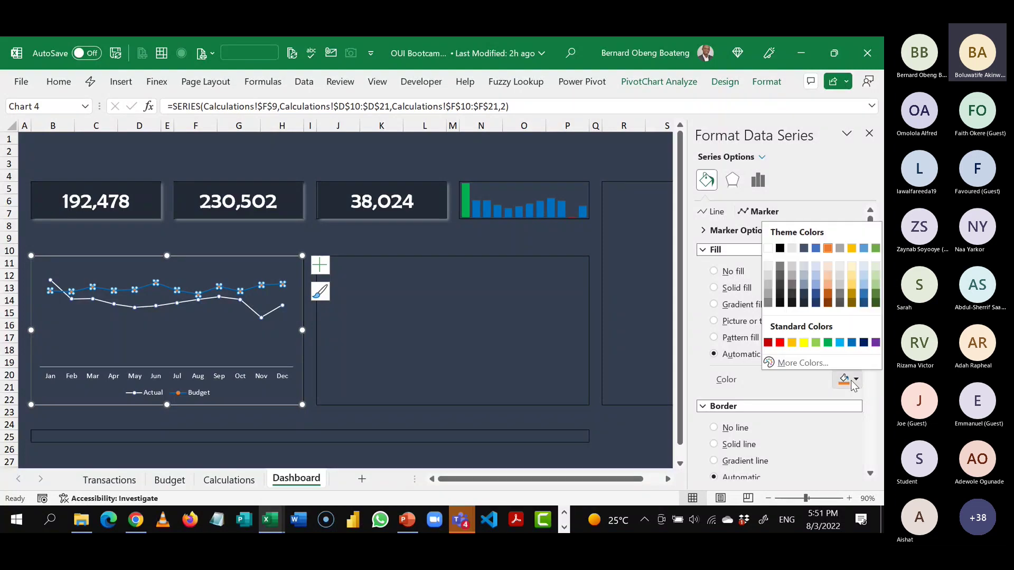
left_click(768, 248)
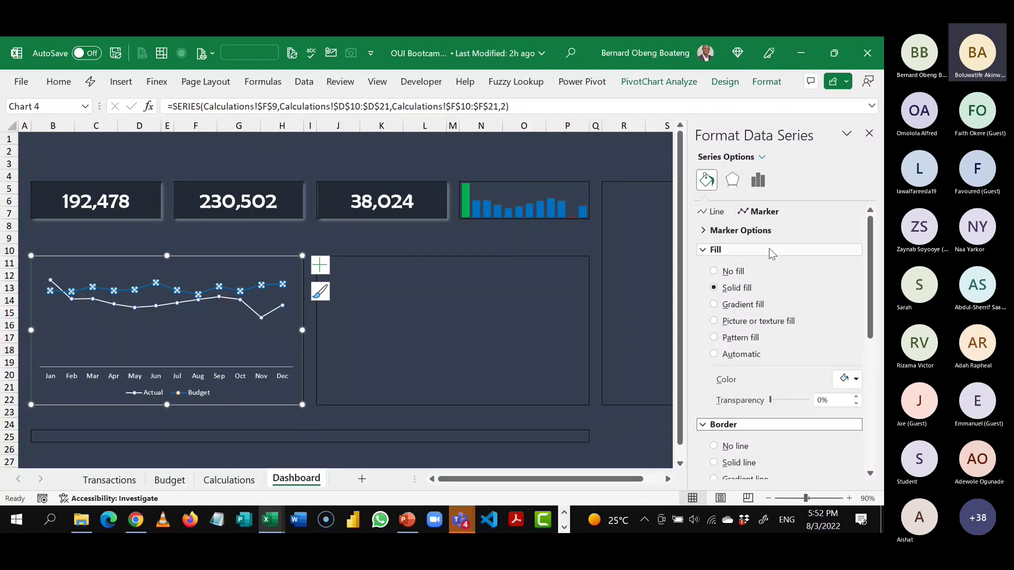
left_click(724, 447)
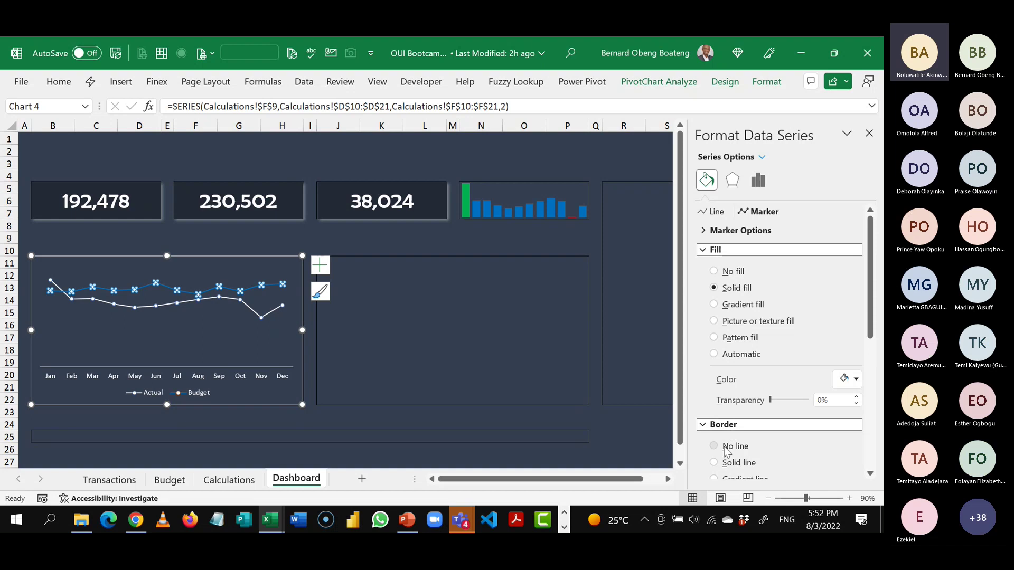
left_click(856, 380)
left_click(853, 344)
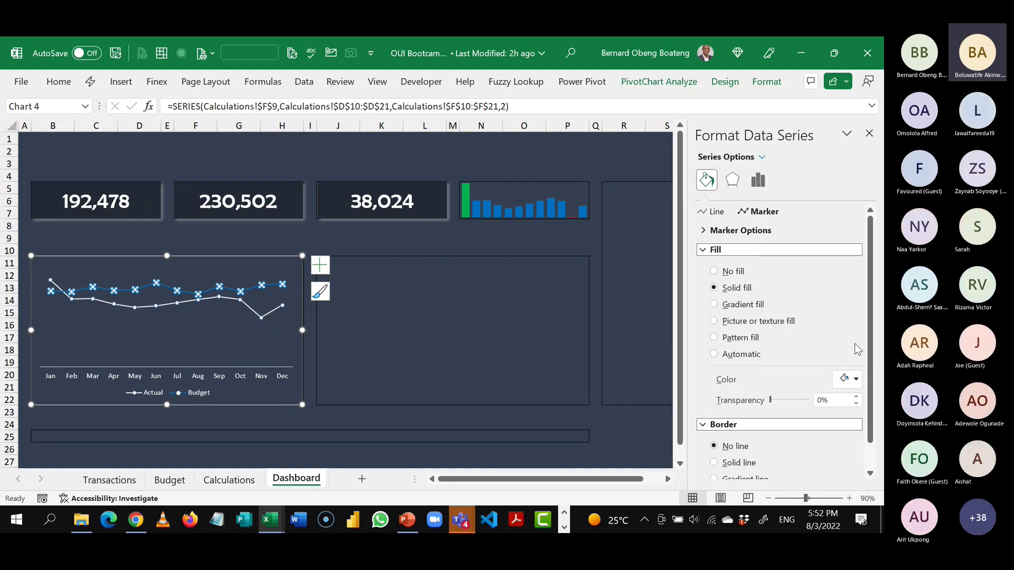
left_click(385, 247)
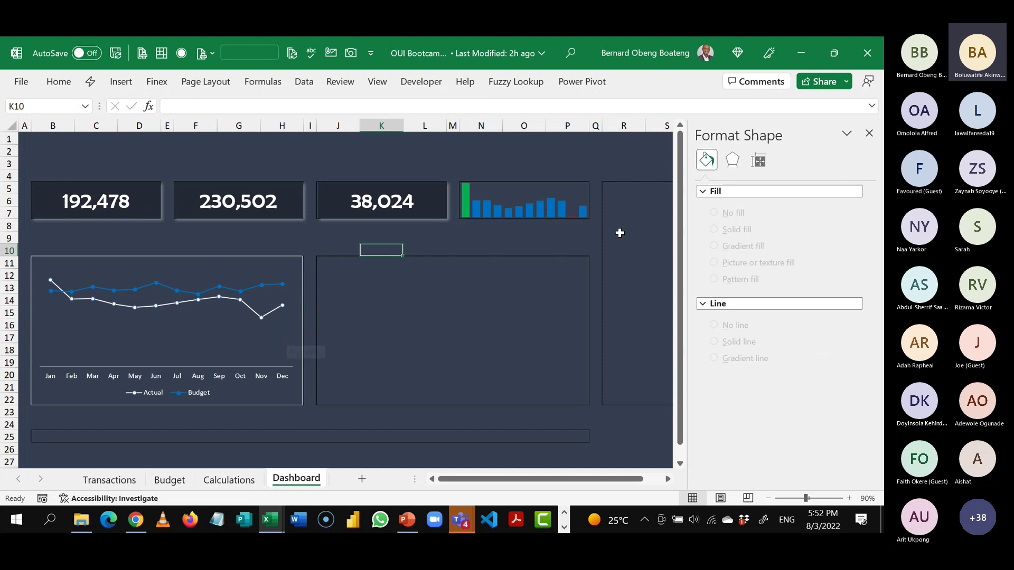
left_click(870, 134)
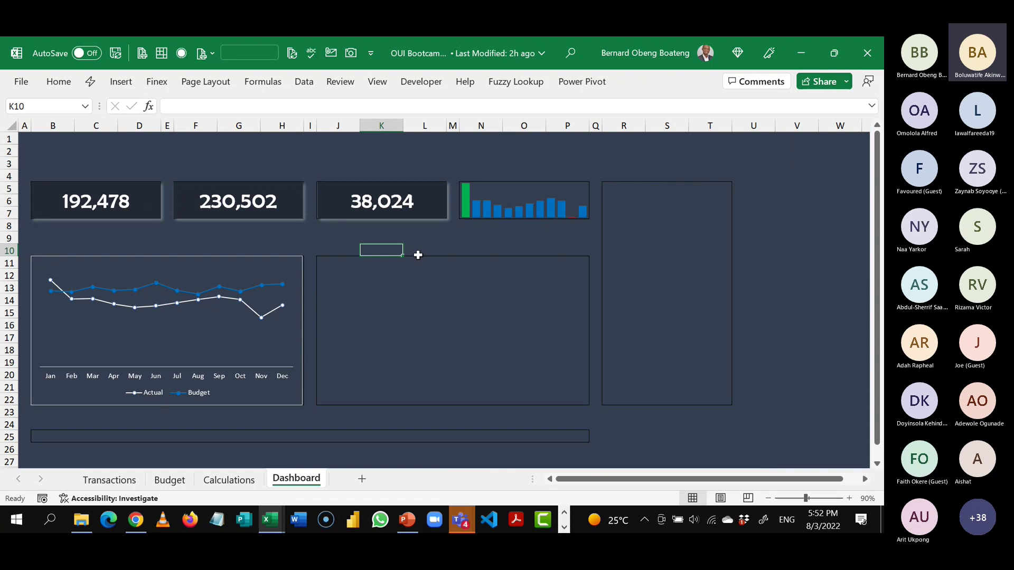
- Add data labels to the Actual series of the line chart and select those labels
left_click(300, 263)
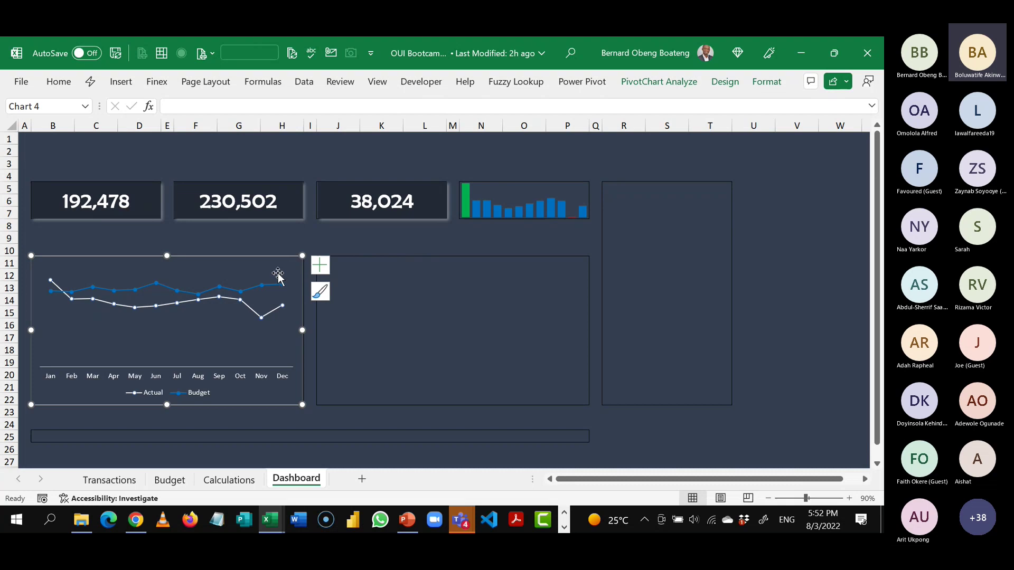
left_click(174, 304)
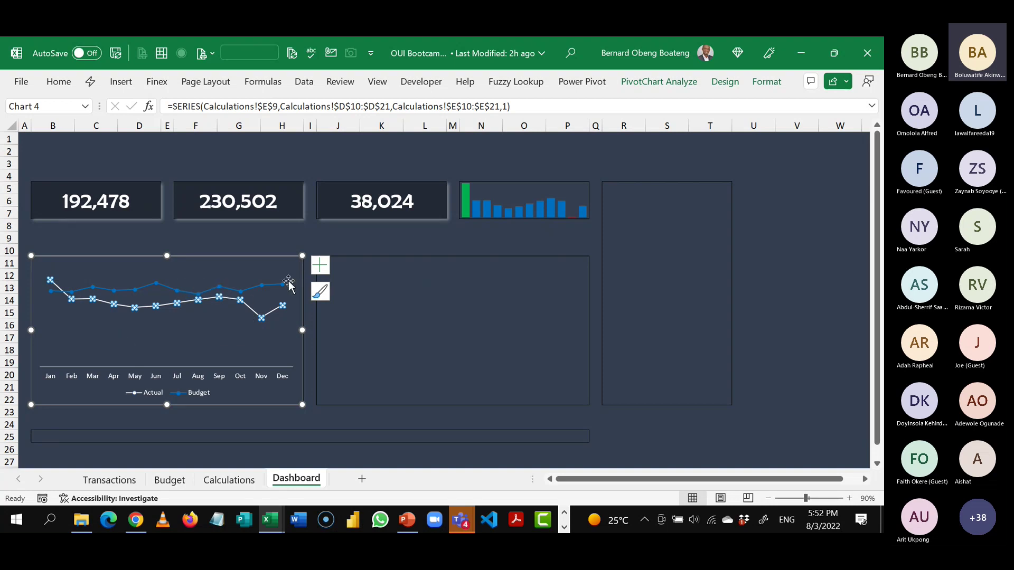
left_click(319, 265)
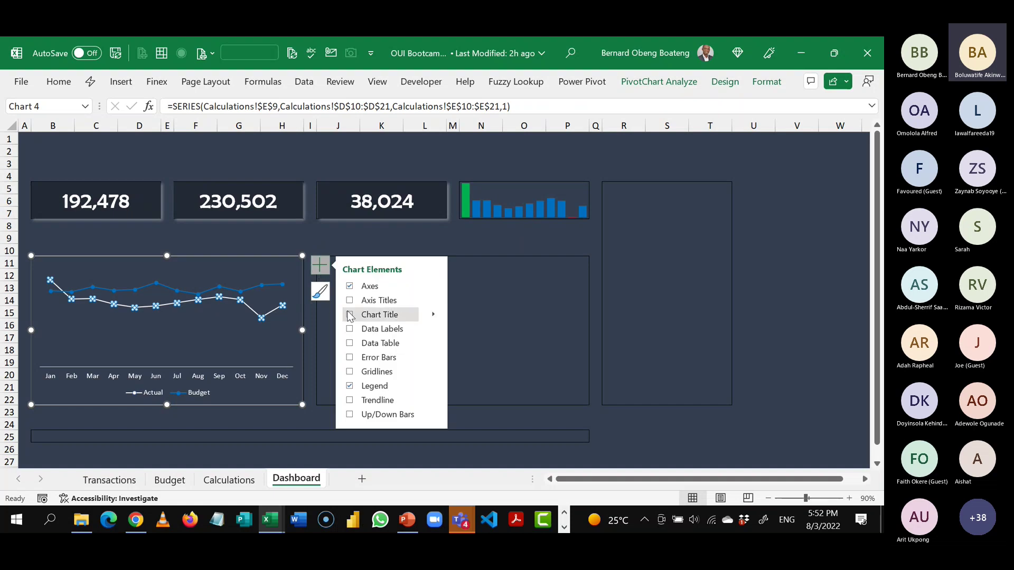
left_click(350, 331)
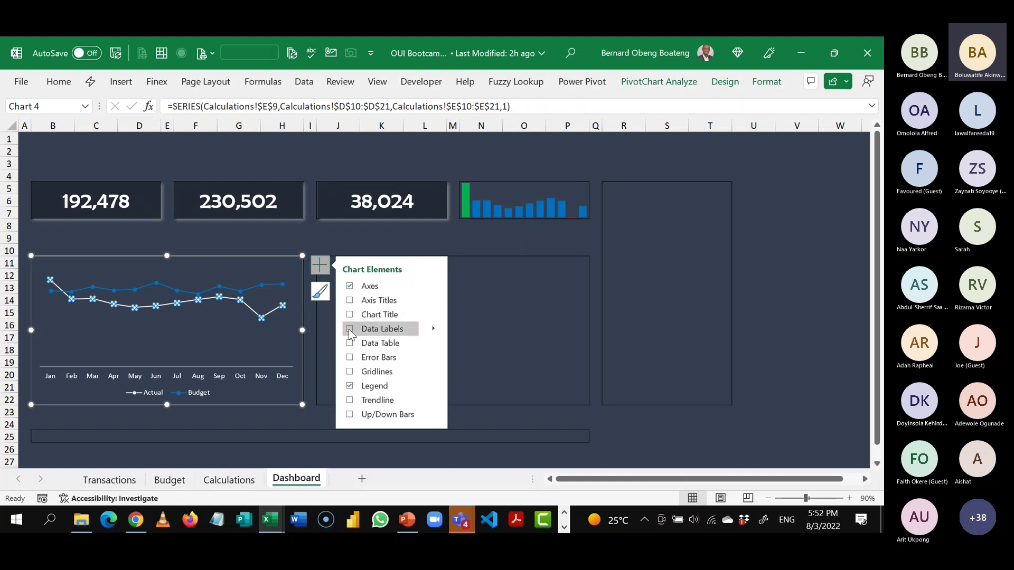
left_click(506, 310)
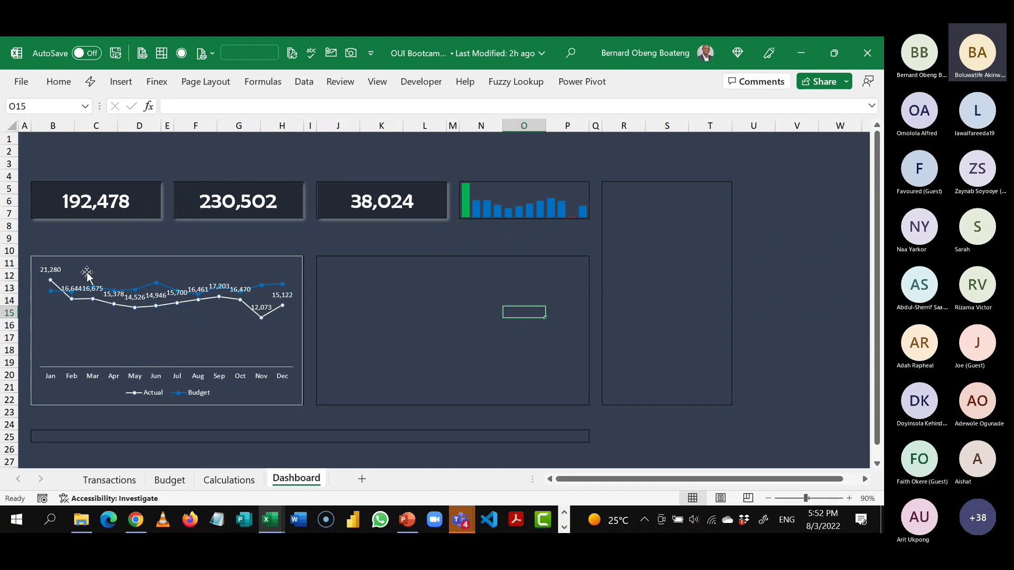
left_click(62, 273)
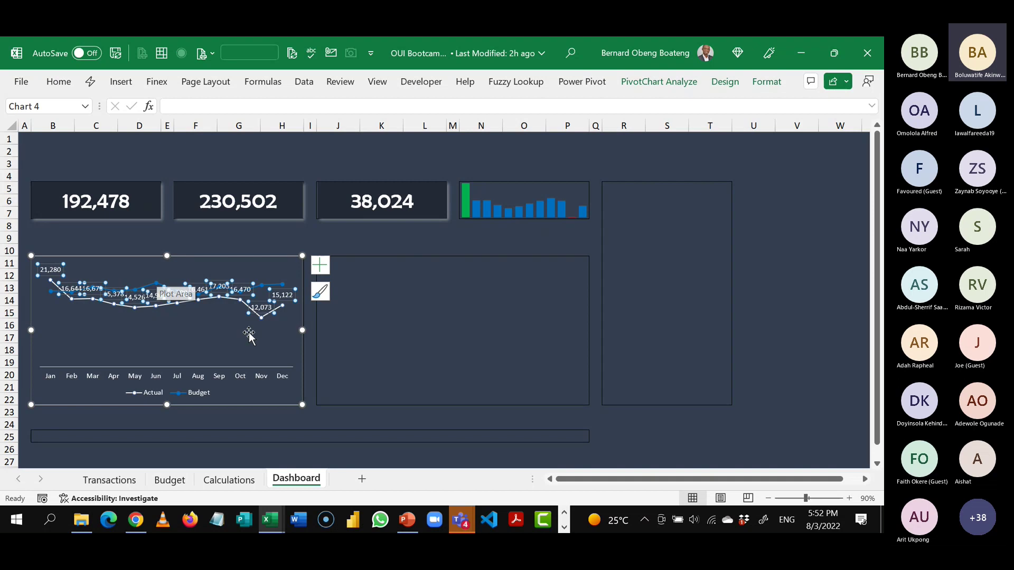
- Apply the custom number format 0.0,"k" to the Actual series' data labels in the line chart
key("ctrl+1")
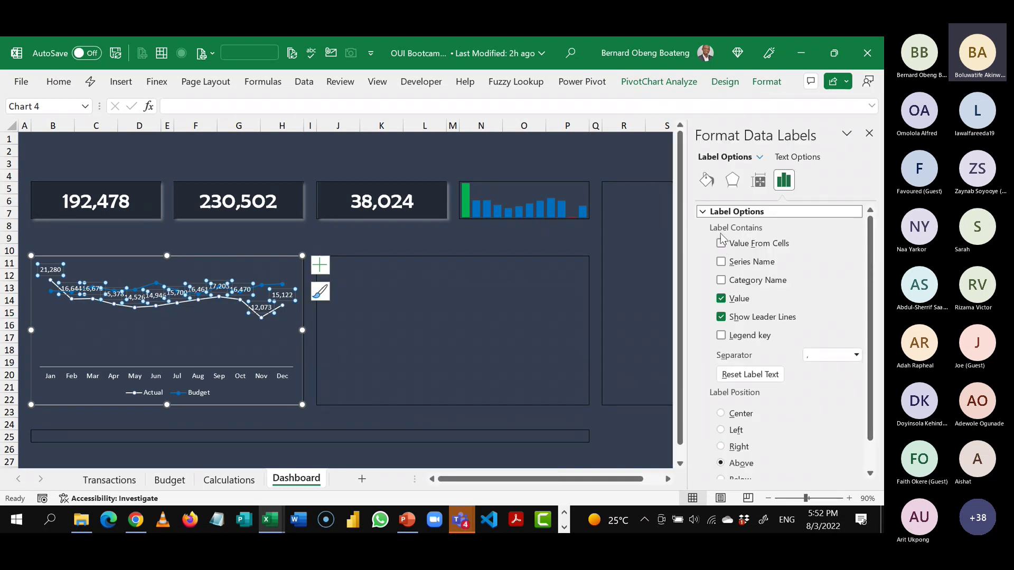
left_click(711, 212)
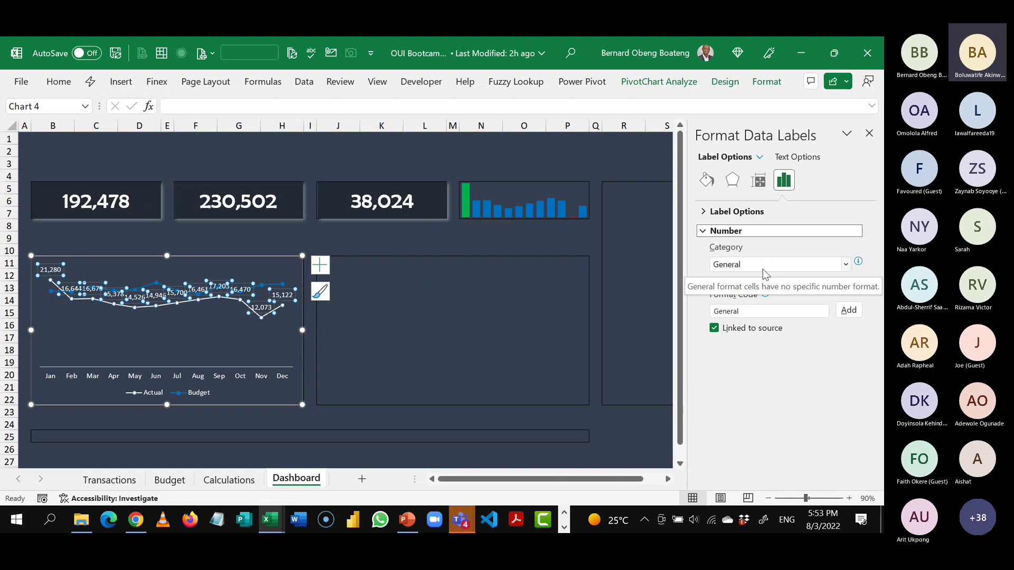
left_click(787, 312)
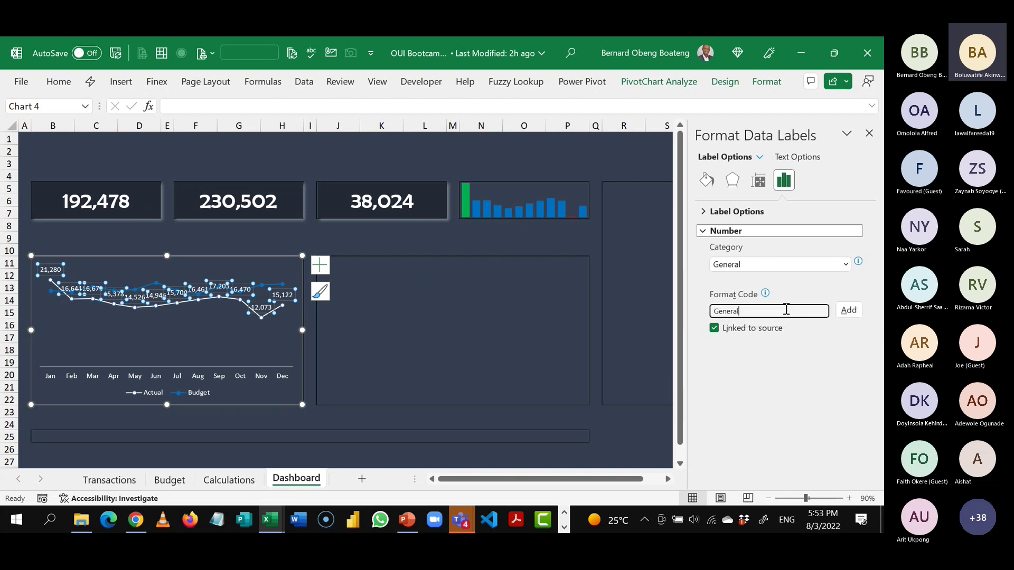
left_click_drag(786, 311, 683, 313)
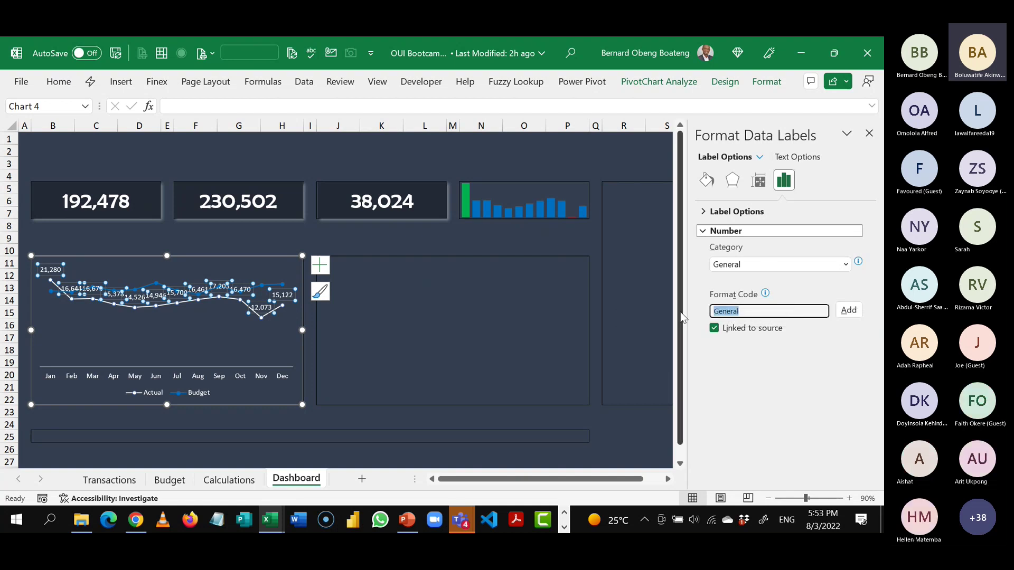
key("BackSpace")
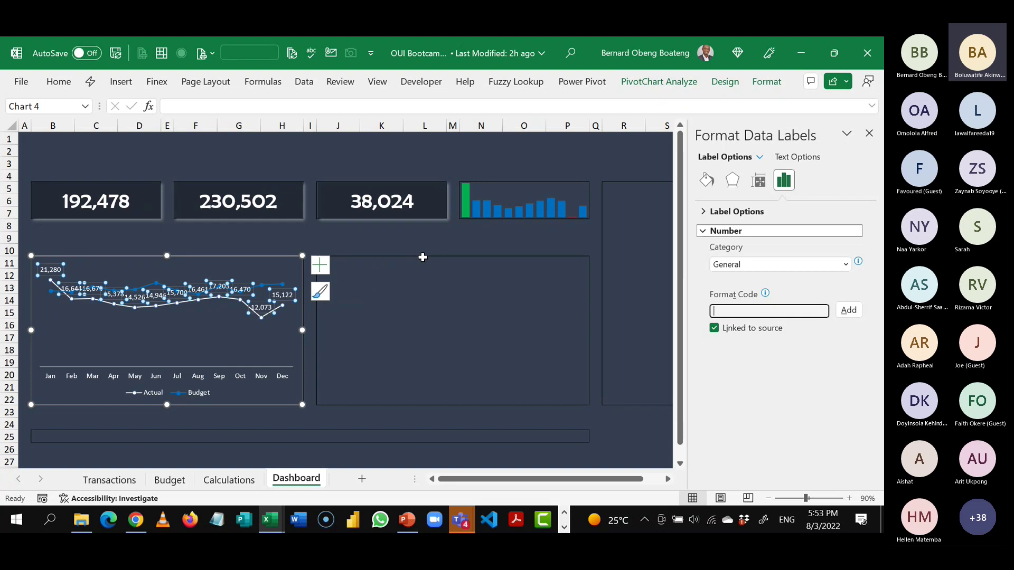
type("0.0")
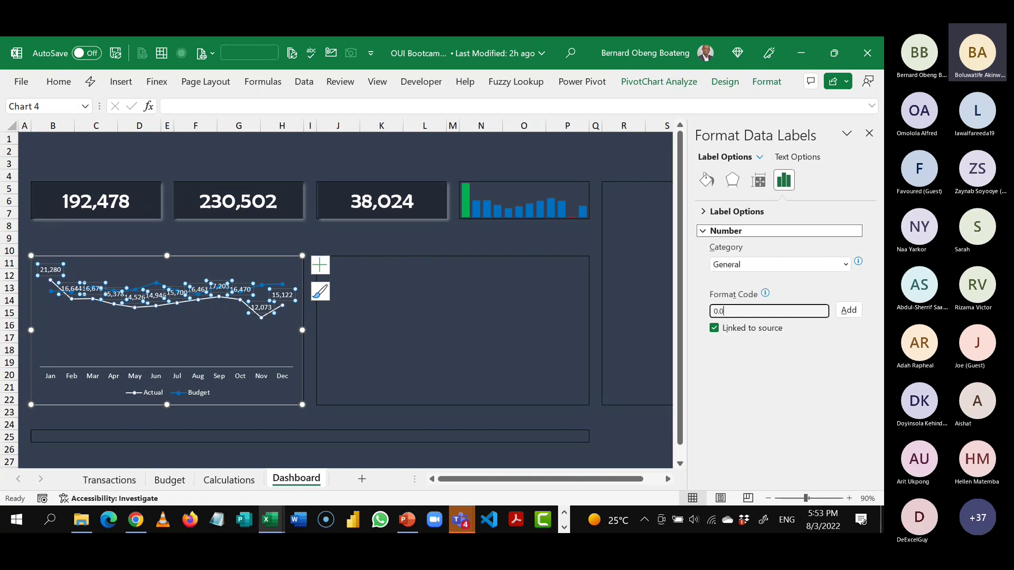
type(",")
type("\"k")
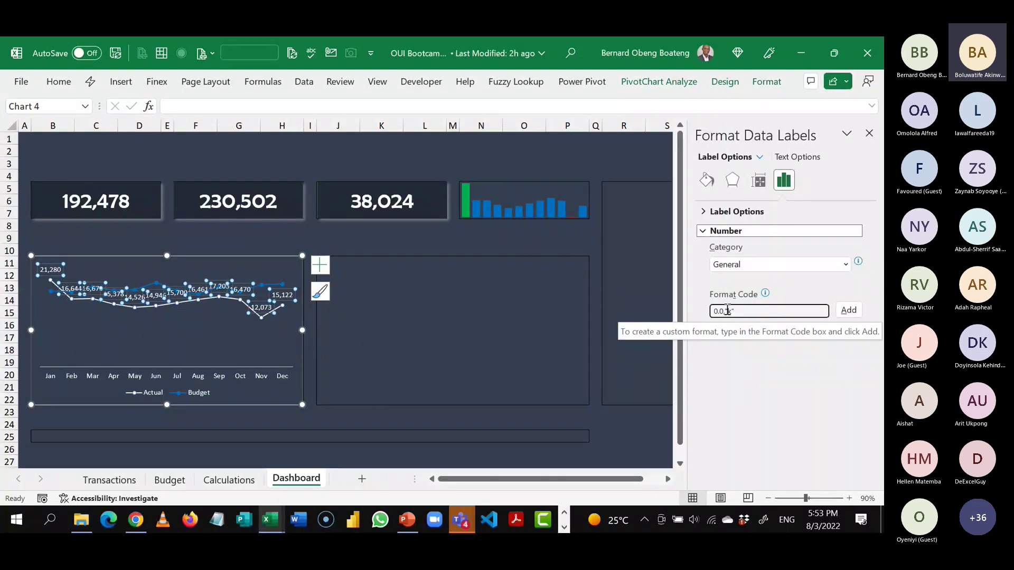
left_click(848, 311)
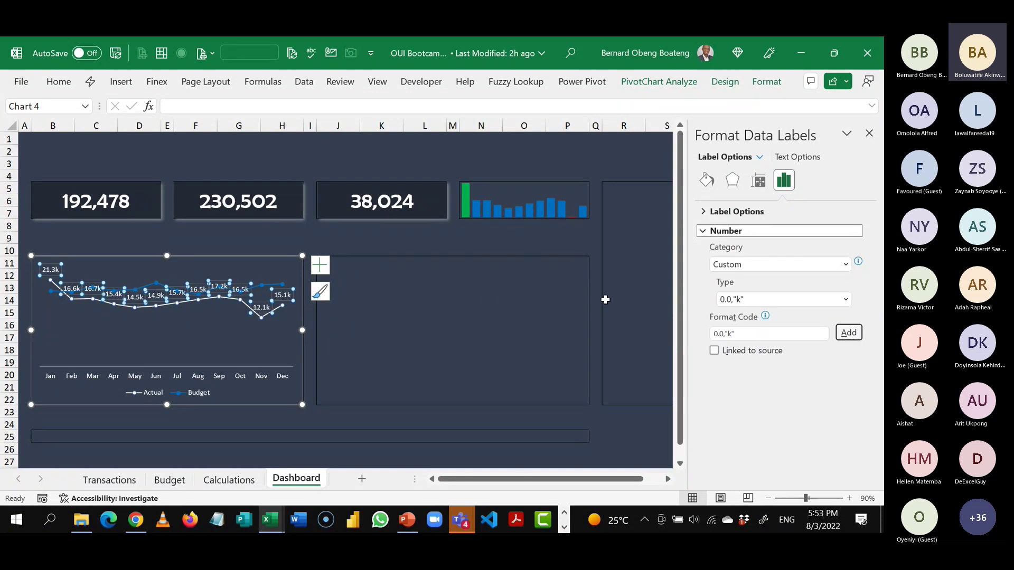
left_click(415, 251)
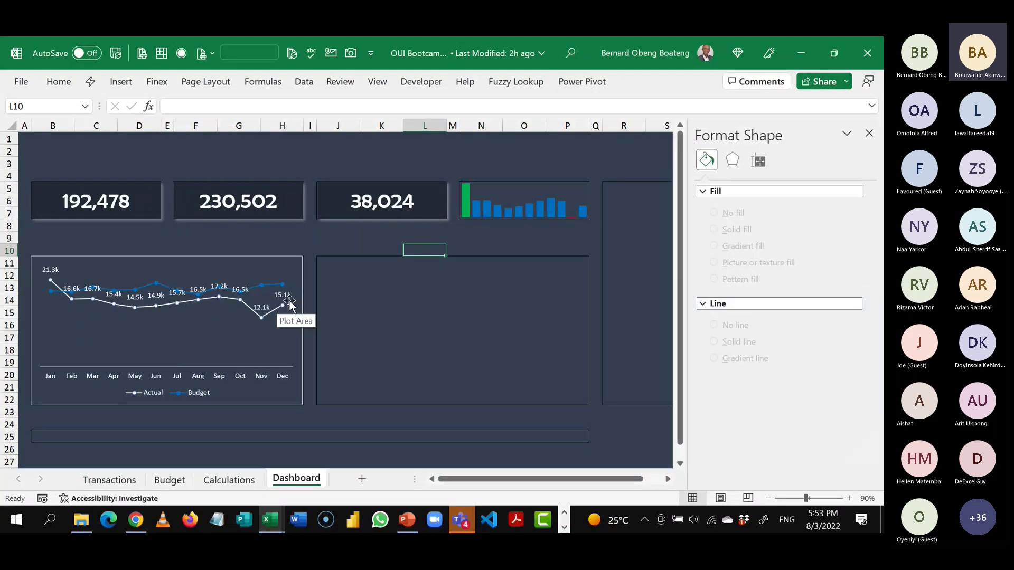
left_click(373, 284)
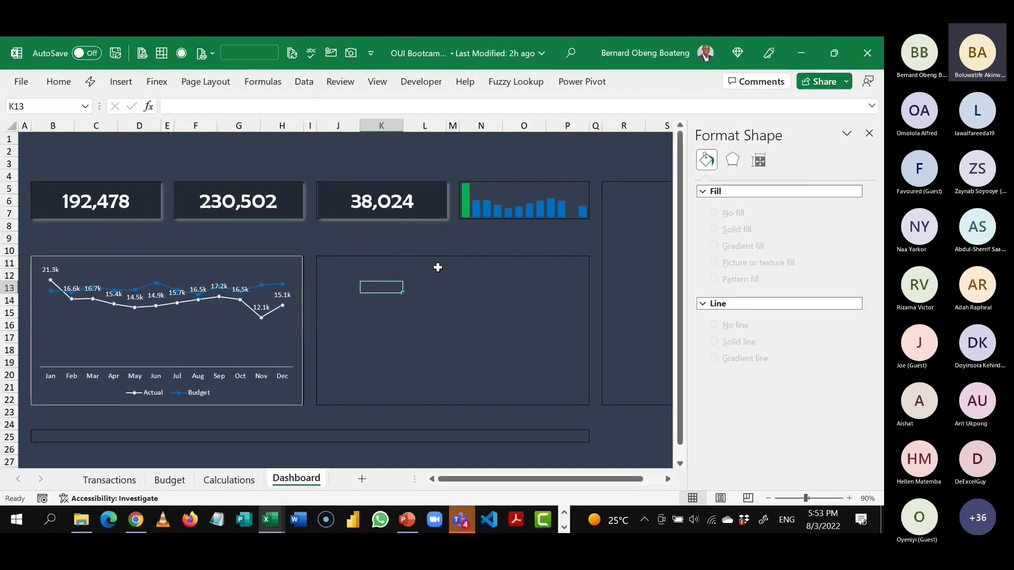
left_click(869, 133)
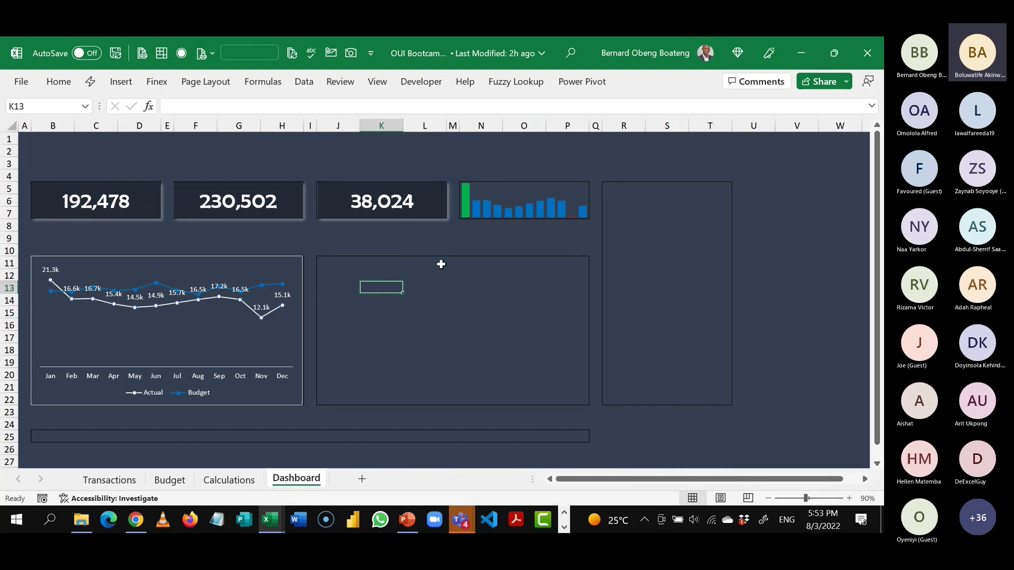
- Remove the outline from the chart area of the Actual v Budget line chart
left_click(297, 263)
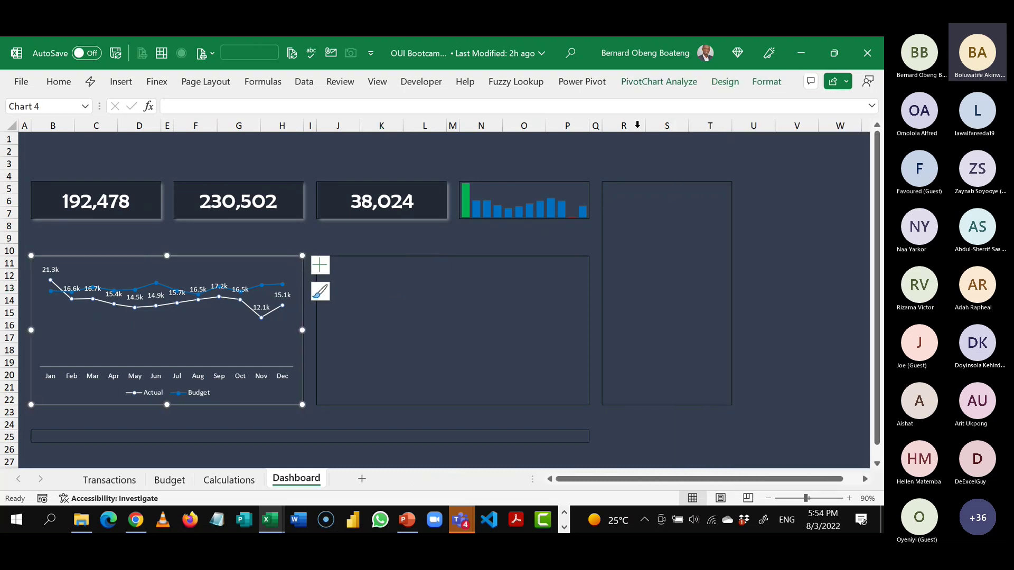
left_click(767, 81)
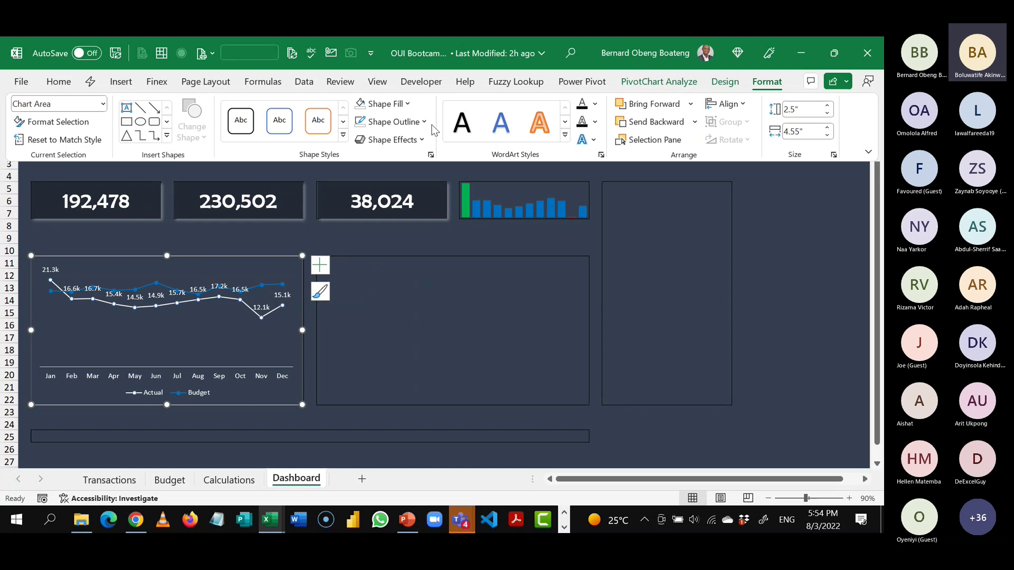
left_click(374, 122)
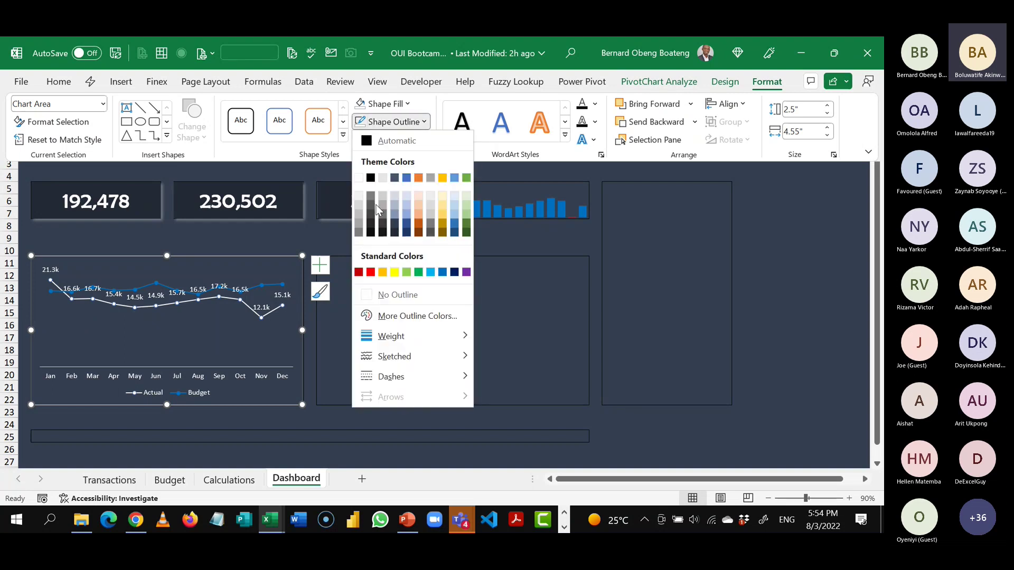
left_click(381, 294)
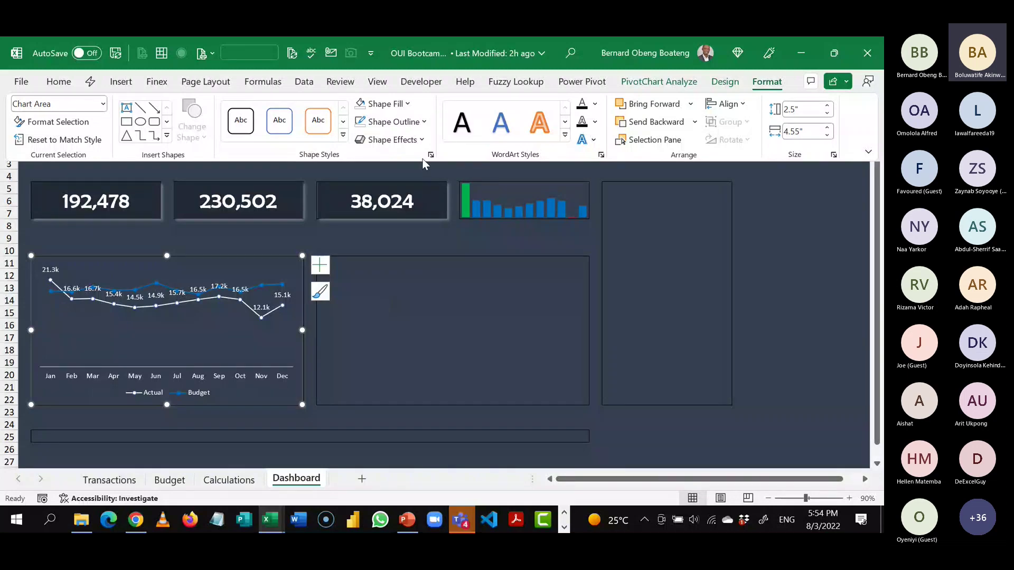
- Give the line chart a preset shadow with 60% transparency, 4 pt blur, 45° angle and 3 pt distance, and compare it with the finished example
left_click(423, 143)
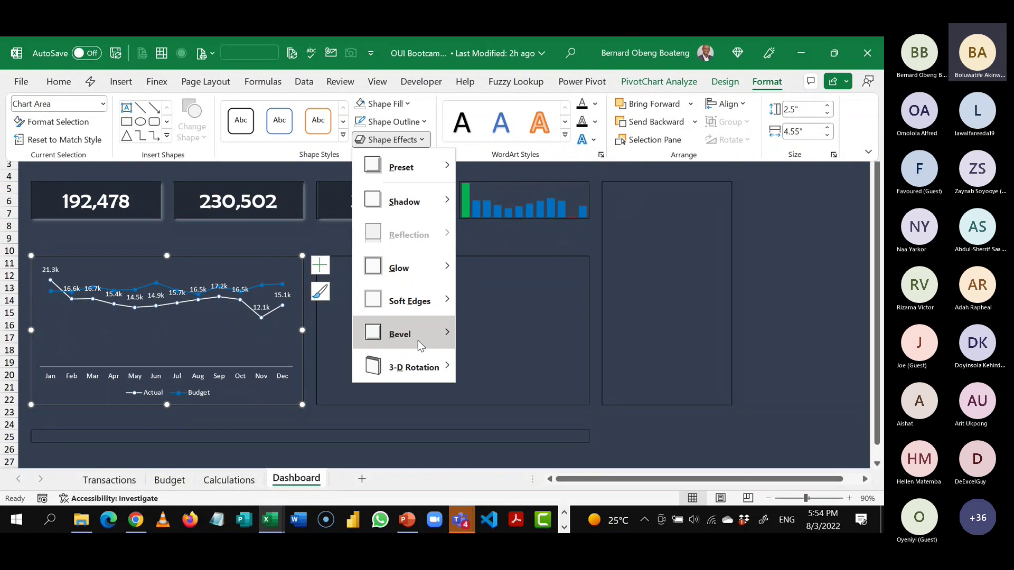
mouse_move(427, 168)
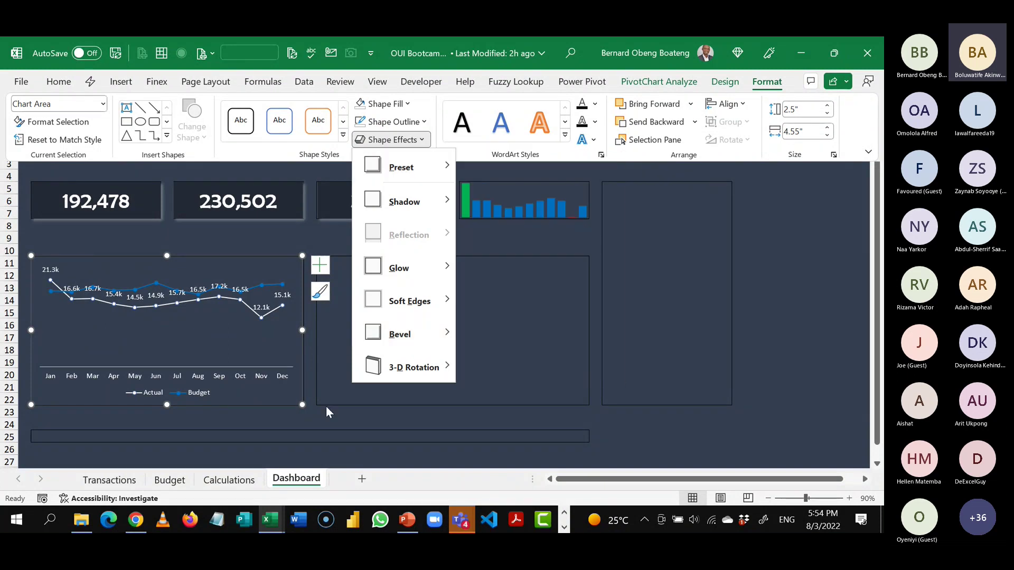
mouse_move(453, 208)
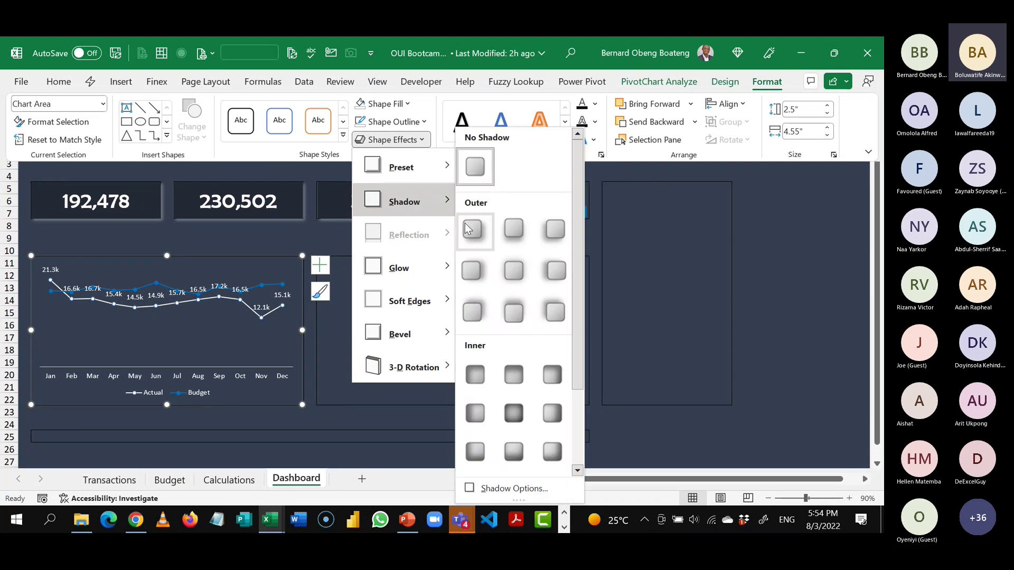
left_click(507, 489)
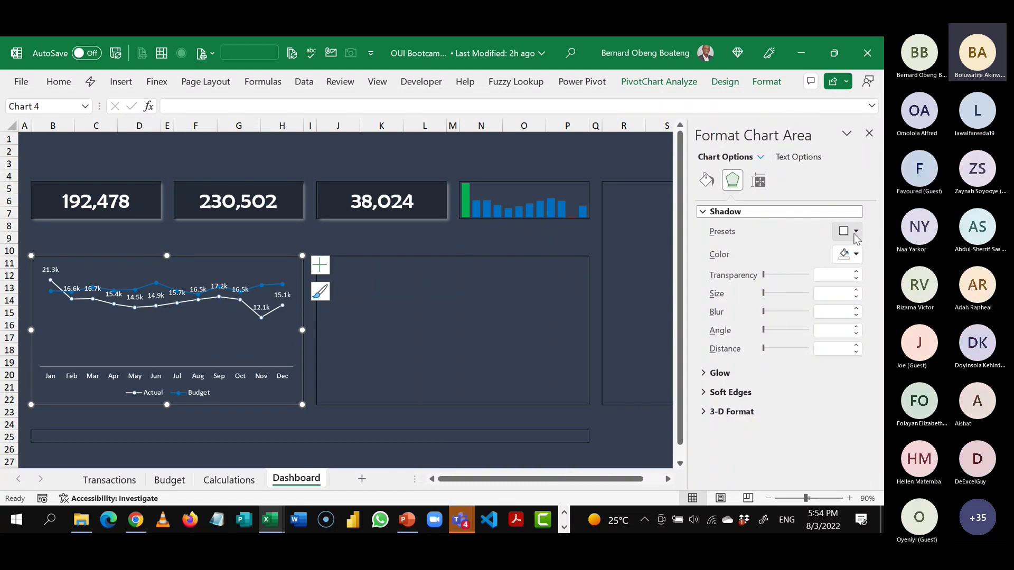
left_click(587, 265)
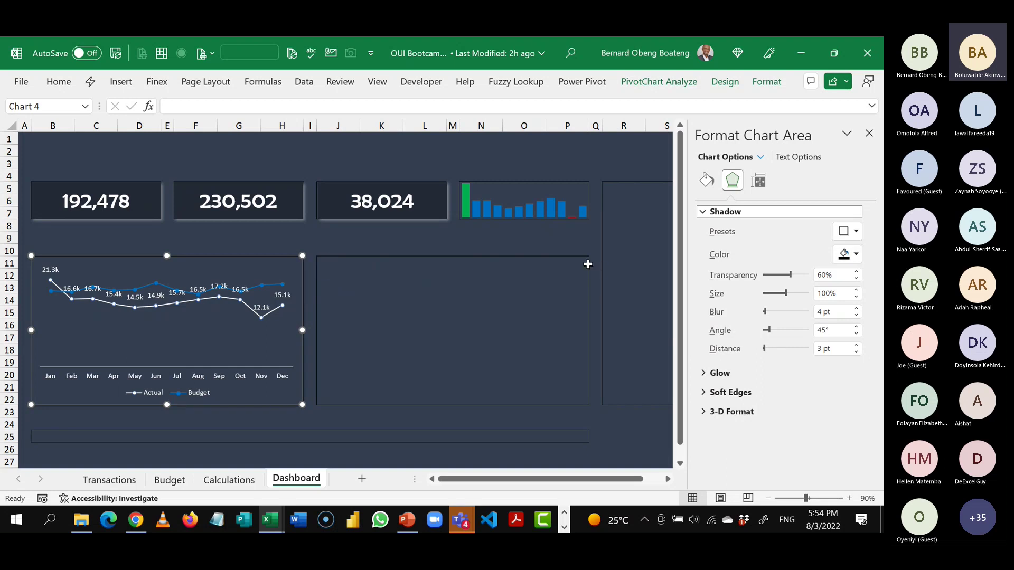
left_click(440, 285)
key("alt+Tab")
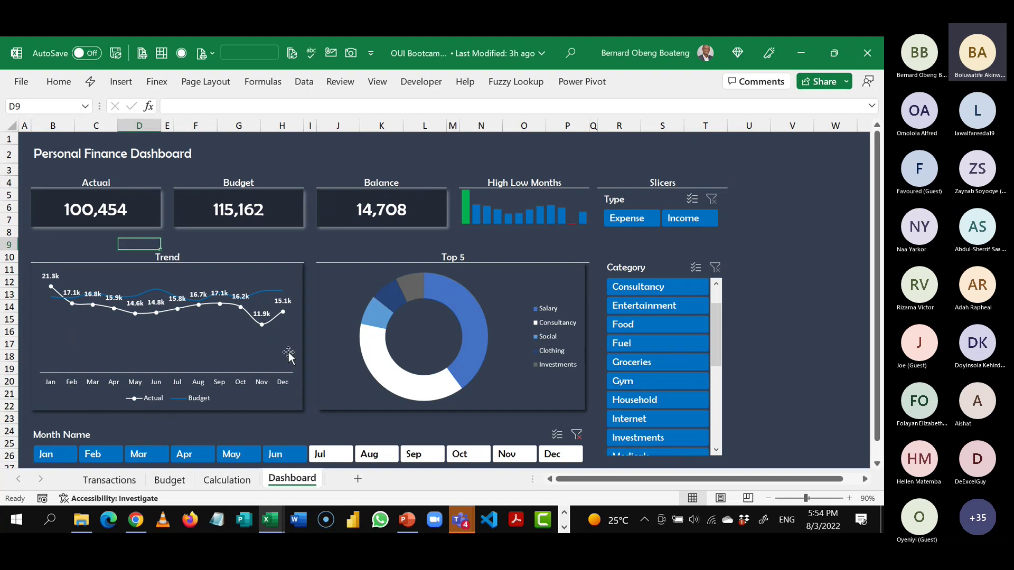
key("alt+Tab")
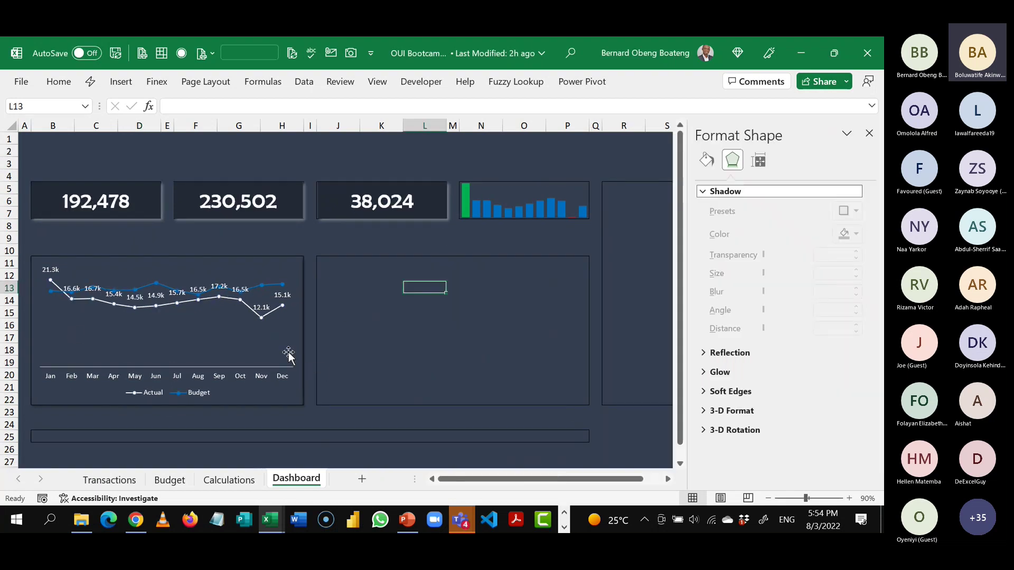
left_click(869, 134)
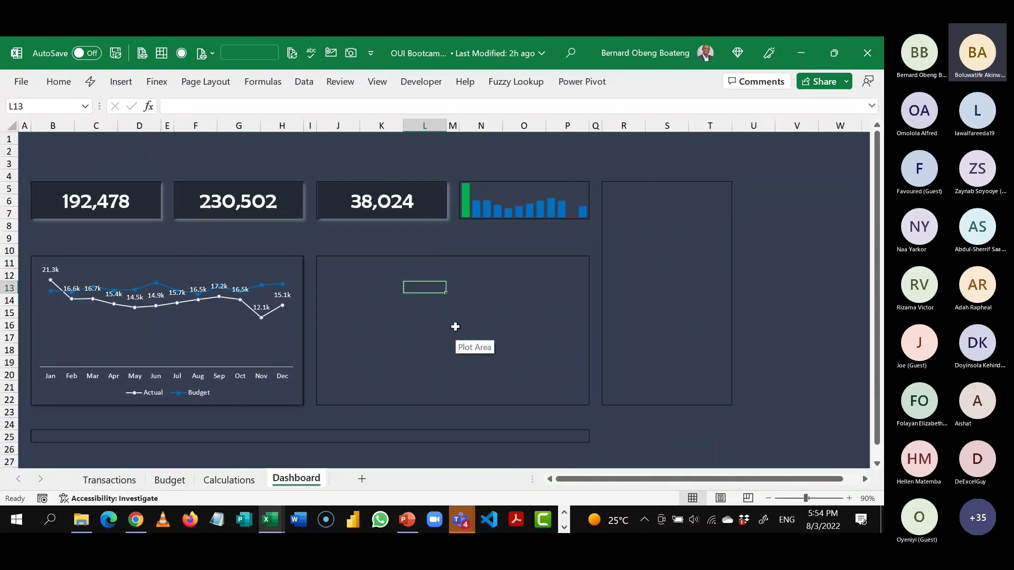
- Insert a doughnut PivotChart based on the Category by Actual pivot table on the Calculations sheet
left_click(232, 481)
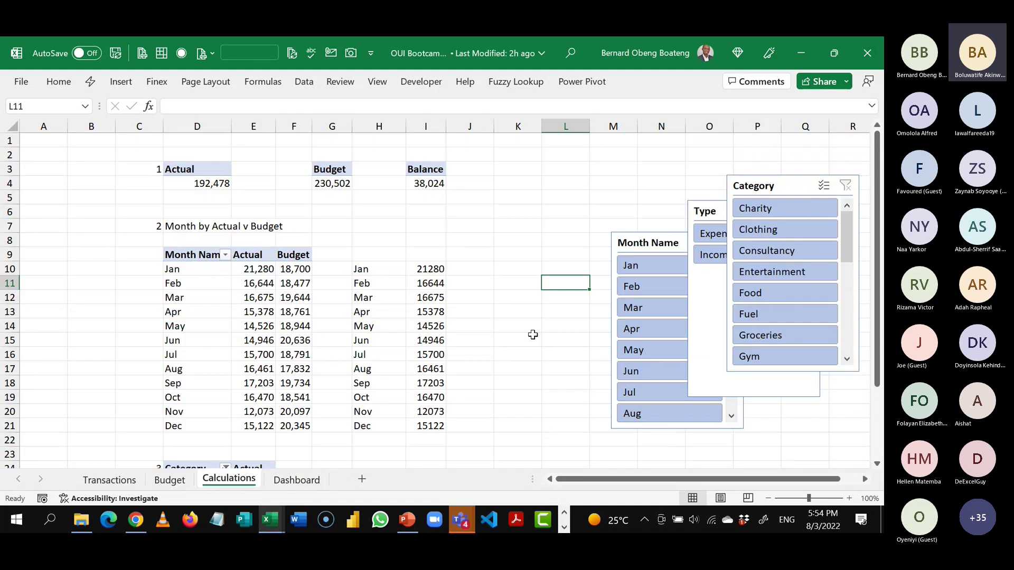
left_click(328, 354)
key("Down")
key("Down")
key("Down")
key("Down")
key("Down")
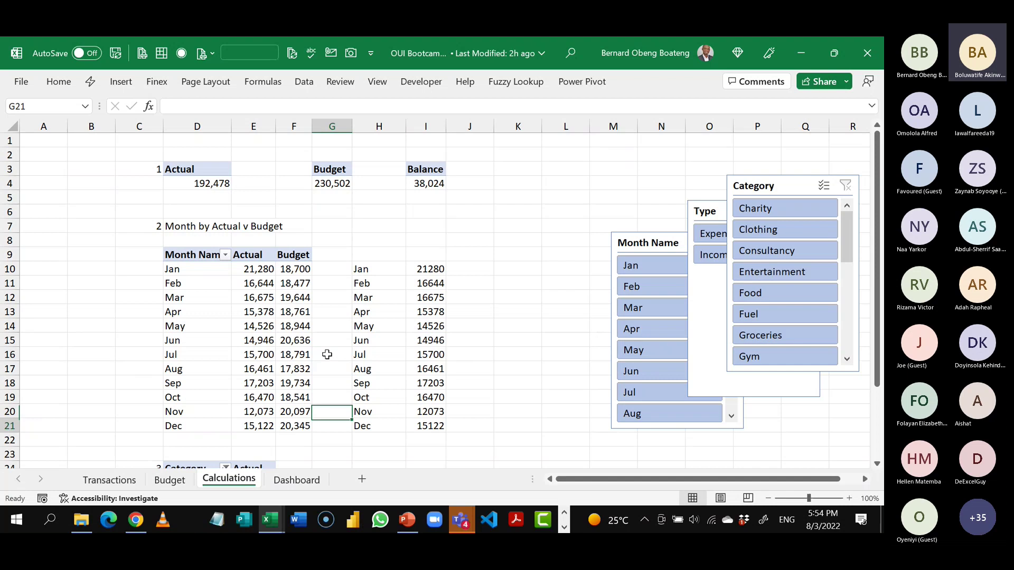
scroll(327, 354, "down", 4)
left_click(253, 340)
left_click(121, 81)
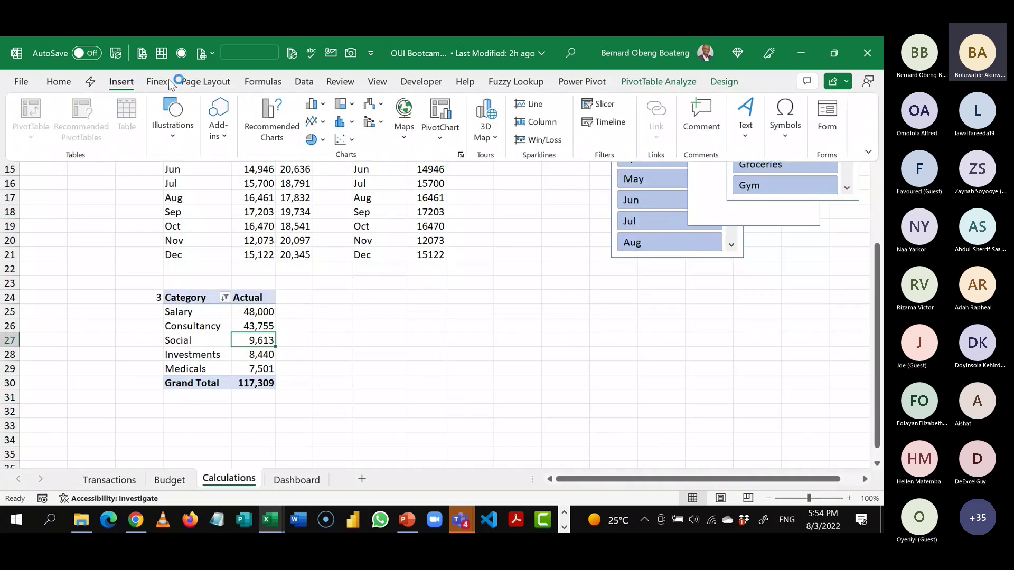
left_click(439, 112)
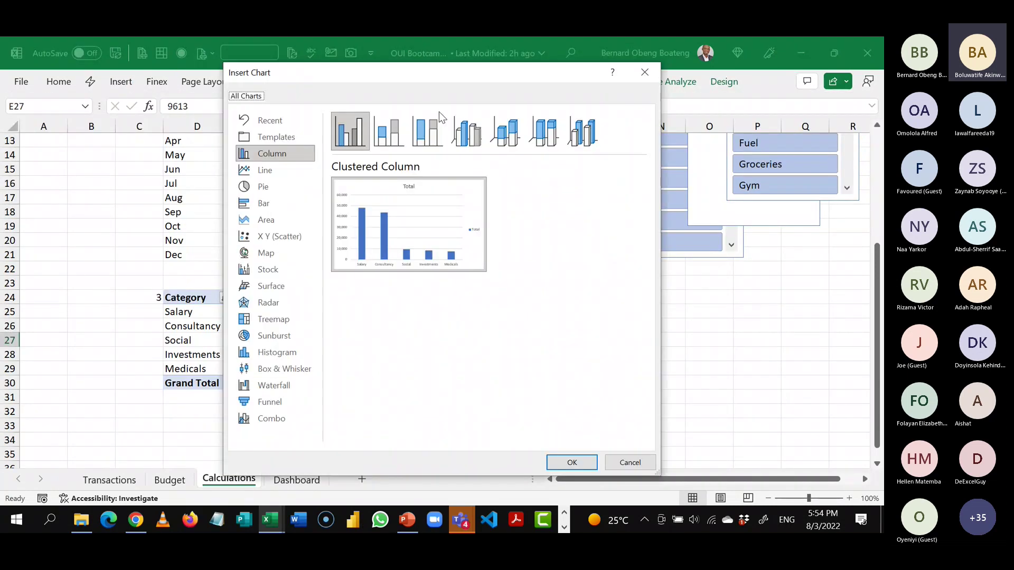
left_click(279, 189)
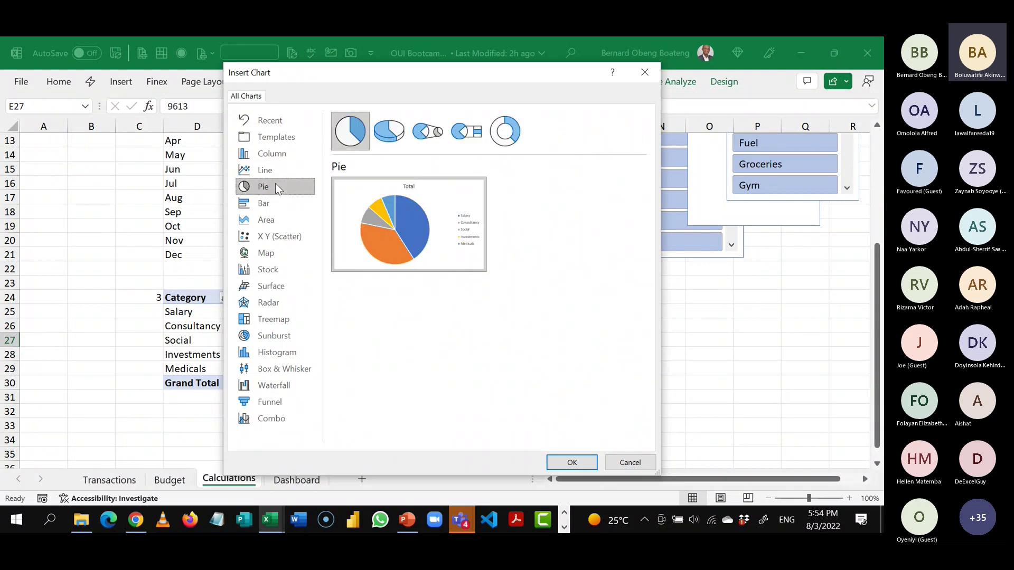
left_click(505, 131)
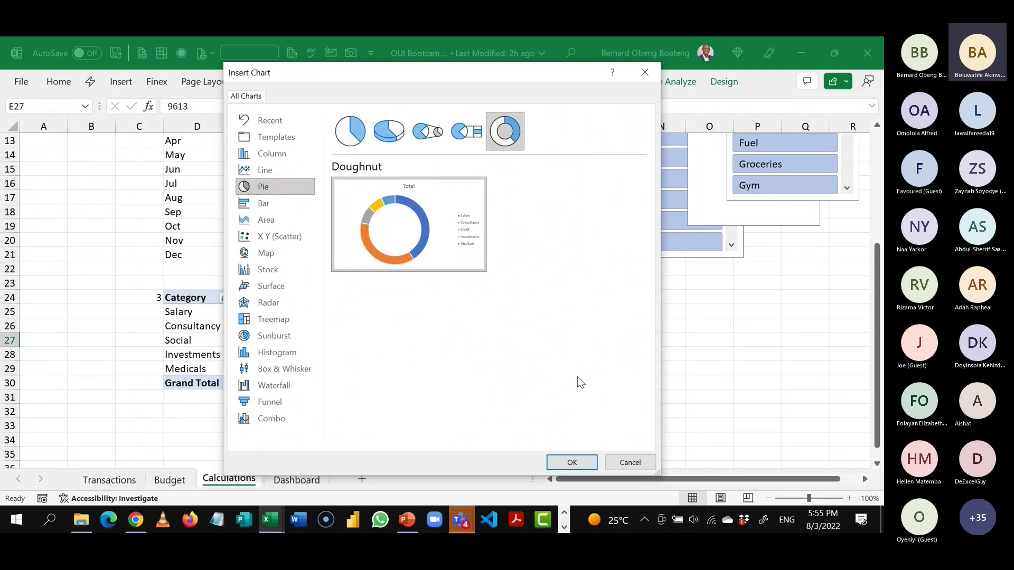
left_click(573, 462)
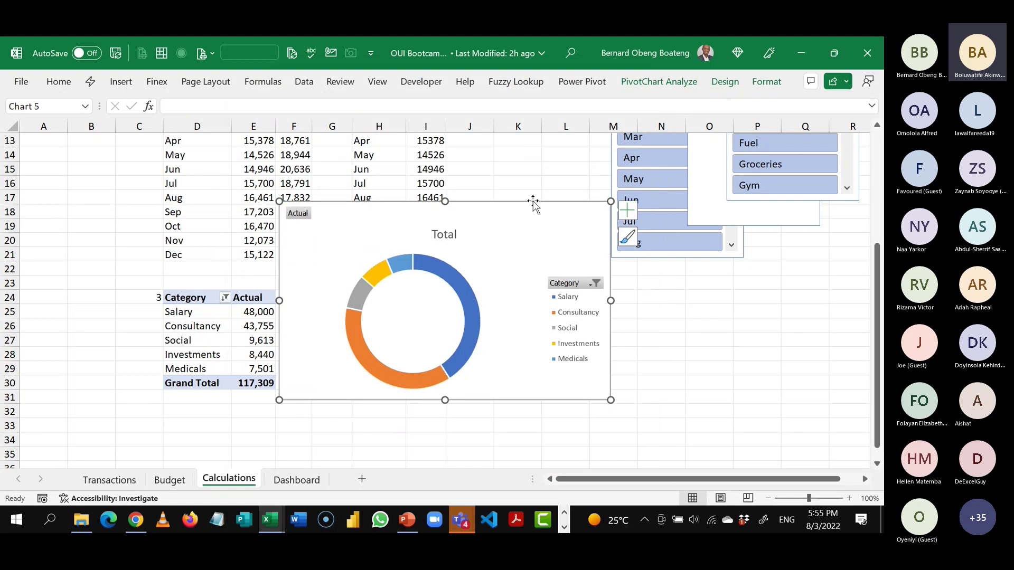
- Hide all field buttons on the doughnut chart and delete its title
left_click(764, 83)
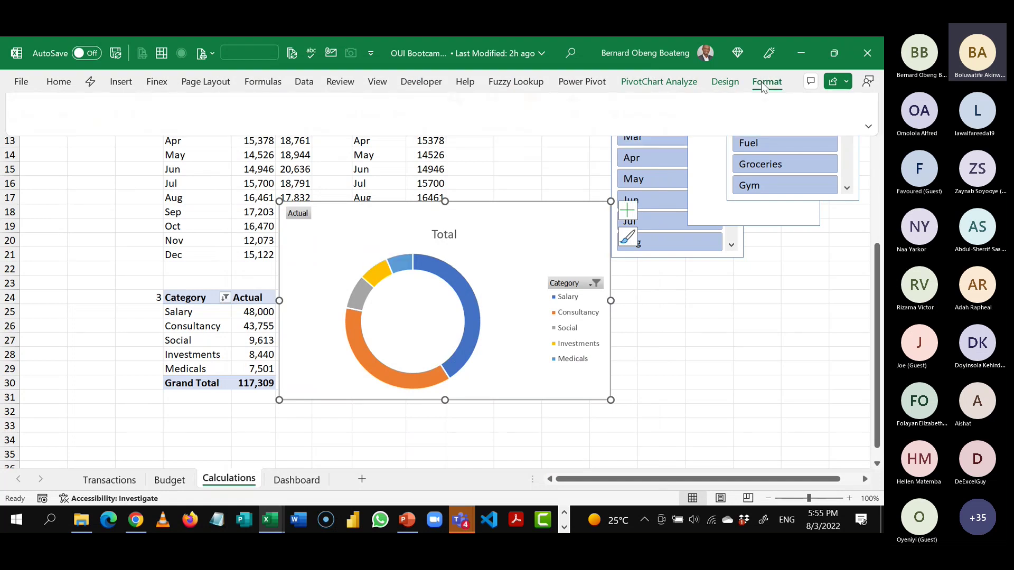
left_click(674, 83)
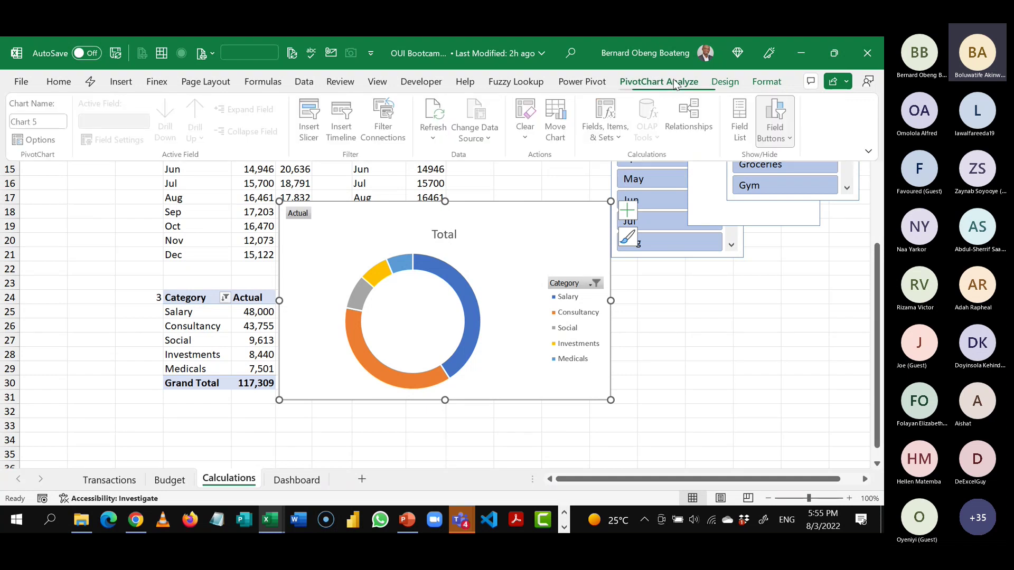
left_click(775, 124)
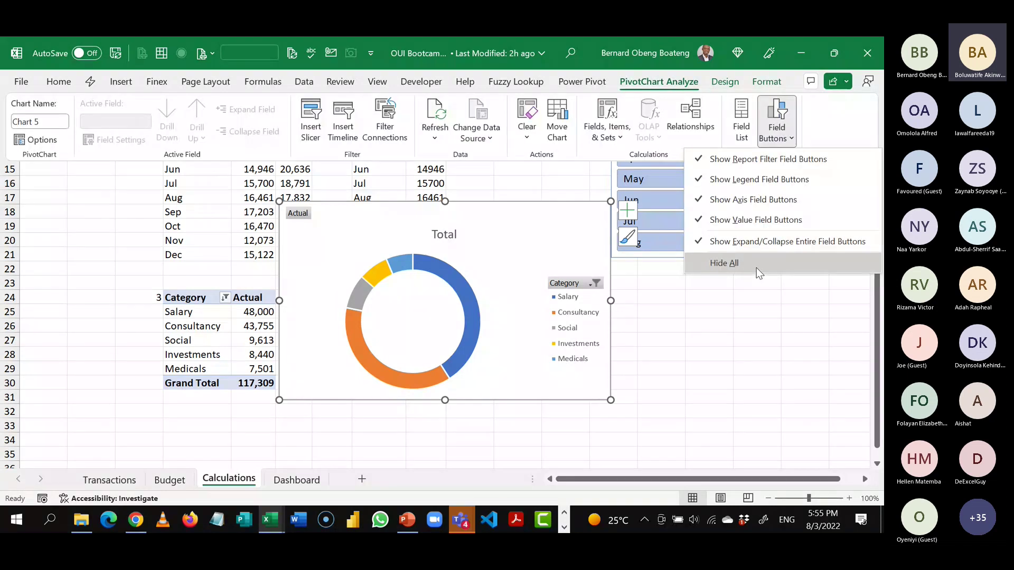
left_click(757, 268)
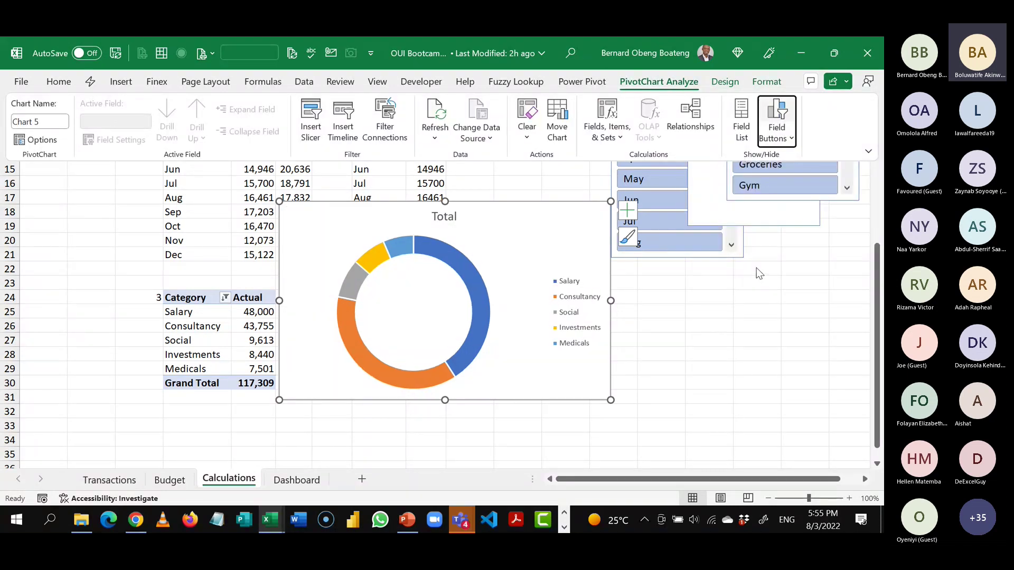
left_click(453, 218)
left_click(453, 217)
key("Delete")
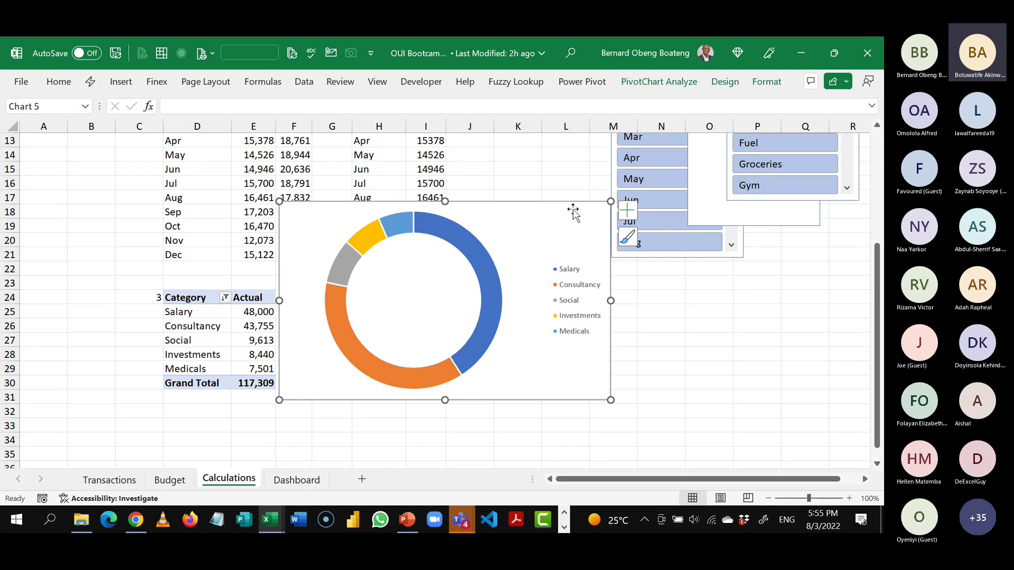
- Move the doughnut chart from the Calculations sheet to the Dashboard sheet and fit it inside the bordered box spanning J11:P22
key("Delete")
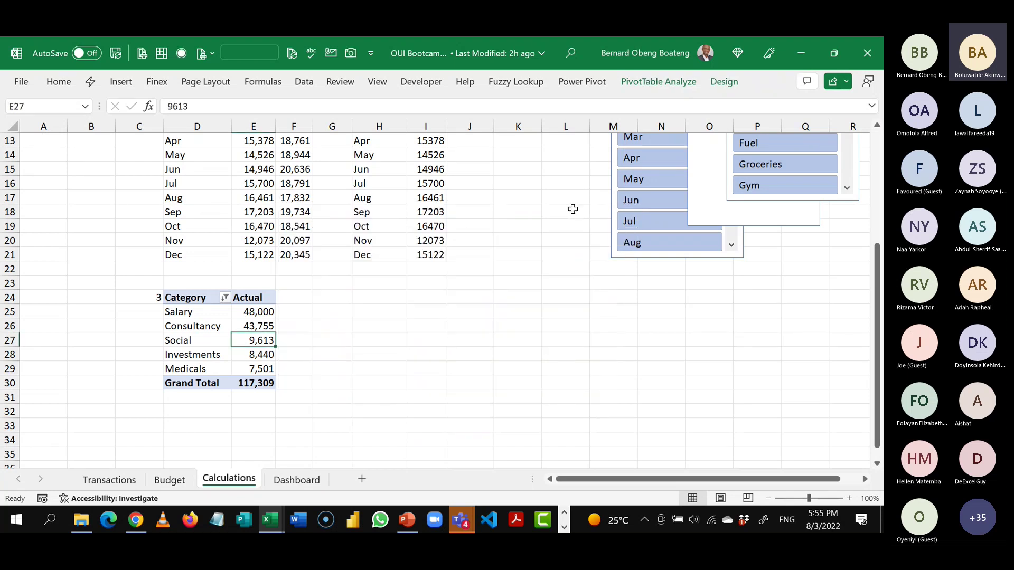
left_click(295, 479)
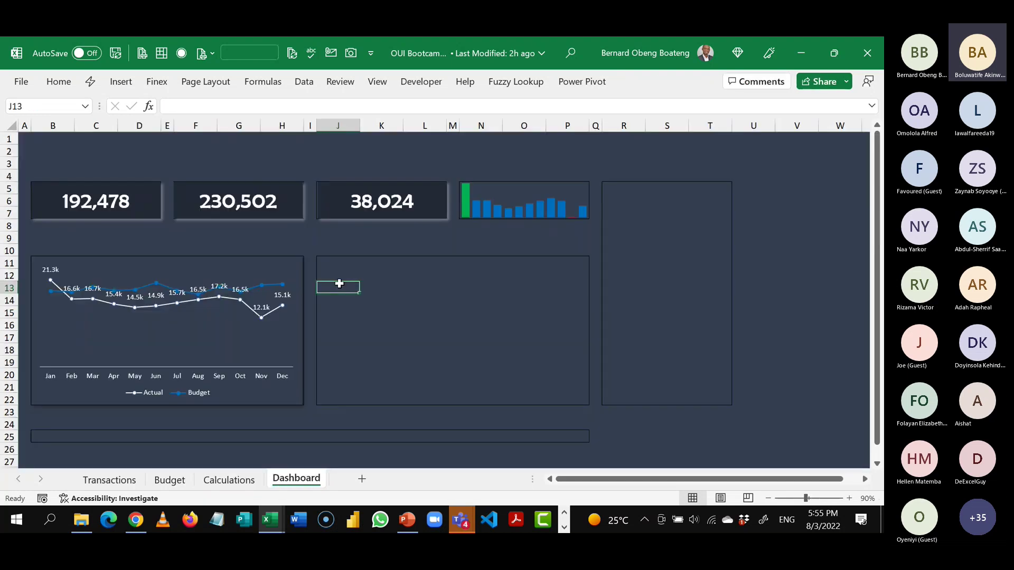
key("ctrl+v")
left_click_drag(382, 285, 378, 256)
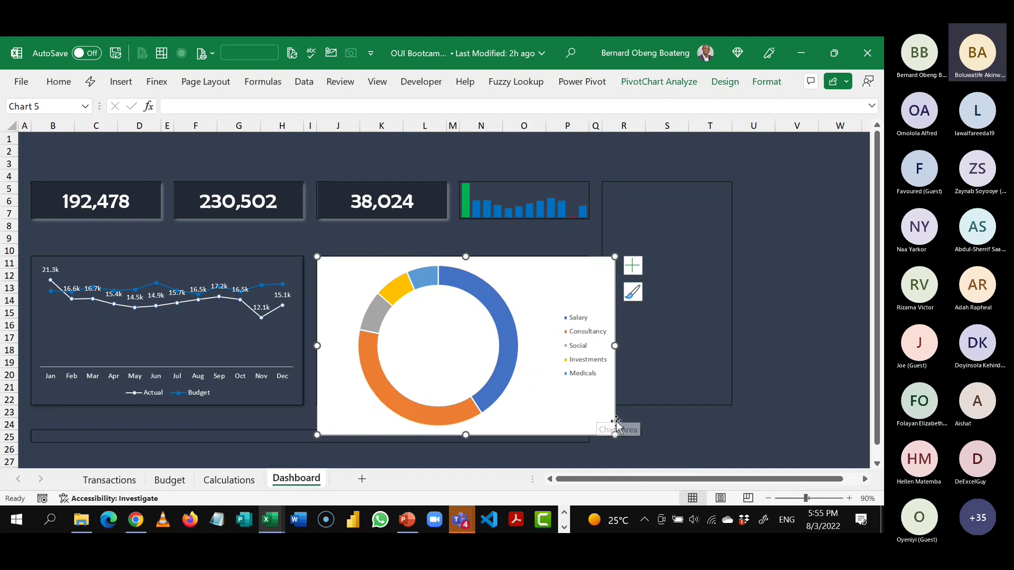
left_click_drag(616, 422, 586, 404)
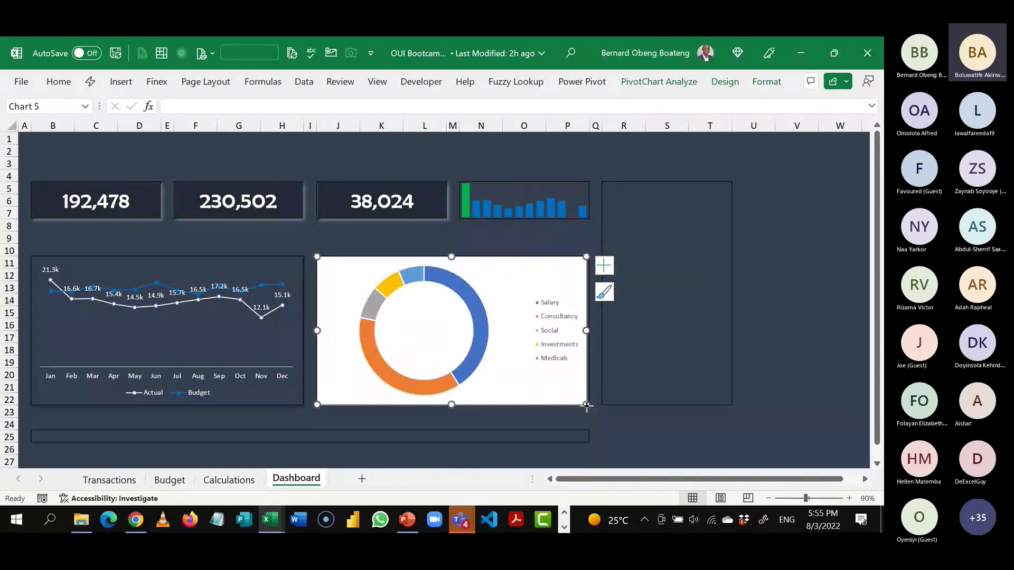
left_click_drag(586, 405, 589, 403)
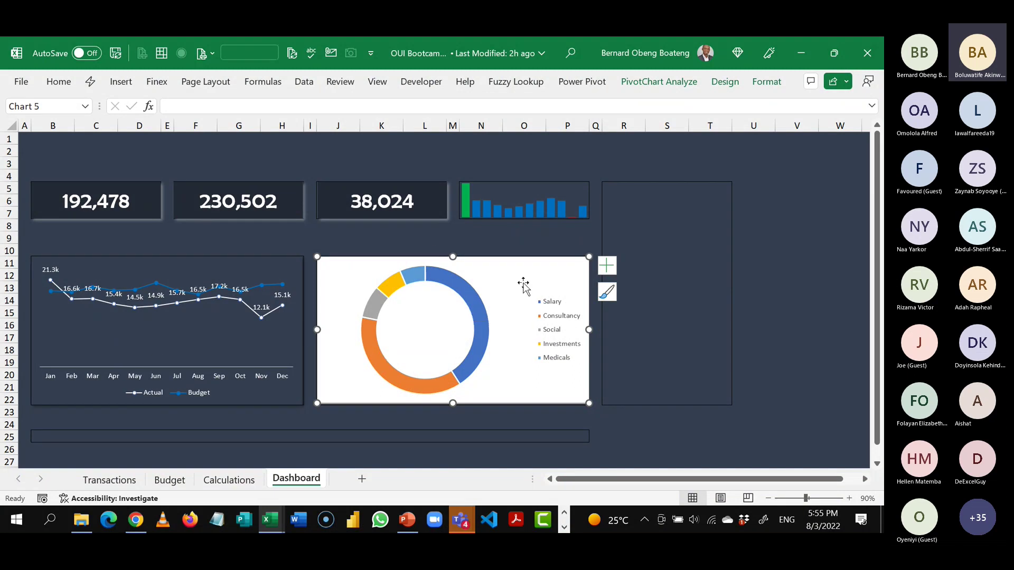
- Remove the fill from the chart area of the doughnut chart
left_click(766, 82)
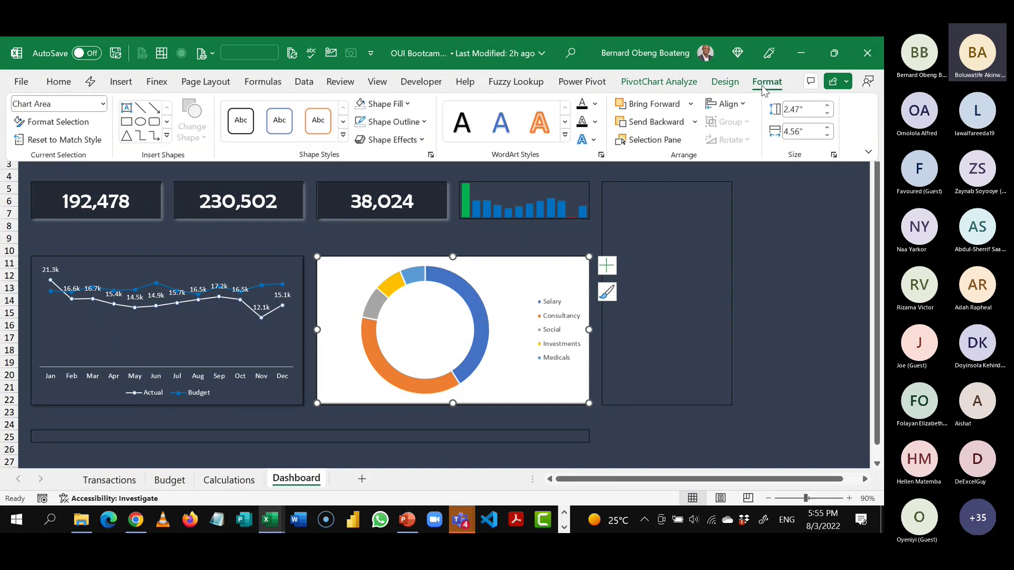
left_click(408, 104)
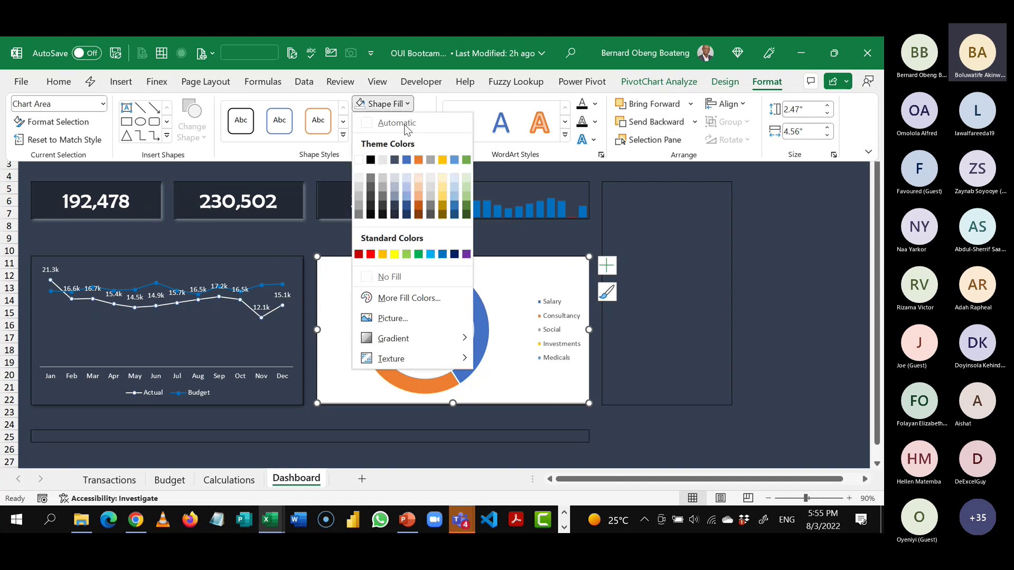
left_click(403, 278)
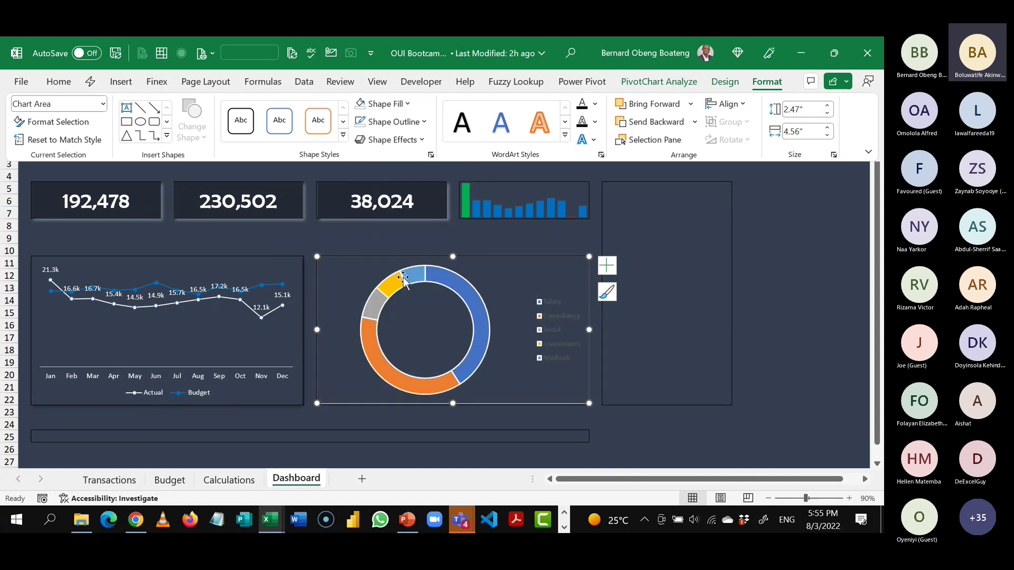
key("ctrl+F1")
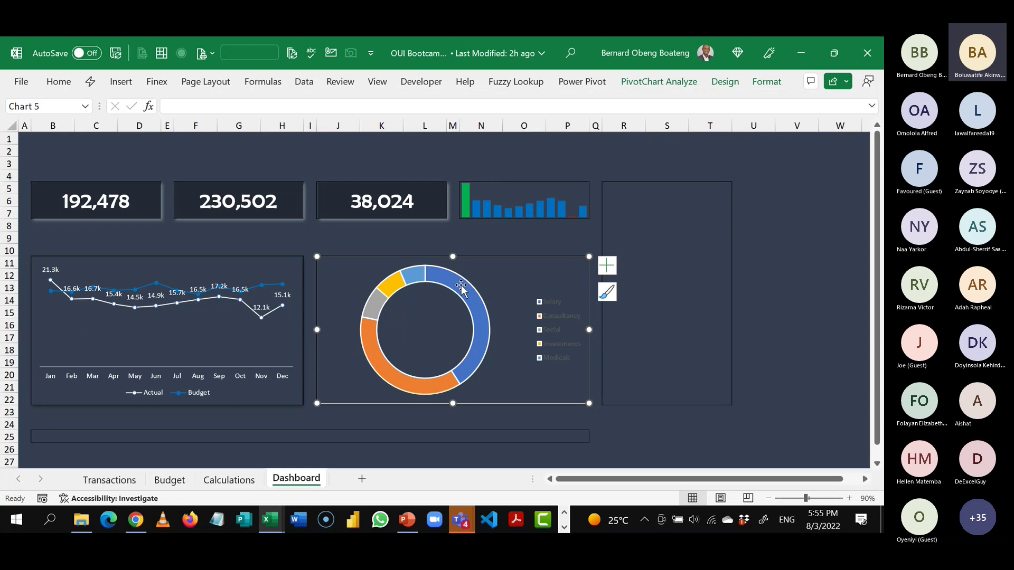
- Open the data series formatting options for the doughnut ring
left_click(461, 288)
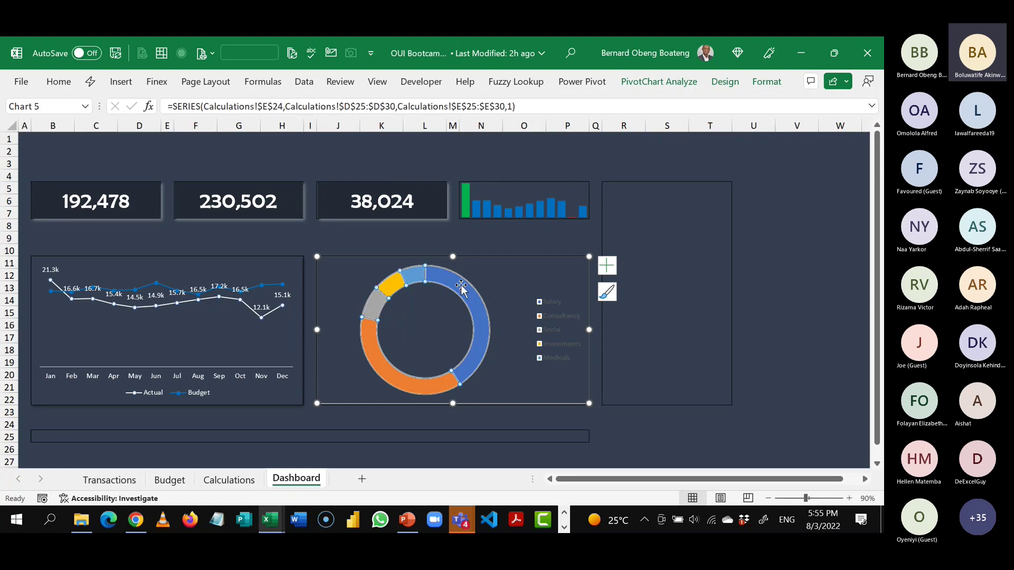
double_click(461, 288)
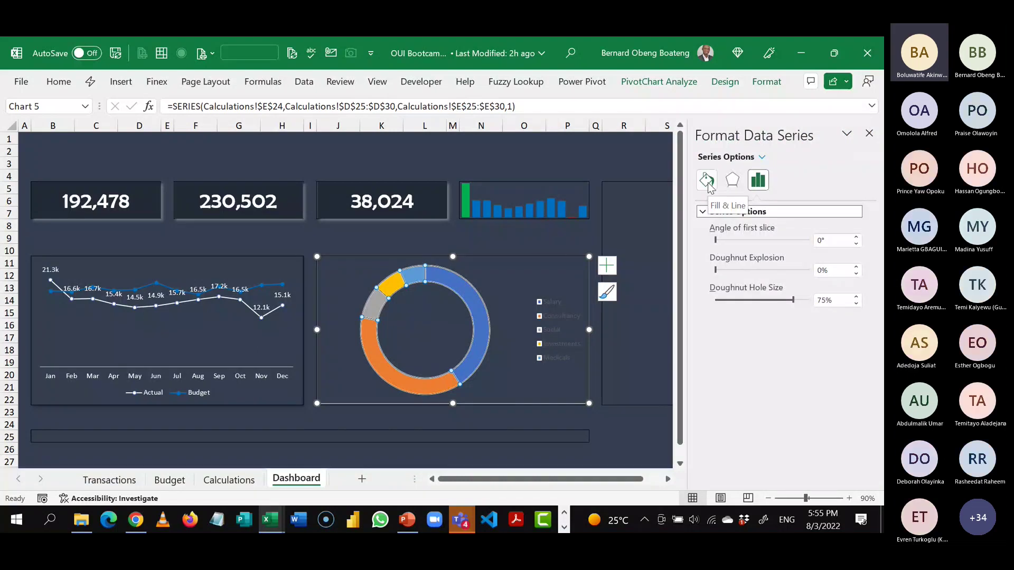
left_click(58, 82)
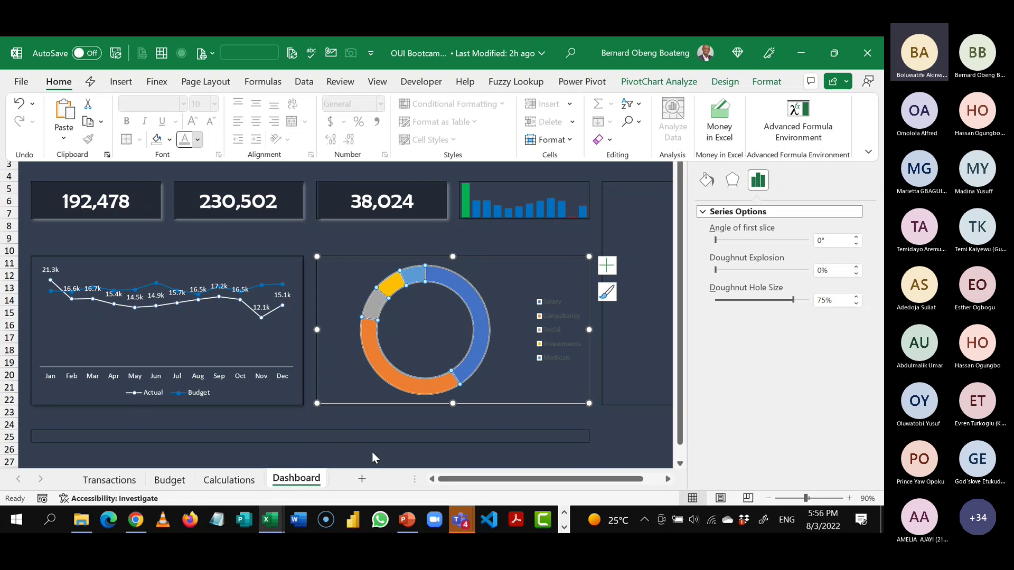
- Switch to the recovered OUI%20Bootcamp_Start workbook, enable its content and make it a trusted document
key("alt+Tab")
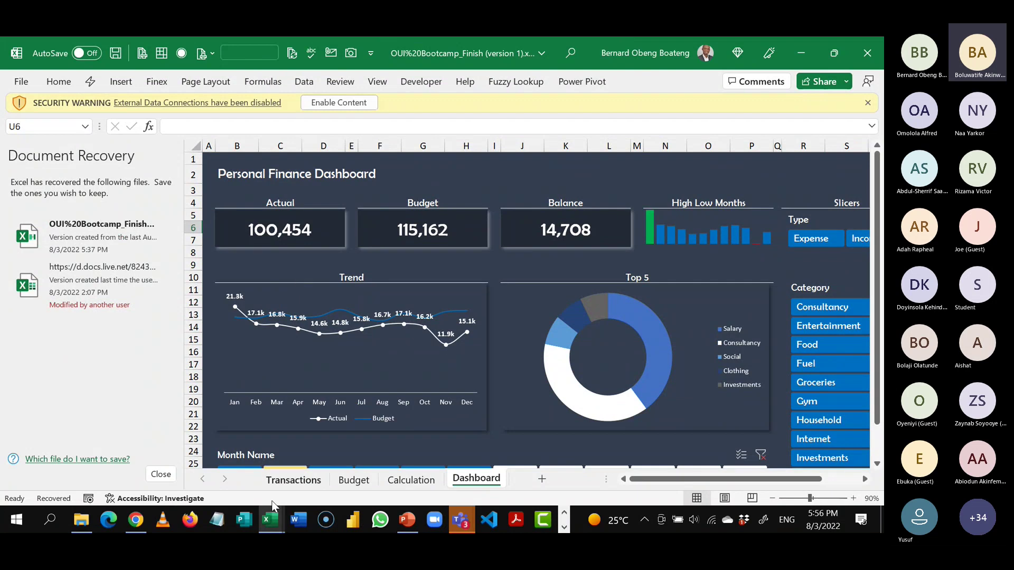
left_click(268, 529)
left_click(237, 486)
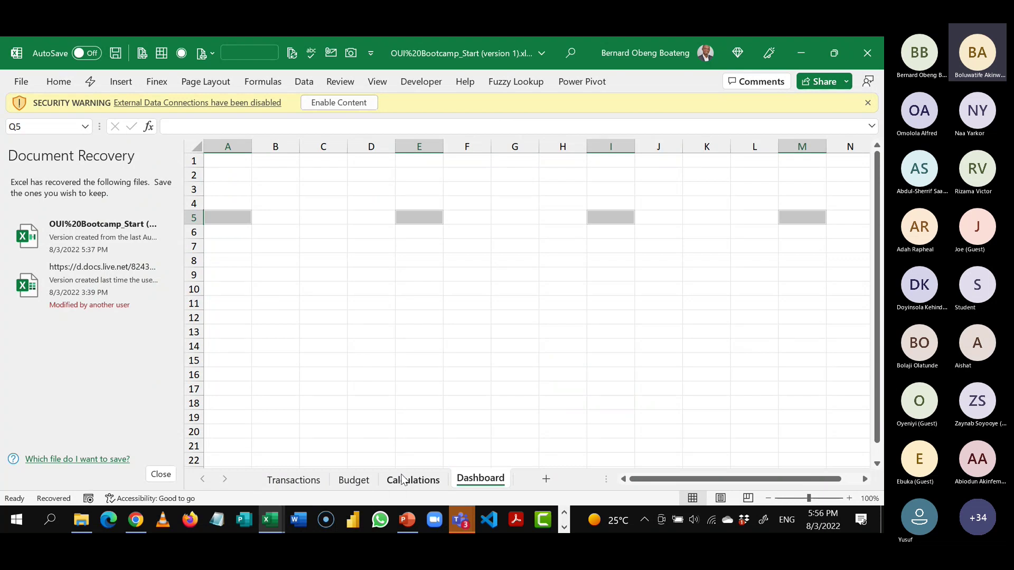
left_click(330, 106)
left_click(491, 318)
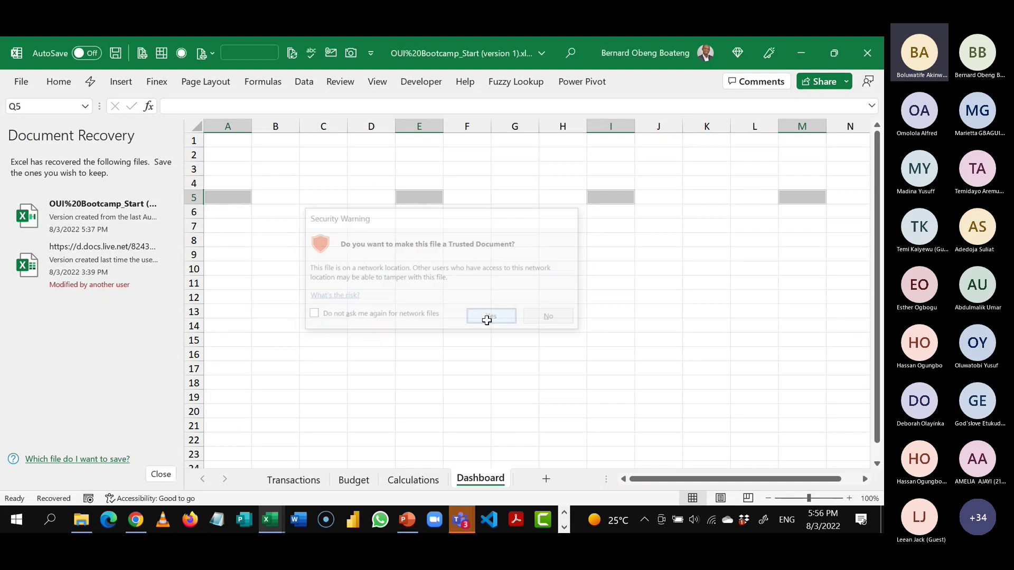
- Save the recovered start workbook as OUI%20Bootcamp_Start(AutoRecovered).xlsx in the OUI Bootcamp folder
mouse_move(124, 227)
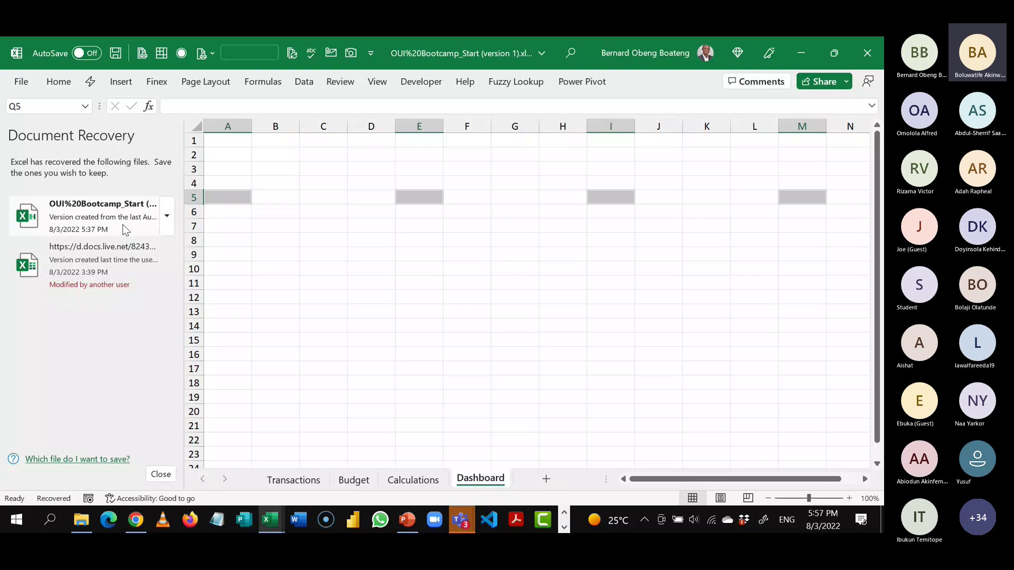
left_click(165, 228)
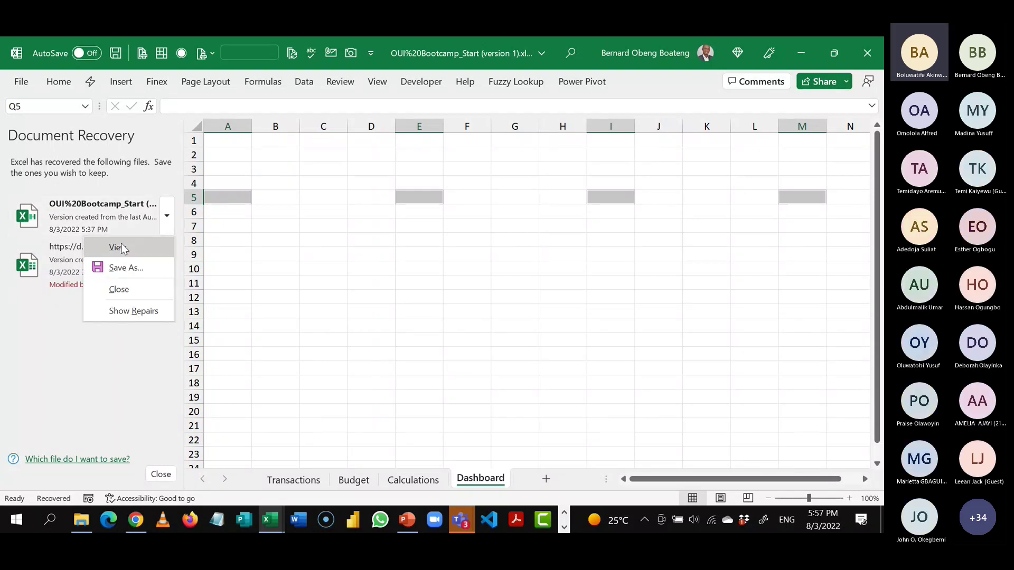
left_click(119, 217)
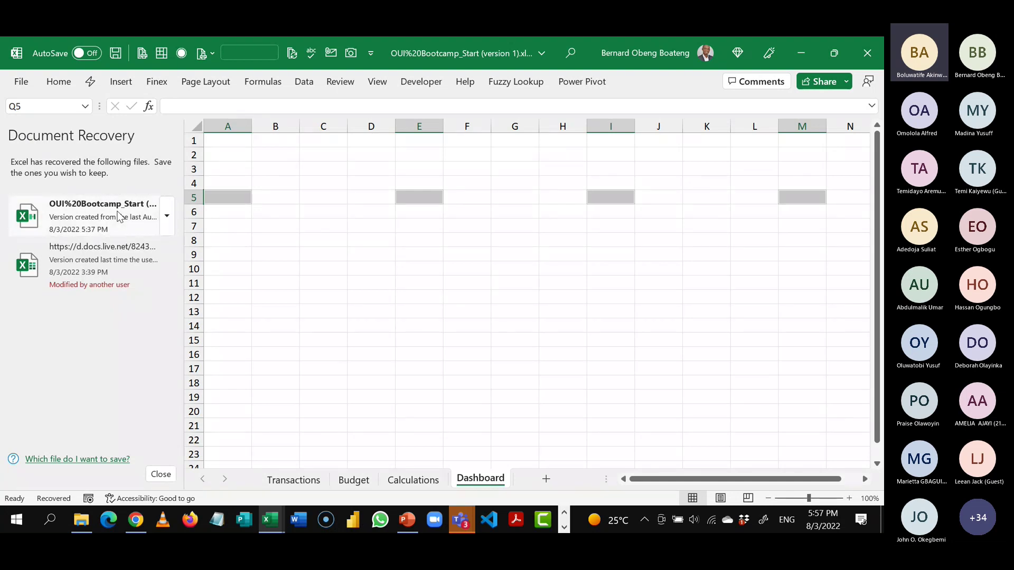
left_click(254, 198)
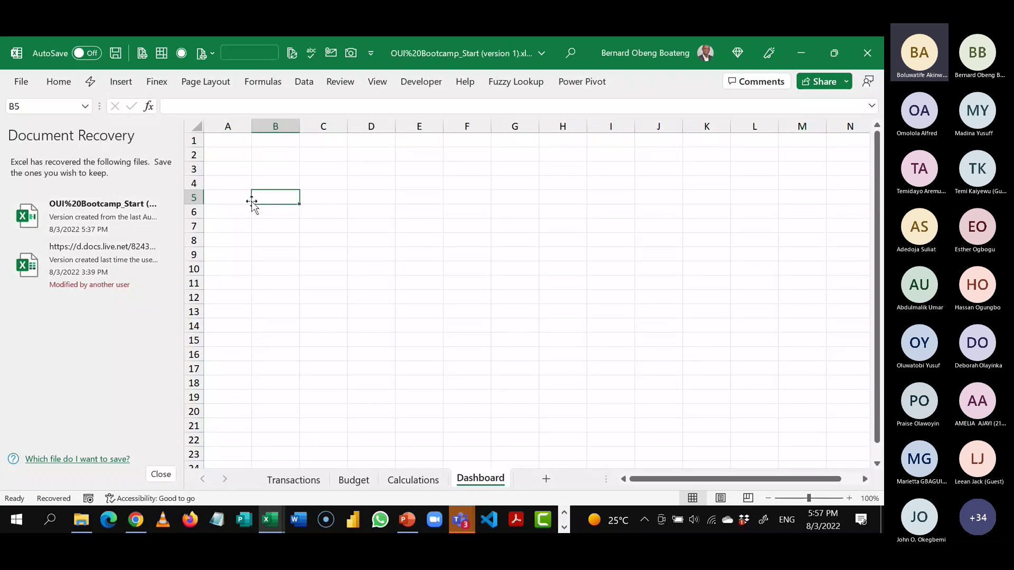
left_click(100, 218)
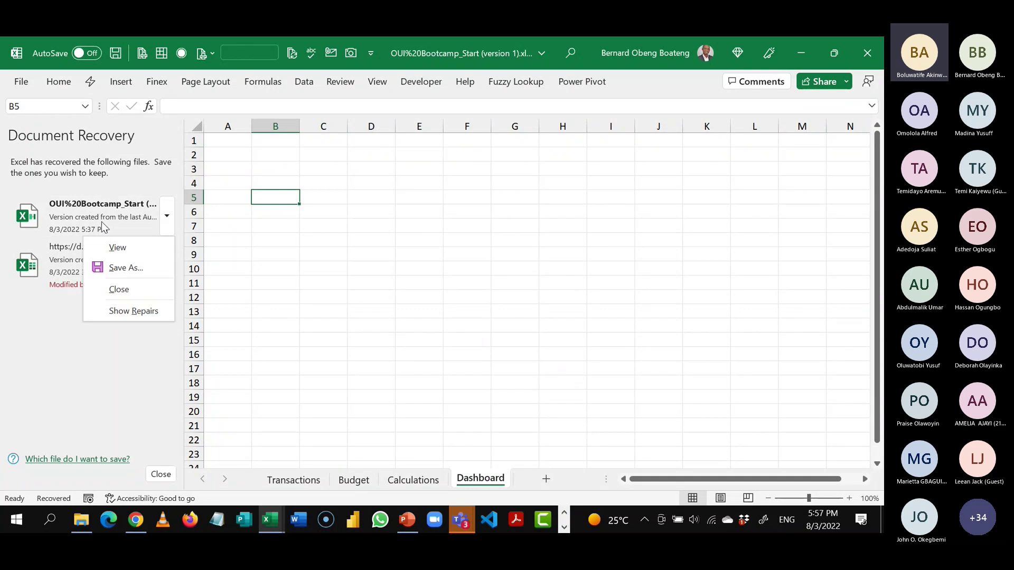
left_click(131, 264)
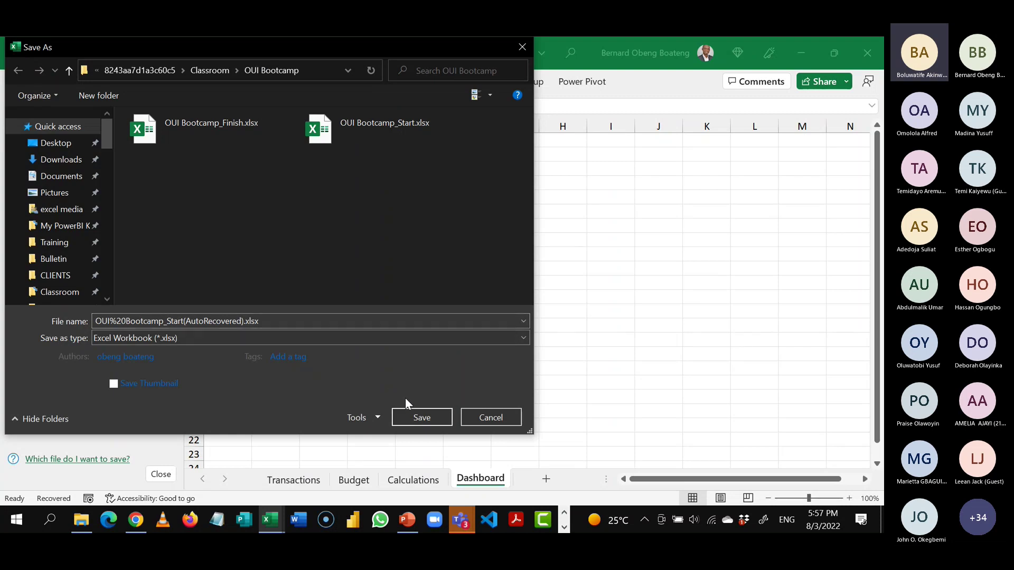
left_click(431, 417)
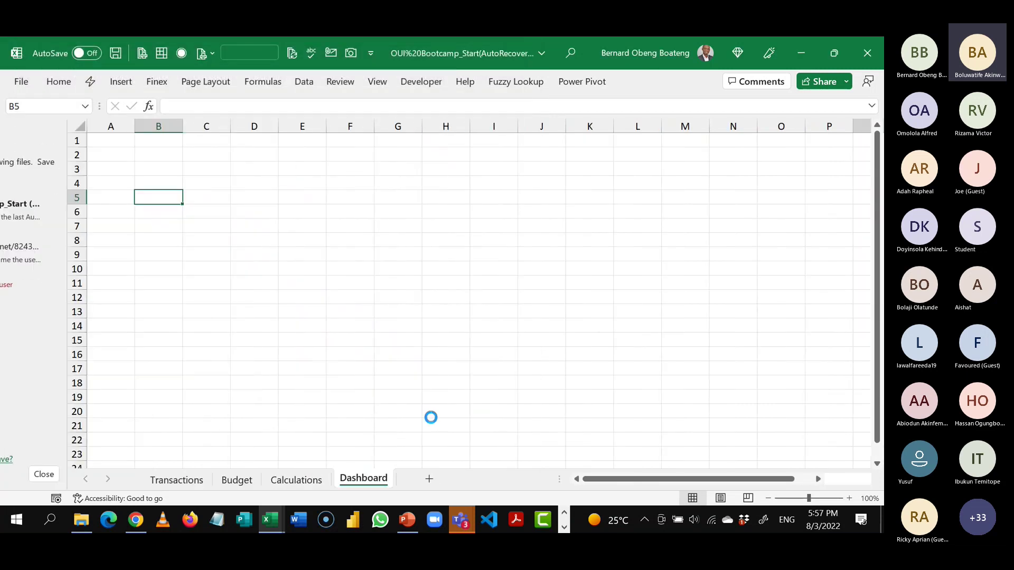
- Check the Calculations and Dashboard sheets of the recovered start workbook, dismissing the rename notice without saving
left_click(226, 481)
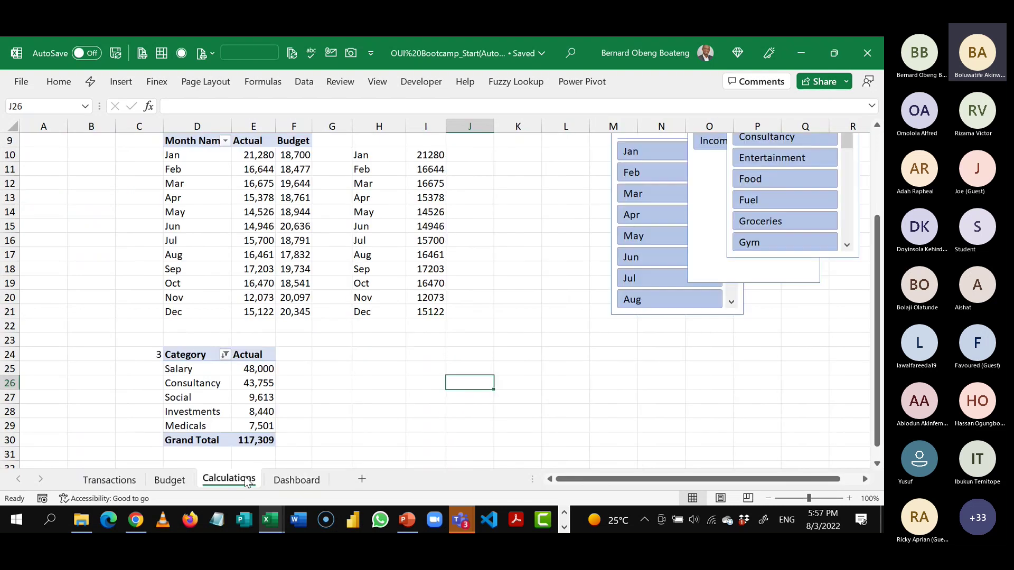
left_click(278, 480)
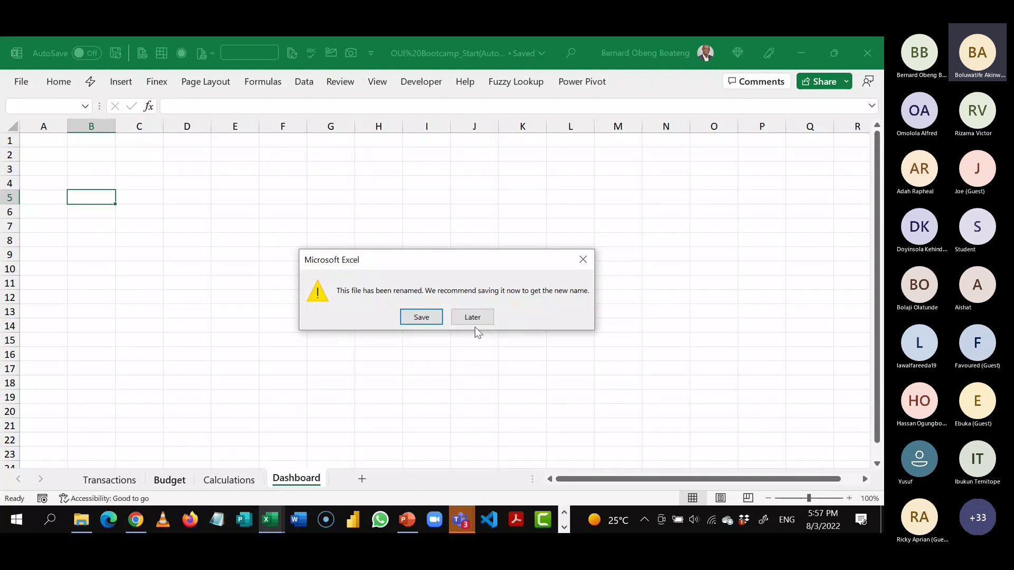
left_click(583, 259)
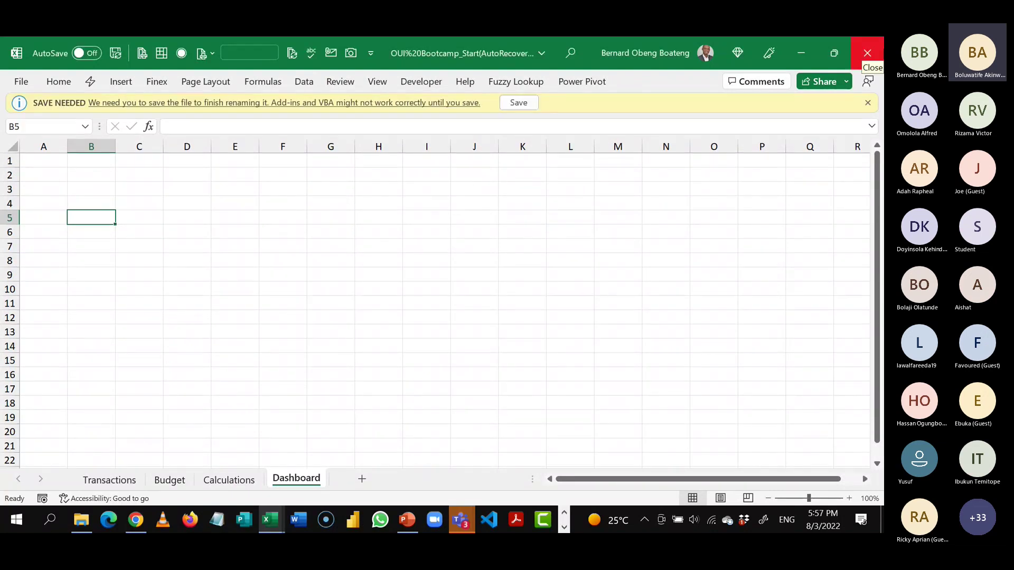
- Switch to the recovered OUI%20Bootcamp_Finish workbook, dismiss its document recovery list, enable content and make it a trusted document
mouse_move(279, 529)
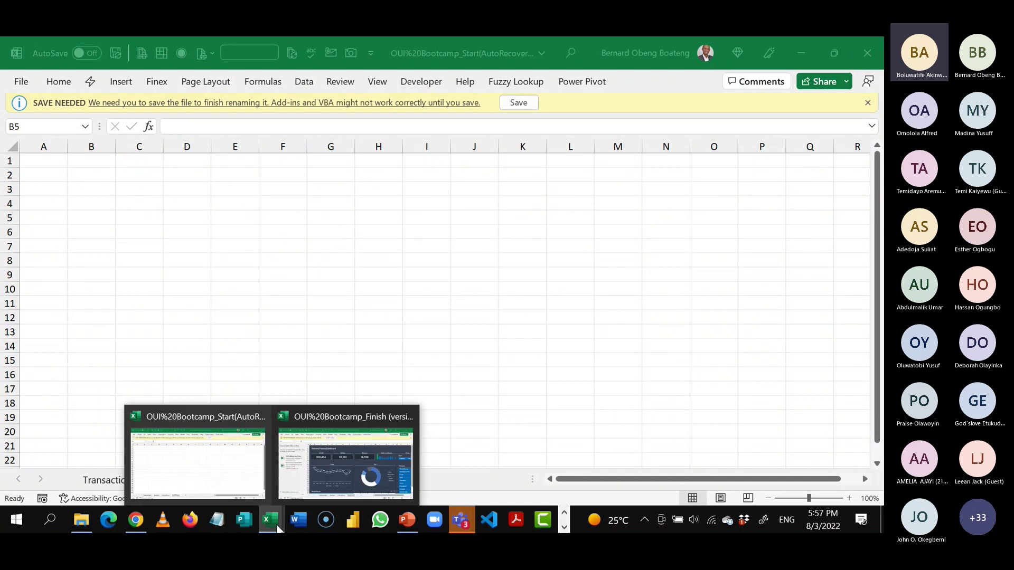
left_click(313, 481)
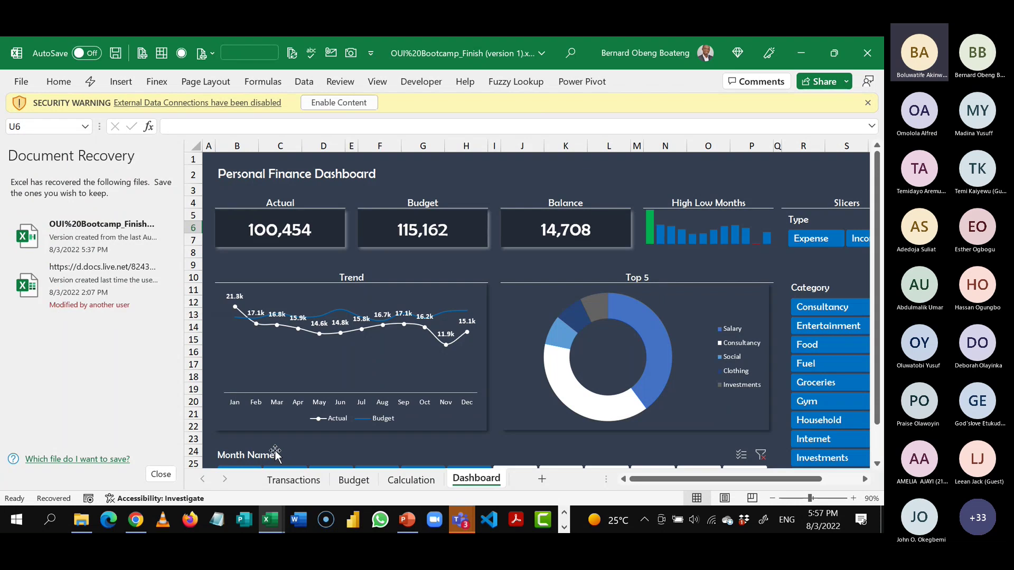
left_click(277, 521)
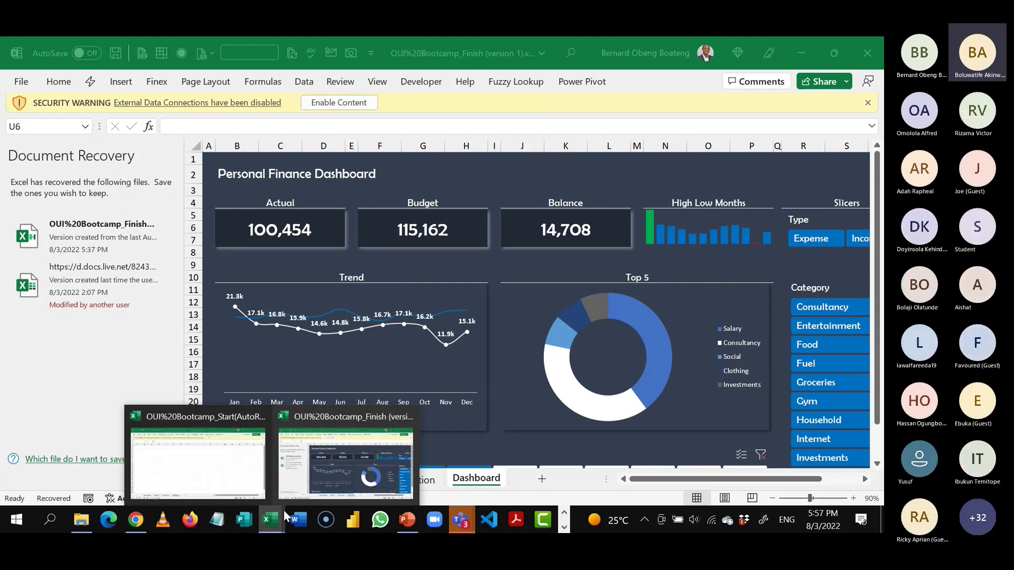
left_click(346, 481)
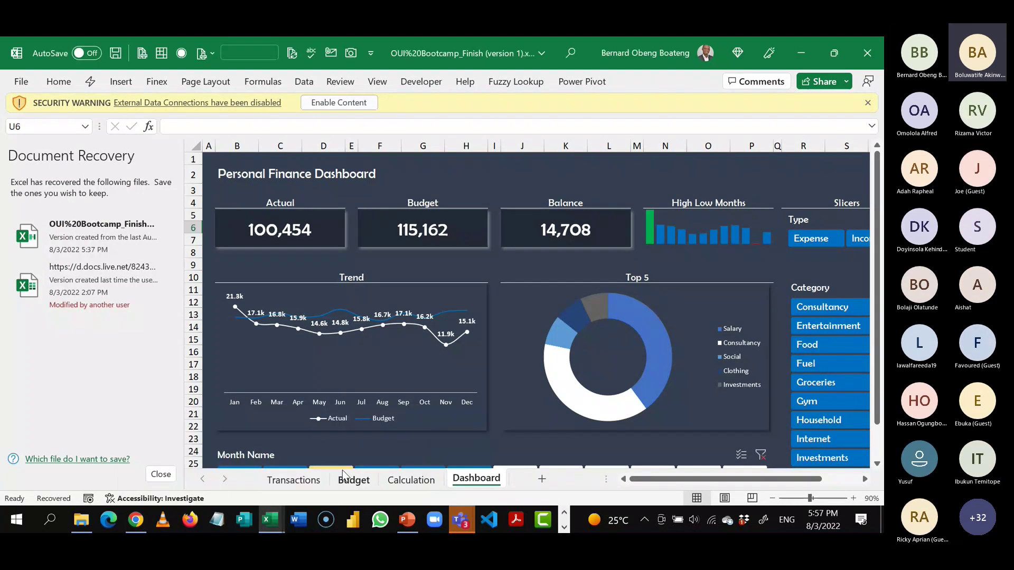
left_click(168, 474)
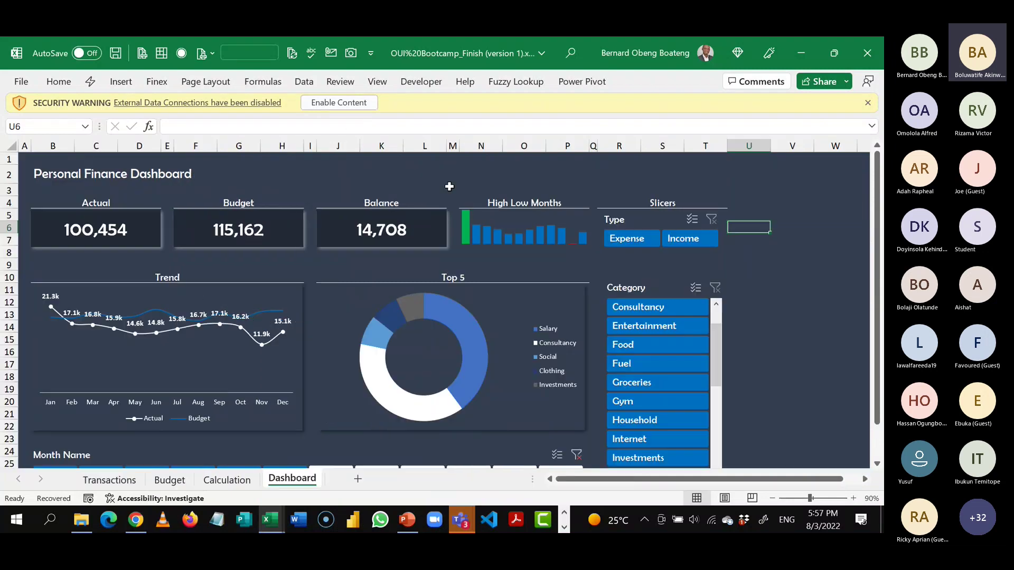
left_click(349, 101)
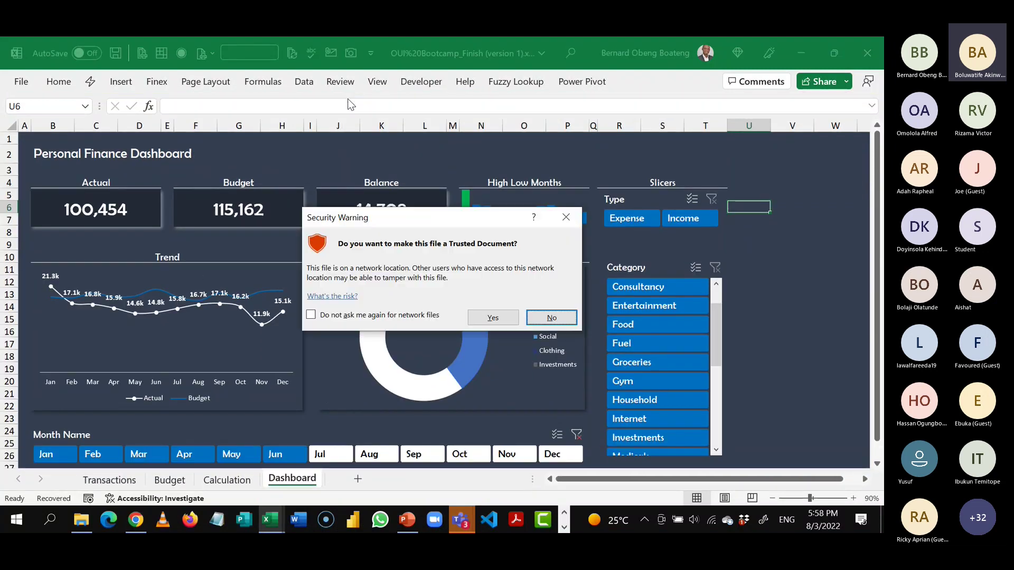
left_click(494, 320)
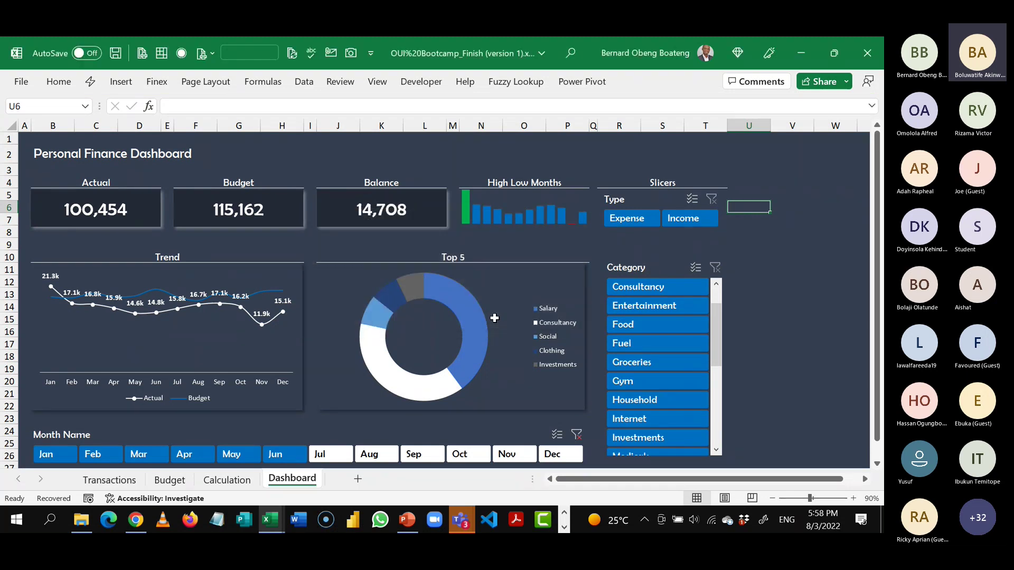
- Examine the Top 5 doughnut chart on the Dashboard together with the cells around and behind it
left_click(817, 255)
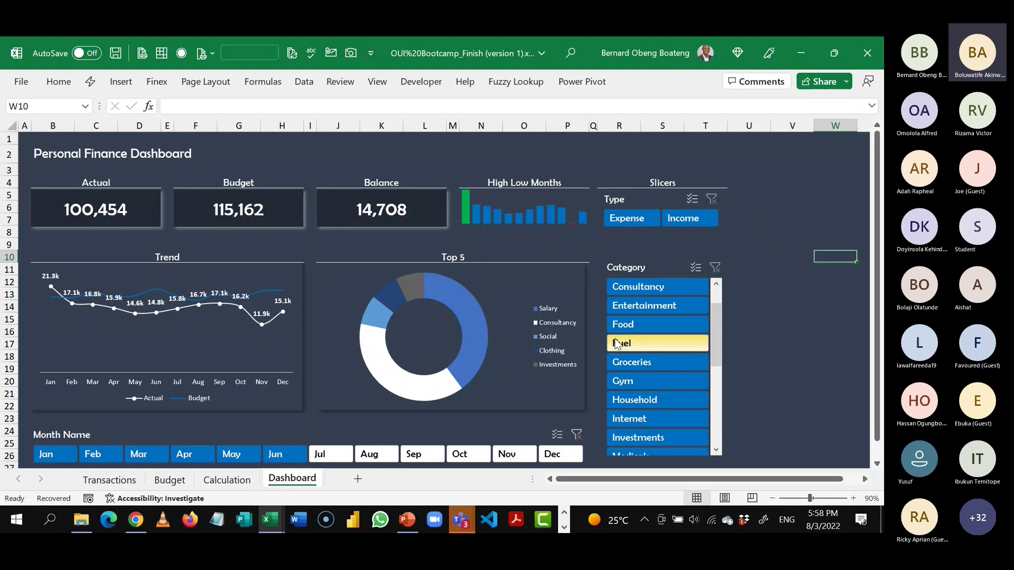
left_click(576, 300)
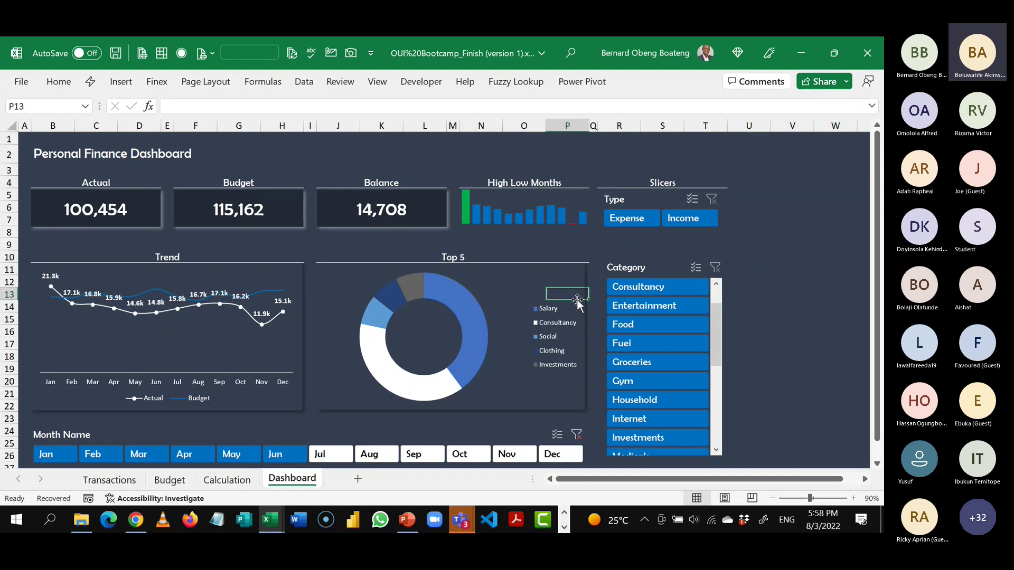
left_click(577, 301)
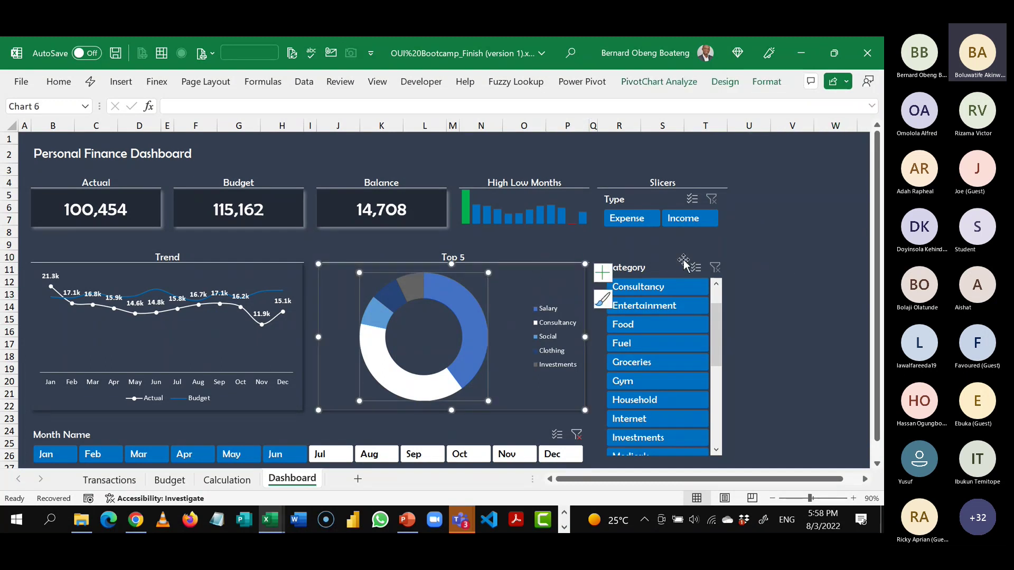
left_click(559, 255)
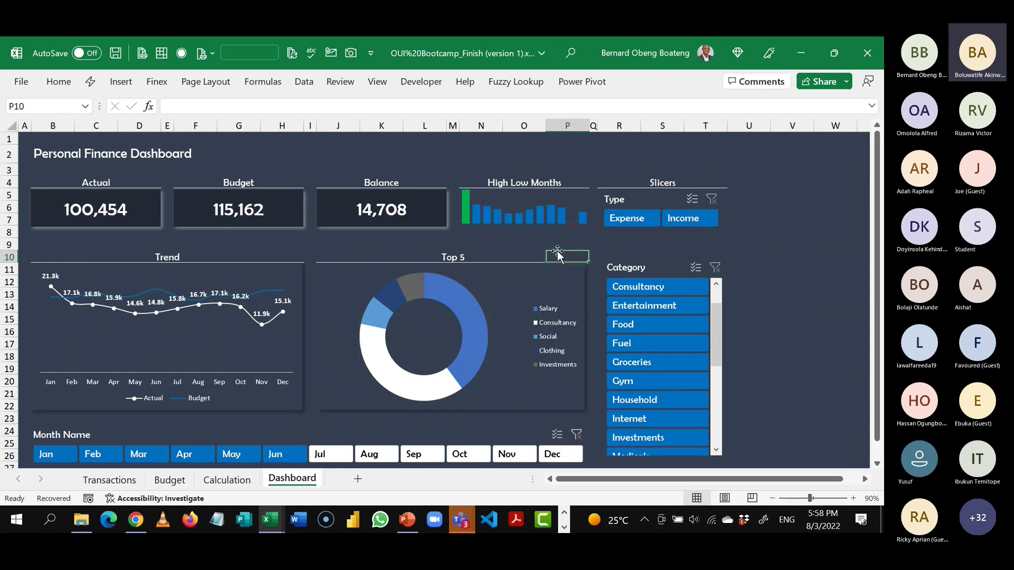
left_click(354, 379)
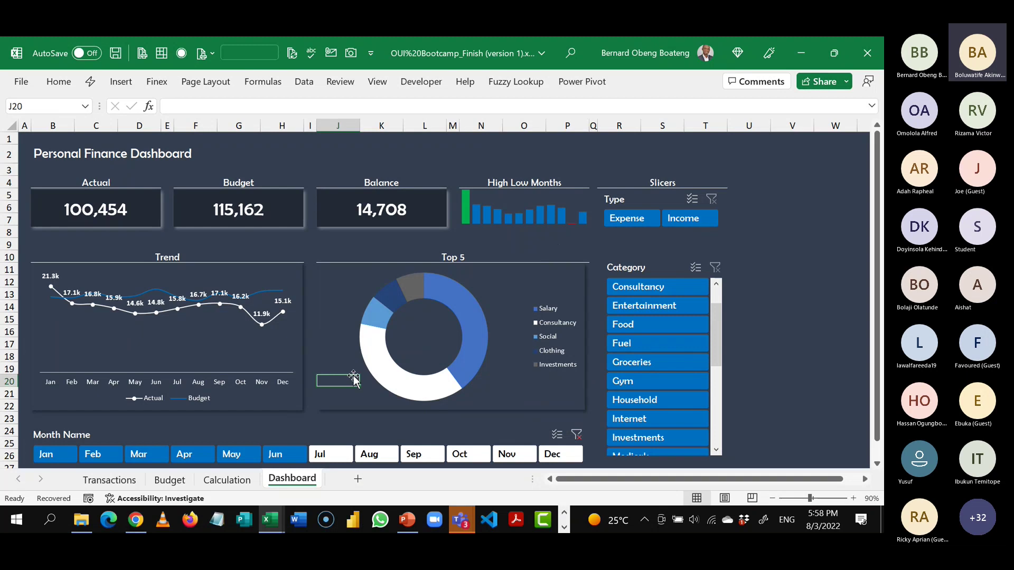
left_click_drag(354, 379, 354, 292)
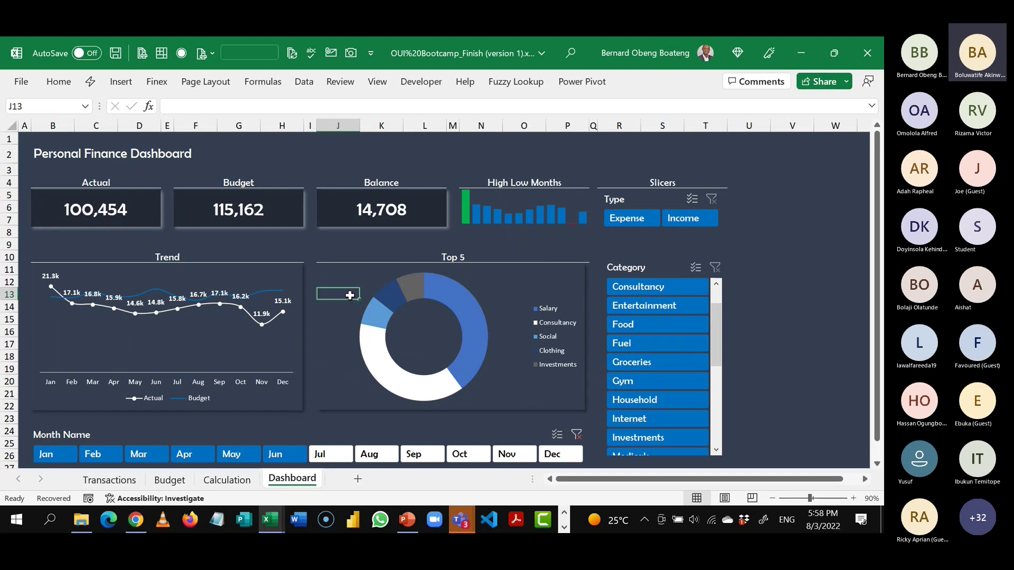
left_click(477, 281)
left_click(526, 274)
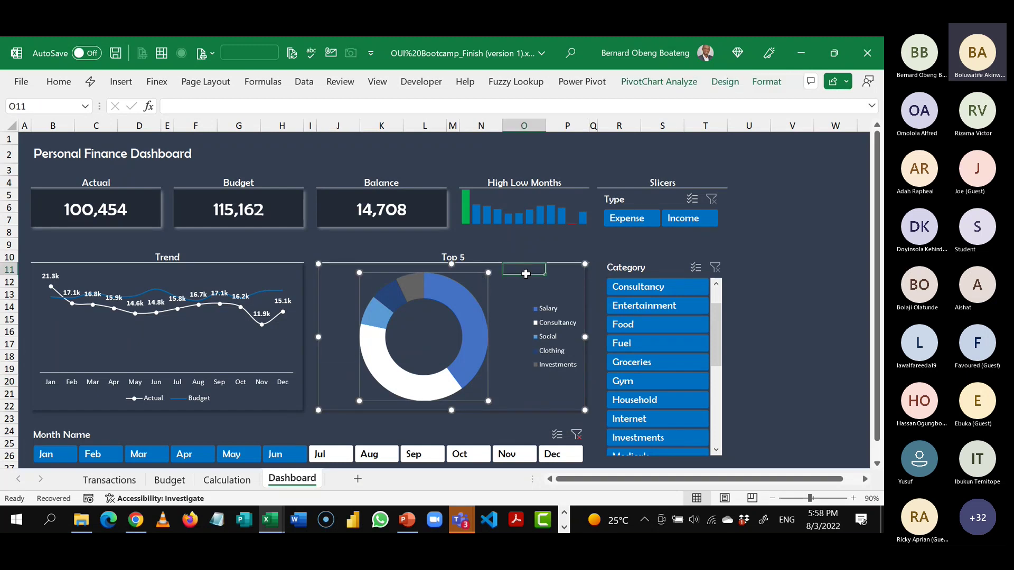
left_click(567, 295)
left_click(500, 299)
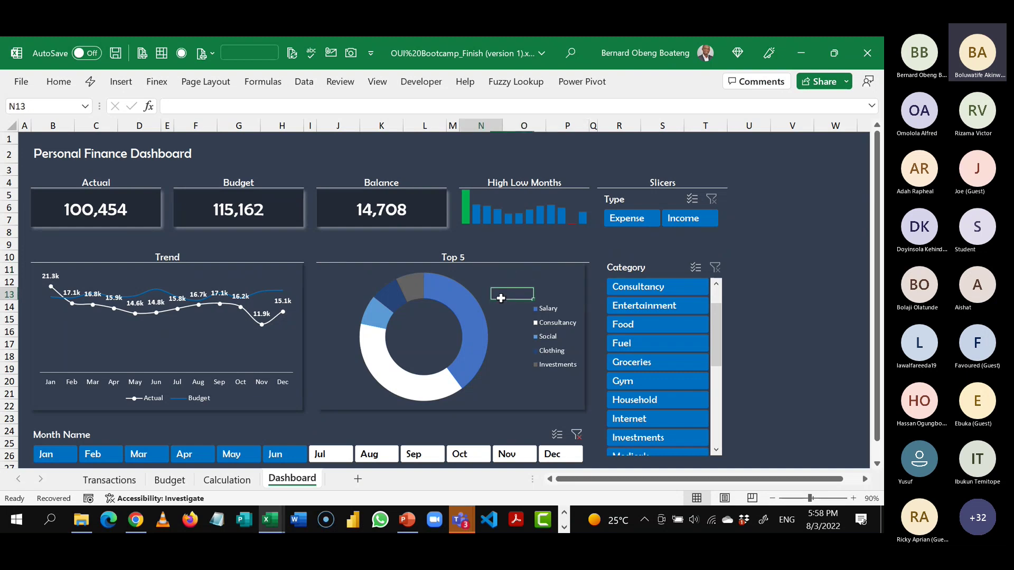
left_click(501, 369)
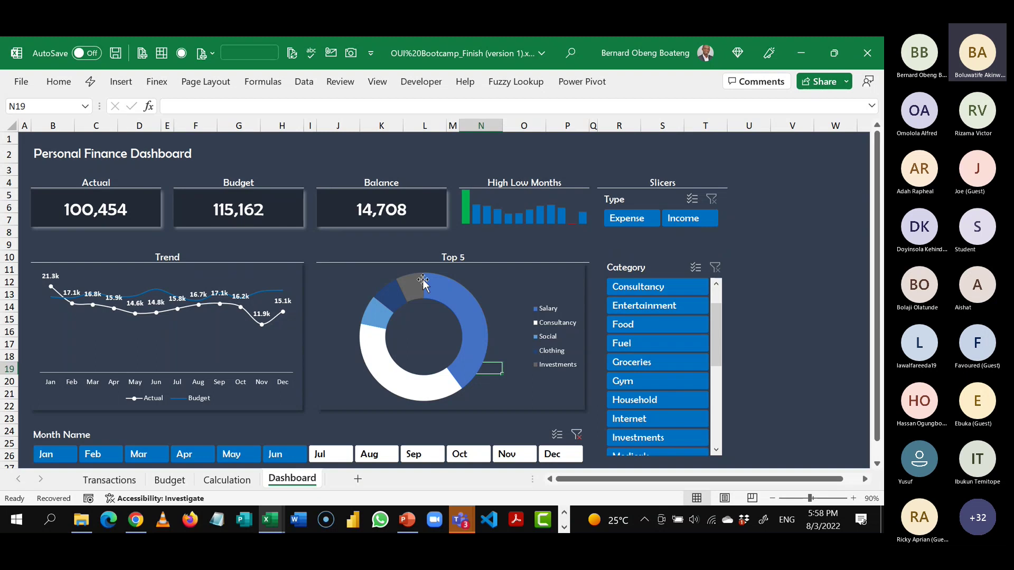
- Look through the design options and colour palettes for the Top 5 doughnut chart without applying any
left_click(528, 295)
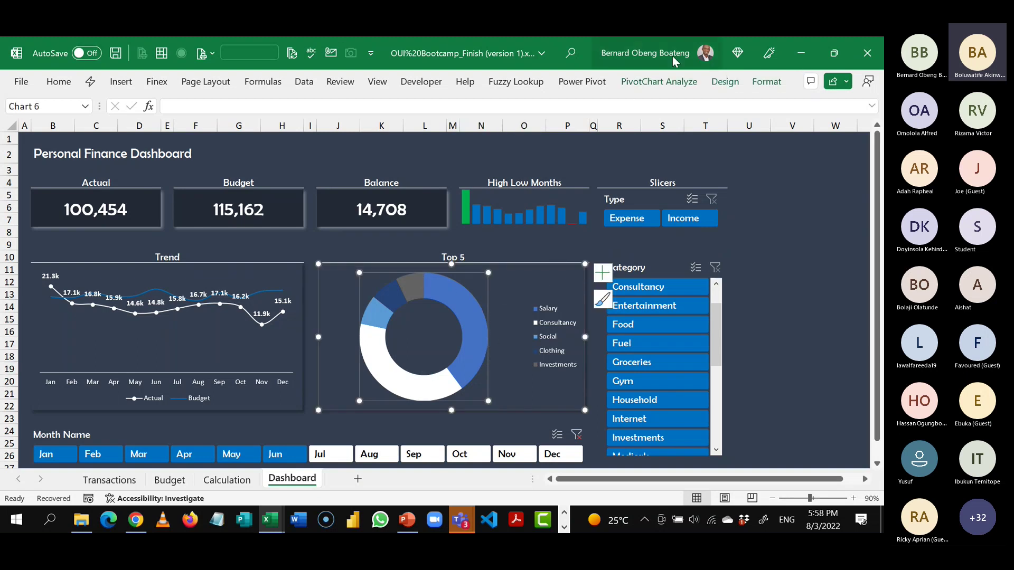
left_click(766, 82)
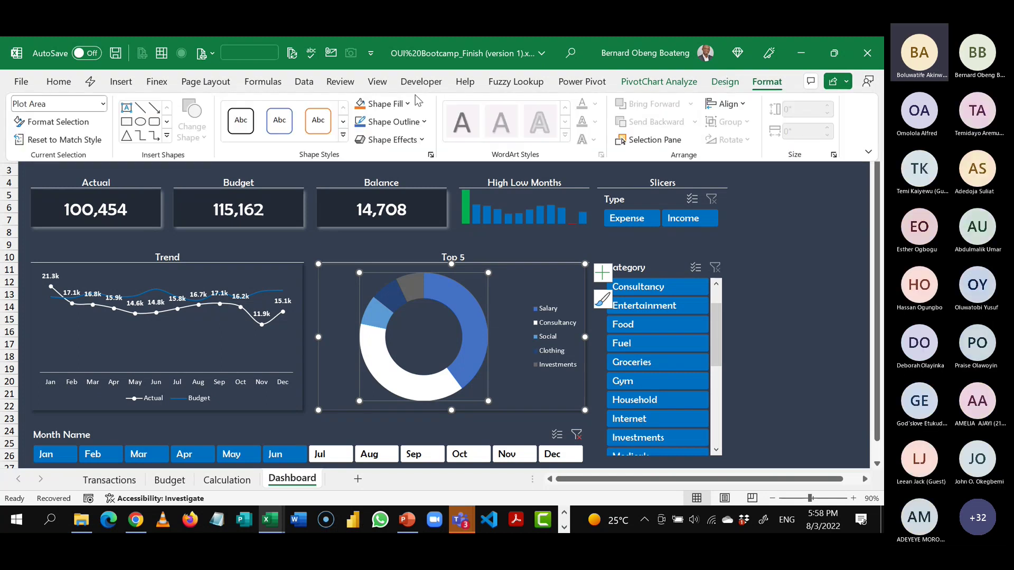
left_click(659, 82)
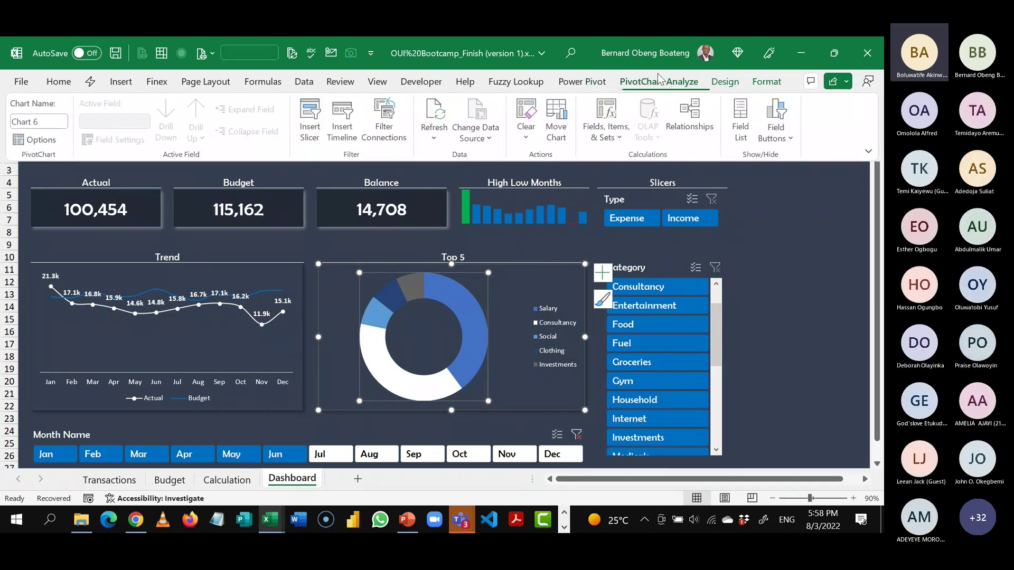
left_click(734, 84)
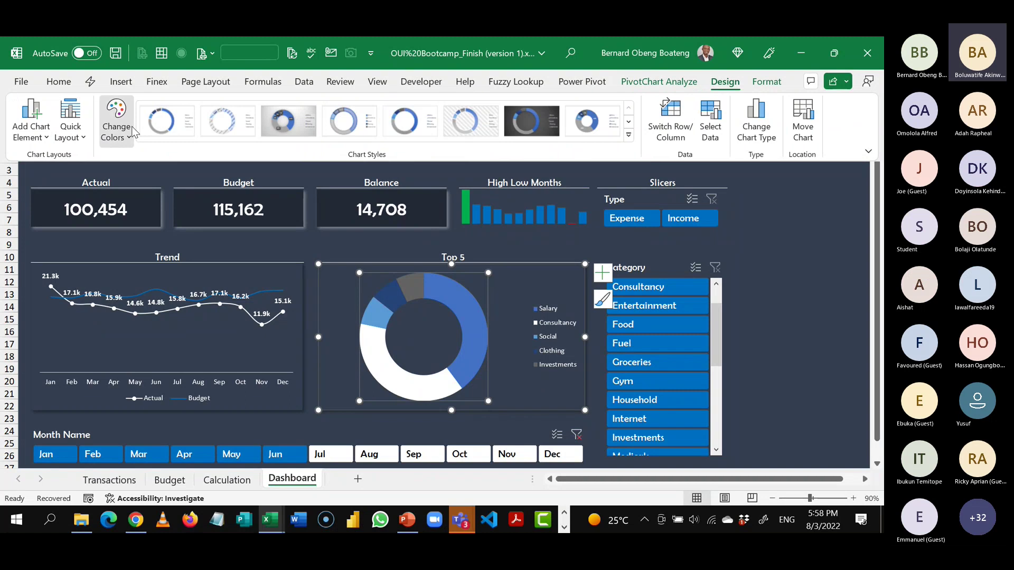
left_click(133, 133)
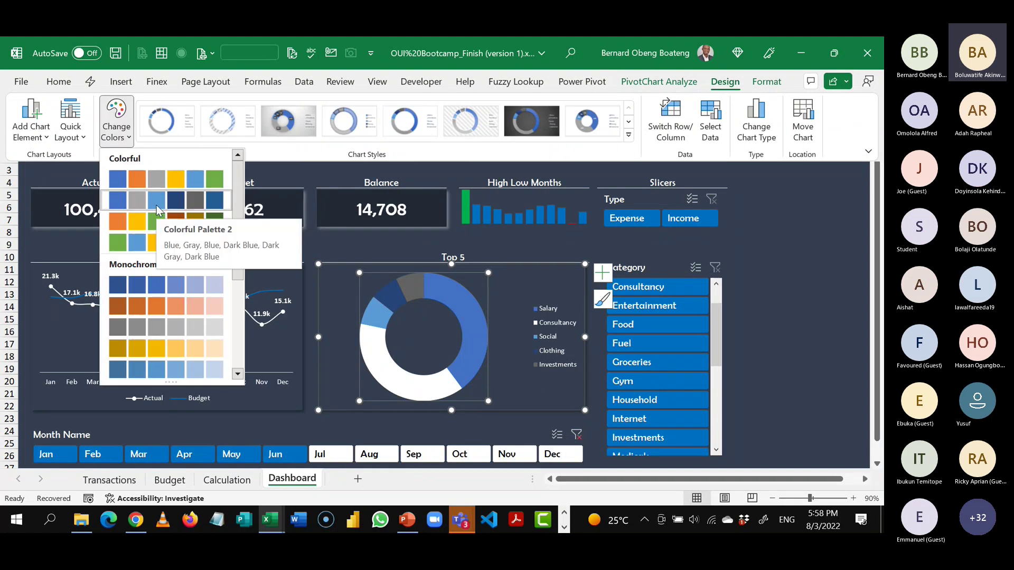
key("Escape")
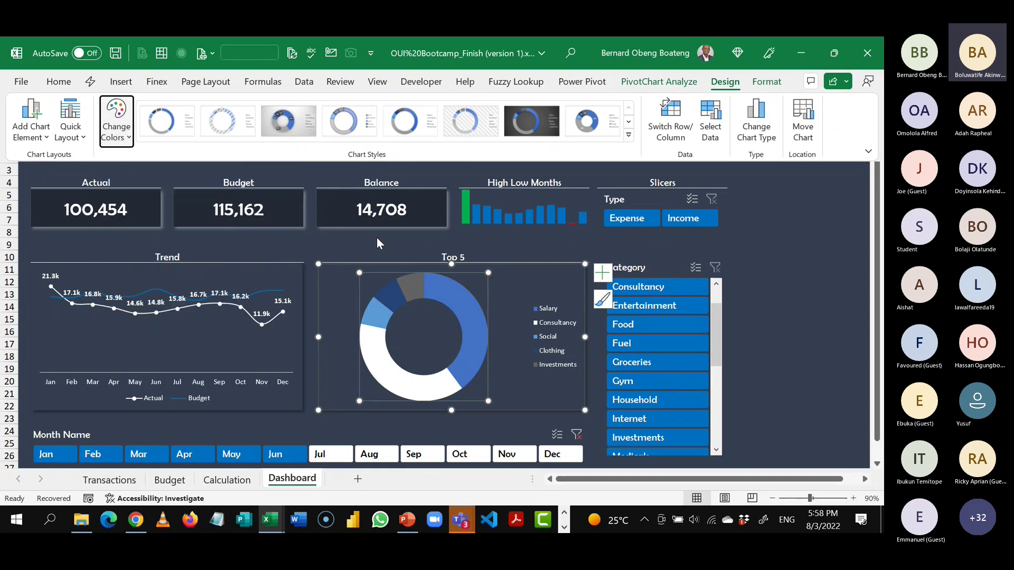
key("Escape")
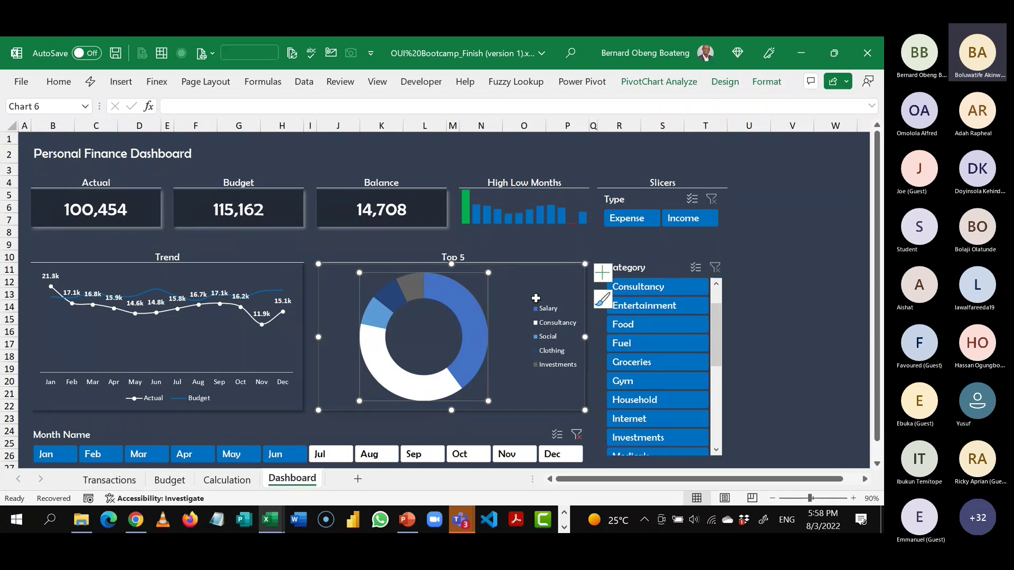
- Check which PivotTables the Type slicer is connected to and close its report connections without changes
left_click(832, 308)
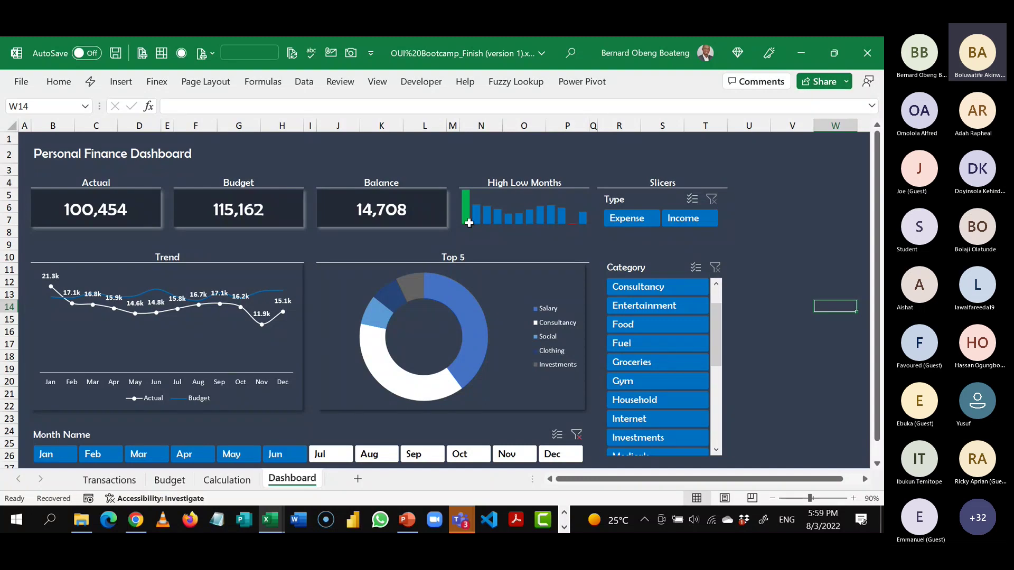
left_click(631, 200)
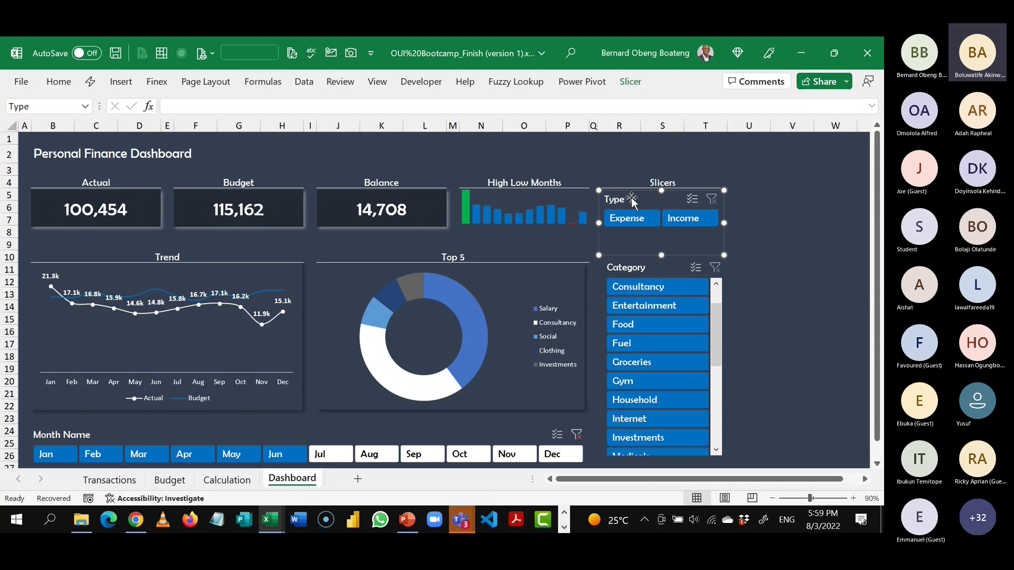
right_click(633, 203)
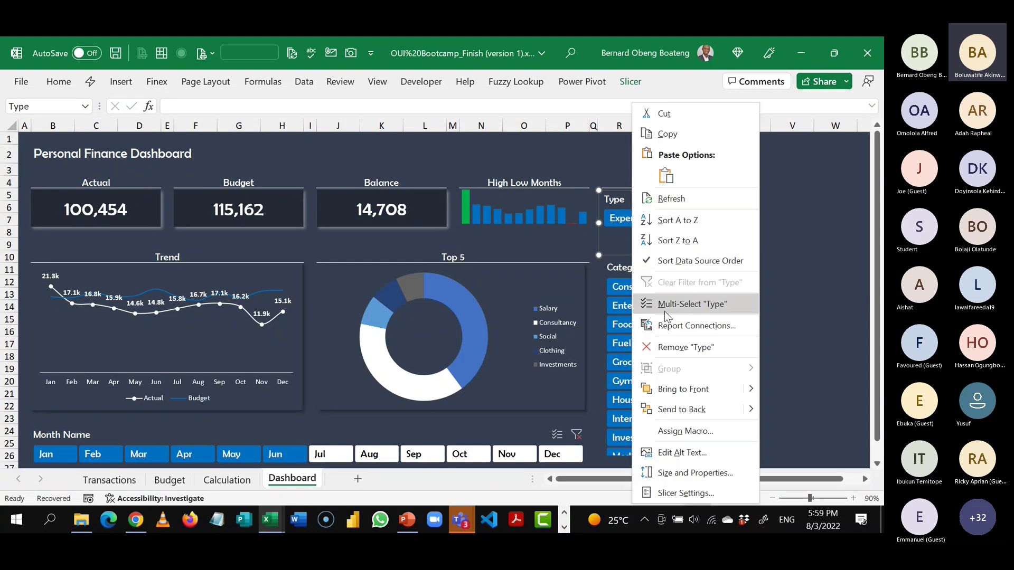
left_click(670, 325)
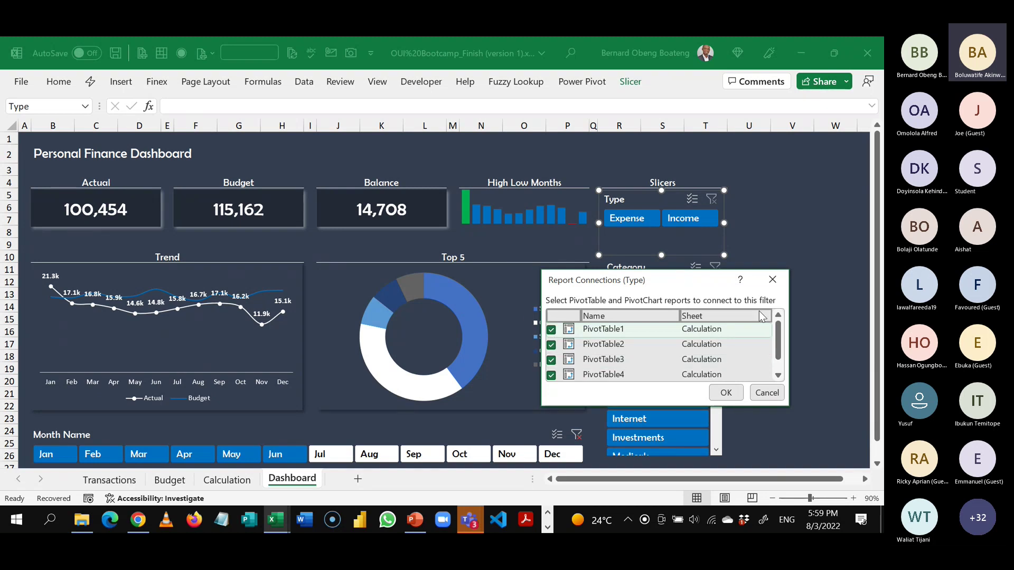
left_click(773, 279)
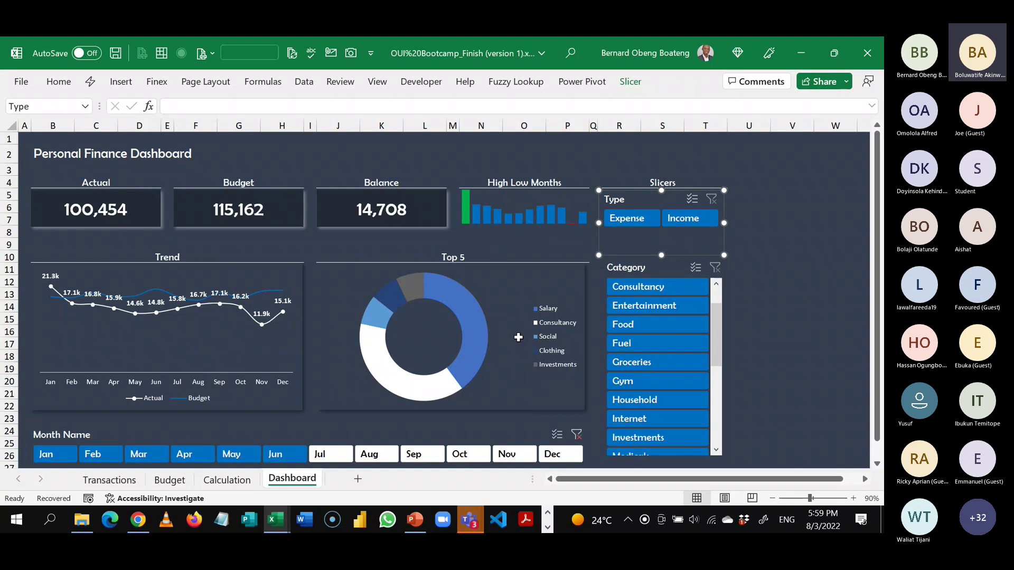
- With the Category slicer filtered to Consultancy, check its report connections without changes, and clear the filter
left_click(654, 294)
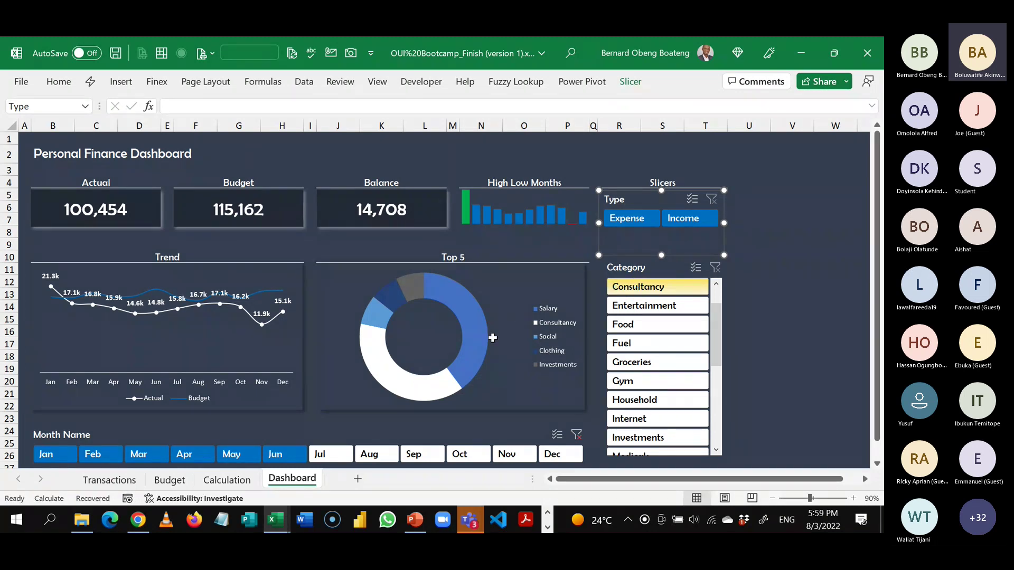
right_click(639, 267)
left_click(679, 332)
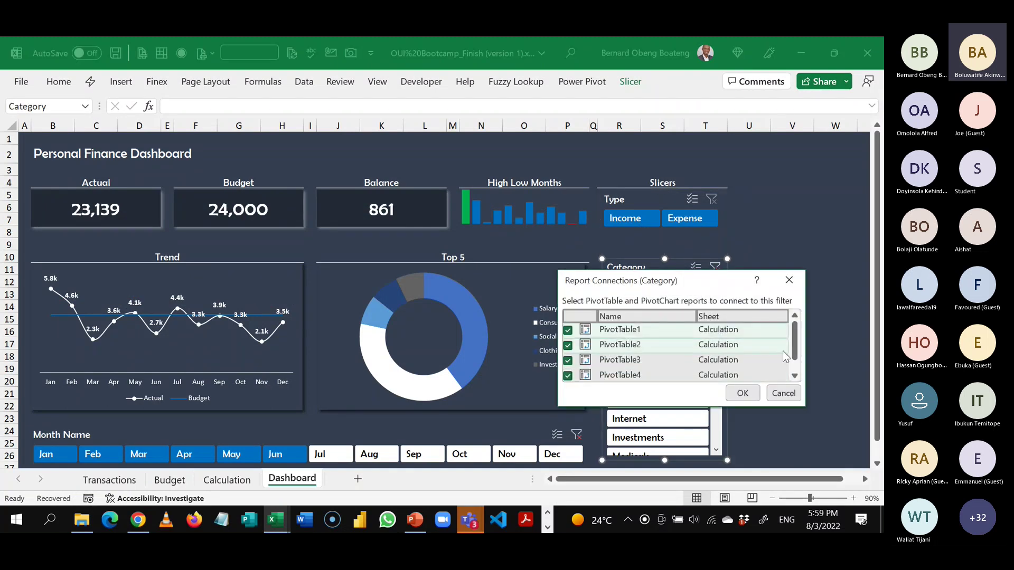
scroll(794, 351, "down", 1)
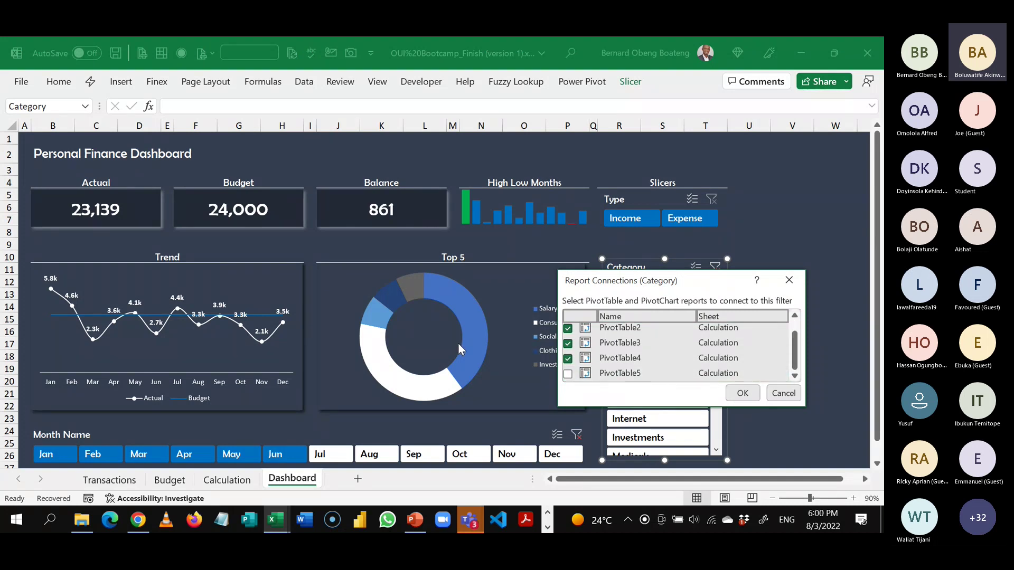
left_click(797, 284)
left_click(797, 284)
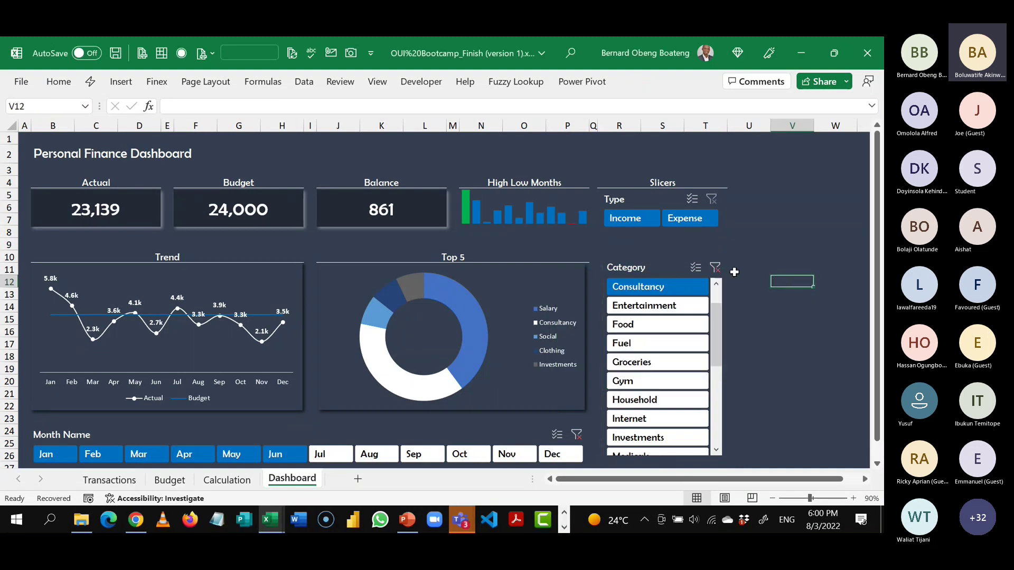
left_click(716, 268)
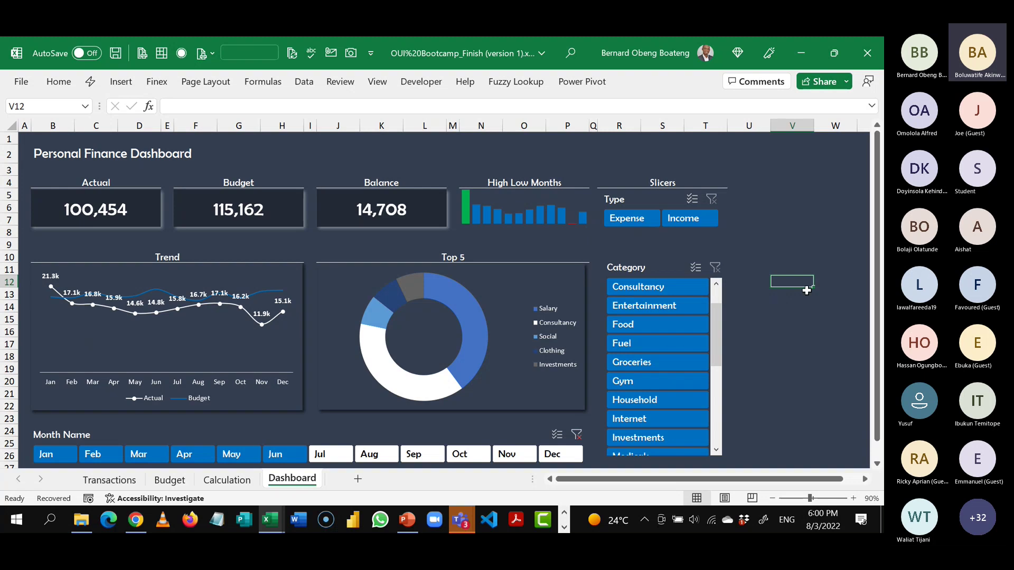
- View the Transactions and Budget sheets of the finished workbook
left_click(787, 303)
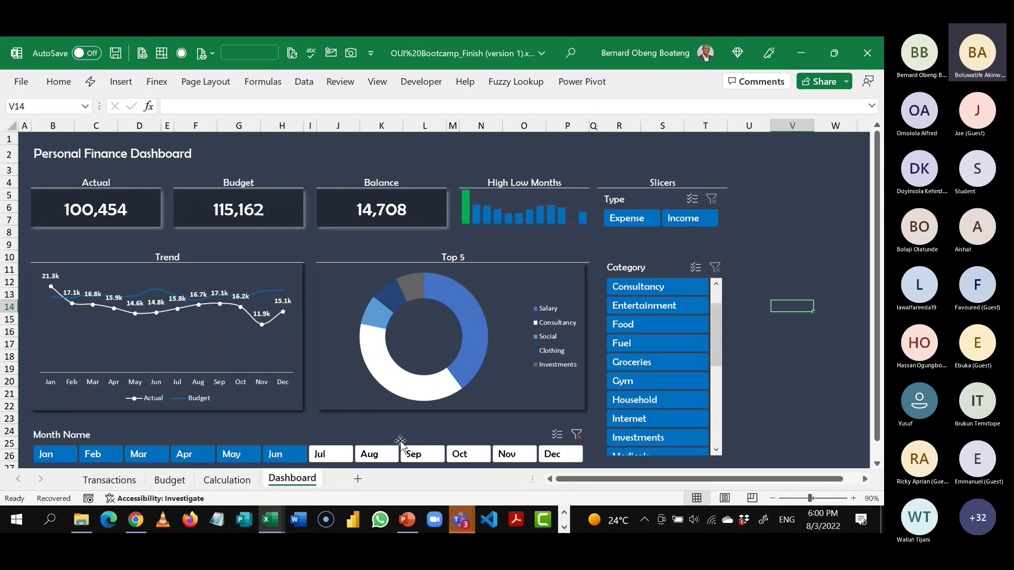
left_click(129, 482)
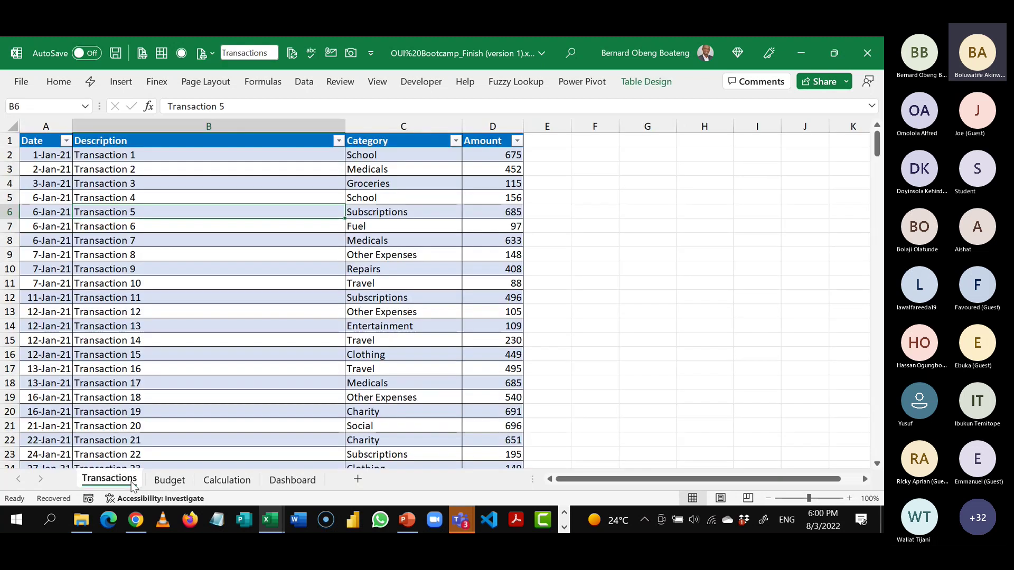
left_click(167, 481)
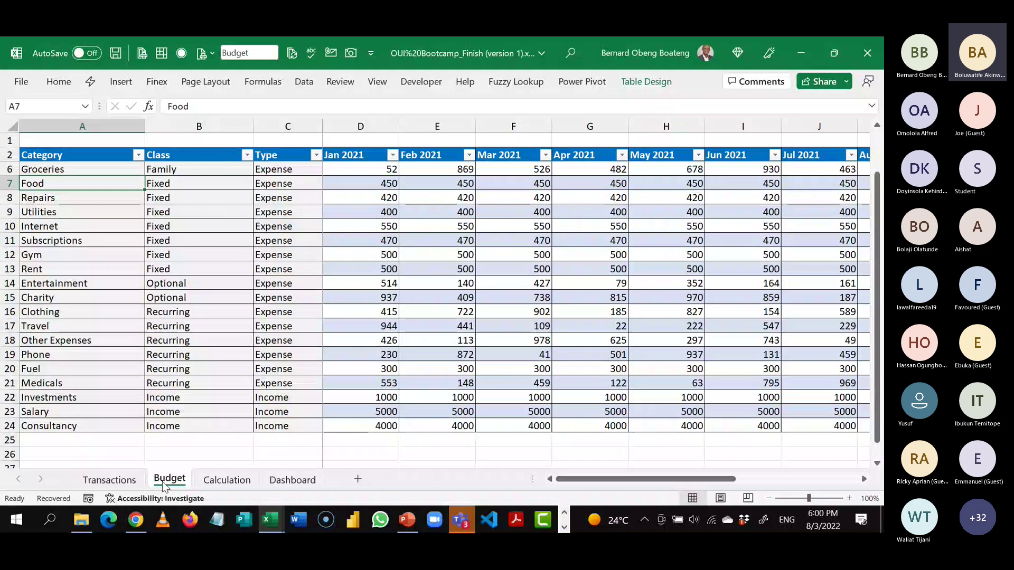
- Show the Tools of Trade slide in the OUI Presentation in PowerPoint, and return to the OUI%20Bootcamp_Finish workbook in Excel
key("alt+Tab")
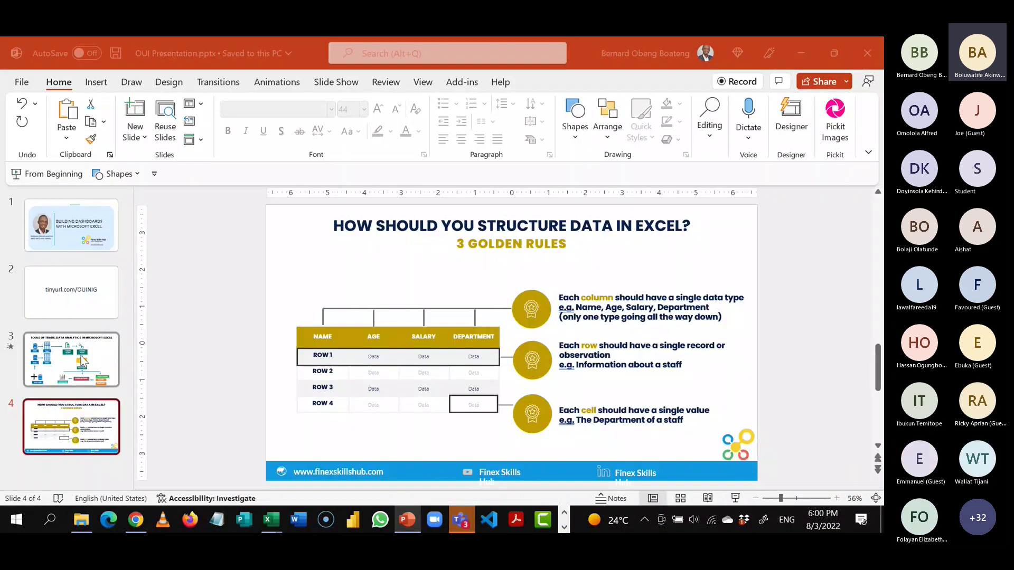
left_click(82, 360)
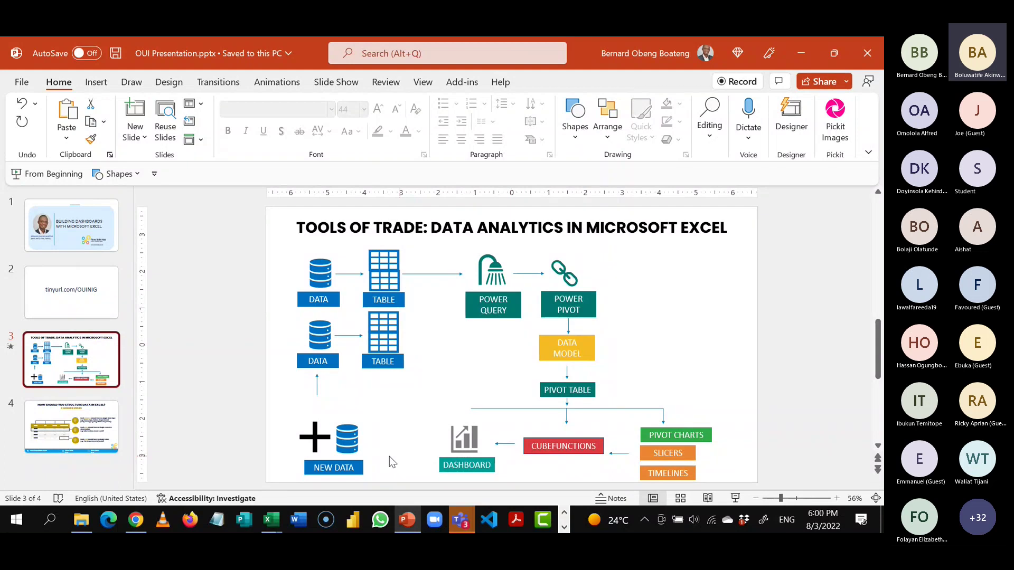
mouse_move(270, 523)
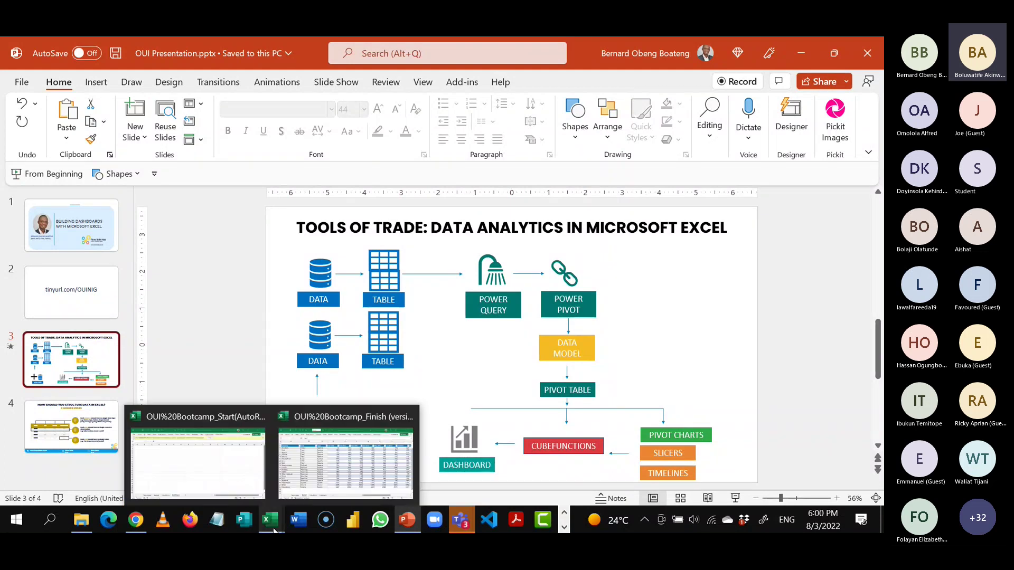
left_click(346, 468)
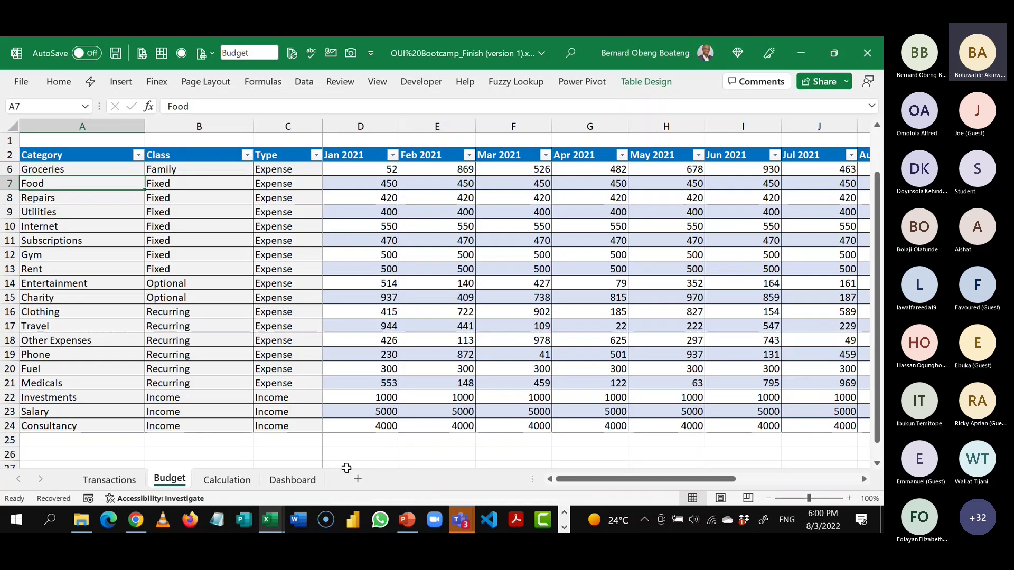
- Review the Calculation sheet from the monthly and category pivot tables up to its first row
left_click(227, 480)
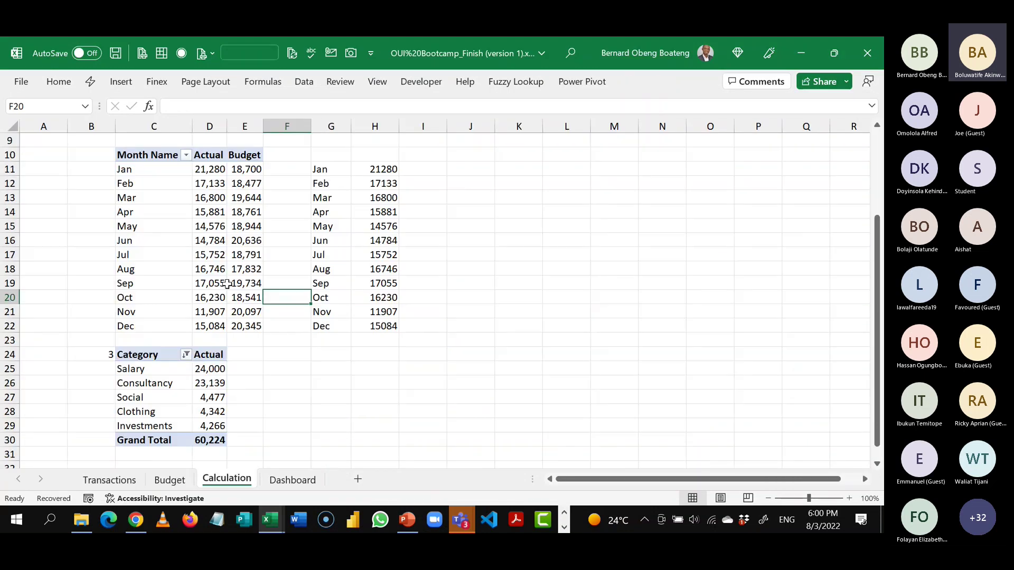
left_click(229, 284)
key("Up")
key("Up")
key("Up")
key("Up")
key("Up")
key("Up")
key("Up")
key("Up")
key("Up")
key("Up")
key("Up")
key("Up")
key("Up")
key("Up")
key("Up")
key("Up")
key("Up")
key("Up")
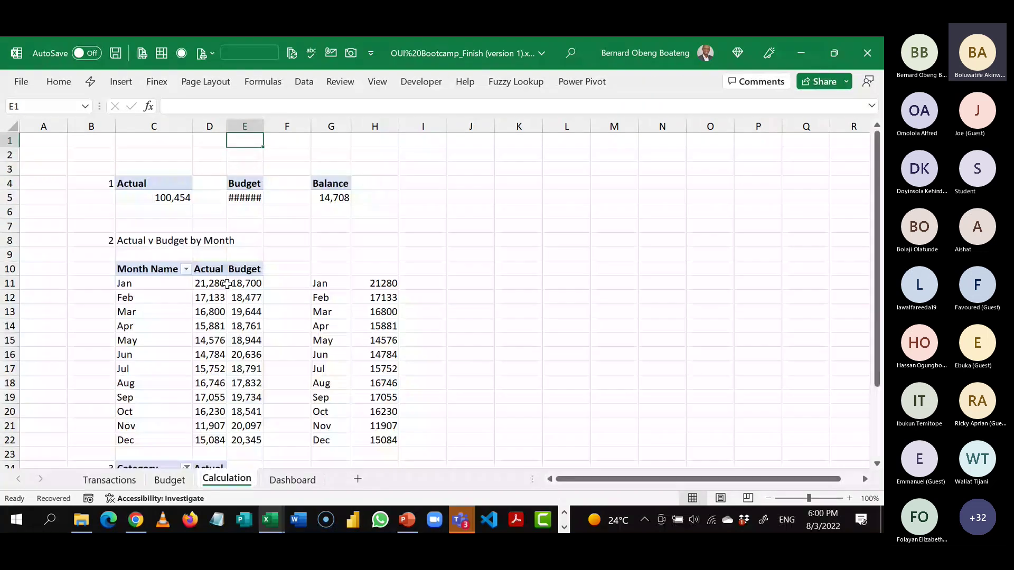
- View the Dashboard, Transactions and Budget sheets of the finished workbook, and return to its Dashboard sheet
key("Down")
key("Down")
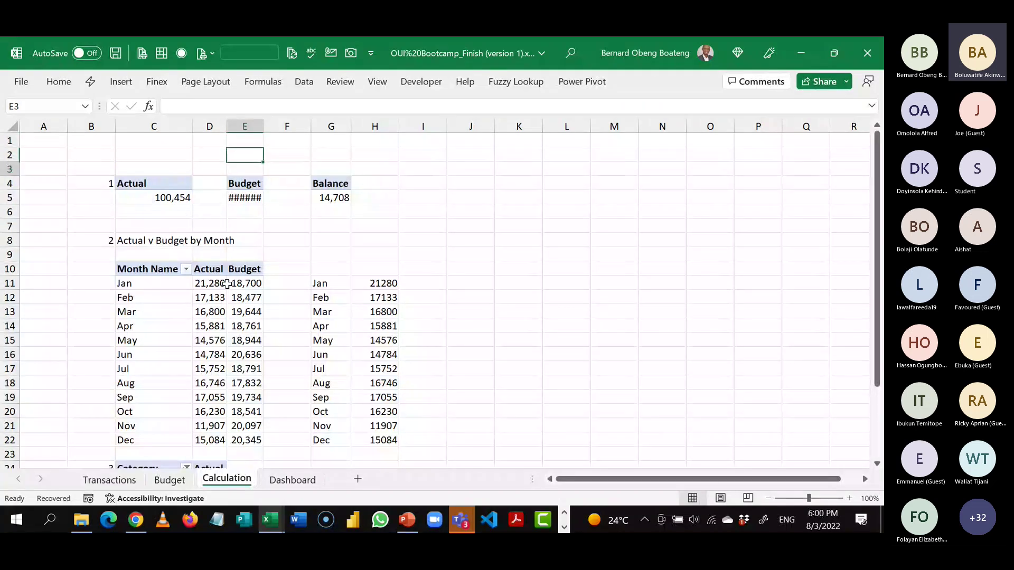
left_click(278, 482)
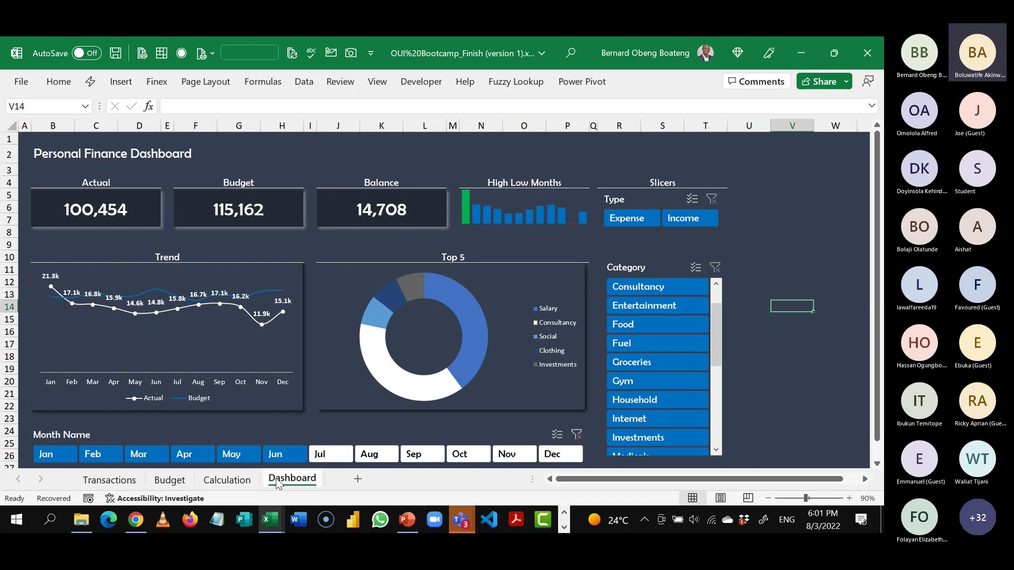
left_click(101, 479)
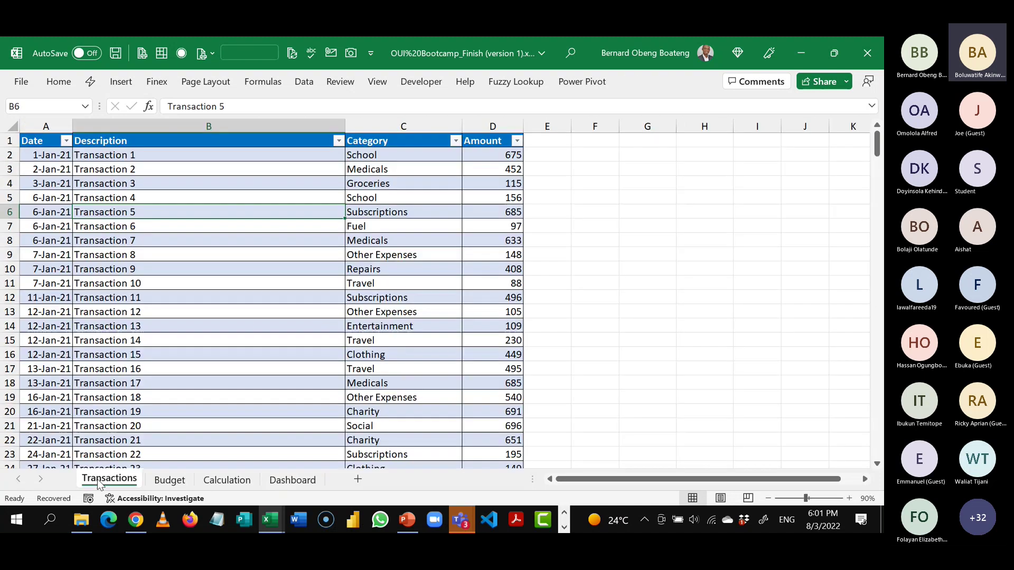
left_click(161, 481)
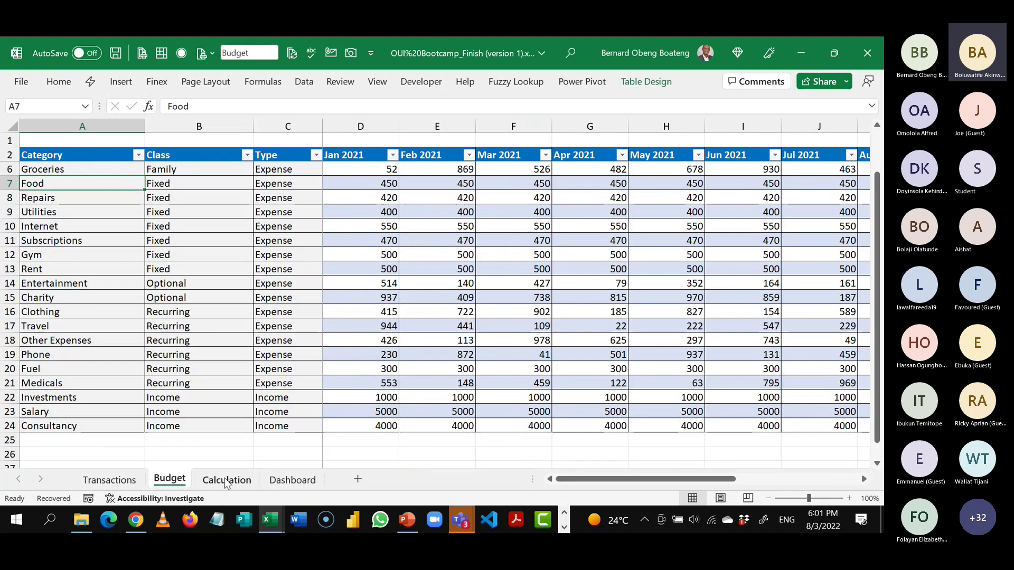
left_click(281, 481)
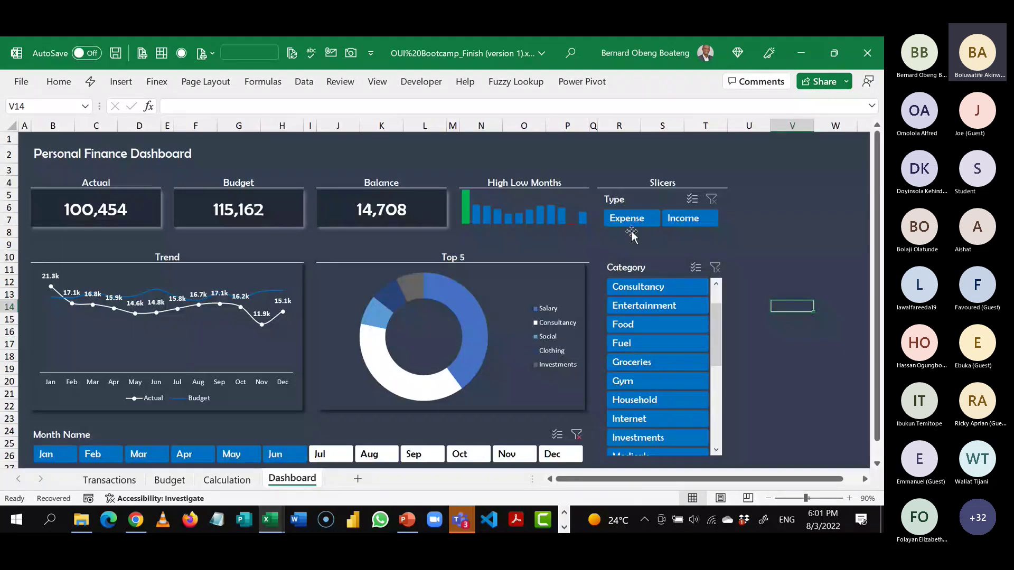
left_click(762, 233)
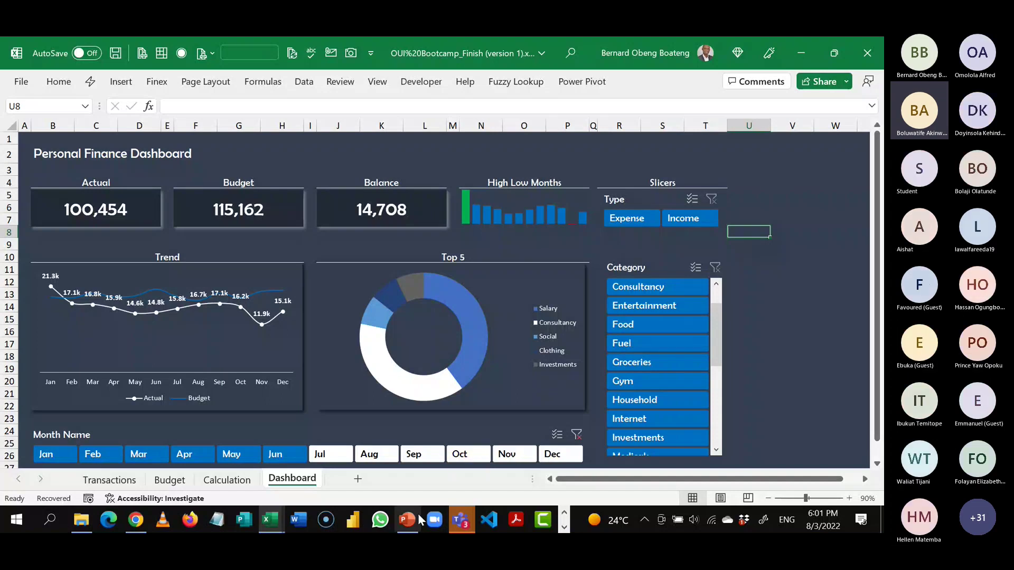
- Show the Tools of Trade slide in PowerPoint briefly, and read the Data Analysis meeting chat in Microsoft Teams
mouse_move(412, 528)
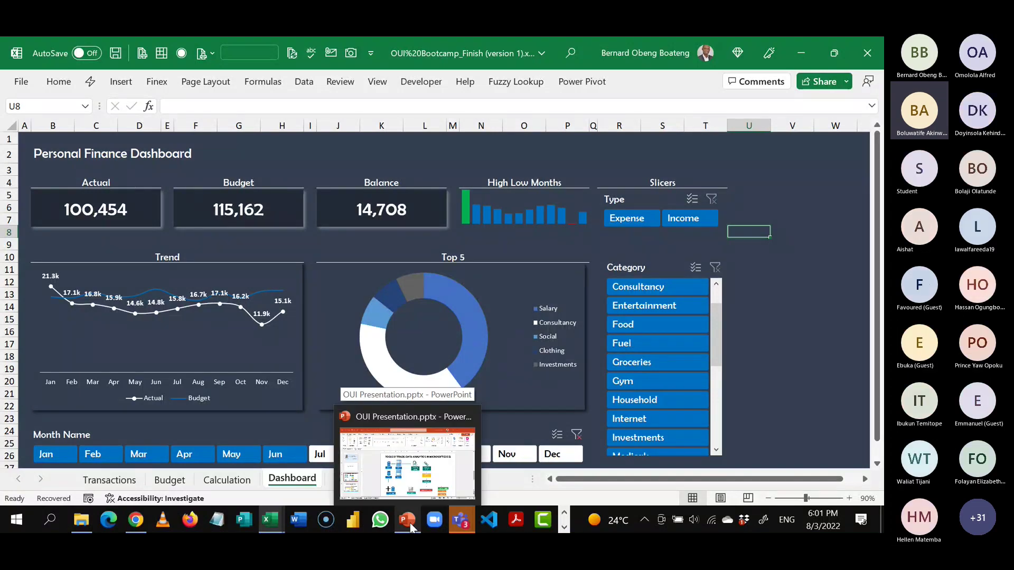
left_click(411, 525)
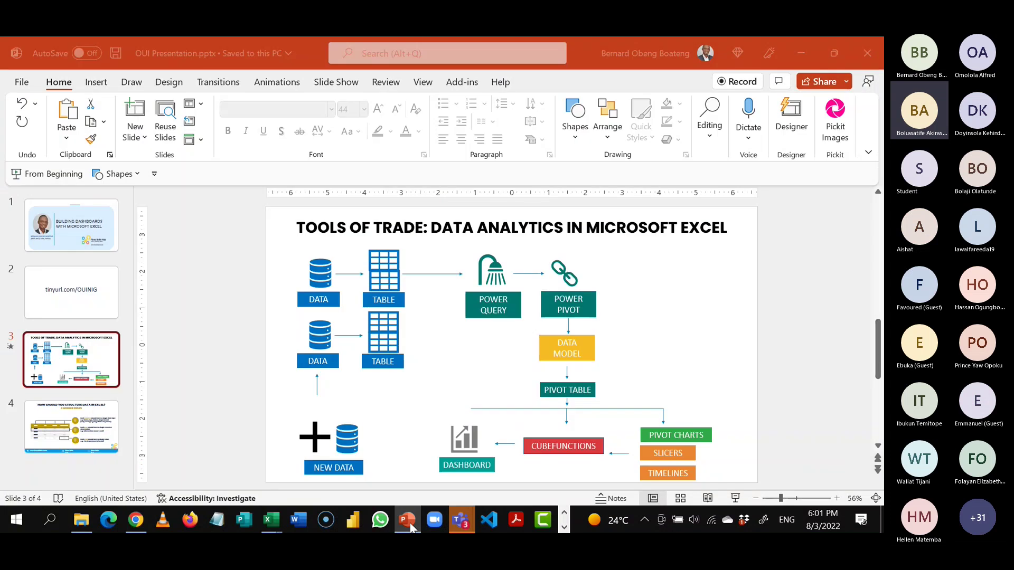
left_click(280, 524)
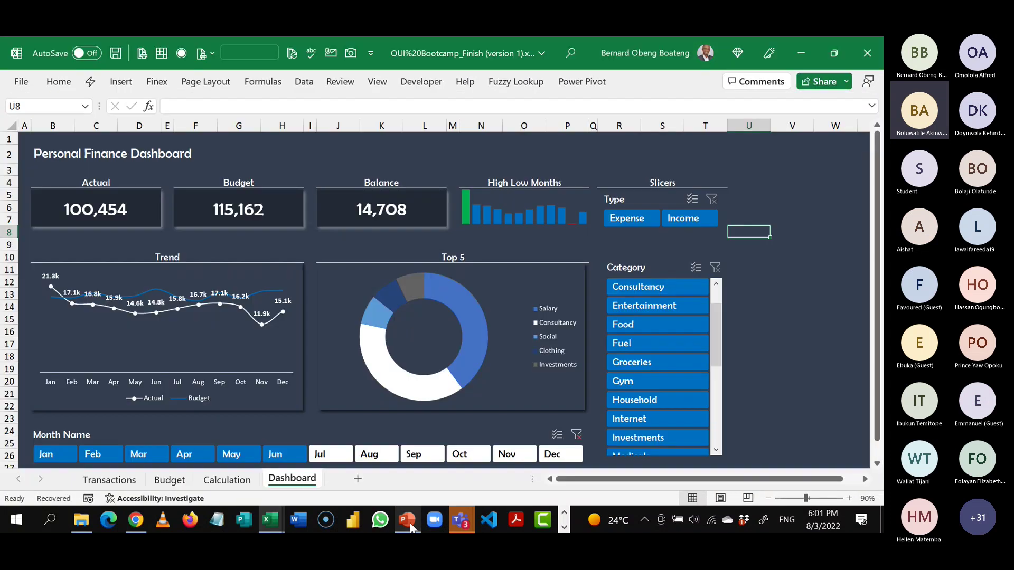
left_click(462, 522)
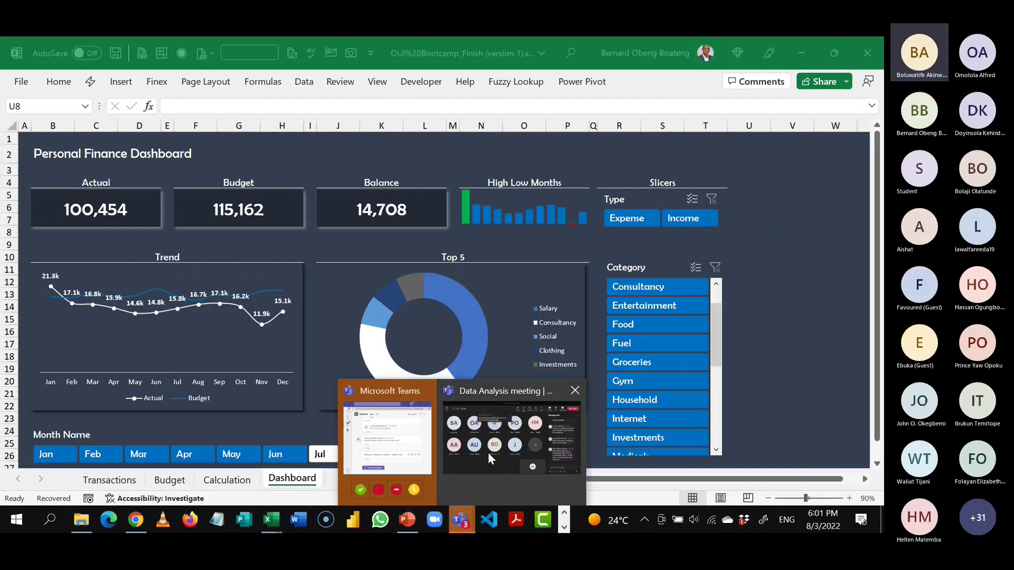
left_click(489, 457)
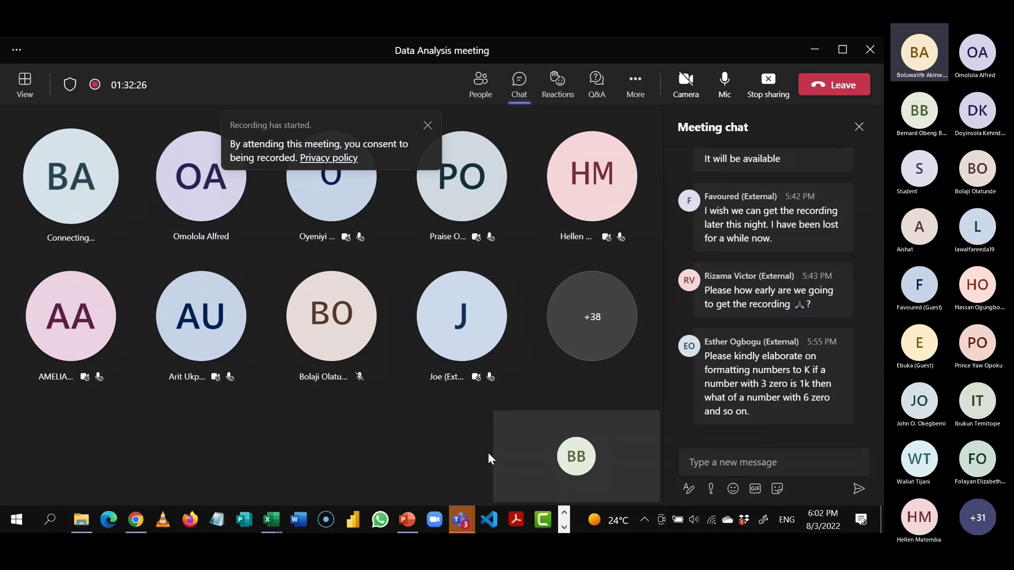
- Switch to the OUI%20Bootcamp_Start workbook in Excel and enter 1000 in cell G9 of the Dashboard sheet
mouse_move(270, 521)
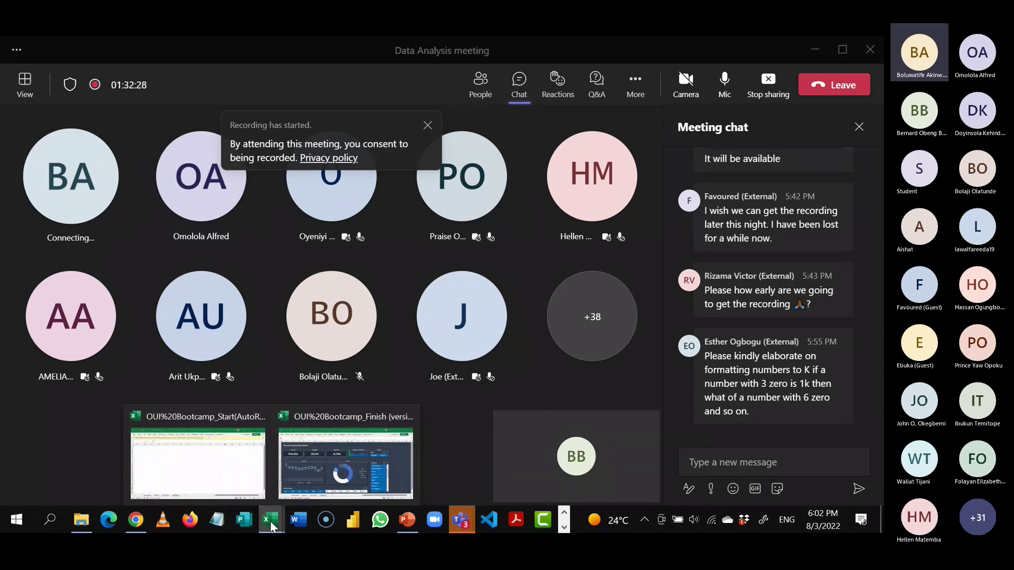
left_click(236, 476)
left_click(328, 272)
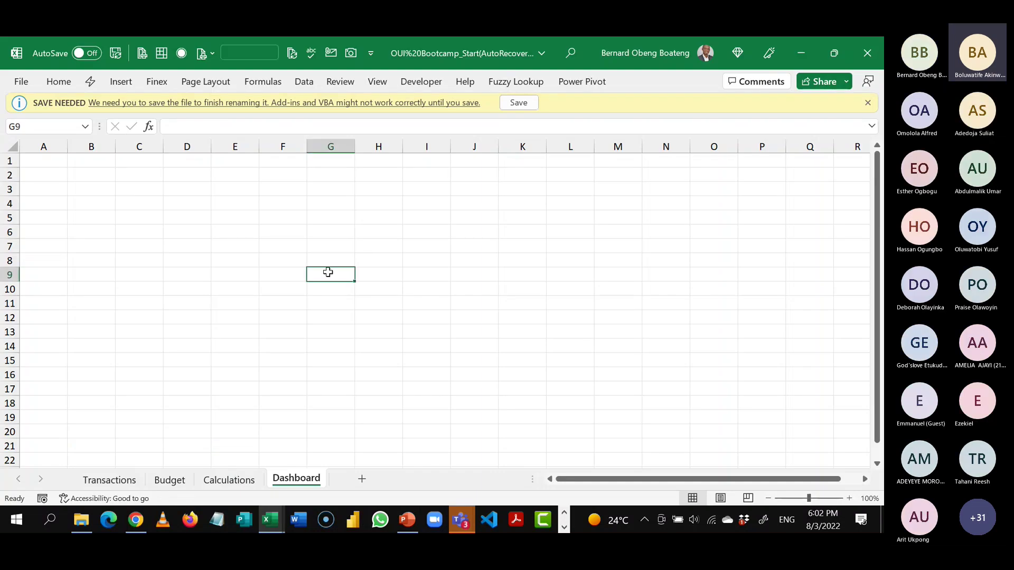
type("100000")
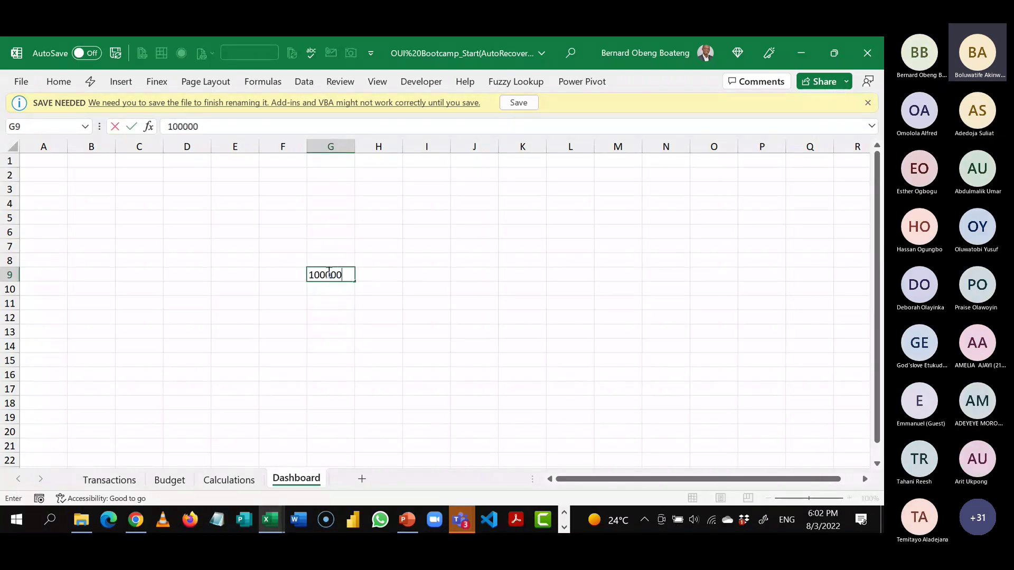
key("BackSpace")
key("BackSpace")
key("BackSpace")
type("0")
key("Return")
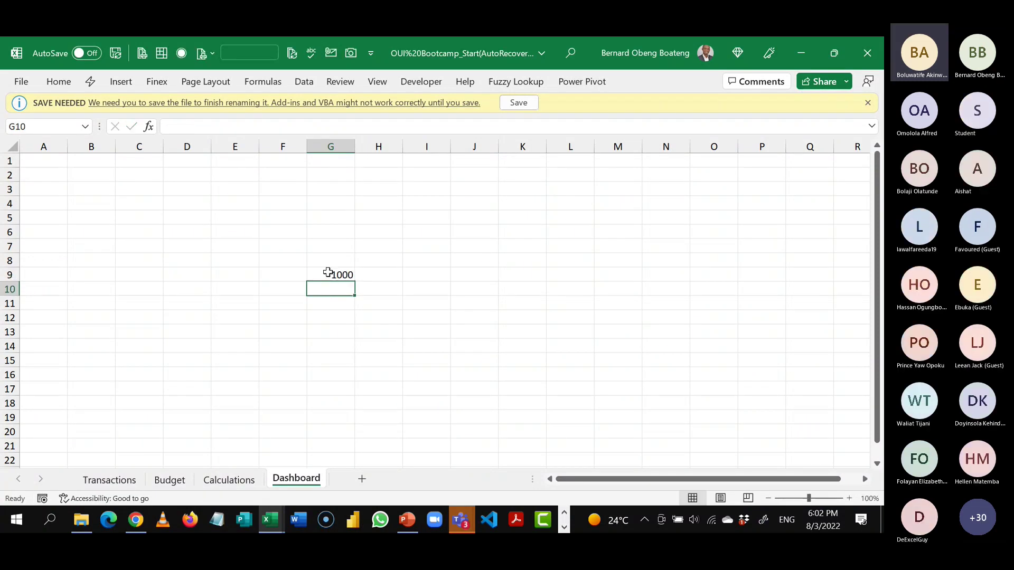
- Give cell G9 a two-decimal format with thousands separator, and replace it with the custom number format 0.0,, in Format Cells
left_click(328, 272)
key("ctrl+shift+1")
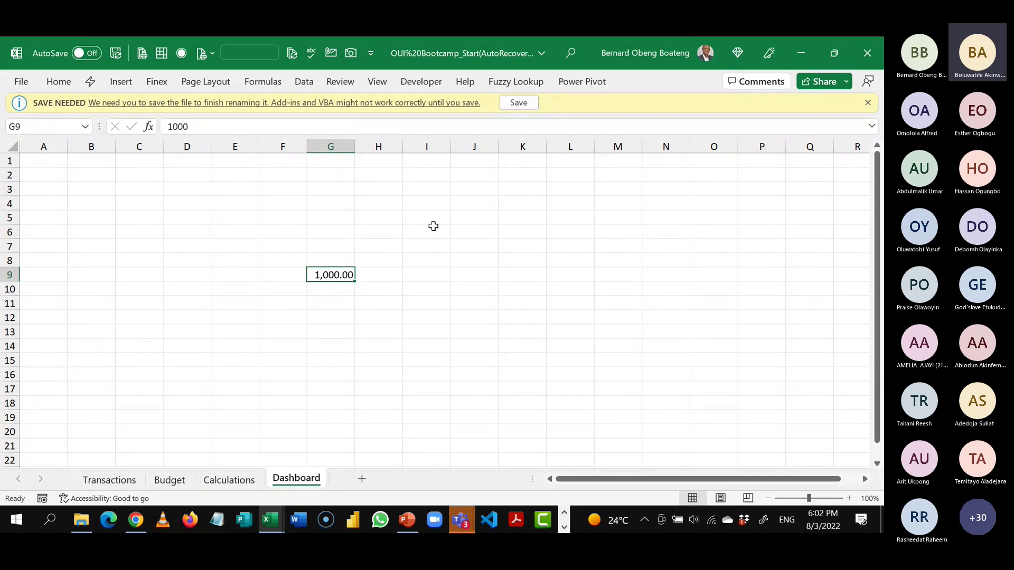
key("ctrl+1")
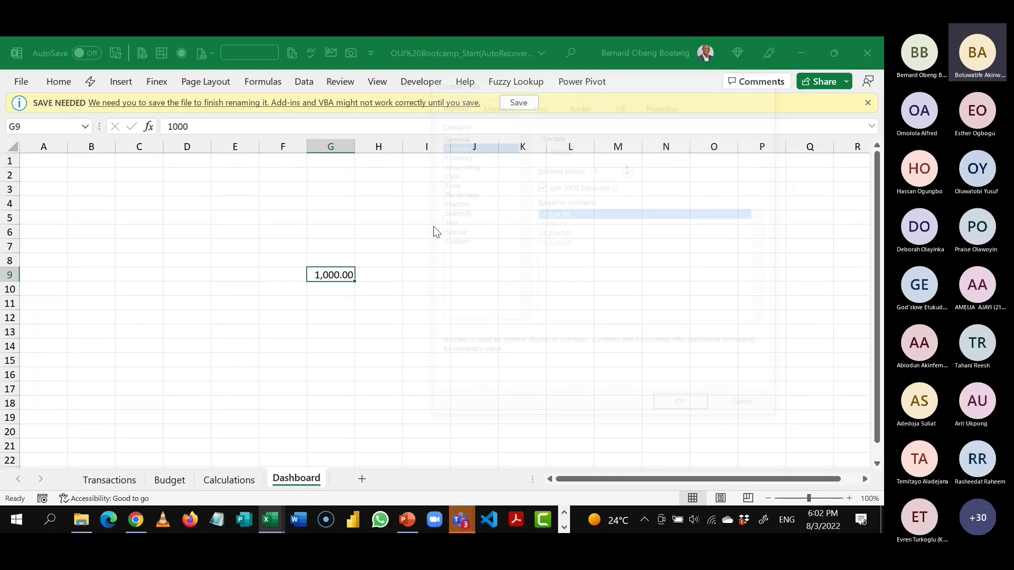
left_click(481, 241)
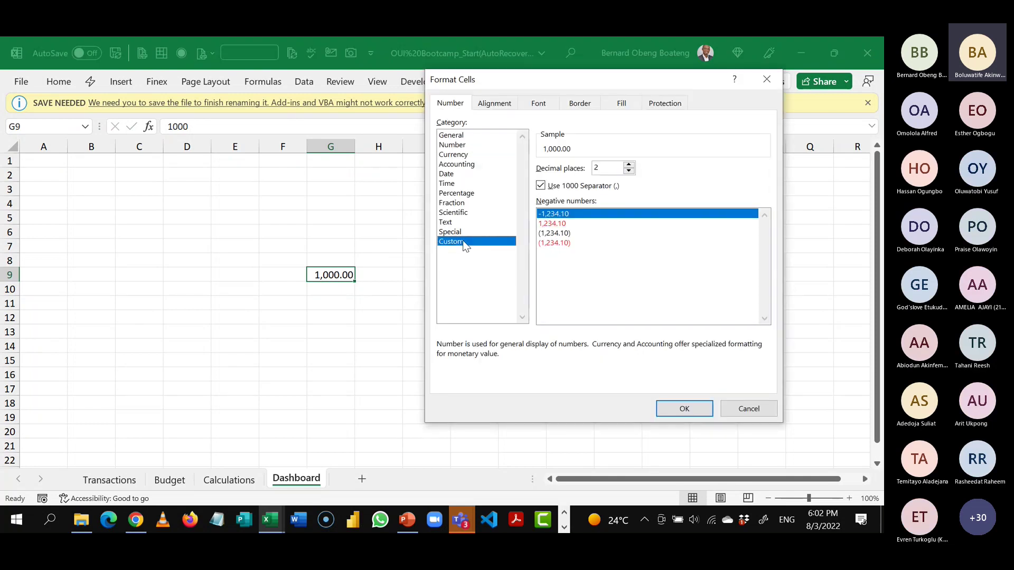
left_click_drag(586, 180, 515, 181)
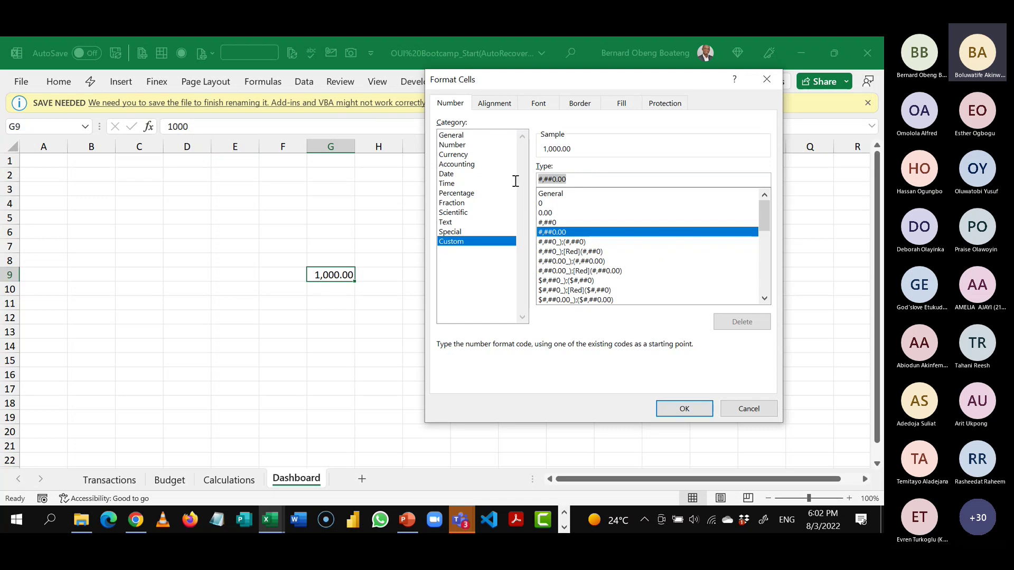
type("0")
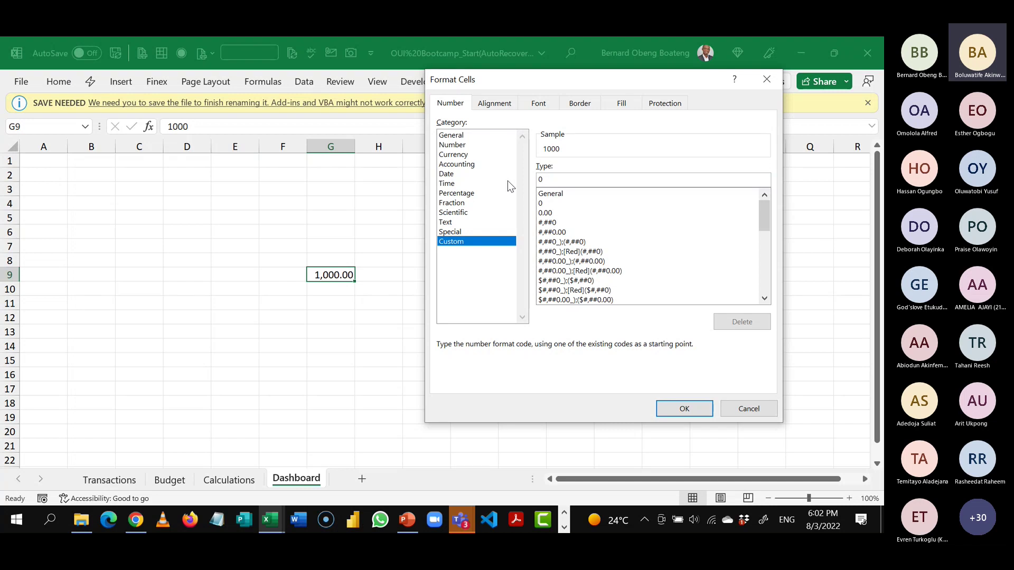
type(",")
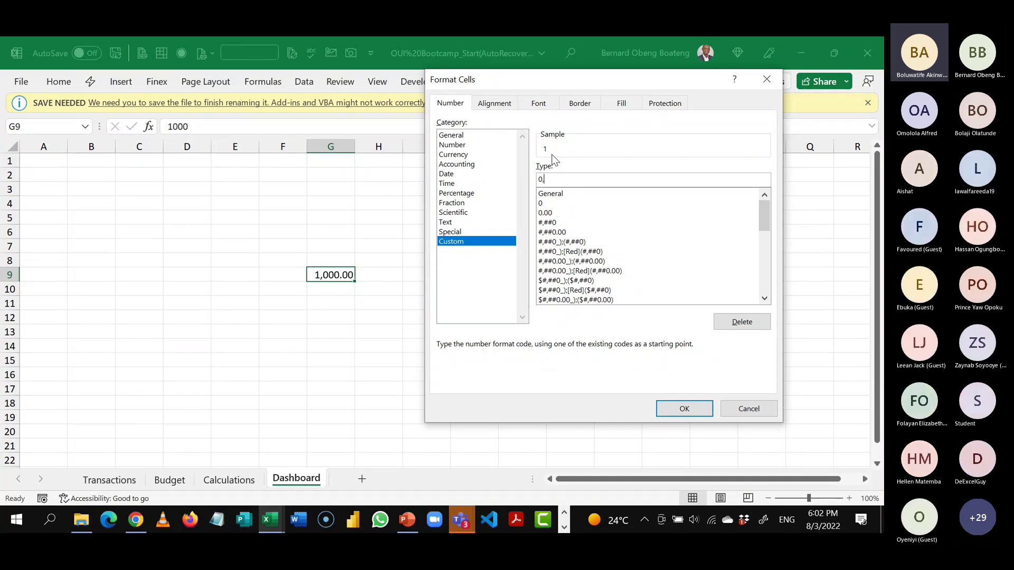
key("BackSpace")
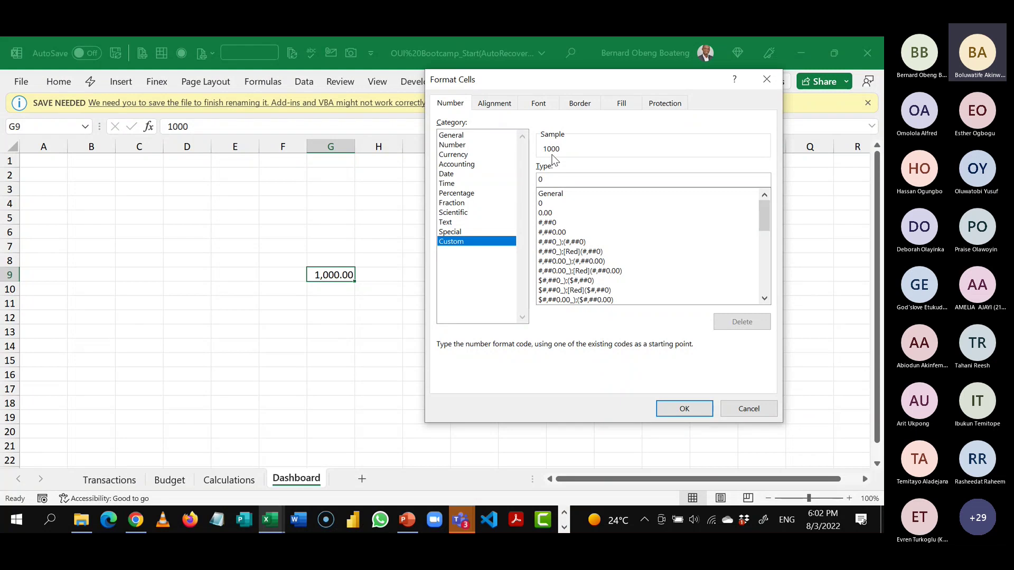
type(".0,,")
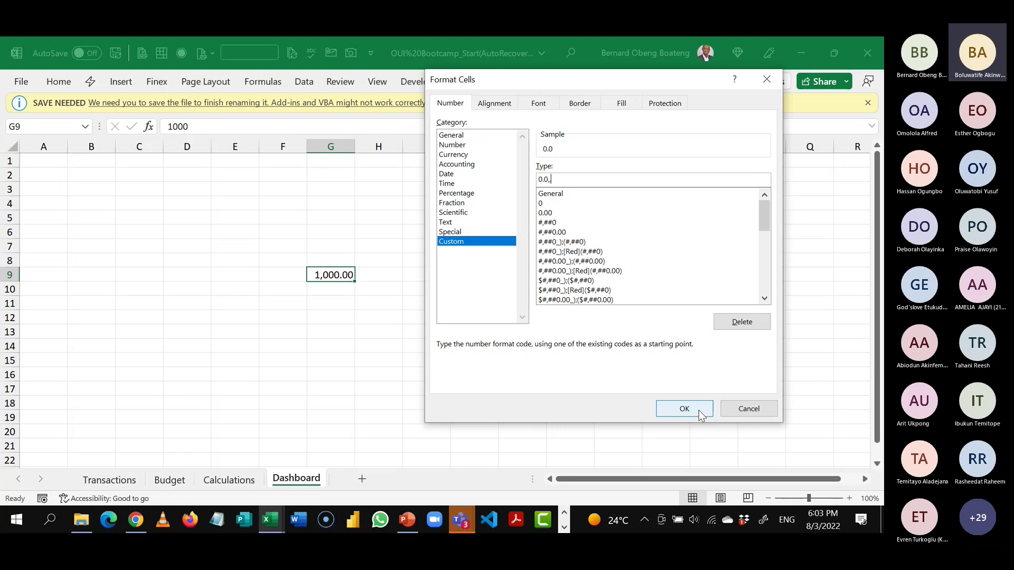
left_click(684, 410)
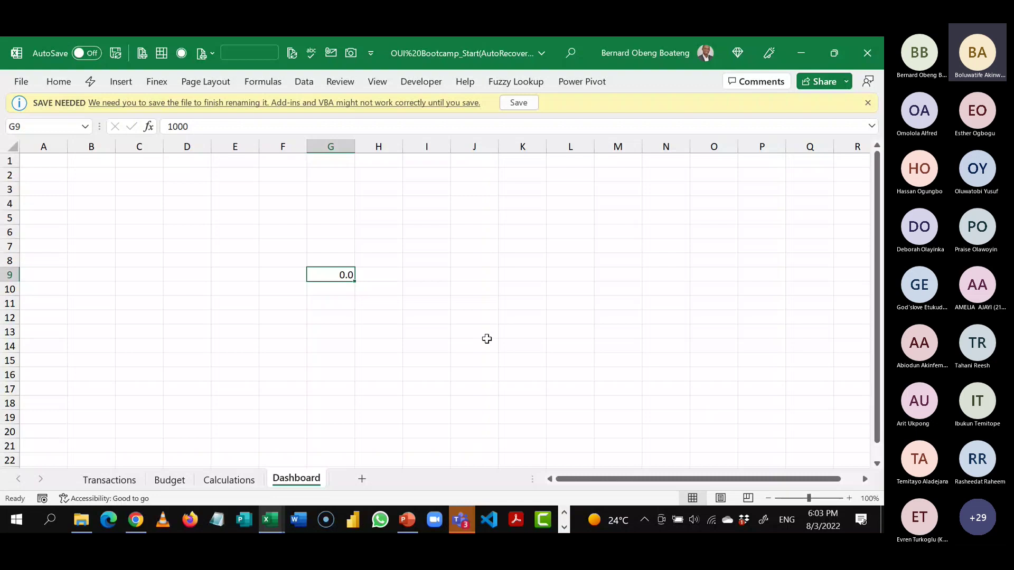
- Enter 1000000 in cell G9 and apply the two-decimal number format with thousands separator
type("1000000")
key("ctrl+Return")
key("ctrl+shift+1")
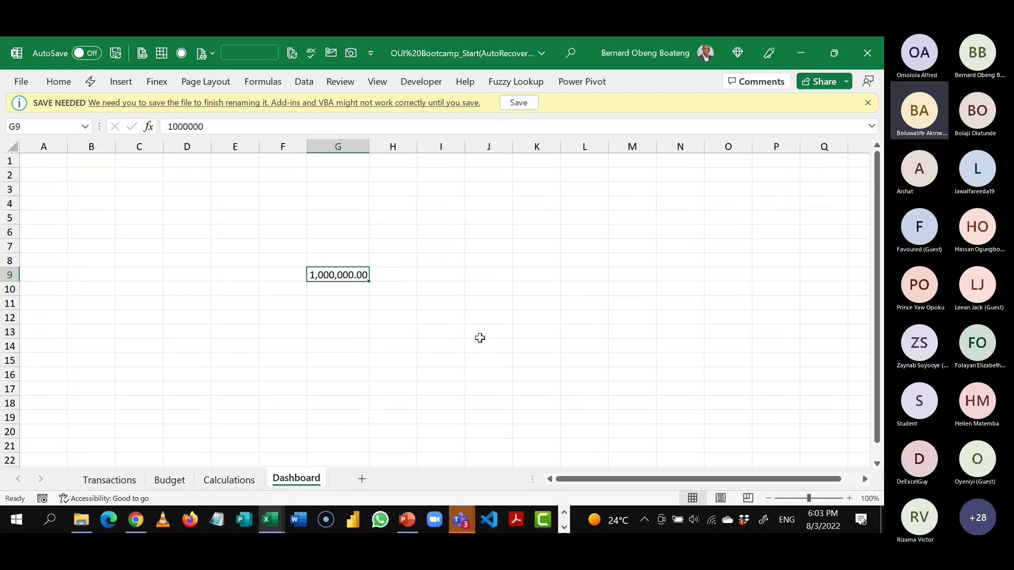
- Apply the custom number format 0.0,,"m" to cell G9 to show the value in millions
key("ctrl+1")
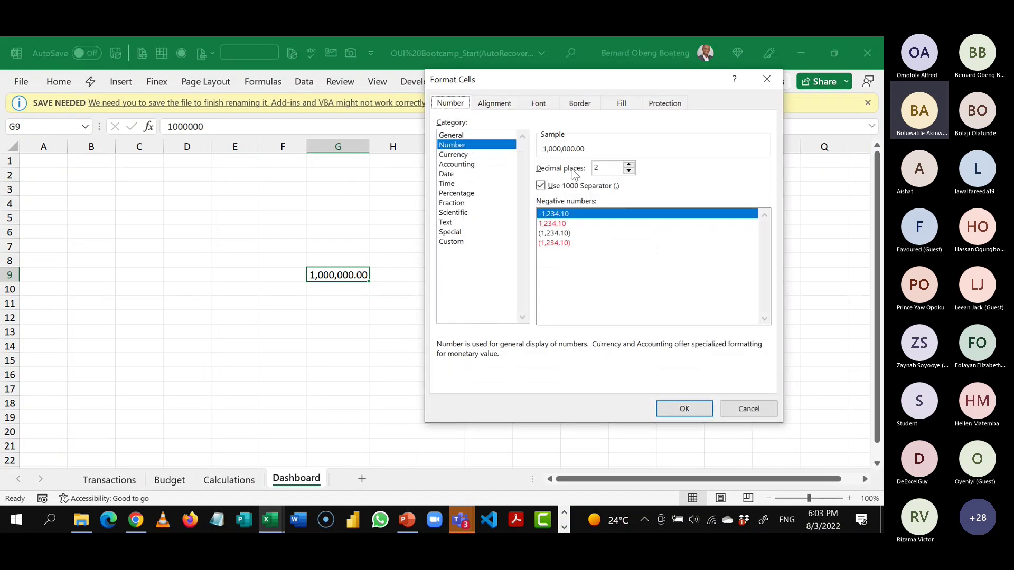
left_click(467, 241)
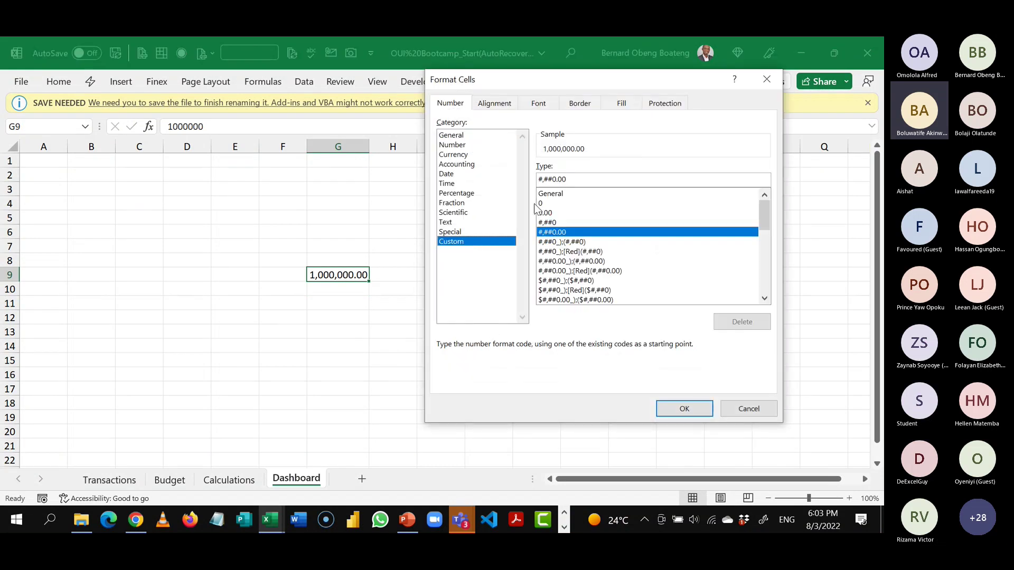
left_click(575, 203)
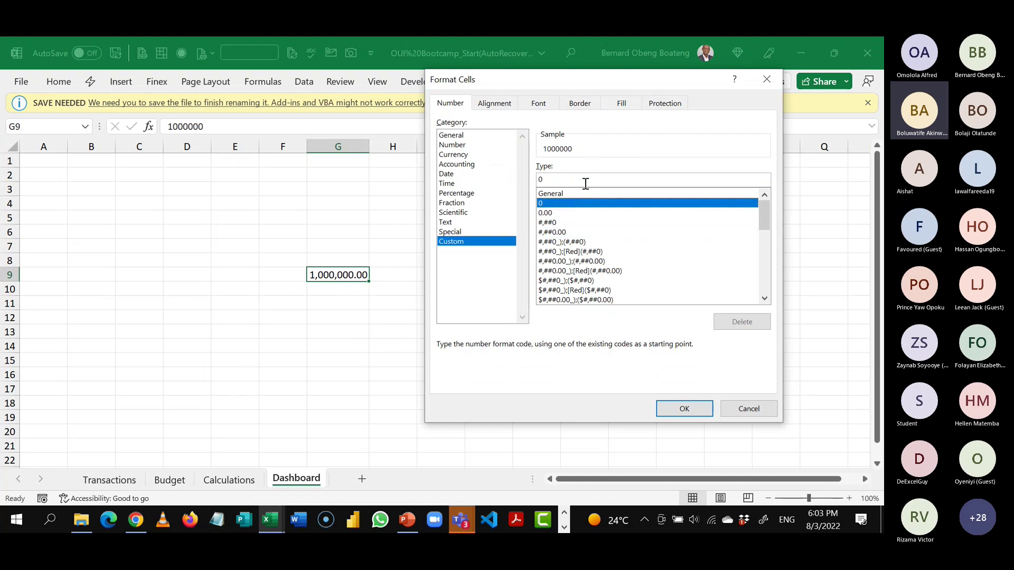
type(".0")
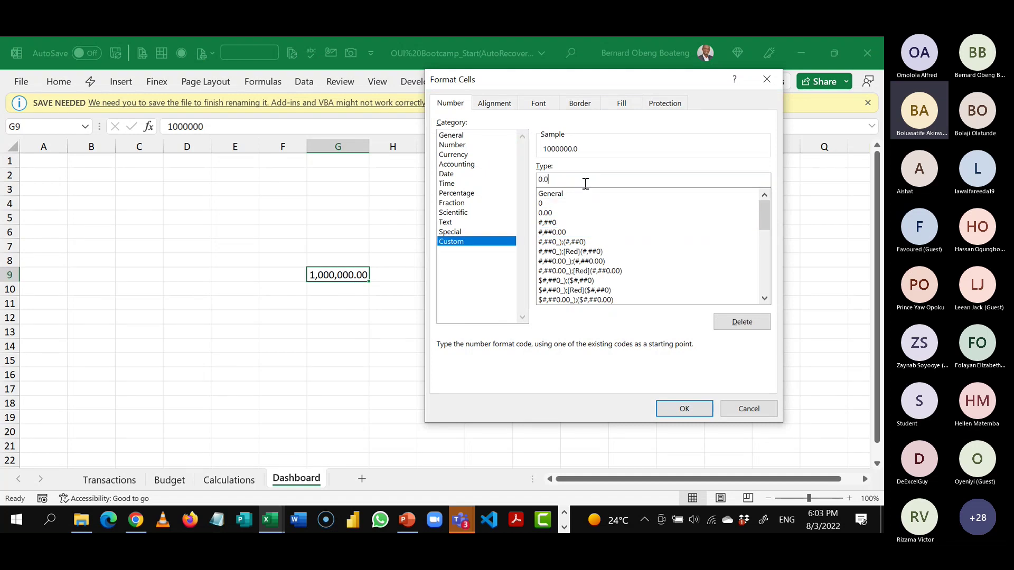
type(",,")
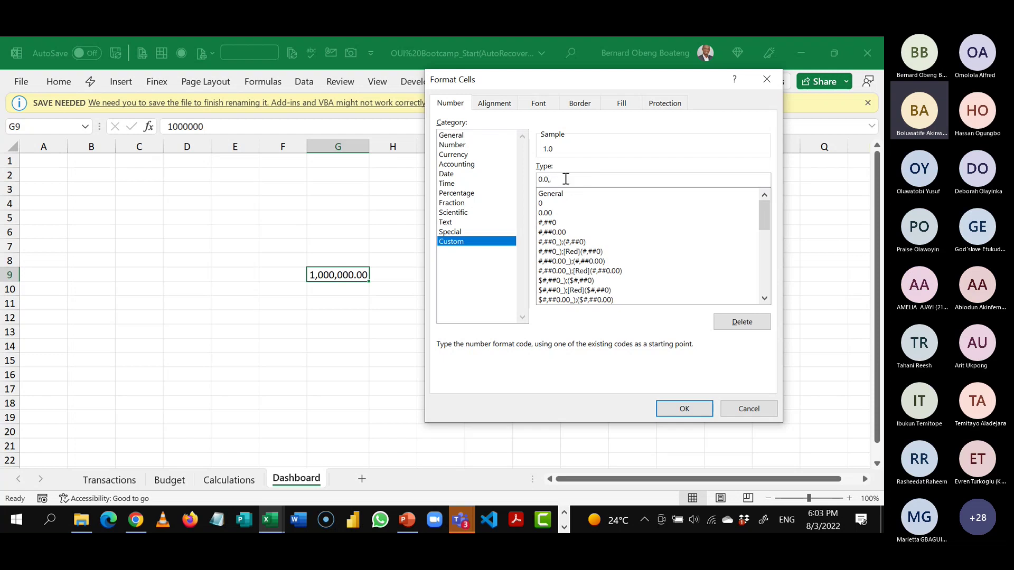
type("\"m\"")
left_click(686, 410)
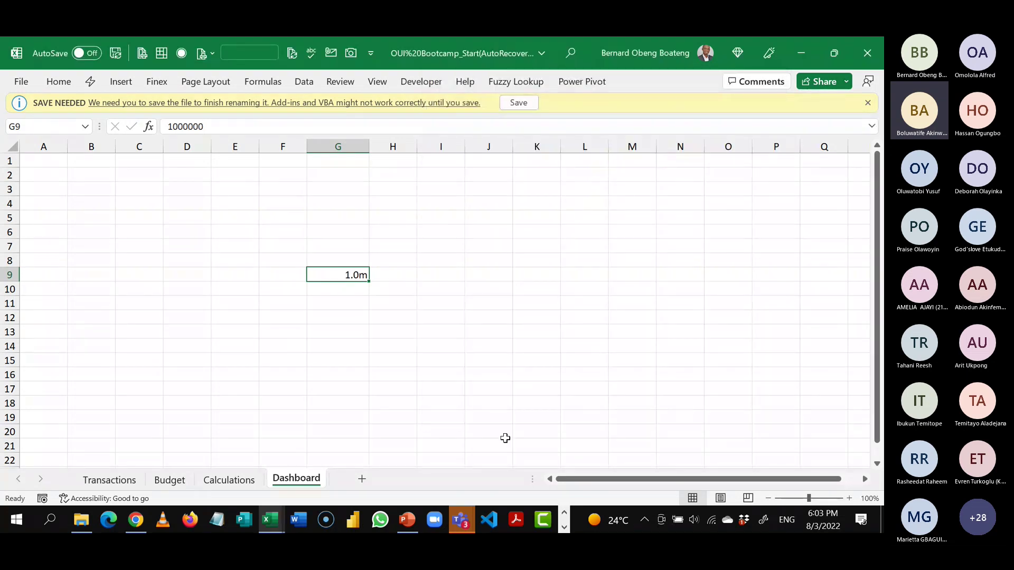
- Check the Data Analysis meeting chat in Microsoft Teams, and switch to the Tools of Trade slide in PowerPoint
left_click(461, 521)
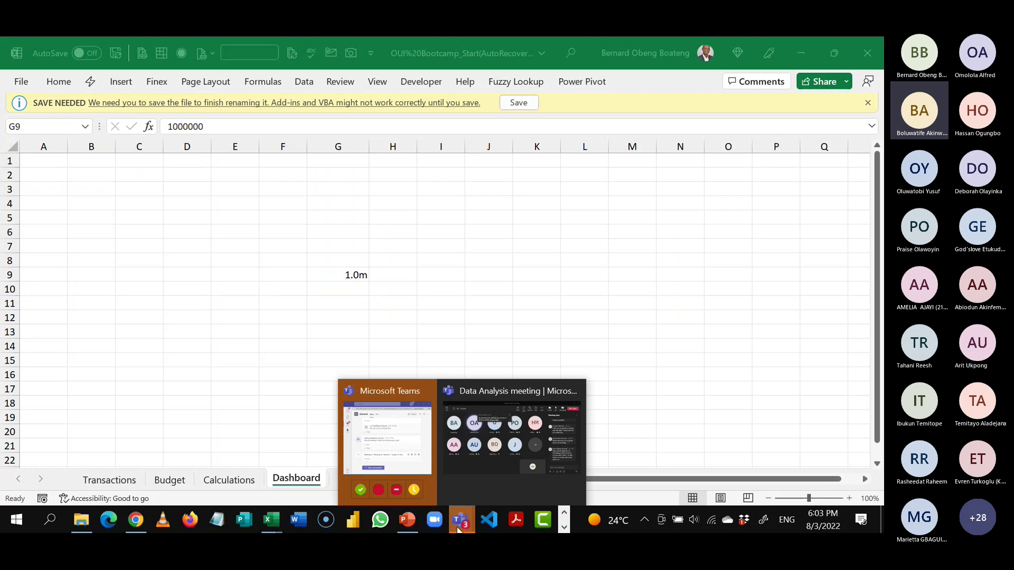
left_click(486, 476)
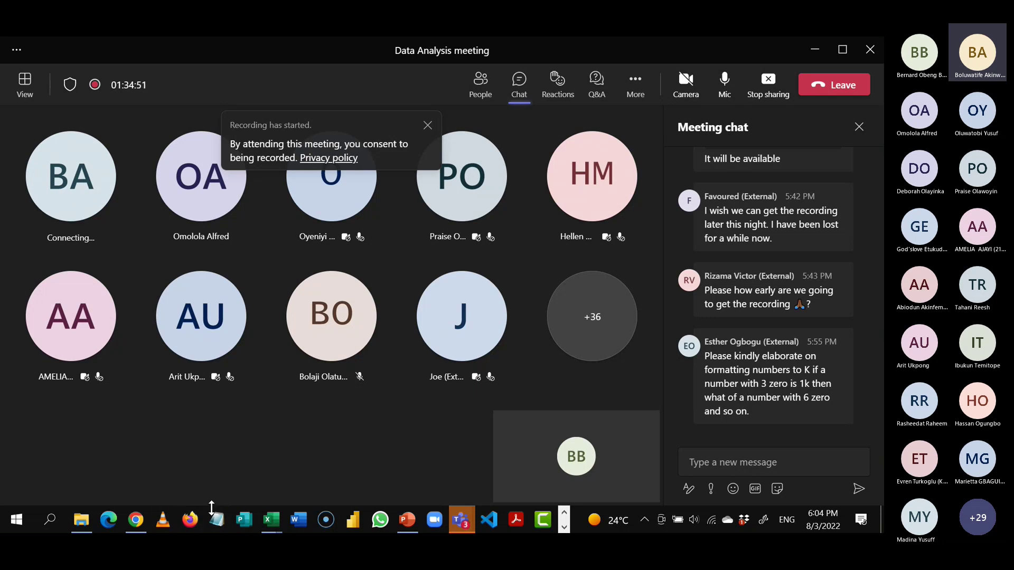
mouse_move(136, 523)
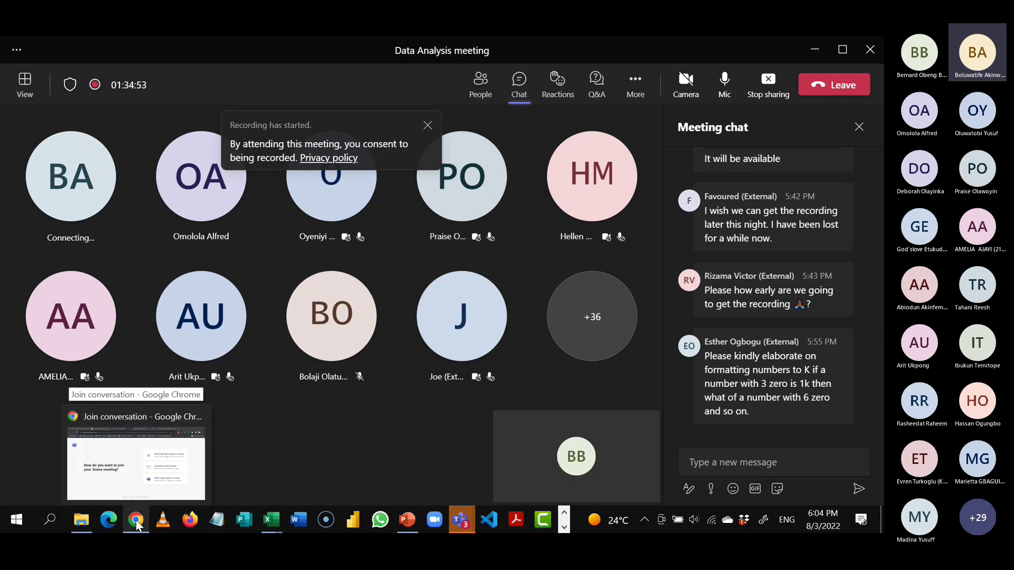
left_click(402, 527)
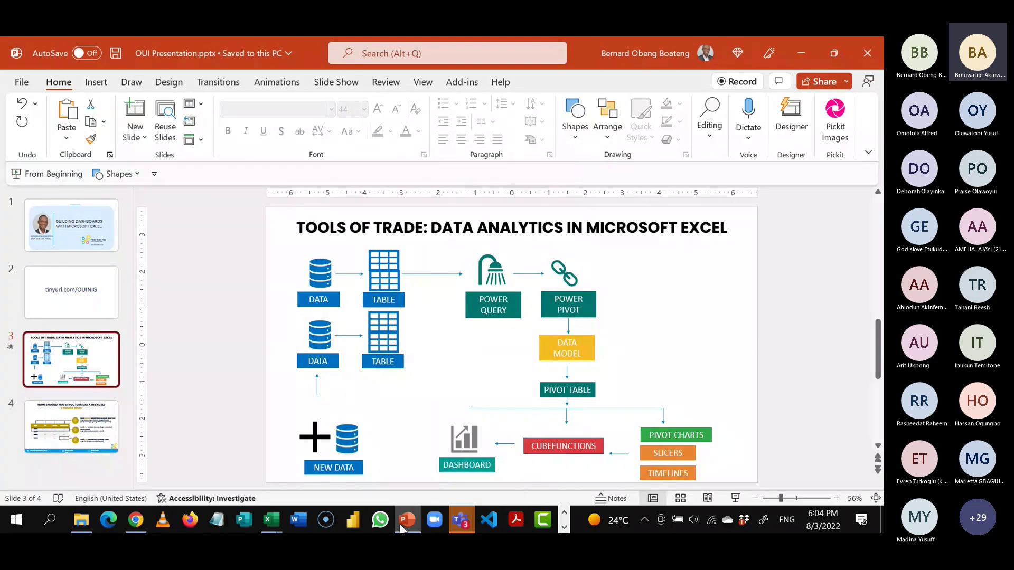
- Show the Building Dashboards title slide, and switch to the finished Personal Finance Dashboard workbook in Excel
left_click(83, 248)
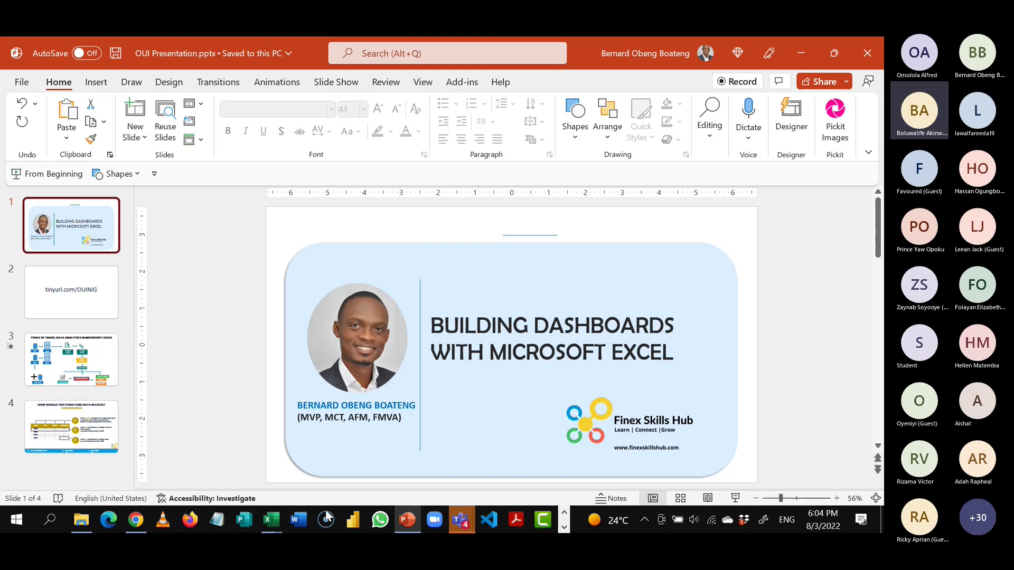
left_click(277, 522)
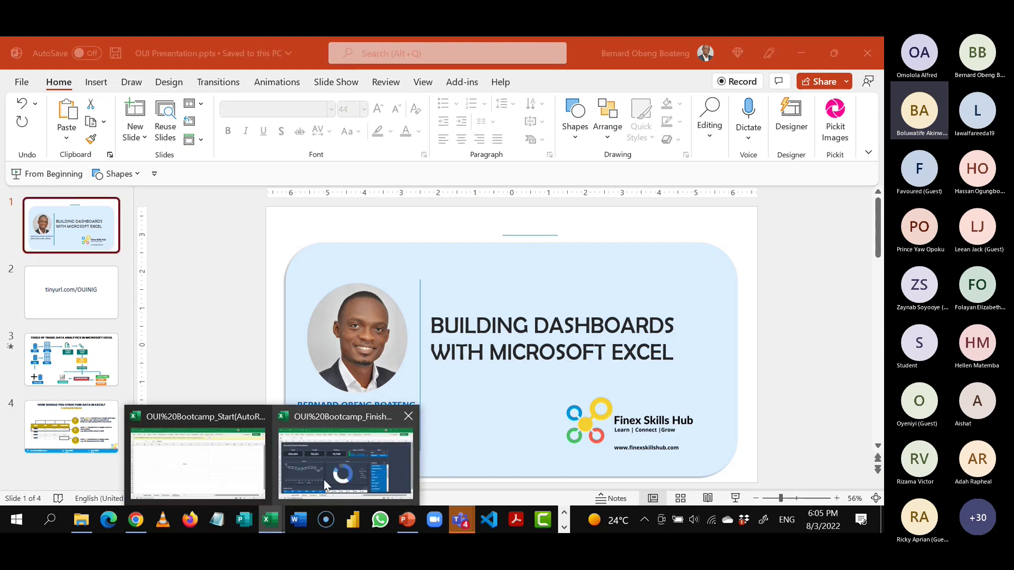
left_click(325, 479)
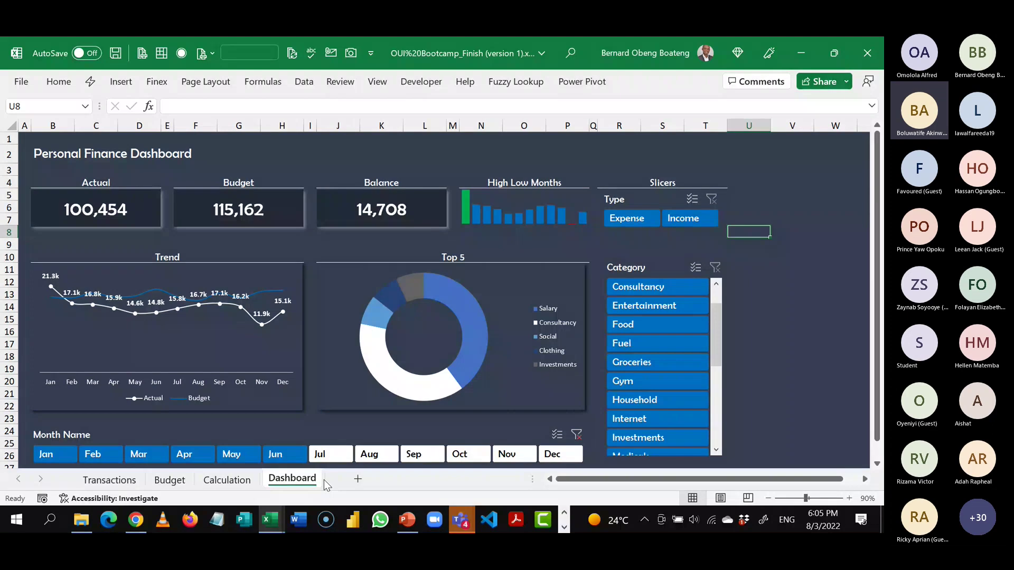
- Check the second Join conversation page in Chrome, and leave the Data Analysis meeting in Microsoft Teams
left_click(136, 520)
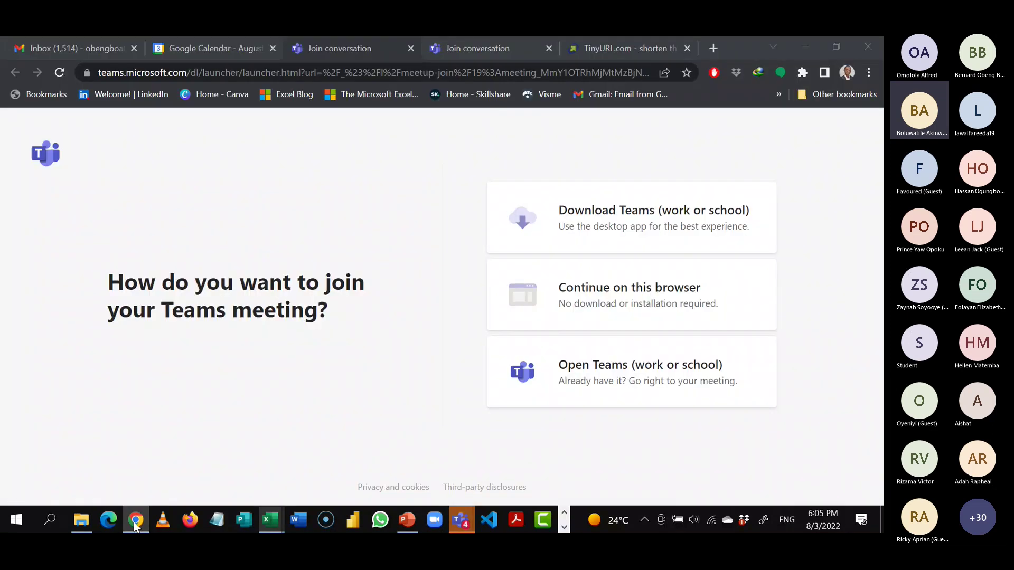
left_click(496, 49)
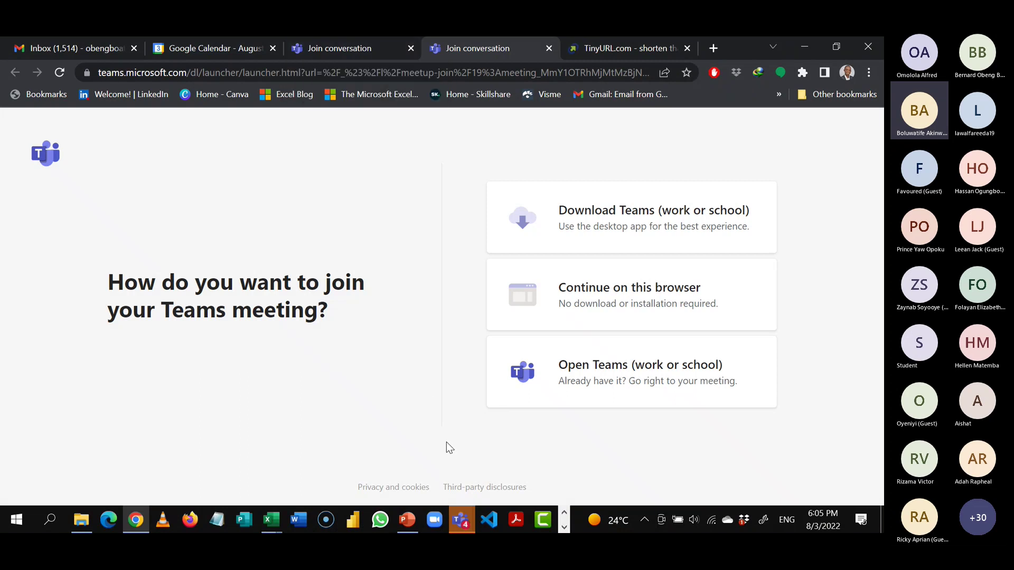
mouse_move(461, 520)
left_click(492, 440)
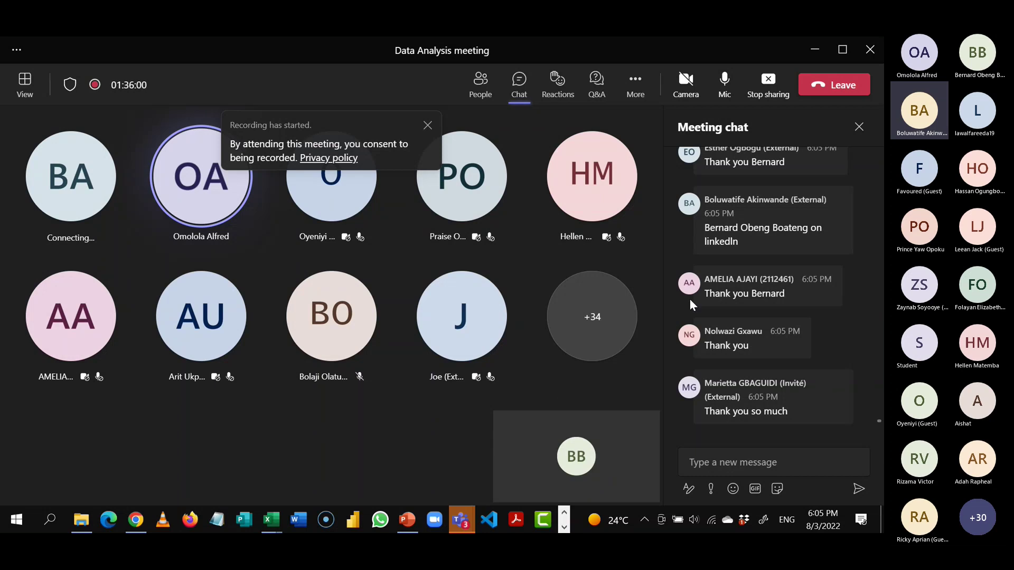
left_click(822, 98)
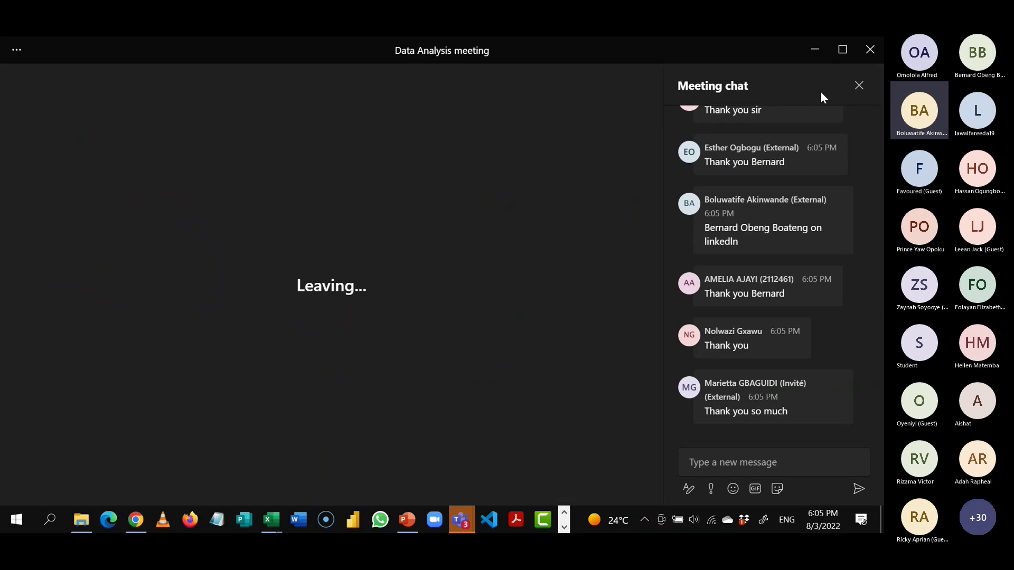